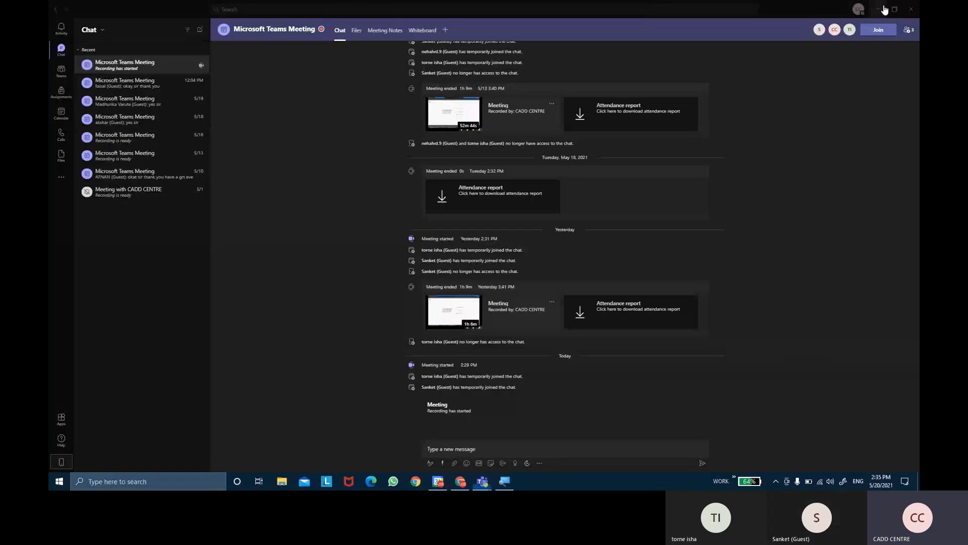
Start Revit 2022 from the desktop and open the recent model EX NO 12
{"action": "left_click", "coordinate": [875, 7]}
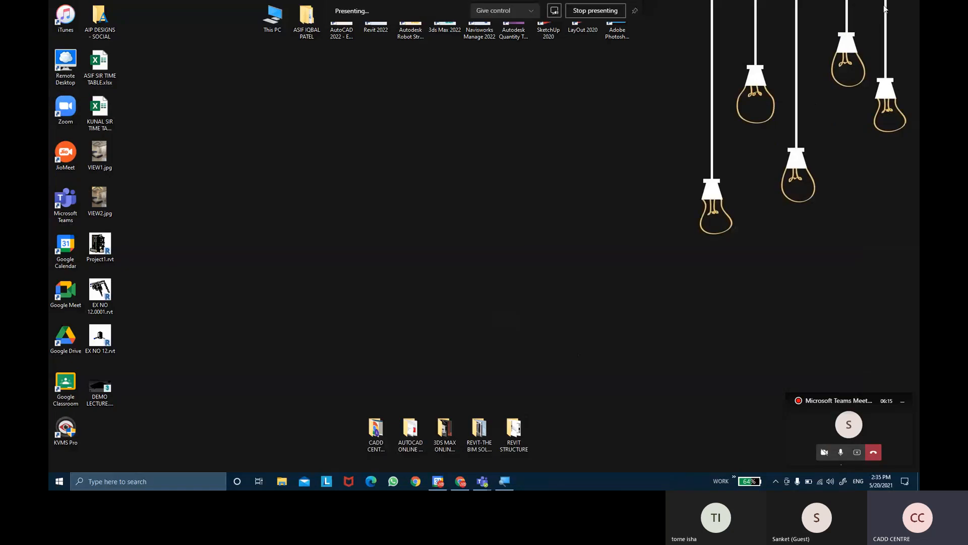
{"action": "right_click", "coordinate": [526, 135]}
{"action": "left_click", "coordinate": [538, 164]}
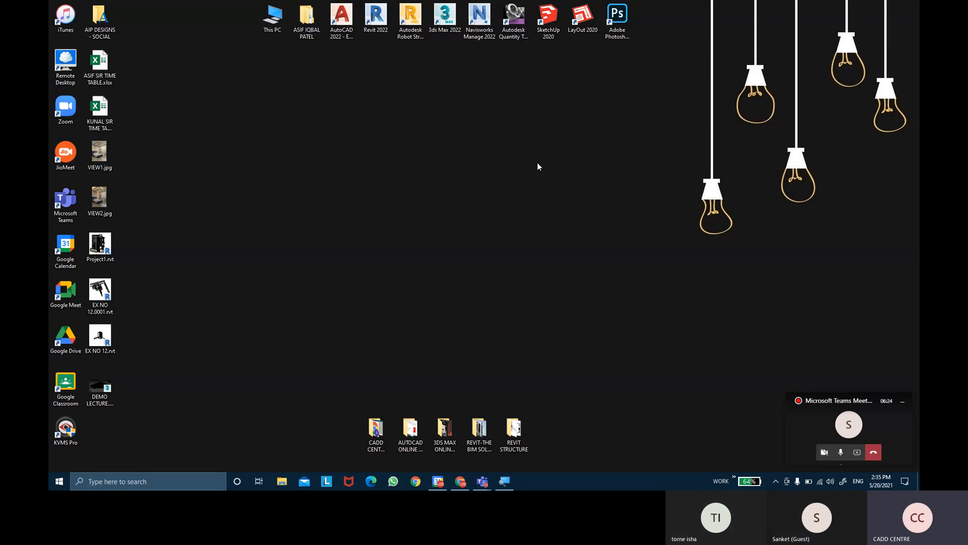
{"action": "double_click", "coordinate": [375, 18]}
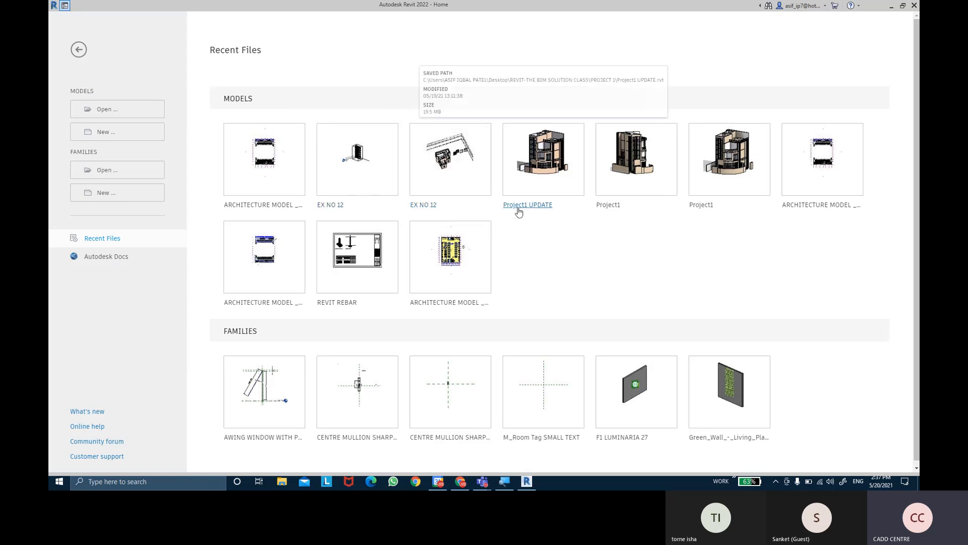
{"action": "left_click", "coordinate": [343, 205]}
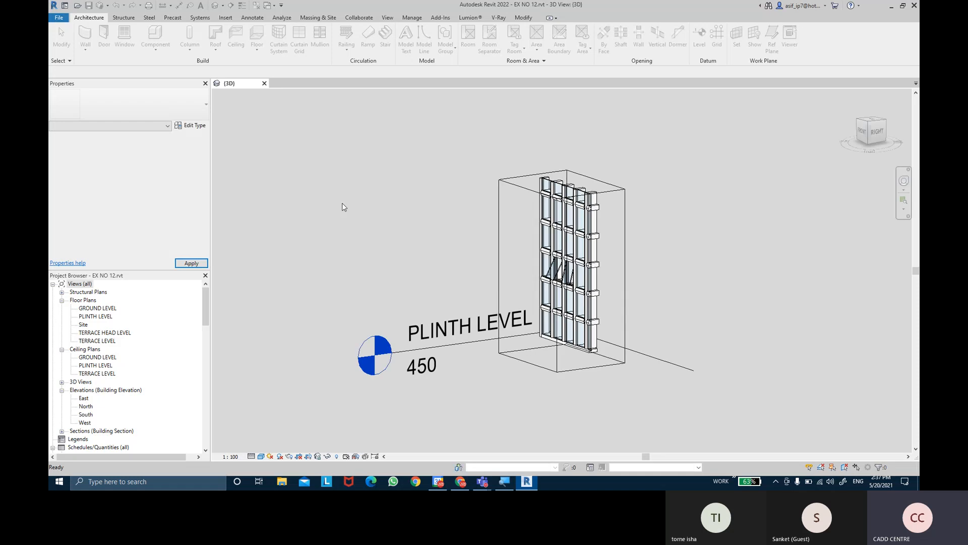
Turn off the Section Box of the 3D view so the whole model is displayed
{"action": "scroll", "coordinate": [529, 263], "scroll_direction": "up", "scroll_amount": 5}
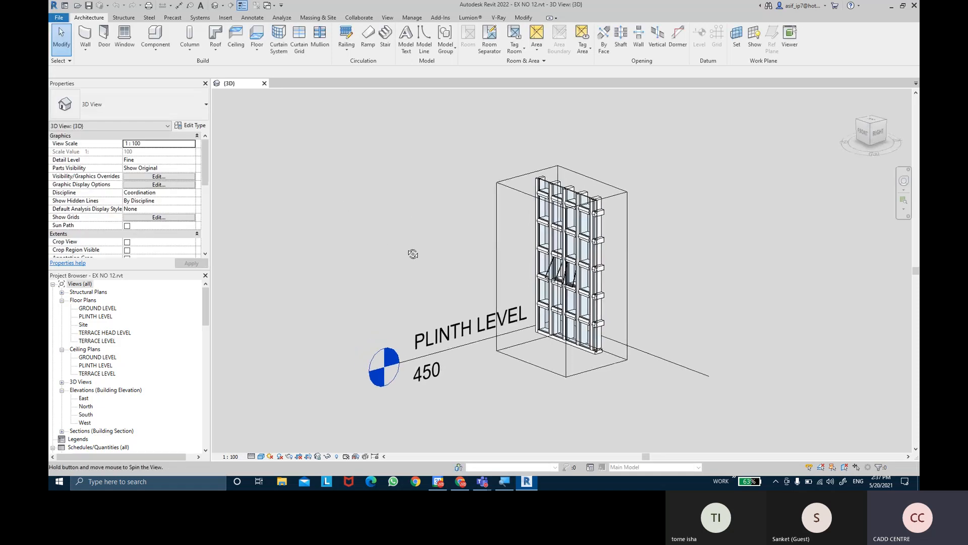
{"action": "scroll", "coordinate": [528, 263], "scroll_direction": "up", "scroll_amount": 3}
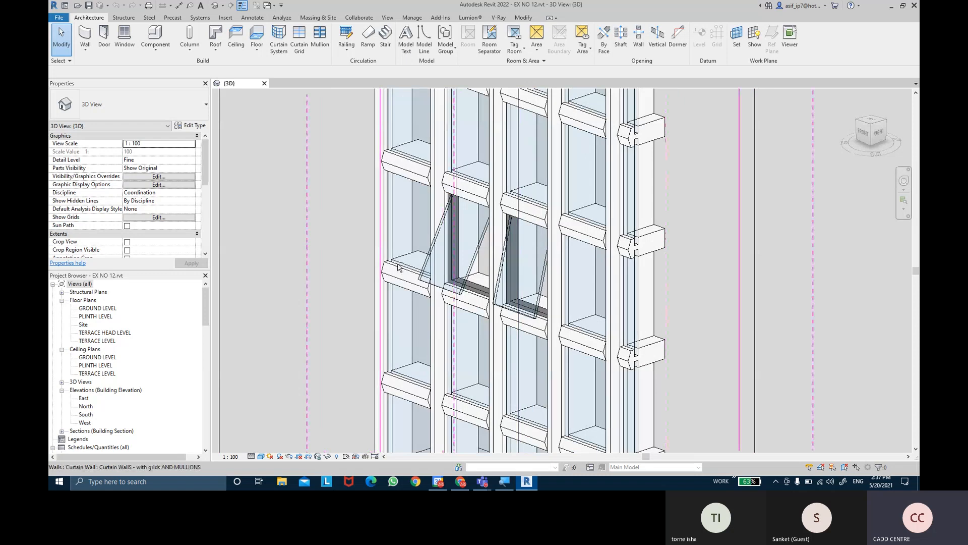
{"action": "middle_click_drag", "start_coordinate": [528, 263], "coordinate": [464, 291], "text": "shift"}
{"action": "scroll", "coordinate": [353, 232], "scroll_direction": "down", "scroll_amount": 5}
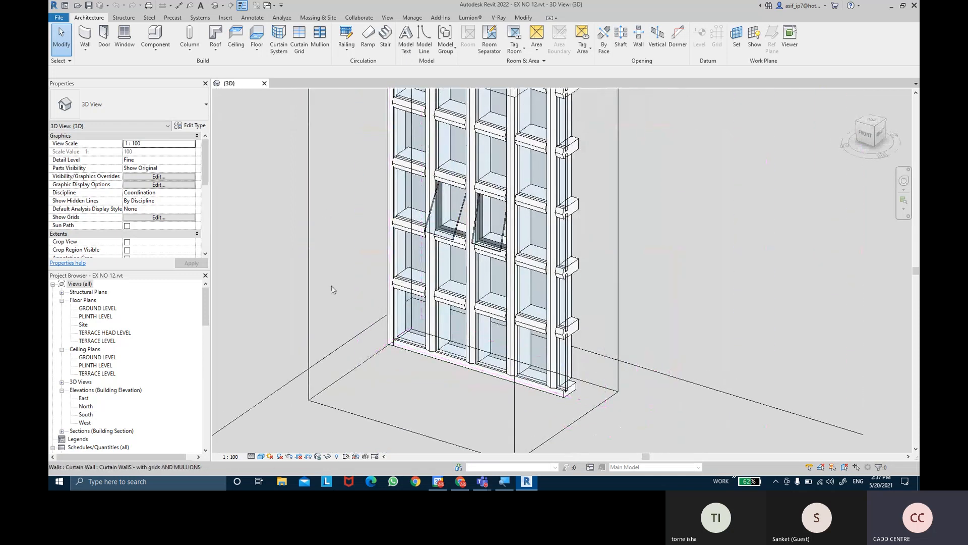
{"action": "scroll", "coordinate": [129, 230], "scroll_direction": "down", "scroll_amount": 3}
{"action": "left_click", "coordinate": [127, 226]}
{"action": "left_click", "coordinate": [127, 226]}
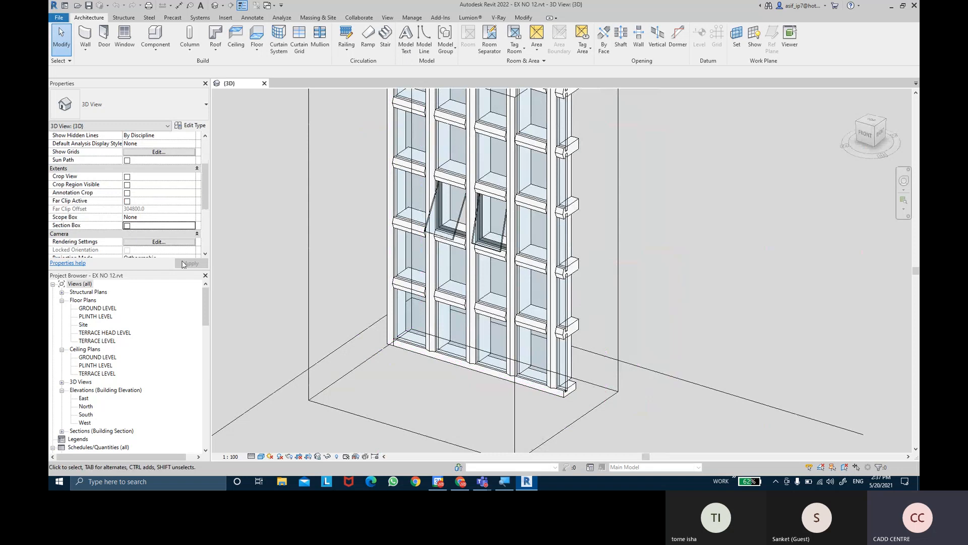
{"action": "left_click", "coordinate": [185, 264]}
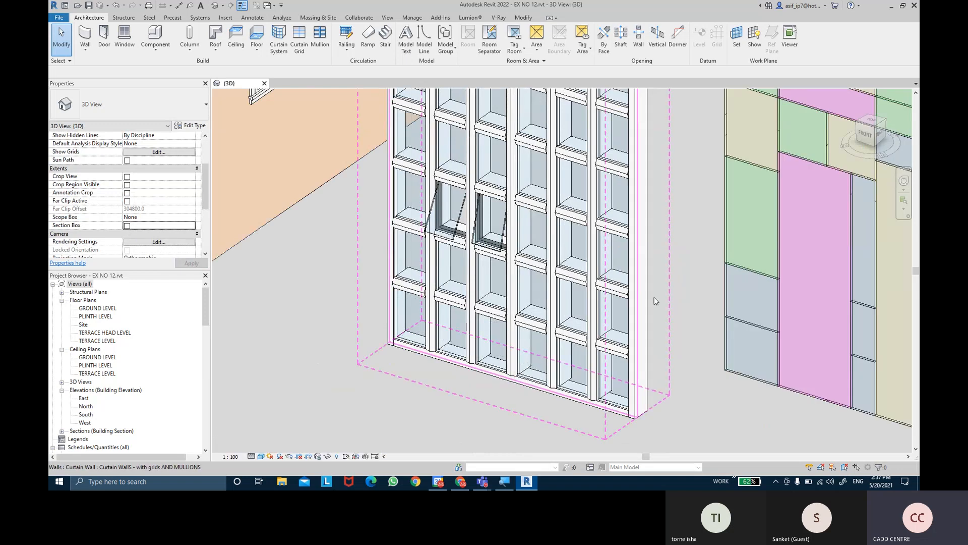
Examine the row of curtain walls in the 3D view from the front
{"action": "scroll", "coordinate": [606, 299], "scroll_direction": "down", "scroll_amount": 1}
{"action": "middle_click_drag", "start_coordinate": [656, 302], "coordinate": [430, 255]}
{"action": "middle_click_drag", "start_coordinate": [558, 328], "coordinate": [373, 298]}
{"action": "middle_click_drag", "start_coordinate": [475, 323], "coordinate": [725, 293], "text": "shift"}
{"action": "key", "text": "ctrl"}
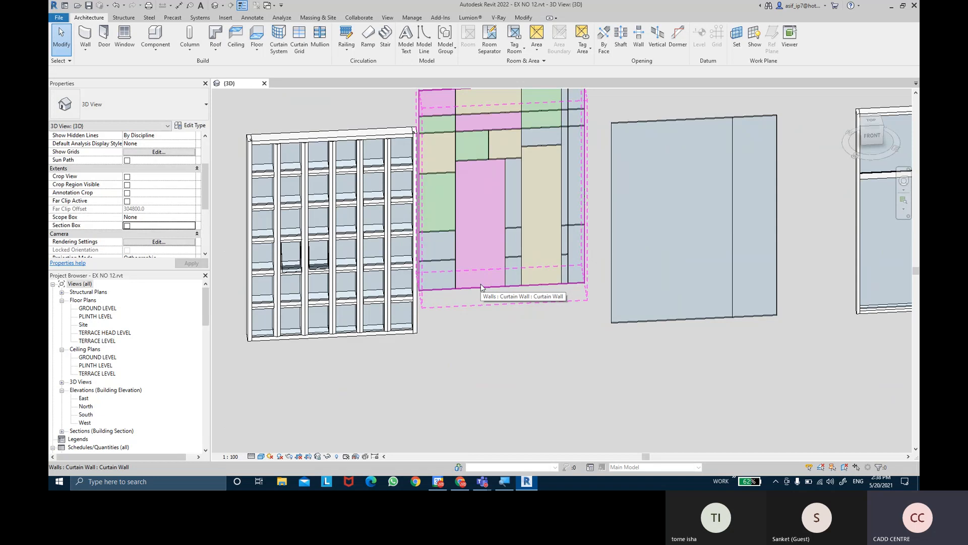
{"action": "key", "text": "ctrl"}
Start loading a family and go from the English-Imperial library up to Libraries and into the English folder
{"action": "left_click", "coordinate": [222, 18]}
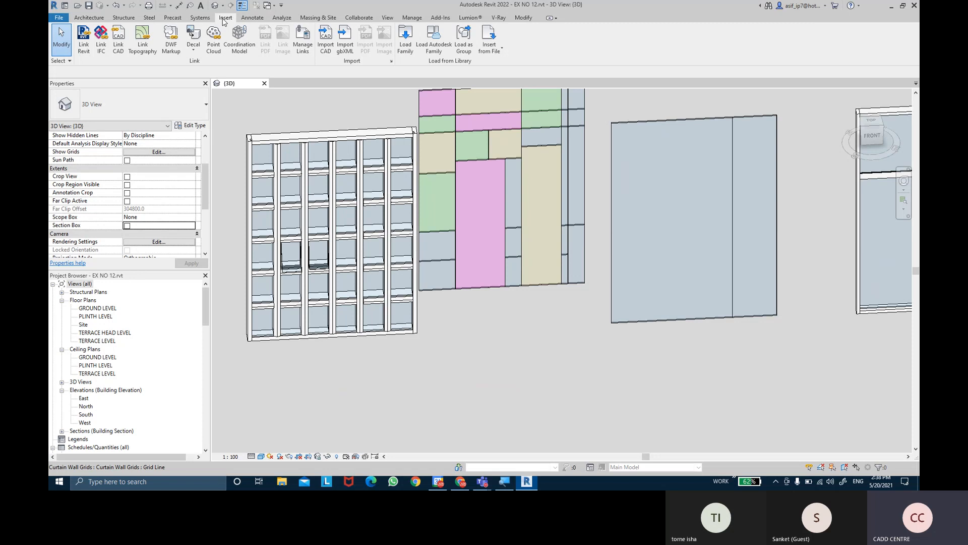
{"action": "left_click", "coordinate": [405, 50]}
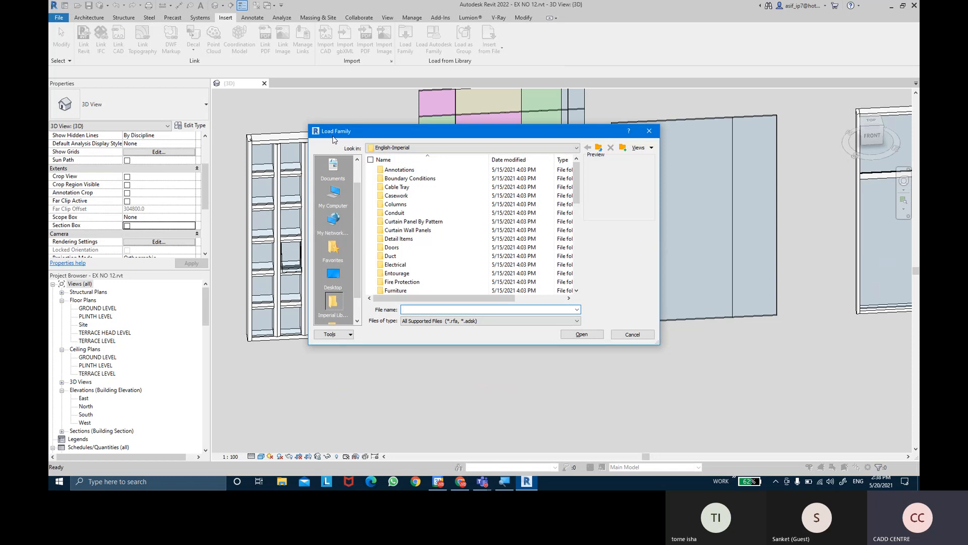
{"action": "key", "text": "ctrl"}
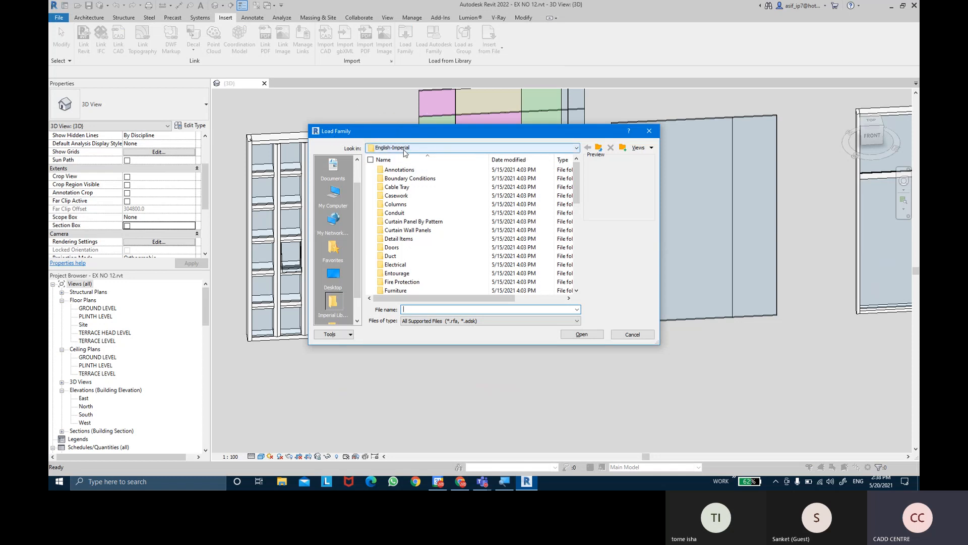
{"action": "left_click", "coordinate": [561, 150]}
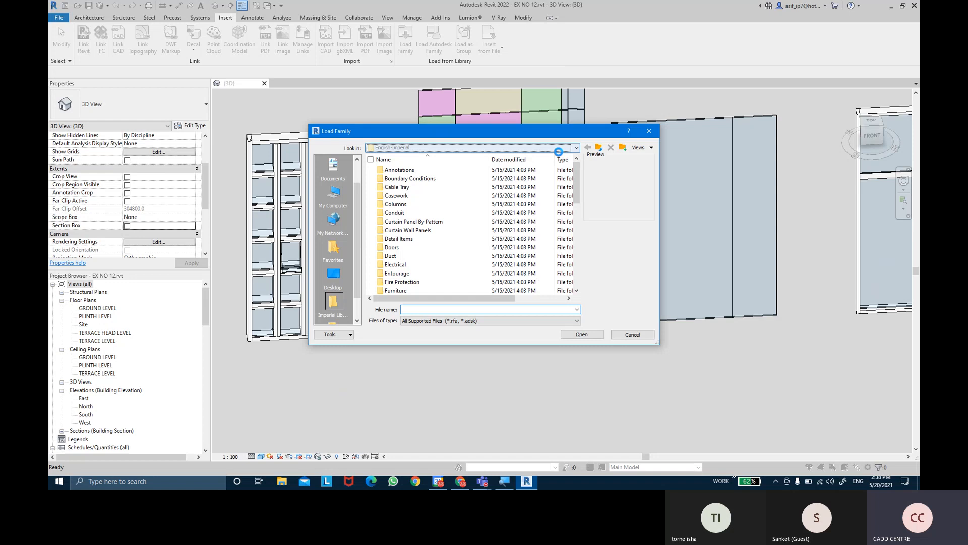
{"action": "key", "text": "ctrl"}
{"action": "left_click", "coordinate": [438, 202]}
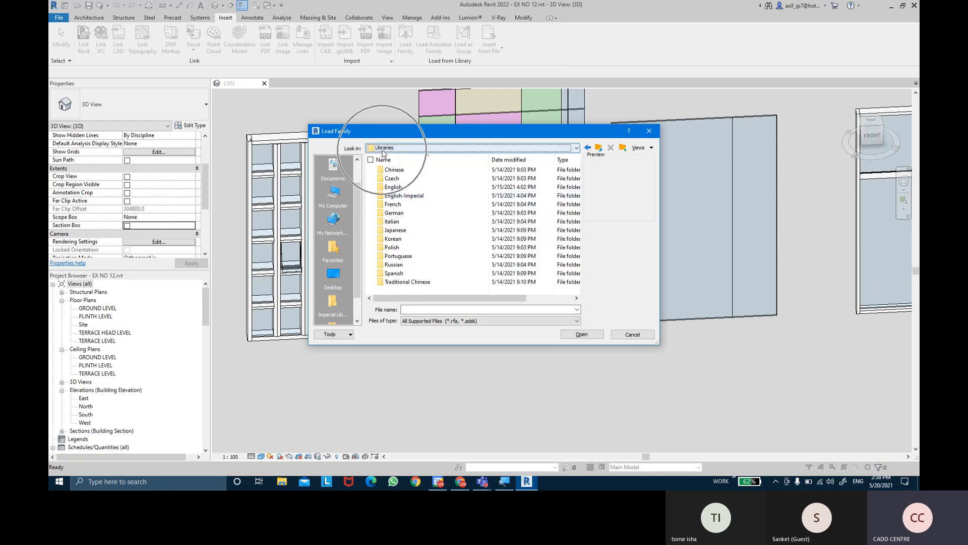
{"action": "key", "text": "ctrl"}
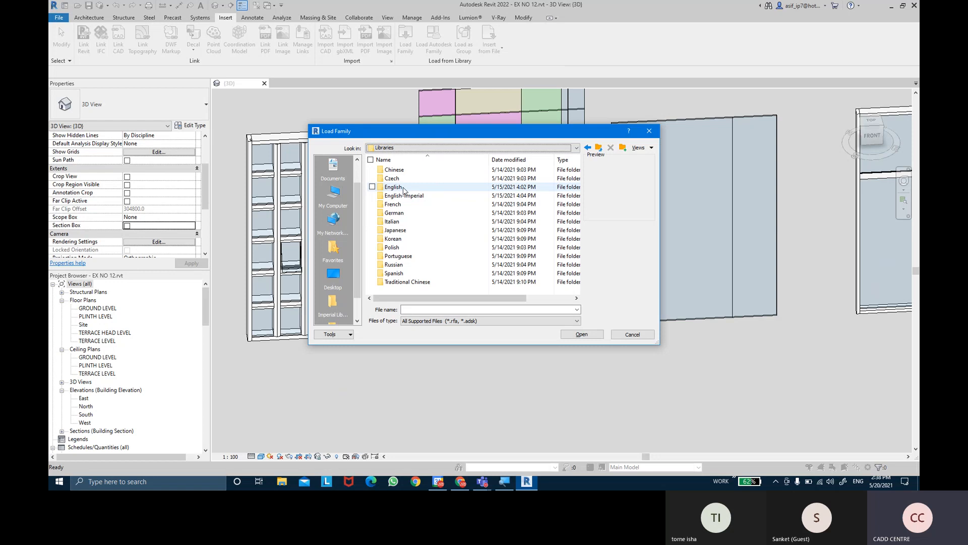
{"action": "left_click", "coordinate": [403, 189]}
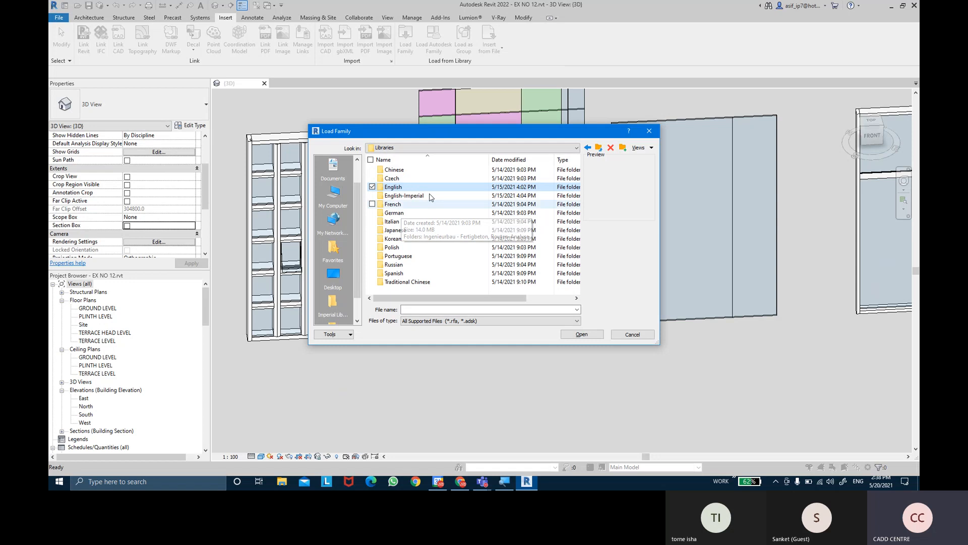
{"action": "left_click", "coordinate": [401, 189]}
{"action": "double_click", "coordinate": [401, 190]}
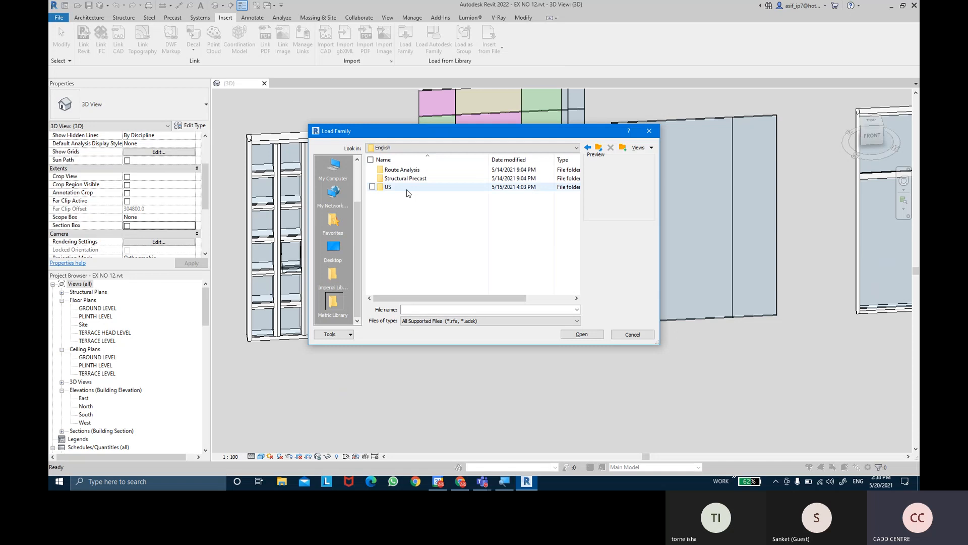
Open the Doors folder inside the US metric library
{"action": "mouse_move", "coordinate": [407, 193]}
{"action": "double_click", "coordinate": [407, 188]}
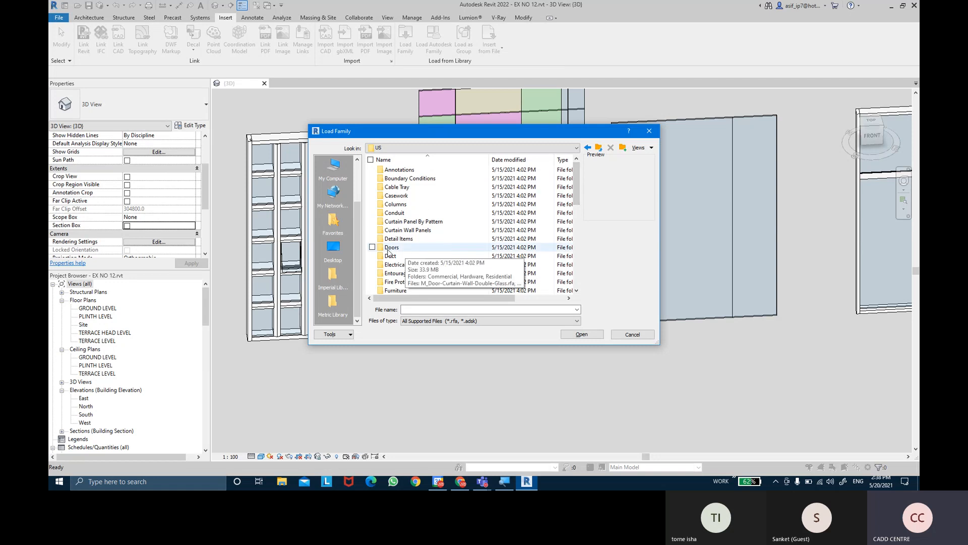
{"action": "left_click", "coordinate": [395, 249]}
{"action": "key", "text": "ctrl"}
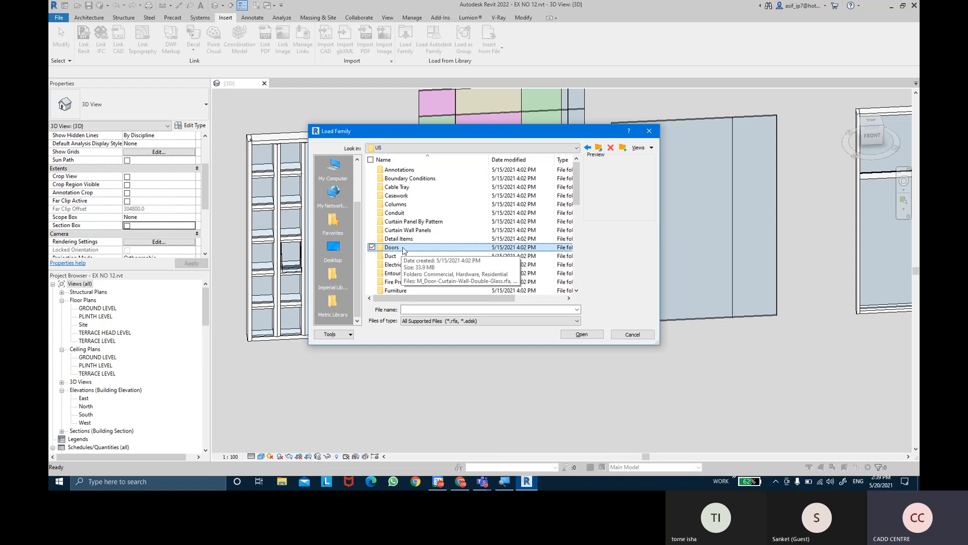
{"action": "double_click", "coordinate": [392, 247]}
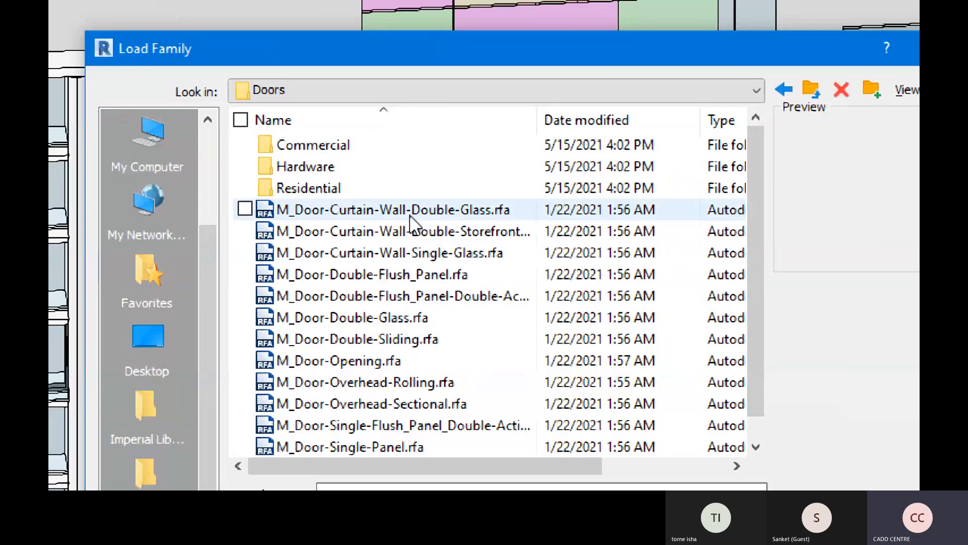
Compare the previews of the Double-Glass, Double-Storefront and Single-Glass curtain wall door families
{"action": "left_click", "coordinate": [410, 216]}
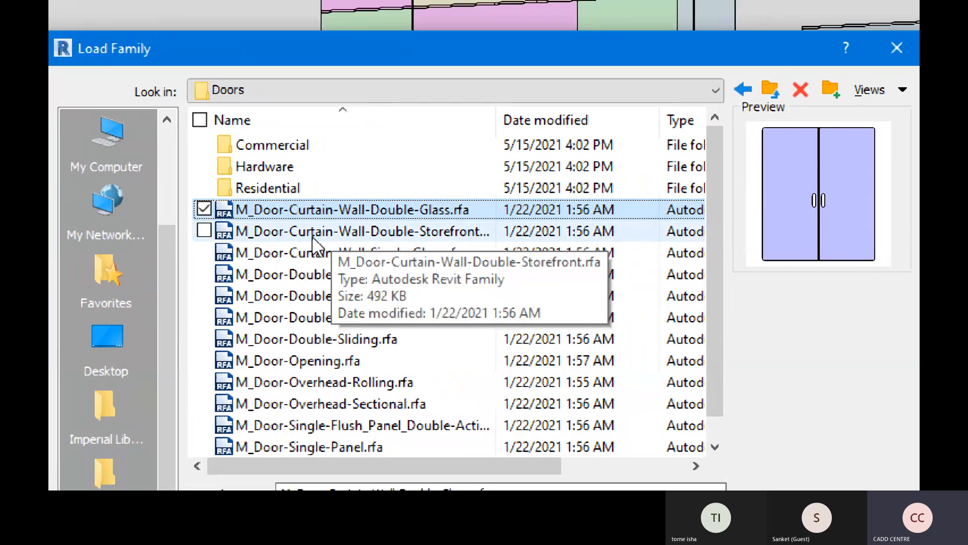
{"action": "left_click", "coordinate": [374, 236]}
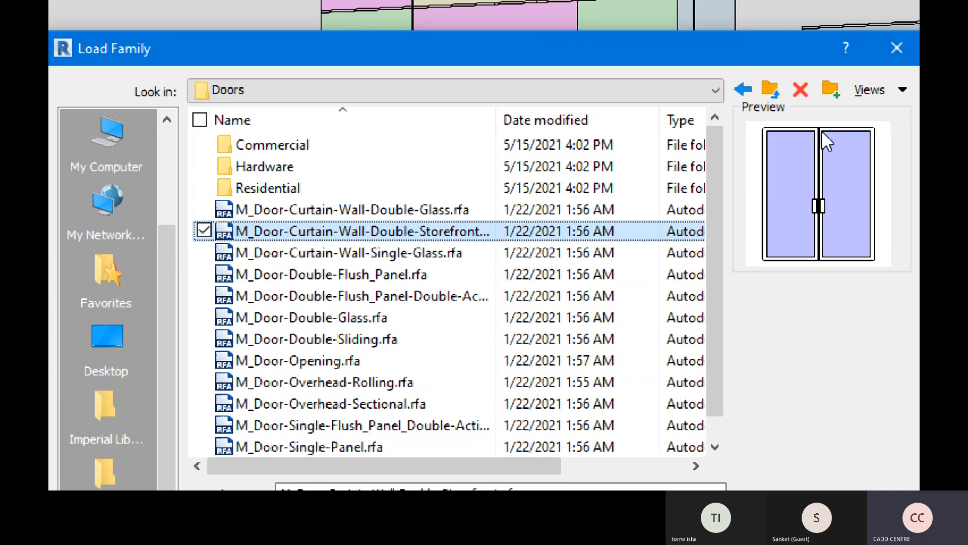
{"action": "key", "text": "Up"}
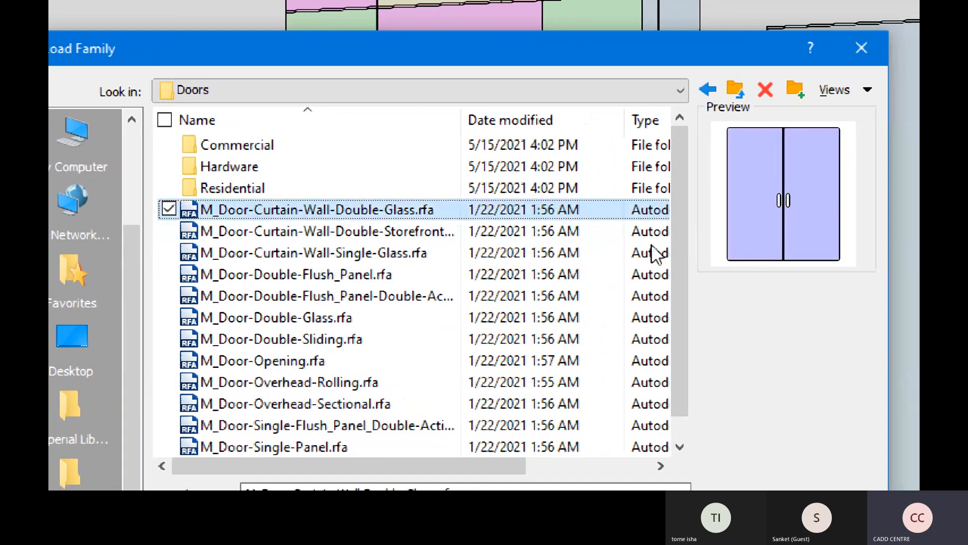
{"action": "left_click", "coordinate": [404, 231]}
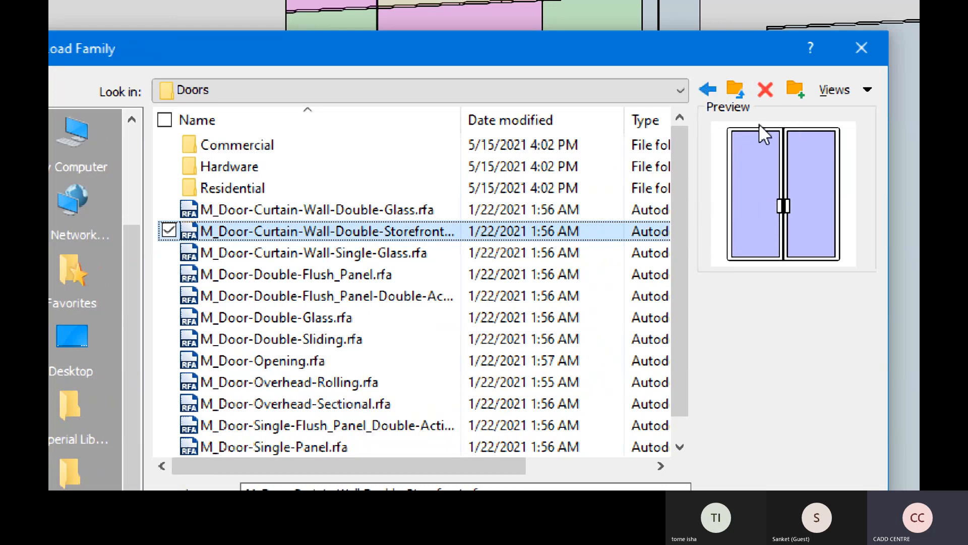
{"action": "left_click", "coordinate": [443, 235]}
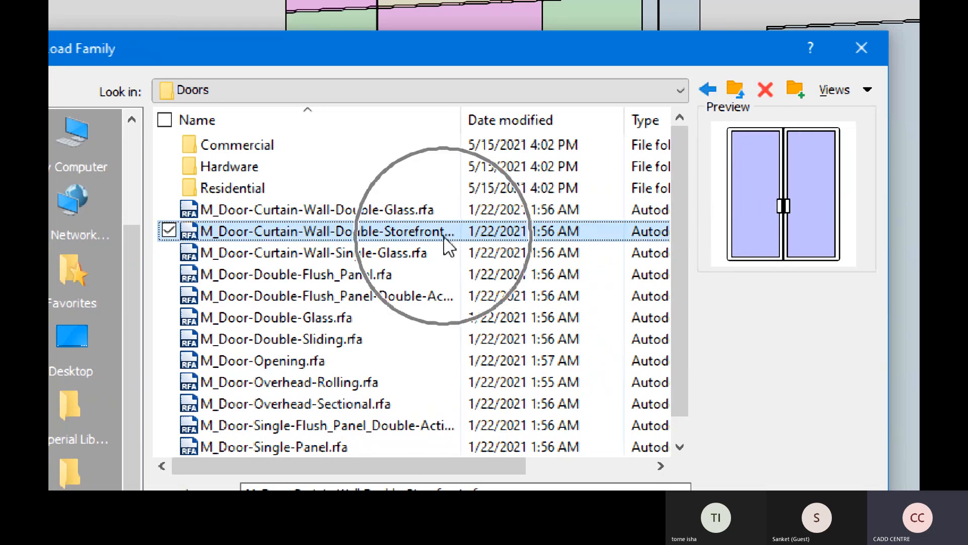
{"action": "left_click", "coordinate": [425, 255]}
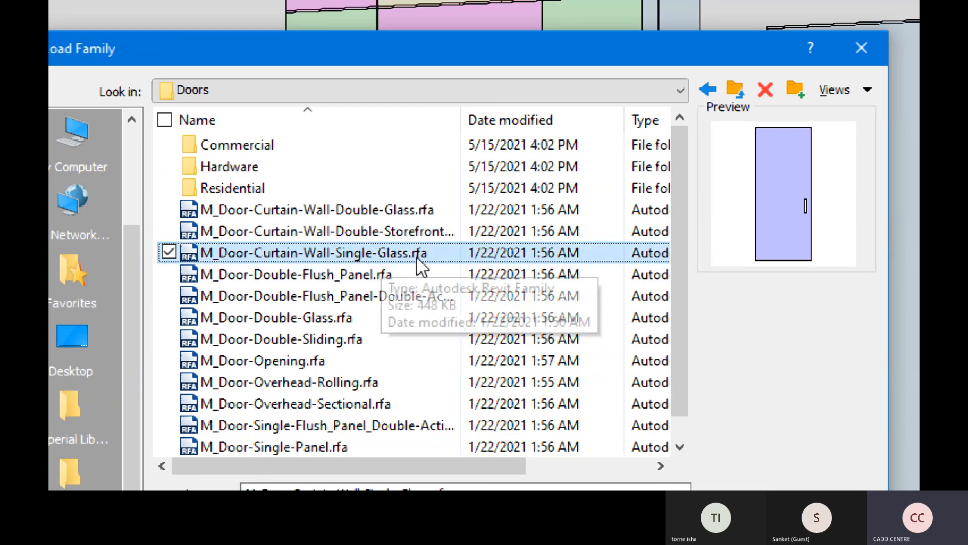
{"action": "left_click", "coordinate": [799, 236]}
{"action": "left_click", "coordinate": [799, 235]}
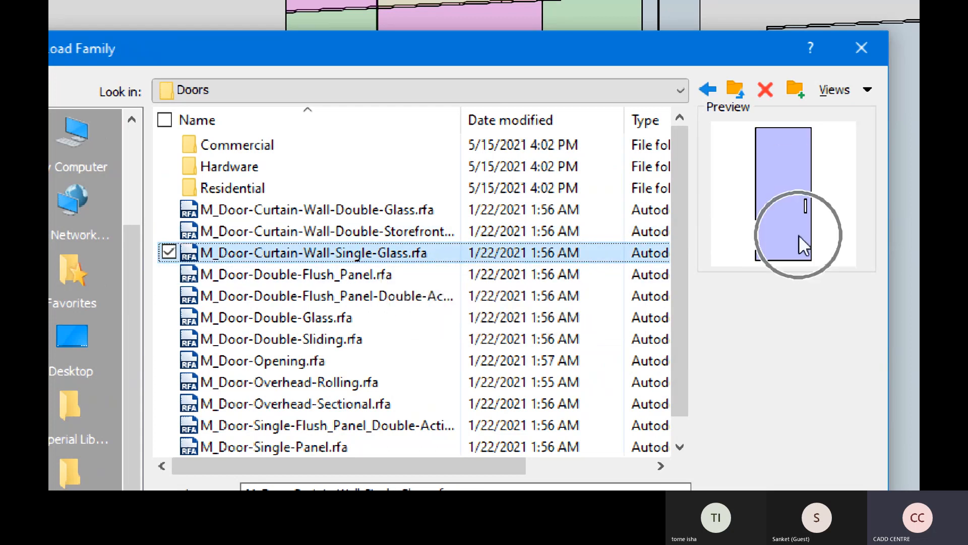
{"action": "left_click", "coordinate": [799, 235]}
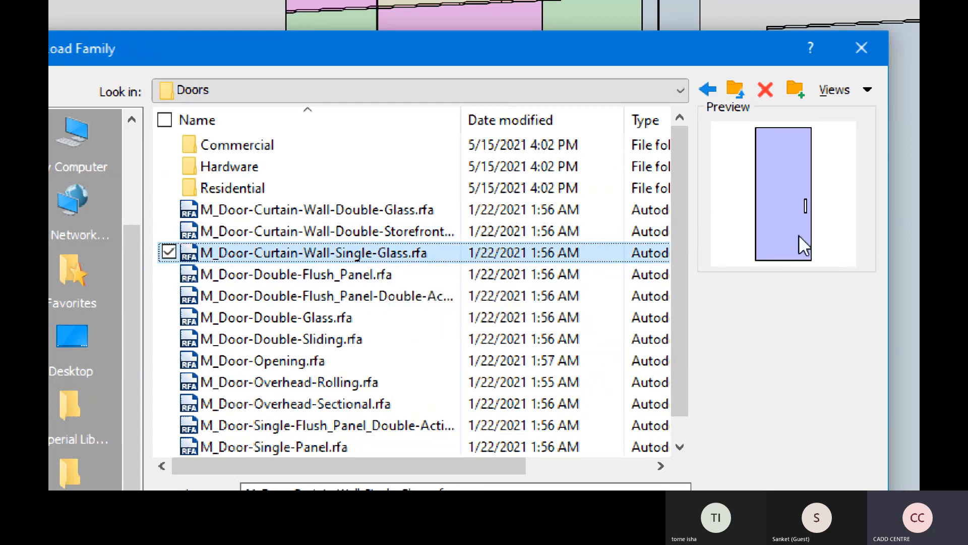
{"action": "left_click", "coordinate": [392, 216]}
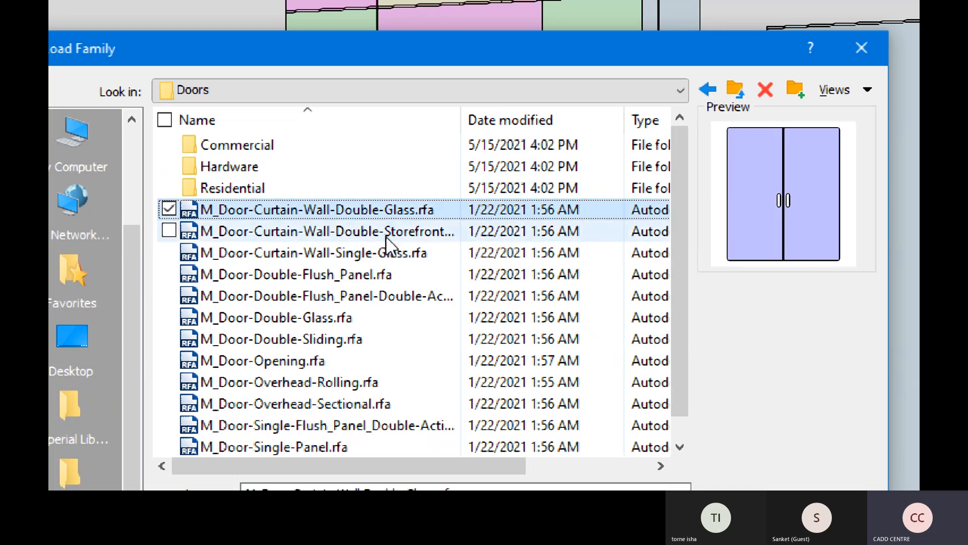
{"action": "left_click", "coordinate": [387, 232]}
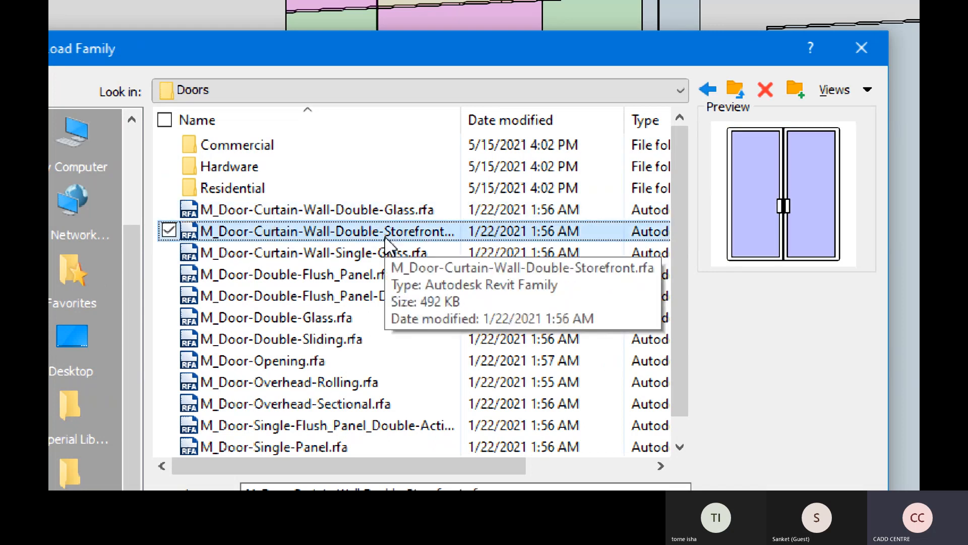
Load the M_Door-Curtain-Wall Double-Glass, Double-Storefront and Single-Glass families together into the project
{"action": "left_click", "coordinate": [397, 216]}
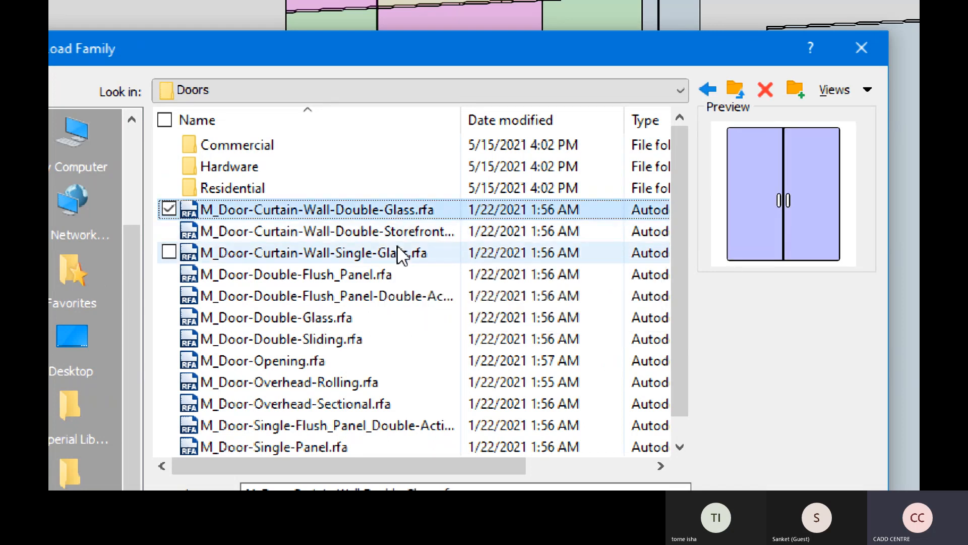
{"action": "left_click", "coordinate": [394, 237], "text": "ctrl"}
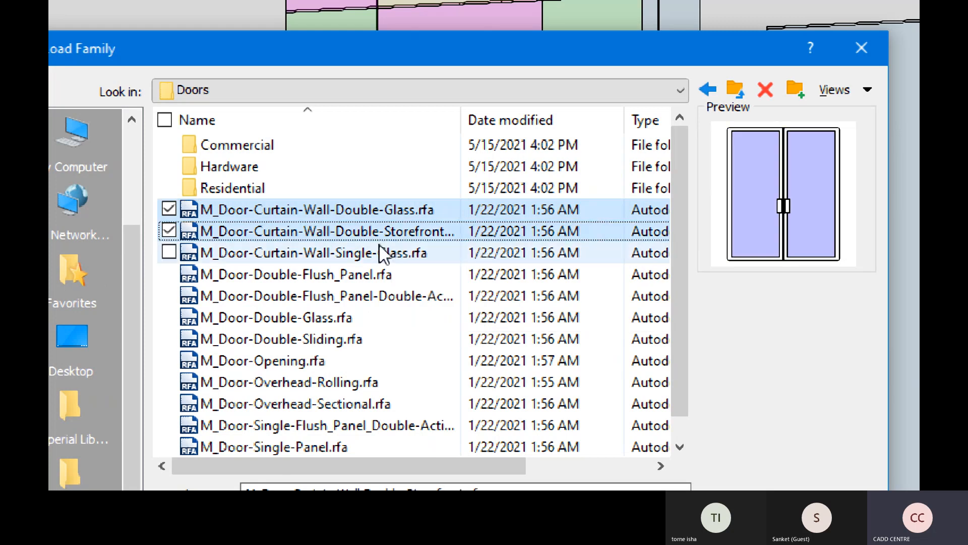
{"action": "left_click", "coordinate": [382, 255], "text": "ctrl"}
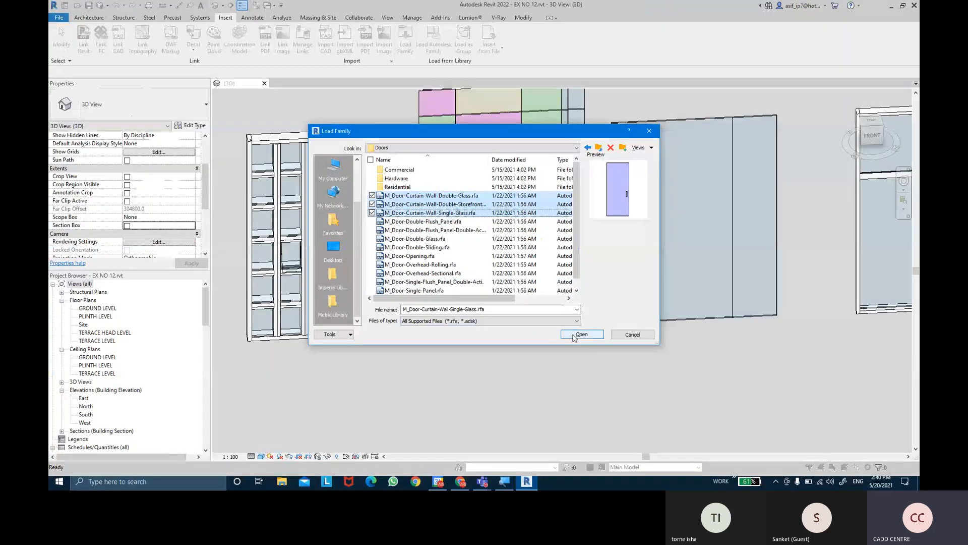
{"action": "left_click", "coordinate": [580, 335]}
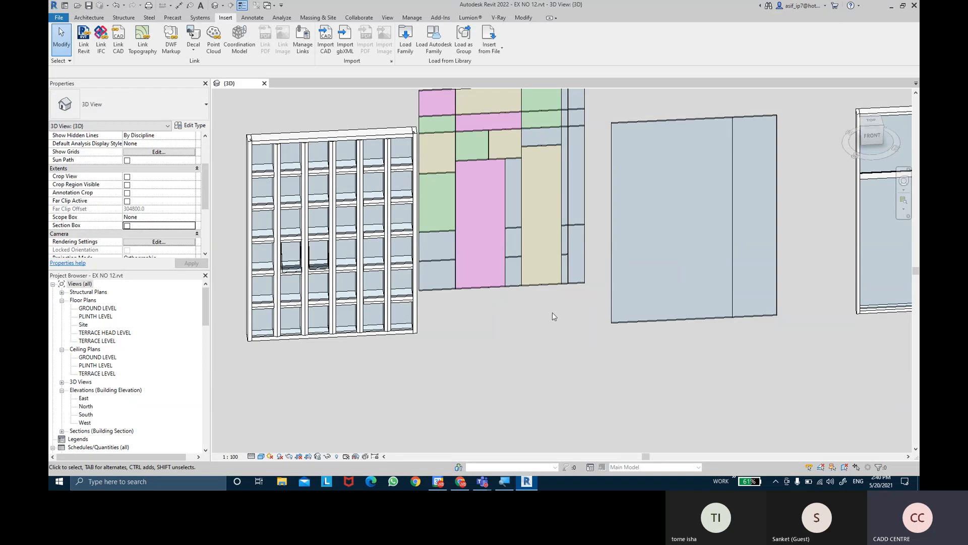
Change the tall magenta panel at the base of the multicoloured curtain wall to the type M_Door-Curtain-Wall-Double-Storefront
{"action": "scroll", "coordinate": [504, 288], "scroll_direction": "up", "scroll_amount": 2}
{"action": "middle_click_drag", "start_coordinate": [470, 270], "coordinate": [503, 296]}
{"action": "scroll", "coordinate": [485, 297], "scroll_direction": "up", "scroll_amount": 1}
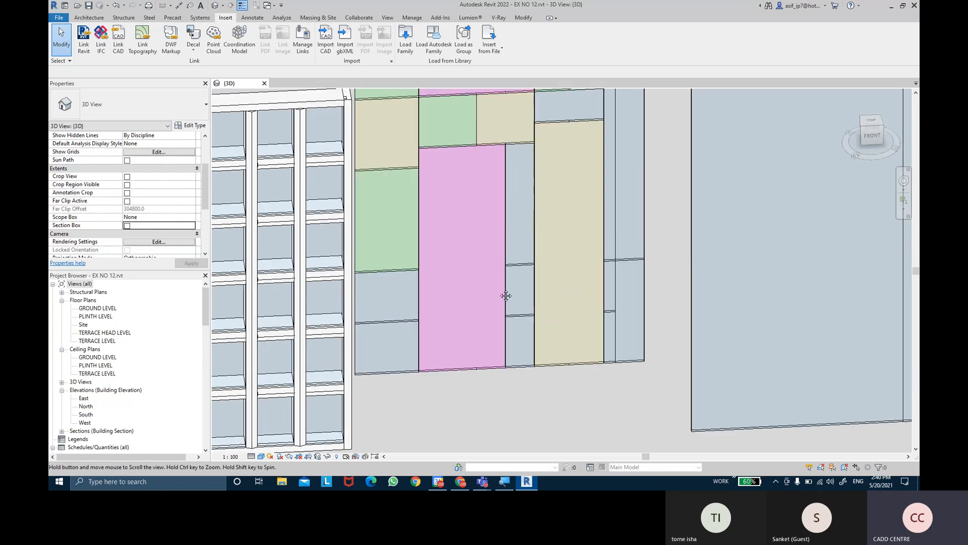
{"action": "left_click", "coordinate": [456, 366]}
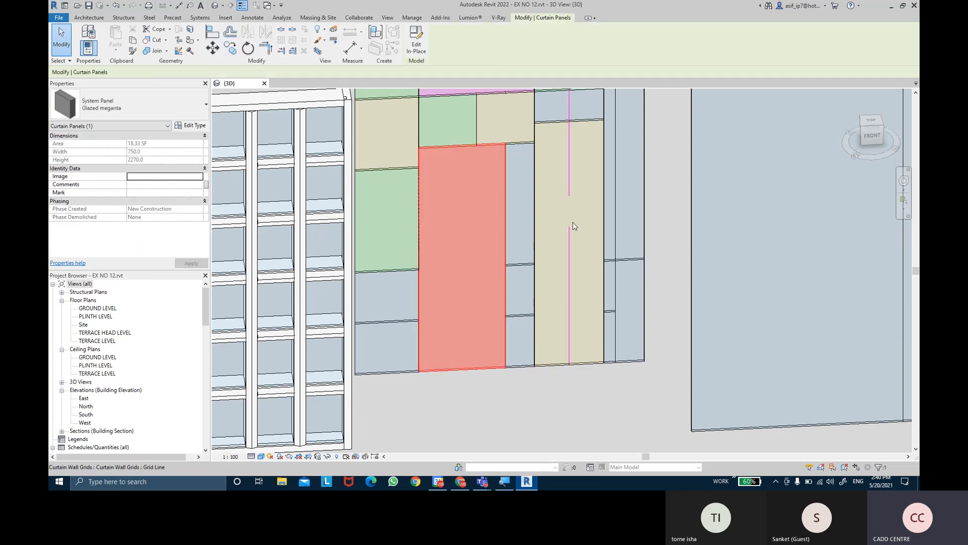
{"action": "middle_click_drag", "start_coordinate": [570, 211], "coordinate": [476, 198], "text": "shift"}
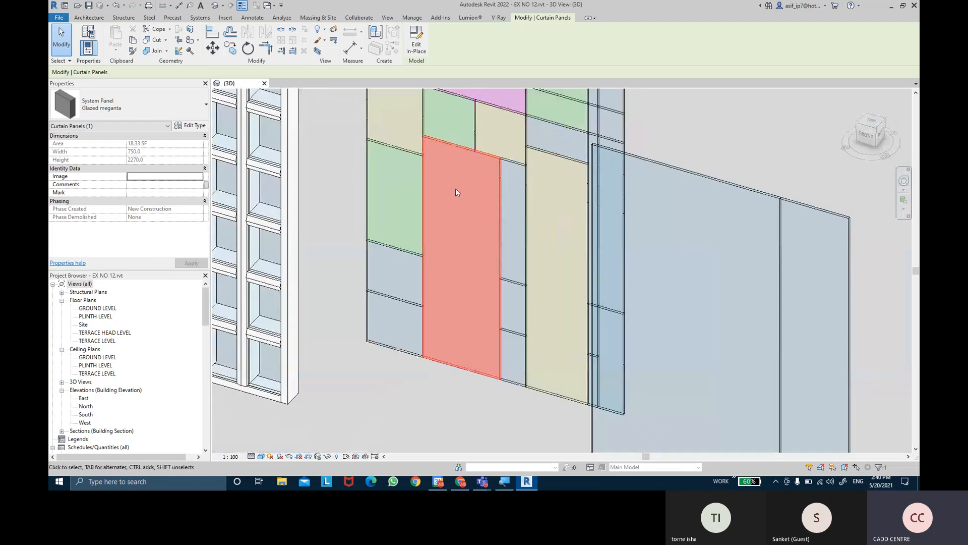
{"action": "scroll", "coordinate": [455, 188], "scroll_direction": "up", "scroll_amount": 2}
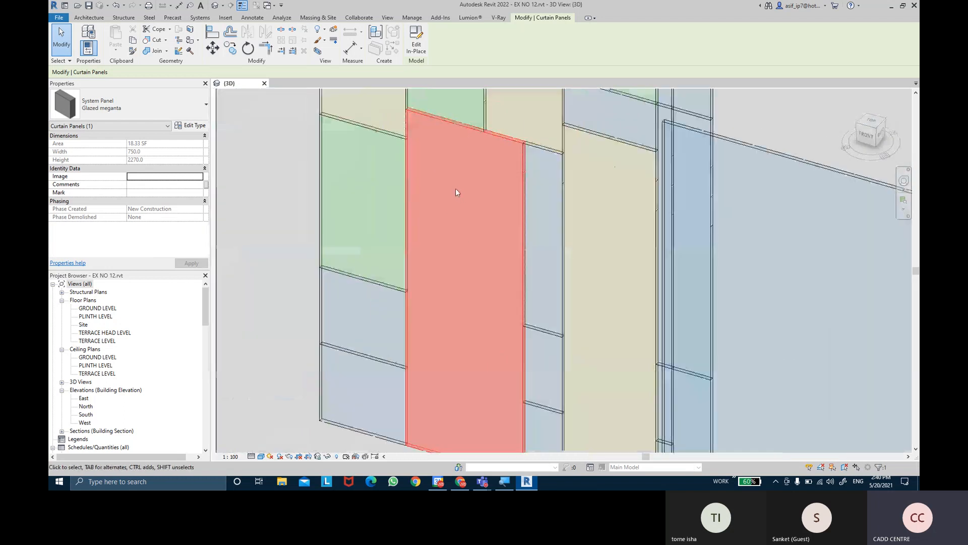
{"action": "left_click", "coordinate": [154, 113]}
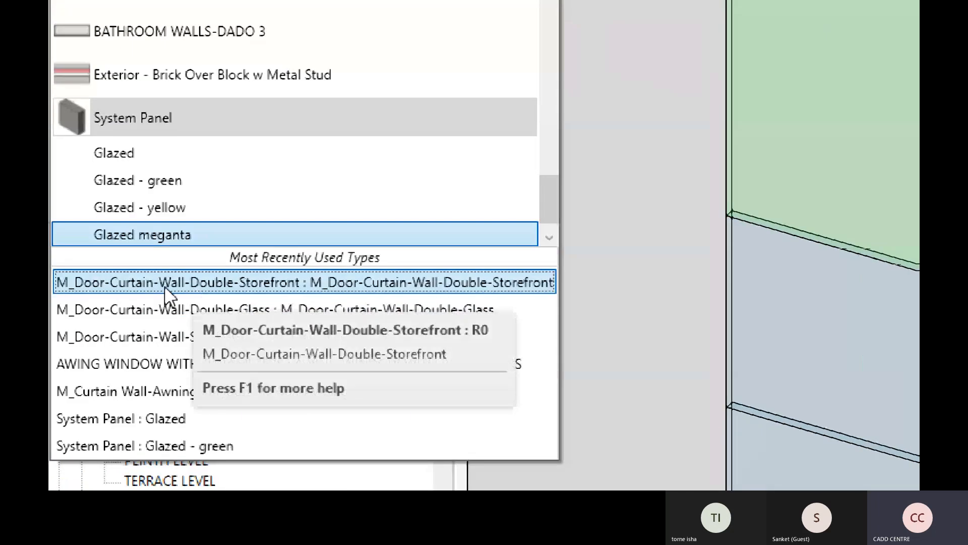
{"action": "left_click", "coordinate": [165, 285]}
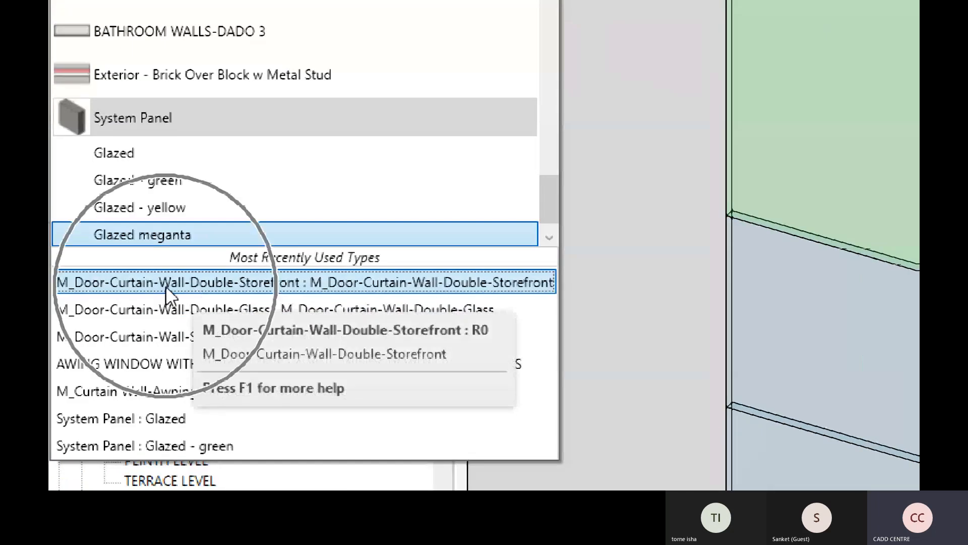
{"action": "left_click", "coordinate": [247, 286]}
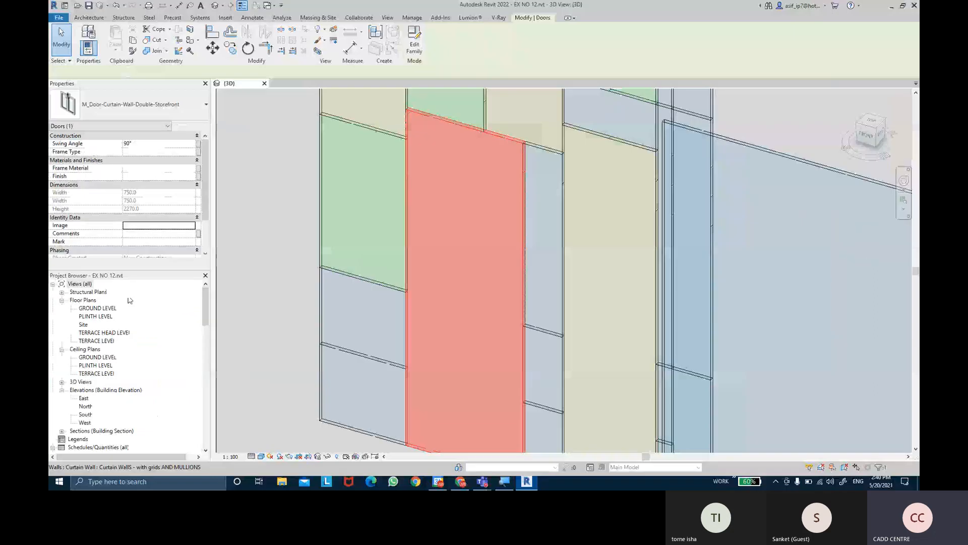
{"action": "scroll", "coordinate": [409, 248], "scroll_direction": "down", "scroll_amount": 1}
{"action": "left_click", "coordinate": [332, 407]}
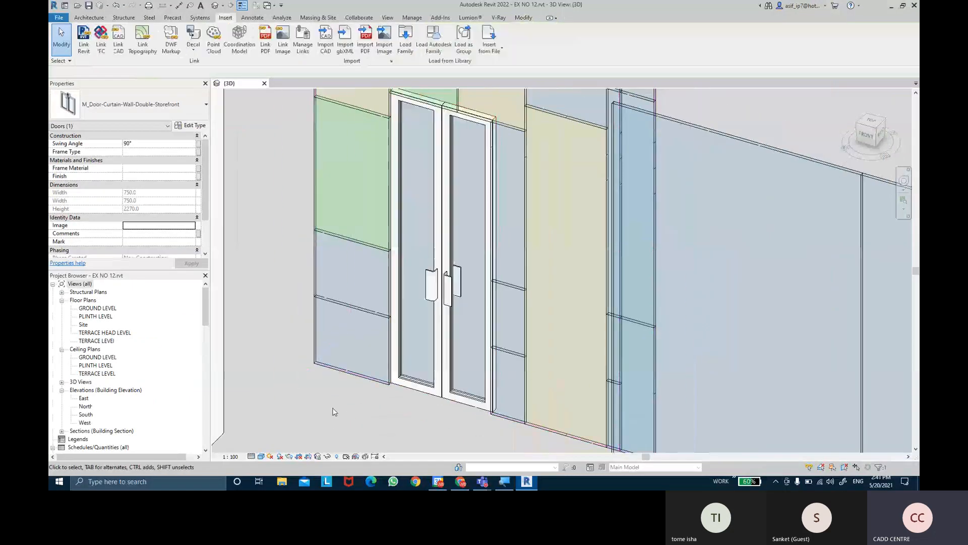
Switch the storefront door in the multicoloured curtain wall to the type M_Door-Curtain-Wall-Double-Glass
{"action": "scroll", "coordinate": [332, 407], "scroll_direction": "down", "scroll_amount": 1}
{"action": "middle_click_drag", "start_coordinate": [332, 408], "coordinate": [430, 307], "text": "shift"}
{"action": "left_click", "coordinate": [430, 307]}
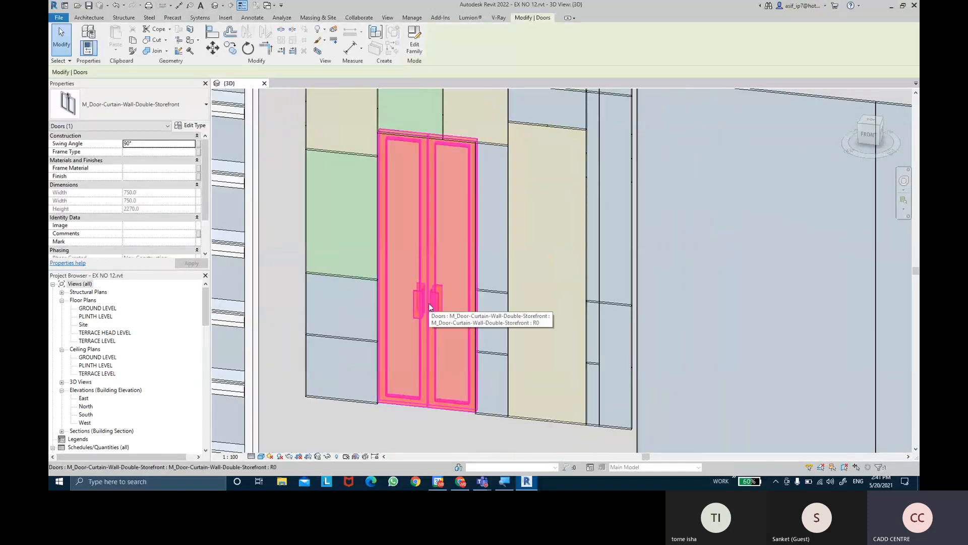
{"action": "left_click", "coordinate": [195, 107]}
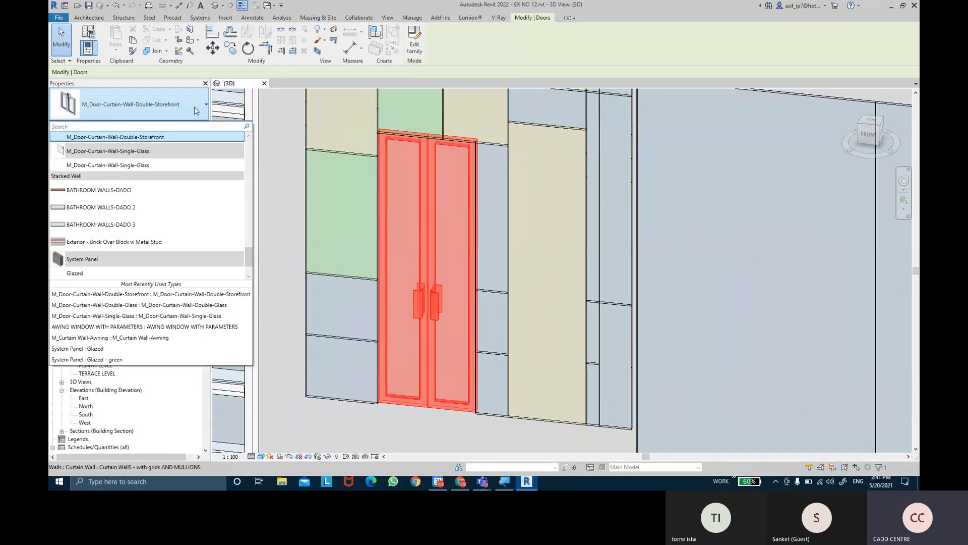
{"action": "left_click", "coordinate": [143, 306]}
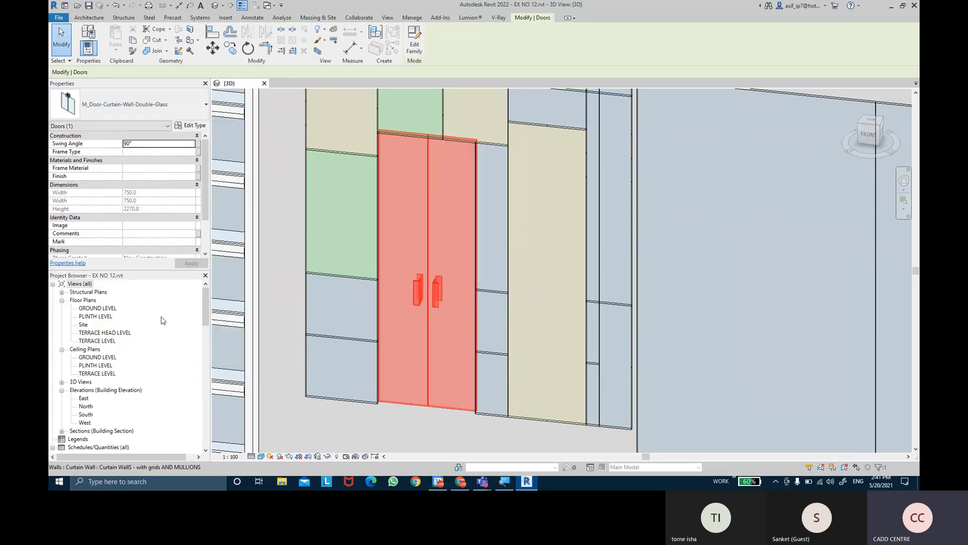
{"action": "scroll", "coordinate": [311, 399], "scroll_direction": "down", "scroll_amount": 1}
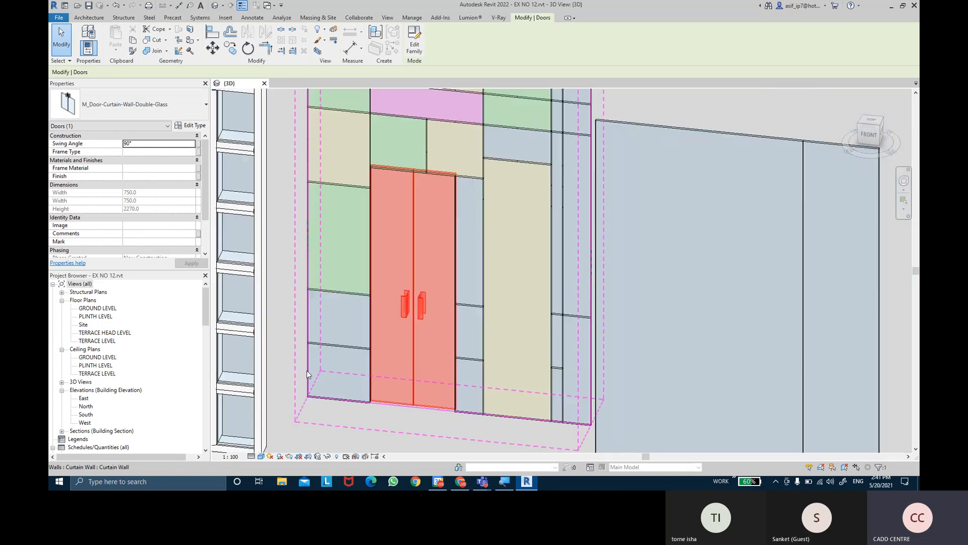
{"action": "left_click", "coordinate": [282, 255]}
{"action": "scroll", "coordinate": [386, 300], "scroll_direction": "up", "scroll_amount": 2}
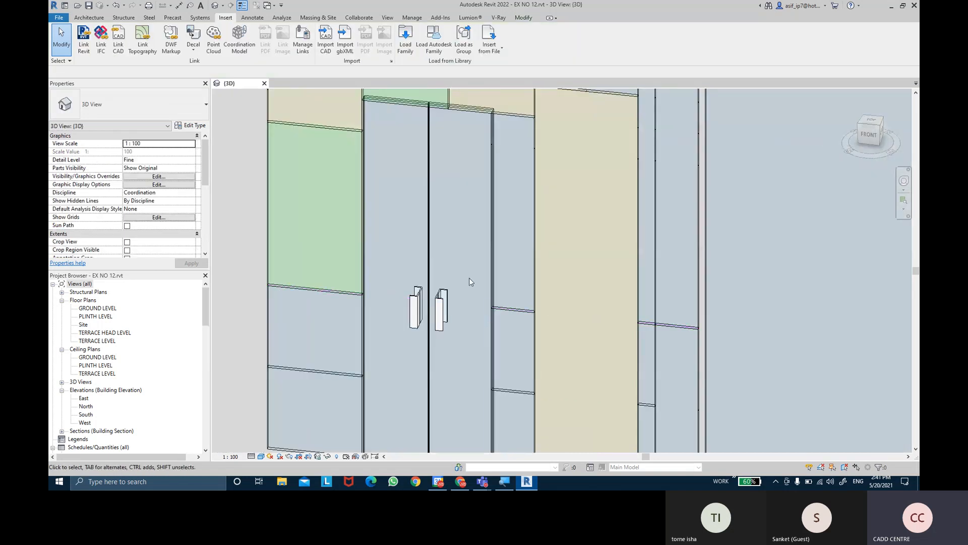
{"action": "middle_click_drag", "start_coordinate": [462, 286], "coordinate": [414, 307], "text": "shift"}
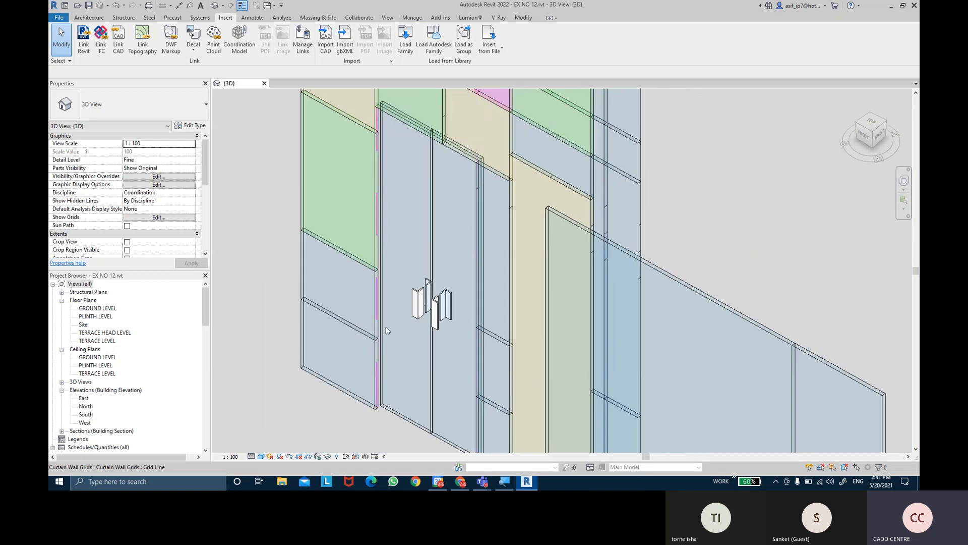
Switch the double-glass door in the multicoloured curtain wall to the type M_Door-Curtain-Wall-Single-Glass
{"action": "left_click", "coordinate": [419, 292]}
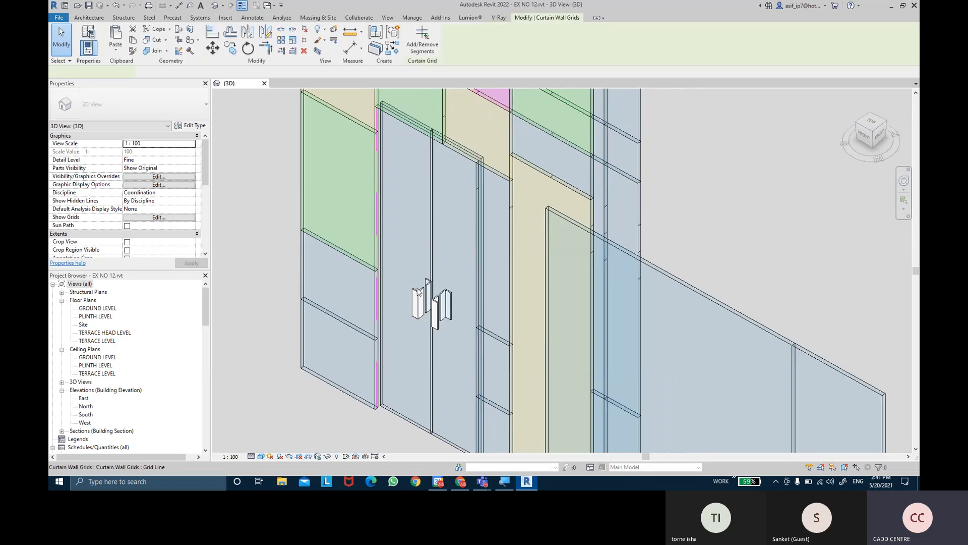
{"action": "key", "text": "Escape"}
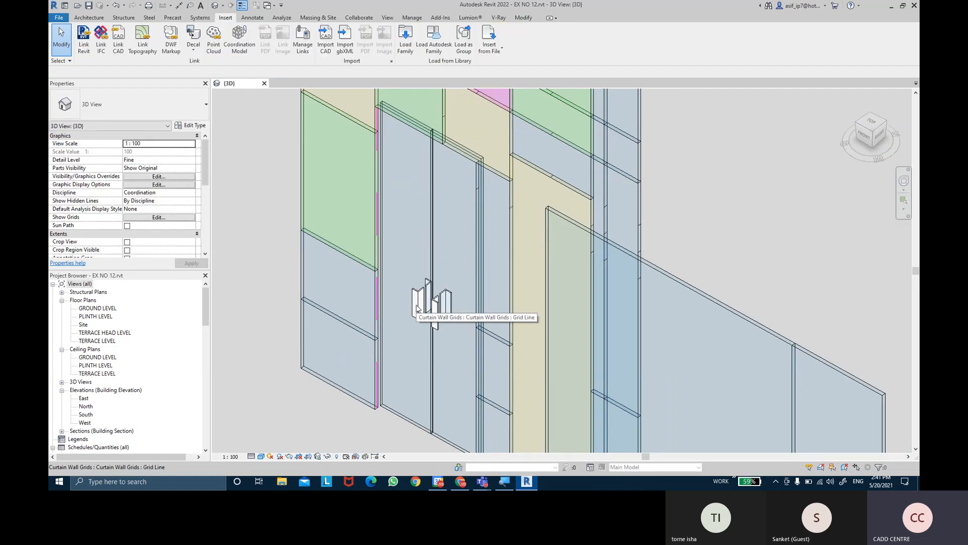
{"action": "left_click", "coordinate": [417, 308]}
{"action": "left_click", "coordinate": [169, 103]}
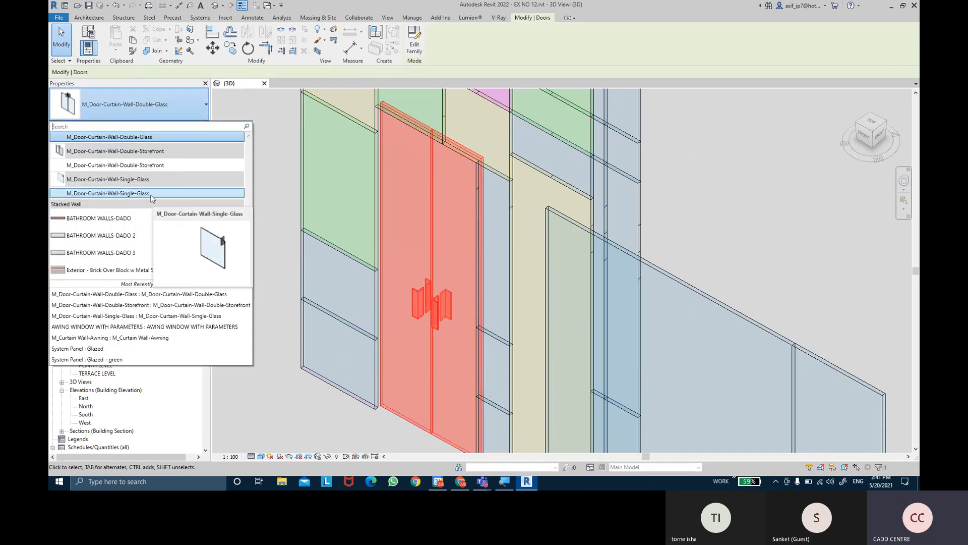
{"action": "left_click", "coordinate": [152, 195]}
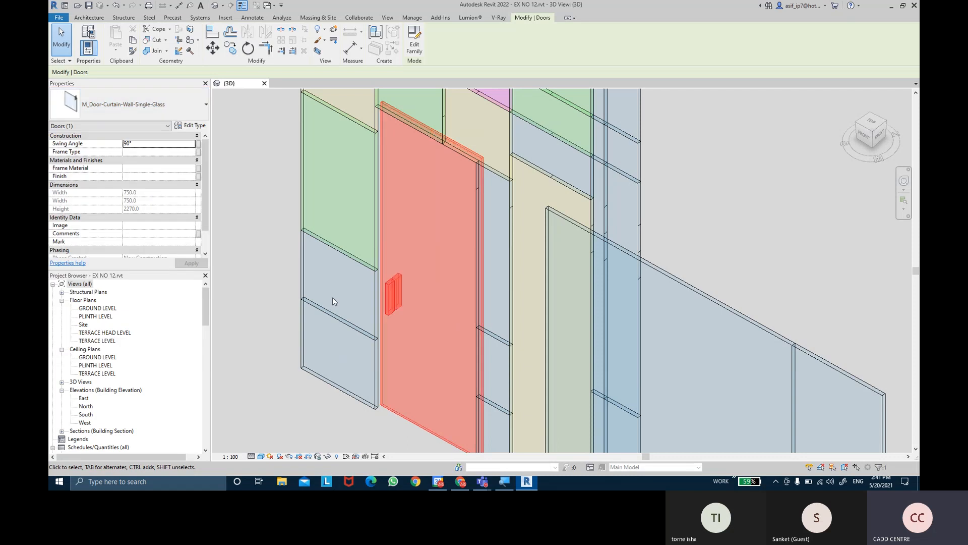
{"action": "scroll", "coordinate": [331, 297], "scroll_direction": "down", "scroll_amount": 2}
{"action": "scroll", "coordinate": [332, 298], "scroll_direction": "down", "scroll_amount": 1}
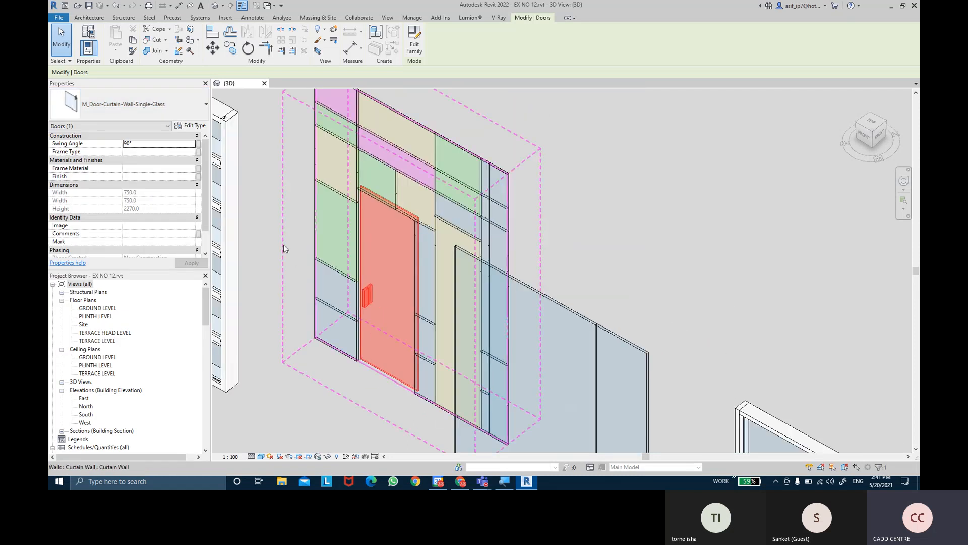
{"action": "left_click", "coordinate": [289, 190]}
Set the Offset type parameter of the single-glass curtain wall door to 0.0
{"action": "scroll", "coordinate": [305, 227], "scroll_direction": "down", "scroll_amount": 1}
{"action": "middle_click_drag", "start_coordinate": [305, 227], "coordinate": [328, 293], "text": "shift"}
{"action": "scroll", "coordinate": [370, 334], "scroll_direction": "up", "scroll_amount": 5}
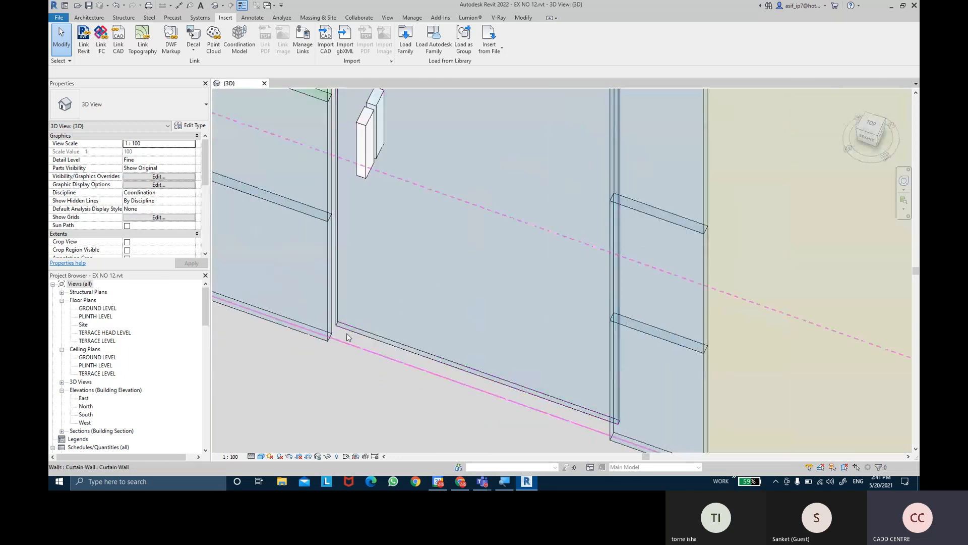
{"action": "scroll", "coordinate": [363, 332], "scroll_direction": "up", "scroll_amount": 3}
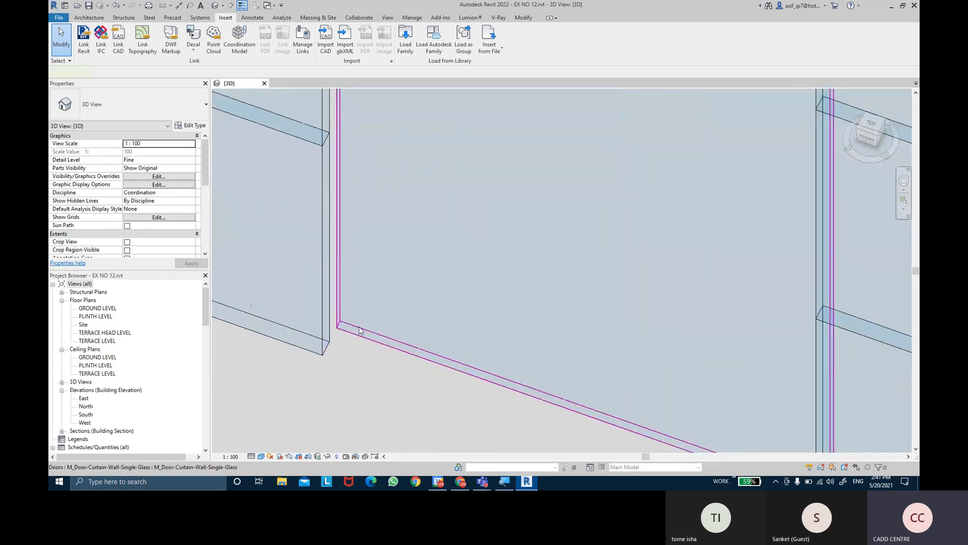
{"action": "left_click", "coordinate": [360, 330]}
{"action": "left_click", "coordinate": [195, 126]}
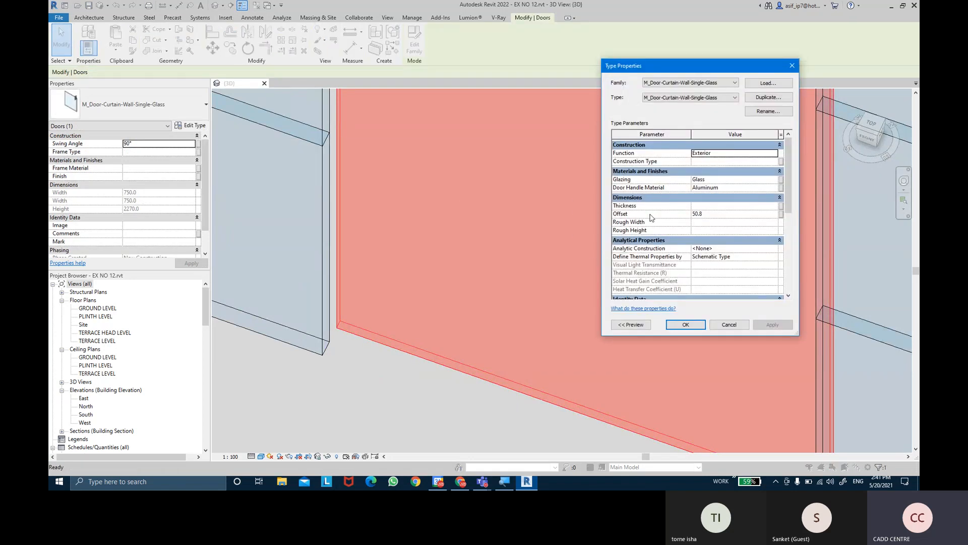
{"action": "left_click", "coordinate": [707, 215]}
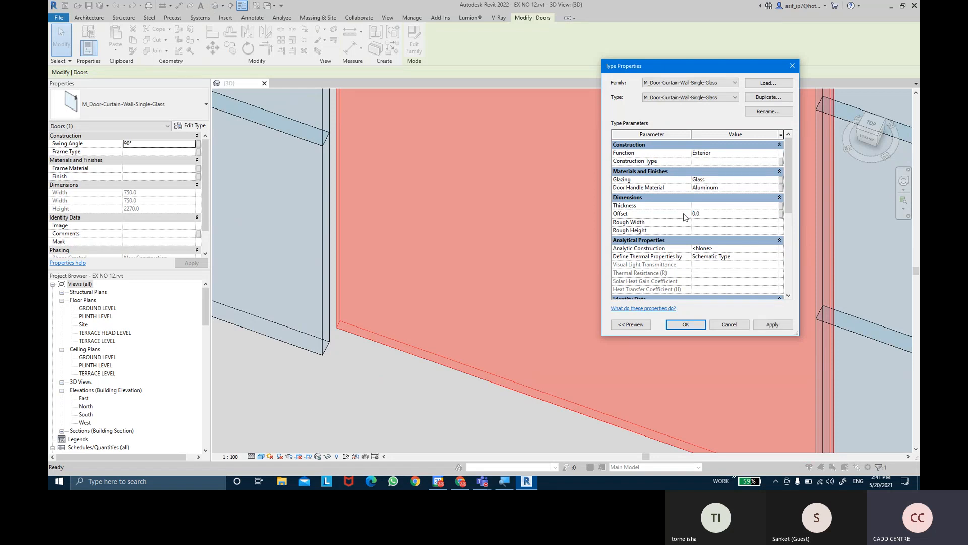
{"action": "left_click", "coordinate": [790, 330]}
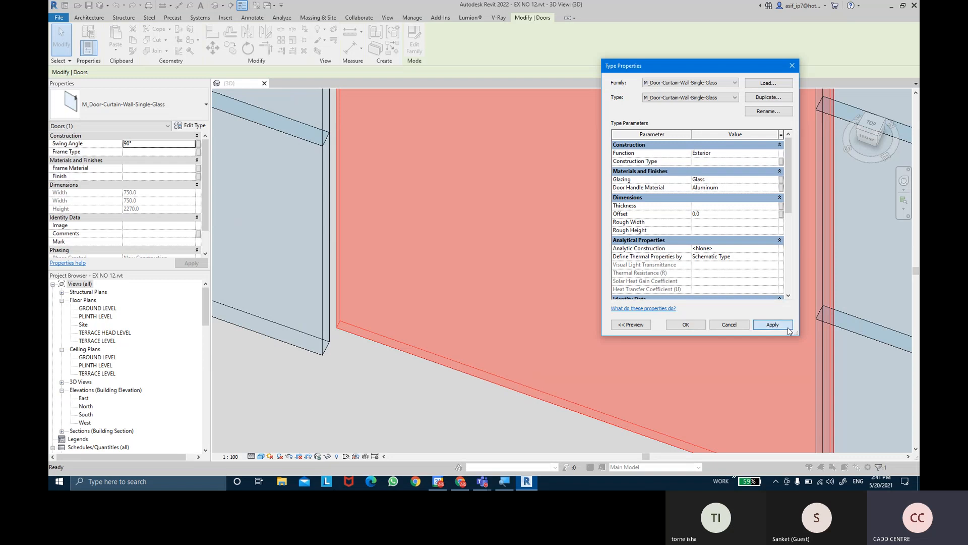
{"action": "left_click", "coordinate": [686, 324]}
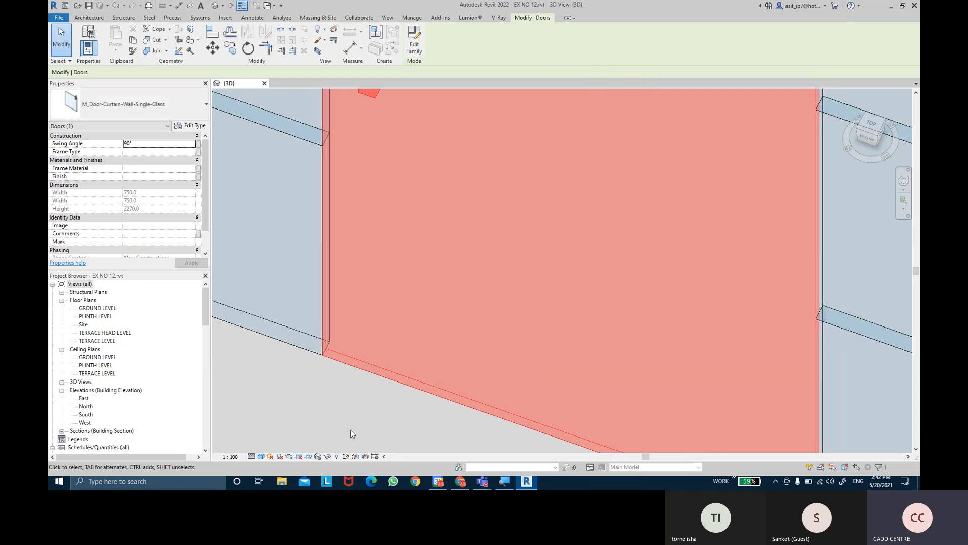
{"action": "key", "text": "Escape"}
Examine the single-glass door's bottom edge, its handles and its fit within the curtain wall from several angles
{"action": "middle_click_drag", "start_coordinate": [352, 434], "coordinate": [442, 390], "text": "shift"}
{"action": "middle_click_drag", "start_coordinate": [403, 247], "coordinate": [590, 302], "text": "shift"}
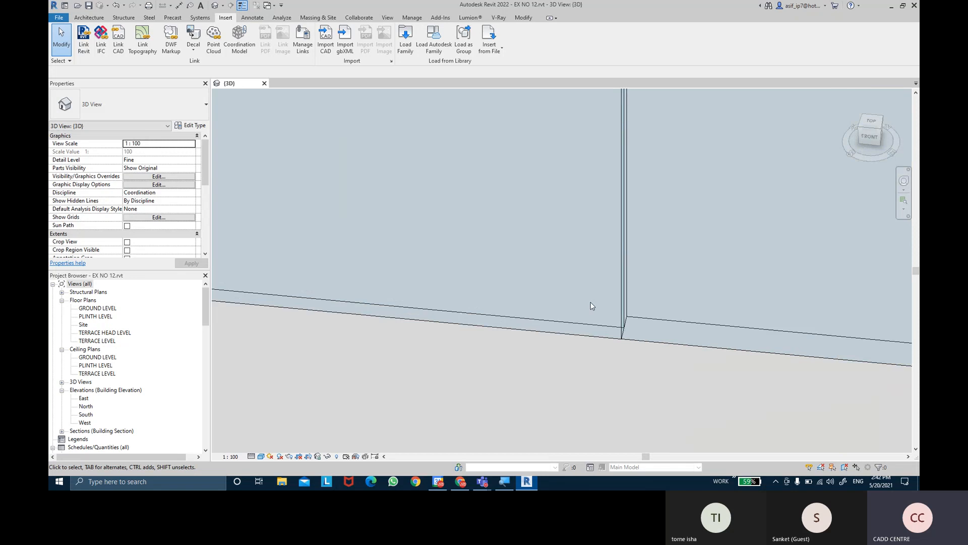
{"action": "scroll", "coordinate": [591, 303], "scroll_direction": "down", "scroll_amount": 6}
{"action": "middle_click_drag", "start_coordinate": [494, 123], "coordinate": [498, 265]}
{"action": "scroll", "coordinate": [418, 217], "scroll_direction": "up", "scroll_amount": 2}
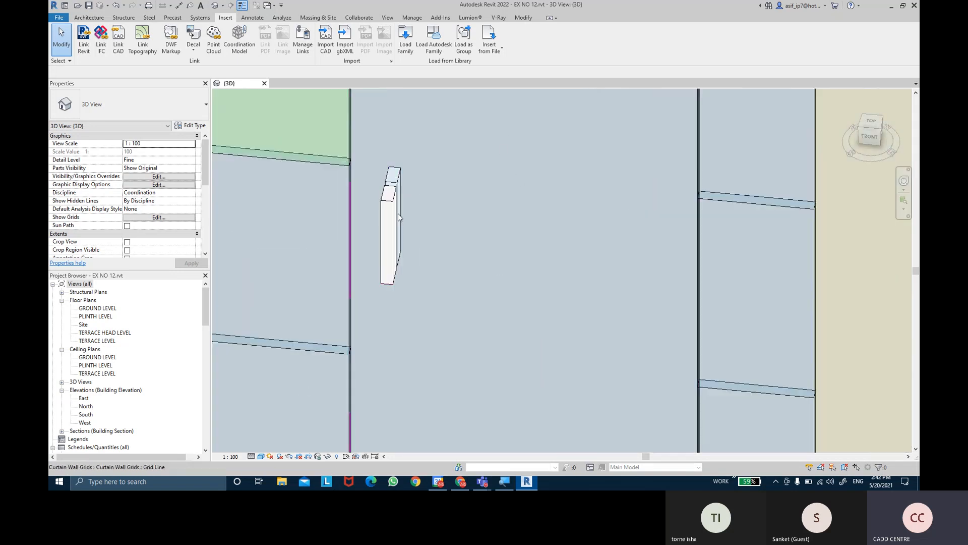
{"action": "left_click", "coordinate": [391, 217]}
{"action": "scroll", "coordinate": [387, 229], "scroll_direction": "up", "scroll_amount": 3}
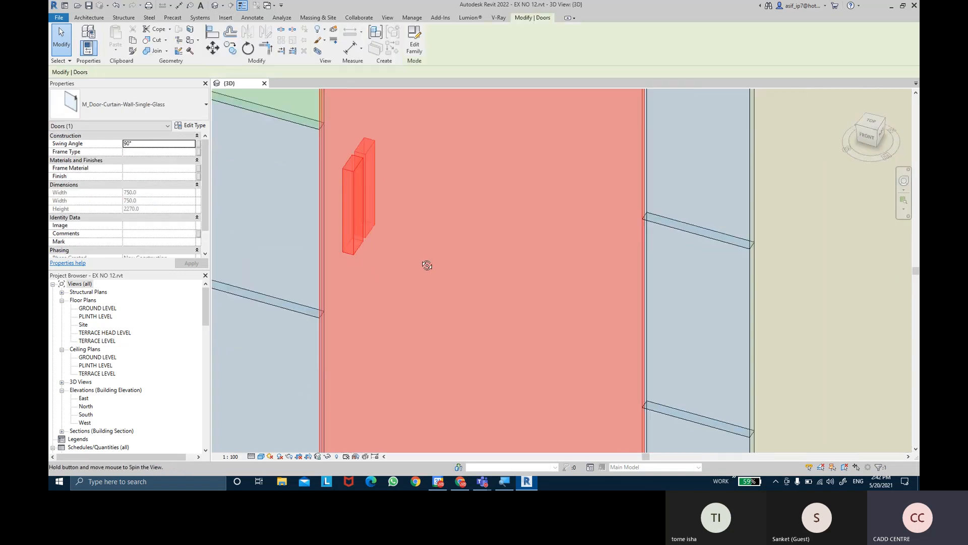
{"action": "scroll", "coordinate": [379, 214], "scroll_direction": "up", "scroll_amount": 2}
{"action": "key", "text": "Escape"}
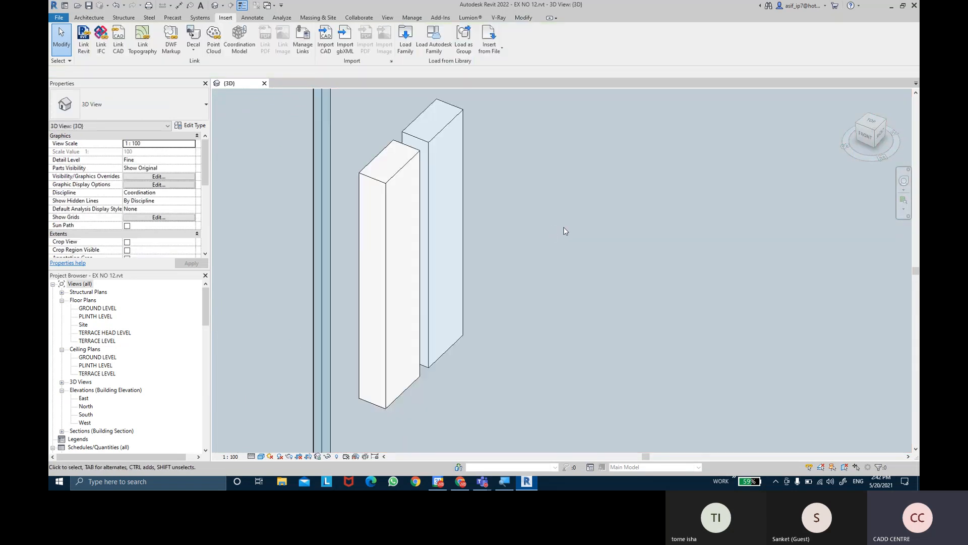
{"action": "scroll", "coordinate": [375, 283], "scroll_direction": "down", "scroll_amount": 5}
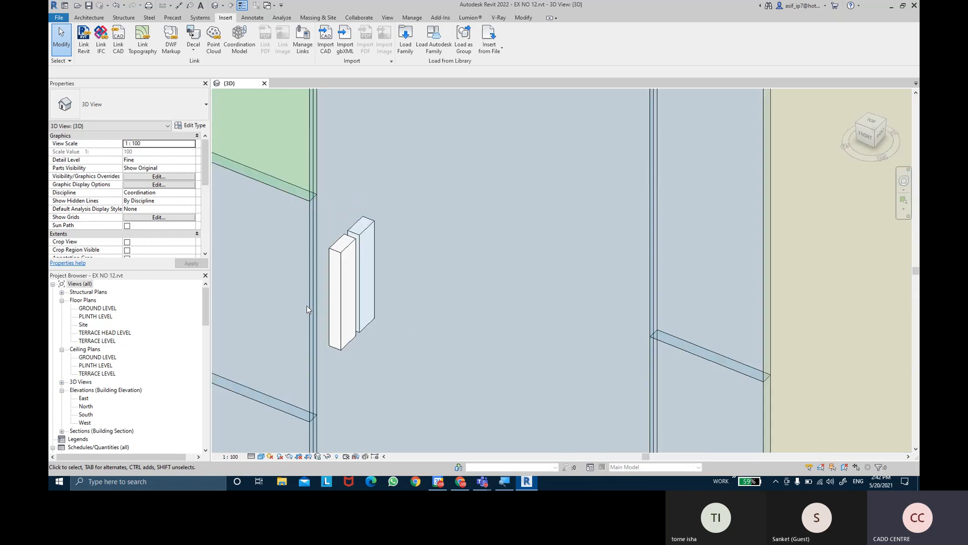
{"action": "middle_click_drag", "start_coordinate": [375, 288], "coordinate": [423, 282], "text": "shift"}
{"action": "middle_click_drag", "start_coordinate": [476, 260], "coordinate": [478, 292], "text": "shift"}
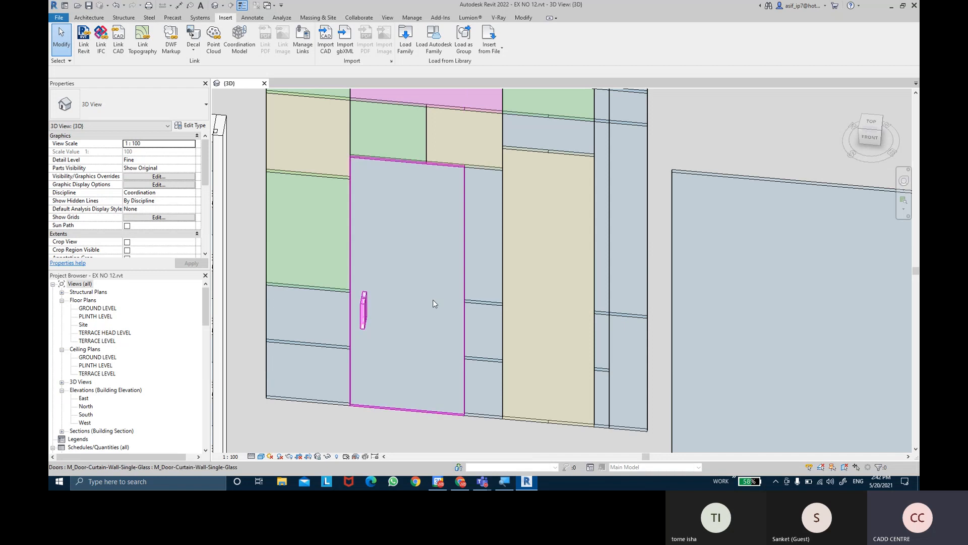
Open the PLINTH LEVEL floor plan at the single-glass door in the multicoloured curtain wall
{"action": "double_click", "coordinate": [96, 316]}
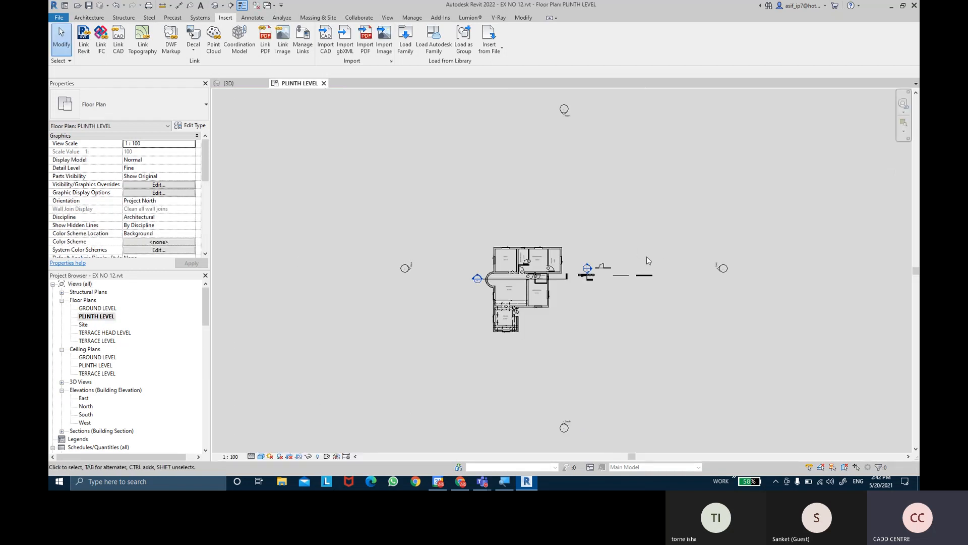
{"action": "scroll", "coordinate": [620, 260], "scroll_direction": "up", "scroll_amount": 5}
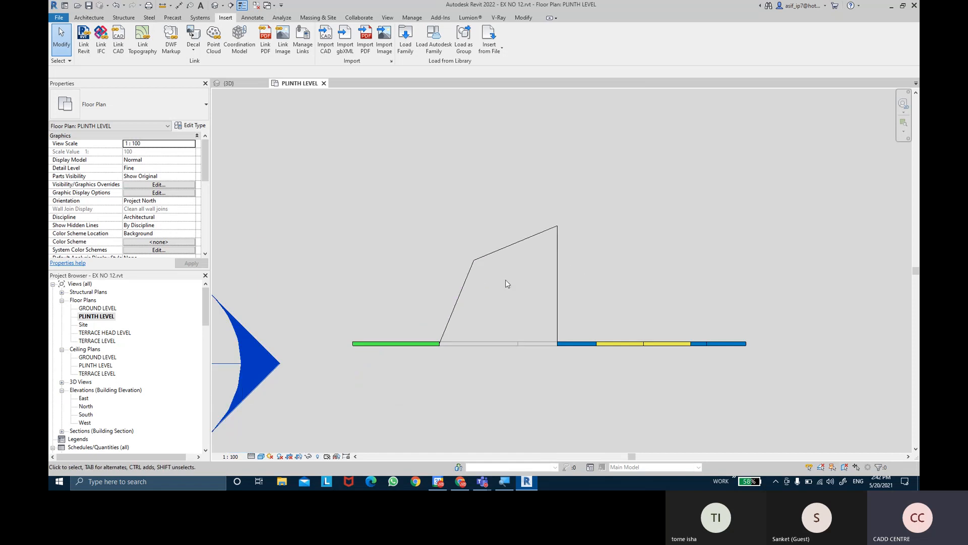
{"action": "scroll", "coordinate": [567, 261], "scroll_direction": "up", "scroll_amount": 2}
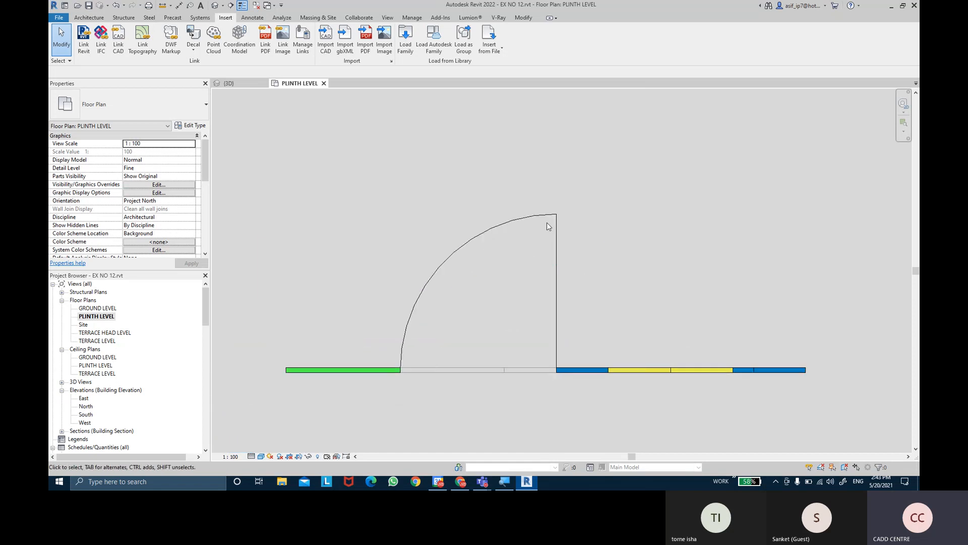
{"action": "scroll", "coordinate": [599, 348], "scroll_direction": "up", "scroll_amount": 3}
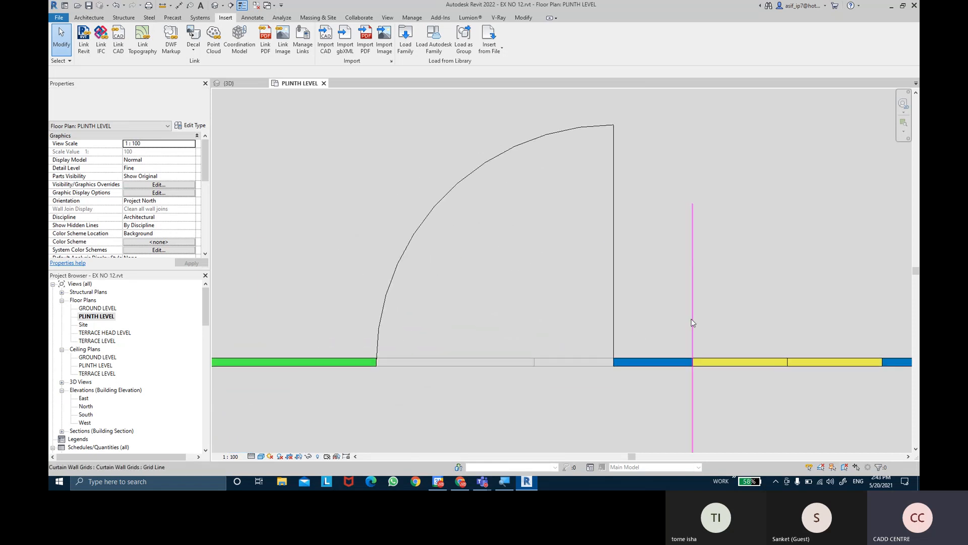
Flip the single-glass door's hinge side and its swing direction in plan, returning each to its original orientation
{"action": "left_click", "coordinate": [608, 147]}
{"action": "key", "text": "space"}
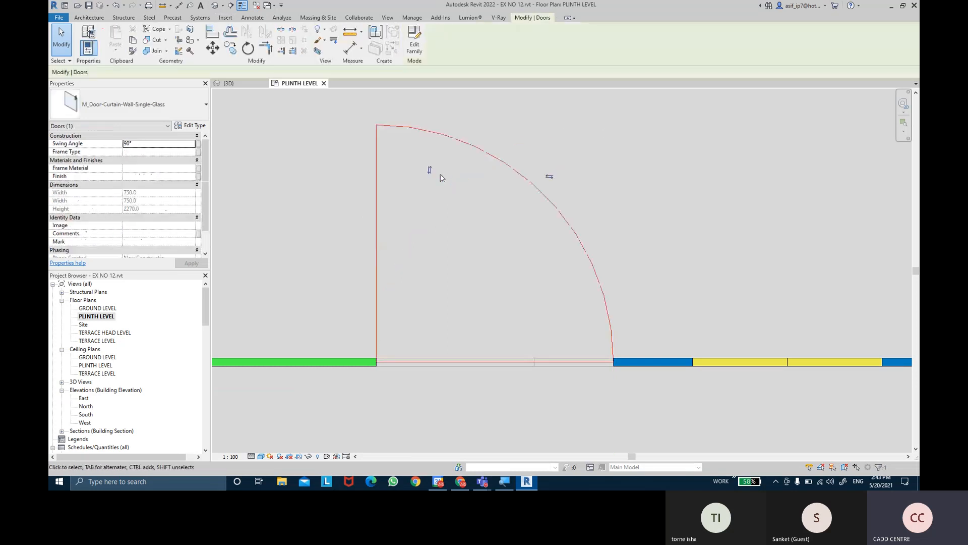
{"action": "key", "text": "space"}
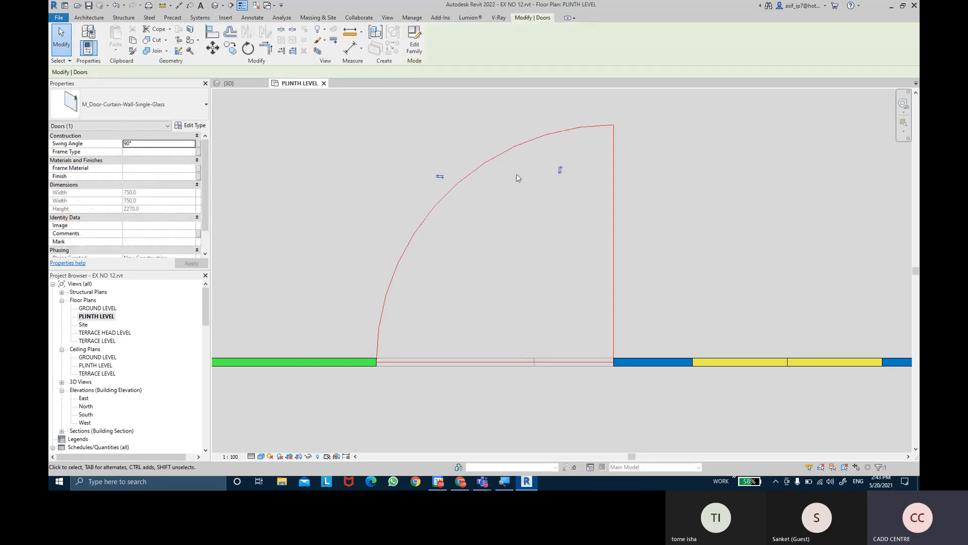
{"action": "left_click", "coordinate": [562, 171]}
{"action": "middle_click_drag", "start_coordinate": [517, 368], "coordinate": [515, 220]}
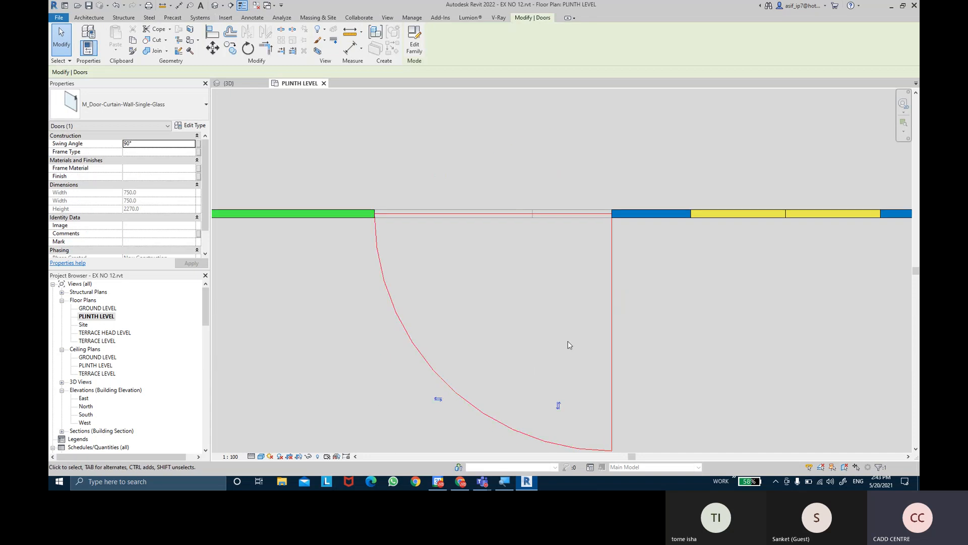
{"action": "left_click", "coordinate": [558, 405]}
{"action": "middle_click_drag", "start_coordinate": [653, 307], "coordinate": [629, 399]}
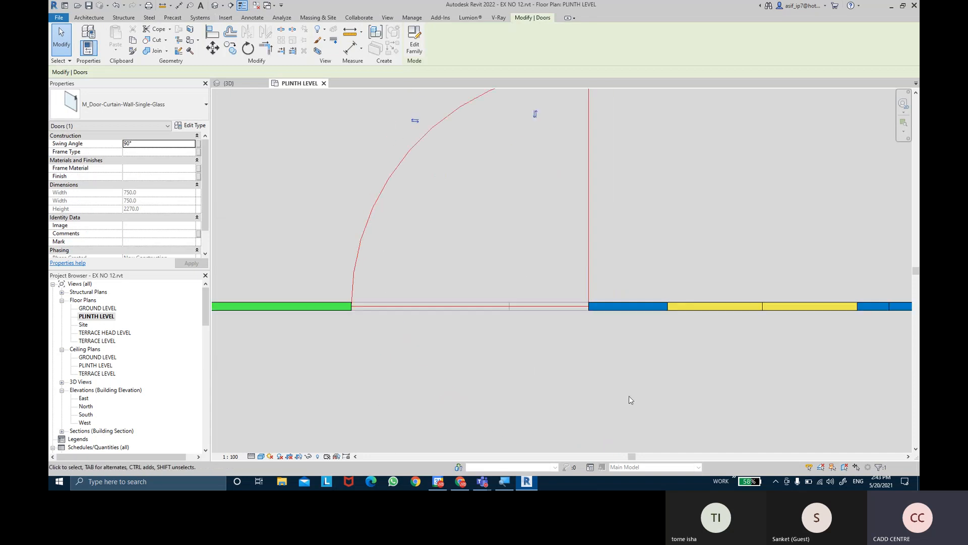
{"action": "middle_click_drag", "start_coordinate": [741, 159], "coordinate": [739, 247]}
{"action": "left_click", "coordinate": [706, 171]}
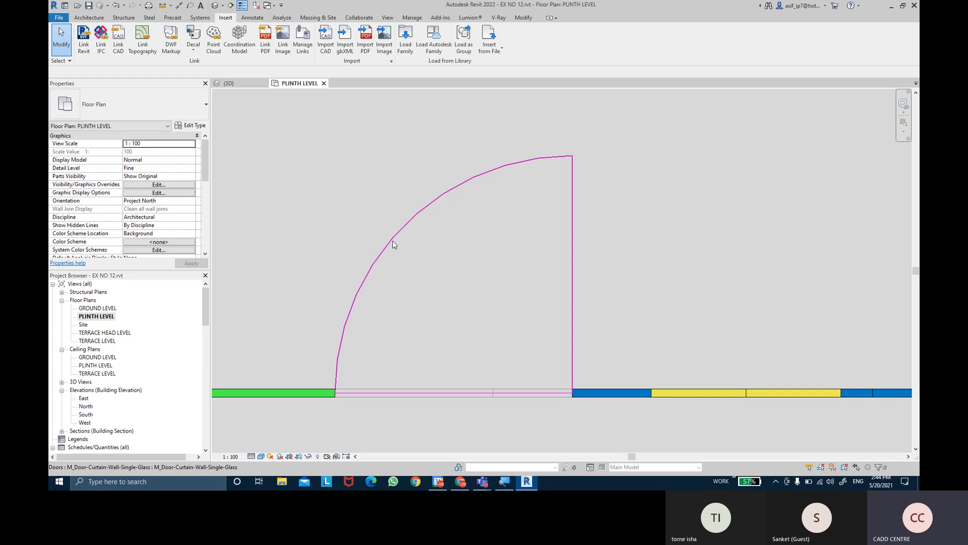
Switch to Microsoft Whiteboard and create a new blank board
{"action": "key", "text": "super"}
{"action": "key", "text": "super"}
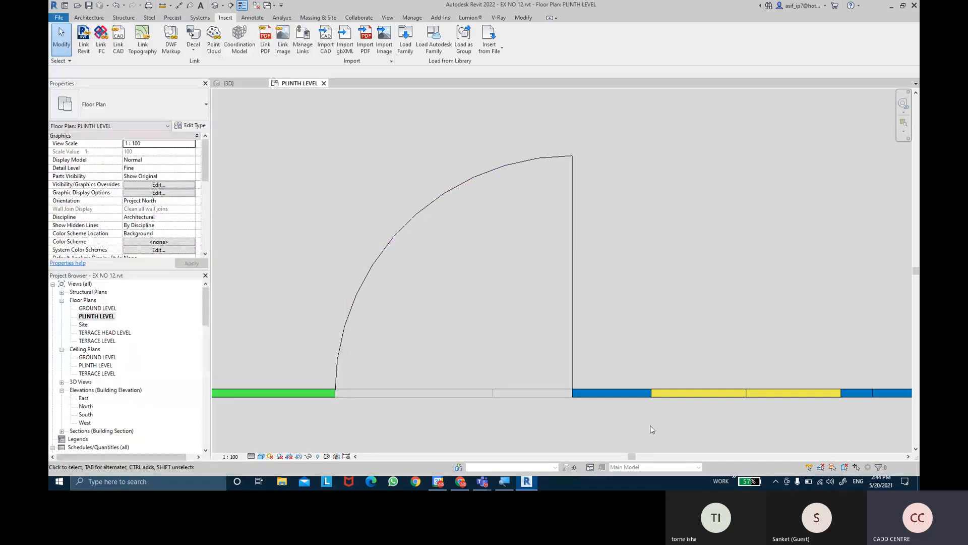
{"action": "left_click", "coordinate": [846, 483]}
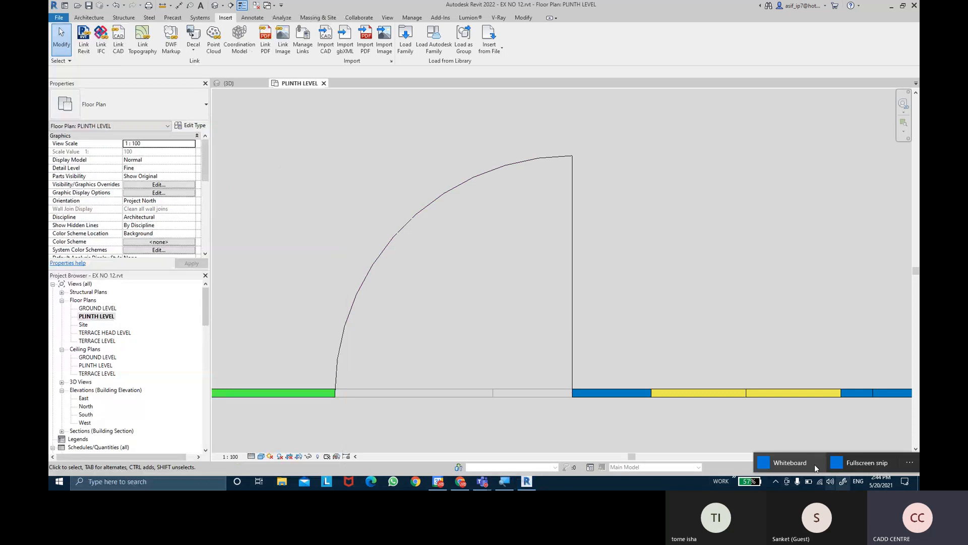
{"action": "left_click", "coordinate": [784, 467]}
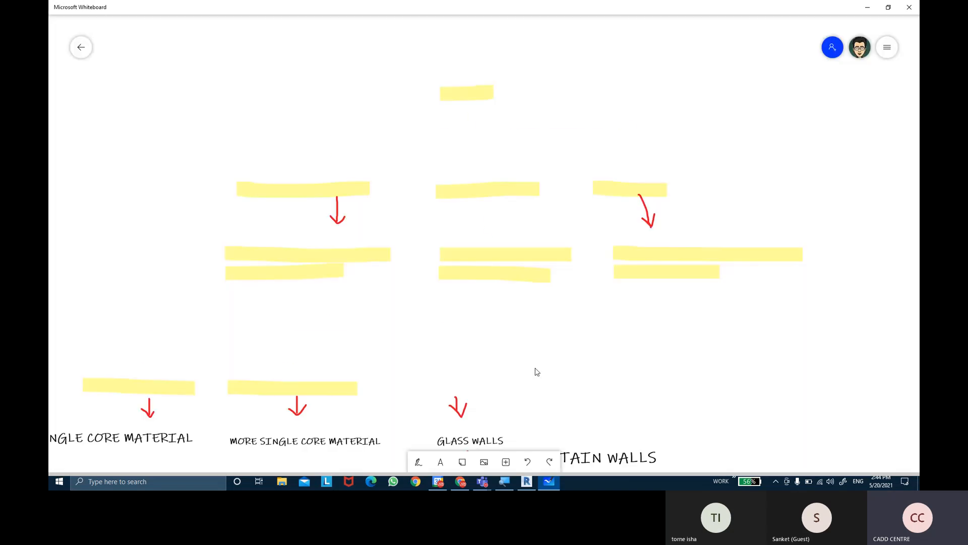
{"action": "left_click_drag", "start_coordinate": [561, 353], "coordinate": [559, 152]}
{"action": "scroll", "coordinate": [360, 297], "scroll_direction": "down", "scroll_amount": 3}
{"action": "scroll", "coordinate": [357, 296], "scroll_direction": "down", "scroll_amount": 5, "text": "ctrl"}
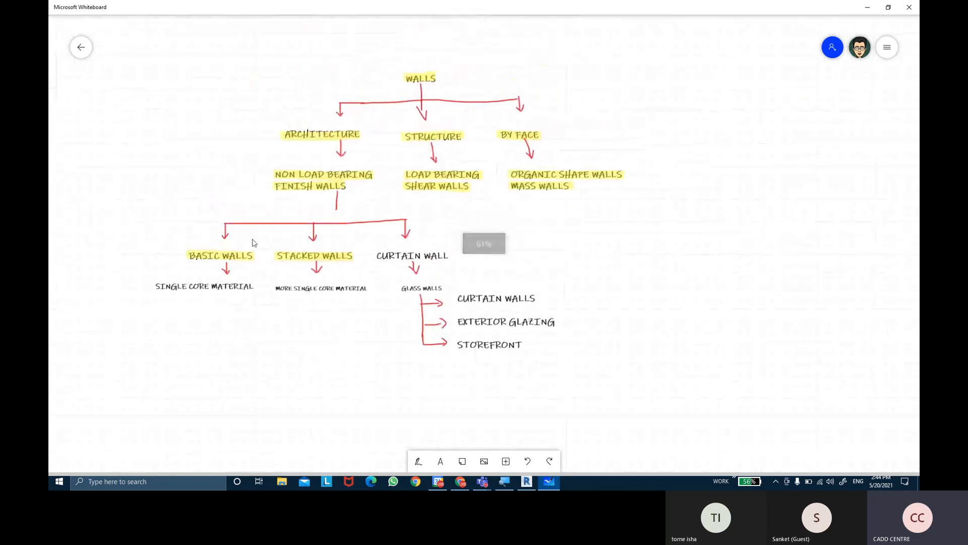
{"action": "left_click", "coordinate": [82, 49]}
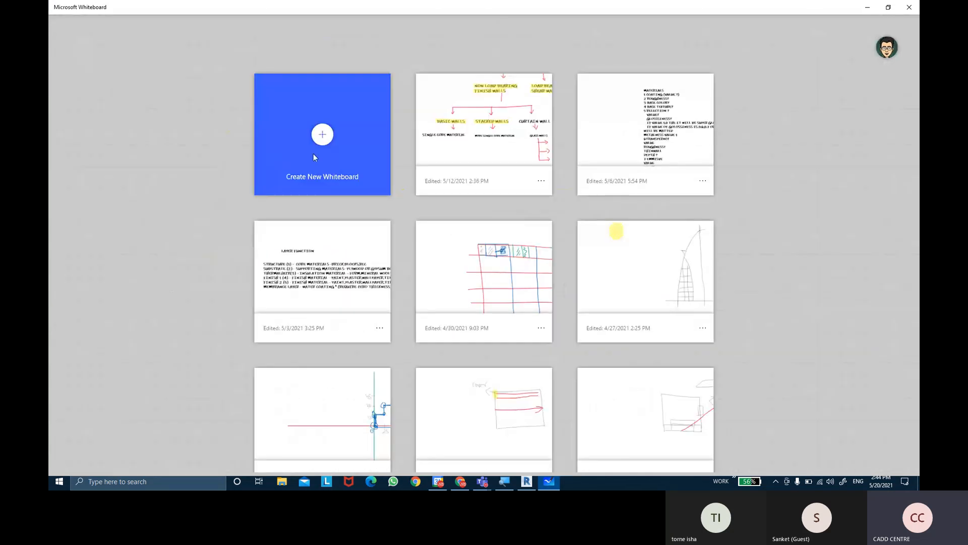
{"action": "left_click", "coordinate": [314, 157]}
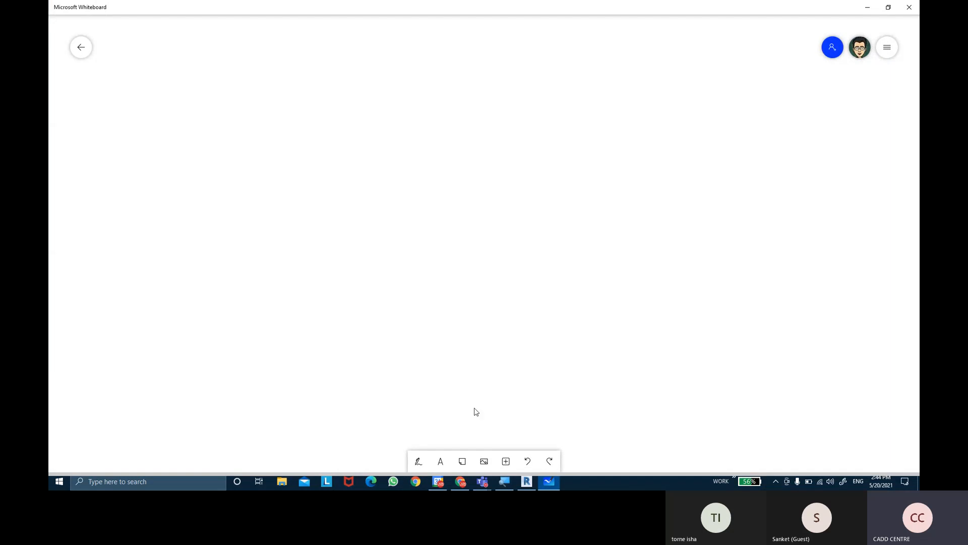
Add a text note to the board with the heading "CURTAIN WALL DOOR WITH PARAMETRS"
{"action": "left_click", "coordinate": [442, 461]}
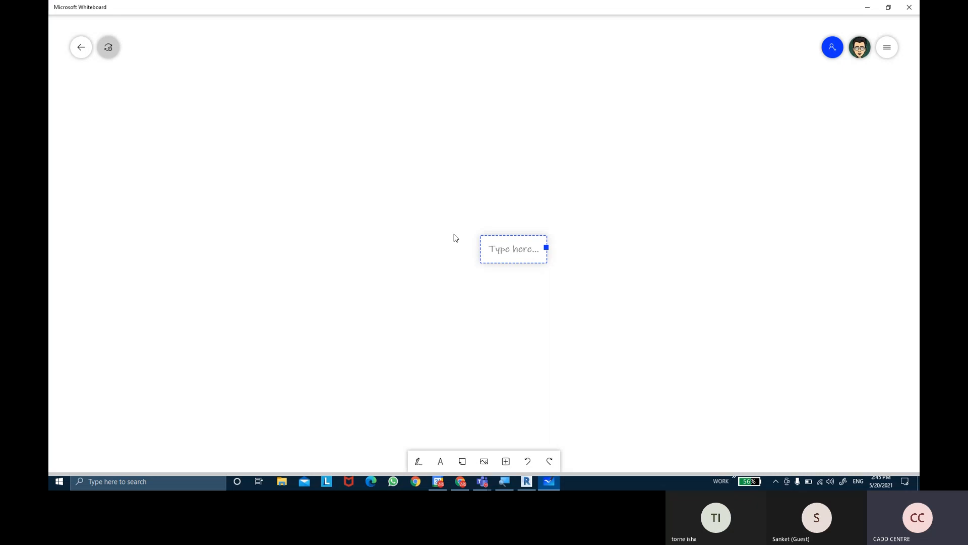
{"action": "type", "text": "curta"}
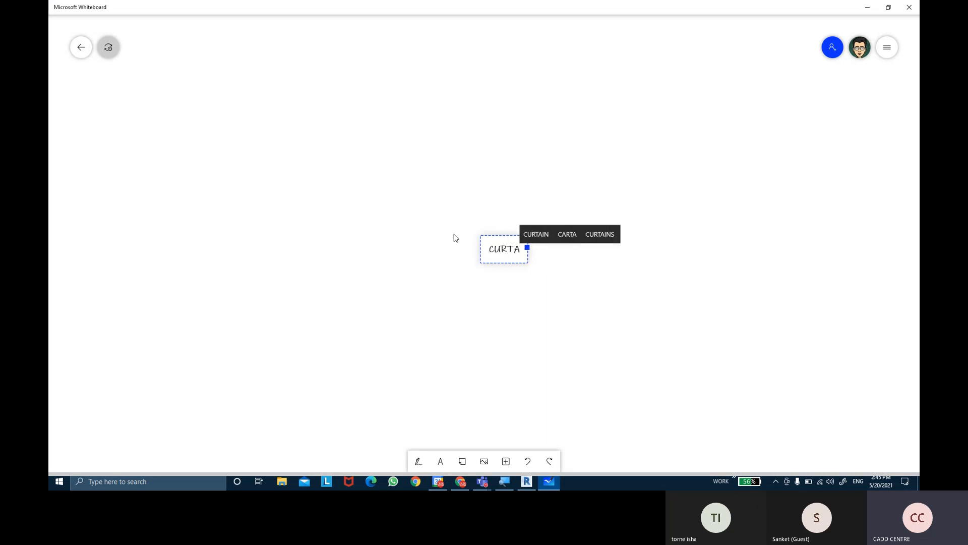
{"action": "type", "text": "in wall door"}
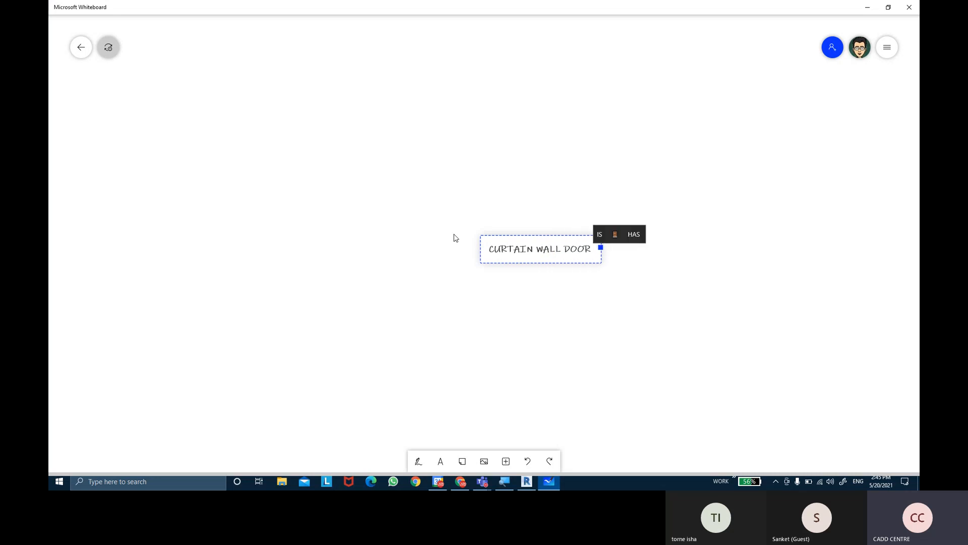
{"action": "type", "text": " with parametrs"}
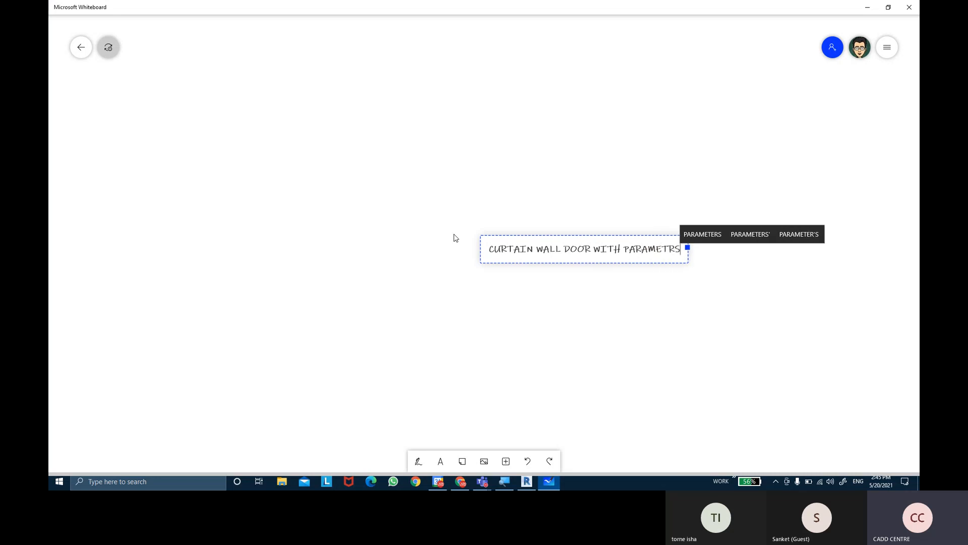
{"action": "key", "text": "Return"}
Add the line "1.DOOR PANEL (SINGLE OR DOUBLE PANEL)" below the heading, separated by a blank line
{"action": "type", "text": "1."}
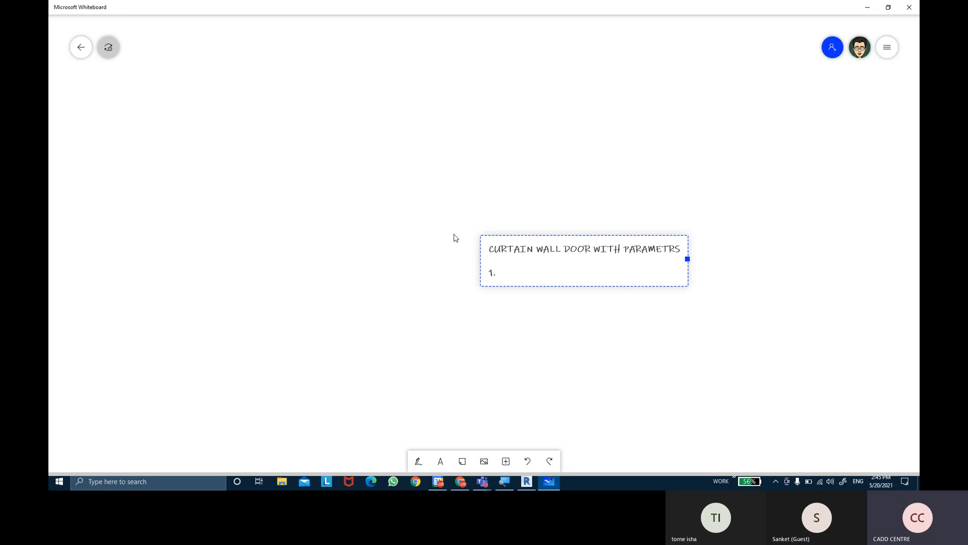
{"action": "type", "text": "DOOR PA"}
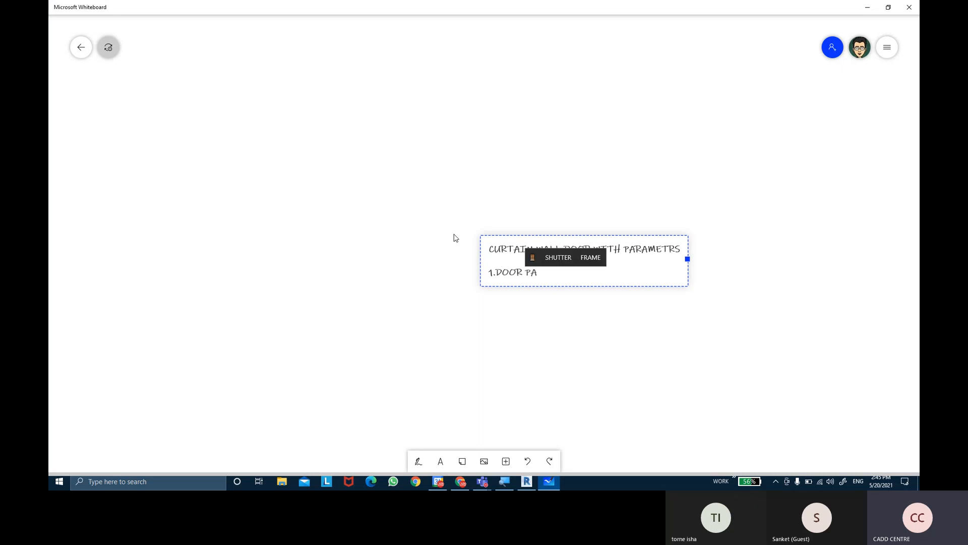
{"action": "type", "text": "NEL"}
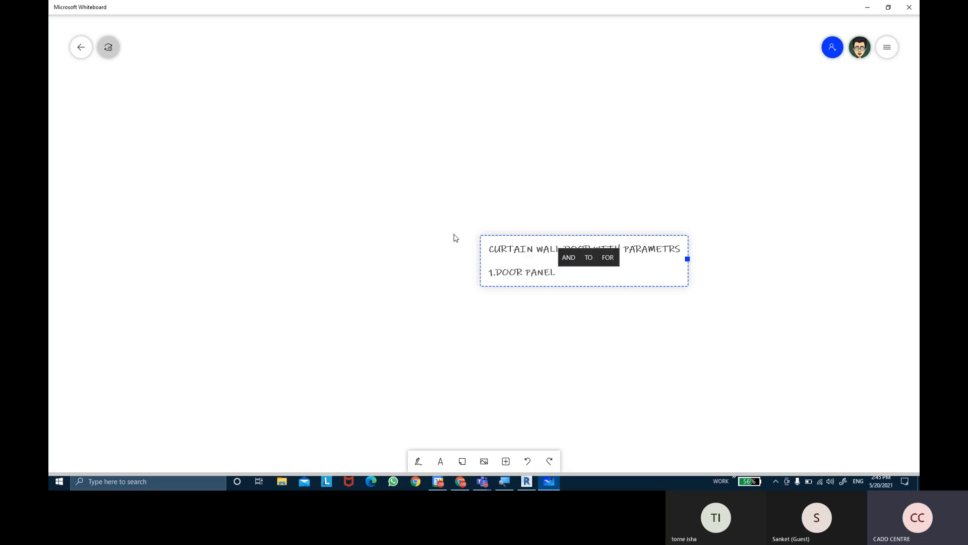
{"action": "type", "text": "(SI"}
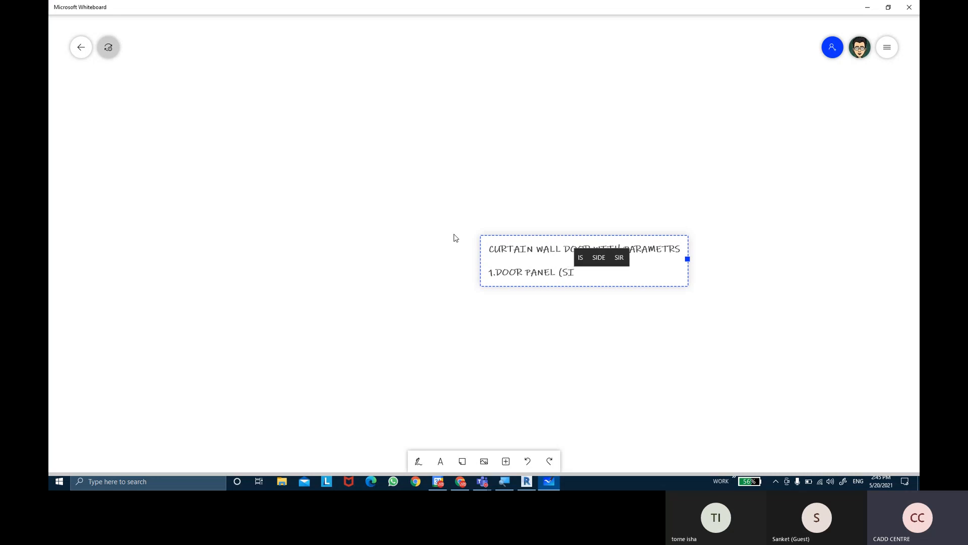
{"action": "type", "text": "NGLE OR DO"}
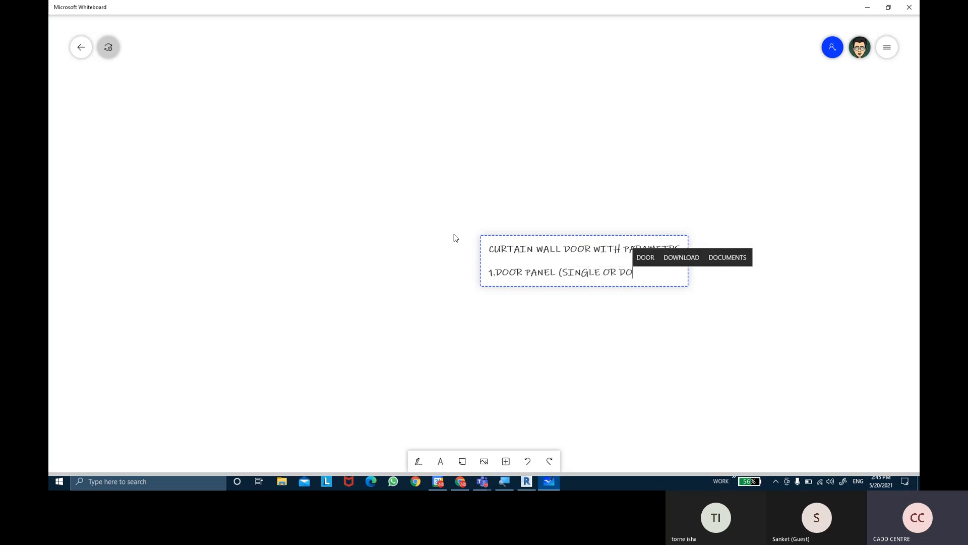
{"action": "type", "text": "UBLE PANEL"}
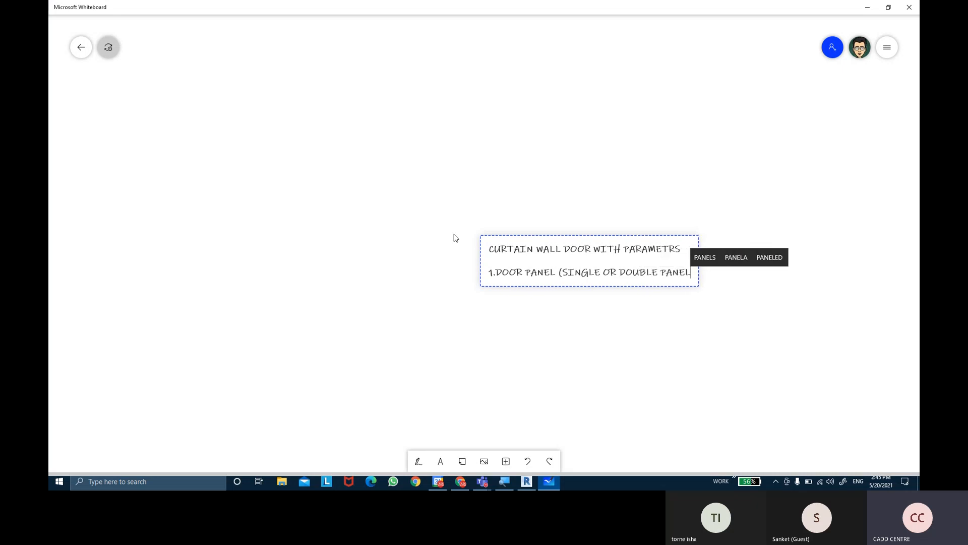
{"action": "type", "text": ")"}
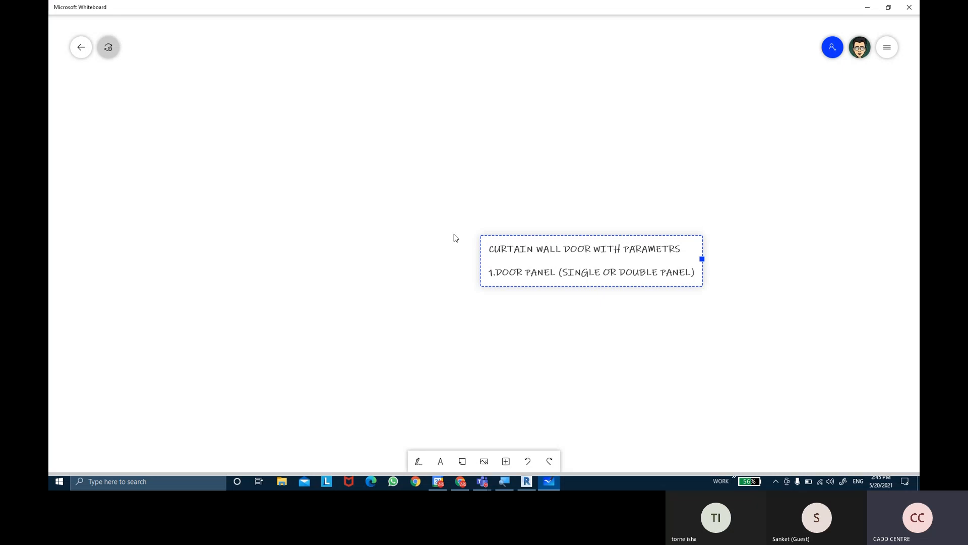
Add the second list line "2.HARDWARE OF DOOR" to the text note
{"action": "key", "text": "Return"}
{"action": "type", "text": "2."}
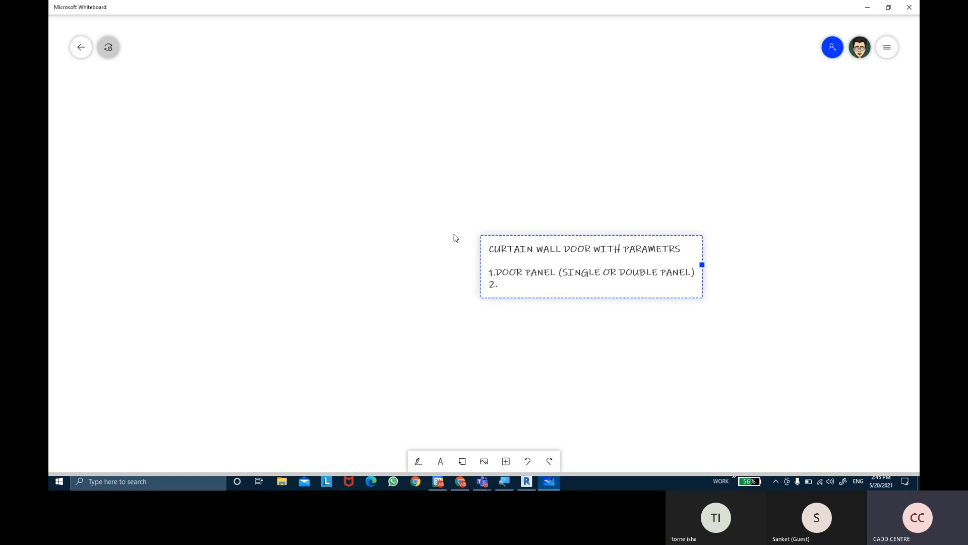
{"action": "type", "text": "HAR"}
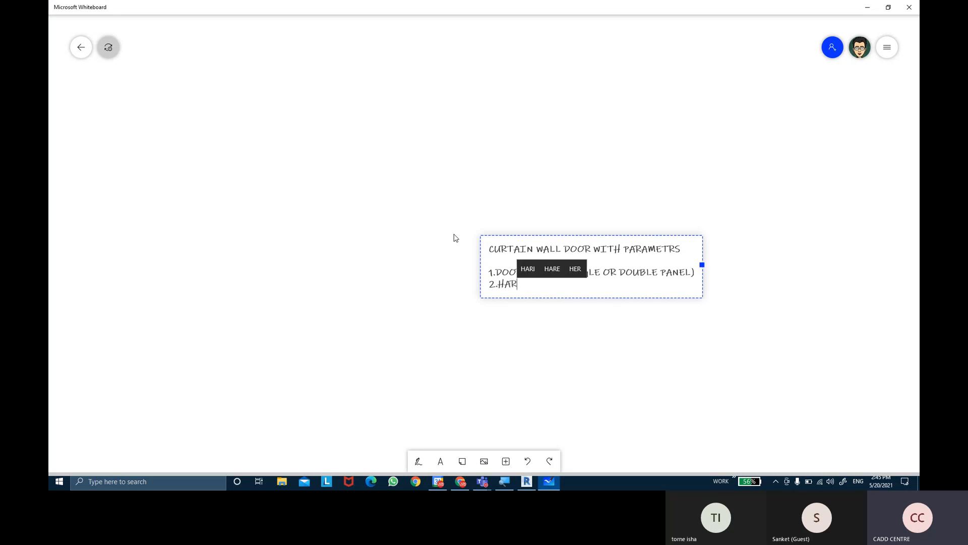
{"action": "type", "text": "DW"}
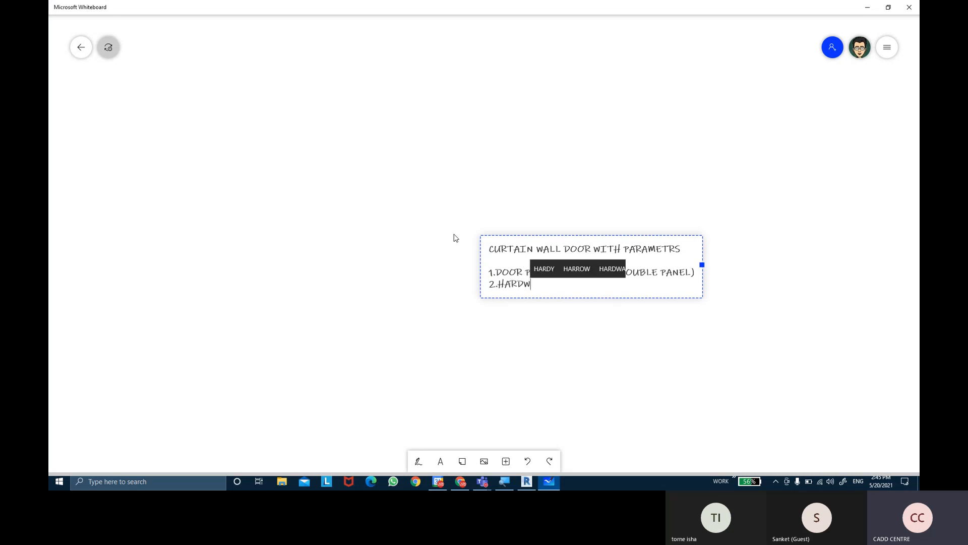
{"action": "type", "text": "ARE OF DOOR"}
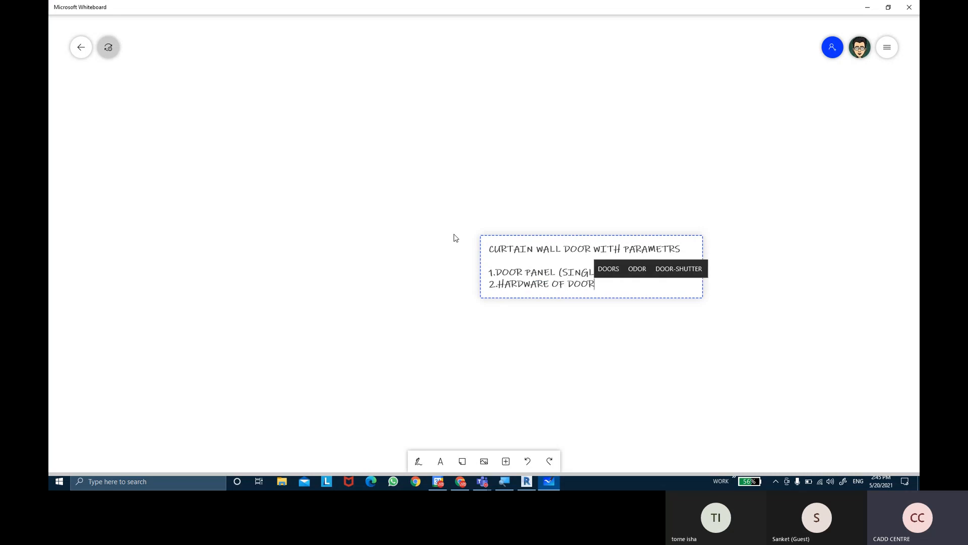
Add the third list line "3.2D ACTION OF DOOR." and finish editing the text note
{"action": "key", "text": "Return"}
{"action": "type", "text": "3.2"}
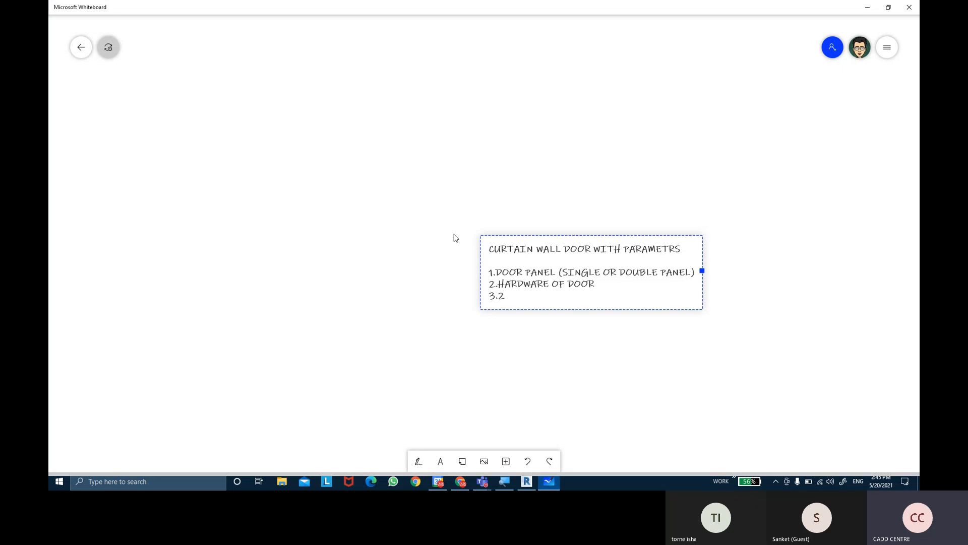
{"action": "type", "text": "D ACTION "}
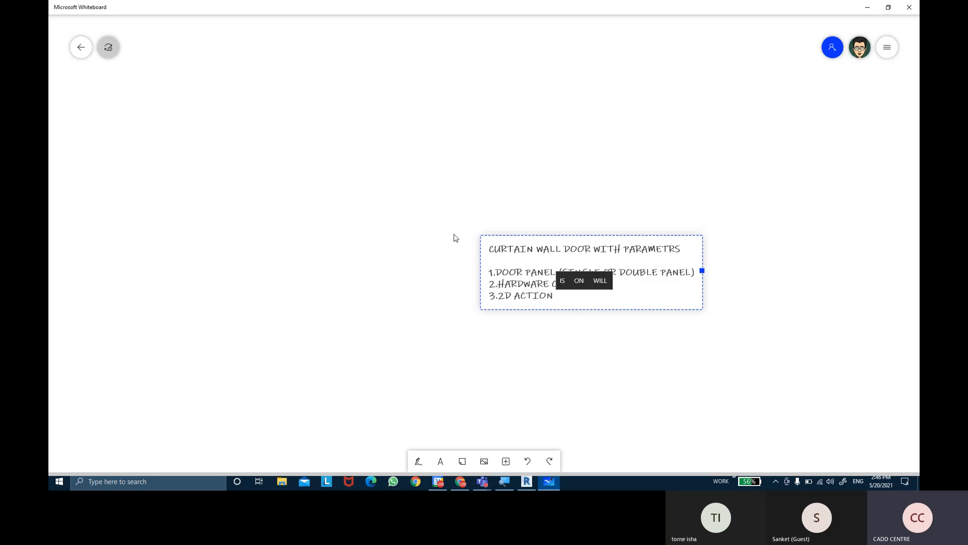
{"action": "type", "text": "OF DOOR."}
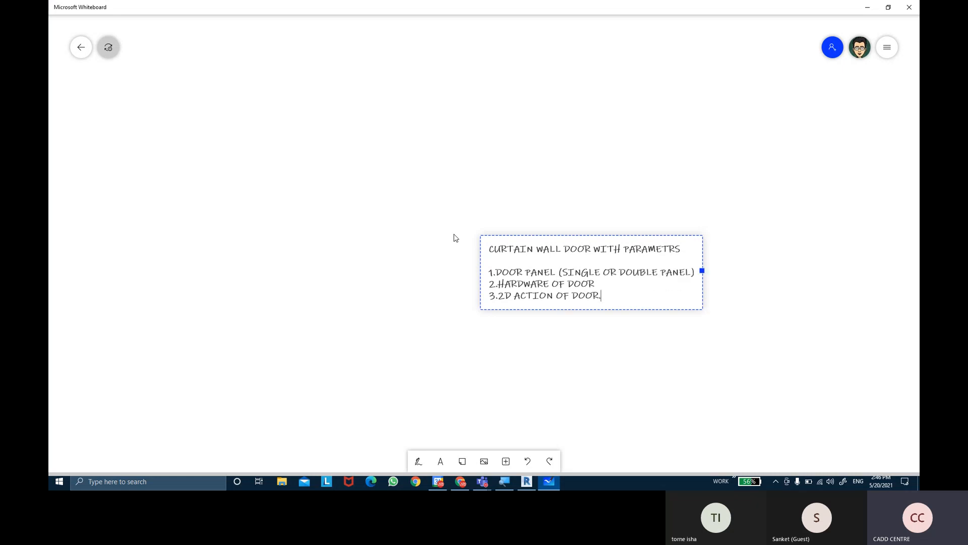
{"action": "left_click_drag", "start_coordinate": [547, 210], "coordinate": [469, 119]}
{"action": "scroll", "coordinate": [461, 154], "scroll_direction": "up", "scroll_amount": 5, "text": "ctrl"}
{"action": "left_click", "coordinate": [698, 362]}
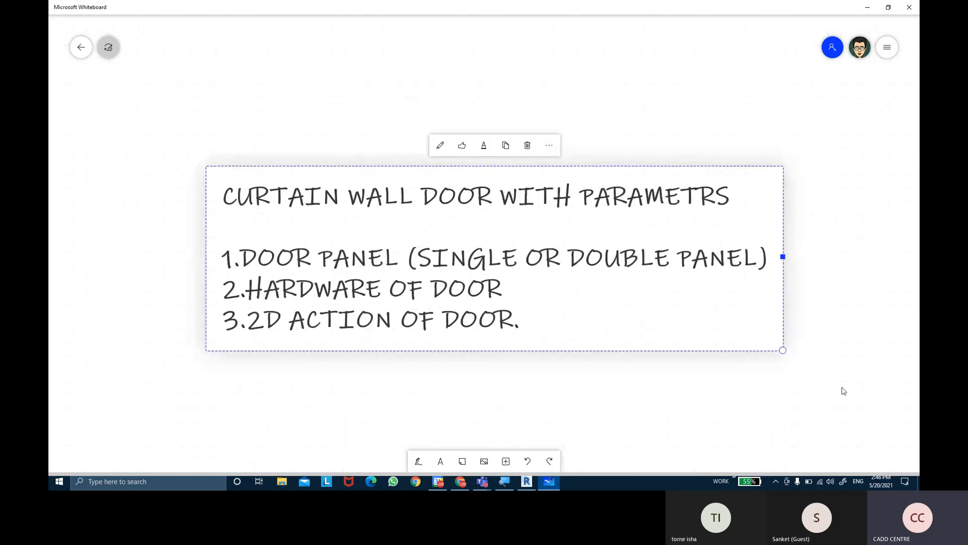
{"action": "left_click", "coordinate": [843, 391]}
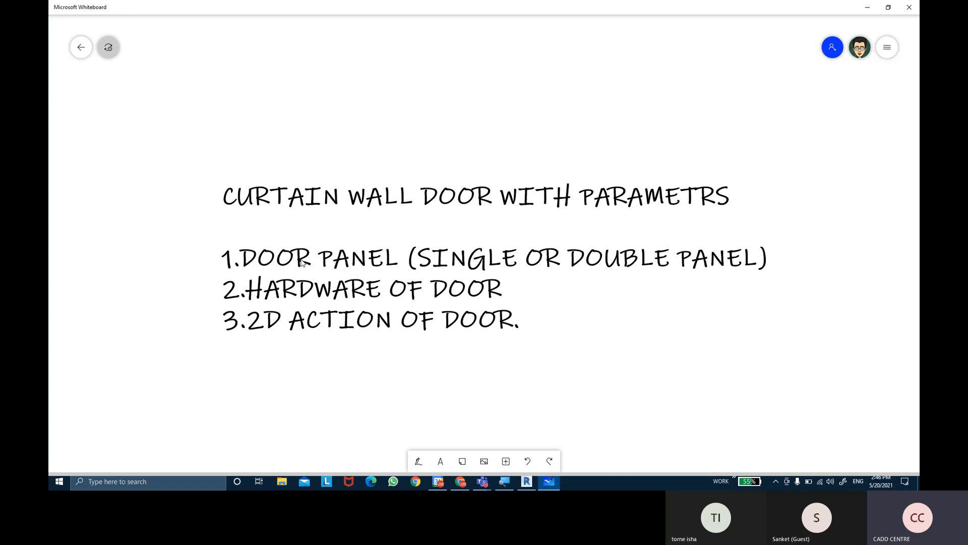
Switch back to Revit with the PLINTH LEVEL floor plan of the EX NO 12 model
{"action": "left_click", "coordinate": [483, 258]}
{"action": "left_click", "coordinate": [650, 260]}
{"action": "left_click", "coordinate": [318, 292]}
{"action": "left_click", "coordinate": [609, 200]}
{"action": "left_click", "coordinate": [529, 483]}
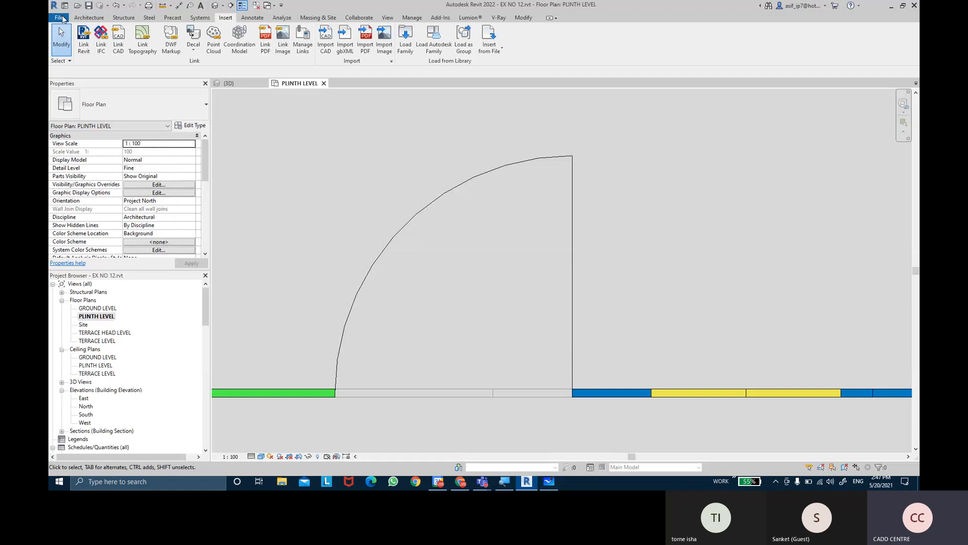
Create a new family from the English template Metric Door - Curtain Wall.rft
{"action": "left_click", "coordinate": [62, 18]}
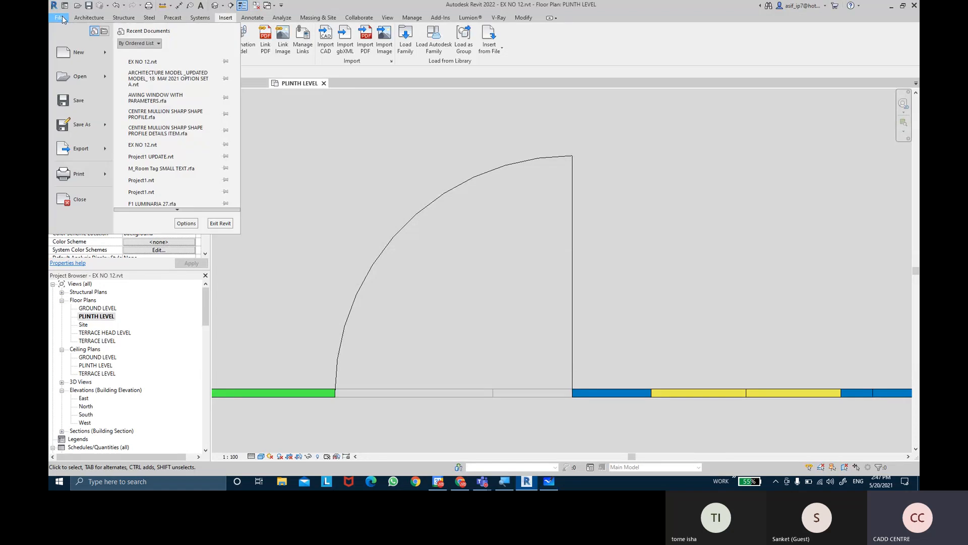
{"action": "mouse_move", "coordinate": [65, 53]}
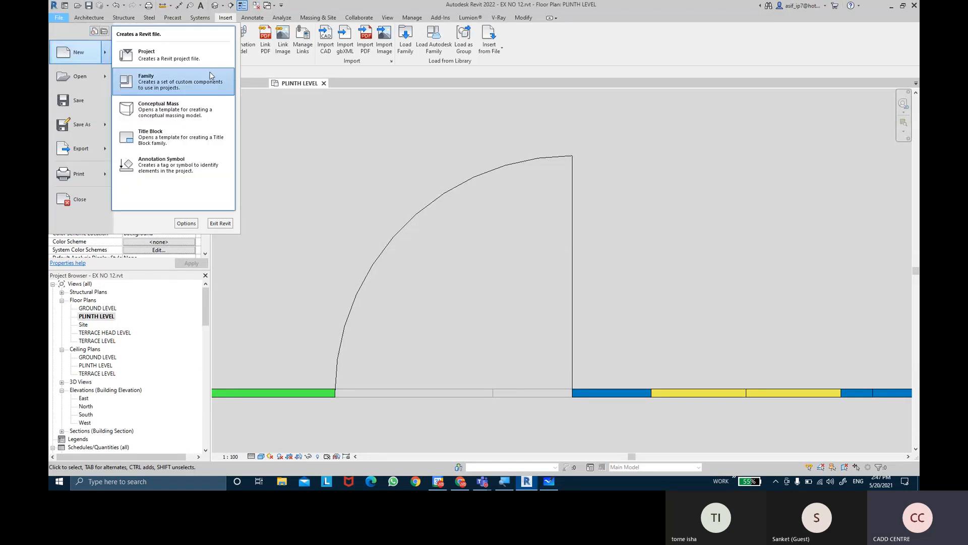
{"action": "left_click", "coordinate": [173, 89]}
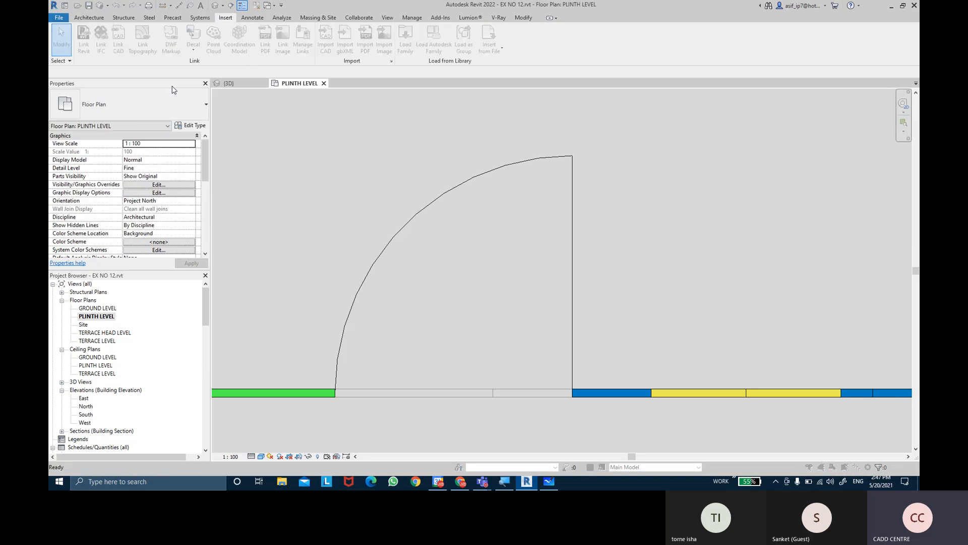
{"action": "left_click_drag", "start_coordinate": [241, 127], "coordinate": [388, 130]}
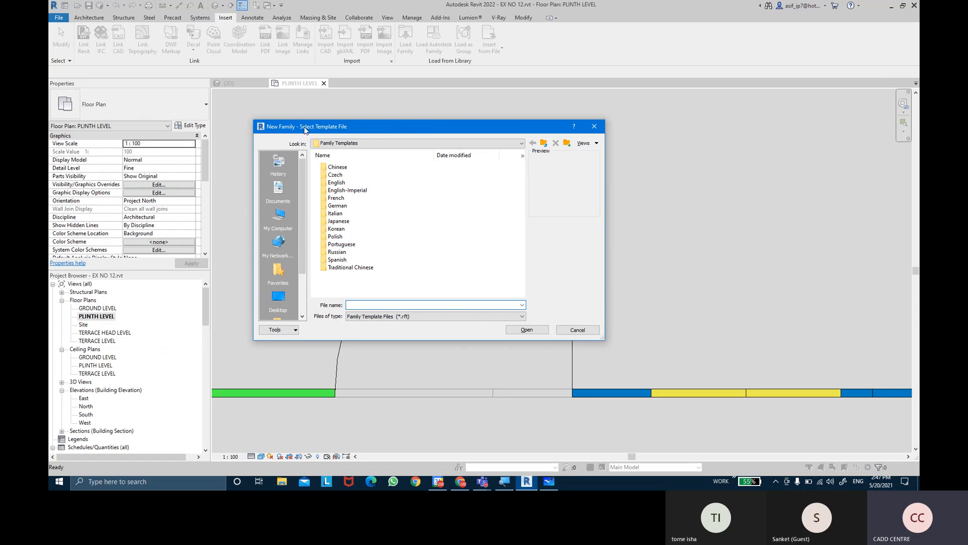
{"action": "left_click", "coordinate": [339, 183]}
{"action": "left_click", "coordinate": [340, 184]}
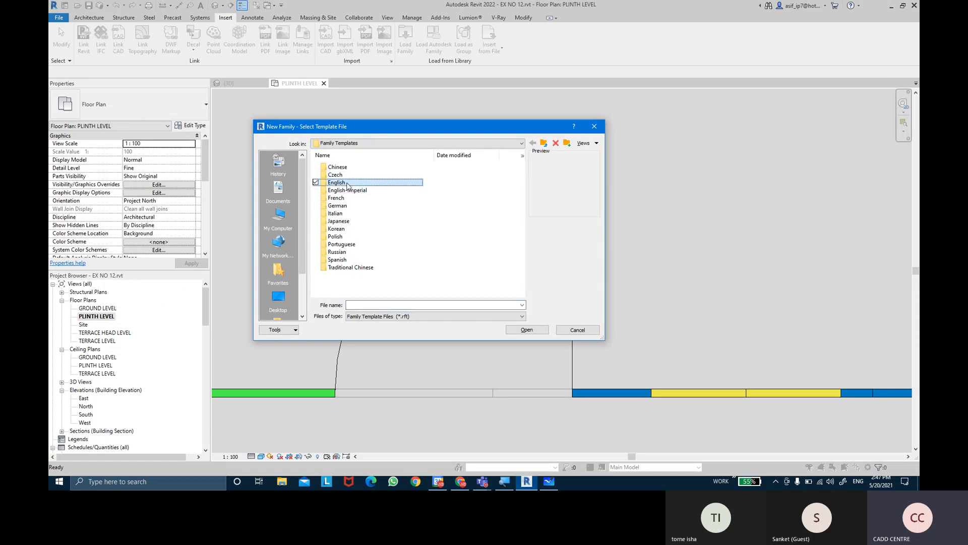
{"action": "double_click", "coordinate": [347, 185]}
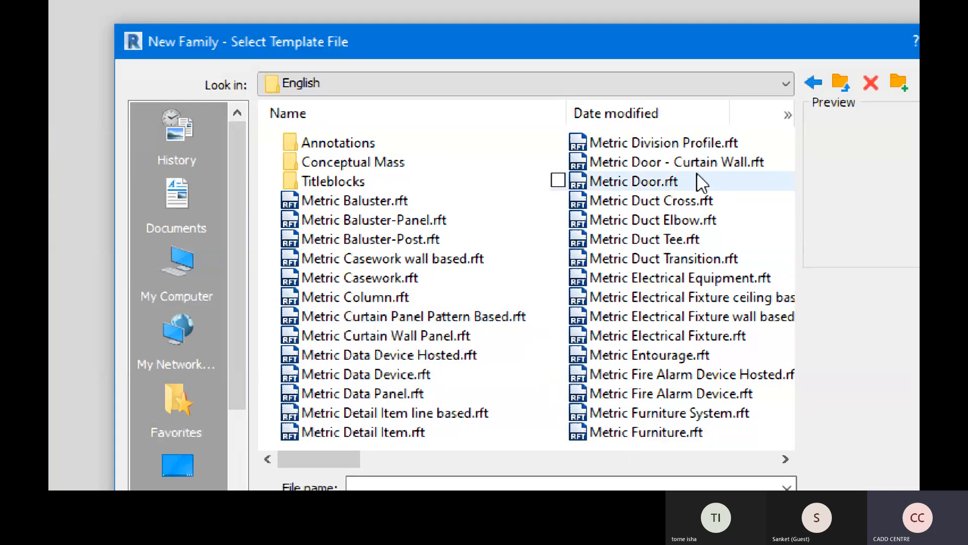
{"action": "left_click", "coordinate": [777, 174]}
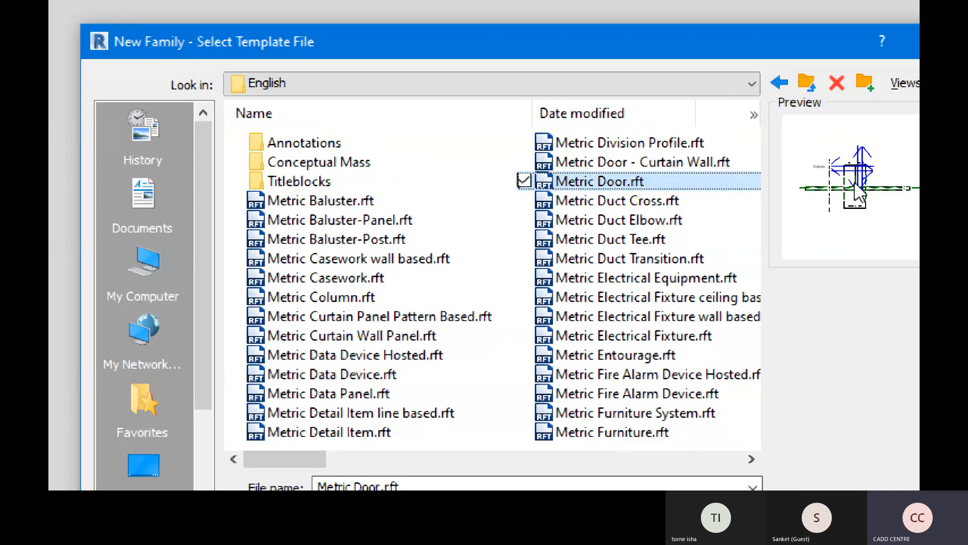
{"action": "left_click", "coordinate": [701, 162]}
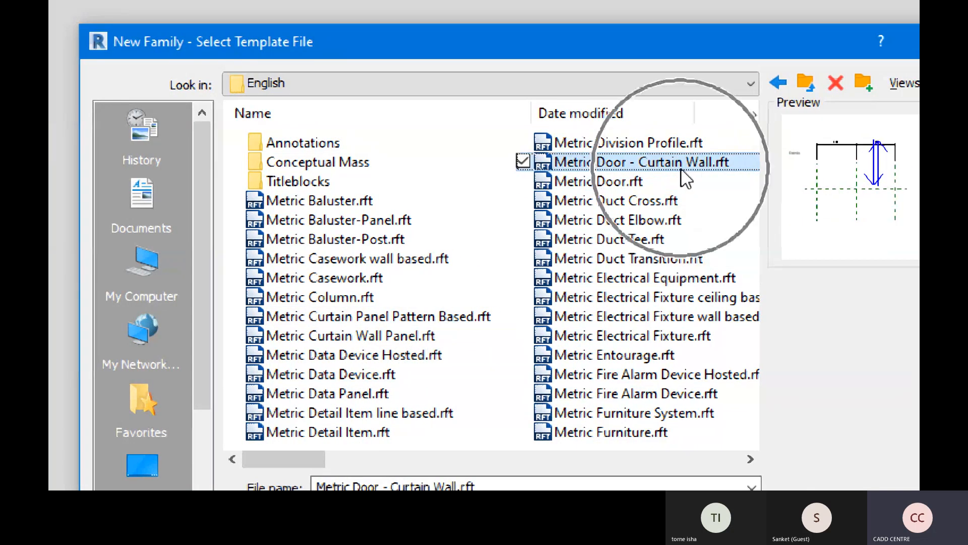
{"action": "left_click", "coordinate": [629, 168]}
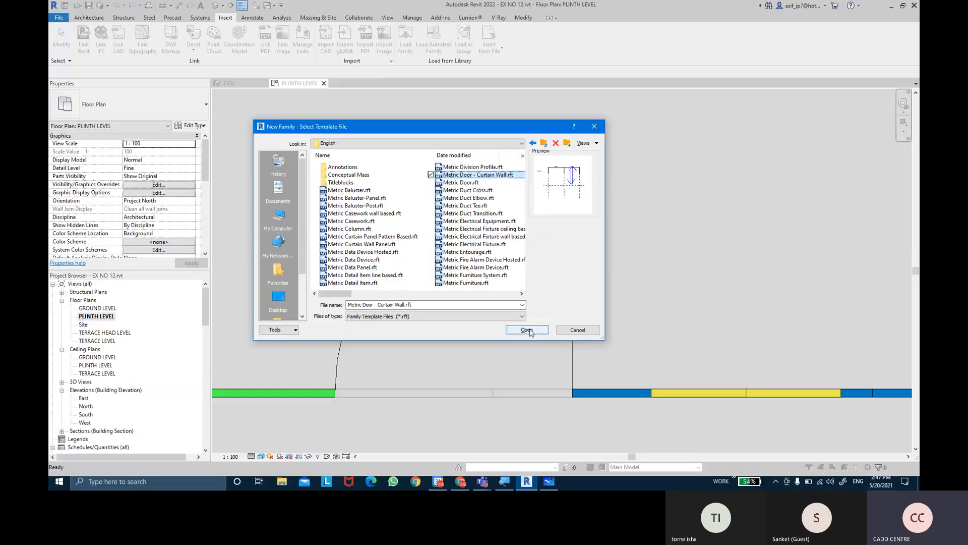
{"action": "left_click", "coordinate": [740, 455]}
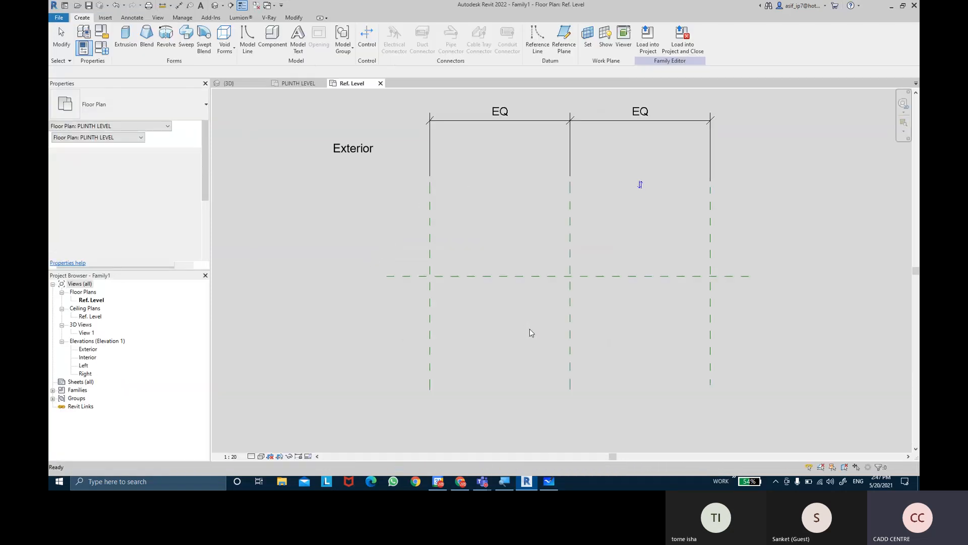
{"action": "middle_click_drag", "start_coordinate": [574, 305], "coordinate": [559, 327]}
{"action": "middle_click_drag", "start_coordinate": [592, 197], "coordinate": [575, 224]}
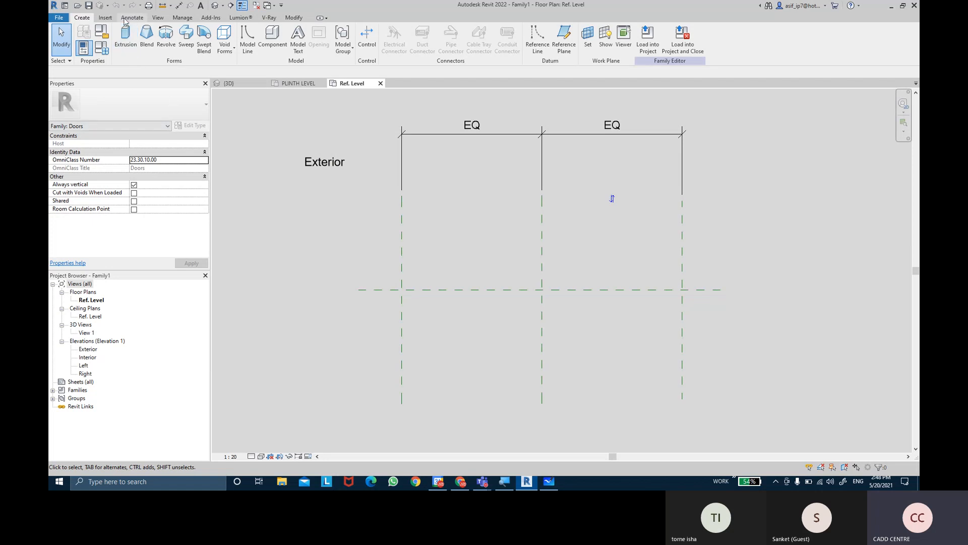
{"action": "middle_click_drag", "start_coordinate": [320, 240], "coordinate": [331, 240]}
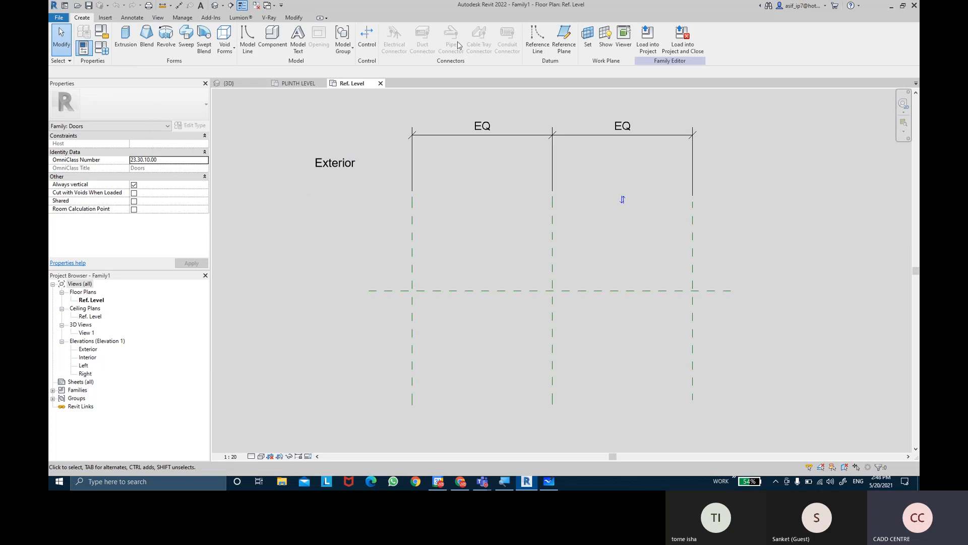
{"action": "left_click", "coordinate": [567, 46]}
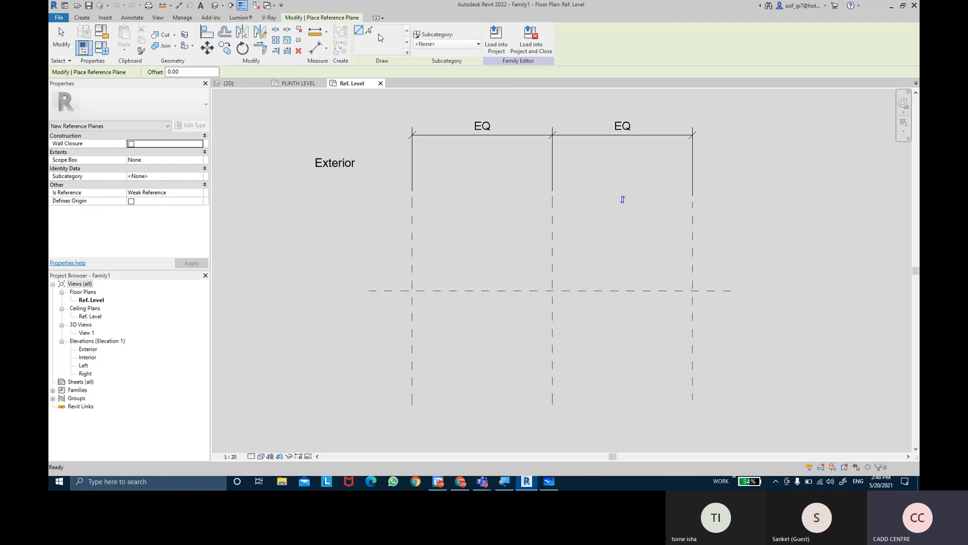
{"action": "key", "text": "Escape"}
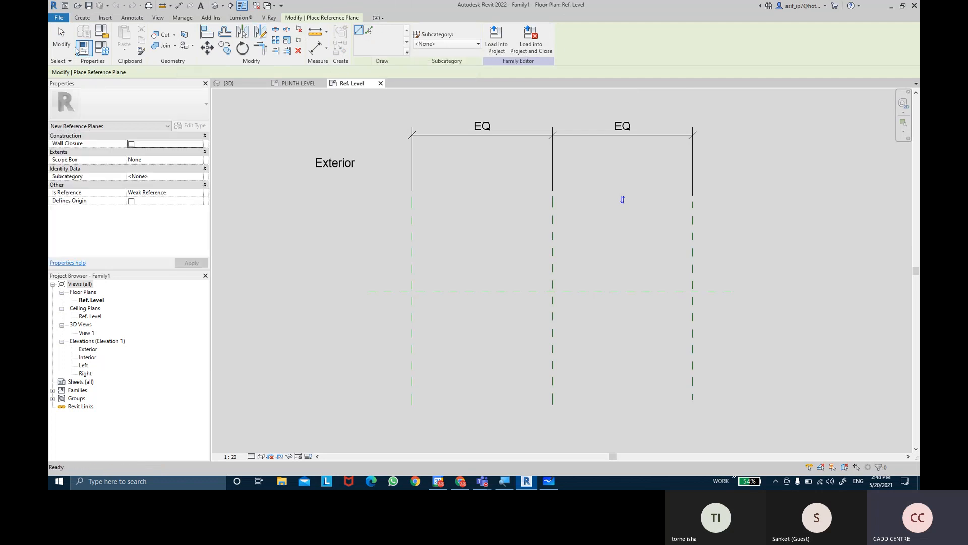
{"action": "left_click", "coordinate": [82, 18]}
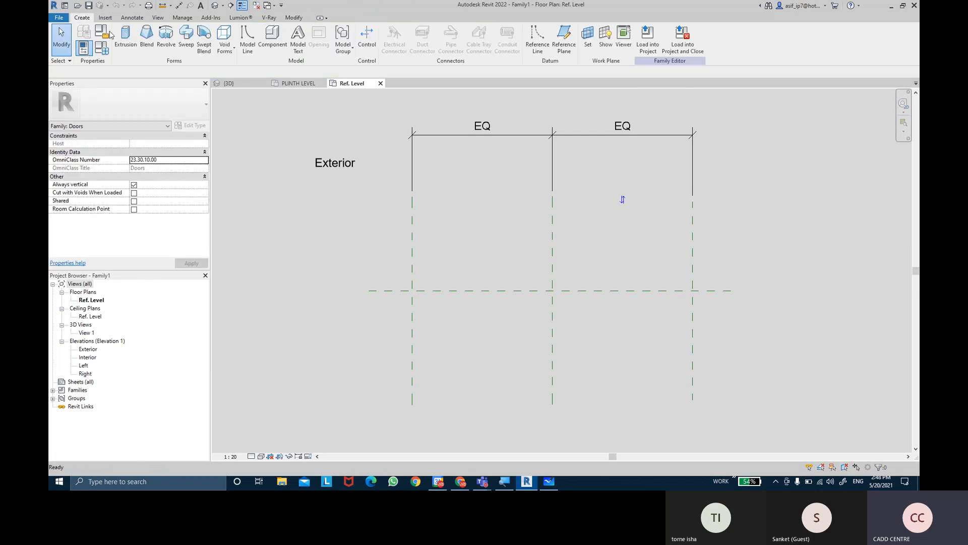
Add a reference plane on each side of the Center (Front/Back) plane by picking it with a 7.5 mm offset
{"action": "left_click", "coordinate": [565, 45]}
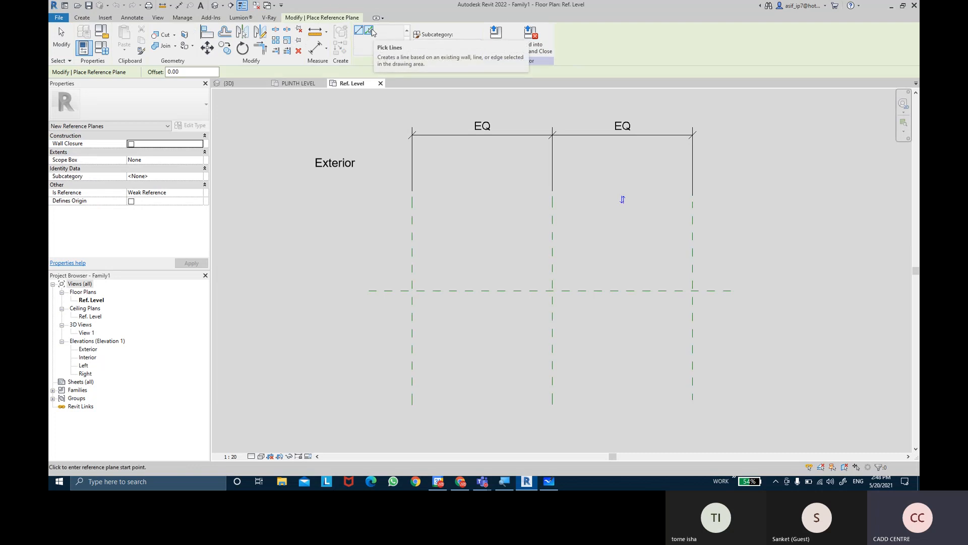
{"action": "left_click", "coordinate": [369, 31]}
{"action": "left_click_drag", "start_coordinate": [180, 71], "coordinate": [156, 74]}
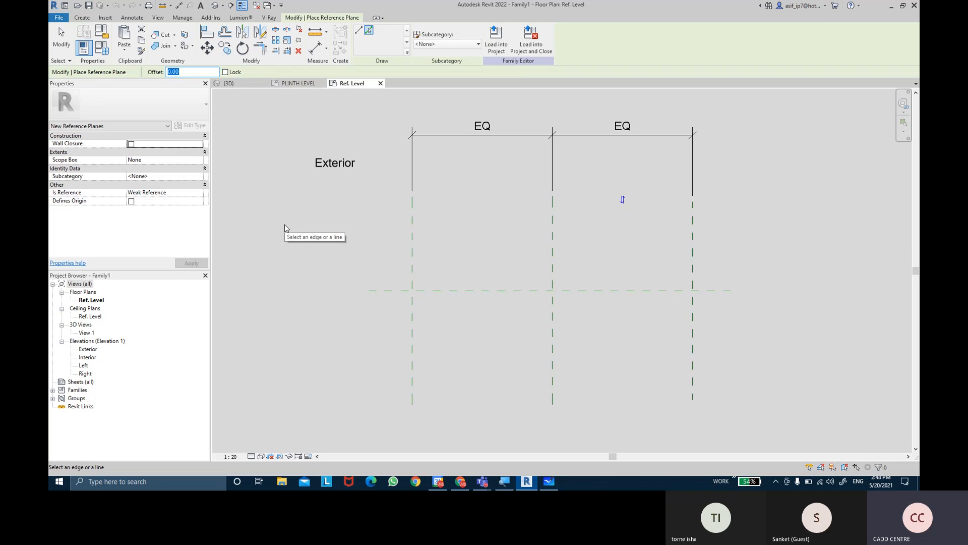
{"action": "type", "text": "6"}
{"action": "key", "text": "BackSpace"}
{"action": "type", "text": "7.5"}
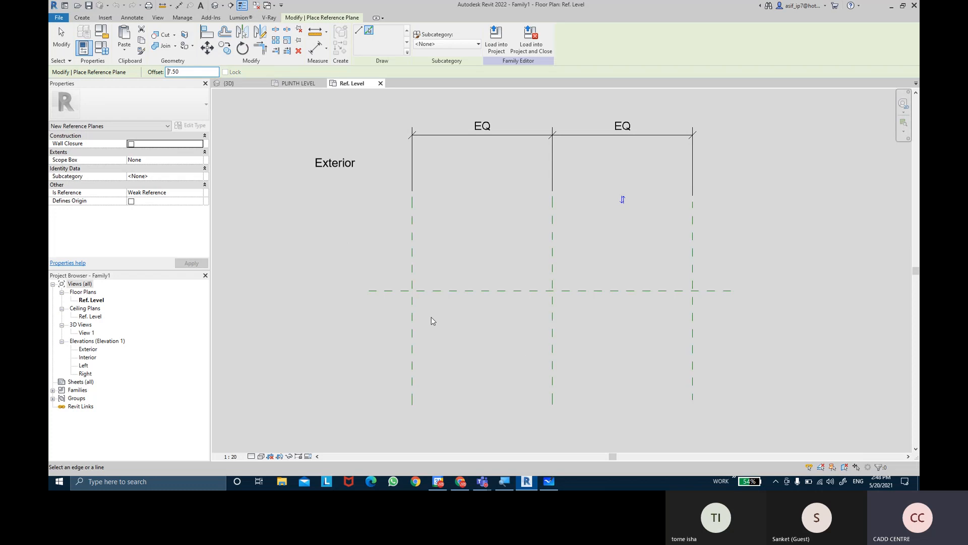
{"action": "scroll", "coordinate": [393, 300], "scroll_direction": "up", "scroll_amount": 5}
{"action": "scroll", "coordinate": [269, 266], "scroll_direction": "up", "scroll_amount": 2}
{"action": "middle_click_drag", "start_coordinate": [280, 263], "coordinate": [273, 292]}
{"action": "scroll", "coordinate": [531, 323], "scroll_direction": "up", "scroll_amount": 2}
{"action": "scroll", "coordinate": [326, 304], "scroll_direction": "down", "scroll_amount": 4}
{"action": "key", "text": "ctrl"}
{"action": "scroll", "coordinate": [501, 324], "scroll_direction": "down", "scroll_amount": 2}
{"action": "scroll", "coordinate": [587, 328], "scroll_direction": "up", "scroll_amount": 3}
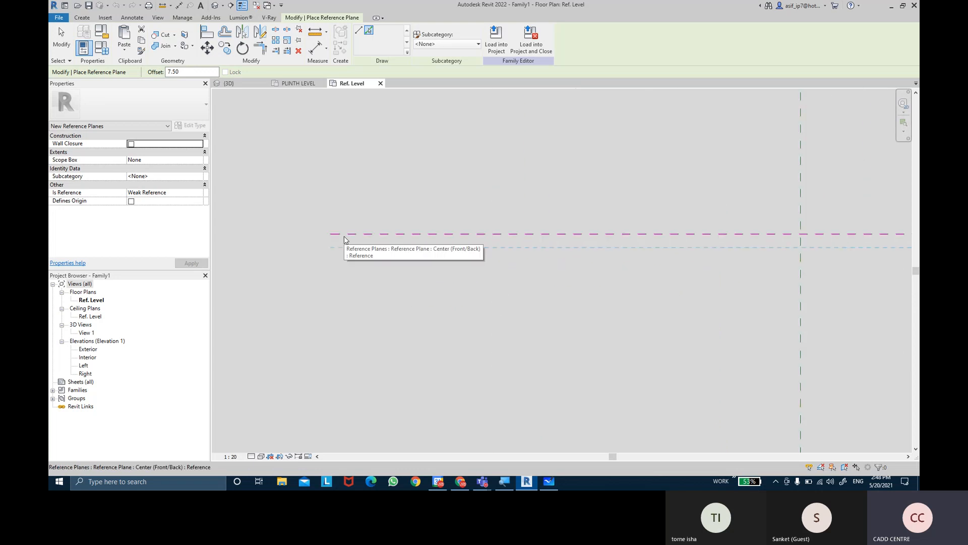
{"action": "left_click", "coordinate": [345, 235]}
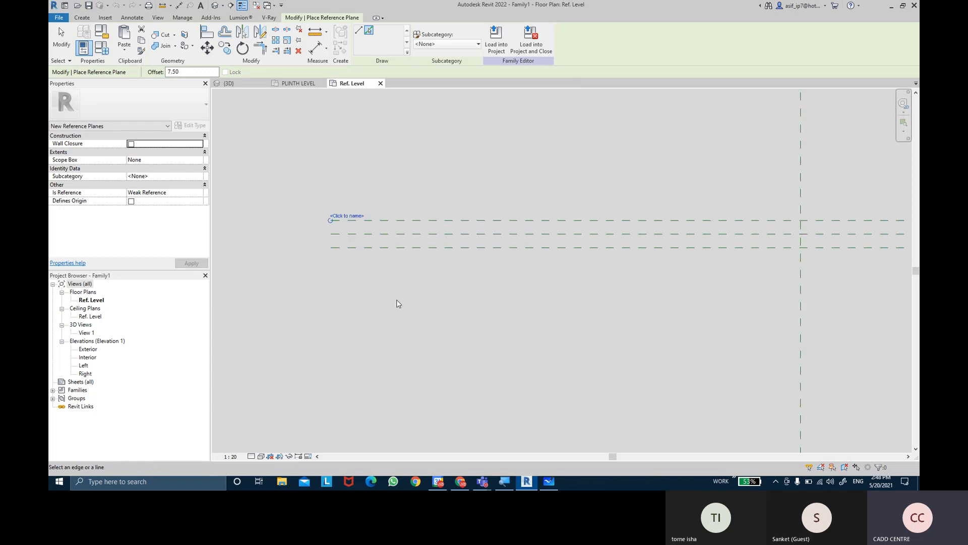
{"action": "key", "text": "Escape"}
{"action": "key", "text": "Escape"}
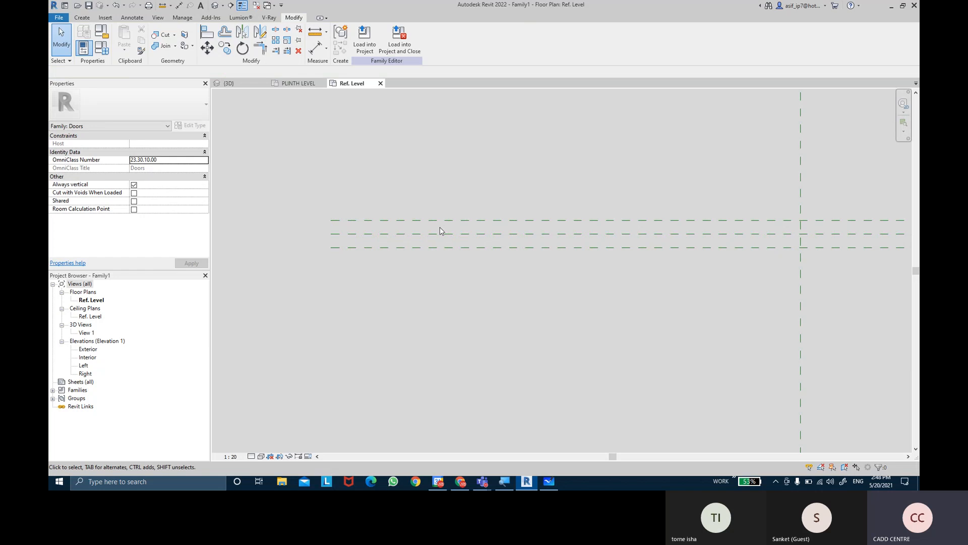
Set the view scale to 1:5 and place one aligned dimension string across the three horizontal reference planes
{"action": "left_click", "coordinate": [318, 54]}
{"action": "scroll", "coordinate": [341, 235], "scroll_direction": "up", "scroll_amount": 2}
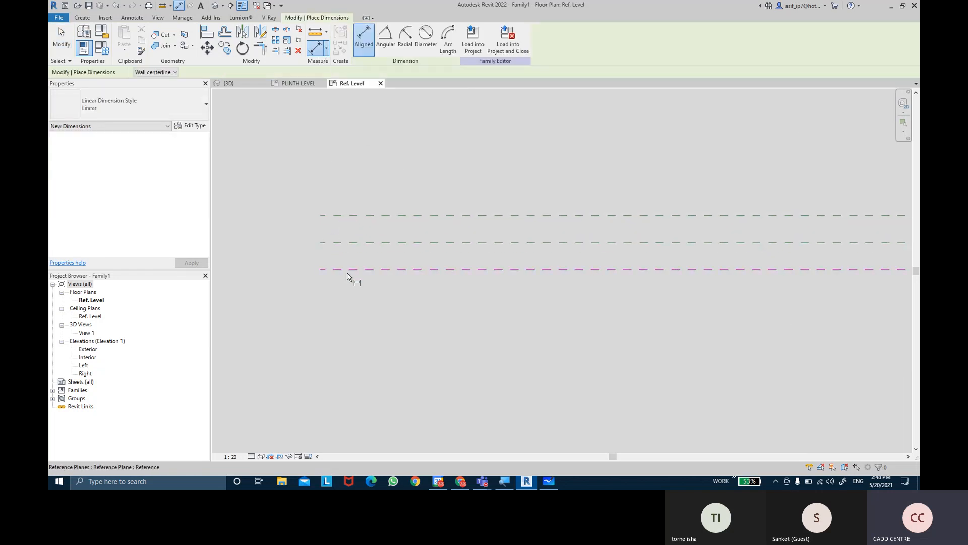
{"action": "left_click", "coordinate": [231, 456]}
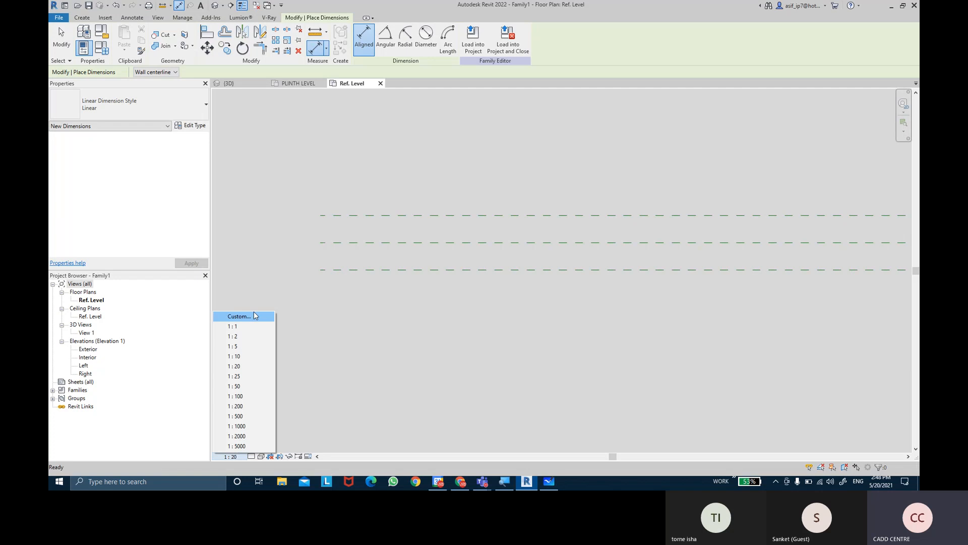
{"action": "left_click", "coordinate": [237, 348]}
{"action": "left_click", "coordinate": [340, 273]}
{"action": "left_click", "coordinate": [357, 245]}
{"action": "left_click", "coordinate": [369, 216]}
{"action": "left_click", "coordinate": [442, 238]}
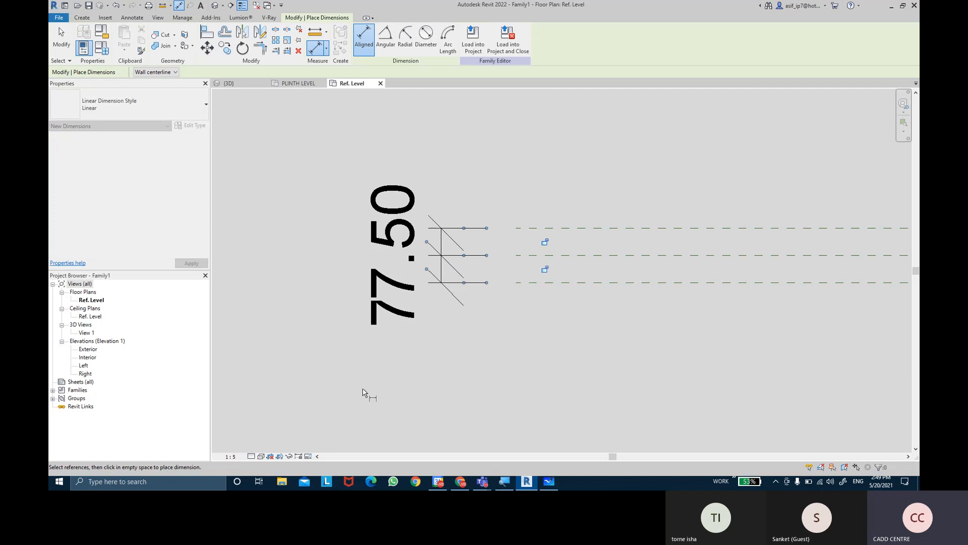
{"action": "key", "text": "Escape"}
Try a view scale of 1:2 for the Ref. Level plan, and settle on 1:1
{"action": "left_click", "coordinate": [231, 456]}
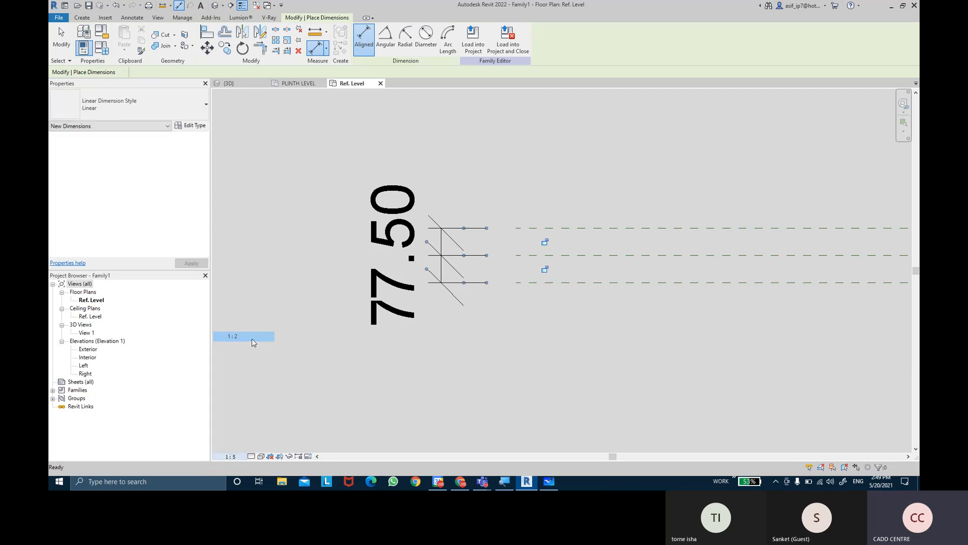
{"action": "left_click", "coordinate": [253, 338]}
{"action": "key", "text": "Escape"}
{"action": "left_click", "coordinate": [231, 456]}
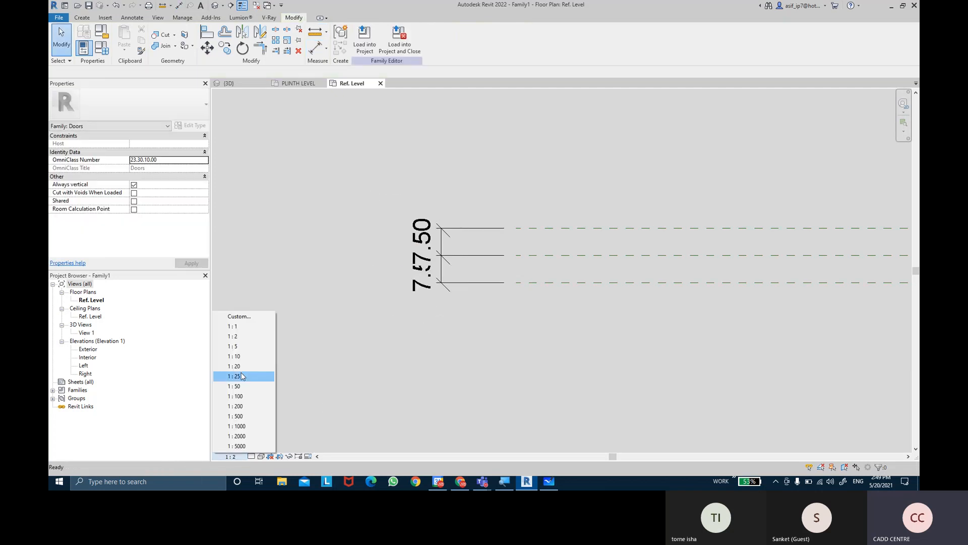
{"action": "left_click", "coordinate": [233, 327]}
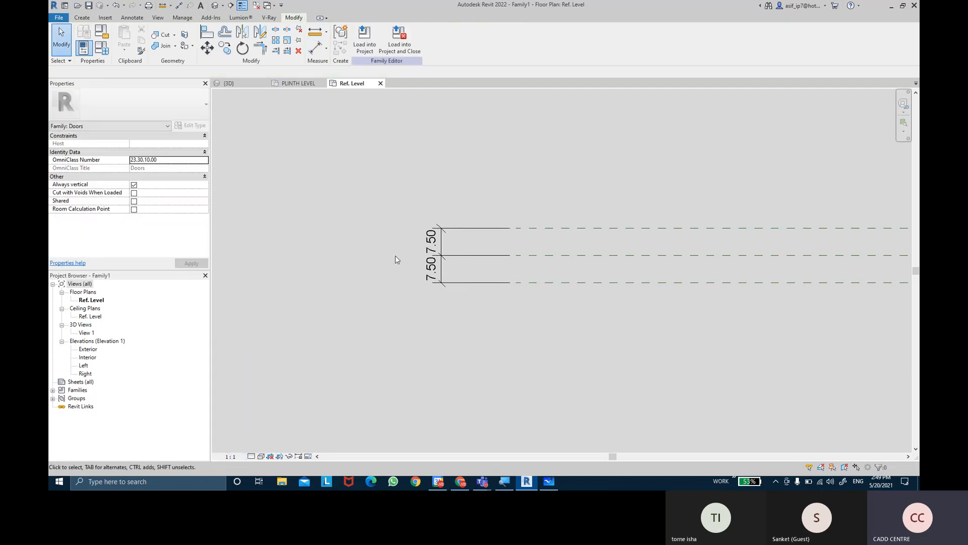
Apply the equality constraint to the dimension string across the three horizontal reference planes
{"action": "left_click", "coordinate": [459, 255]}
{"action": "scroll", "coordinate": [392, 255], "scroll_direction": "up", "scroll_amount": 2}
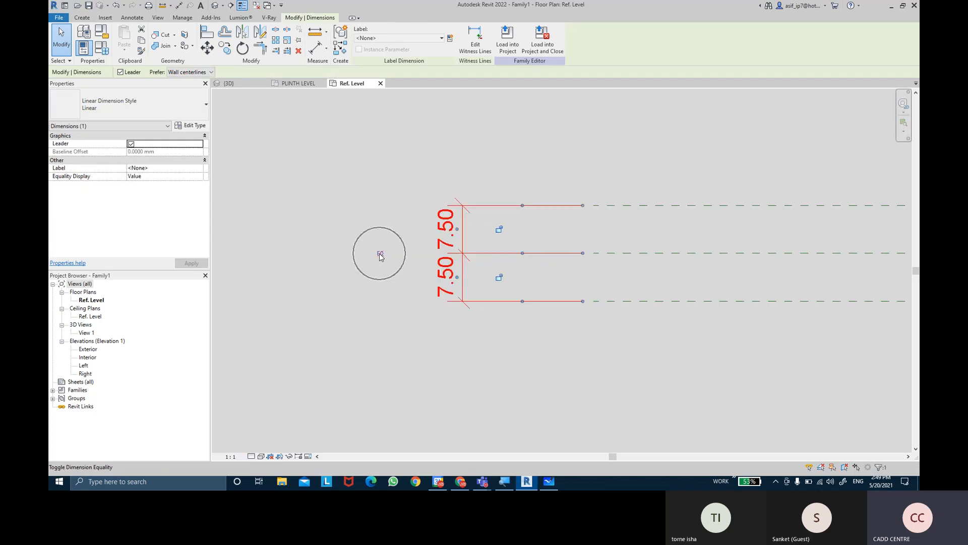
{"action": "left_click", "coordinate": [380, 255]}
{"action": "left_click", "coordinate": [659, 309]}
{"action": "middle_click_drag", "start_coordinate": [660, 309], "coordinate": [515, 296]}
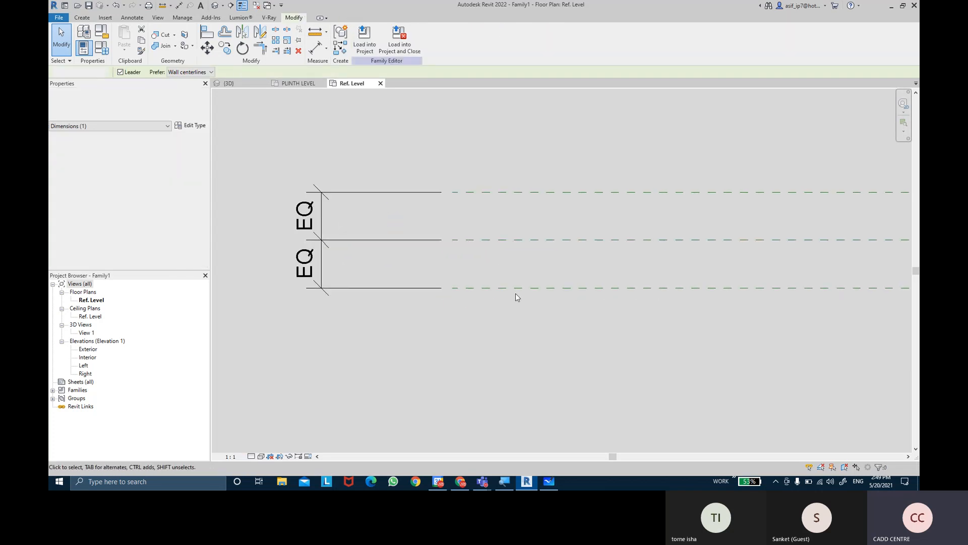
{"action": "left_click", "coordinate": [516, 294]}
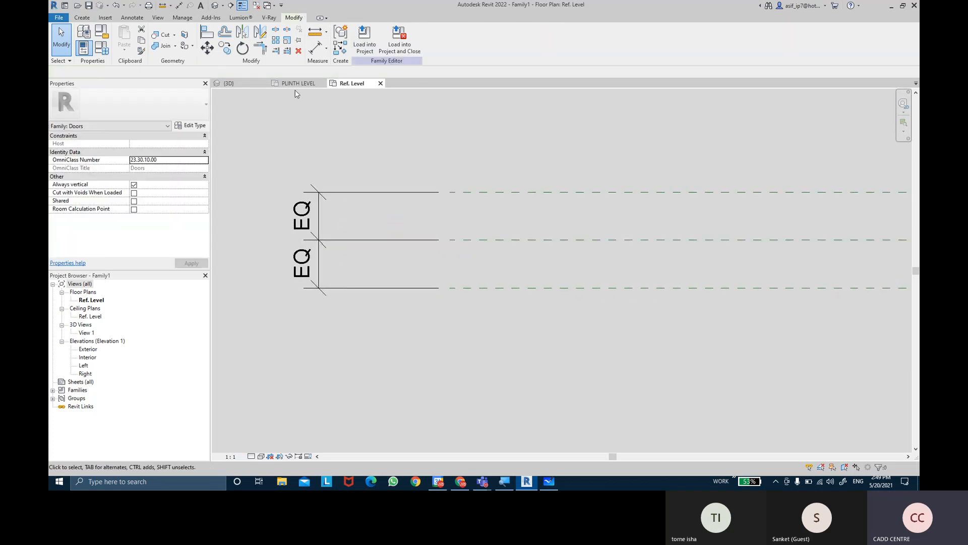
Place an overall aligned dimension between the two outer horizontal reference planes, outside the EQ dimension string
{"action": "left_click", "coordinate": [321, 53]}
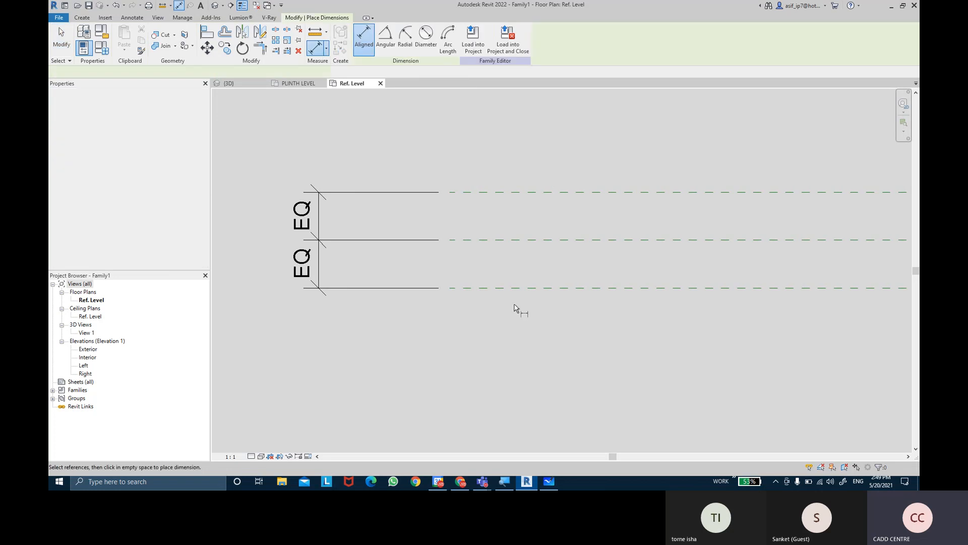
{"action": "left_click", "coordinate": [545, 288]}
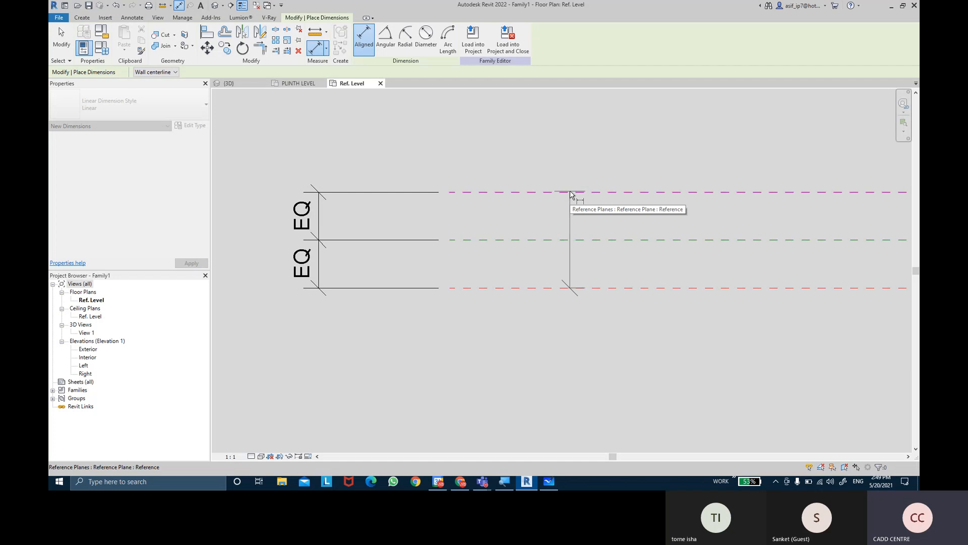
{"action": "left_click", "coordinate": [570, 192]}
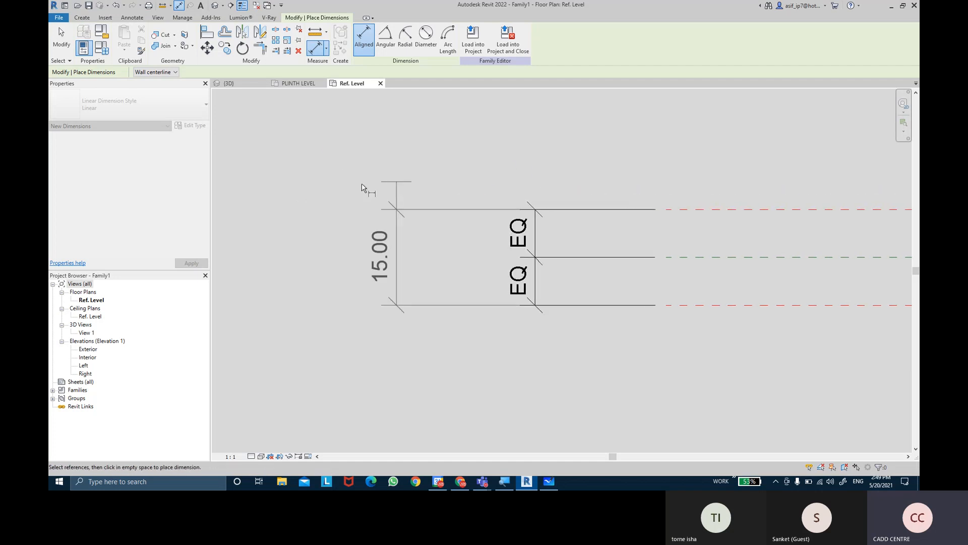
{"action": "left_click", "coordinate": [361, 188]}
{"action": "key", "text": "Escape"}
{"action": "key", "text": "Escape"}
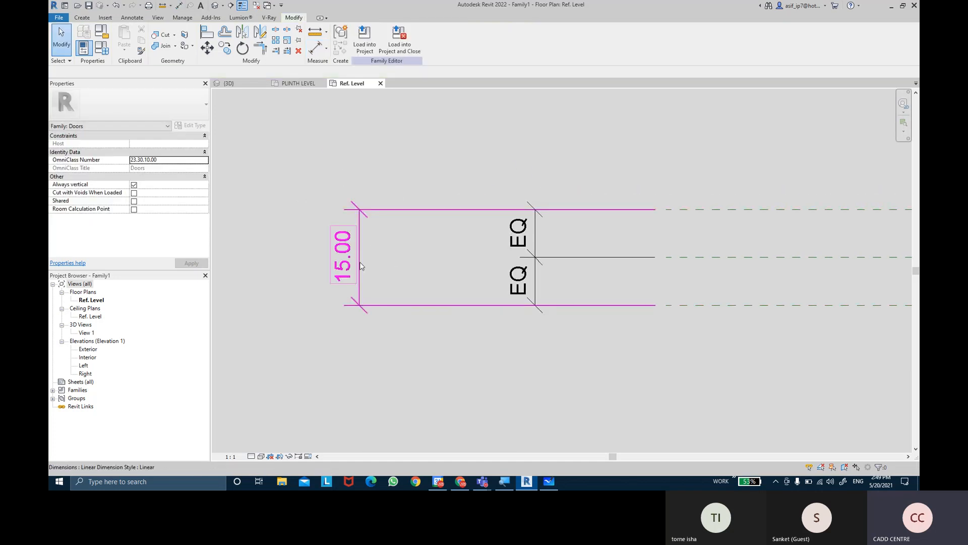
Label the overall dimension between the two outer reference planes with the Thickness parameter
{"action": "left_click", "coordinate": [360, 263]}
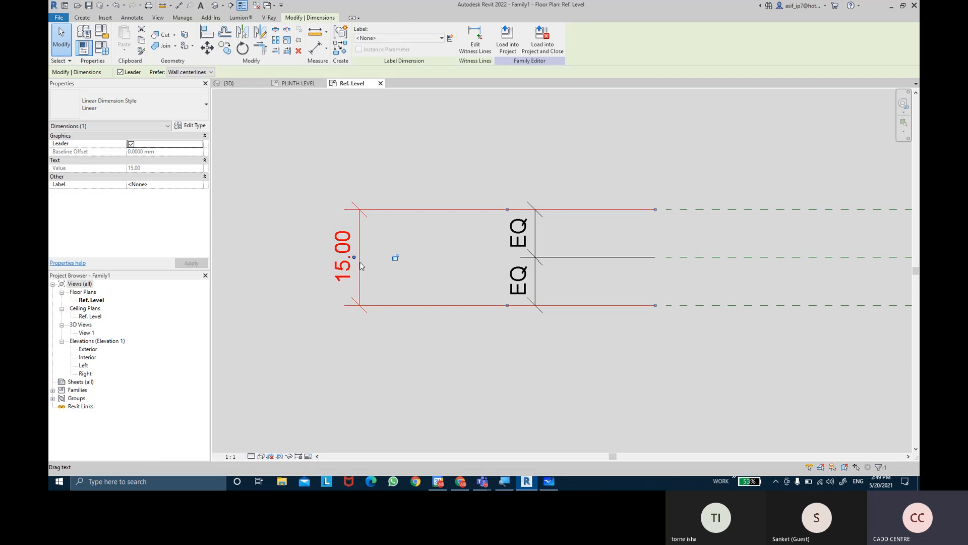
{"action": "left_click", "coordinate": [406, 39]}
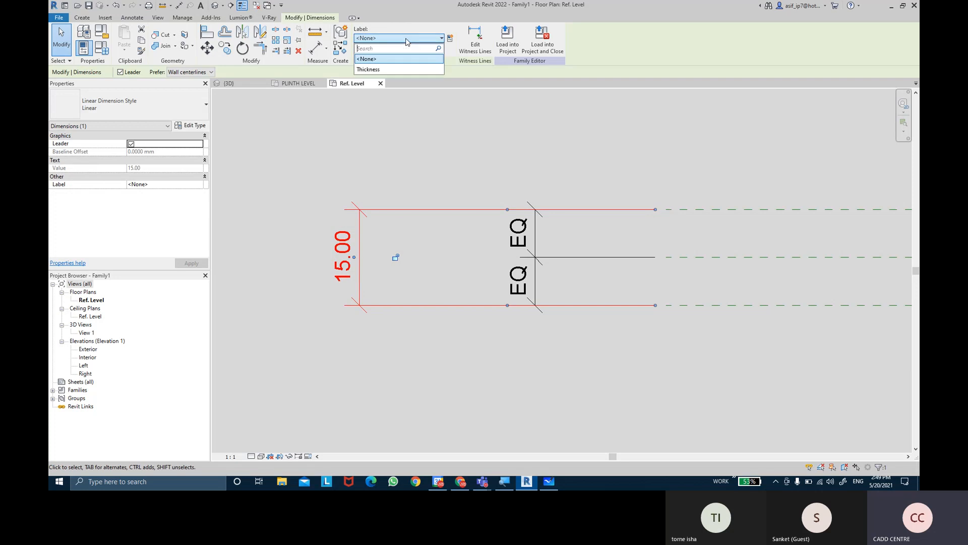
{"action": "left_click", "coordinate": [397, 73]}
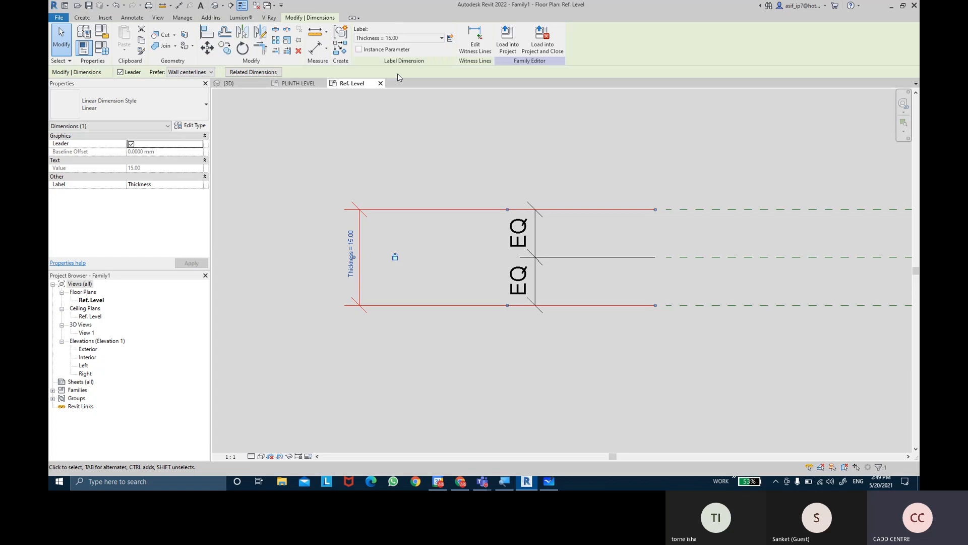
{"action": "left_click", "coordinate": [441, 152]}
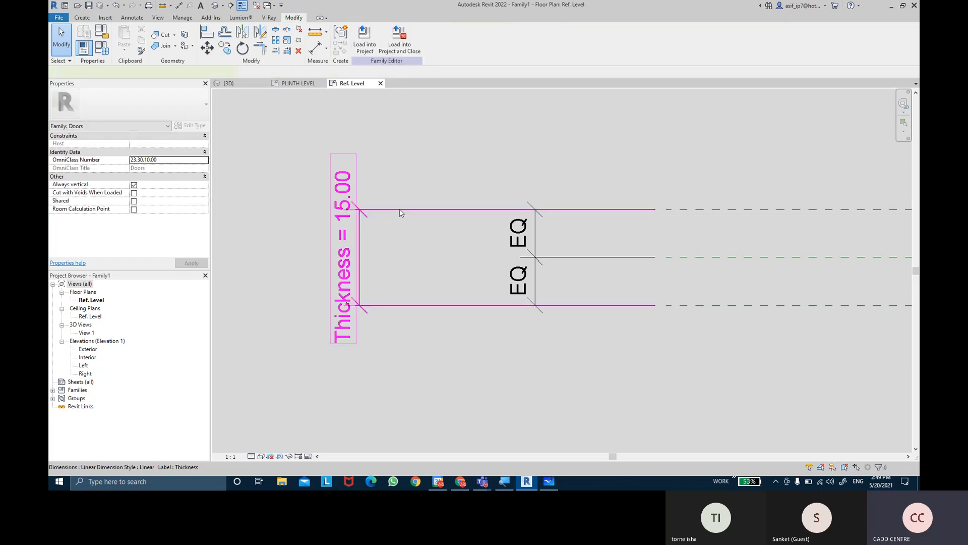
{"action": "left_click", "coordinate": [401, 212]}
{"action": "left_click", "coordinate": [403, 39]}
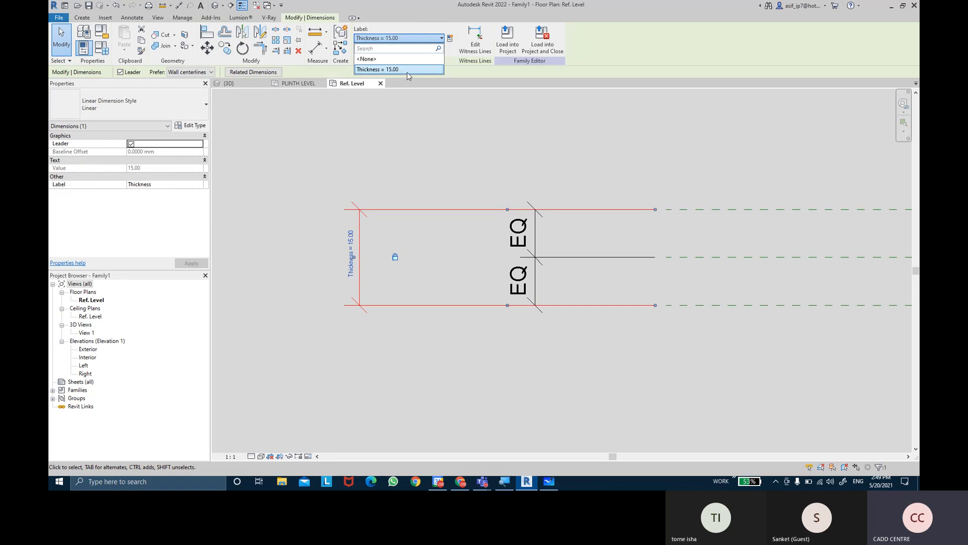
{"action": "left_click", "coordinate": [407, 71]}
{"action": "left_click", "coordinate": [492, 169]}
{"action": "middle_click_drag", "start_coordinate": [495, 173], "coordinate": [480, 171]}
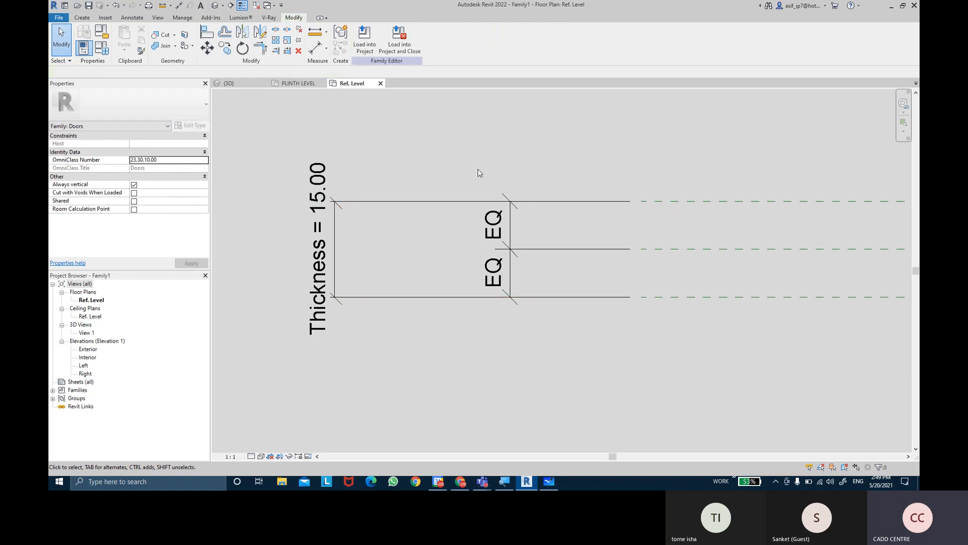
Set the family's Thickness parameter to 18 and apply it to the reference planes
{"action": "scroll", "coordinate": [479, 173], "scroll_direction": "down", "scroll_amount": 3}
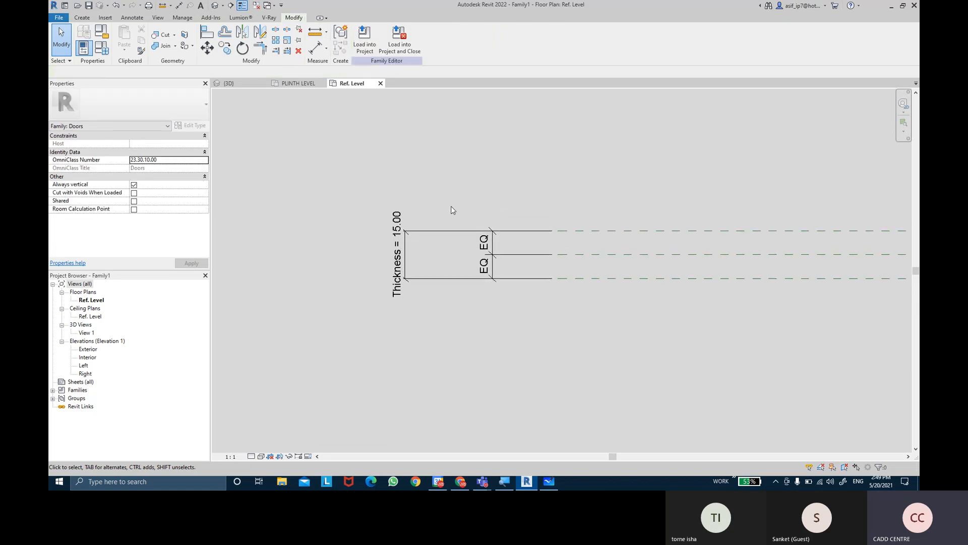
{"action": "left_click", "coordinate": [102, 47]}
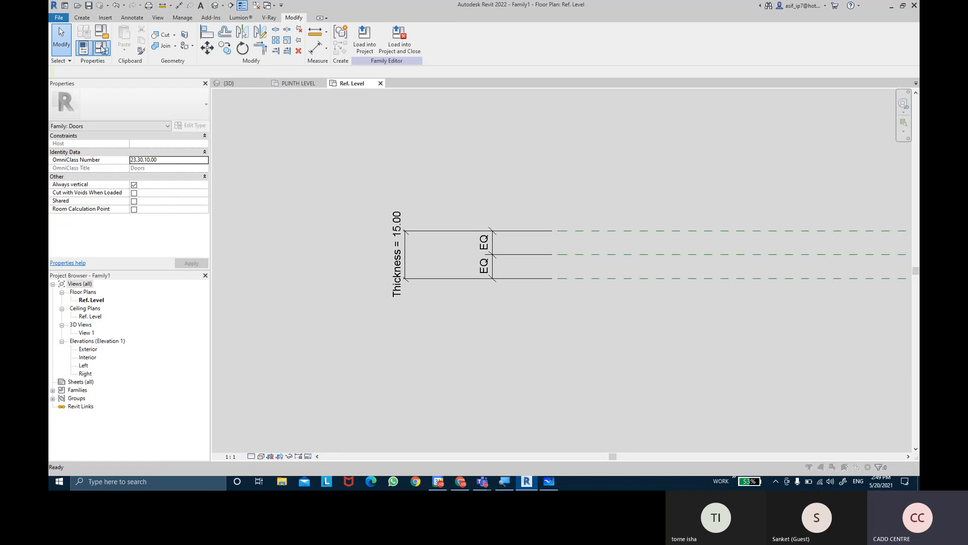
{"action": "left_click", "coordinate": [770, 204]}
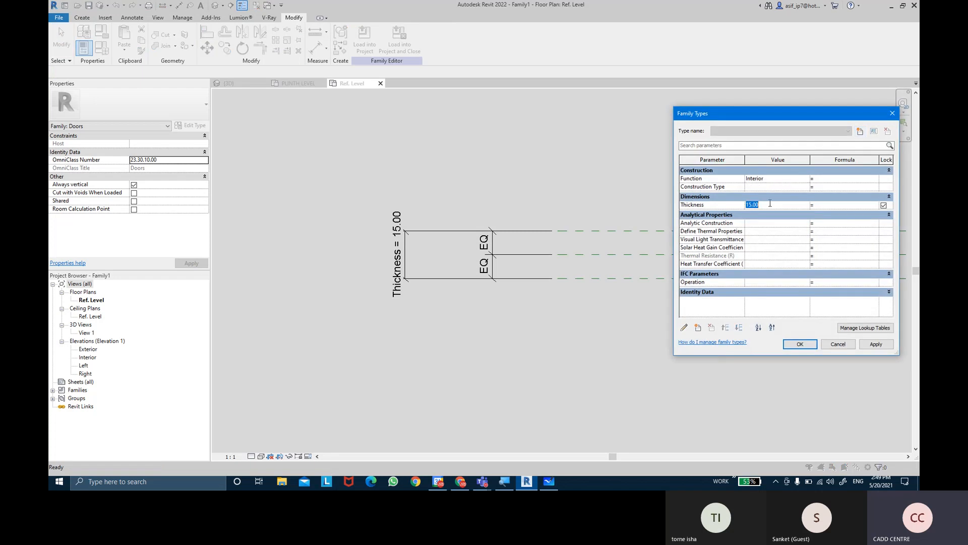
{"action": "type", "text": "18"}
{"action": "key", "text": "Tab"}
{"action": "left_click", "coordinate": [875, 344]}
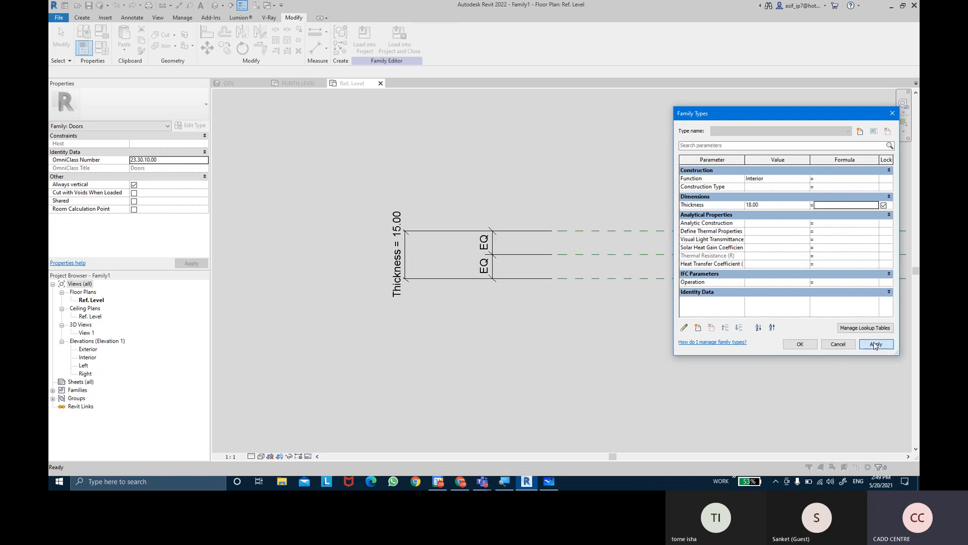
{"action": "left_click", "coordinate": [813, 344]}
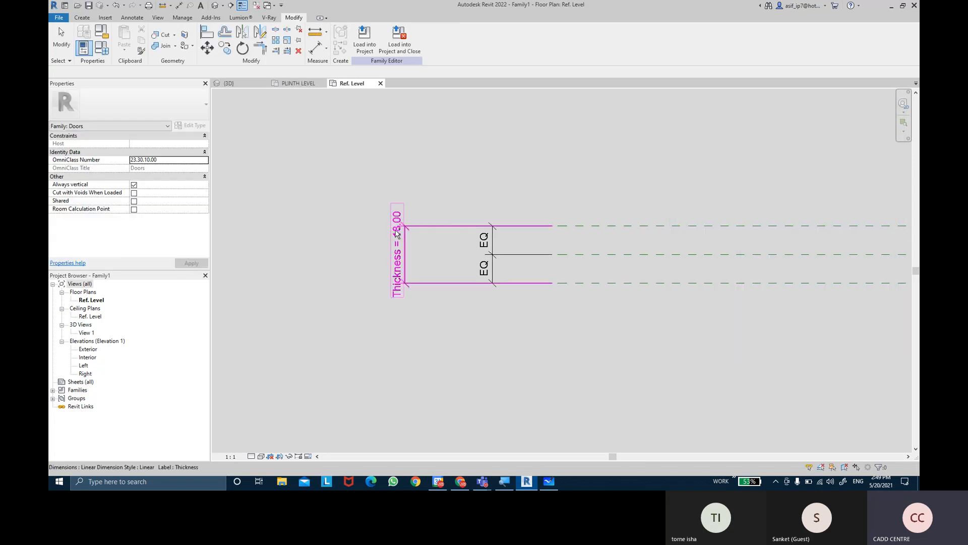
Examine the thickness reference planes along their full length across the door's vertical reference planes in the Ref. Level plan
{"action": "key", "text": "ctrl"}
{"action": "scroll", "coordinate": [665, 291], "scroll_direction": "up", "scroll_amount": 1}
{"action": "middle_click_drag", "start_coordinate": [672, 299], "coordinate": [675, 309]}
{"action": "scroll", "coordinate": [563, 297], "scroll_direction": "down", "scroll_amount": 2}
{"action": "middle_click_drag", "start_coordinate": [563, 305], "coordinate": [438, 289]}
{"action": "scroll", "coordinate": [608, 298], "scroll_direction": "down", "scroll_amount": 3}
{"action": "middle_click_drag", "start_coordinate": [611, 300], "coordinate": [302, 261]}
{"action": "scroll", "coordinate": [643, 301], "scroll_direction": "down", "scroll_amount": 3}
{"action": "scroll", "coordinate": [653, 303], "scroll_direction": "down", "scroll_amount": 3}
{"action": "middle_click_drag", "start_coordinate": [665, 308], "coordinate": [483, 300]}
{"action": "middle_click_drag", "start_coordinate": [612, 243], "coordinate": [612, 286]}
{"action": "scroll", "coordinate": [514, 320], "scroll_direction": "up", "scroll_amount": 2}
{"action": "middle_click_drag", "start_coordinate": [536, 228], "coordinate": [541, 256]}
{"action": "scroll", "coordinate": [547, 286], "scroll_direction": "down", "scroll_amount": 1}
{"action": "scroll", "coordinate": [545, 285], "scroll_direction": "up", "scroll_amount": 1}
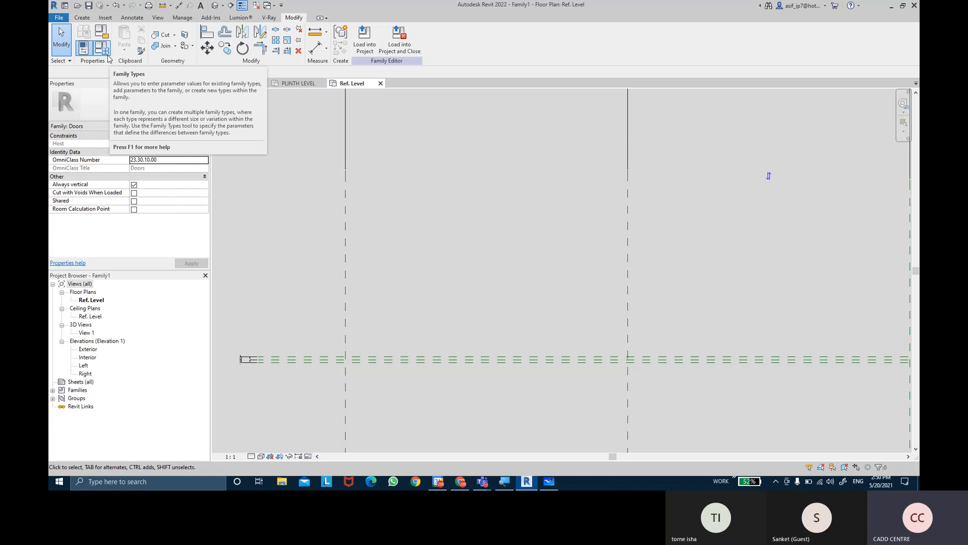
Create a new family type named SINGLE PANEL DOOR
{"action": "left_click", "coordinate": [107, 56]}
{"action": "left_click_drag", "start_coordinate": [830, 110], "coordinate": [381, 151]}
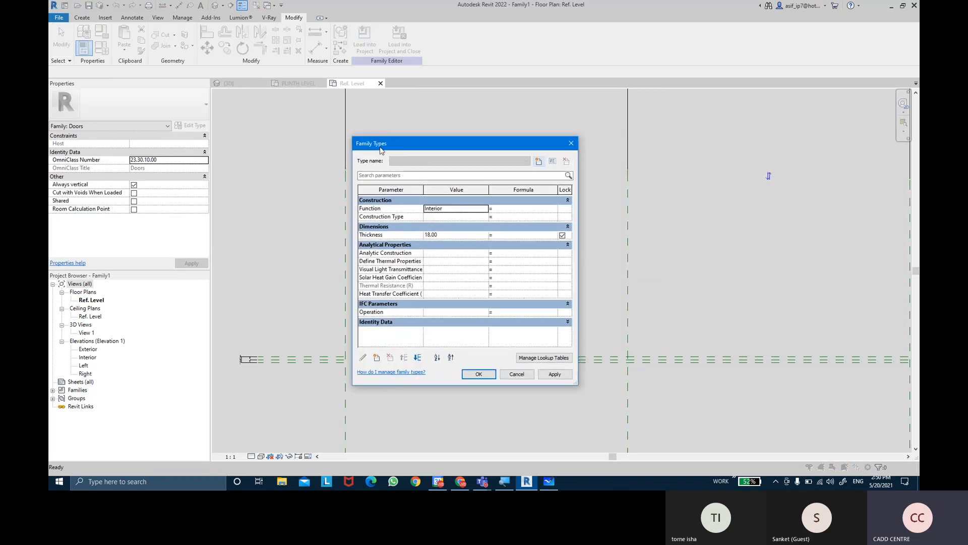
{"action": "key", "text": "ctrl"}
{"action": "key", "text": "ctrl"}
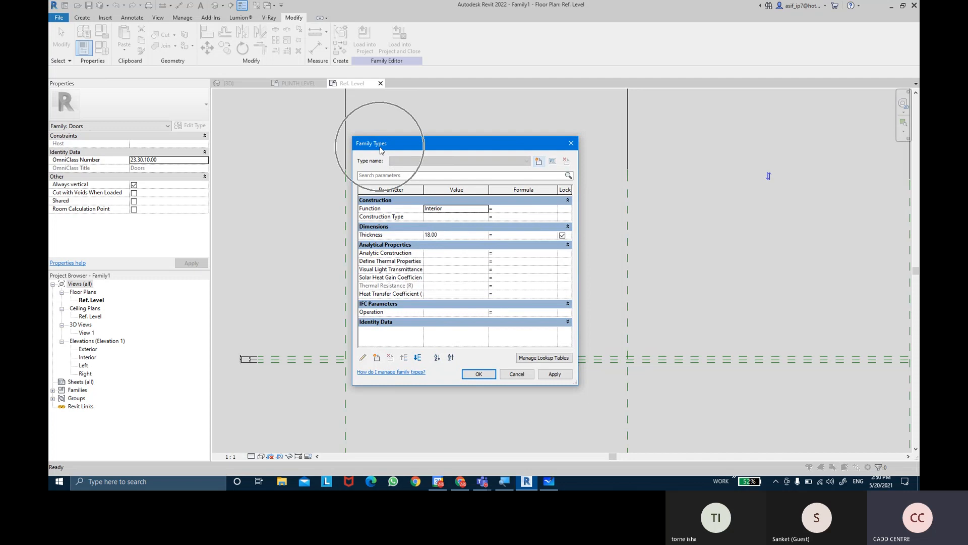
{"action": "key", "text": "ctrl"}
{"action": "key", "text": "ctrl"}
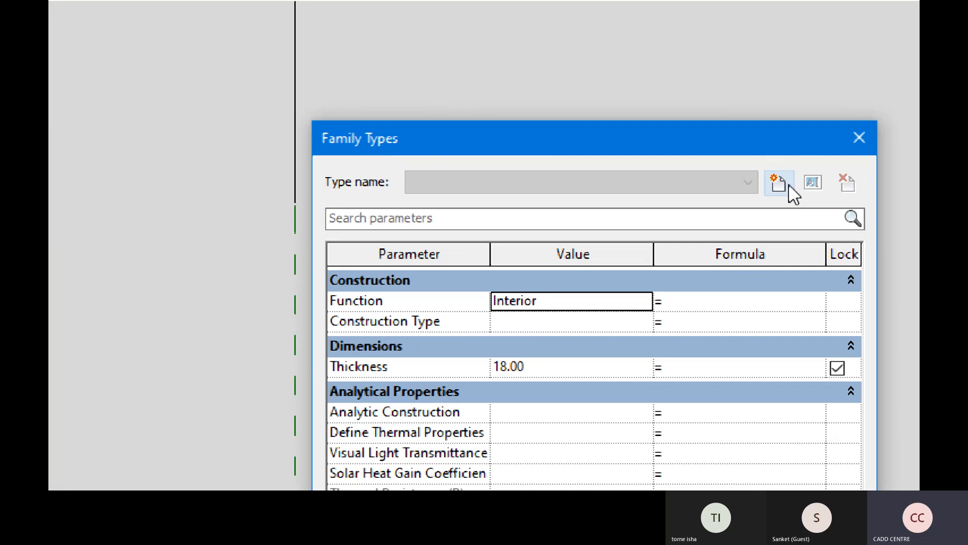
{"action": "key", "text": "ctrl"}
{"action": "left_click", "coordinate": [777, 186]}
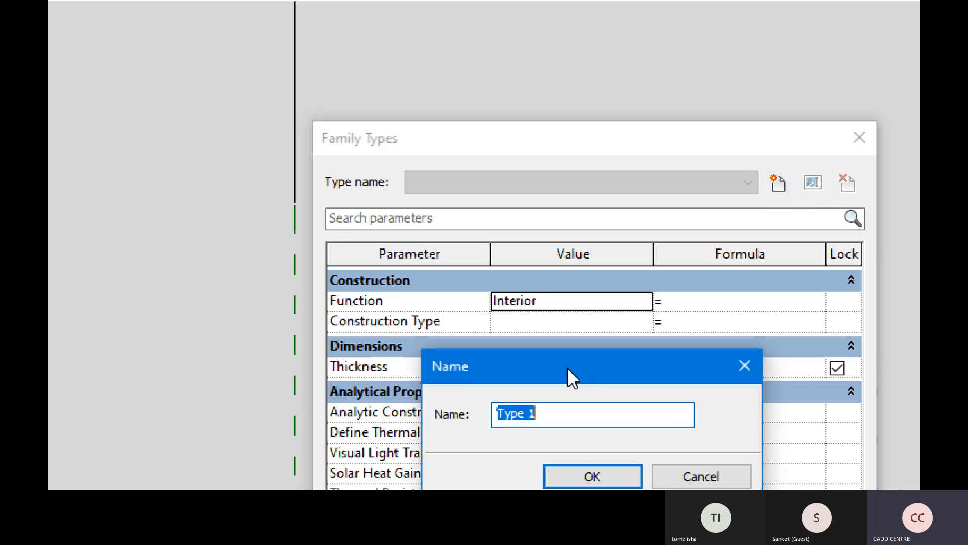
{"action": "left_click_drag", "start_coordinate": [568, 370], "coordinate": [563, 209]}
{"action": "key", "text": "BackSpace"}
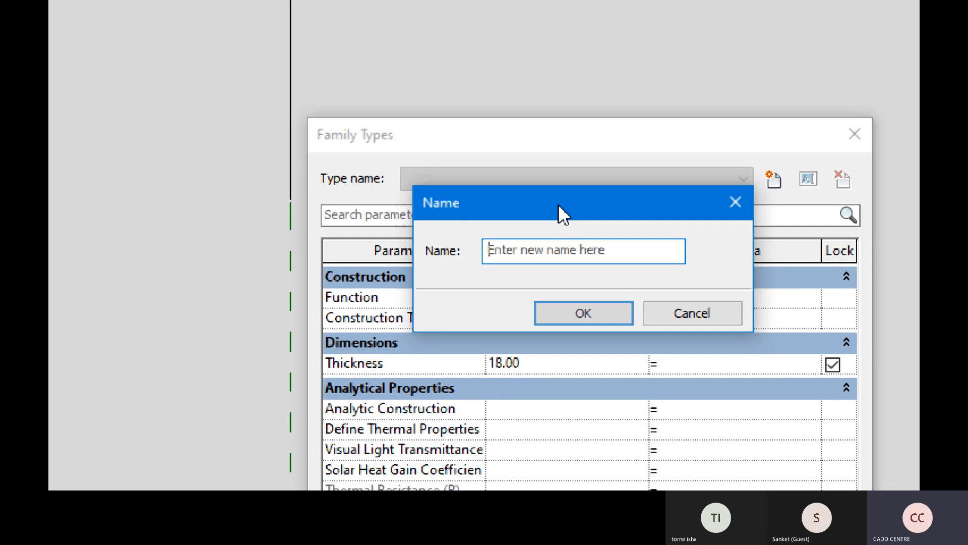
{"action": "type", "text": "SING"}
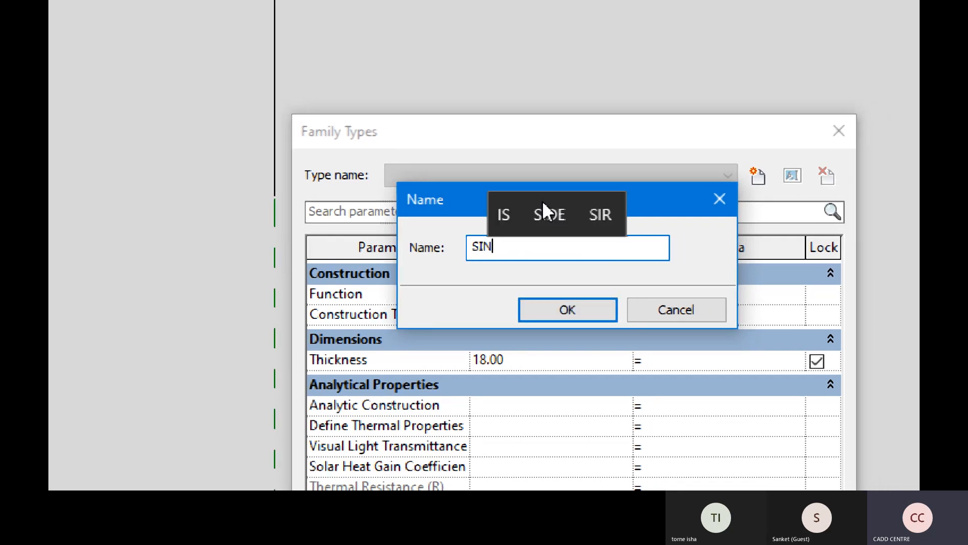
{"action": "type", "text": "LE PANEL "}
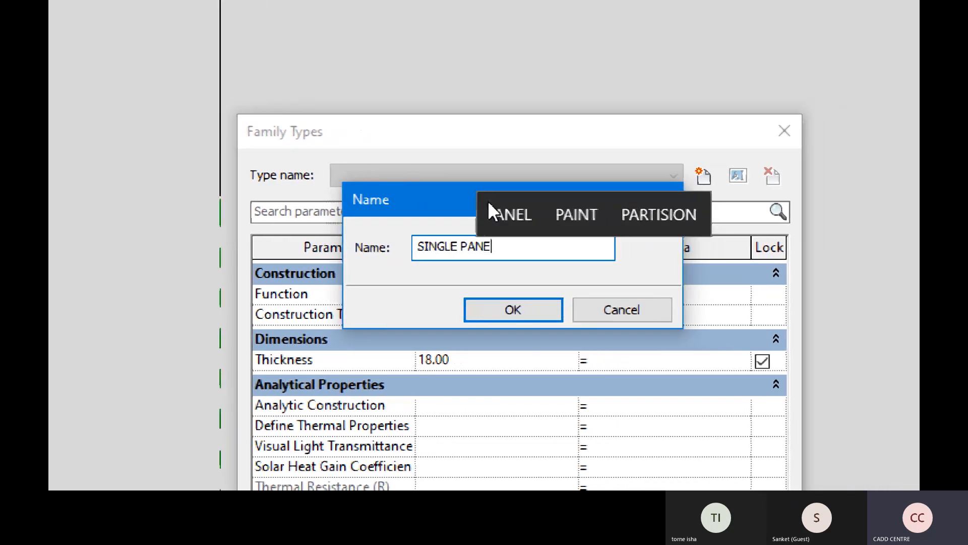
{"action": "type", "text": "DOOR"}
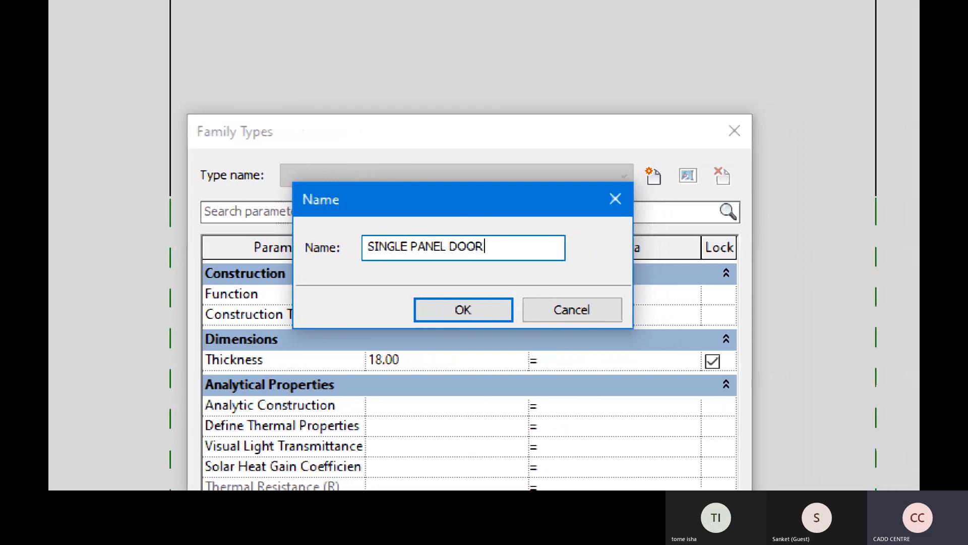
{"action": "key", "text": "Return"}
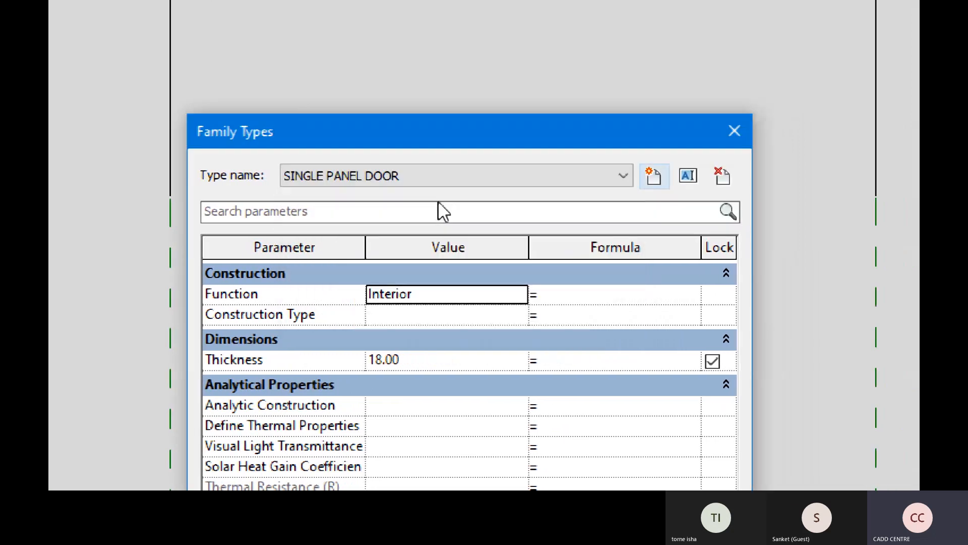
Add a second family type named DOUBLE PANEL DOOR
{"action": "left_click", "coordinate": [663, 184]}
{"action": "type", "text": "DOUBLE PA"}
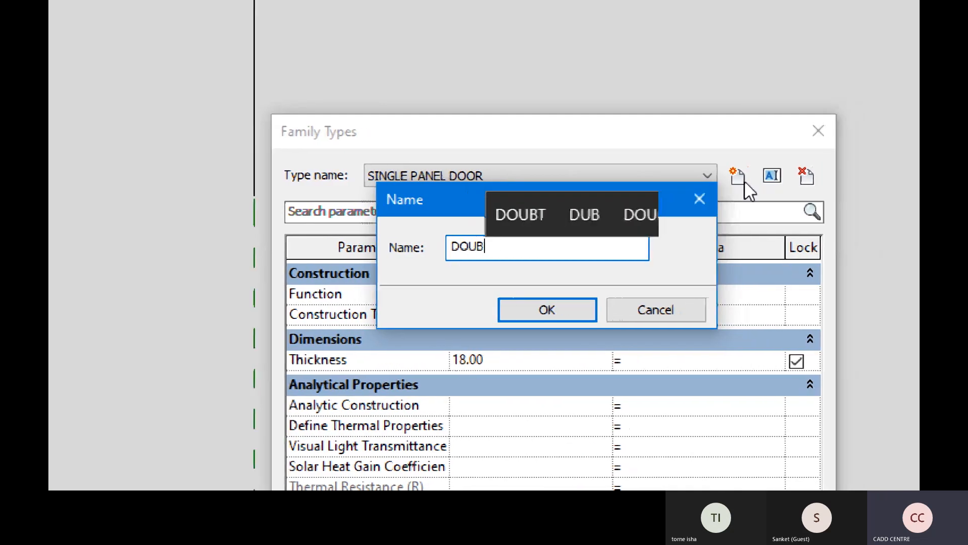
{"action": "type", "text": "NEL "}
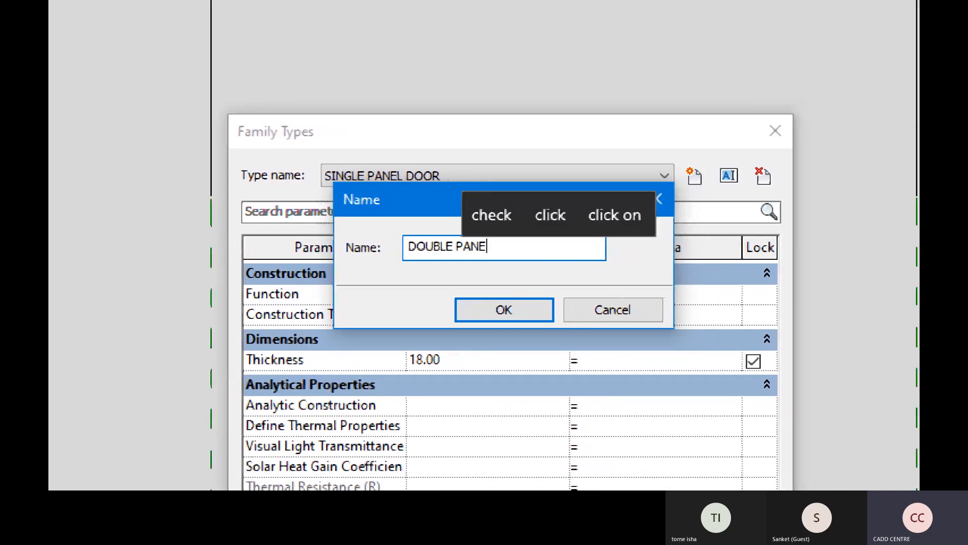
{"action": "type", "text": "DOOR"}
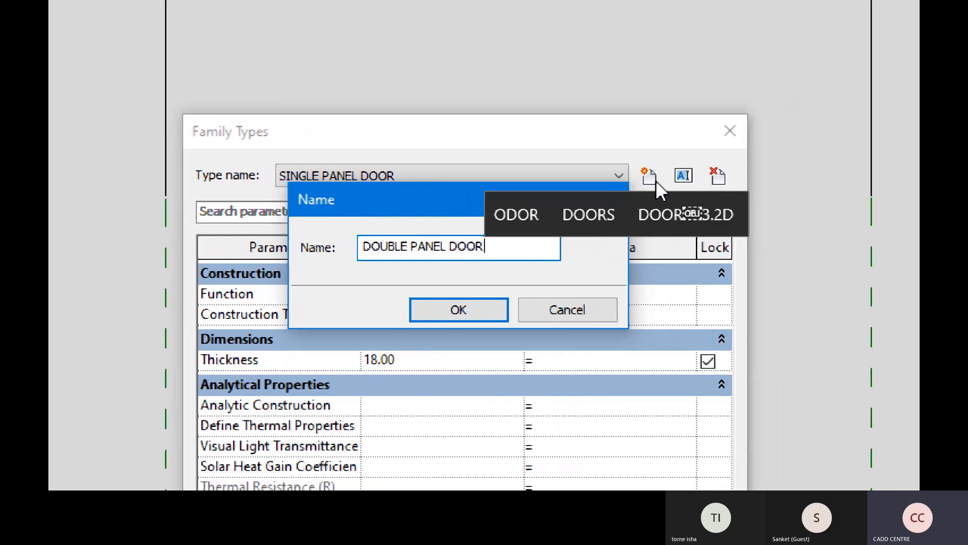
{"action": "key", "text": "Return"}
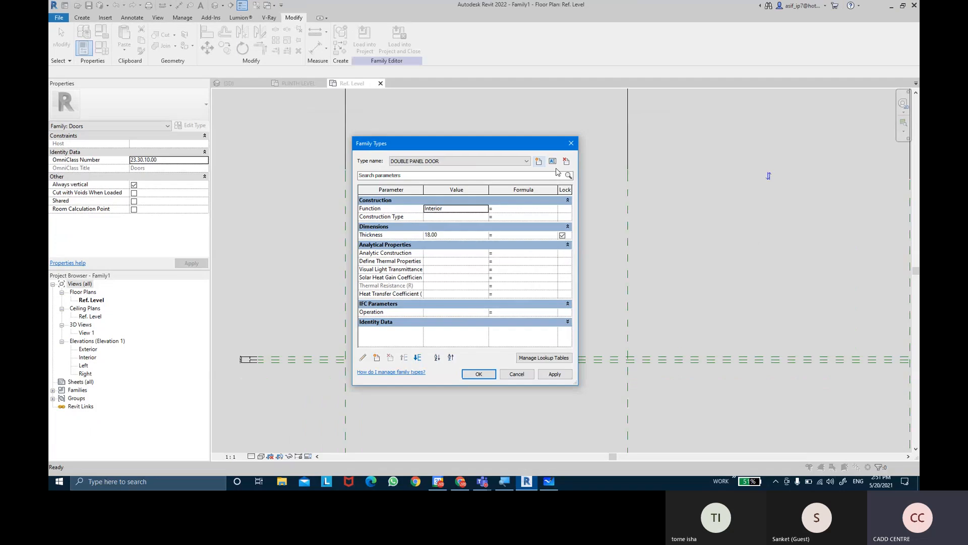
Apply the single and double panel door types in turn, and finish with SINGLE PANEL DOOR as the current type
{"action": "left_click", "coordinate": [493, 171]}
{"action": "left_click", "coordinate": [476, 175]}
{"action": "left_click", "coordinate": [568, 374]}
{"action": "key", "text": "ctrl"}
{"action": "left_click", "coordinate": [526, 161]}
{"action": "left_click", "coordinate": [454, 168]}
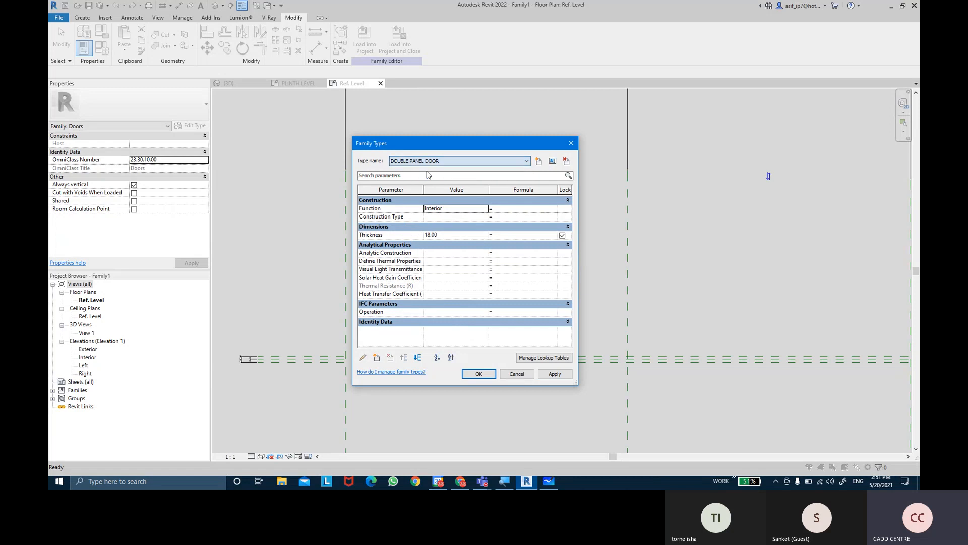
{"action": "left_click", "coordinate": [555, 373]}
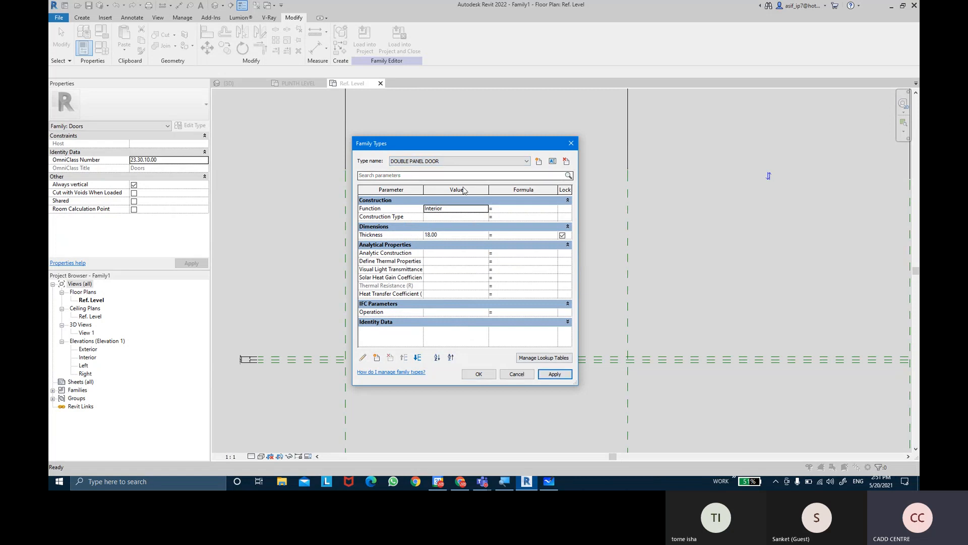
{"action": "left_click", "coordinate": [410, 161]}
{"action": "left_click", "coordinate": [410, 176]}
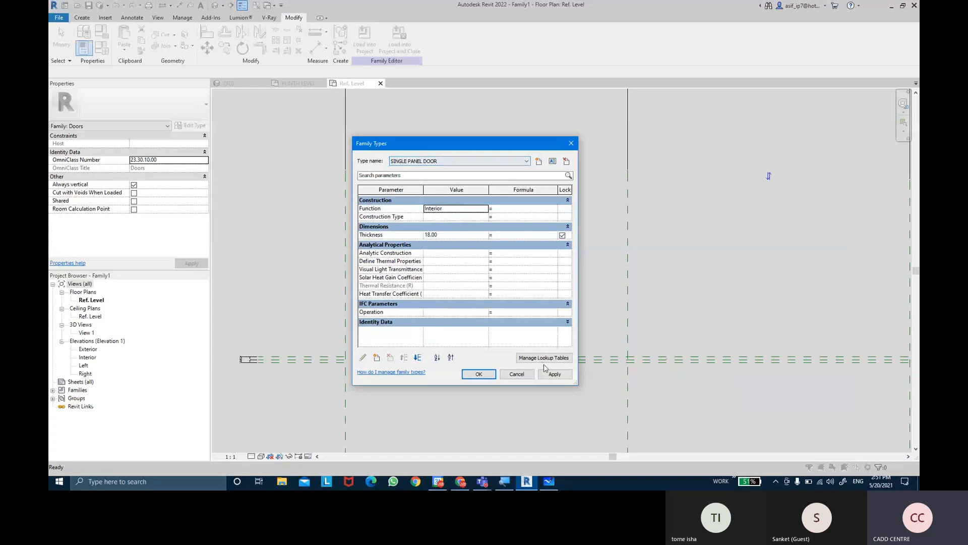
{"action": "left_click", "coordinate": [554, 374]}
{"action": "left_click", "coordinate": [479, 373]}
{"action": "middle_click_drag", "start_coordinate": [506, 251], "coordinate": [491, 256]}
{"action": "scroll", "coordinate": [484, 244], "scroll_direction": "down", "scroll_amount": 3}
{"action": "left_click", "coordinate": [101, 48]}
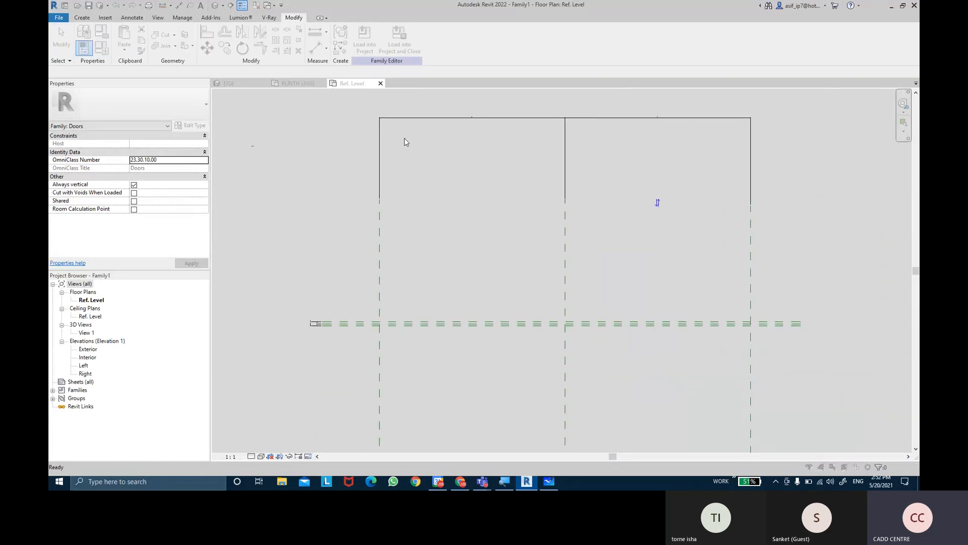
{"action": "left_click", "coordinate": [555, 373]}
{"action": "left_click", "coordinate": [490, 378]}
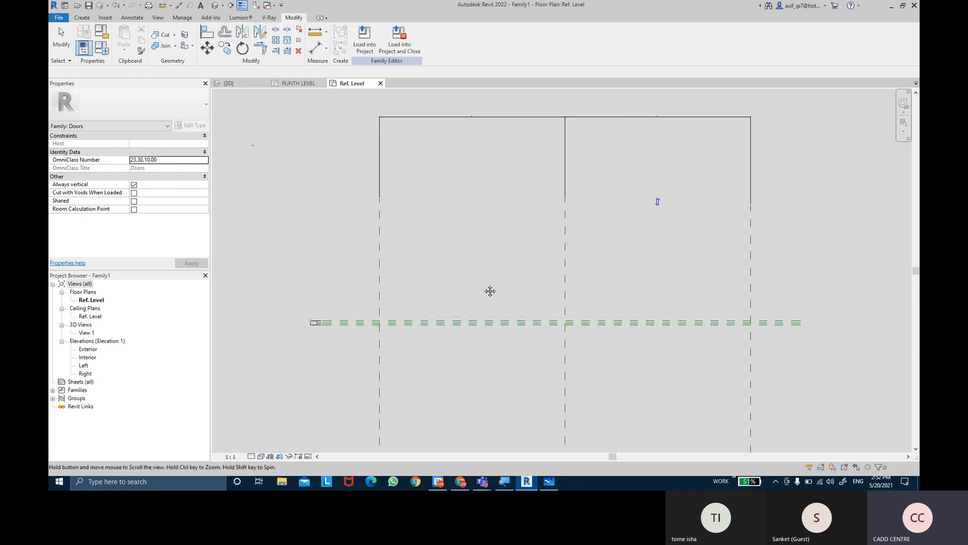
Open the Interior elevation view of the door family
{"action": "left_click", "coordinate": [88, 358]}
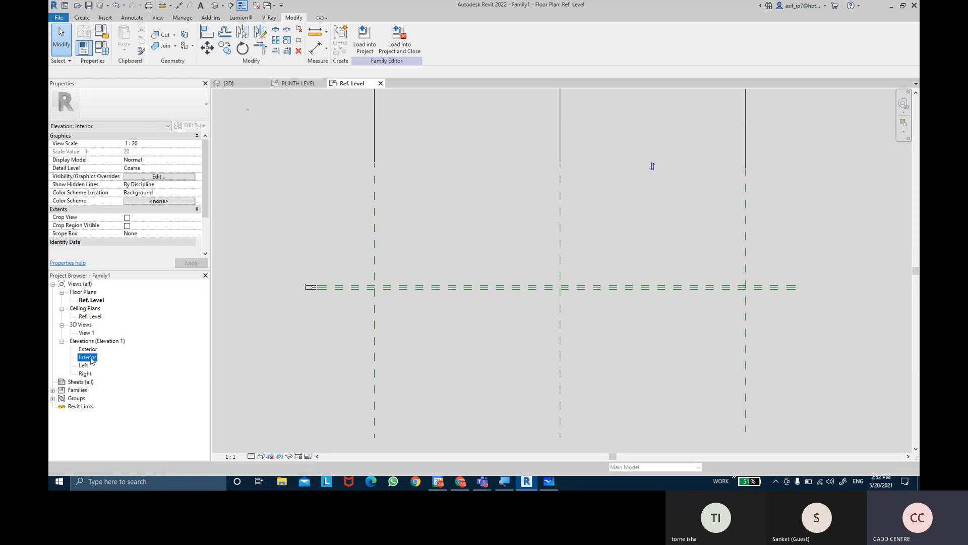
{"action": "double_click", "coordinate": [91, 359]}
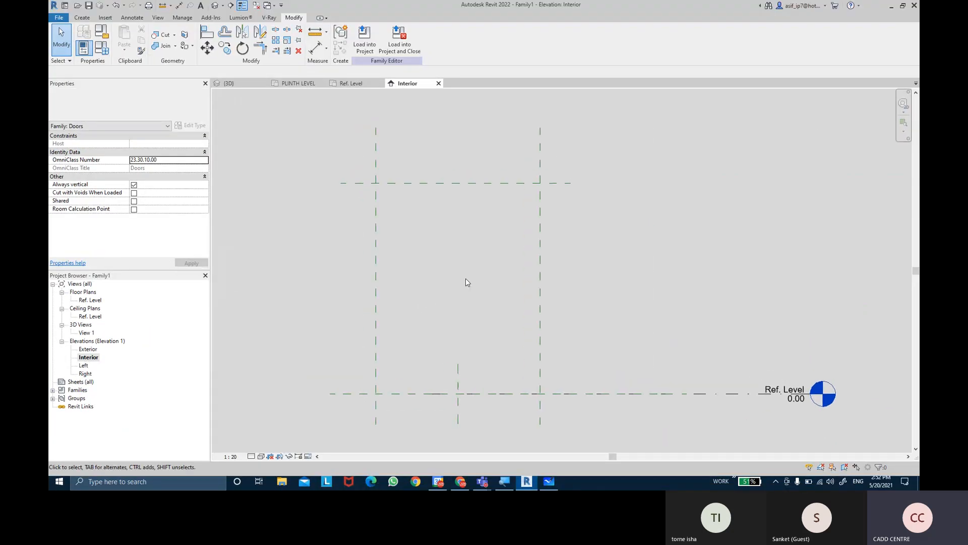
{"action": "left_click", "coordinate": [781, 390]}
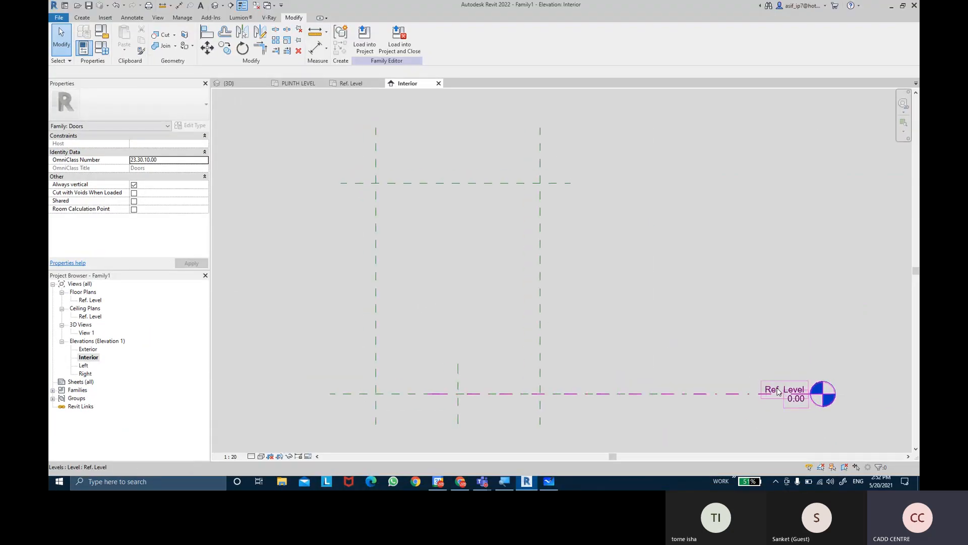
{"action": "left_click", "coordinate": [775, 391]}
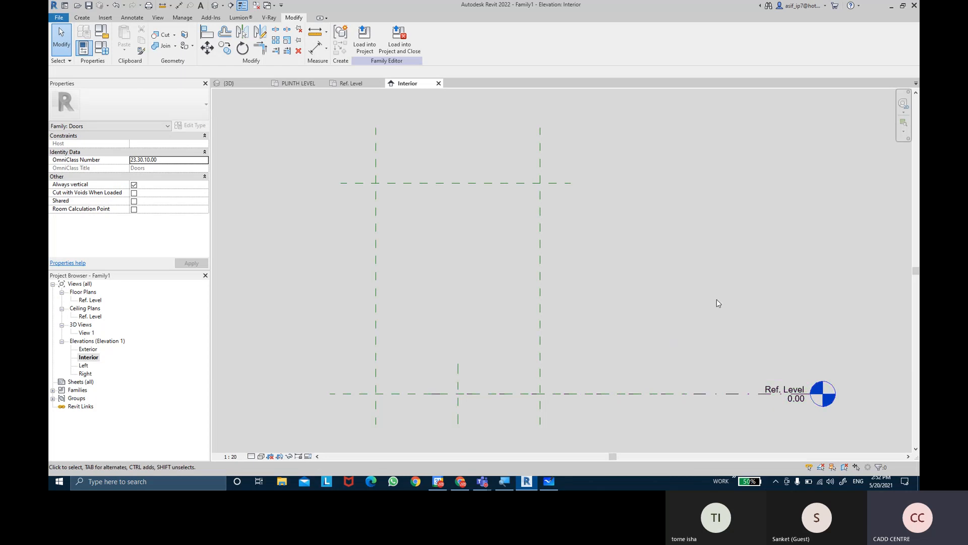
Hide the Levels annotation category in the Interior elevation through its Visibility/Graphic Overrides
{"action": "key", "text": "v"}
{"action": "key", "text": "v"}
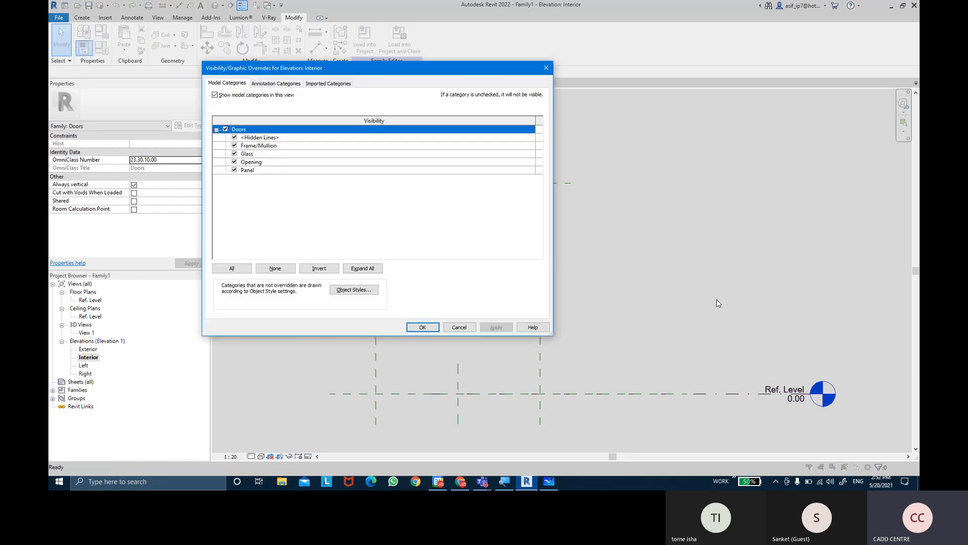
{"action": "left_click", "coordinate": [290, 85]}
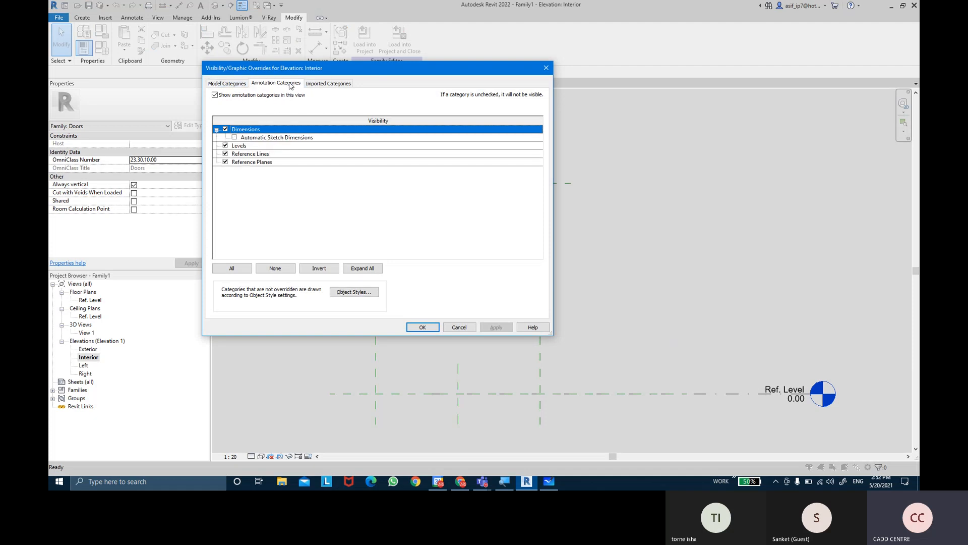
{"action": "left_click", "coordinate": [226, 146]}
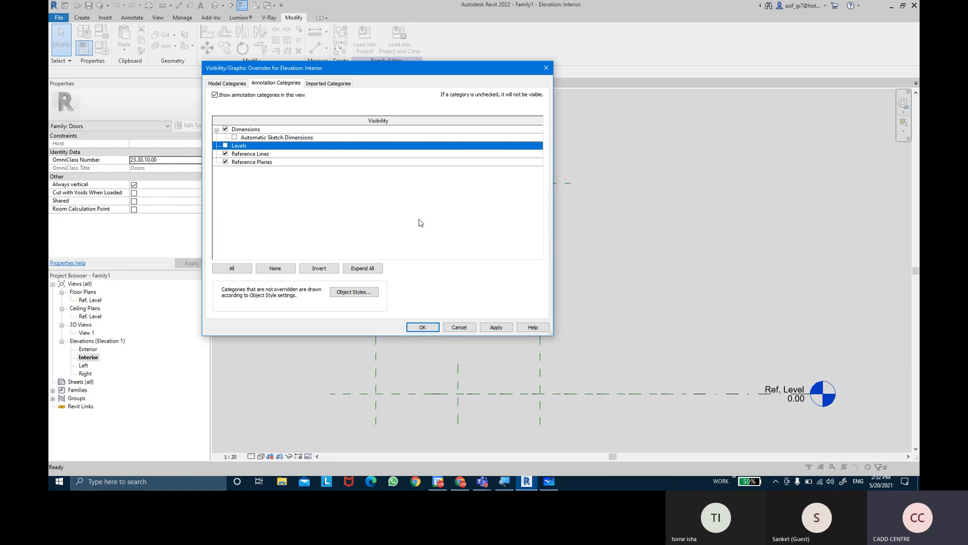
{"action": "left_click", "coordinate": [494, 327]}
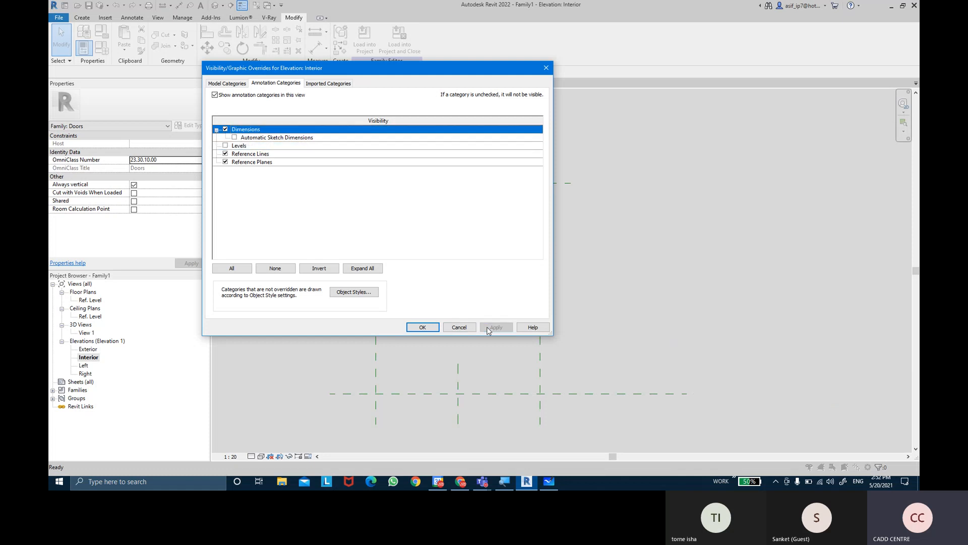
{"action": "left_click", "coordinate": [423, 327]}
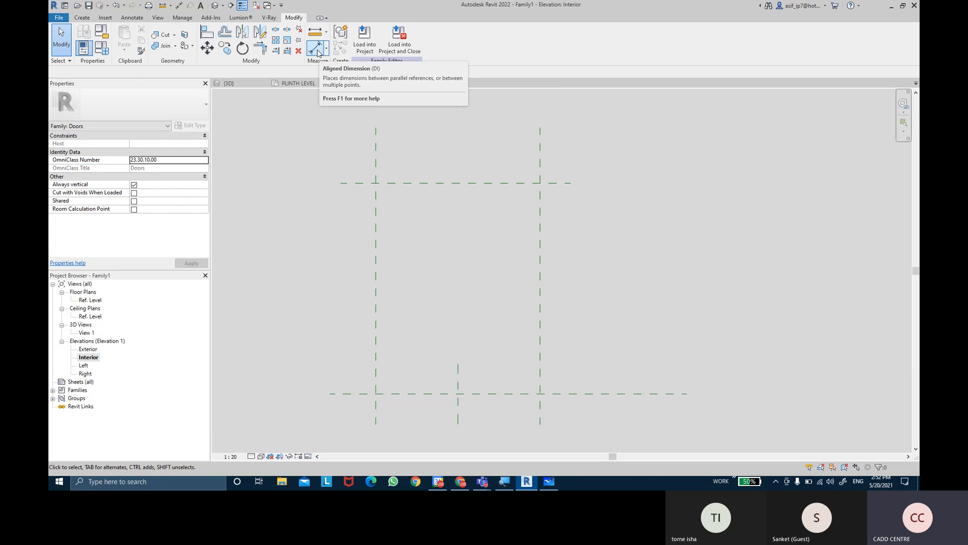
Add aligned dimensions for the door opening's width between the side reference planes and its height between the bottom and top reference planes
{"action": "left_click", "coordinate": [318, 49]}
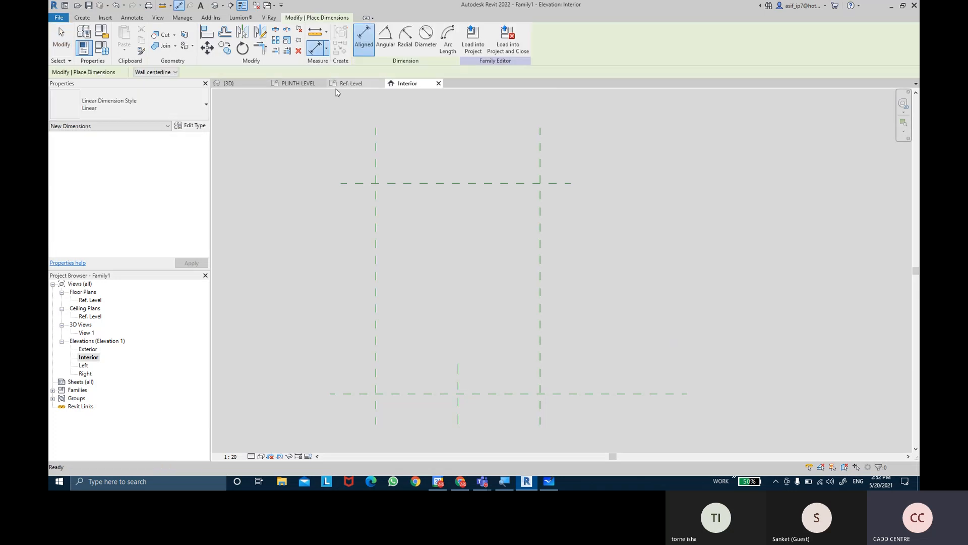
{"action": "left_click", "coordinate": [376, 147]}
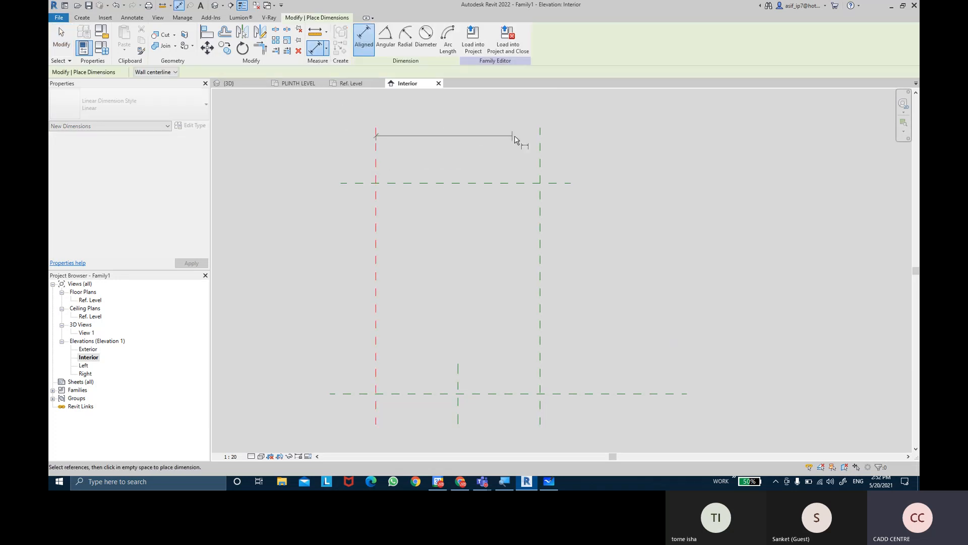
{"action": "left_click", "coordinate": [538, 142]}
{"action": "left_click", "coordinate": [578, 117]}
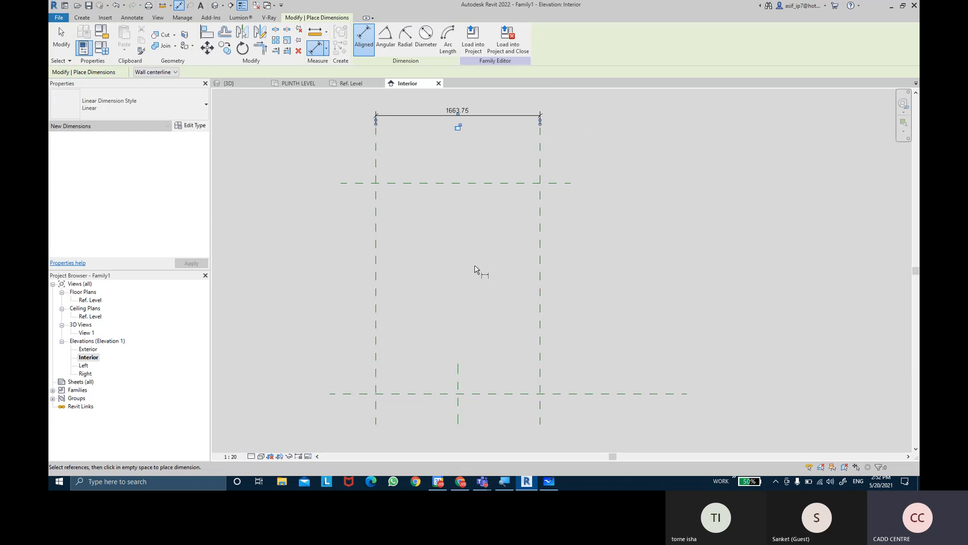
{"action": "left_click", "coordinate": [331, 395]}
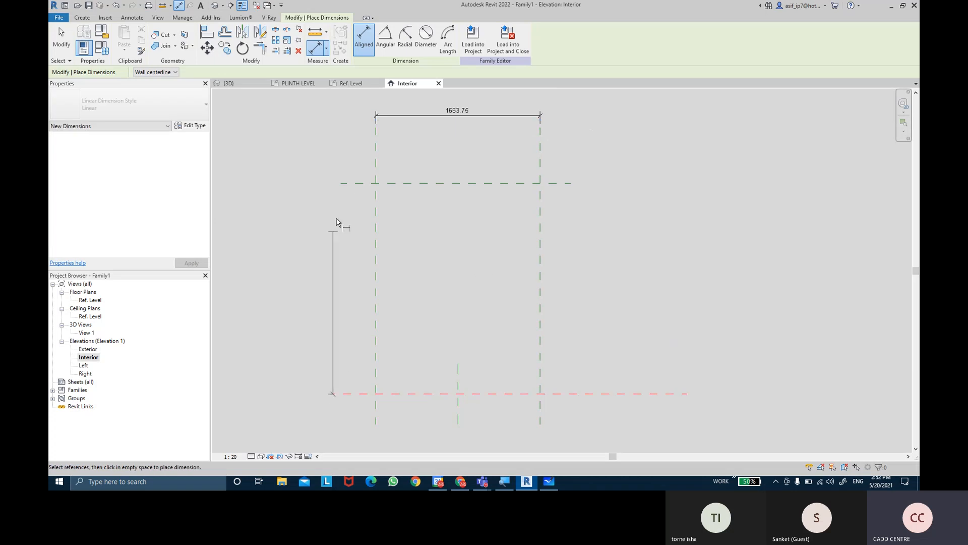
{"action": "left_click", "coordinate": [342, 184]}
{"action": "left_click", "coordinate": [306, 191]}
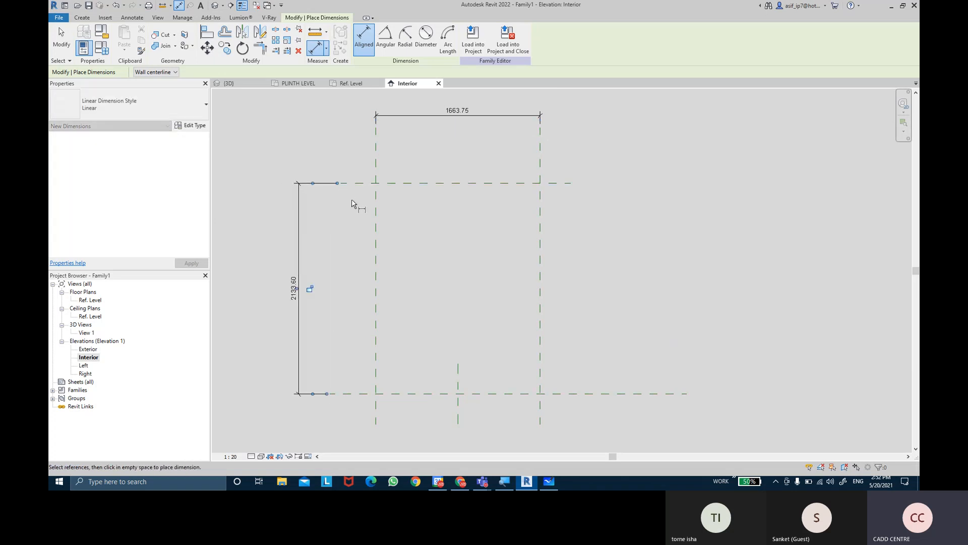
{"action": "key", "text": "Escape"}
{"action": "key", "text": "Escape"}
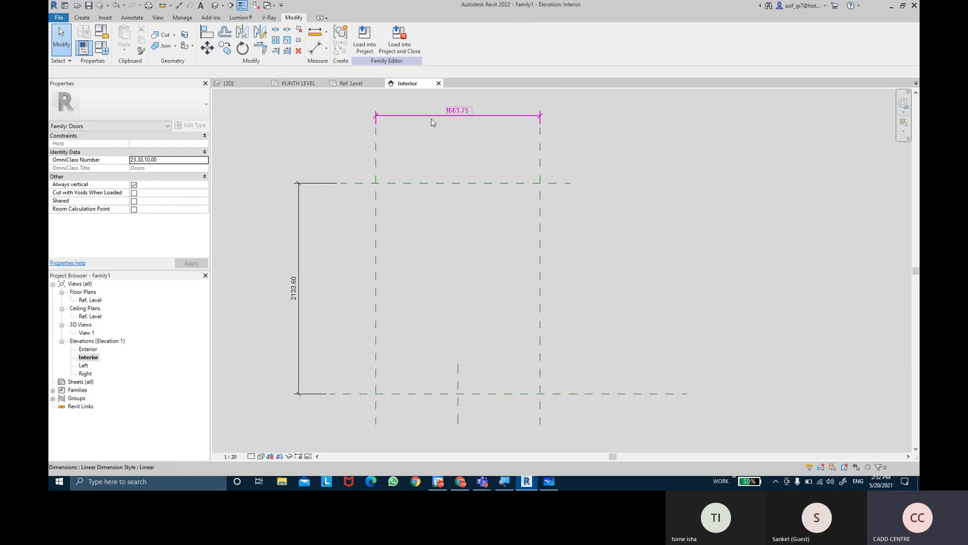
Label the door's width dimension with a new instance family parameter named DOOR LENGTH, set as a reporting parameter
{"action": "left_click", "coordinate": [431, 120]}
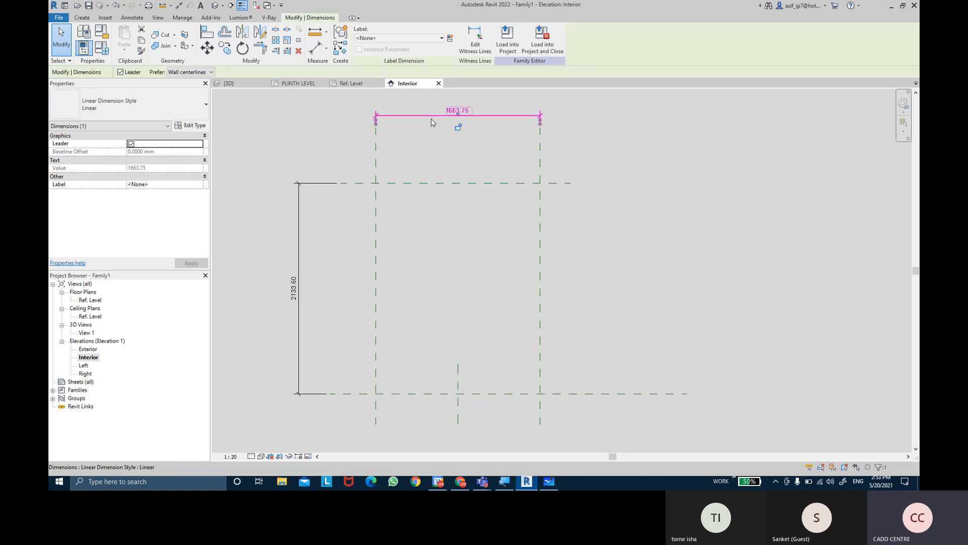
{"action": "left_click", "coordinate": [450, 39]}
{"action": "type", "text": "DOOR LE"}
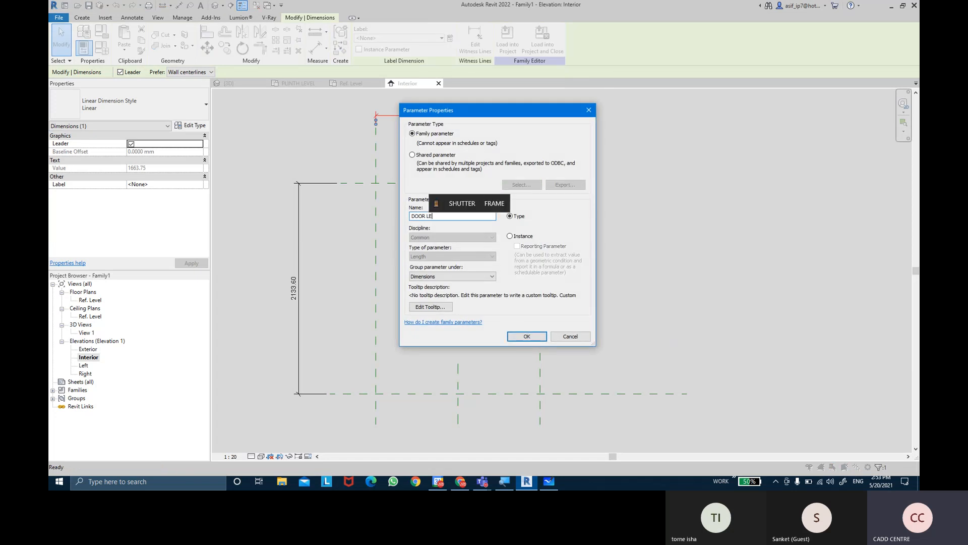
{"action": "type", "text": "NGTH"}
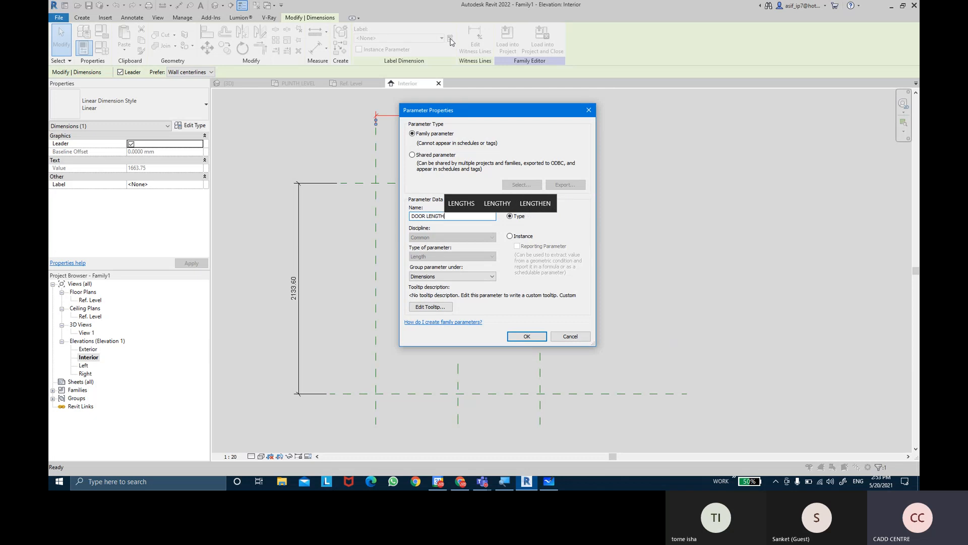
{"action": "left_click", "coordinate": [520, 240]}
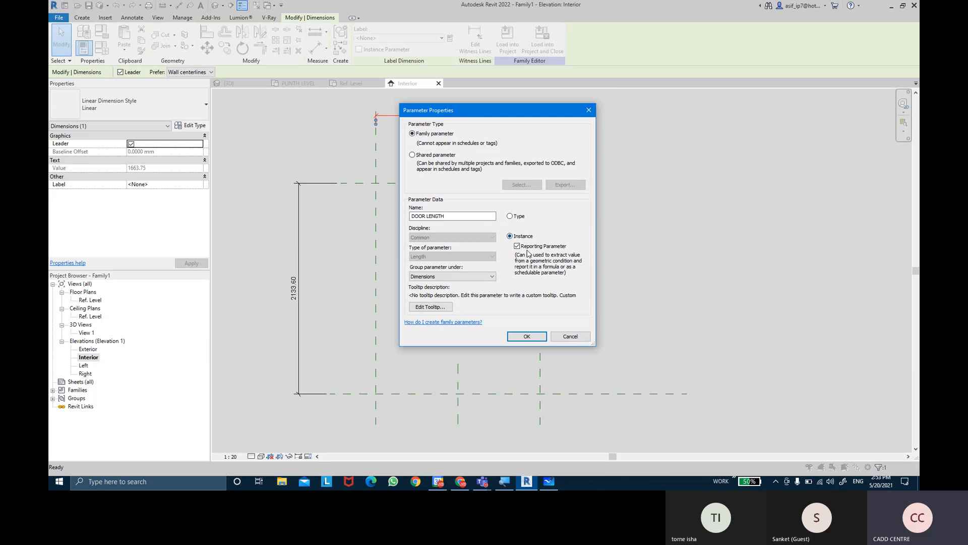
{"action": "left_click", "coordinate": [526, 336]}
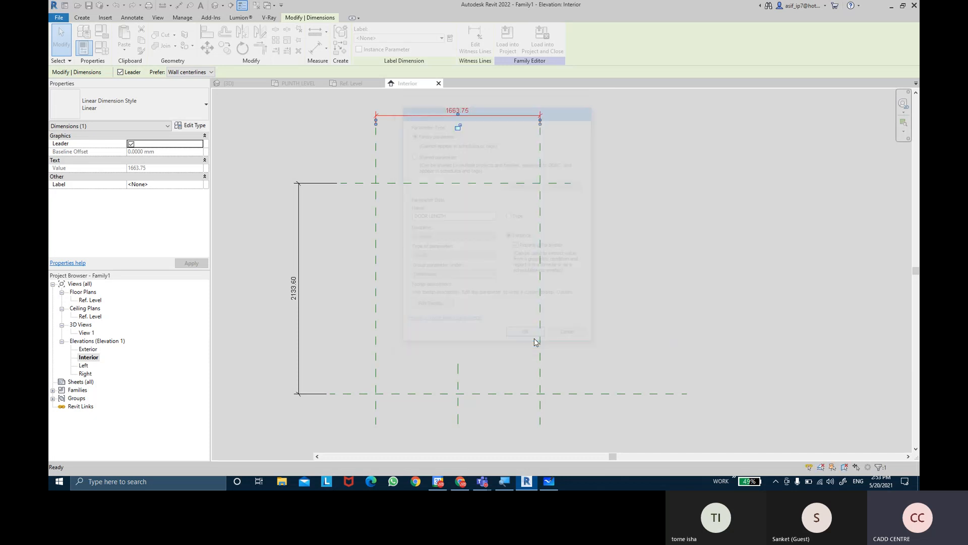
{"action": "left_click", "coordinate": [626, 264]}
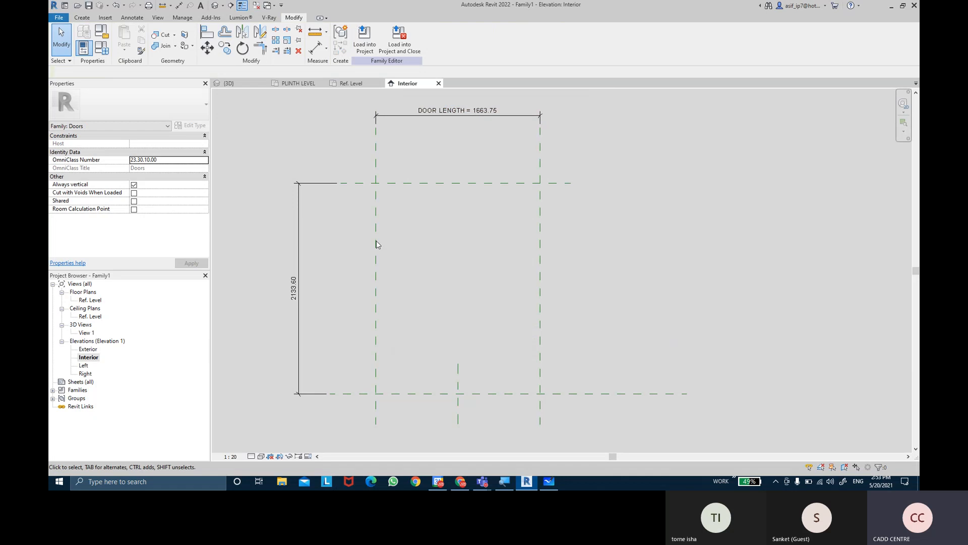
Label the door's height dimension with a new instance family parameter named DOOR HT, set as a reporting parameter
{"action": "left_click", "coordinate": [324, 191]}
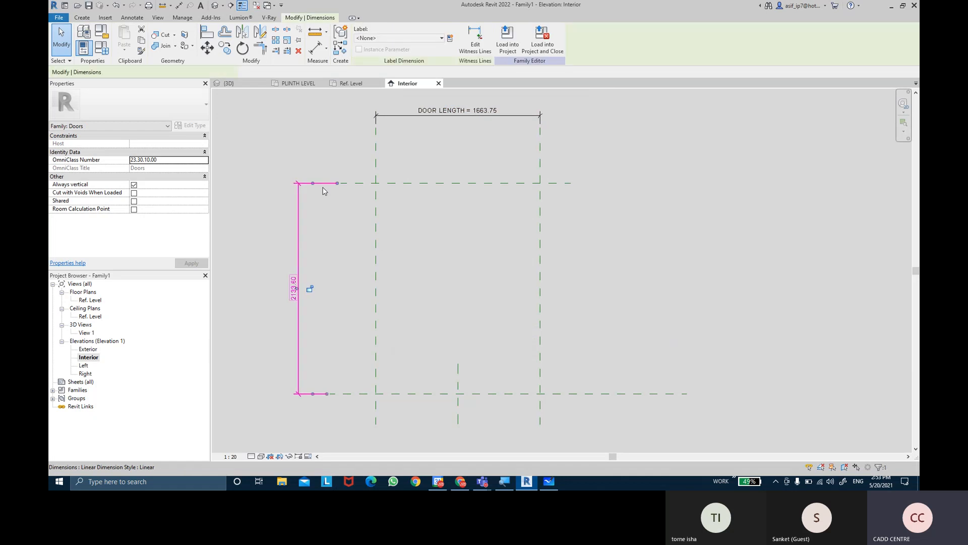
{"action": "left_click", "coordinate": [450, 39]}
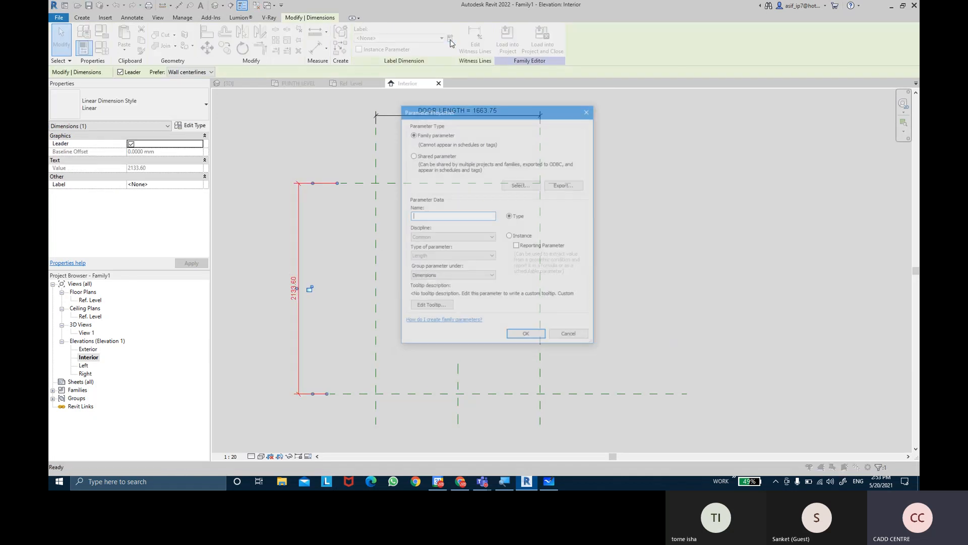
{"action": "type", "text": "DOOR HT"}
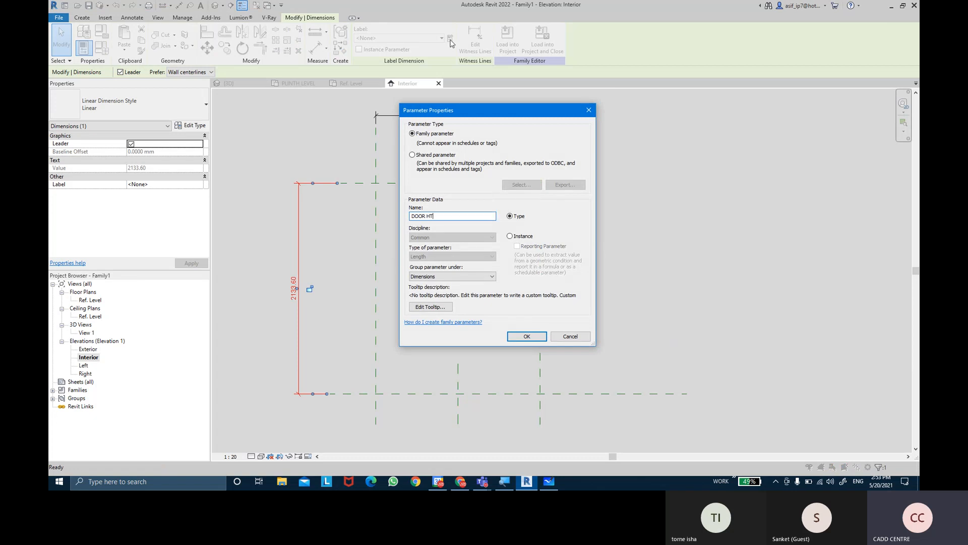
{"action": "left_click", "coordinate": [522, 239]}
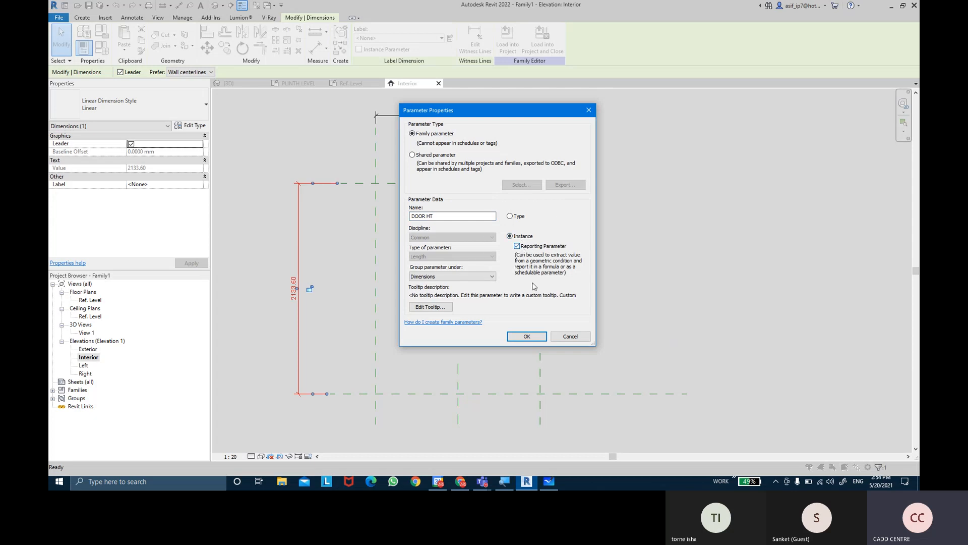
{"action": "left_click", "coordinate": [527, 336]}
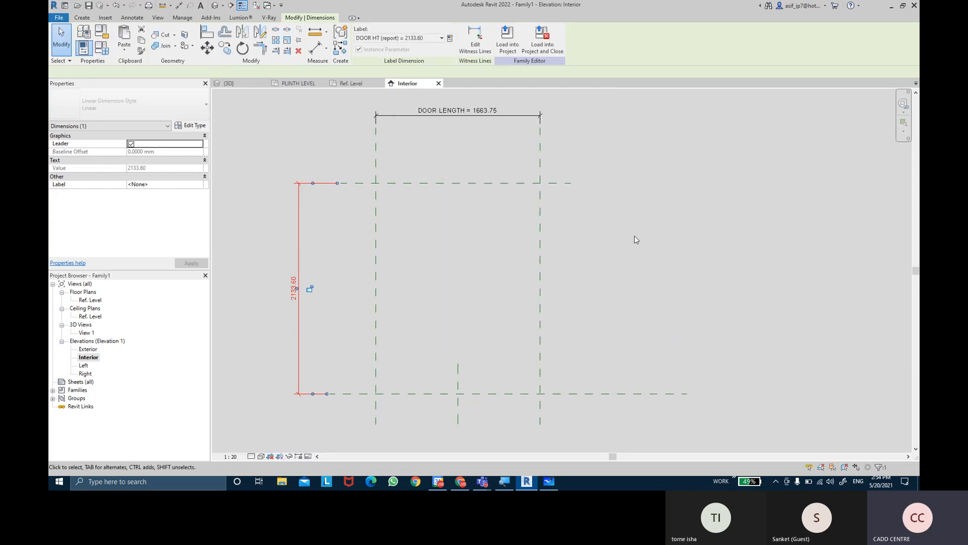
{"action": "left_click", "coordinate": [313, 280]}
{"action": "scroll", "coordinate": [313, 280], "scroll_direction": "up", "scroll_amount": 3}
{"action": "middle_click_drag", "start_coordinate": [292, 265], "coordinate": [308, 408]}
{"action": "scroll", "coordinate": [615, 260], "scroll_direction": "down", "scroll_amount": 3}
{"action": "middle_click_drag", "start_coordinate": [739, 348], "coordinate": [716, 242]}
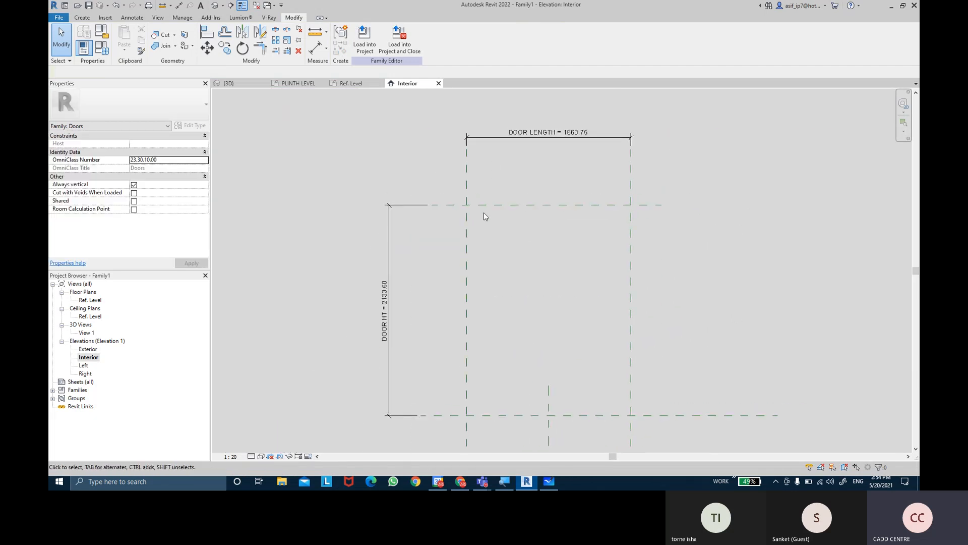
{"action": "middle_click_drag", "start_coordinate": [435, 344], "coordinate": [427, 329]}
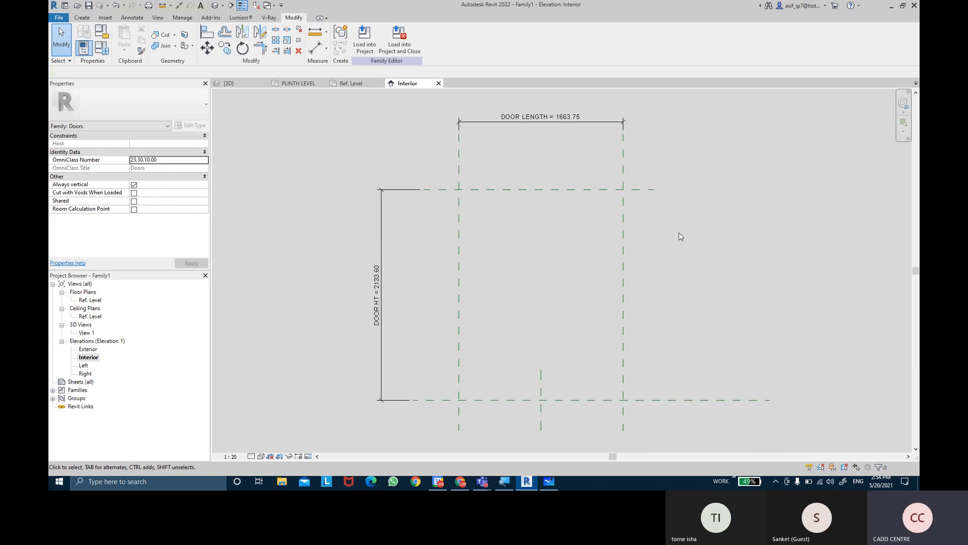
{"action": "middle_click_drag", "start_coordinate": [720, 214], "coordinate": [714, 215]}
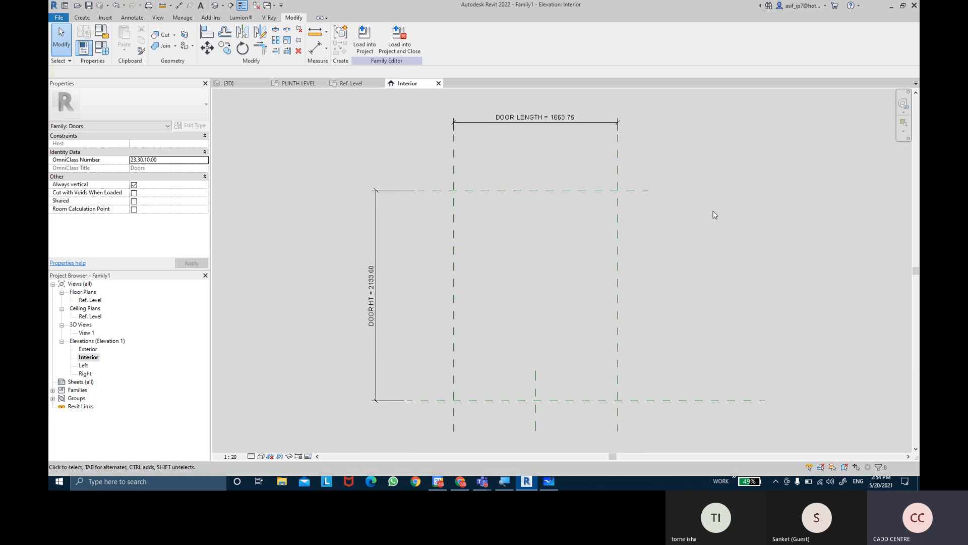
{"action": "middle_click_drag", "start_coordinate": [714, 214], "coordinate": [706, 230]}
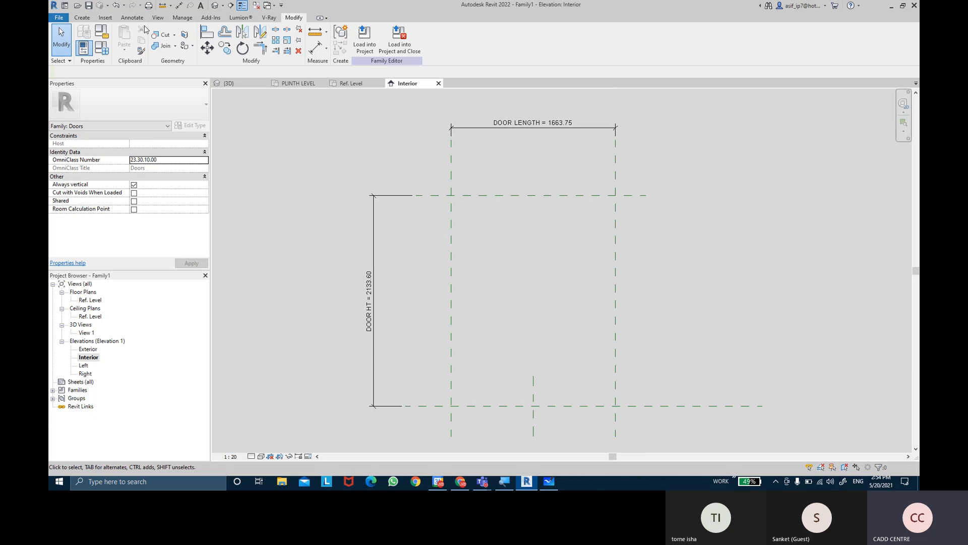
Start a solid extrusion and sketch its rectangular profile with a 1.5 offset inward from the reference planes bounding the door opening
{"action": "left_click", "coordinate": [82, 18]}
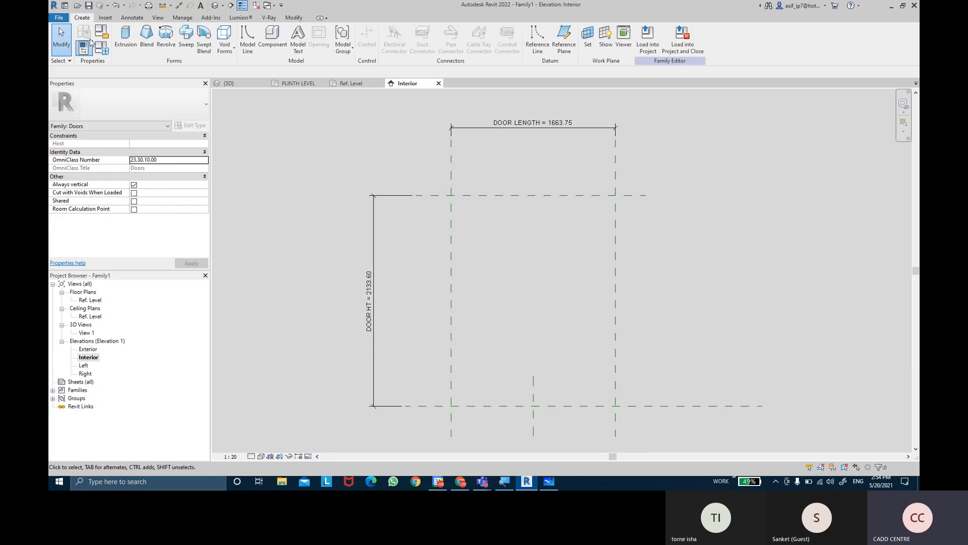
{"action": "left_click", "coordinate": [126, 46]}
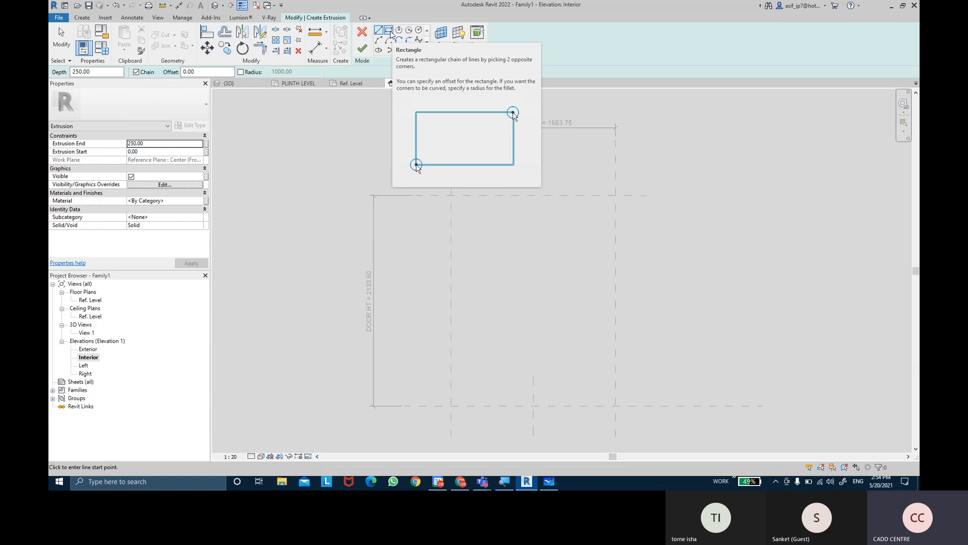
{"action": "left_click", "coordinate": [391, 34]}
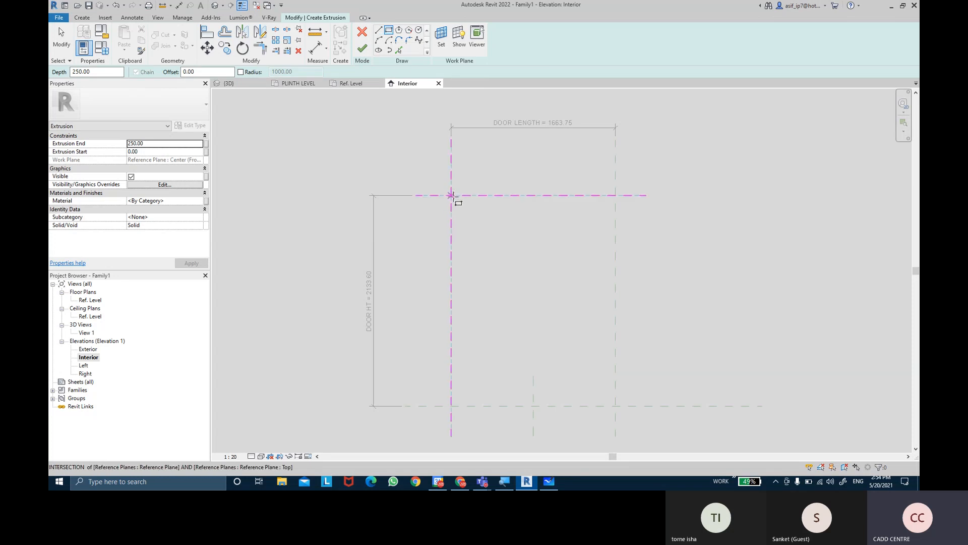
{"action": "scroll", "coordinate": [451, 196], "scroll_direction": "up", "scroll_amount": 3}
{"action": "scroll", "coordinate": [446, 200], "scroll_direction": "up", "scroll_amount": 5}
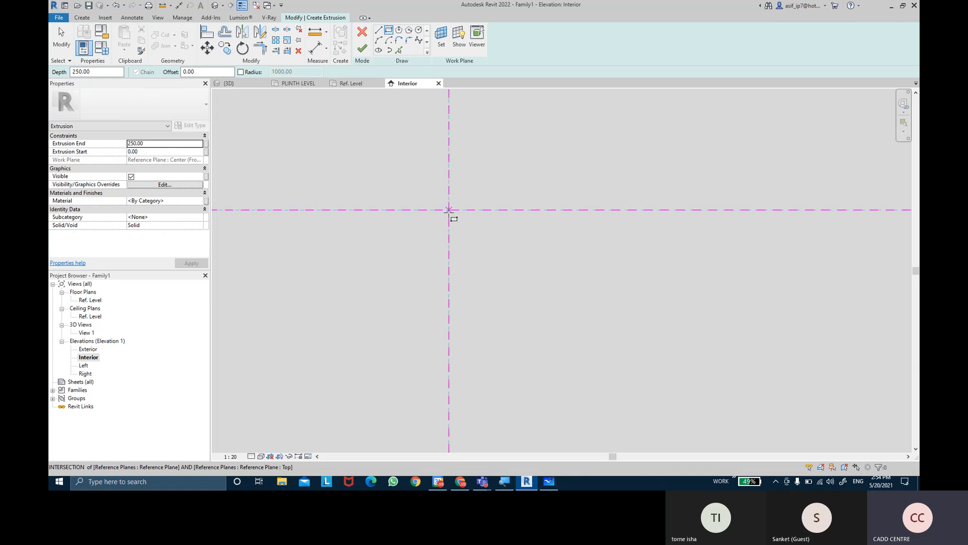
{"action": "left_click", "coordinate": [278, 85]}
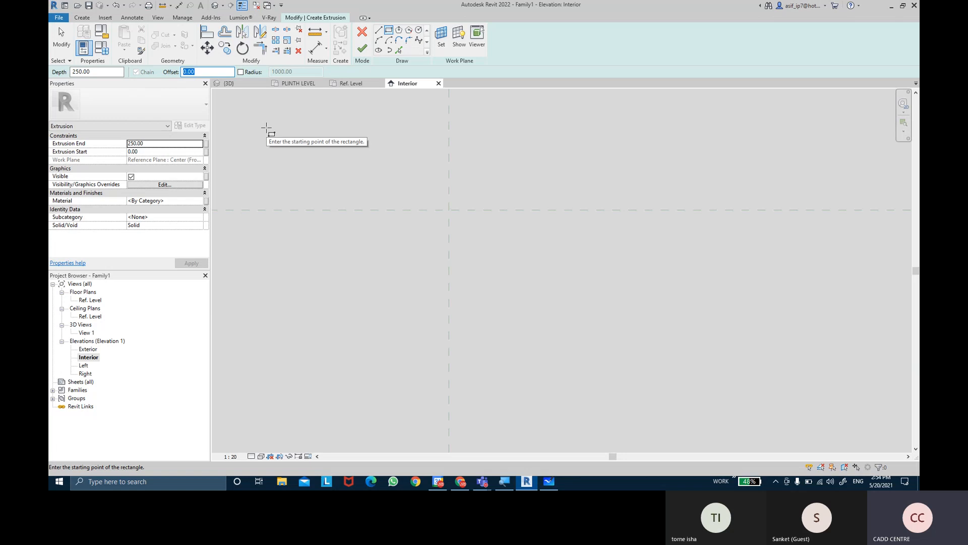
{"action": "type", "text": "1.50"}
{"action": "left_click", "coordinate": [449, 209]}
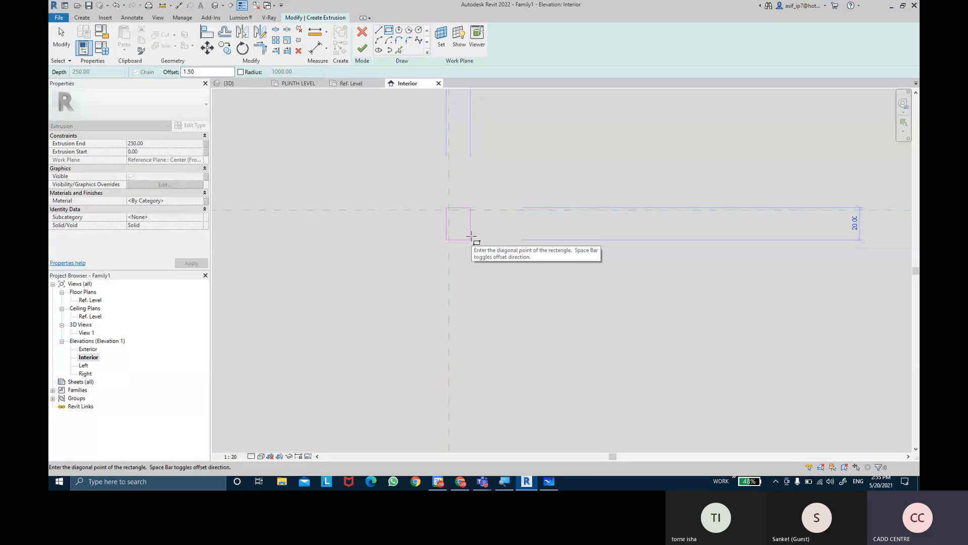
{"action": "scroll", "coordinate": [472, 236], "scroll_direction": "up", "scroll_amount": 3}
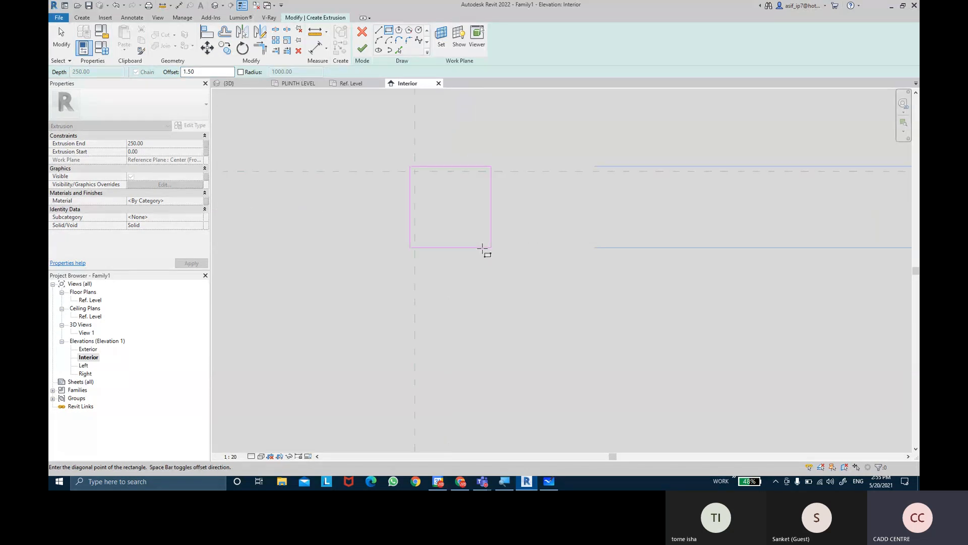
{"action": "scroll", "coordinate": [482, 248], "scroll_direction": "down", "scroll_amount": 4}
{"action": "middle_click_drag", "start_coordinate": [532, 318], "coordinate": [444, 220]}
{"action": "scroll", "coordinate": [452, 227], "scroll_direction": "down", "scroll_amount": 3}
{"action": "scroll", "coordinate": [497, 201], "scroll_direction": "up", "scroll_amount": 6}
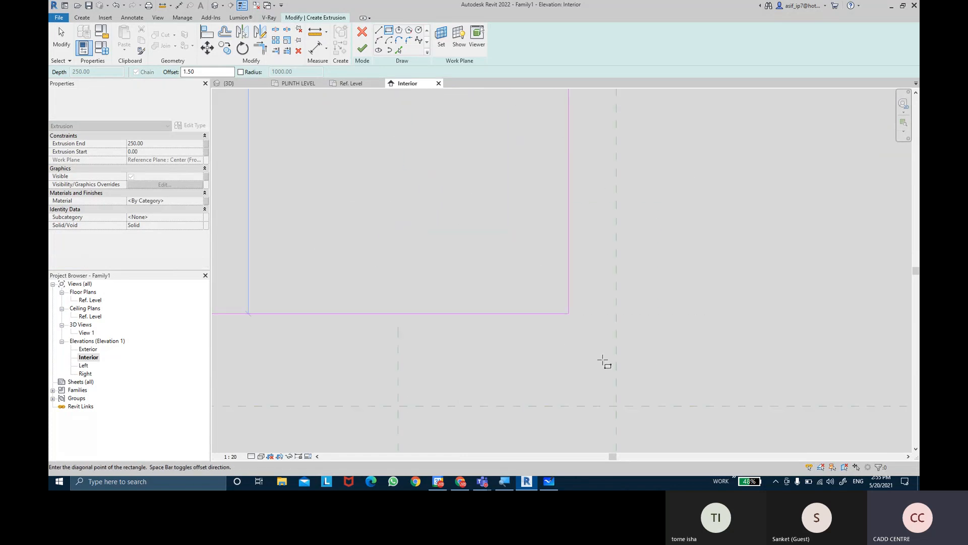
{"action": "scroll", "coordinate": [587, 340], "scroll_direction": "up", "scroll_amount": 2}
{"action": "scroll", "coordinate": [590, 387], "scroll_direction": "up", "scroll_amount": 3}
{"action": "scroll", "coordinate": [593, 388], "scroll_direction": "up", "scroll_amount": 1}
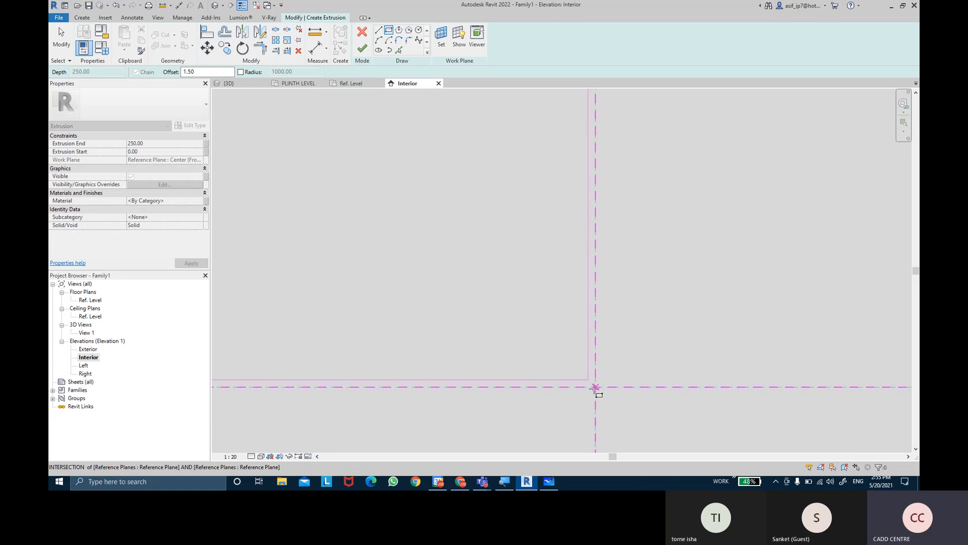
{"action": "left_click", "coordinate": [595, 387]}
{"action": "scroll", "coordinate": [653, 284], "scroll_direction": "down", "scroll_amount": 2}
{"action": "key", "text": "Escape"}
{"action": "key", "text": "Escape"}
Add an aligned dimension between the opening's left reference plane and the left line of the extrusion sketch
{"action": "scroll", "coordinate": [511, 250], "scroll_direction": "down", "scroll_amount": 3}
{"action": "middle_click_drag", "start_coordinate": [413, 207], "coordinate": [504, 388]}
{"action": "scroll", "coordinate": [402, 128], "scroll_direction": "up", "scroll_amount": 6}
{"action": "scroll", "coordinate": [404, 298], "scroll_direction": "up", "scroll_amount": 5}
{"action": "key", "text": "ctrl"}
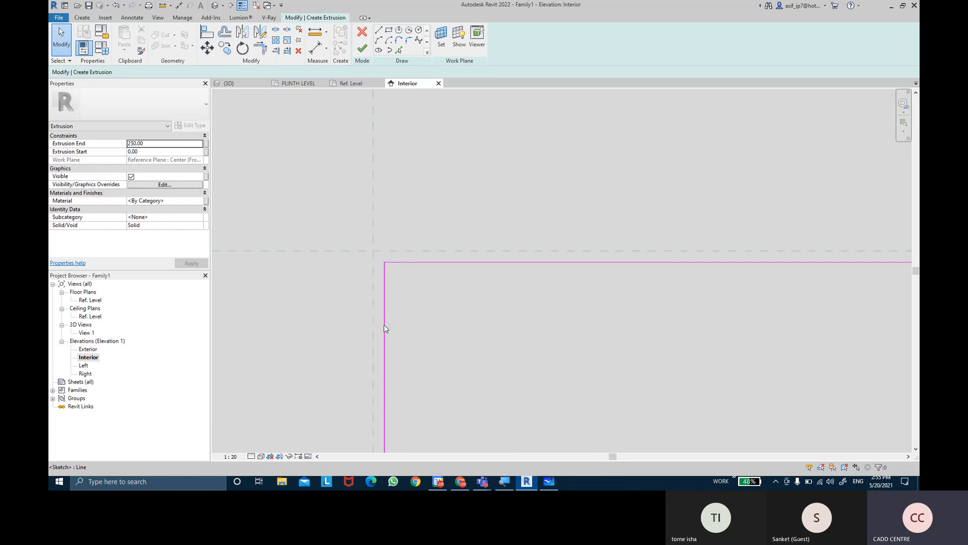
{"action": "middle_click_drag", "start_coordinate": [424, 322], "coordinate": [420, 295]}
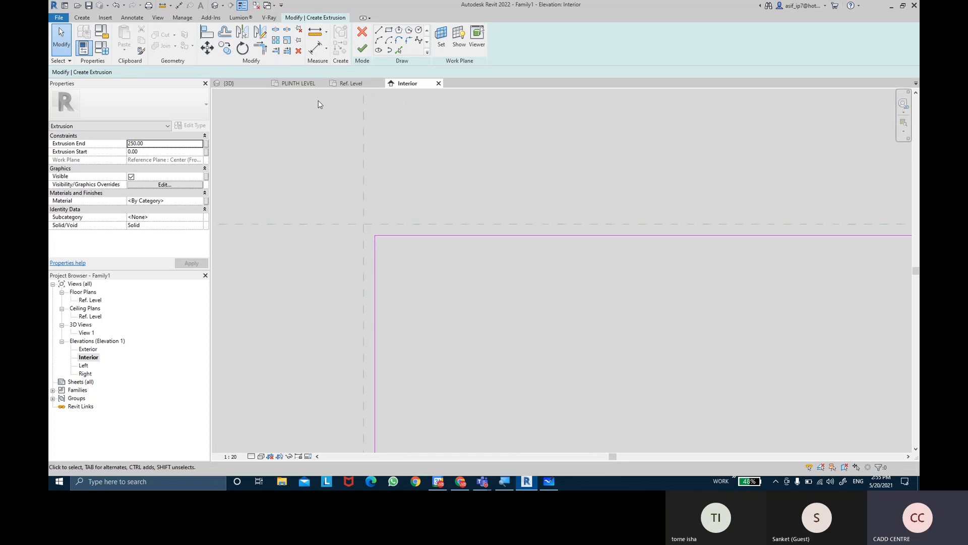
{"action": "left_click", "coordinate": [310, 56]}
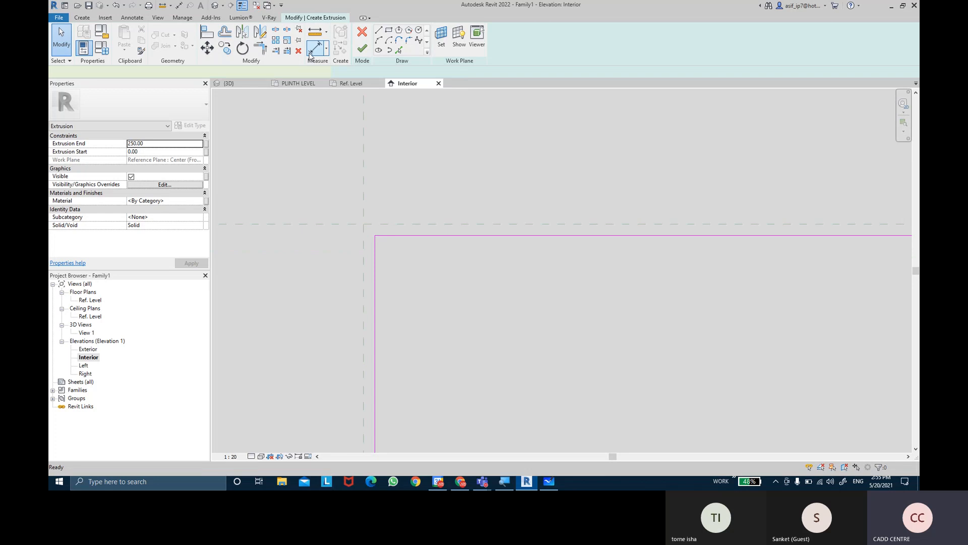
{"action": "left_click", "coordinate": [363, 295]}
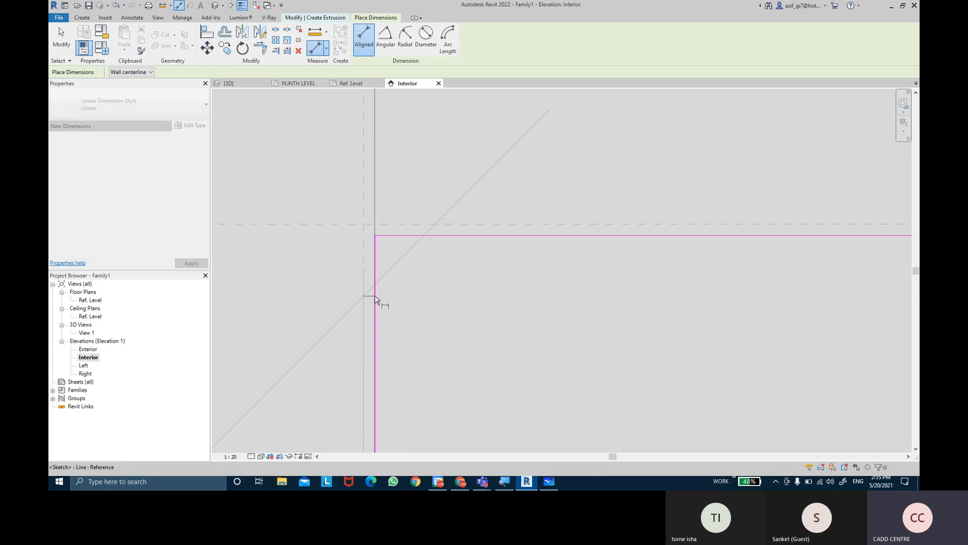
{"action": "left_click", "coordinate": [375, 296]}
{"action": "scroll", "coordinate": [432, 349], "scroll_direction": "down", "scroll_amount": 3}
{"action": "left_click", "coordinate": [432, 349]}
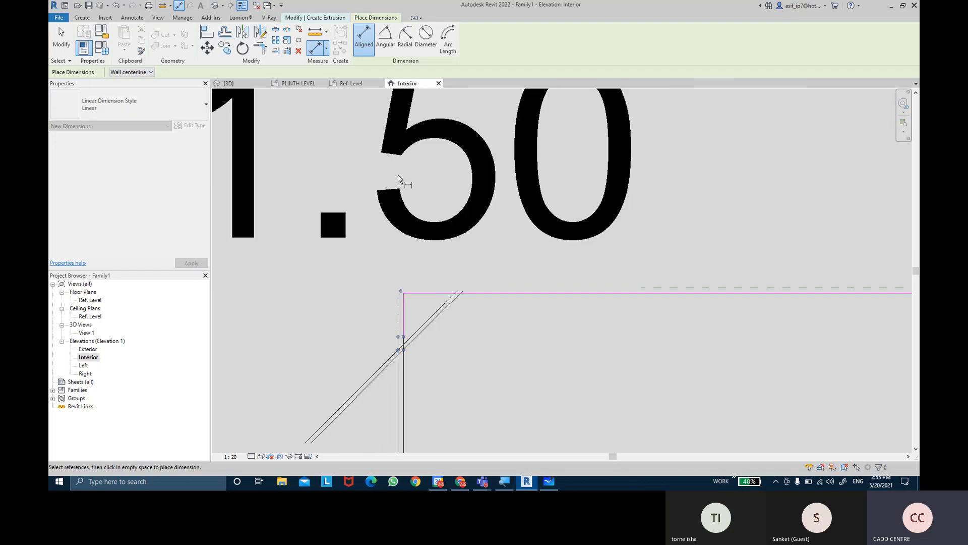
Set the Interior elevation's view scale to 1:1
{"action": "left_click", "coordinate": [247, 456]}
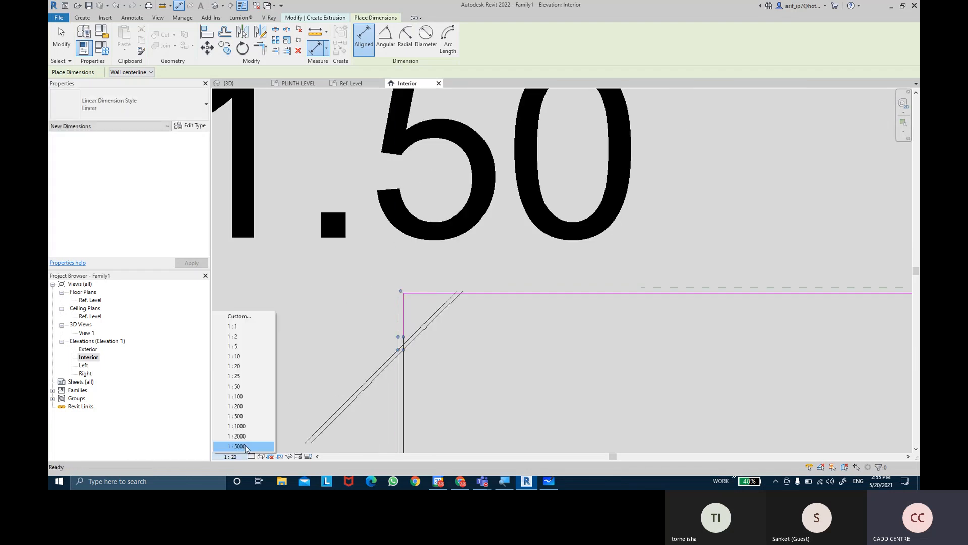
{"action": "left_click", "coordinate": [248, 326]}
{"action": "scroll", "coordinate": [437, 294], "scroll_direction": "up", "scroll_amount": 3}
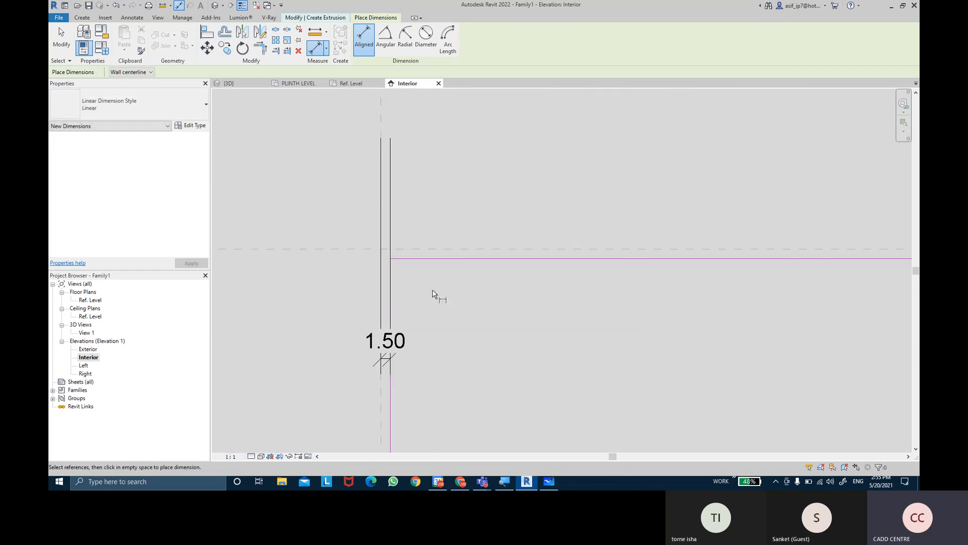
{"action": "key", "text": "Escape"}
Add an aligned dimension between the top reference plane and the upper line of the extrusion sketch
{"action": "middle_click_drag", "start_coordinate": [447, 279], "coordinate": [434, 242]}
{"action": "key", "text": "d"}
{"action": "key", "text": "i"}
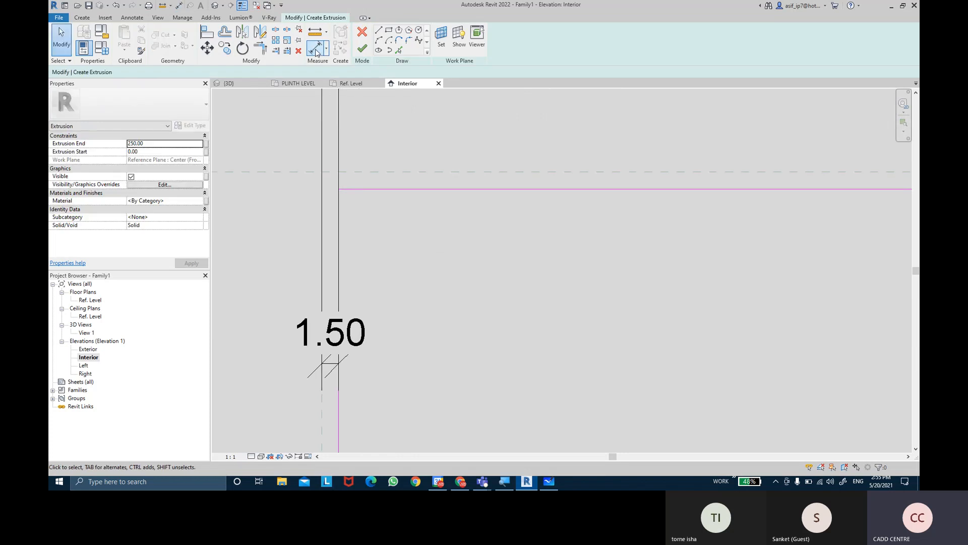
{"action": "left_click", "coordinate": [577, 175]}
{"action": "left_click", "coordinate": [576, 193]}
{"action": "left_click", "coordinate": [583, 277]}
Add an aligned dimension between the opening's right reference plane and the right line of the extrusion sketch
{"action": "scroll", "coordinate": [583, 277], "scroll_direction": "down", "scroll_amount": 3}
{"action": "middle_click_drag", "start_coordinate": [770, 312], "coordinate": [399, 203]}
{"action": "middle_click_drag", "start_coordinate": [687, 247], "coordinate": [481, 301]}
{"action": "scroll", "coordinate": [509, 296], "scroll_direction": "down", "scroll_amount": 4}
{"action": "middle_click_drag", "start_coordinate": [827, 304], "coordinate": [589, 285]}
{"action": "middle_click_drag", "start_coordinate": [857, 303], "coordinate": [399, 261]}
{"action": "middle_click_drag", "start_coordinate": [828, 286], "coordinate": [250, 265]}
{"action": "scroll", "coordinate": [454, 174], "scroll_direction": "up", "scroll_amount": 4}
{"action": "left_click", "coordinate": [359, 259]}
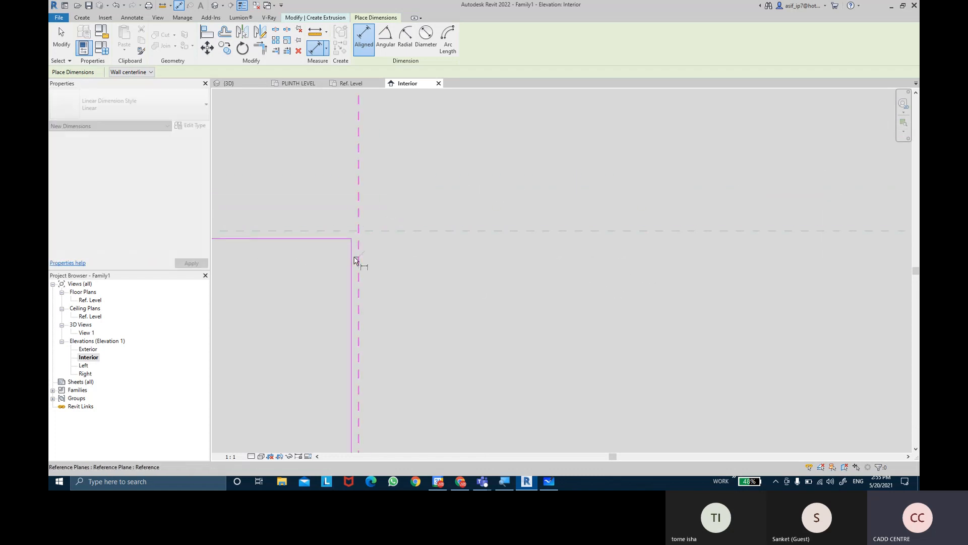
{"action": "left_click", "coordinate": [354, 259]}
{"action": "left_click", "coordinate": [302, 338]}
Add an aligned dimension between the bottom reference plane and the lower line of the extrusion sketch
{"action": "scroll", "coordinate": [300, 343], "scroll_direction": "down", "scroll_amount": 2}
{"action": "scroll", "coordinate": [298, 347], "scroll_direction": "down", "scroll_amount": 2}
{"action": "mouse_move", "coordinate": [303, 345]}
{"action": "middle_mouse_down"}
{"action": "mouse_move", "coordinate": [519, 198]}
{"action": "mouse_move", "coordinate": [545, 169]}
{"action": "middle_mouse_up"}
{"action": "scroll", "coordinate": [402, 280], "scroll_direction": "down", "scroll_amount": 2}
{"action": "scroll", "coordinate": [387, 305], "scroll_direction": "down", "scroll_amount": 2}
{"action": "middle_click_drag", "start_coordinate": [386, 306], "coordinate": [545, 106]}
{"action": "scroll", "coordinate": [366, 363], "scroll_direction": "up", "scroll_amount": 2}
{"action": "middle_click_drag", "start_coordinate": [366, 363], "coordinate": [473, 179]}
{"action": "scroll", "coordinate": [369, 298], "scroll_direction": "up", "scroll_amount": 2}
{"action": "scroll", "coordinate": [370, 272], "scroll_direction": "up", "scroll_amount": 6}
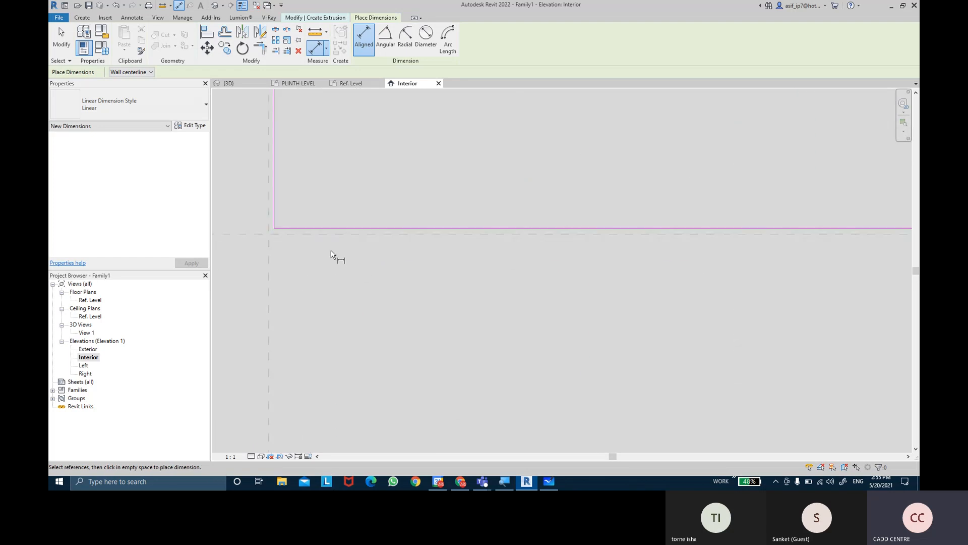
{"action": "left_click", "coordinate": [327, 234]}
{"action": "left_click", "coordinate": [328, 228]}
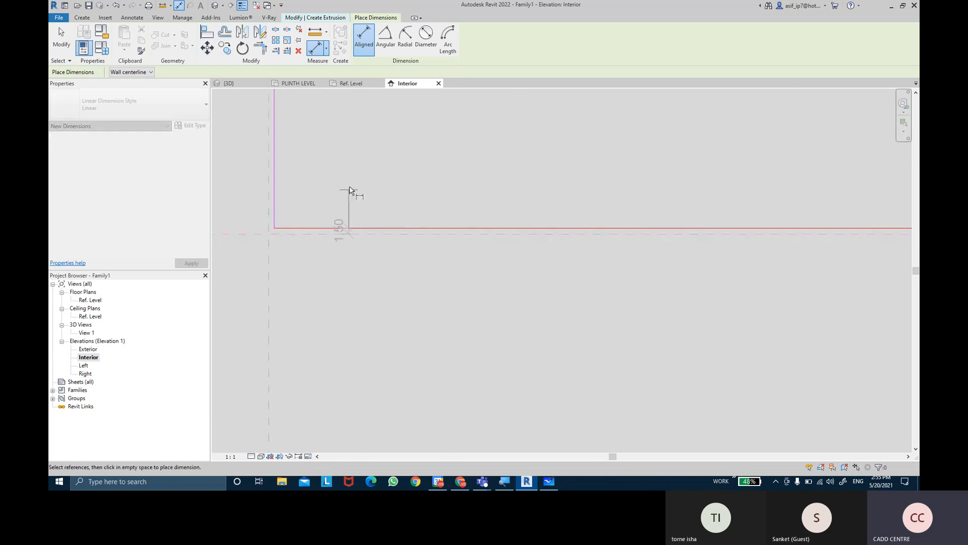
{"action": "left_click", "coordinate": [351, 191]}
{"action": "key", "text": "Escape"}
{"action": "key", "text": "Escape"}
Label the bottom gap dimension with a new family type parameter named UNDERCUTS
{"action": "scroll", "coordinate": [352, 192], "scroll_direction": "up", "scroll_amount": 2}
{"action": "middle_click_drag", "start_coordinate": [353, 191], "coordinate": [479, 220]}
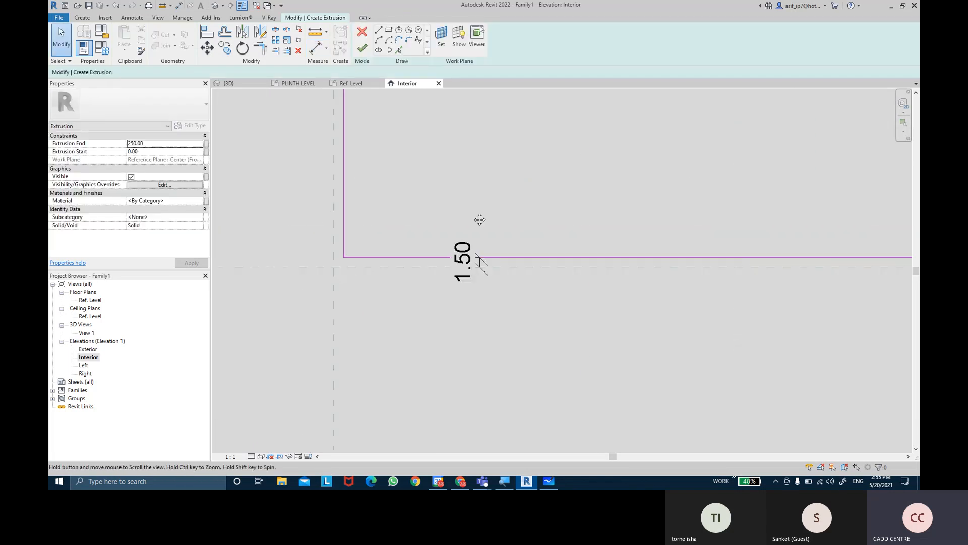
{"action": "left_click", "coordinate": [465, 260]}
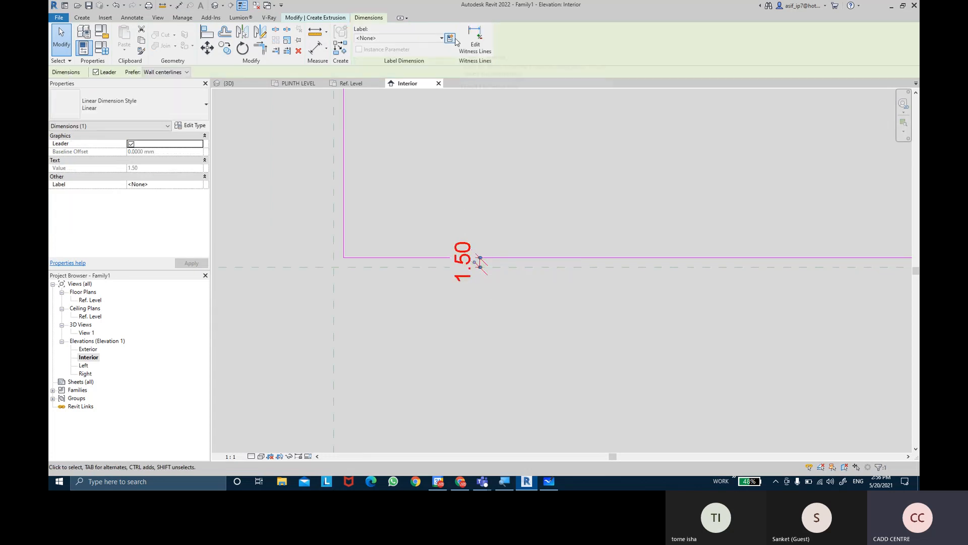
{"action": "left_click", "coordinate": [454, 39]}
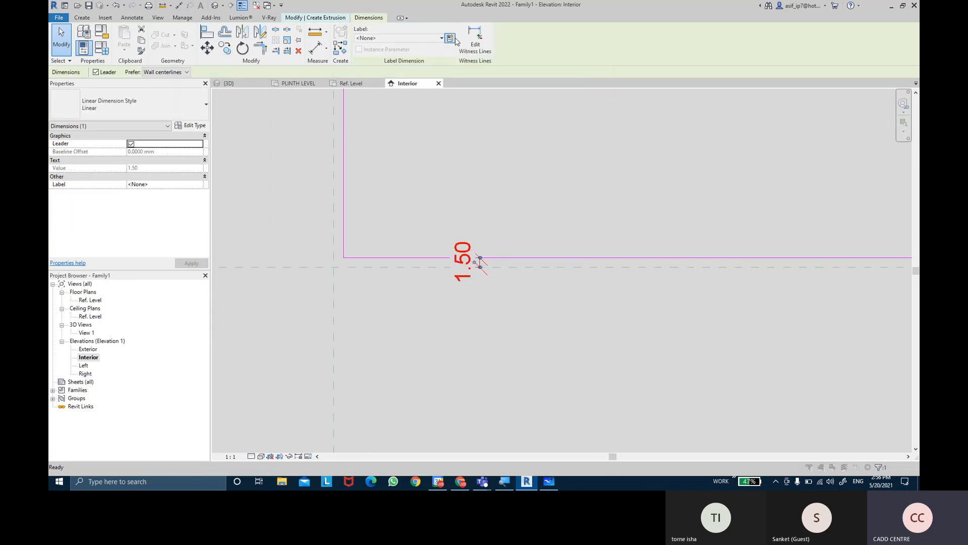
{"action": "type", "text": "UNDERCUTS"}
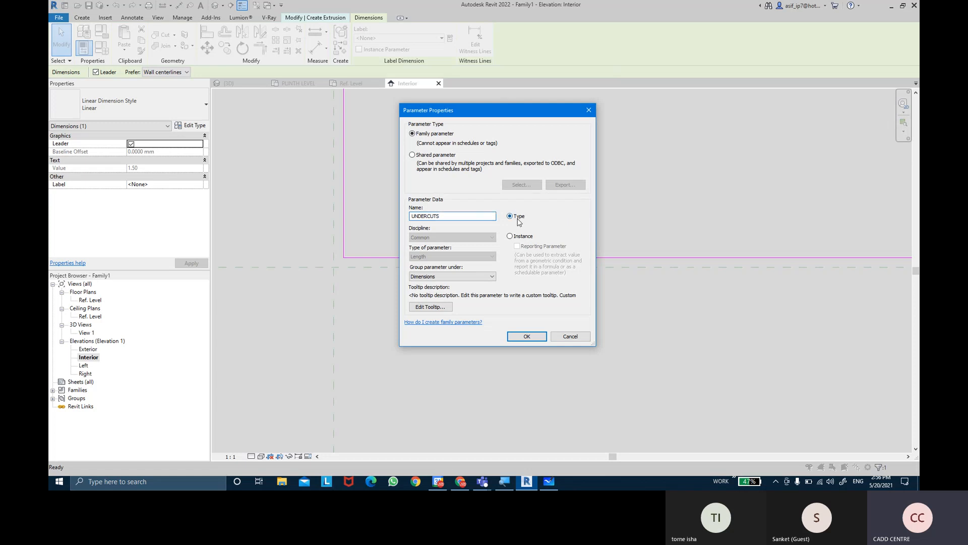
{"action": "left_click", "coordinate": [526, 336]}
Label the left, top and right gap dimensions together with a new family type parameter named SHIM
{"action": "scroll", "coordinate": [525, 336], "scroll_direction": "down", "scroll_amount": 3}
{"action": "middle_click_drag", "start_coordinate": [522, 201], "coordinate": [486, 328]}
{"action": "scroll", "coordinate": [486, 312], "scroll_direction": "down", "scroll_amount": 5}
{"action": "middle_click_drag", "start_coordinate": [499, 247], "coordinate": [474, 414]}
{"action": "scroll", "coordinate": [478, 330], "scroll_direction": "down", "scroll_amount": 6}
{"action": "middle_click_drag", "start_coordinate": [504, 311], "coordinate": [496, 429]}
{"action": "middle_click_drag", "start_coordinate": [509, 265], "coordinate": [508, 328]}
{"action": "scroll", "coordinate": [482, 214], "scroll_direction": "up", "scroll_amount": 2}
{"action": "middle_click_drag", "start_coordinate": [422, 210], "coordinate": [439, 258]}
{"action": "scroll", "coordinate": [441, 258], "scroll_direction": "up", "scroll_amount": 9}
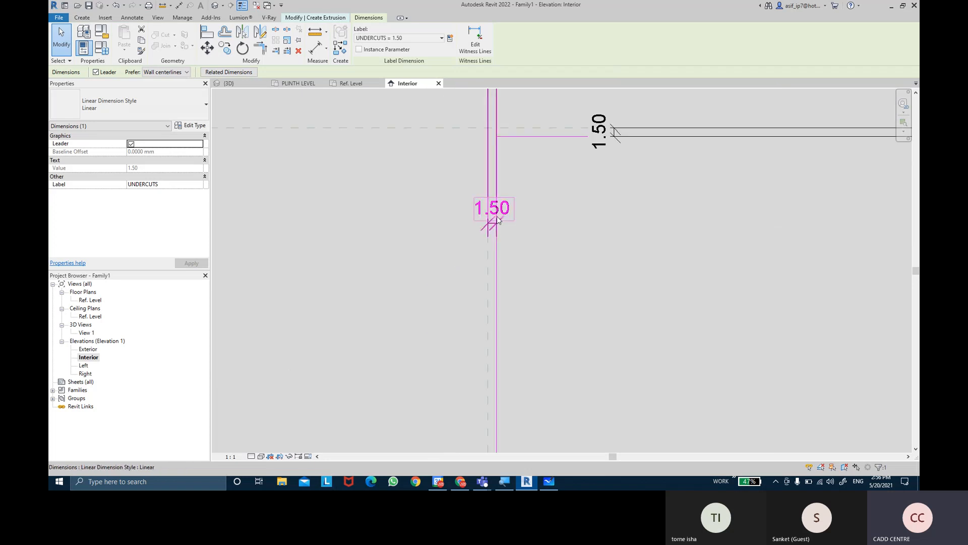
{"action": "left_click", "coordinate": [493, 223]}
{"action": "left_click", "coordinate": [615, 132], "text": "ctrl"}
{"action": "middle_click_drag", "start_coordinate": [710, 255], "coordinate": [476, 263]}
{"action": "scroll", "coordinate": [476, 264], "scroll_direction": "down", "scroll_amount": 3}
{"action": "middle_click_drag", "start_coordinate": [693, 275], "coordinate": [377, 247]}
{"action": "middle_click_drag", "start_coordinate": [798, 238], "coordinate": [364, 244]}
{"action": "scroll", "coordinate": [364, 244], "scroll_direction": "down", "scroll_amount": 8}
{"action": "scroll", "coordinate": [522, 246], "scroll_direction": "up", "scroll_amount": 5}
{"action": "scroll", "coordinate": [518, 265], "scroll_direction": "up", "scroll_amount": 8}
{"action": "left_click", "coordinate": [555, 242], "text": "ctrl"}
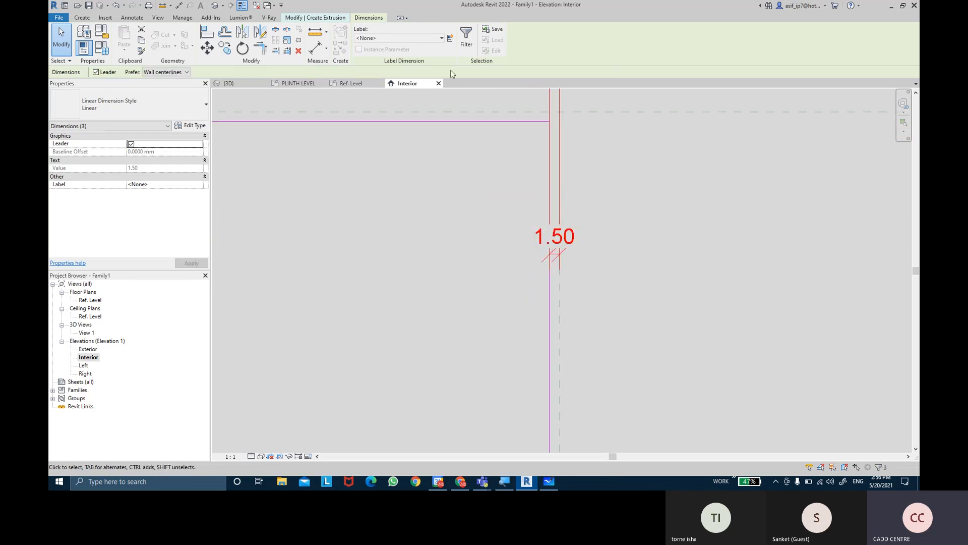
{"action": "left_click", "coordinate": [450, 39]}
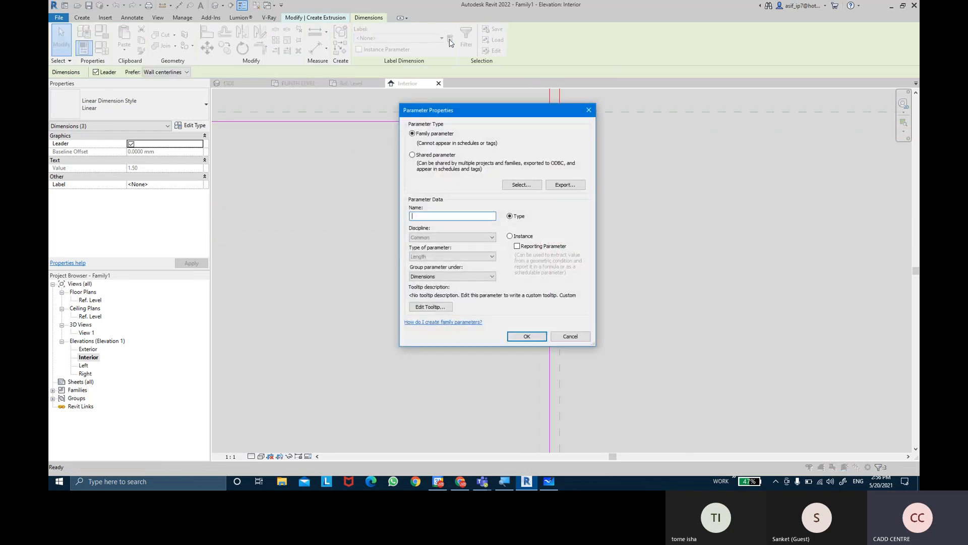
{"action": "type", "text": "SHIMSPACE"}
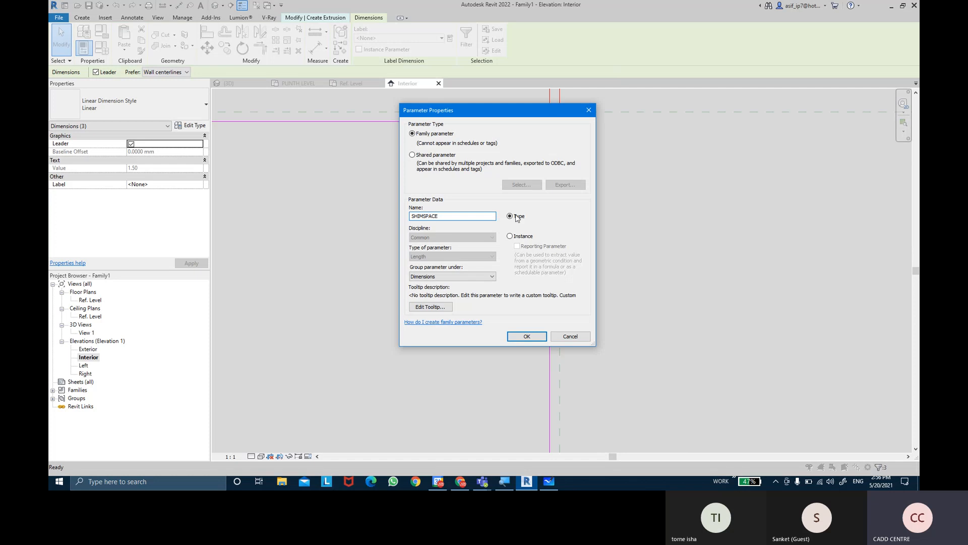
Label the selected gap dimensions with the new type parameter SHIMSPACE and finish the extrusion sketch
{"action": "left_click", "coordinate": [526, 336]}
{"action": "scroll", "coordinate": [479, 300], "scroll_direction": "down", "scroll_amount": 5}
{"action": "middle_click_drag", "start_coordinate": [391, 330], "coordinate": [505, 233]}
{"action": "scroll", "coordinate": [481, 293], "scroll_direction": "down", "scroll_amount": 3}
{"action": "scroll", "coordinate": [448, 253], "scroll_direction": "down", "scroll_amount": 2}
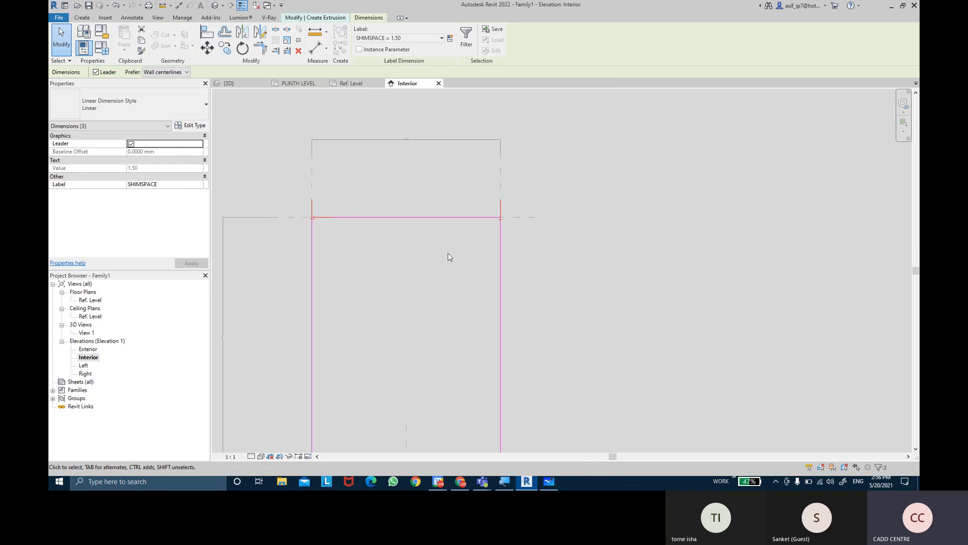
{"action": "middle_click_drag", "start_coordinate": [437, 243], "coordinate": [448, 190]}
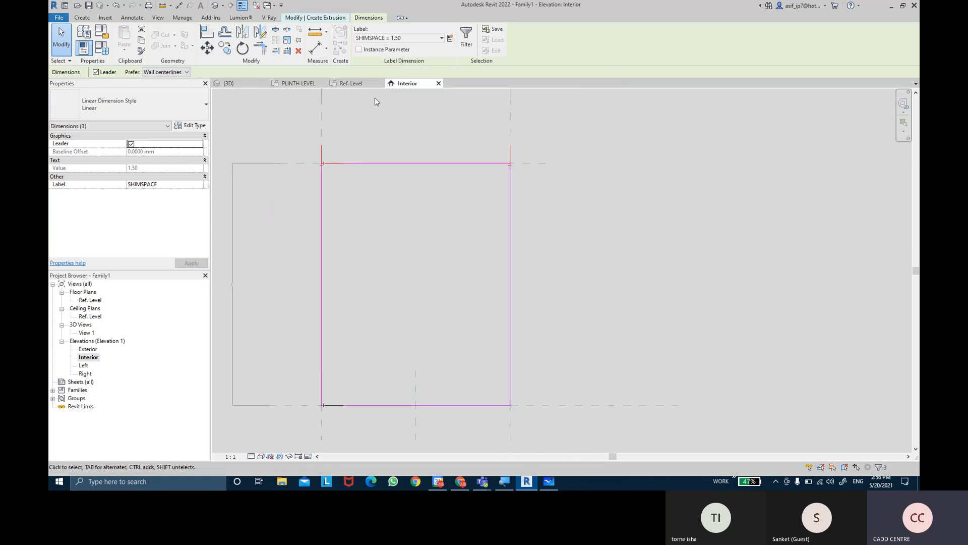
{"action": "left_click", "coordinate": [447, 186]}
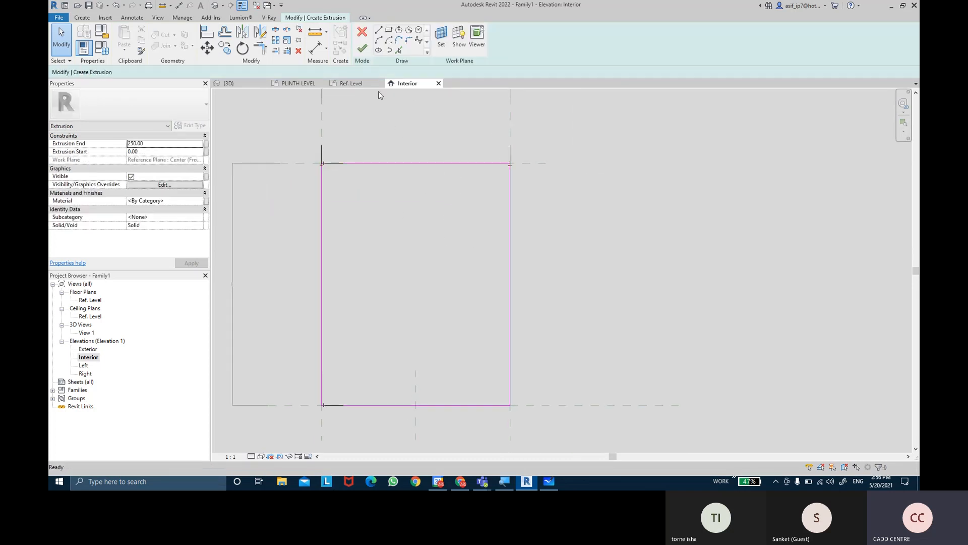
{"action": "left_click", "coordinate": [362, 48]}
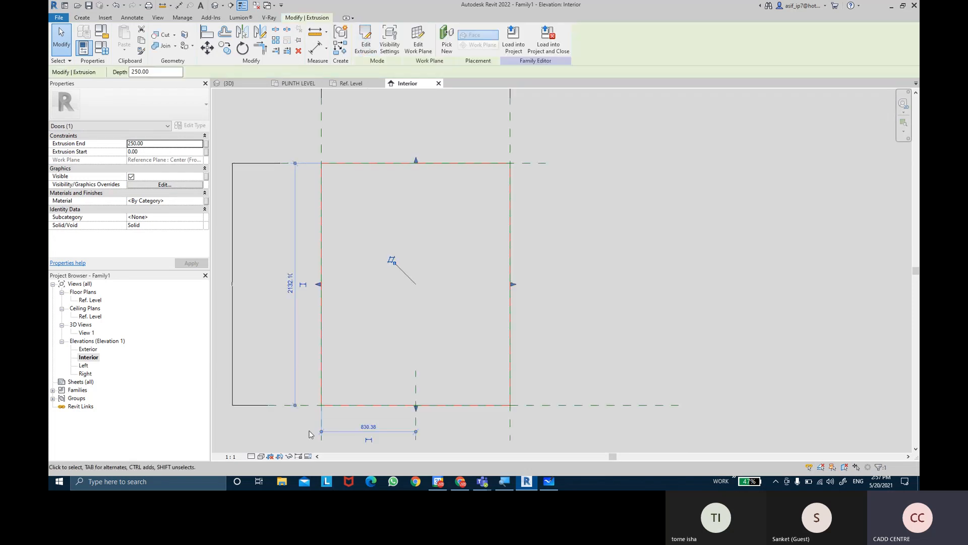
Set the visual style of the Interior elevation to Consistent Colors
{"action": "left_click", "coordinate": [261, 456]}
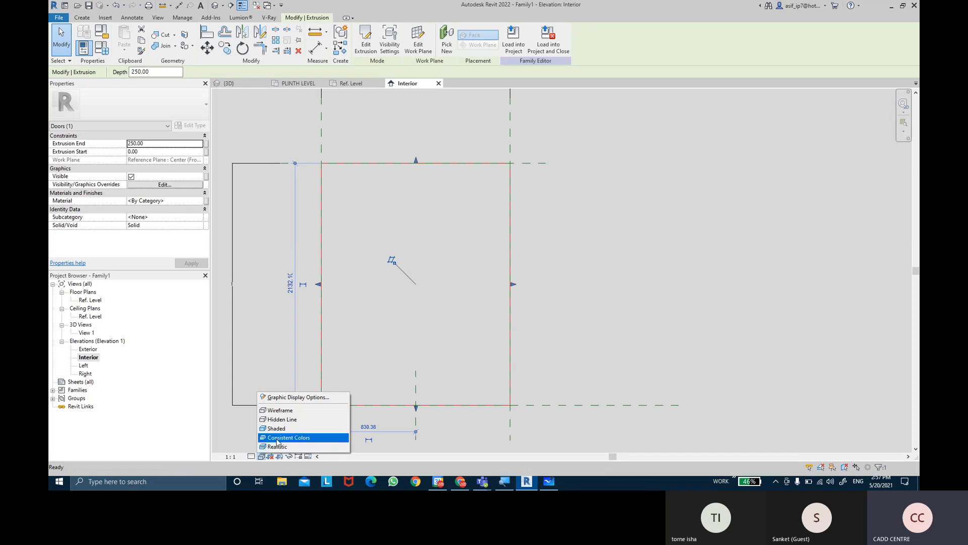
{"action": "left_click", "coordinate": [277, 438]}
{"action": "left_click", "coordinate": [580, 210]}
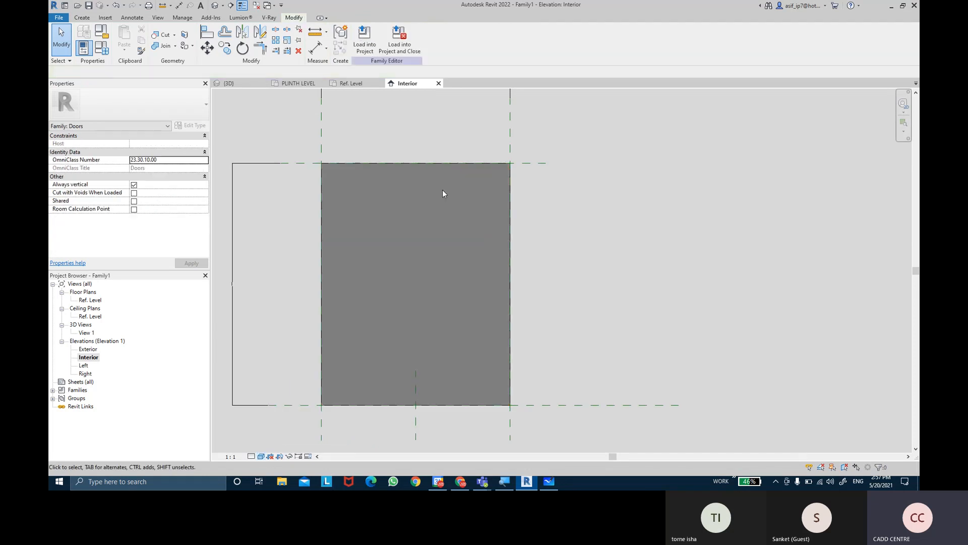
In the Ref. Level floor plan, stretch the extrusion's upper face to the upper reference plane and lock it there
{"action": "left_click", "coordinate": [394, 163]}
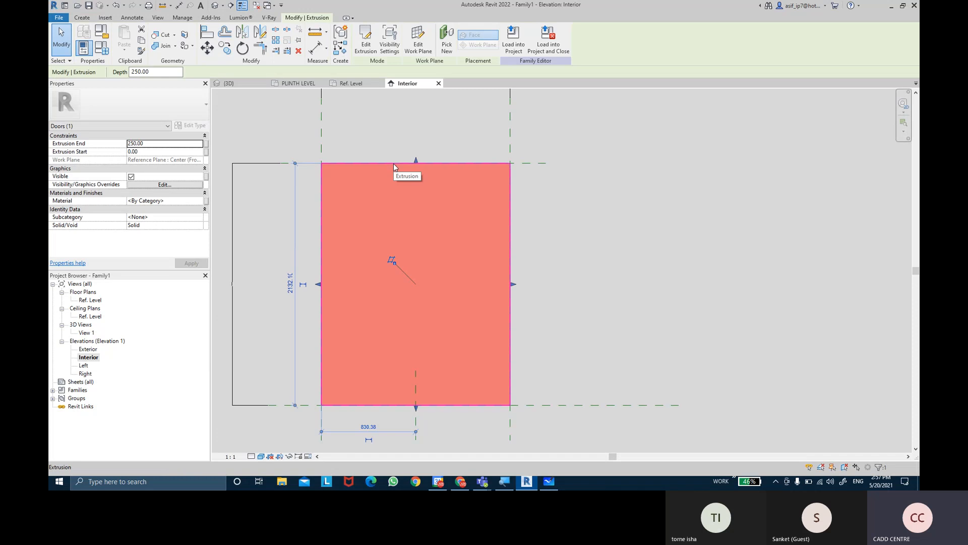
{"action": "left_click", "coordinate": [91, 301]}
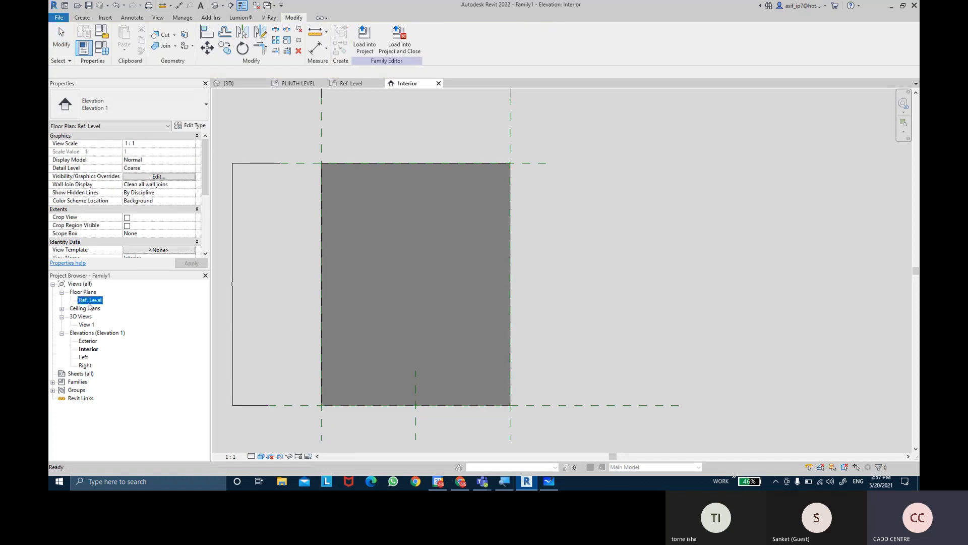
{"action": "double_click", "coordinate": [90, 300]}
{"action": "left_click", "coordinate": [421, 288]}
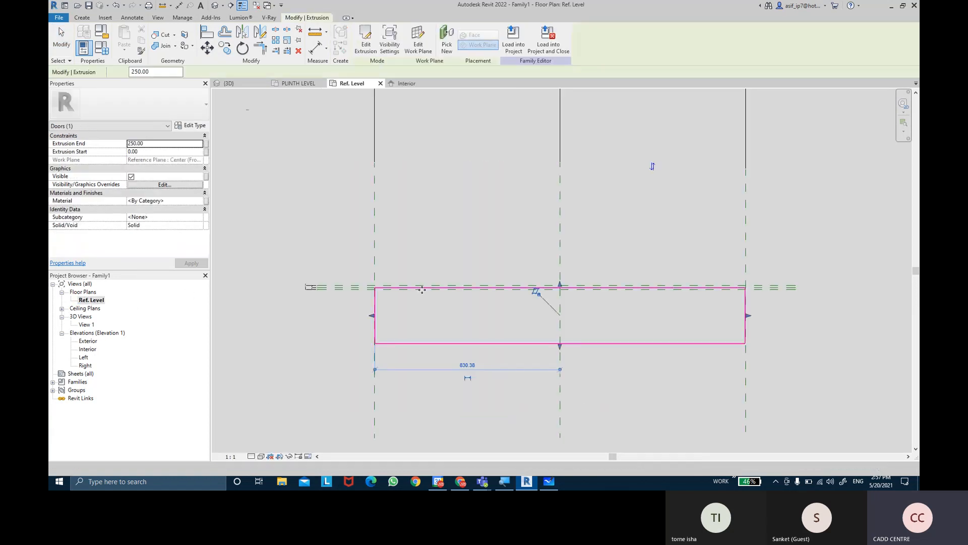
{"action": "scroll", "coordinate": [468, 295], "scroll_direction": "up", "scroll_amount": 6}
{"action": "middle_click_drag", "start_coordinate": [273, 259], "coordinate": [402, 186]}
{"action": "scroll", "coordinate": [402, 186], "scroll_direction": "up", "scroll_amount": 4}
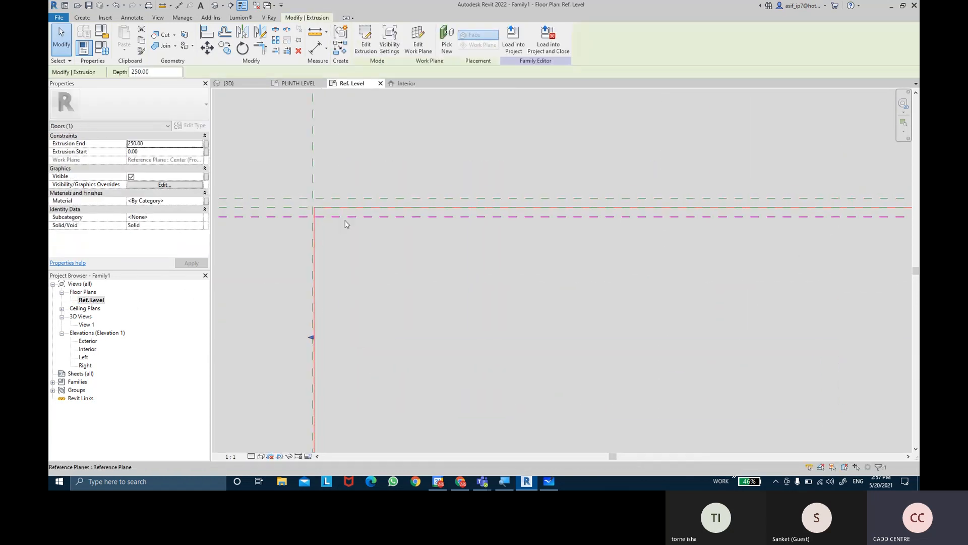
{"action": "scroll", "coordinate": [358, 219], "scroll_direction": "down", "scroll_amount": 3}
{"action": "middle_click_drag", "start_coordinate": [823, 216], "coordinate": [501, 204]}
{"action": "scroll", "coordinate": [501, 204], "scroll_direction": "up", "scroll_amount": 2}
{"action": "scroll", "coordinate": [394, 206], "scroll_direction": "up", "scroll_amount": 5}
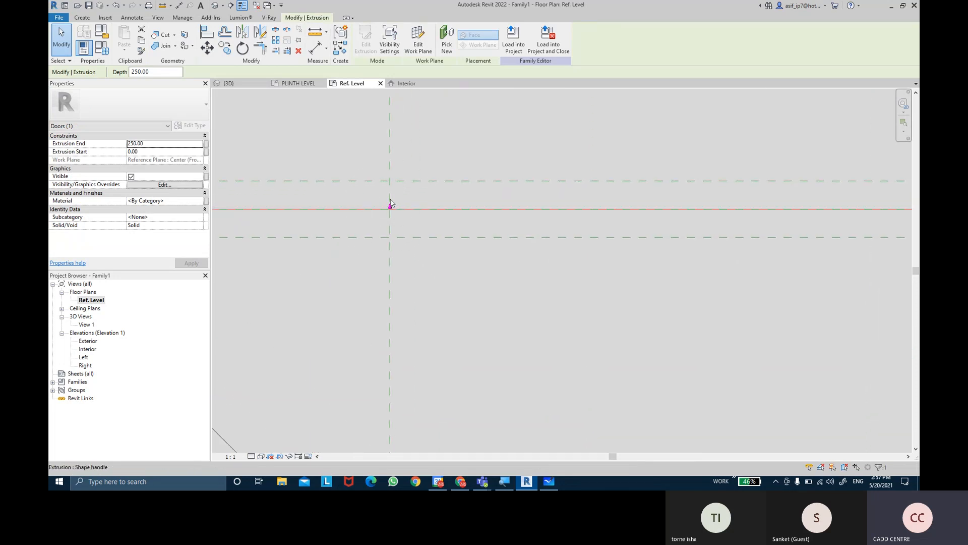
{"action": "scroll", "coordinate": [386, 210], "scroll_direction": "up", "scroll_amount": 2}
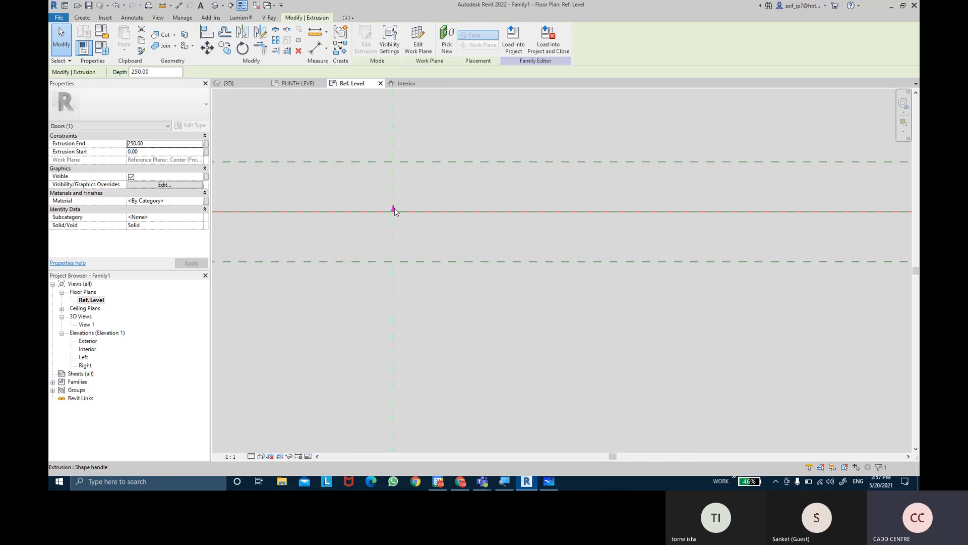
{"action": "left_click_drag", "start_coordinate": [394, 210], "coordinate": [398, 165]}
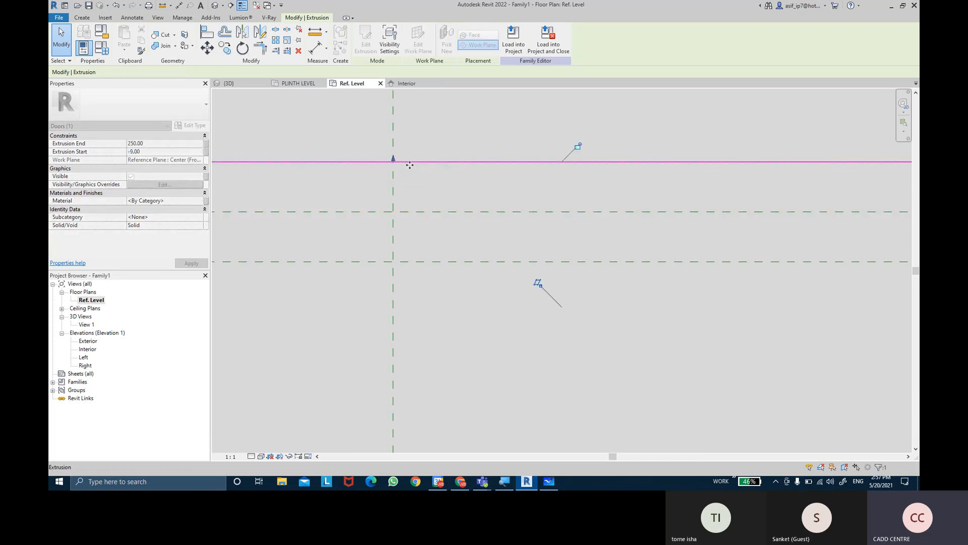
{"action": "left_click", "coordinate": [580, 145]}
Stretch the extrusion's lower face to the lower reference plane in the floor plan, giving an Extrusion End of 9.00
{"action": "scroll", "coordinate": [493, 315], "scroll_direction": "down", "scroll_amount": 3}
{"action": "middle_click_drag", "start_coordinate": [499, 314], "coordinate": [492, 165]}
{"action": "scroll", "coordinate": [459, 199], "scroll_direction": "down", "scroll_amount": 5}
{"action": "scroll", "coordinate": [461, 304], "scroll_direction": "up", "scroll_amount": 4}
{"action": "left_click_drag", "start_coordinate": [447, 337], "coordinate": [447, 175]}
{"action": "middle_click_drag", "start_coordinate": [470, 141], "coordinate": [480, 327]}
{"action": "left_click_drag", "start_coordinate": [448, 353], "coordinate": [447, 228]}
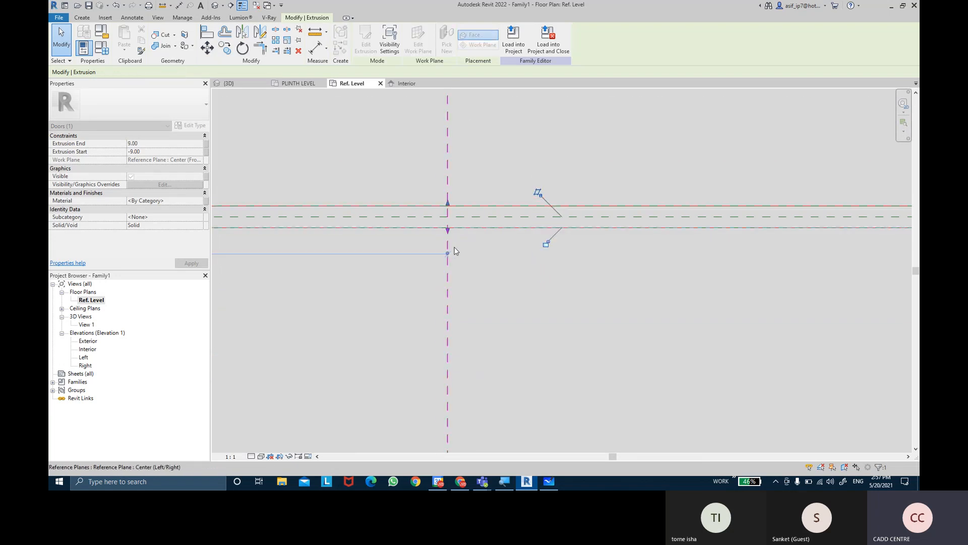
{"action": "left_click", "coordinate": [556, 292]}
Set the visual style of the Ref. Level floor plan to Consistent Colors
{"action": "scroll", "coordinate": [567, 244], "scroll_direction": "down", "scroll_amount": 5}
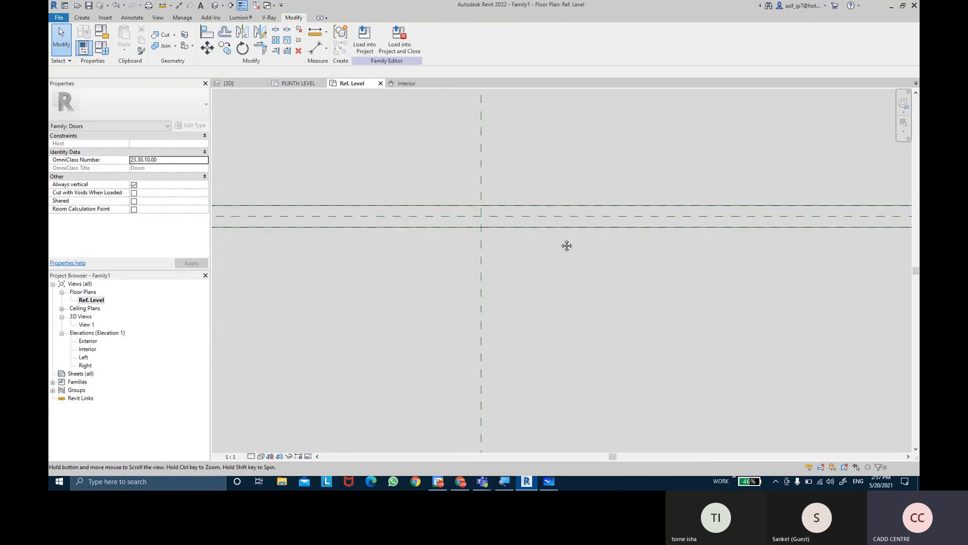
{"action": "scroll", "coordinate": [371, 268], "scroll_direction": "up", "scroll_amount": 8}
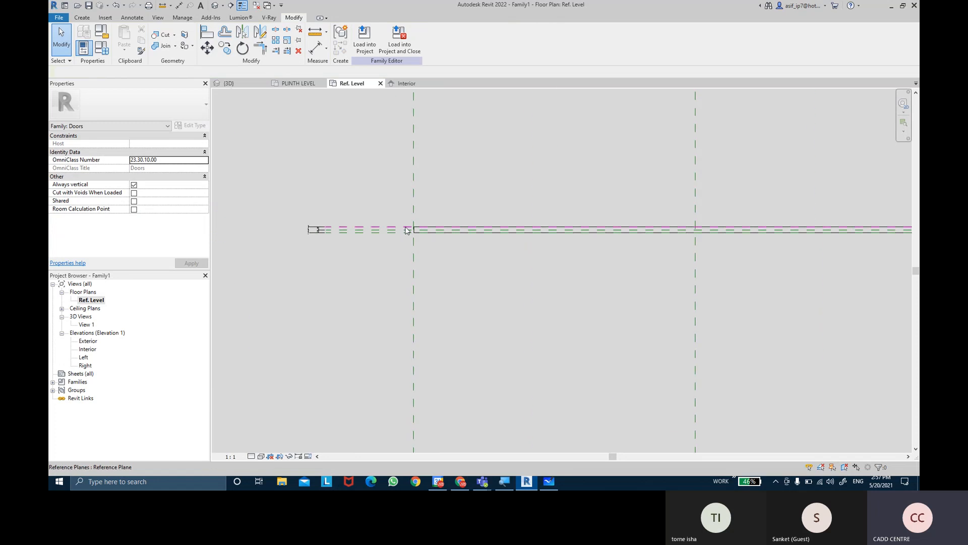
{"action": "left_click", "coordinate": [452, 224]}
{"action": "scroll", "coordinate": [492, 355], "scroll_direction": "down", "scroll_amount": 3}
{"action": "left_click", "coordinate": [556, 355]}
{"action": "middle_click_drag", "start_coordinate": [583, 358], "coordinate": [512, 331]}
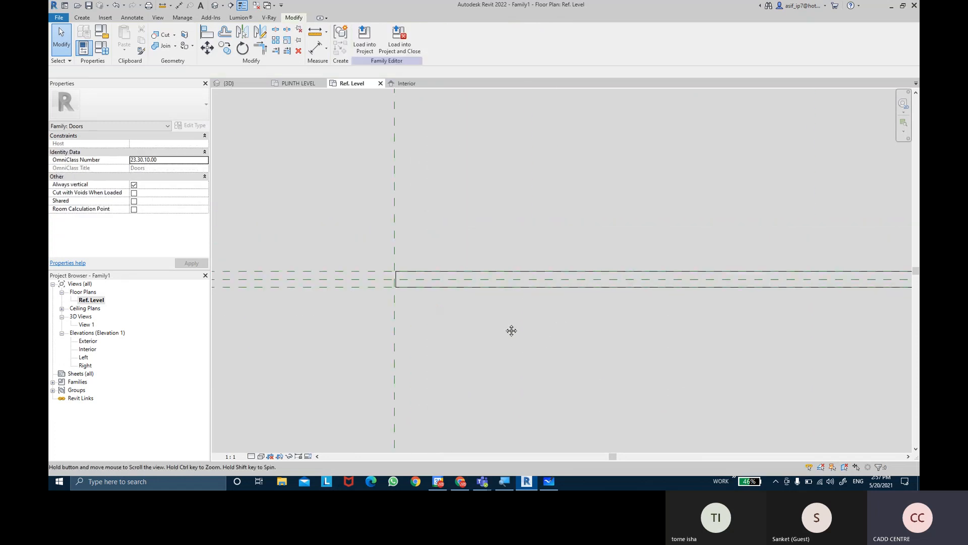
{"action": "left_click", "coordinate": [261, 456]}
{"action": "left_click", "coordinate": [274, 437]}
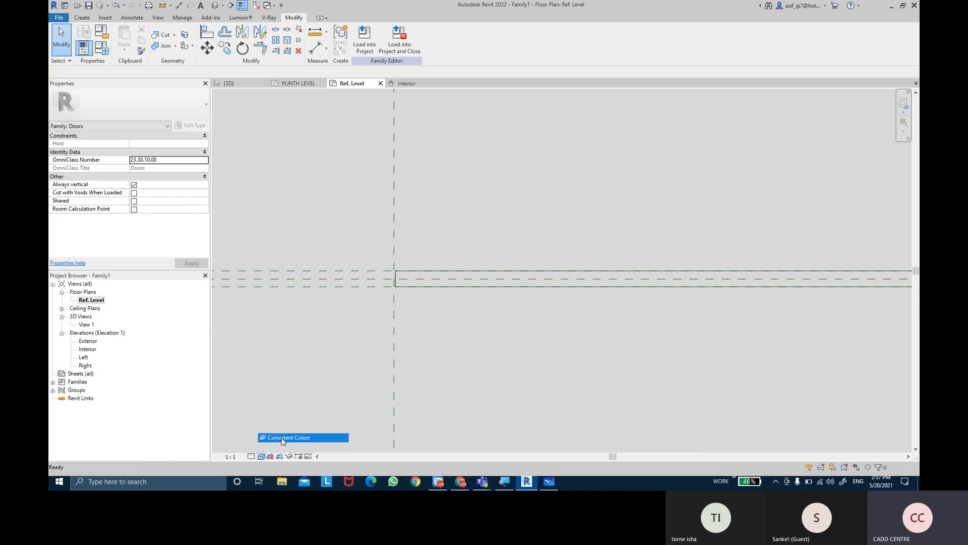
{"action": "scroll", "coordinate": [397, 291], "scroll_direction": "up", "scroll_amount": 5}
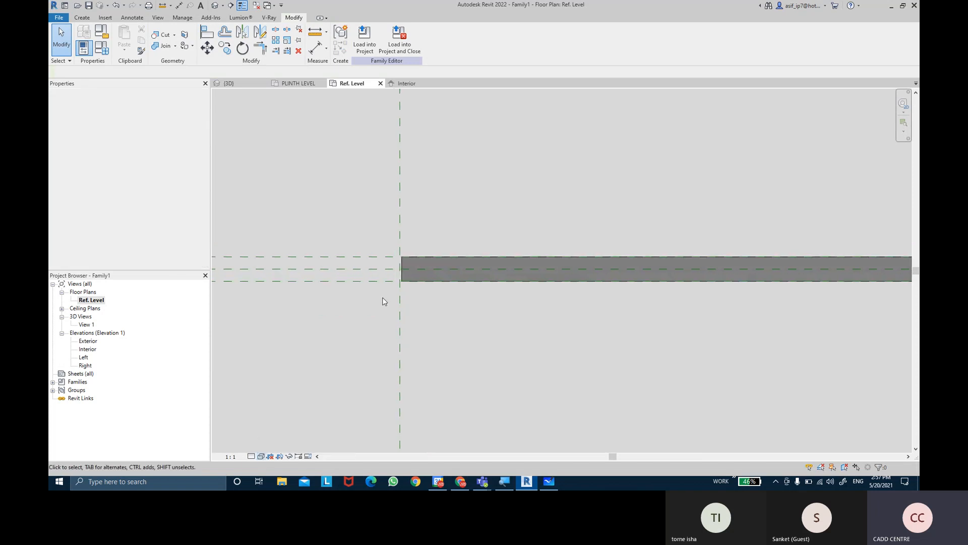
Assign the door extrusion to the Glass subcategory
{"action": "left_click", "coordinate": [396, 259]}
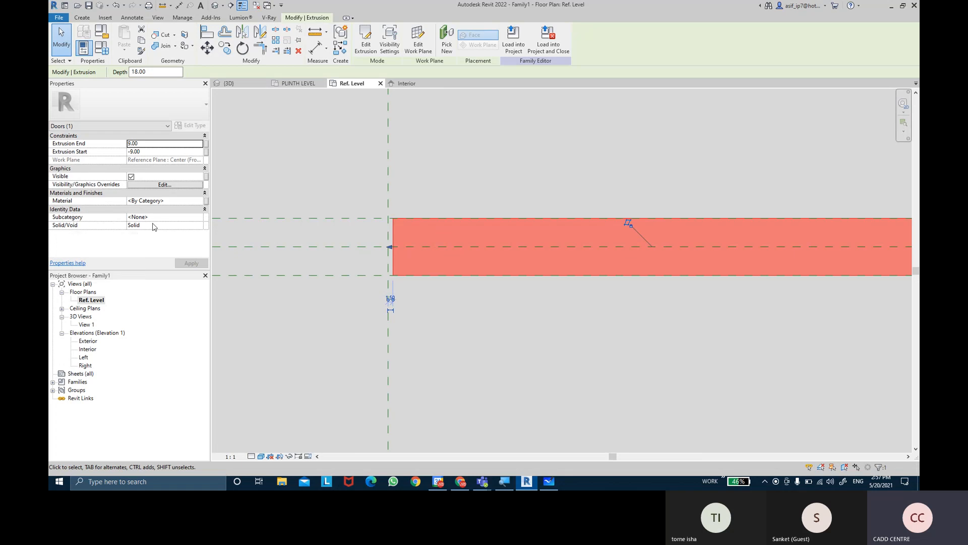
{"action": "left_click", "coordinate": [198, 218]}
{"action": "left_click", "coordinate": [199, 217]}
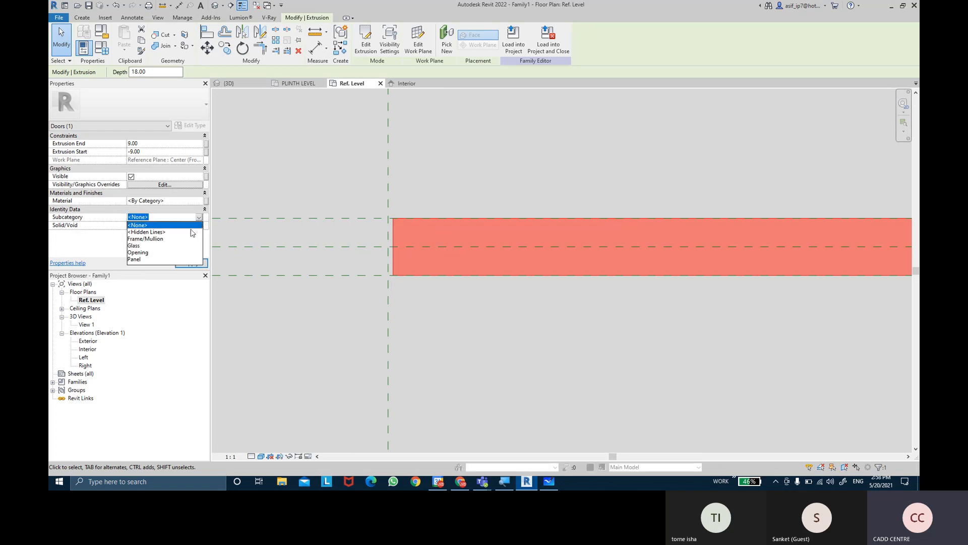
{"action": "left_click", "coordinate": [134, 245]}
{"action": "left_click", "coordinate": [137, 221]}
{"action": "left_click", "coordinate": [183, 261]}
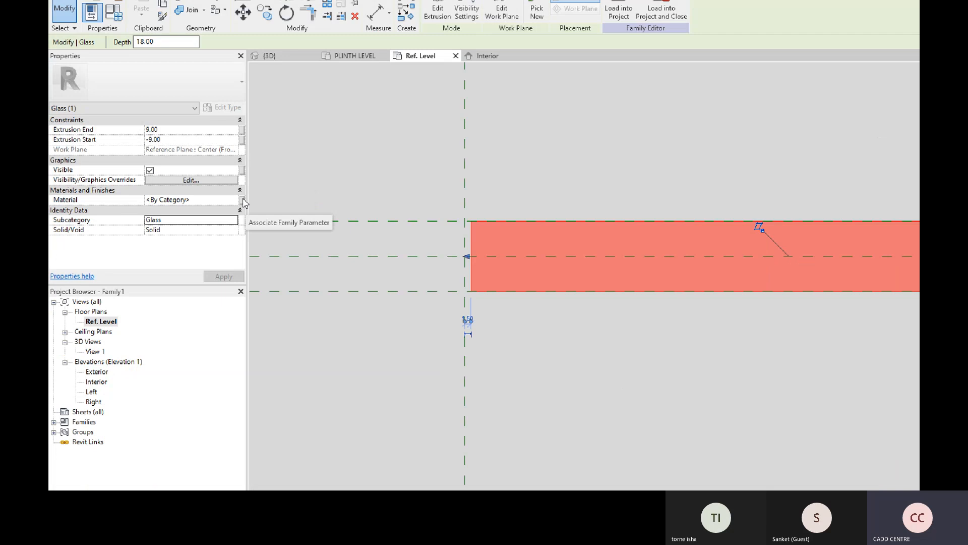
Associate the extrusion's material with a new family type parameter named SINGLE PANEL GLASS MATERIAL
{"action": "left_click", "coordinate": [426, 200]}
{"action": "left_click", "coordinate": [464, 274]}
{"action": "type", "text": "SING"}
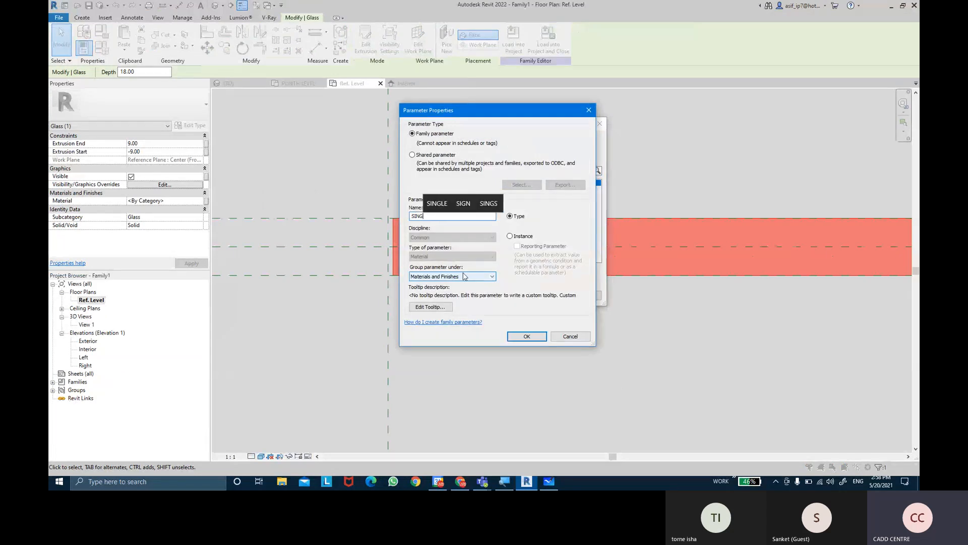
{"action": "type", "text": "LE PANL"}
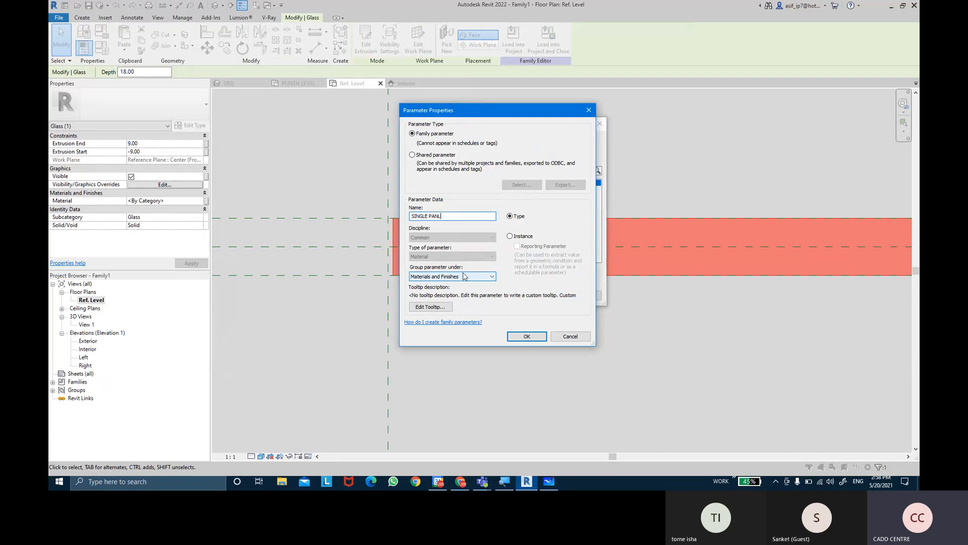
{"action": "key", "text": "BackSpace"}
{"action": "type", "text": "EL"}
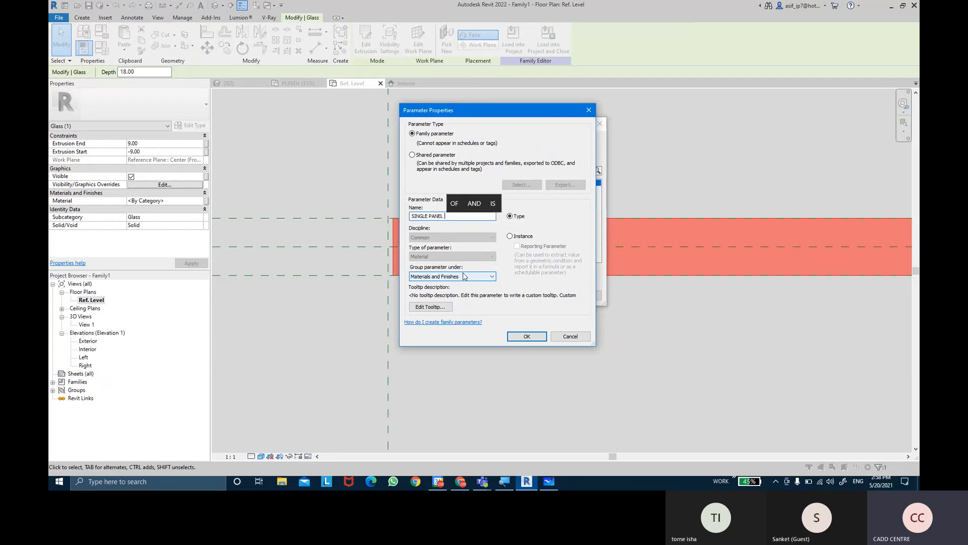
{"action": "type", "text": " GLASS"}
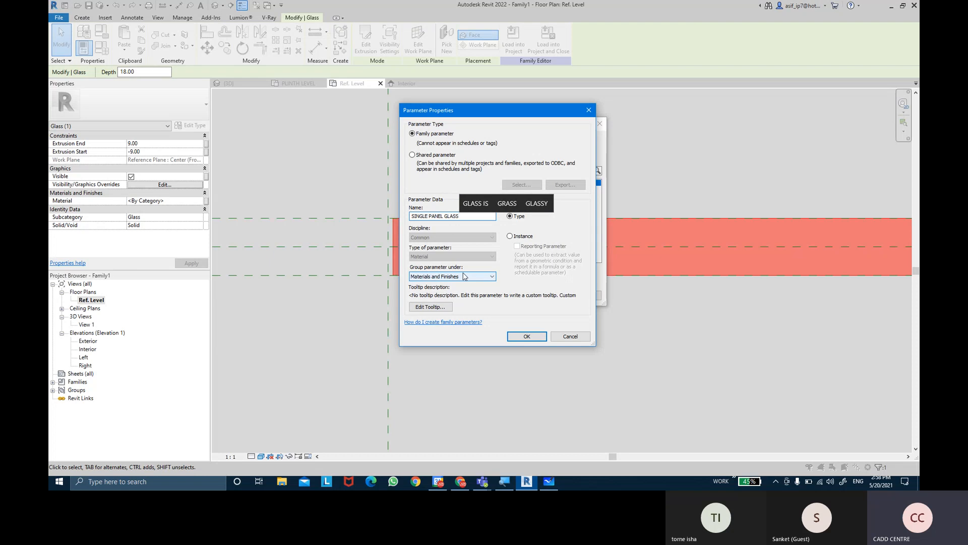
{"action": "type", "text": " MATERIAL"}
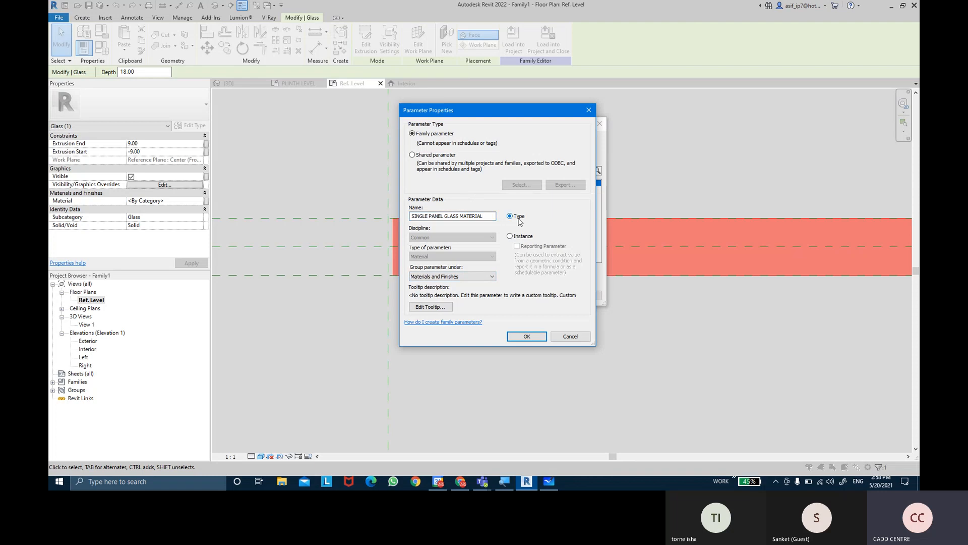
{"action": "left_click", "coordinate": [527, 334]}
{"action": "left_click", "coordinate": [547, 295]}
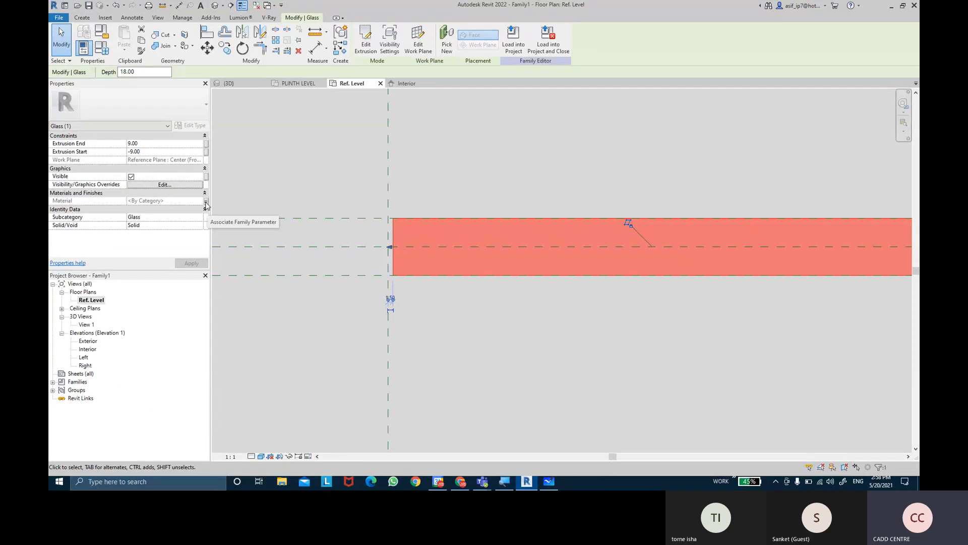
{"action": "left_click", "coordinate": [306, 177]}
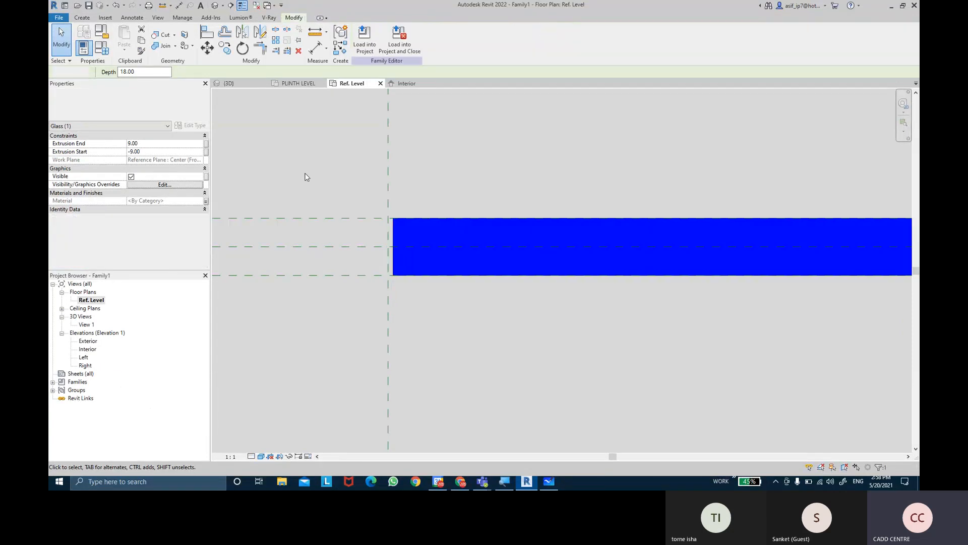
Associate the glass extrusion's Visible property with a new family type parameter named SINGLE PANEL DOOR, grouped under Visibility
{"action": "left_click", "coordinate": [393, 231]}
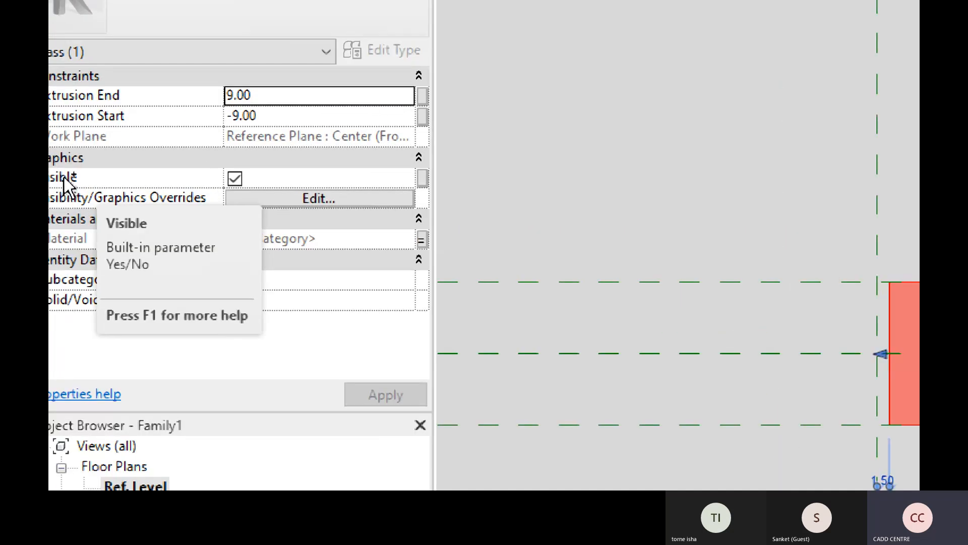
{"action": "left_click", "coordinate": [64, 177]}
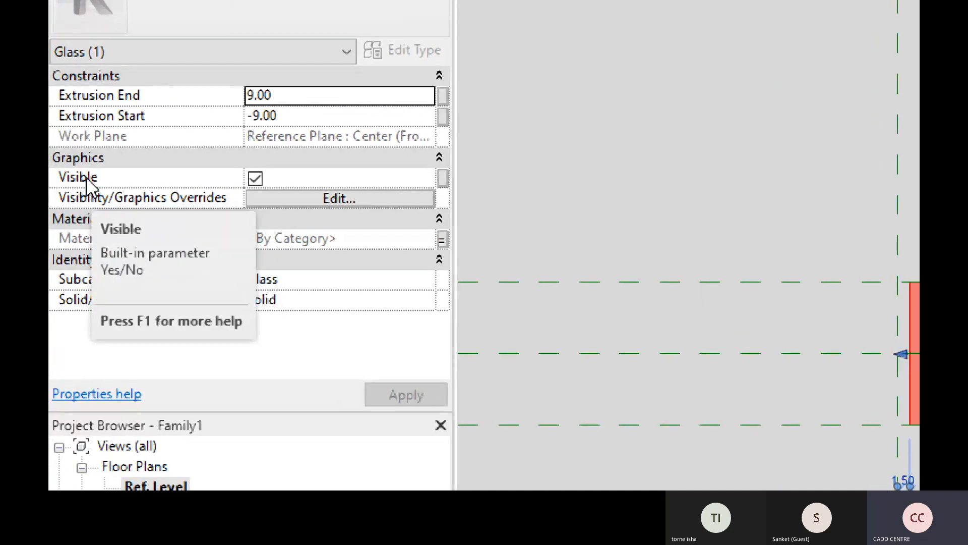
{"action": "left_click", "coordinate": [446, 176]}
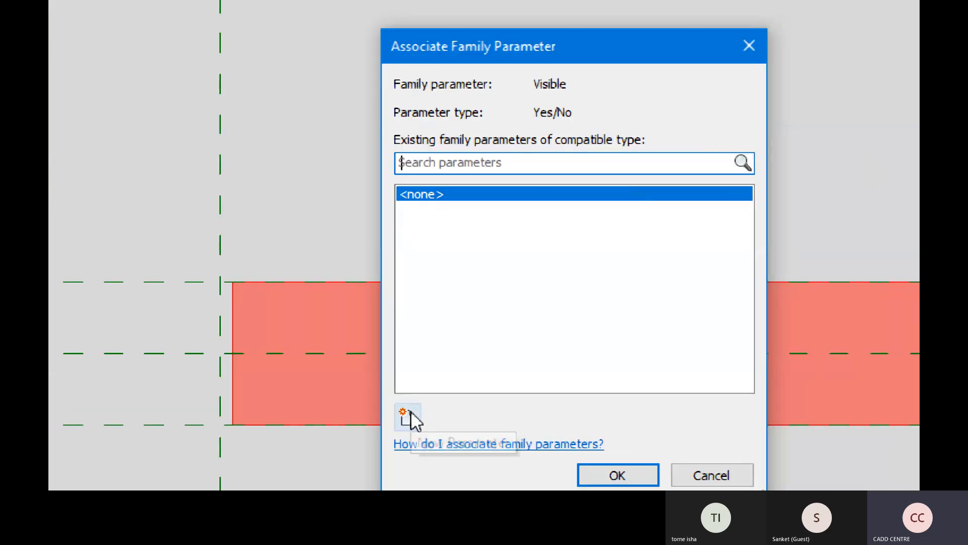
{"action": "left_click", "coordinate": [408, 417]}
{"action": "type", "text": "SINGLE "}
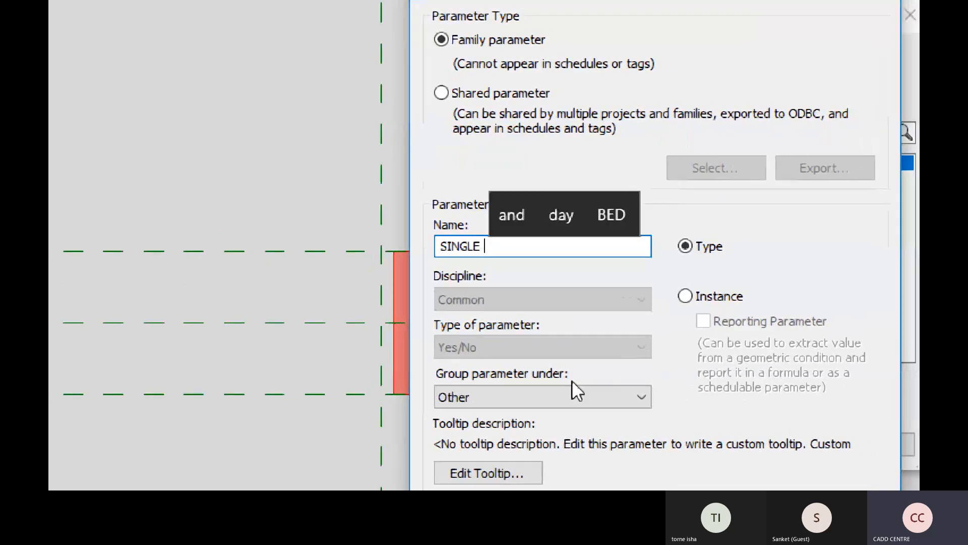
{"action": "type", "text": "PANEL"}
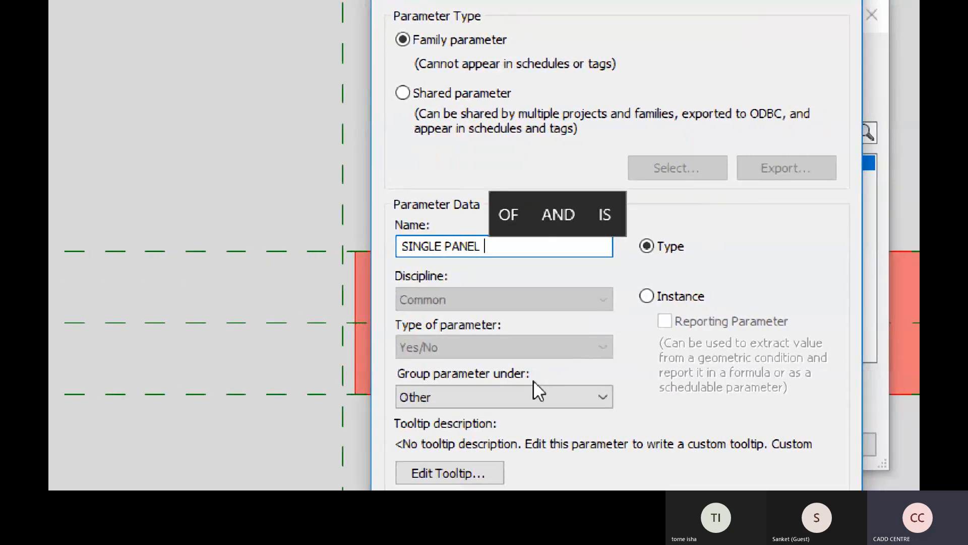
{"action": "type", "text": " DOOR"}
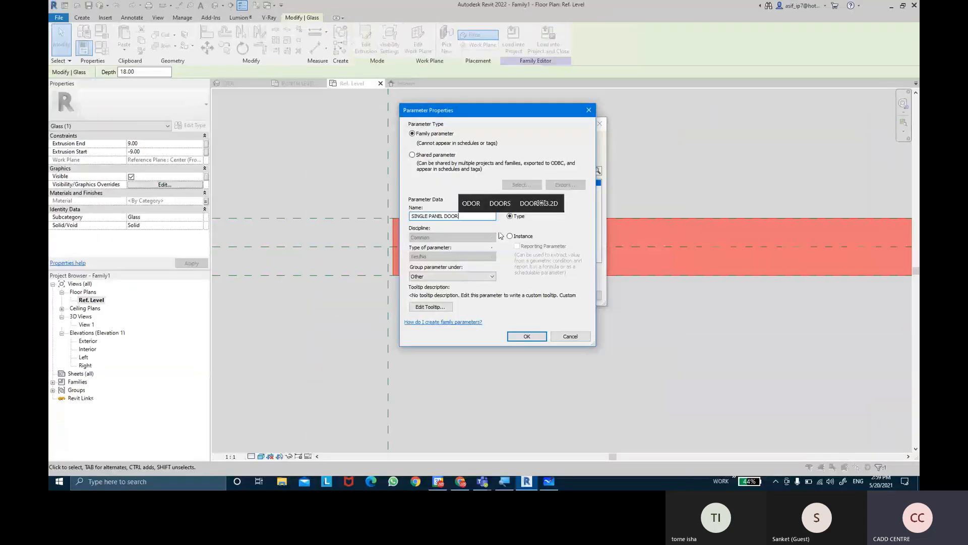
{"action": "left_click", "coordinate": [612, 248]}
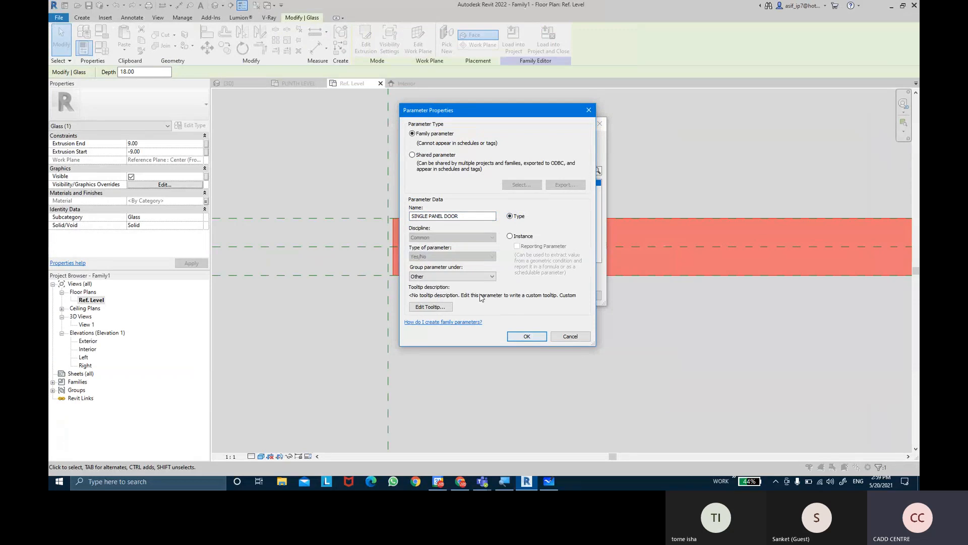
{"action": "left_click", "coordinate": [459, 277]}
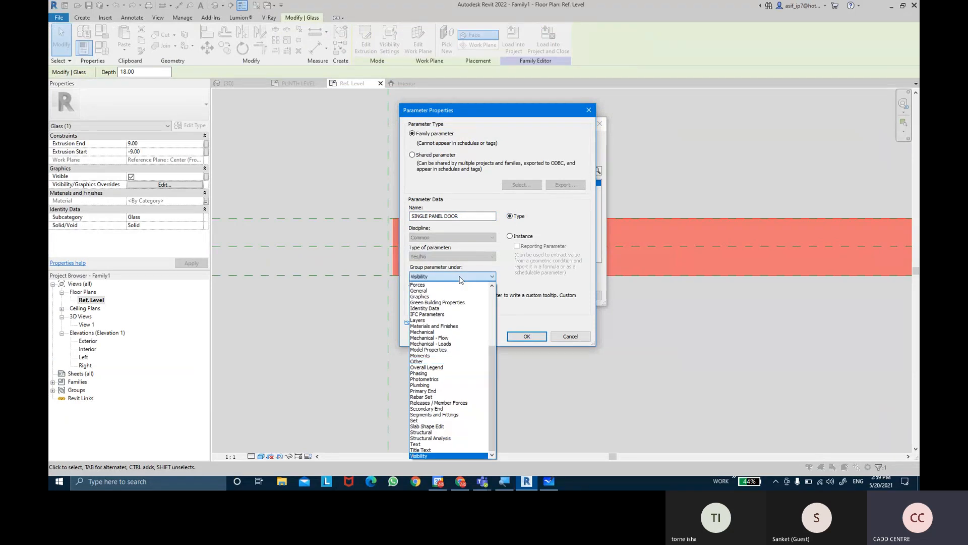
{"action": "left_click", "coordinate": [428, 456]}
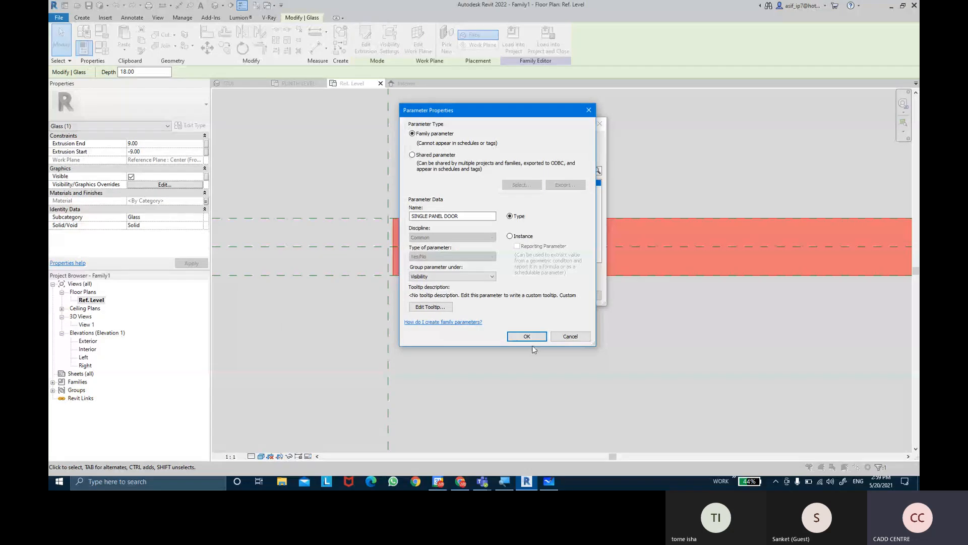
{"action": "left_click", "coordinate": [530, 336]}
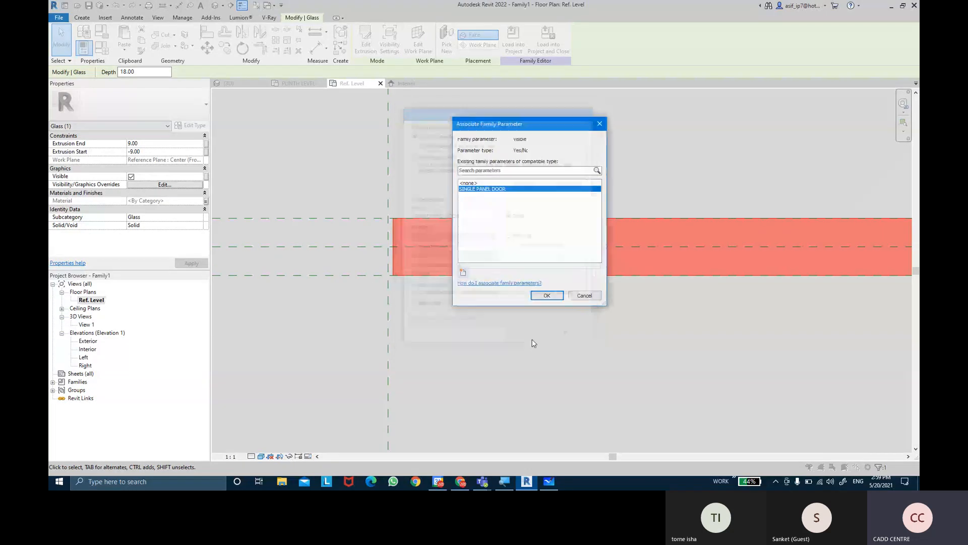
{"action": "left_click", "coordinate": [547, 294]}
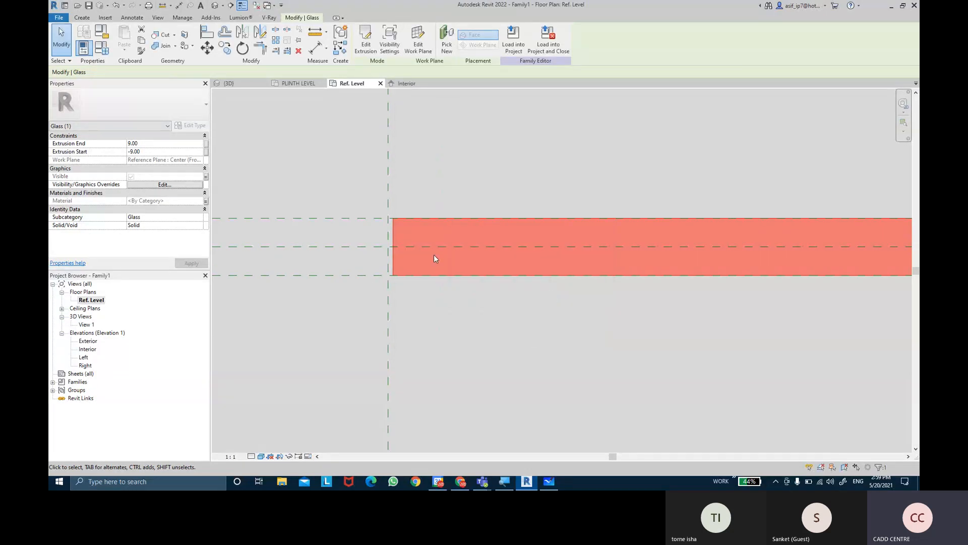
Set UNDERCUTS to 5.00 for the SINGLE PANEL DOOR family type and apply it
{"action": "left_click", "coordinate": [468, 250]}
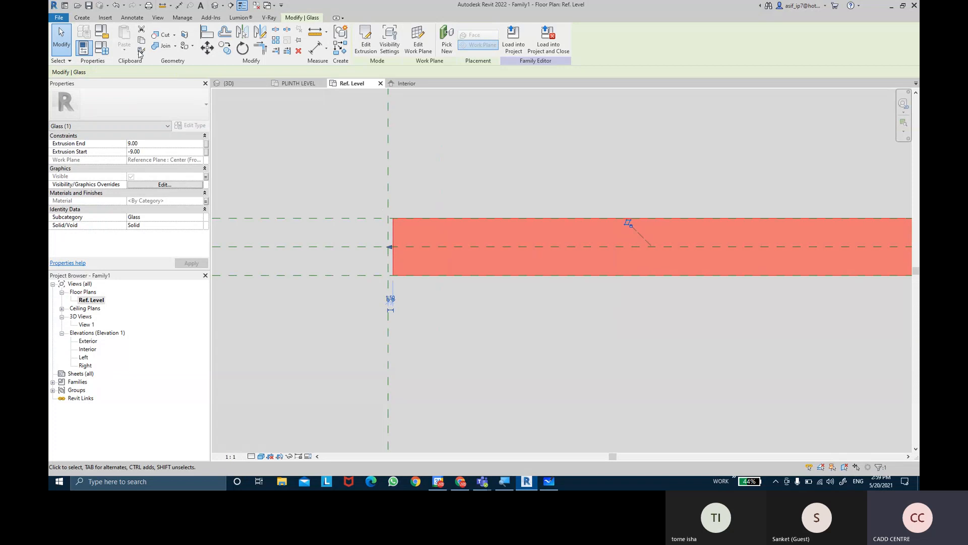
{"action": "left_click", "coordinate": [106, 53]}
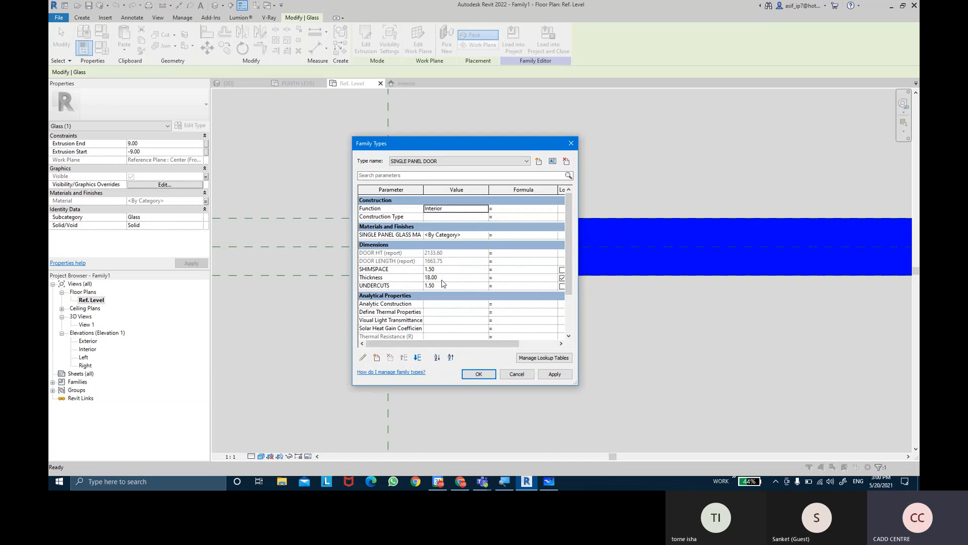
{"action": "left_click", "coordinate": [444, 284]}
{"action": "type", "text": "5"}
{"action": "key", "text": "Tab"}
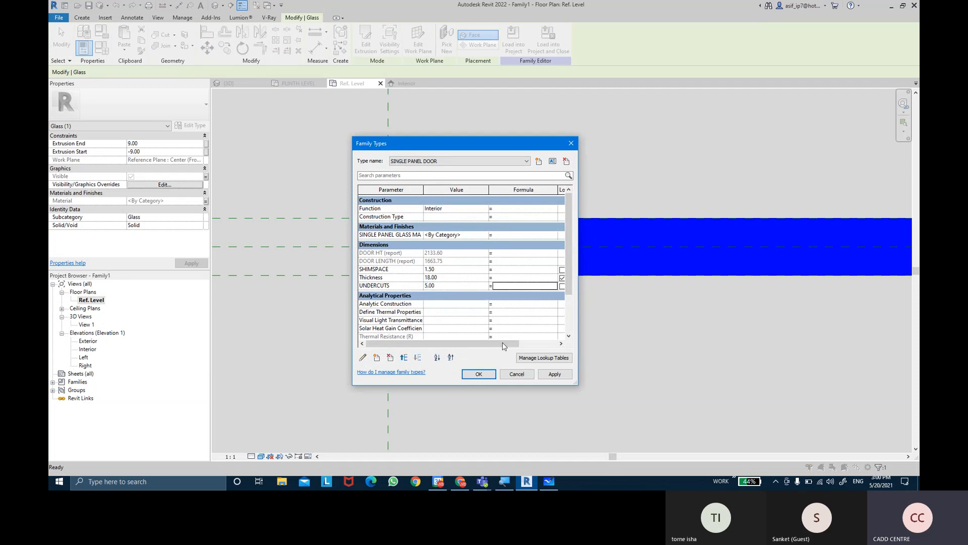
{"action": "left_click", "coordinate": [553, 374]}
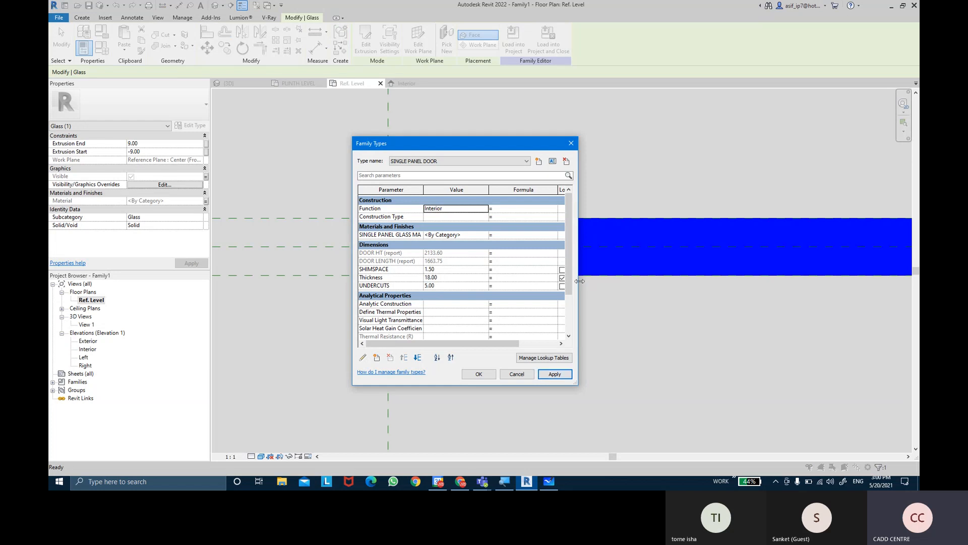
Turn off the SINGLE PANEL DOOR visibility parameter for the DOUBLE PANEL DOOR family type and apply it
{"action": "scroll", "coordinate": [570, 283], "scroll_direction": "down", "scroll_amount": 1}
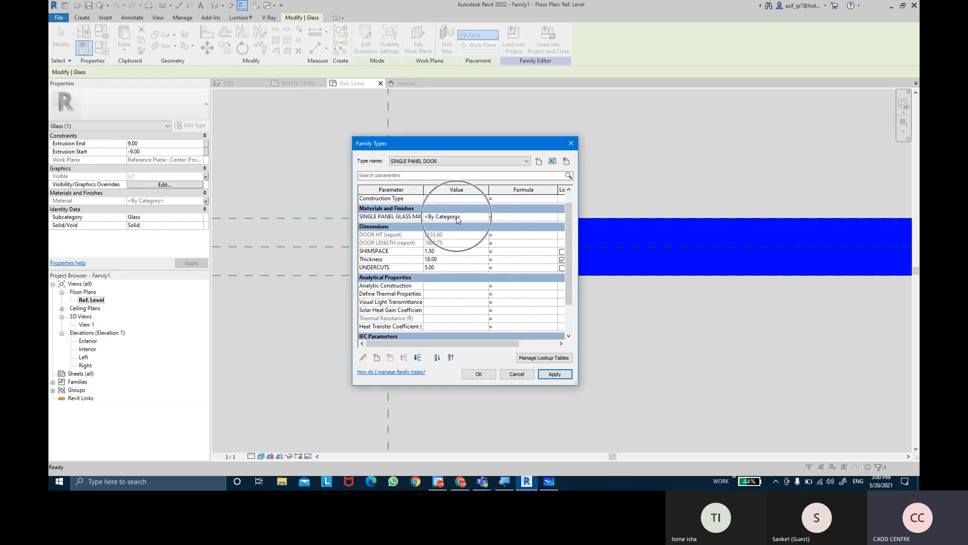
{"action": "scroll", "coordinate": [565, 266], "scroll_direction": "down", "scroll_amount": 2}
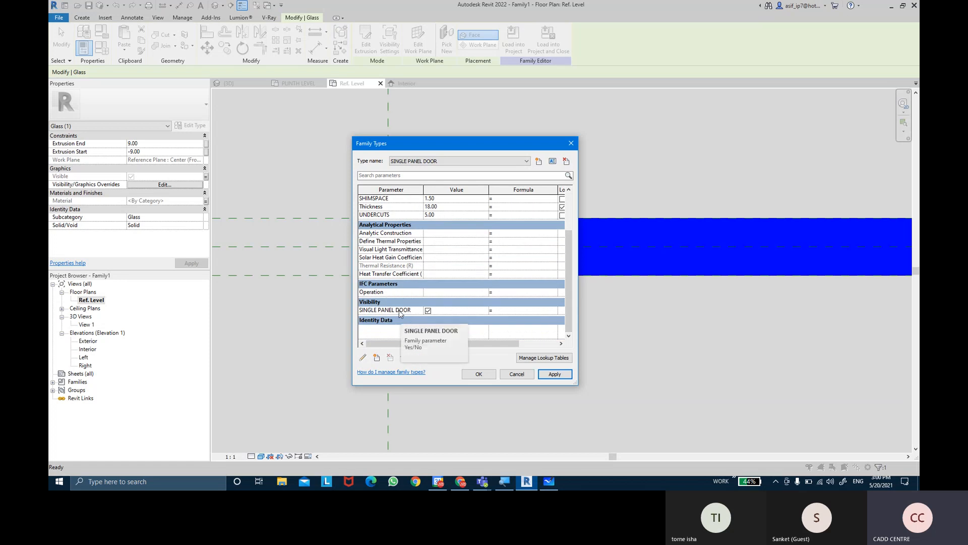
{"action": "left_click", "coordinate": [436, 162]}
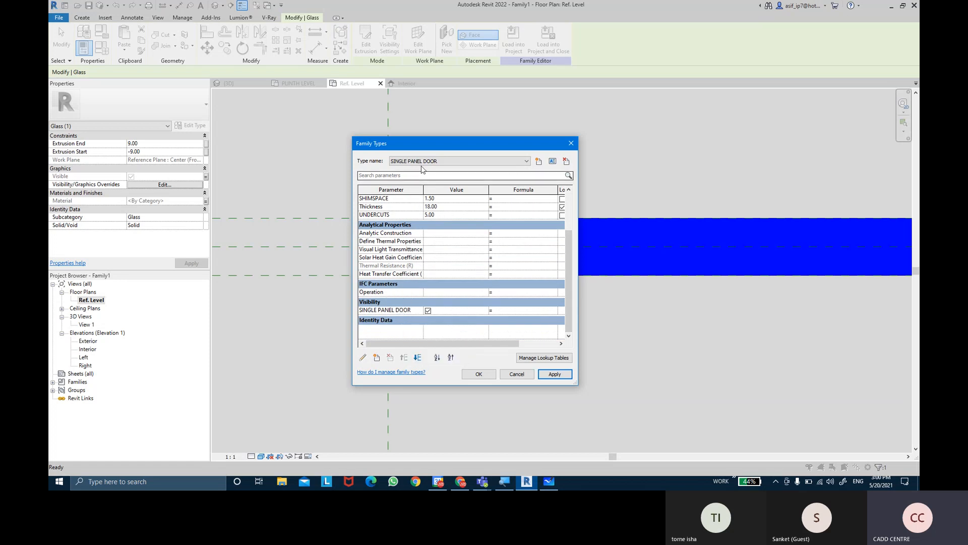
{"action": "left_click", "coordinate": [418, 175]}
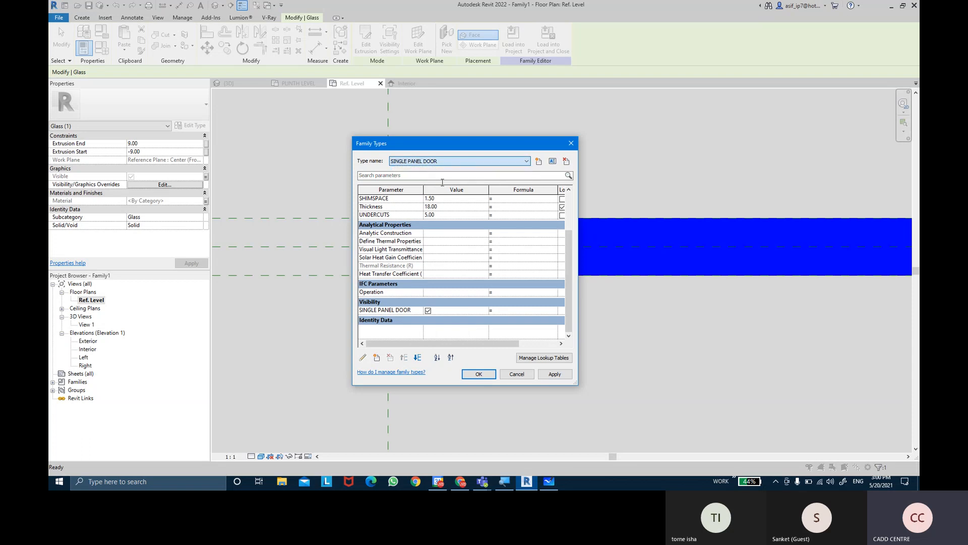
{"action": "left_click", "coordinate": [427, 162]}
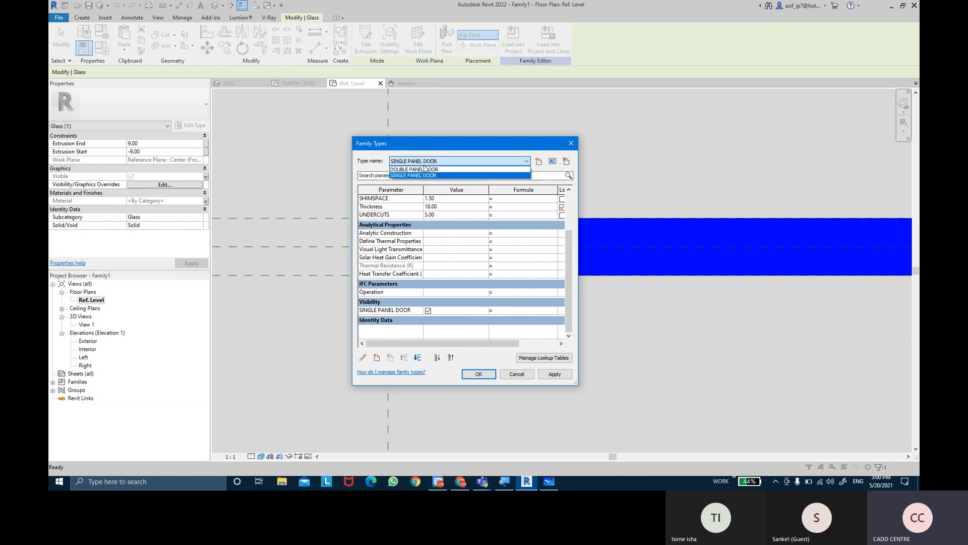
{"action": "left_click", "coordinate": [426, 169]}
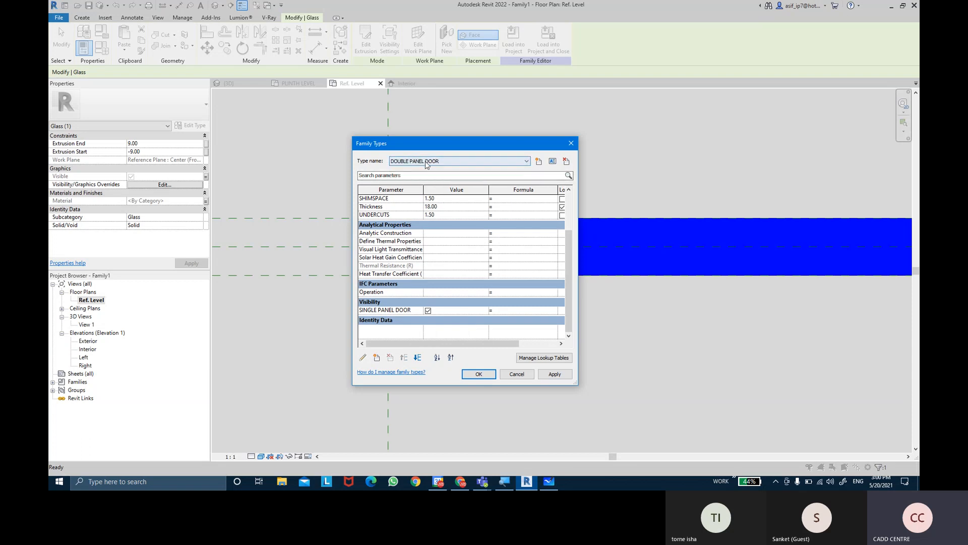
{"action": "left_click", "coordinate": [427, 311]}
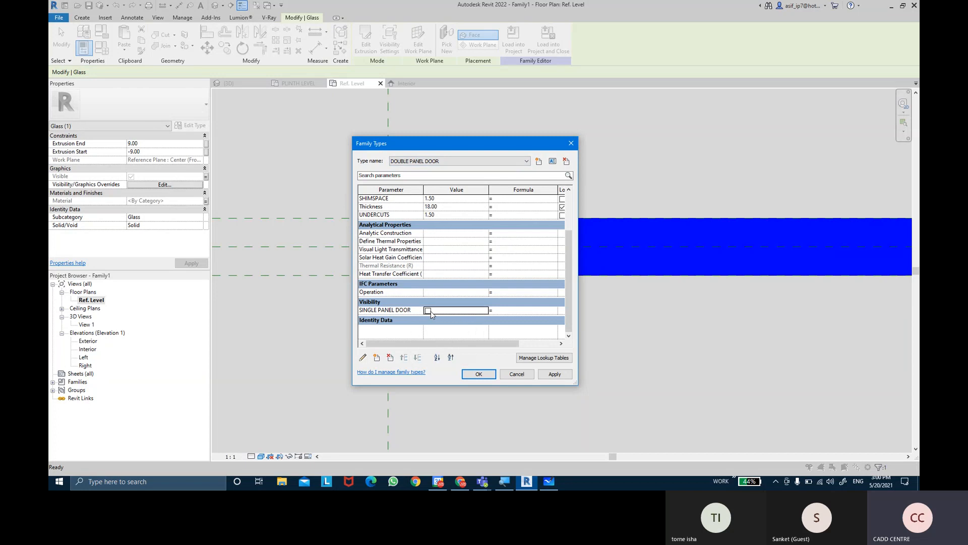
{"action": "left_click", "coordinate": [555, 374]}
Compare the visibility setting in both door types, make DOUBLE PANEL DOOR the current type and accept the family types
{"action": "left_click", "coordinate": [452, 163]}
{"action": "left_click", "coordinate": [444, 176]}
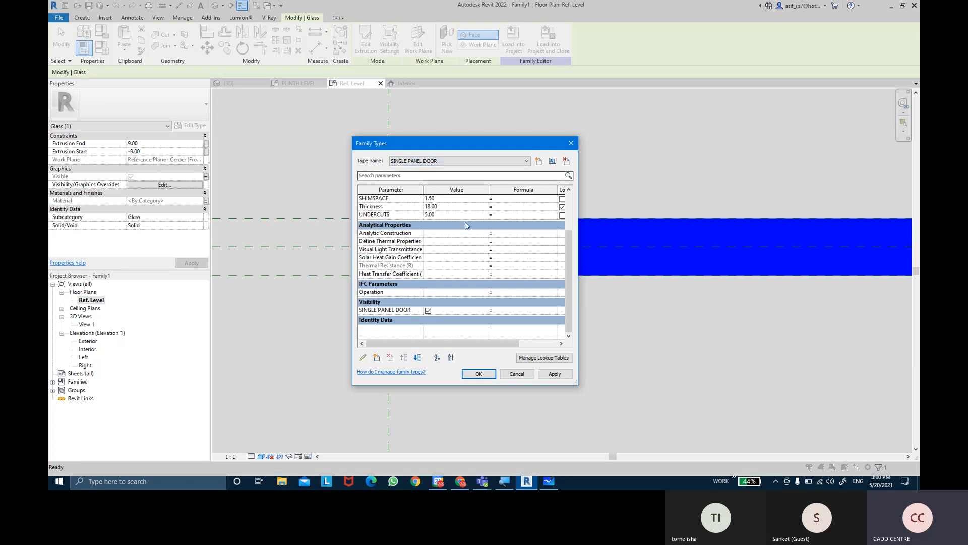
{"action": "left_click", "coordinate": [555, 374]}
{"action": "left_click", "coordinate": [449, 162]}
{"action": "left_click", "coordinate": [449, 170]}
{"action": "left_click", "coordinate": [555, 374]}
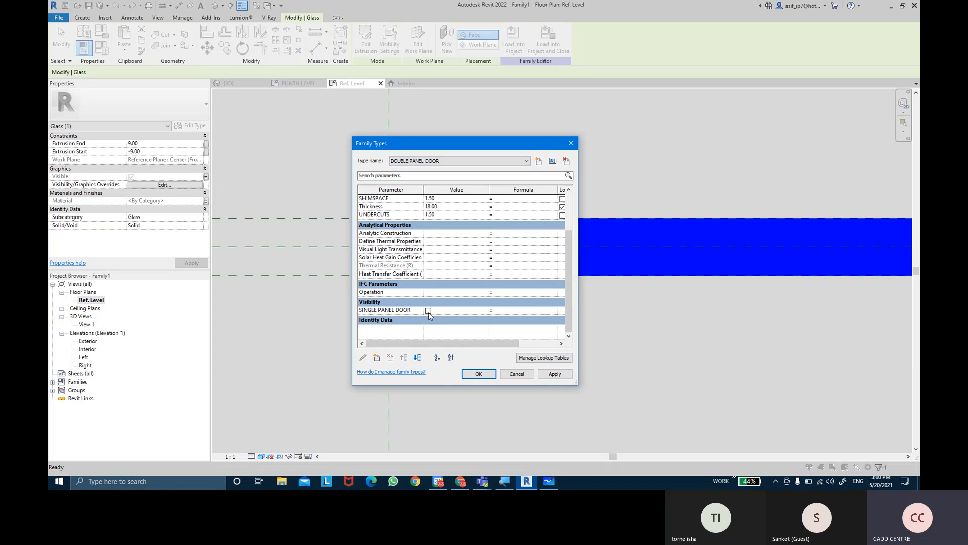
{"action": "left_click", "coordinate": [561, 375]}
{"action": "left_click", "coordinate": [493, 377]}
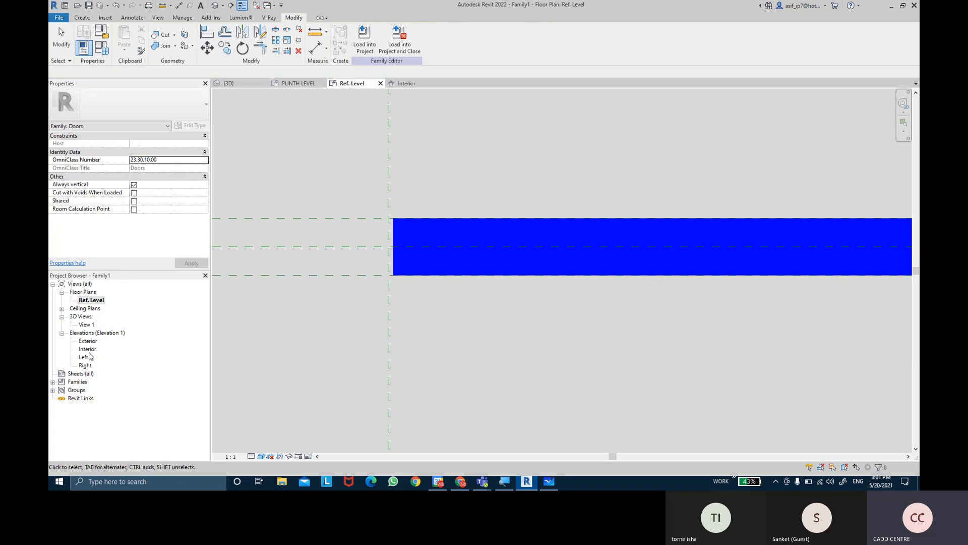
Temporarily hide the glass door extrusion in the Interior elevation
{"action": "double_click", "coordinate": [87, 349]}
{"action": "middle_click_drag", "start_coordinate": [340, 268], "coordinate": [369, 252]}
{"action": "left_click", "coordinate": [361, 164]}
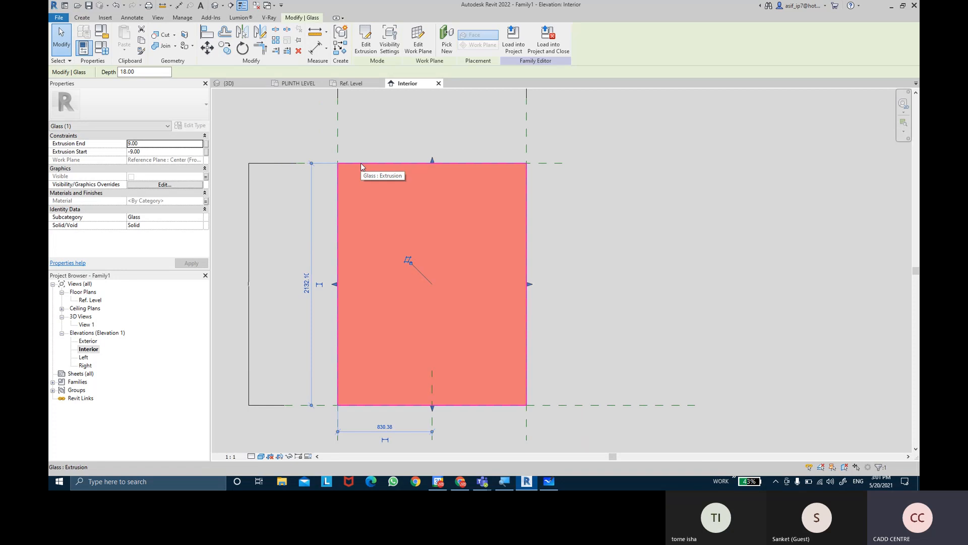
{"action": "left_click", "coordinate": [289, 459]}
{"action": "left_click", "coordinate": [289, 460]}
{"action": "left_click", "coordinate": [616, 271]}
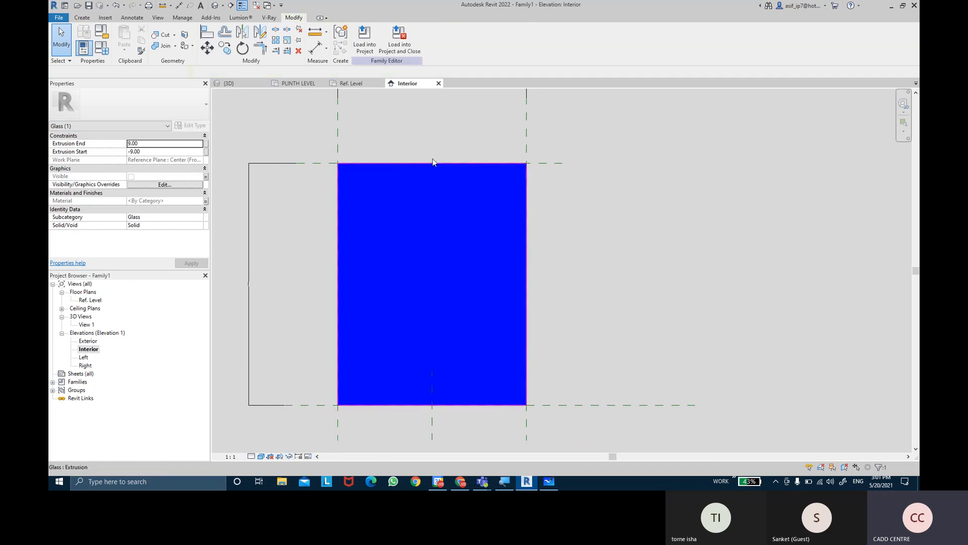
{"action": "left_click", "coordinate": [419, 162]}
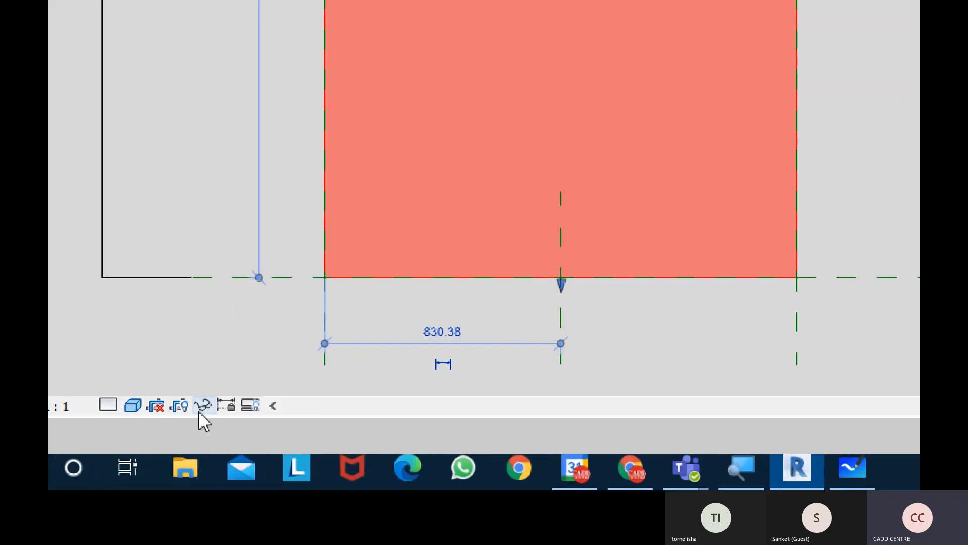
{"action": "key", "text": "ctrl"}
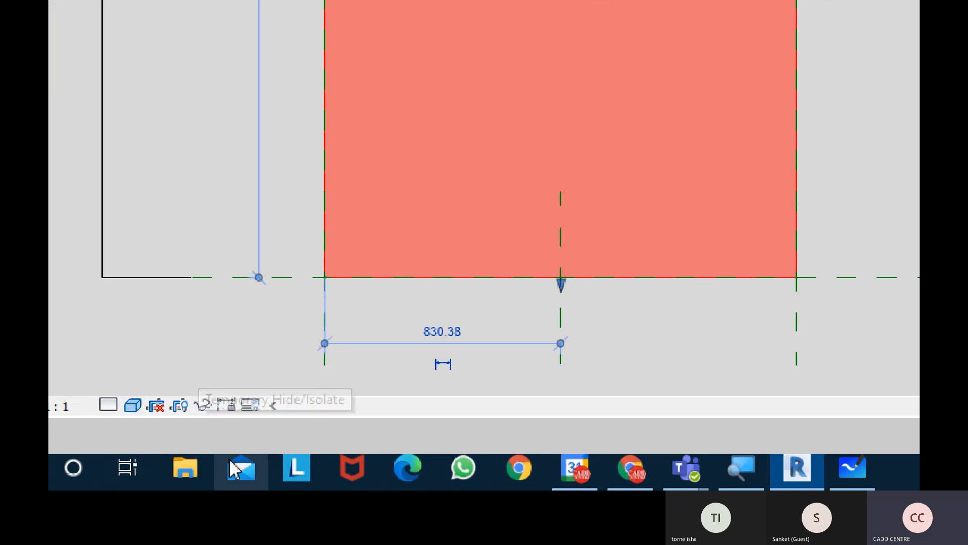
{"action": "left_click", "coordinate": [203, 408]}
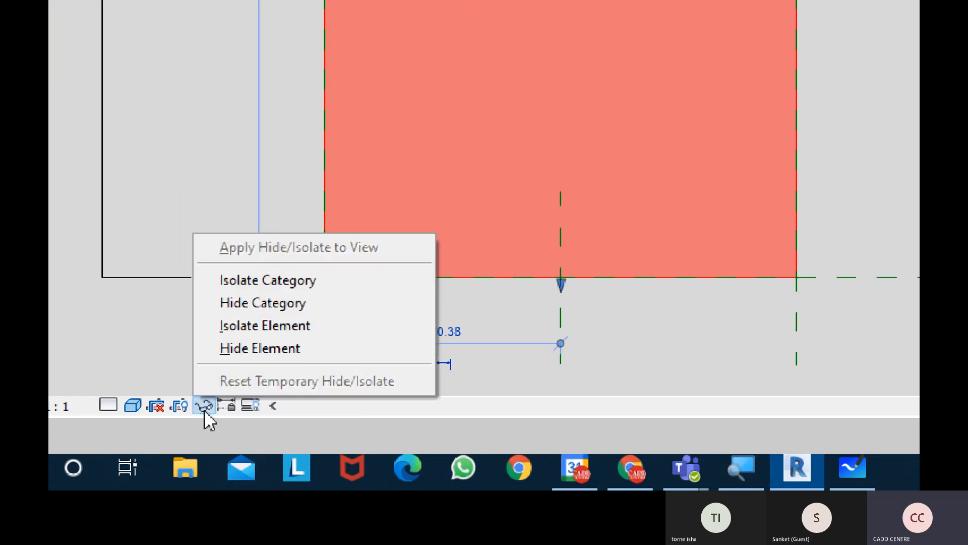
{"action": "left_click", "coordinate": [346, 356]}
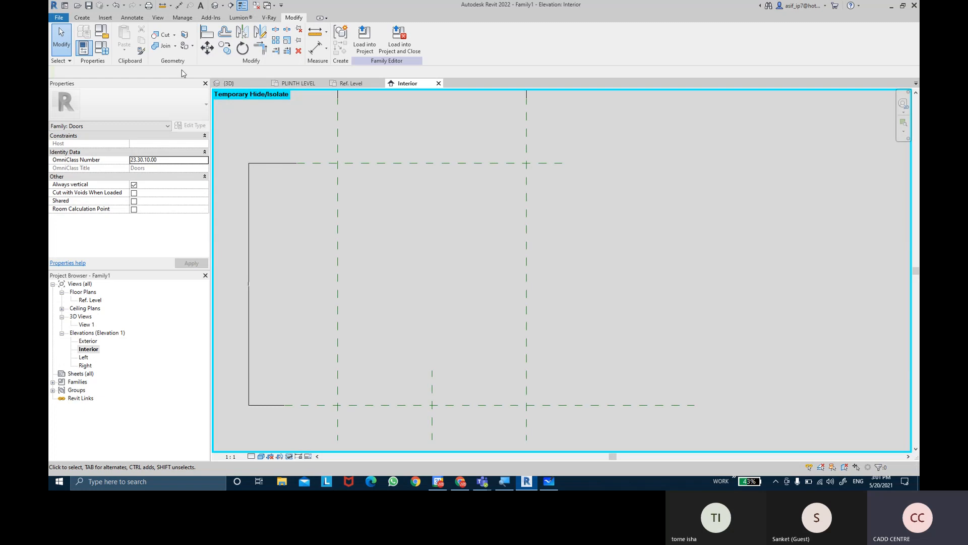
Extend the Center (Left/Right) reference plane upward past the door's upper reference plane in the Interior elevation
{"action": "left_click", "coordinate": [91, 19]}
{"action": "left_click", "coordinate": [435, 375]}
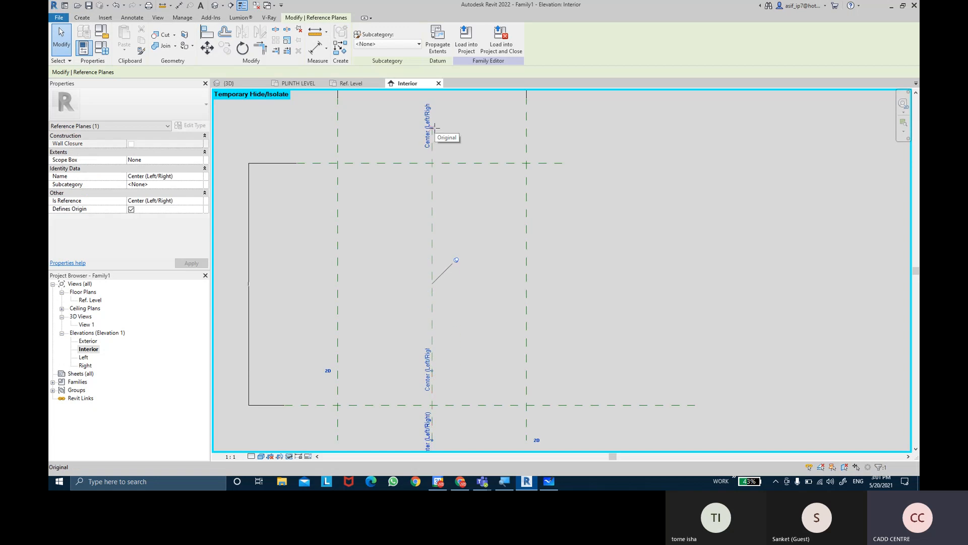
{"action": "left_click", "coordinate": [688, 244]}
{"action": "middle_click_drag", "start_coordinate": [674, 227], "coordinate": [687, 228]}
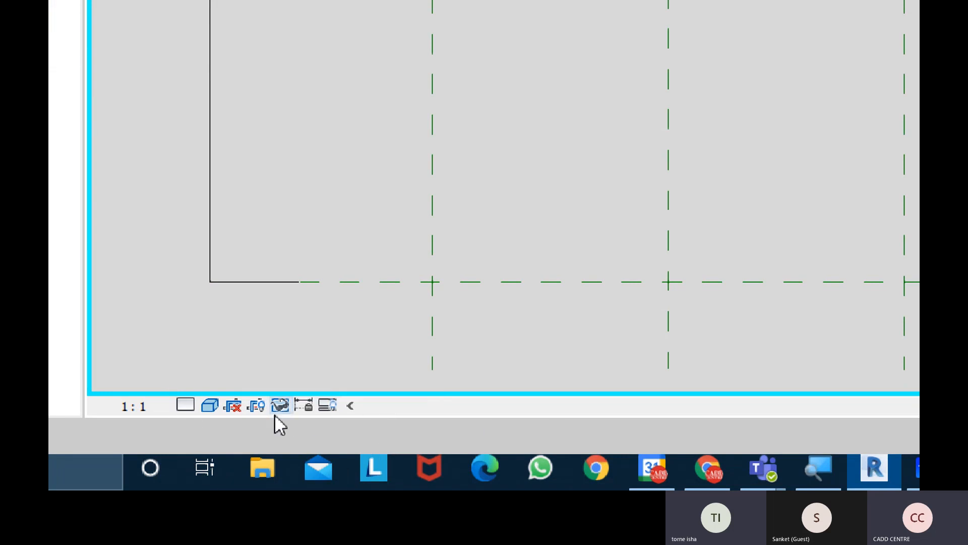
{"action": "left_click", "coordinate": [282, 411]}
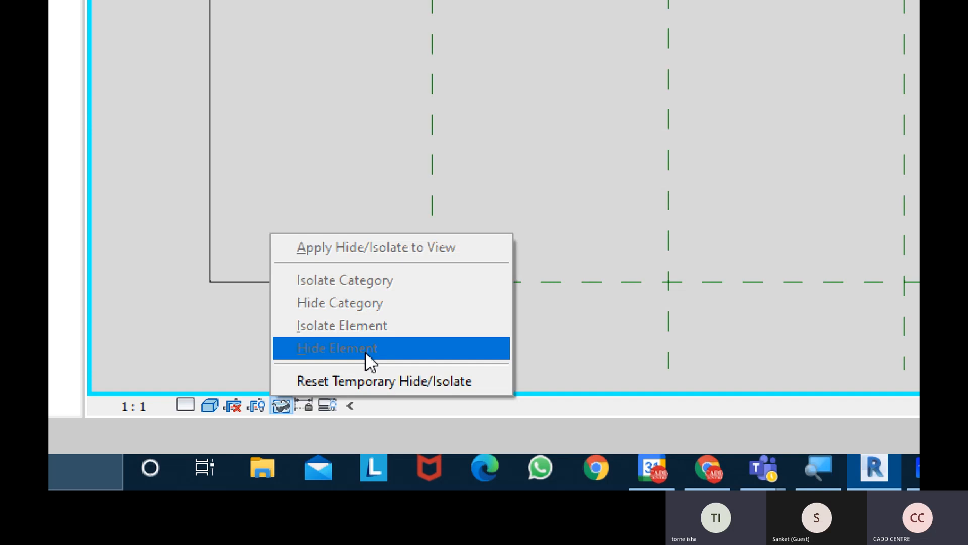
{"action": "left_click", "coordinate": [322, 354]}
{"action": "key", "text": "Escape"}
{"action": "middle_click_drag", "start_coordinate": [422, 250], "coordinate": [421, 257]}
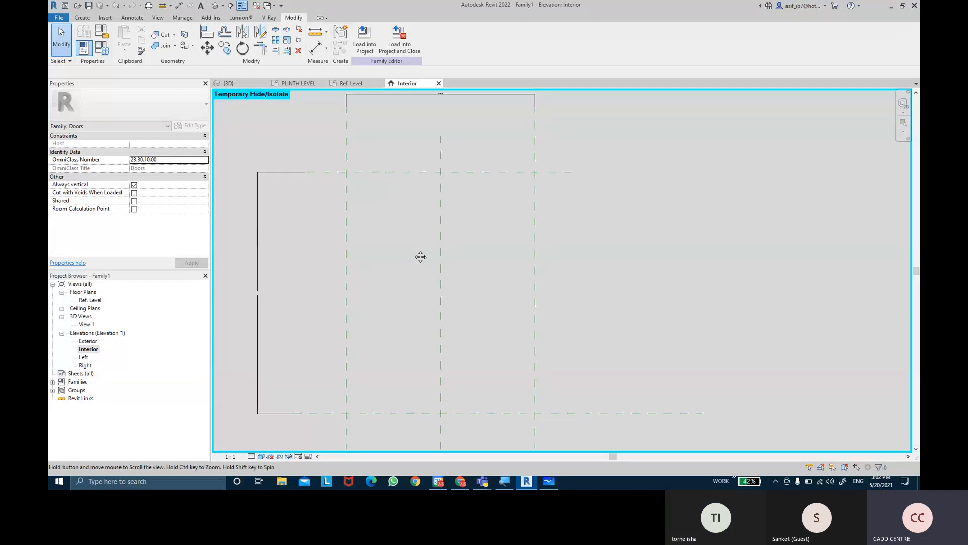
Start a solid extrusion and sketch a rectangle offset 1.5 inward from the reference planes bounding the door's left half
{"action": "left_click", "coordinate": [85, 18]}
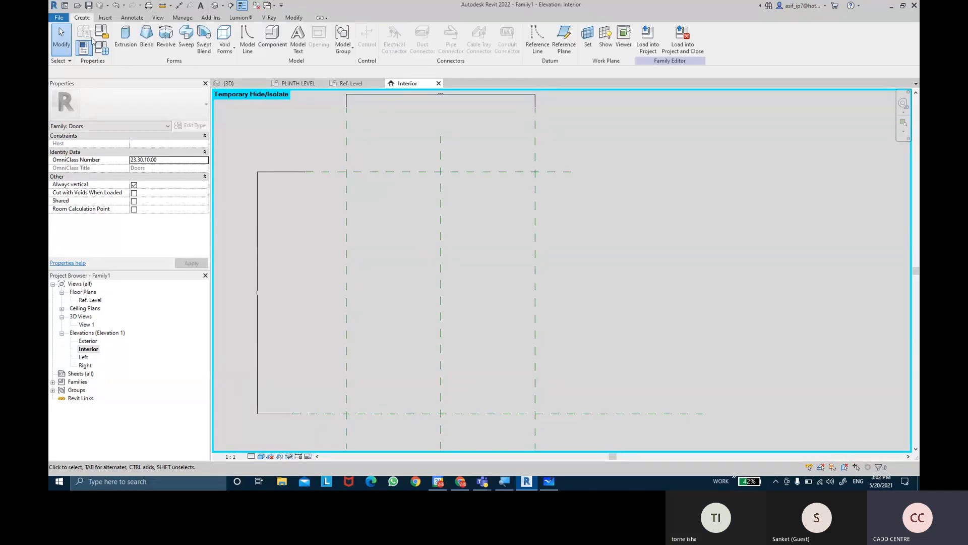
{"action": "left_click", "coordinate": [126, 41]}
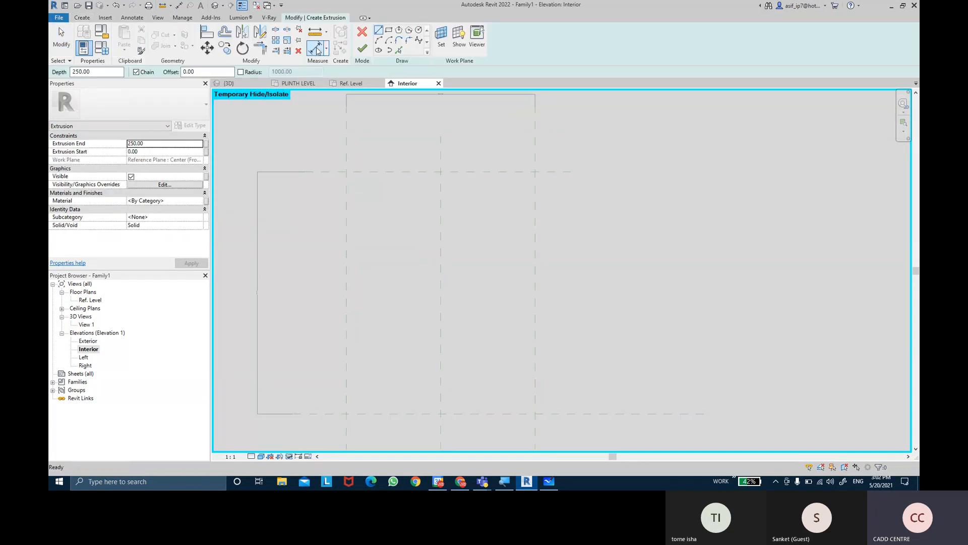
{"action": "left_click", "coordinate": [389, 32]}
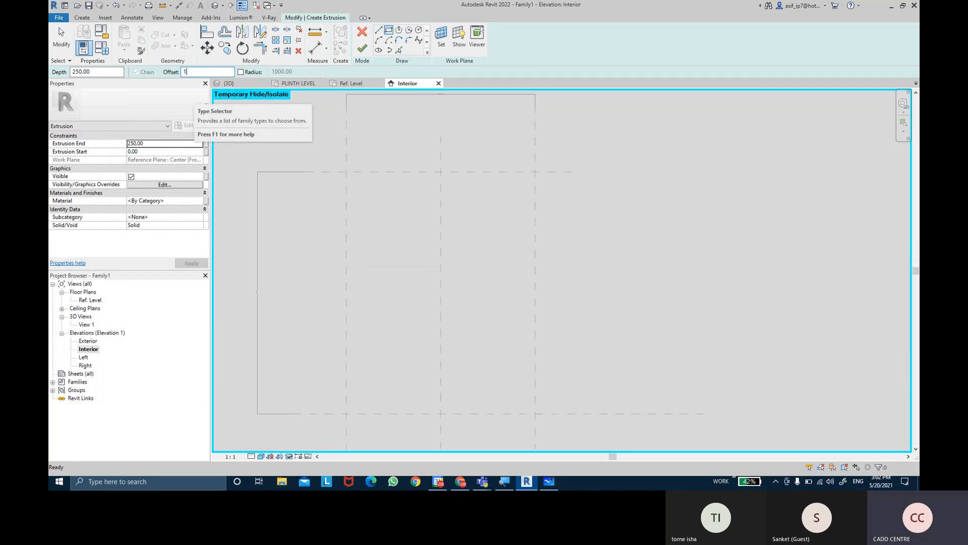
{"action": "scroll", "coordinate": [335, 164], "scroll_direction": "up", "scroll_amount": 4}
{"action": "scroll", "coordinate": [339, 179], "scroll_direction": "up", "scroll_amount": 1}
{"action": "left_click", "coordinate": [344, 181]}
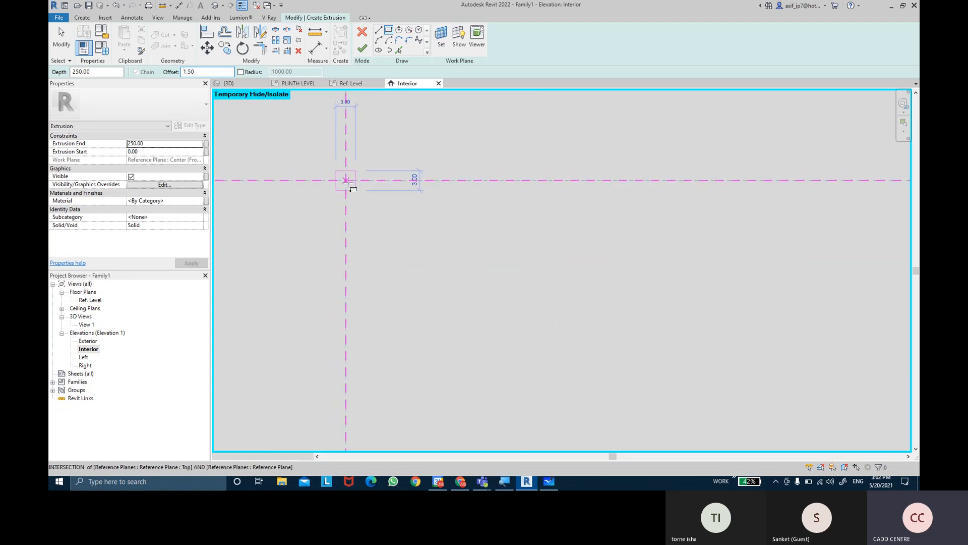
{"action": "key", "text": "space"}
{"action": "scroll", "coordinate": [429, 290], "scroll_direction": "down", "scroll_amount": 6}
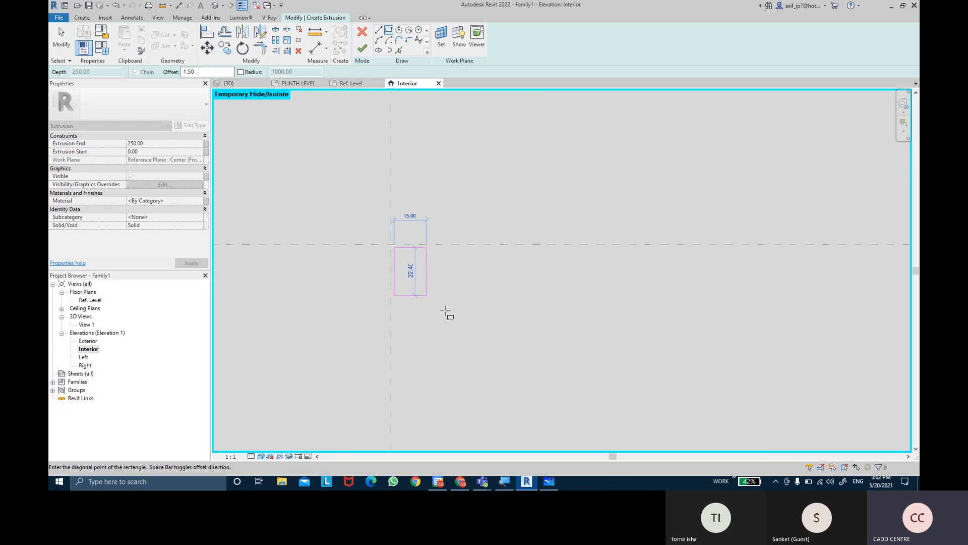
{"action": "middle_click_drag", "start_coordinate": [506, 401], "coordinate": [415, 178]}
{"action": "scroll", "coordinate": [421, 190], "scroll_direction": "down", "scroll_amount": 5}
{"action": "scroll", "coordinate": [504, 312], "scroll_direction": "down", "scroll_amount": 1}
{"action": "middle_click_drag", "start_coordinate": [507, 314], "coordinate": [493, 183]}
{"action": "scroll", "coordinate": [529, 325], "scroll_direction": "up", "scroll_amount": 1}
{"action": "middle_click_drag", "start_coordinate": [535, 356], "coordinate": [492, 232]}
{"action": "scroll", "coordinate": [489, 249], "scroll_direction": "up", "scroll_amount": 4}
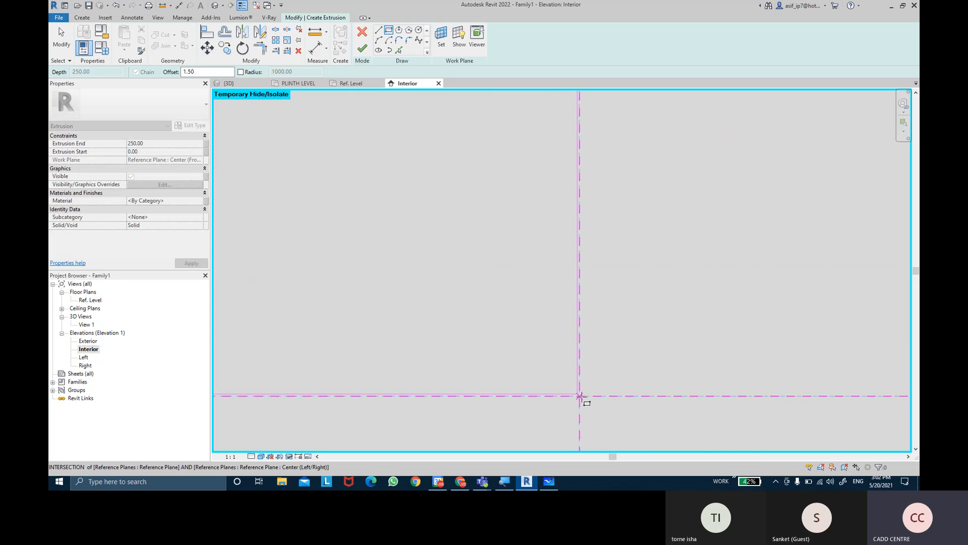
{"action": "left_click", "coordinate": [580, 396]}
{"action": "scroll", "coordinate": [624, 296], "scroll_direction": "down", "scroll_amount": 5}
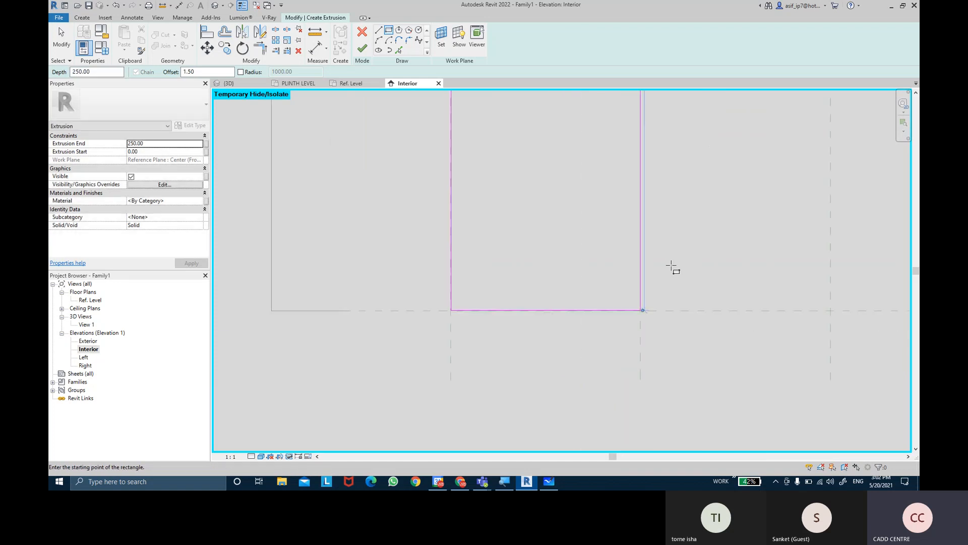
Dimension the gaps from the top and left reference planes to the adjacent rectangle lines with aligned dimensions
{"action": "middle_click_drag", "start_coordinate": [699, 216], "coordinate": [598, 343]}
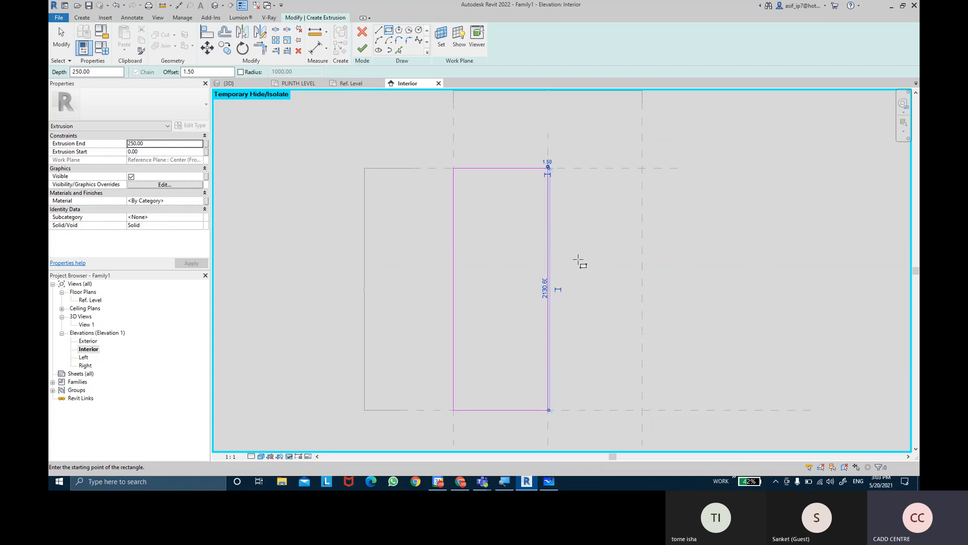
{"action": "left_click", "coordinate": [314, 48]}
{"action": "scroll", "coordinate": [550, 167], "scroll_direction": "up", "scroll_amount": 5}
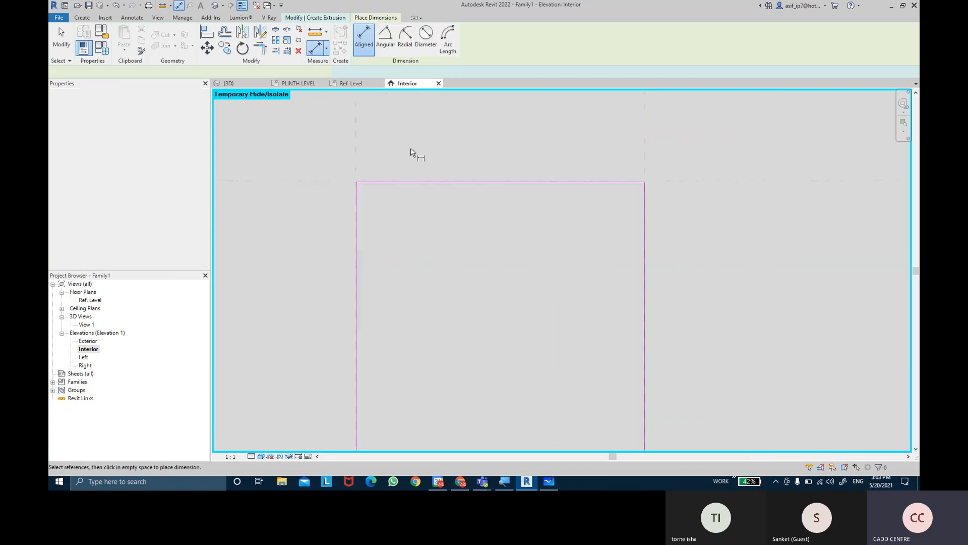
{"action": "scroll", "coordinate": [324, 227], "scroll_direction": "up", "scroll_amount": 3}
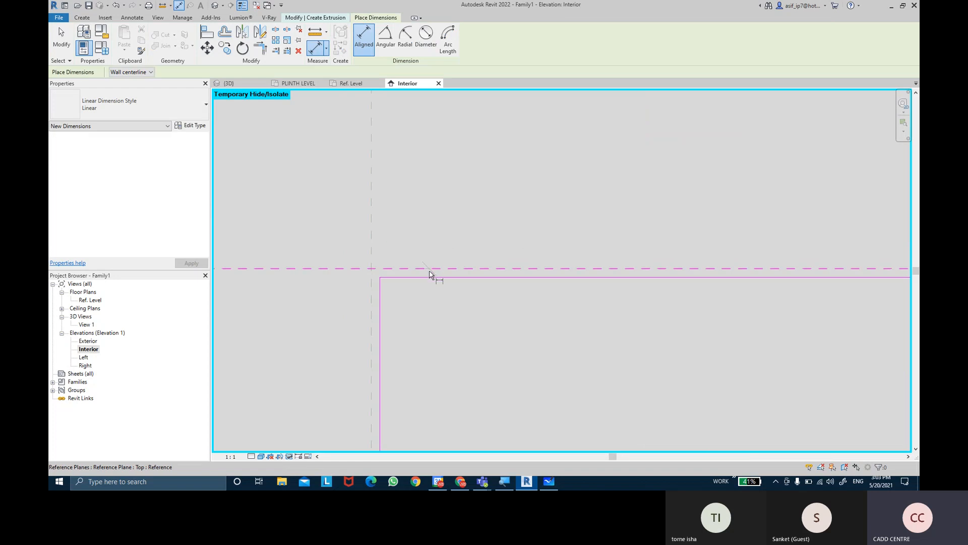
{"action": "left_click", "coordinate": [428, 277]}
{"action": "left_click", "coordinate": [481, 352]}
{"action": "left_click", "coordinate": [372, 351]}
{"action": "left_click", "coordinate": [379, 350]}
{"action": "left_click", "coordinate": [429, 353]}
Dimension the gap between the Center (Left/Right) reference plane and the rectangle's right line
{"action": "mouse_move", "coordinate": [482, 348]}
{"action": "middle_mouse_down"}
{"action": "mouse_move", "coordinate": [312, 313]}
{"action": "mouse_move", "coordinate": [457, 313]}
{"action": "mouse_move", "coordinate": [288, 292]}
{"action": "mouse_move", "coordinate": [352, 293]}
{"action": "middle_mouse_up"}
{"action": "scroll", "coordinate": [352, 293], "scroll_direction": "down", "scroll_amount": 8}
{"action": "scroll", "coordinate": [470, 301], "scroll_direction": "up", "scroll_amount": 11}
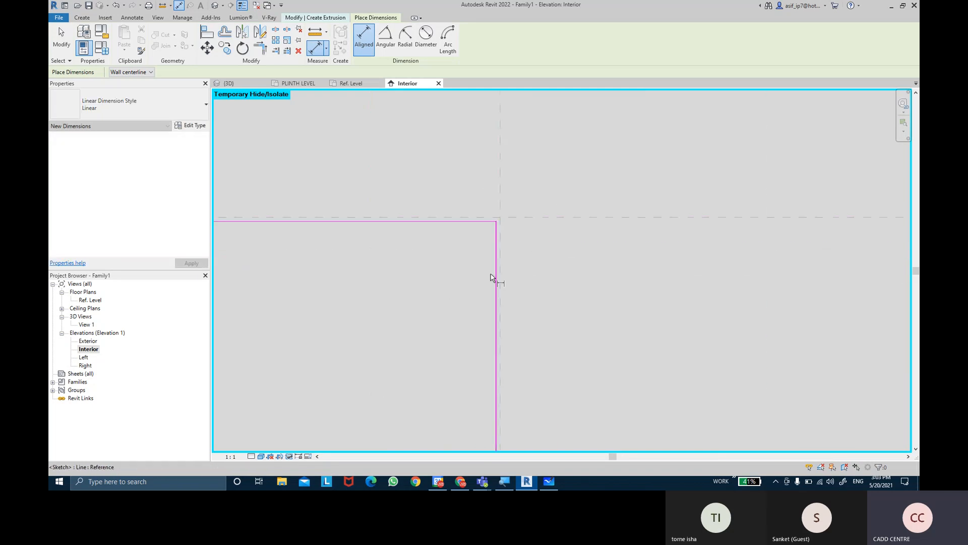
{"action": "scroll", "coordinate": [495, 271], "scroll_direction": "up", "scroll_amount": 1}
{"action": "left_click", "coordinate": [517, 249]}
{"action": "left_click", "coordinate": [508, 249]}
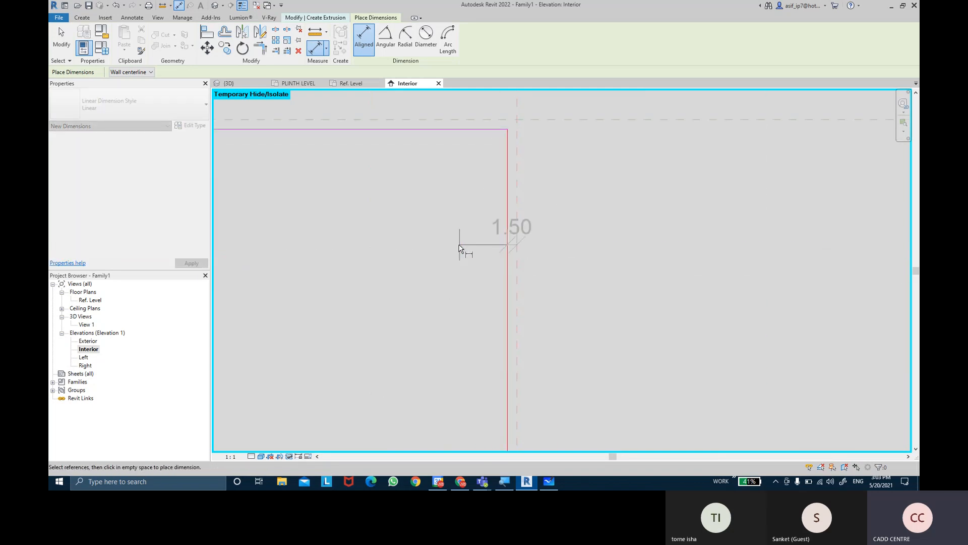
{"action": "scroll", "coordinate": [422, 278], "scroll_direction": "down", "scroll_amount": 7}
Dimension the gap between the bottom reference plane and the rectangle's bottom line, and label it with the UNDERCUTS parameter
{"action": "scroll", "coordinate": [382, 304], "scroll_direction": "down", "scroll_amount": 3}
{"action": "middle_click_drag", "start_coordinate": [371, 317], "coordinate": [549, 142]}
{"action": "scroll", "coordinate": [415, 314], "scroll_direction": "down", "scroll_amount": 2}
{"action": "middle_click_drag", "start_coordinate": [414, 324], "coordinate": [401, 199]}
{"action": "mouse_move", "coordinate": [372, 317]}
{"action": "middle_mouse_down"}
{"action": "mouse_move", "coordinate": [389, 190]}
{"action": "mouse_move", "coordinate": [377, 200]}
{"action": "middle_mouse_up"}
{"action": "scroll", "coordinate": [343, 296], "scroll_direction": "up", "scroll_amount": 5}
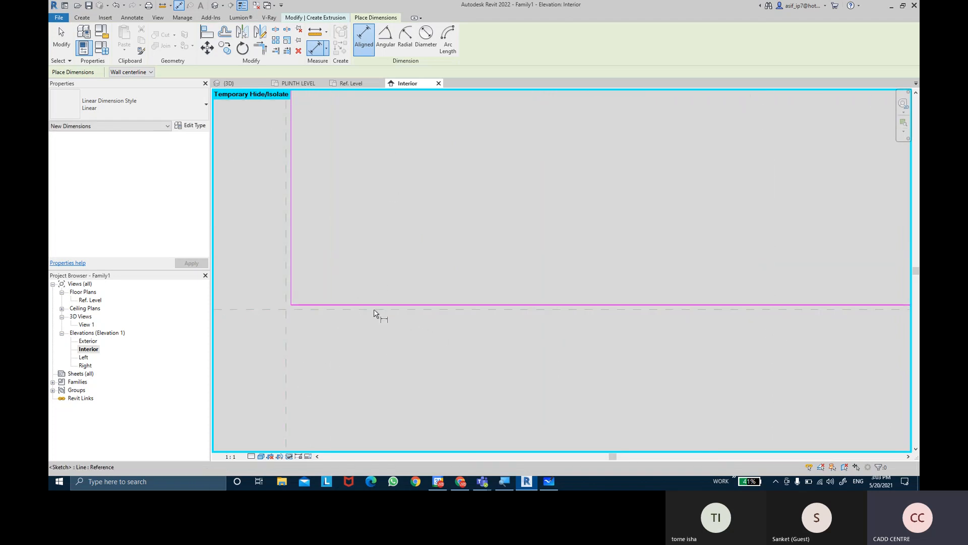
{"action": "left_click", "coordinate": [378, 309]}
{"action": "left_click", "coordinate": [379, 302]}
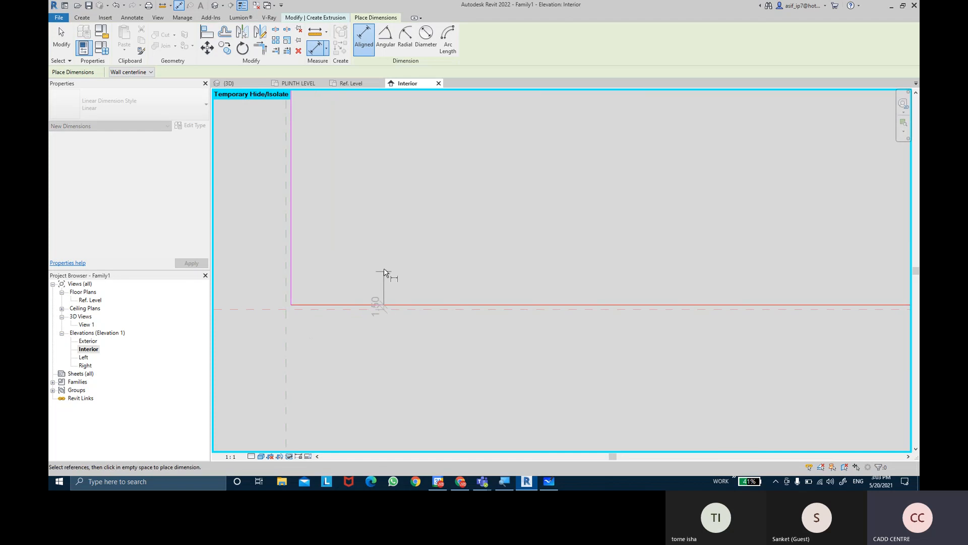
{"action": "left_click", "coordinate": [384, 271]}
{"action": "key", "text": "Escape"}
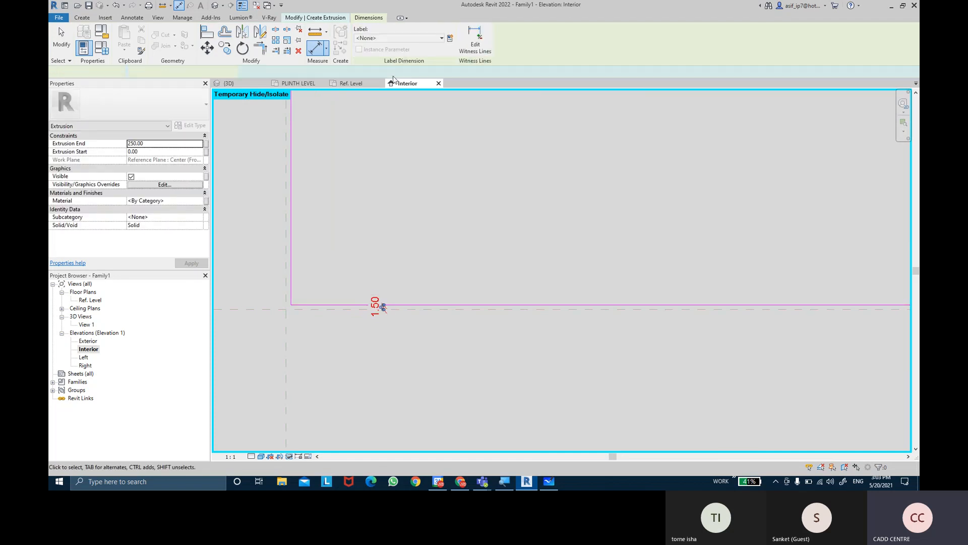
{"action": "left_click", "coordinate": [389, 36]}
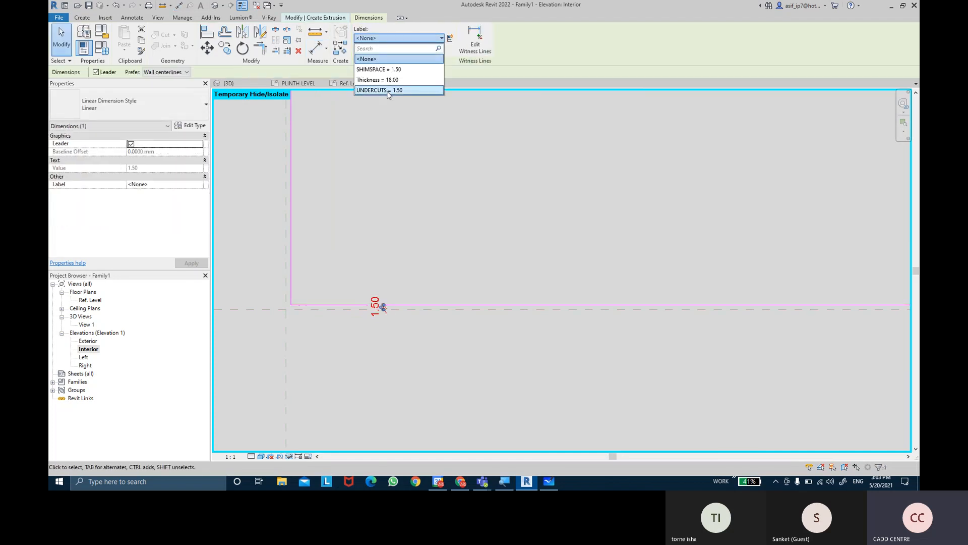
{"action": "left_click", "coordinate": [380, 90]}
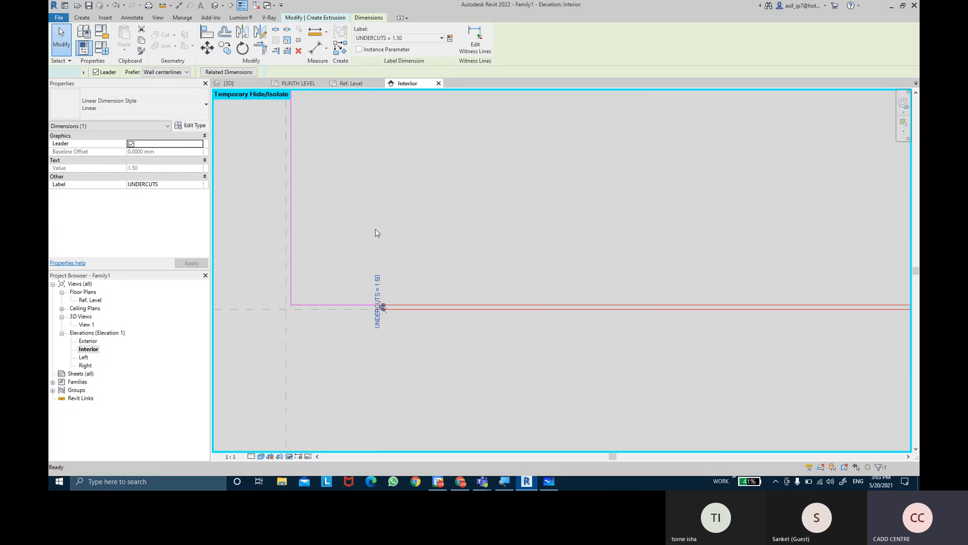
{"action": "left_click", "coordinate": [376, 228]}
Label the top, left and right gap dimensions with the SHIMSPACE parameter and finish the extrusion sketch
{"action": "scroll", "coordinate": [288, 345], "scroll_direction": "up", "scroll_amount": 3}
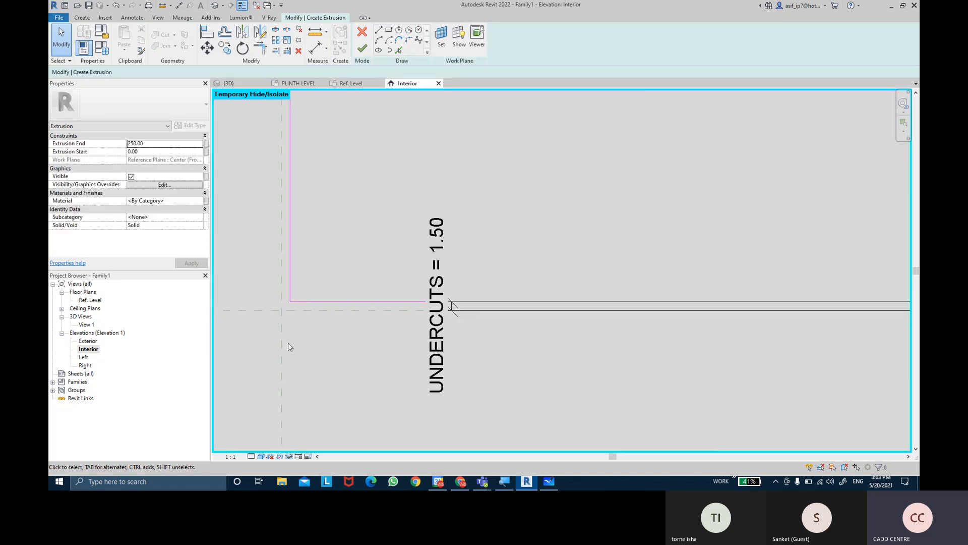
{"action": "scroll", "coordinate": [289, 343], "scroll_direction": "down", "scroll_amount": 6}
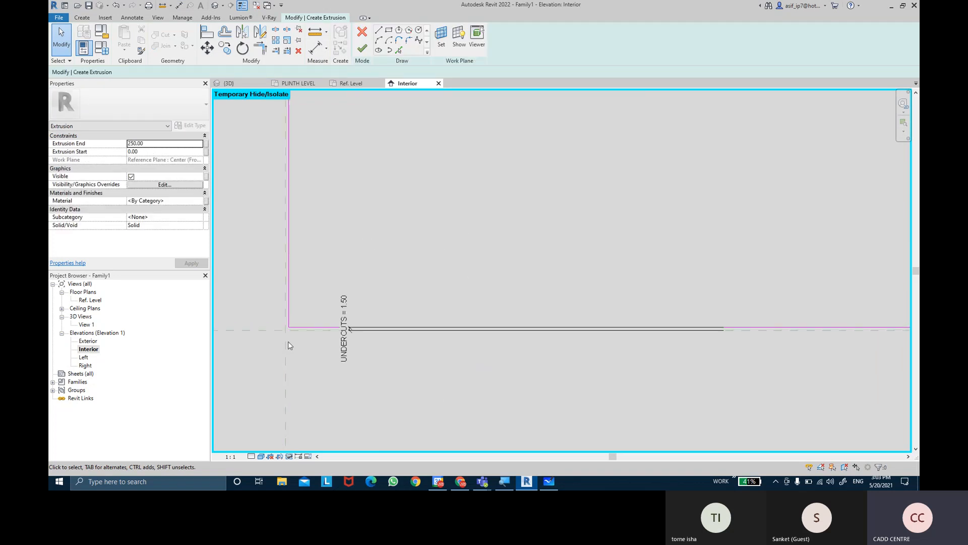
{"action": "middle_click_drag", "start_coordinate": [309, 224], "coordinate": [391, 192]}
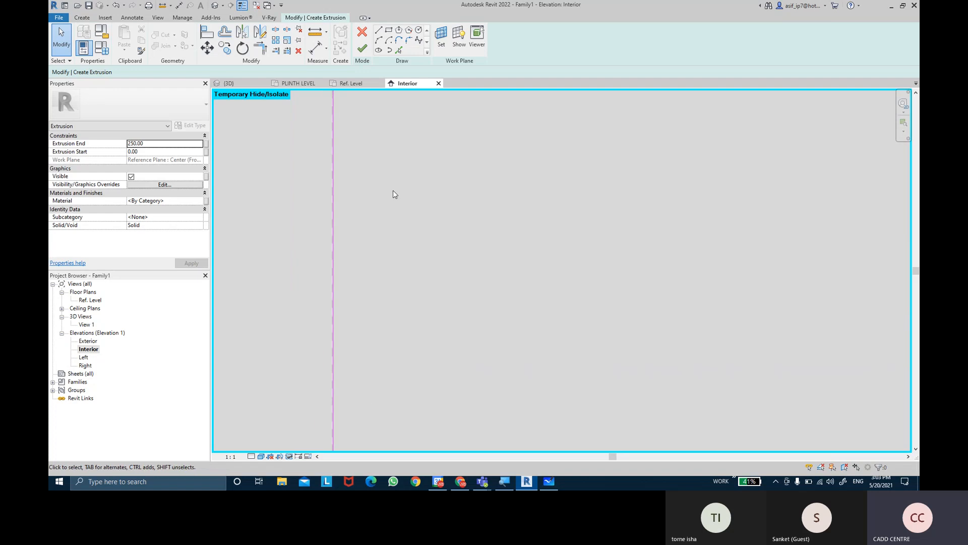
{"action": "scroll", "coordinate": [372, 315], "scroll_direction": "down", "scroll_amount": 2}
{"action": "scroll", "coordinate": [372, 310], "scroll_direction": "down", "scroll_amount": 3}
{"action": "scroll", "coordinate": [366, 160], "scroll_direction": "up", "scroll_amount": 6}
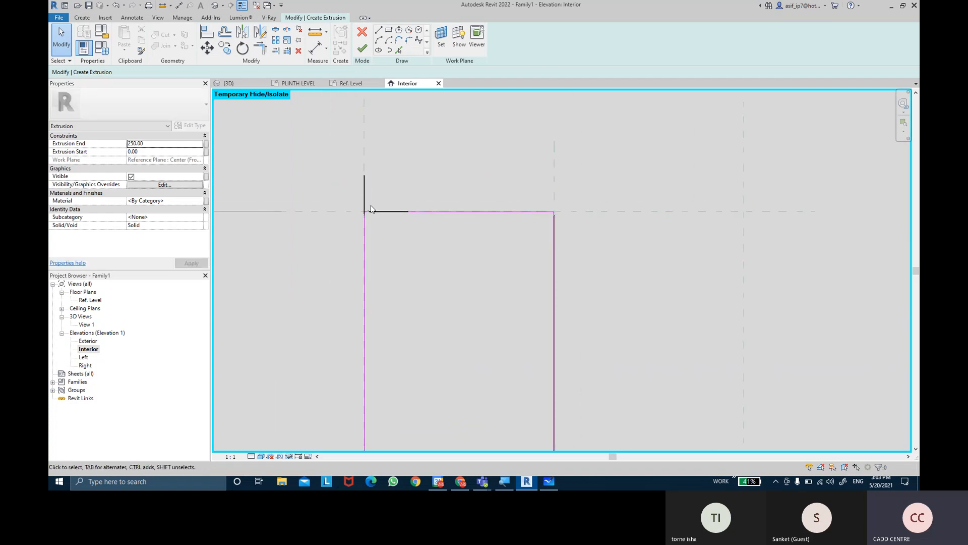
{"action": "scroll", "coordinate": [354, 265], "scroll_direction": "up", "scroll_amount": 3}
{"action": "middle_click_drag", "start_coordinate": [346, 328], "coordinate": [346, 259]}
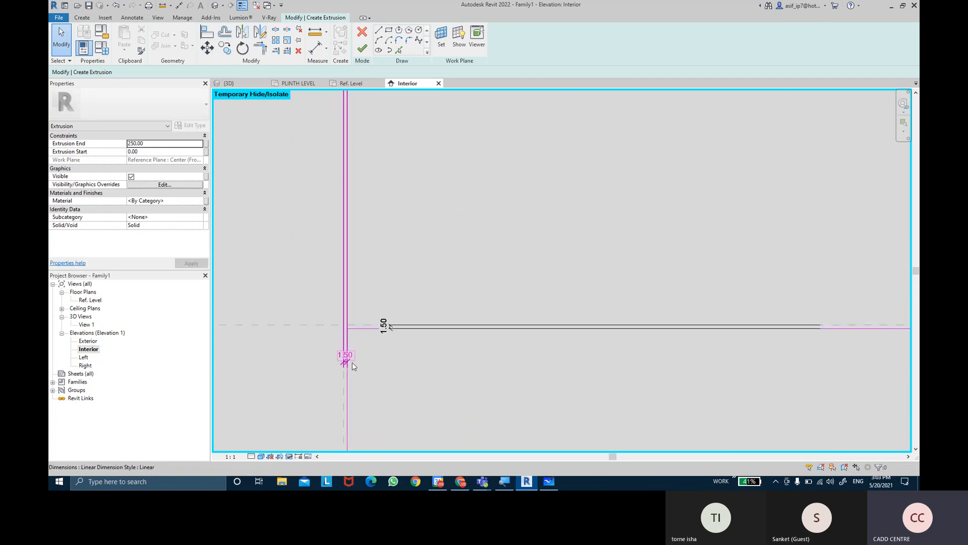
{"action": "left_click", "coordinate": [386, 334]}
{"action": "left_click", "coordinate": [386, 333], "text": "ctrl"}
{"action": "middle_click_drag", "start_coordinate": [502, 373], "coordinate": [365, 345]}
{"action": "scroll", "coordinate": [365, 345], "scroll_direction": "down", "scroll_amount": 5}
{"action": "middle_click_drag", "start_coordinate": [639, 346], "coordinate": [547, 313]}
{"action": "scroll", "coordinate": [680, 308], "scroll_direction": "up", "scroll_amount": 7}
{"action": "left_click", "coordinate": [687, 323], "text": "ctrl"}
{"action": "left_click", "coordinate": [434, 38]}
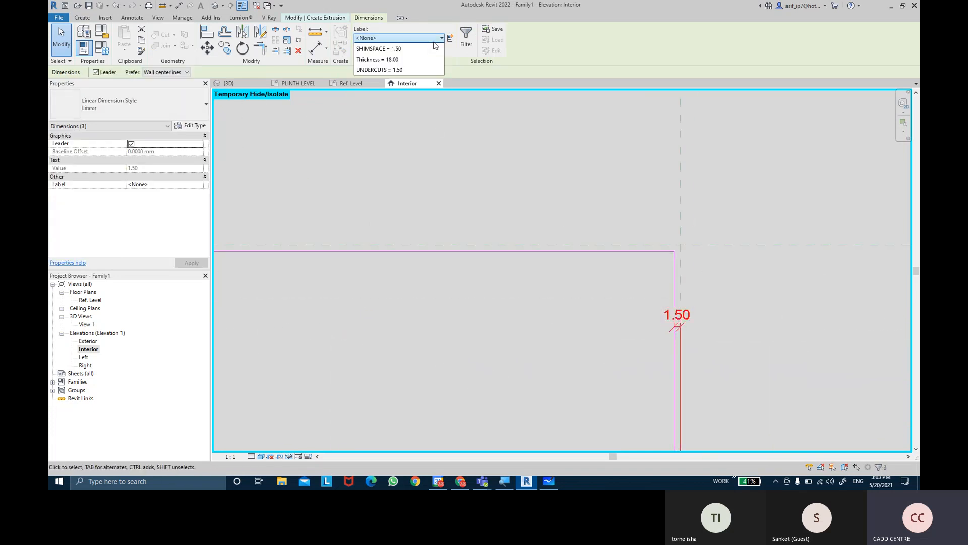
{"action": "left_click", "coordinate": [411, 69]}
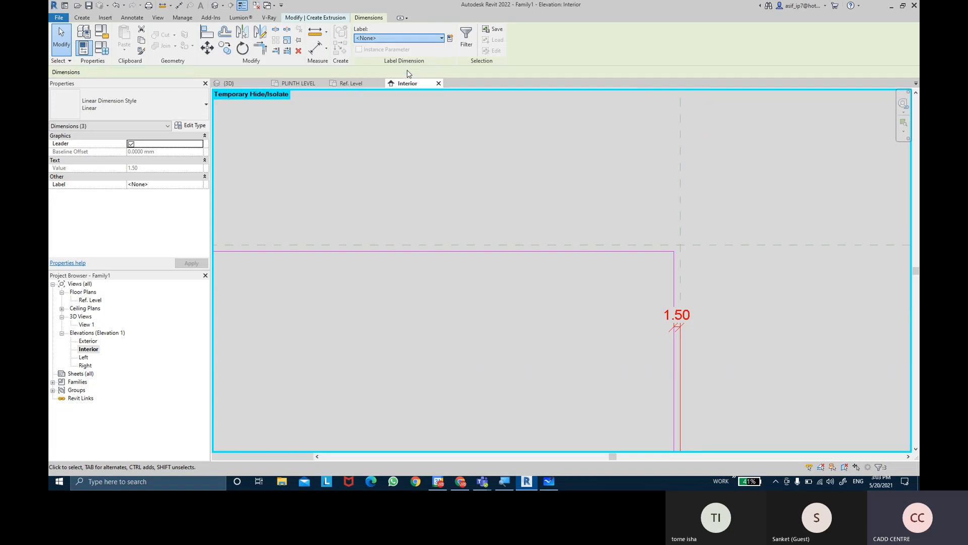
{"action": "left_click", "coordinate": [502, 216]}
{"action": "scroll", "coordinate": [488, 208], "scroll_direction": "down", "scroll_amount": 7}
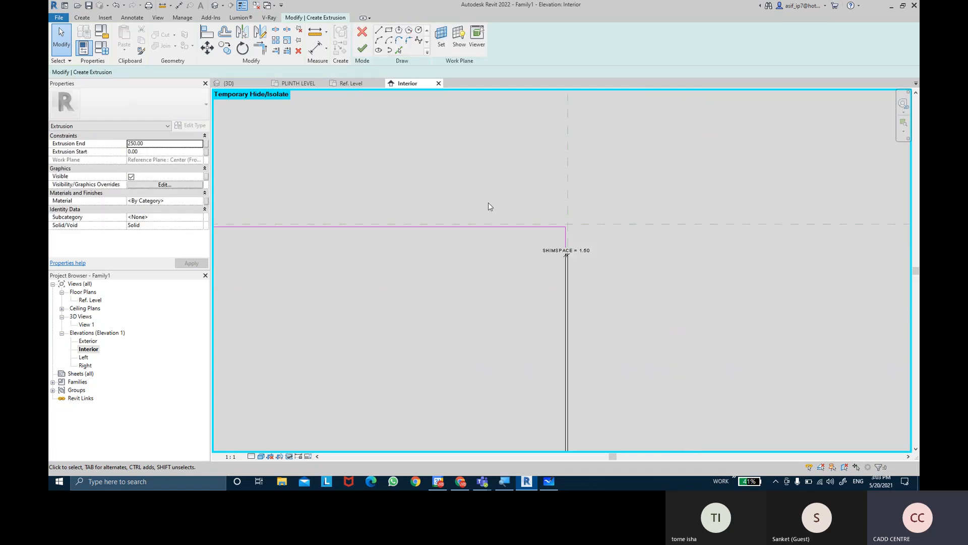
{"action": "left_click", "coordinate": [367, 50]}
{"action": "scroll", "coordinate": [419, 303], "scroll_direction": "down", "scroll_amount": 2}
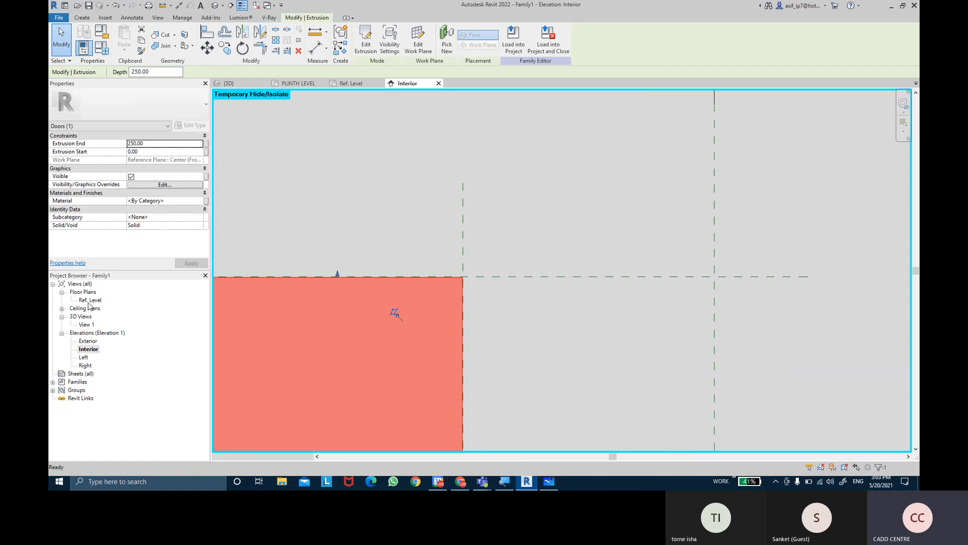
In the Ref. Level plan, switch to Wireframe and stretch the panel extrusion's start face to the upper thickness reference plane
{"action": "double_click", "coordinate": [89, 300]}
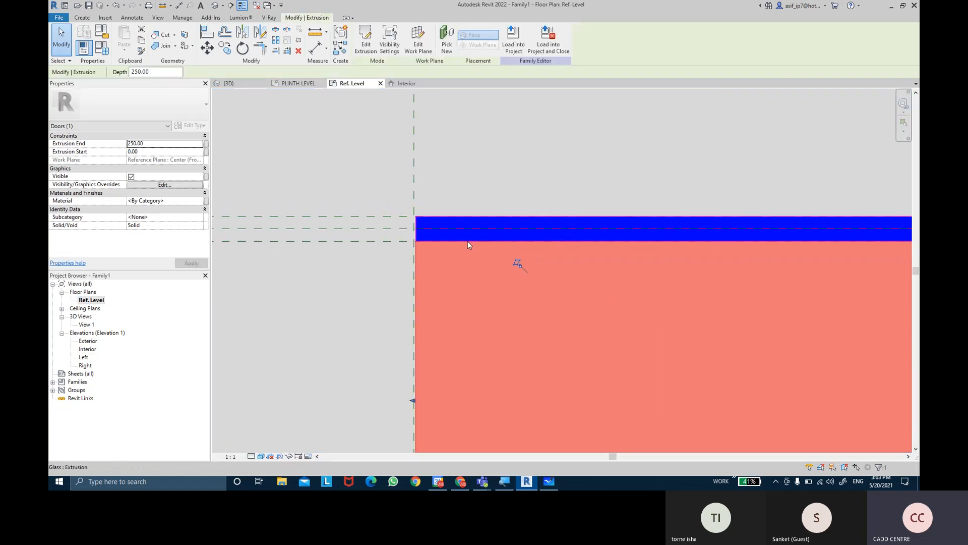
{"action": "scroll", "coordinate": [467, 242], "scroll_direction": "down", "scroll_amount": 4}
{"action": "scroll", "coordinate": [699, 235], "scroll_direction": "up", "scroll_amount": 3}
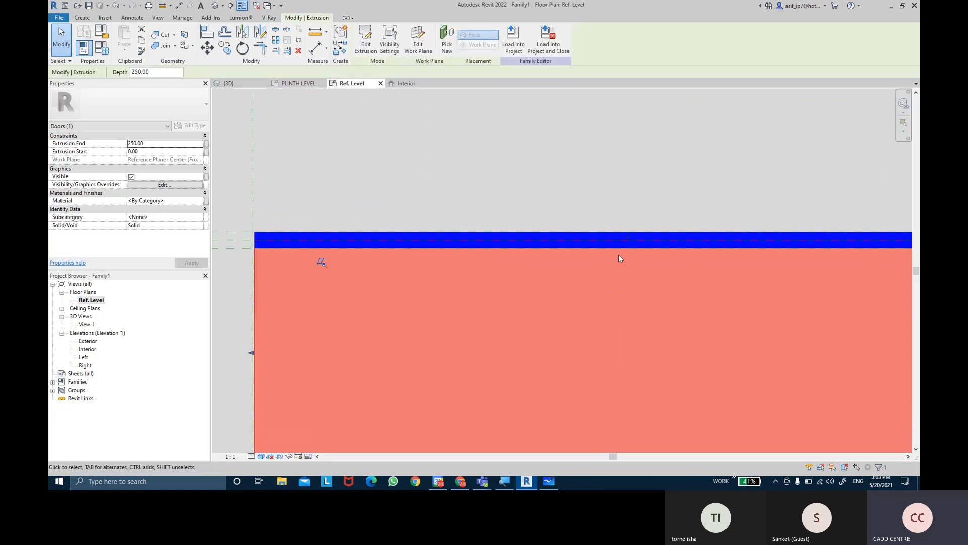
{"action": "scroll", "coordinate": [630, 245], "scroll_direction": "up", "scroll_amount": 2}
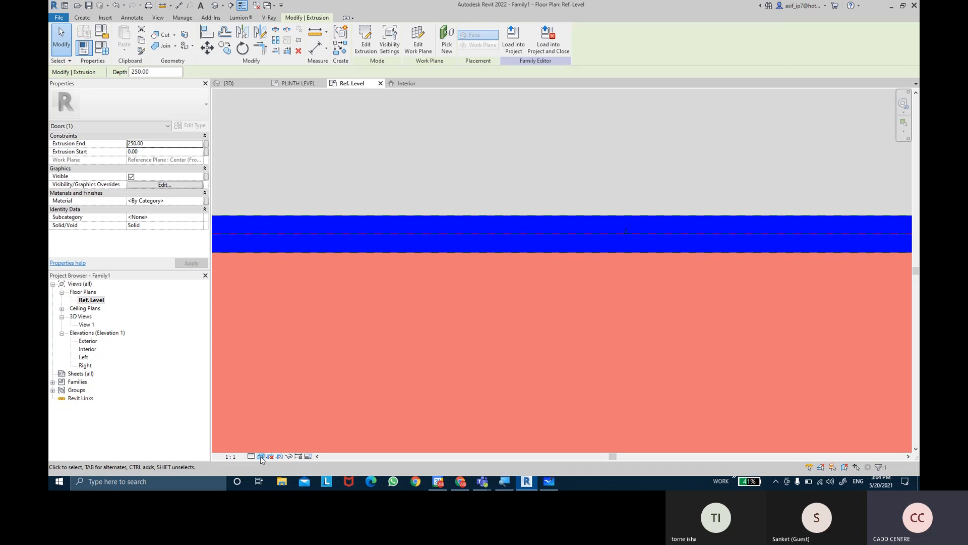
{"action": "left_click", "coordinate": [261, 456]}
{"action": "left_click", "coordinate": [283, 409]}
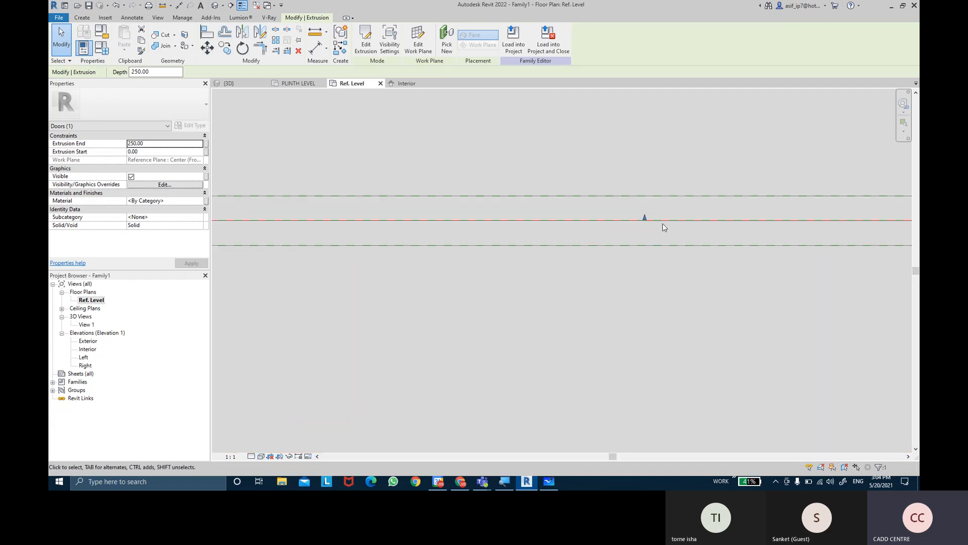
{"action": "left_click_drag", "start_coordinate": [645, 217], "coordinate": [648, 195]}
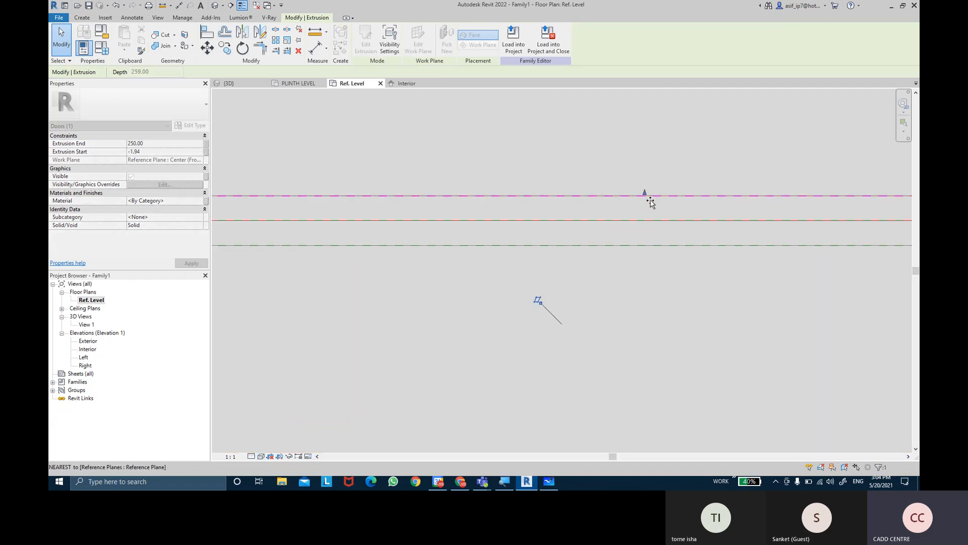
{"action": "scroll", "coordinate": [582, 225], "scroll_direction": "down", "scroll_amount": 5}
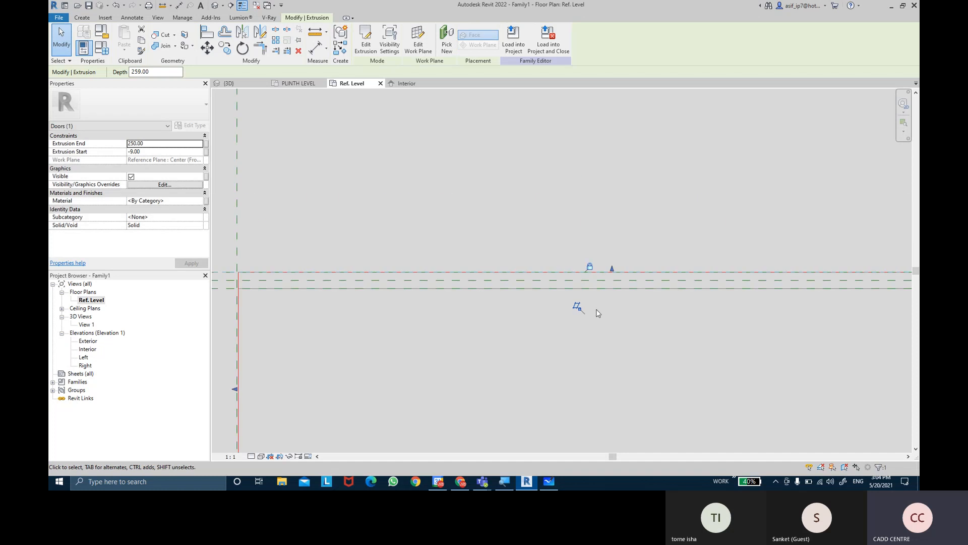
Pull the panel extrusion's end face to the lower thickness reference plane, giving an extrusion end of 9 and depth of 18
{"action": "scroll", "coordinate": [613, 257], "scroll_direction": "up", "scroll_amount": 3}
{"action": "left_click_drag", "start_coordinate": [580, 241], "coordinate": [588, 140]}
{"action": "middle_click_drag", "start_coordinate": [607, 184], "coordinate": [608, 287]}
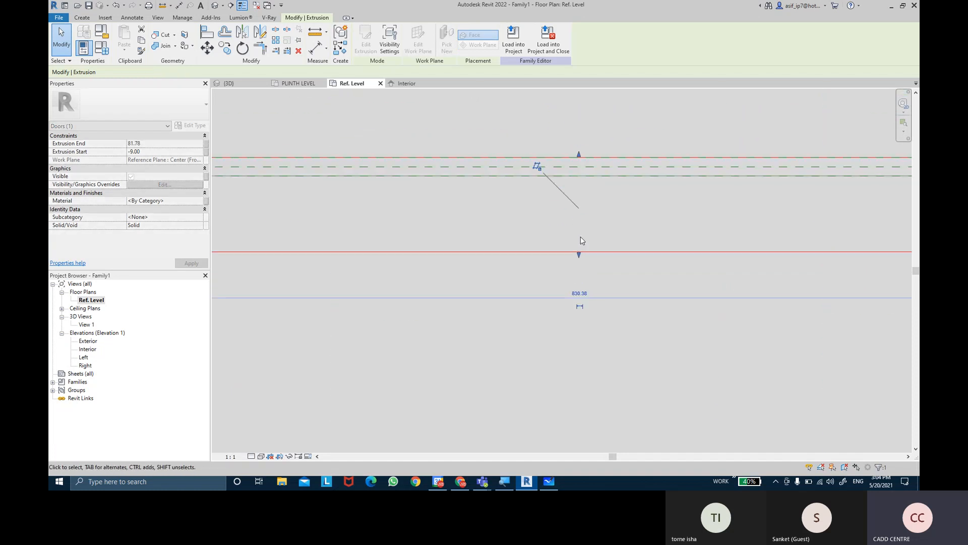
{"action": "scroll", "coordinate": [580, 238], "scroll_direction": "up", "scroll_amount": 2}
{"action": "left_click_drag", "start_coordinate": [580, 255], "coordinate": [582, 180]}
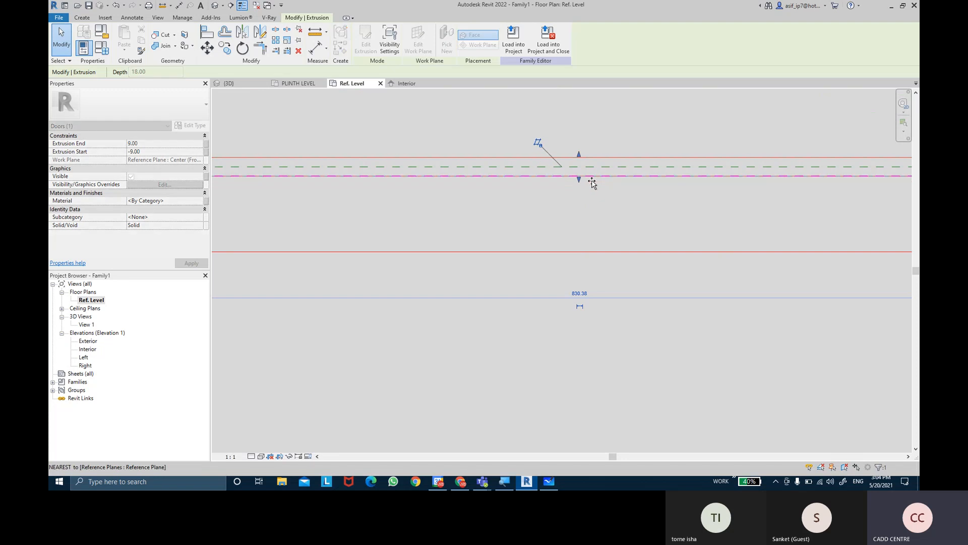
{"action": "left_click", "coordinate": [551, 261]}
{"action": "scroll", "coordinate": [551, 264], "scroll_direction": "down", "scroll_amount": 1}
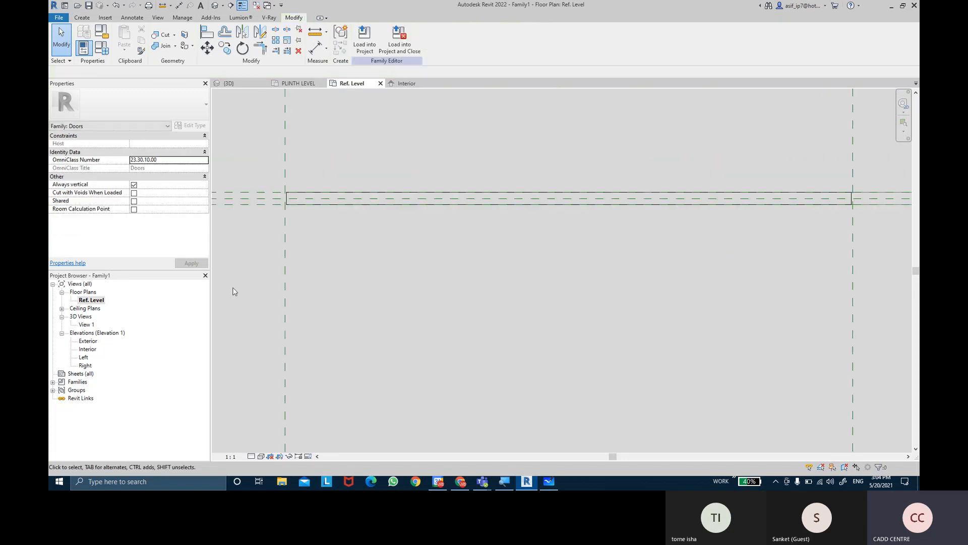
In the Interior elevation, assign the first double-door panel extrusion to the Glass subcategory
{"action": "double_click", "coordinate": [88, 349]}
{"action": "middle_click_drag", "start_coordinate": [417, 325], "coordinate": [419, 197]}
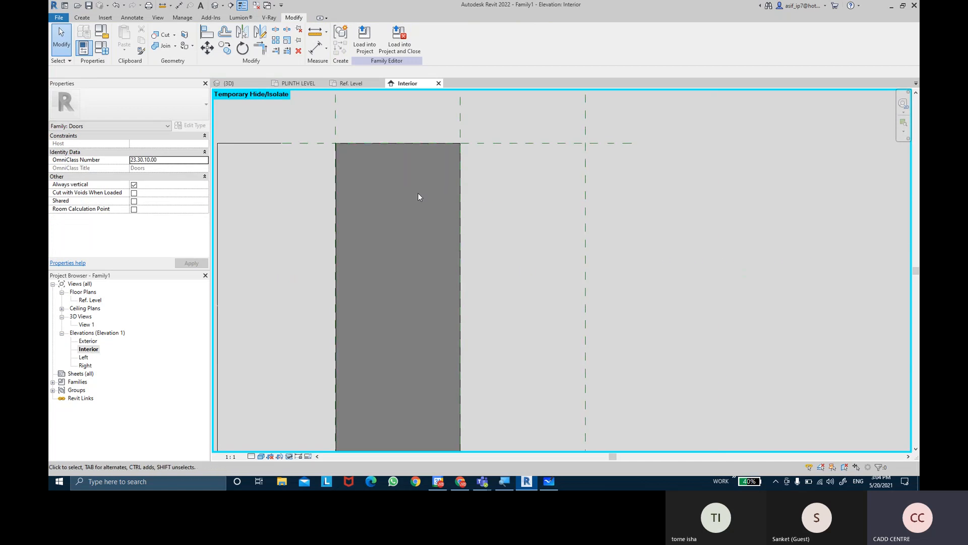
{"action": "left_click", "coordinate": [408, 144]}
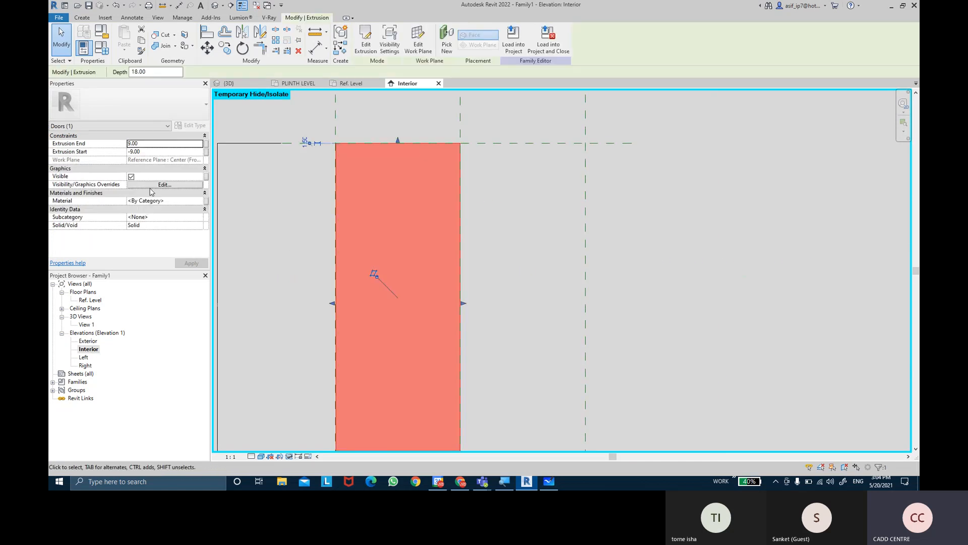
{"action": "left_click", "coordinate": [201, 218]}
{"action": "left_click", "coordinate": [134, 246]}
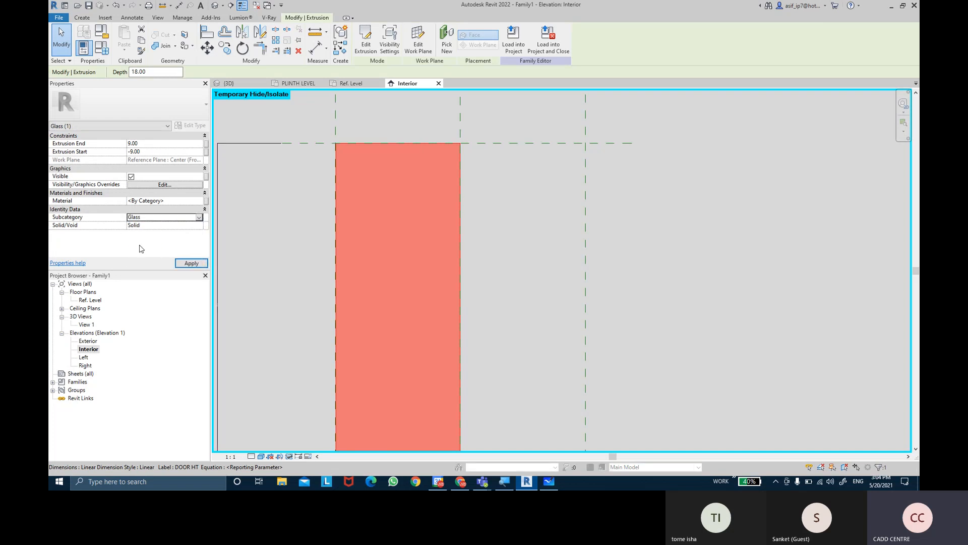
{"action": "left_click", "coordinate": [191, 263]}
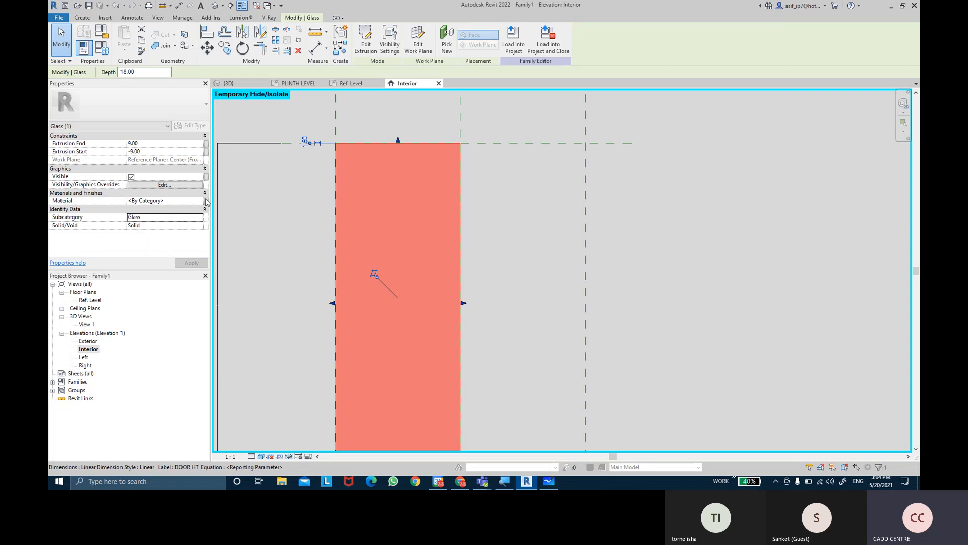
Associate the panel's material with a new type parameter named DOUBLE PANEL GLASS 1 MATERIAL under Materials and Finishes
{"action": "left_click", "coordinate": [205, 201]}
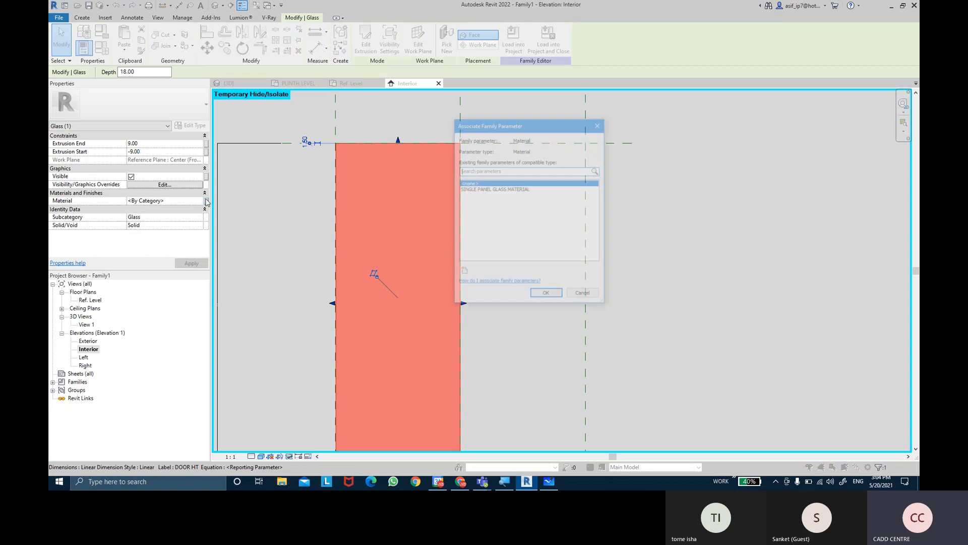
{"action": "left_click", "coordinate": [463, 272]}
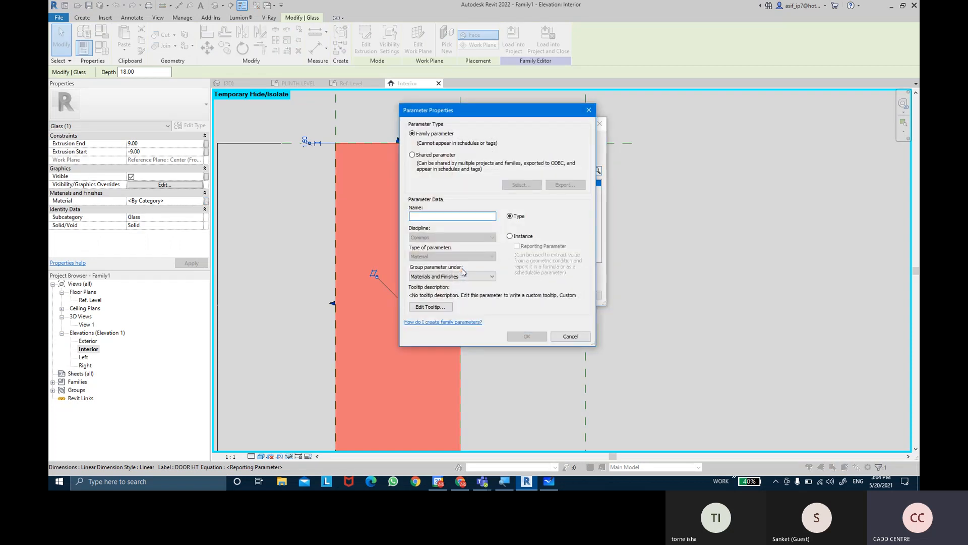
{"action": "type", "text": "DOUBLE PANEL "}
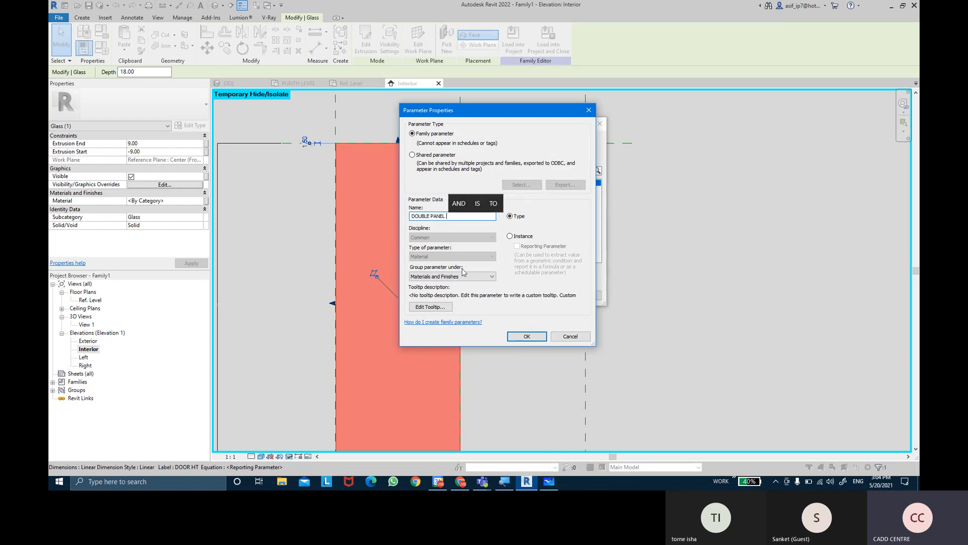
{"action": "type", "text": "GLASS"}
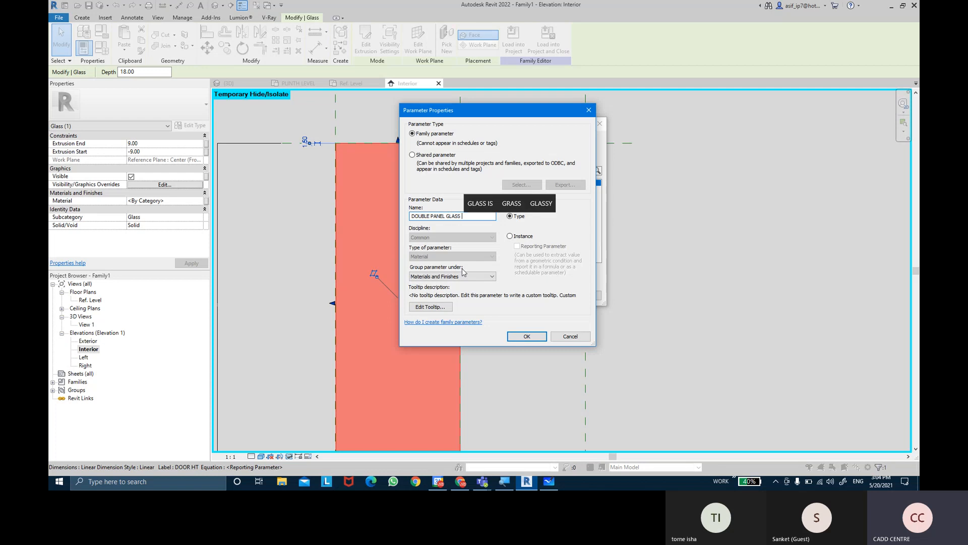
{"action": "type", "text": " 1"}
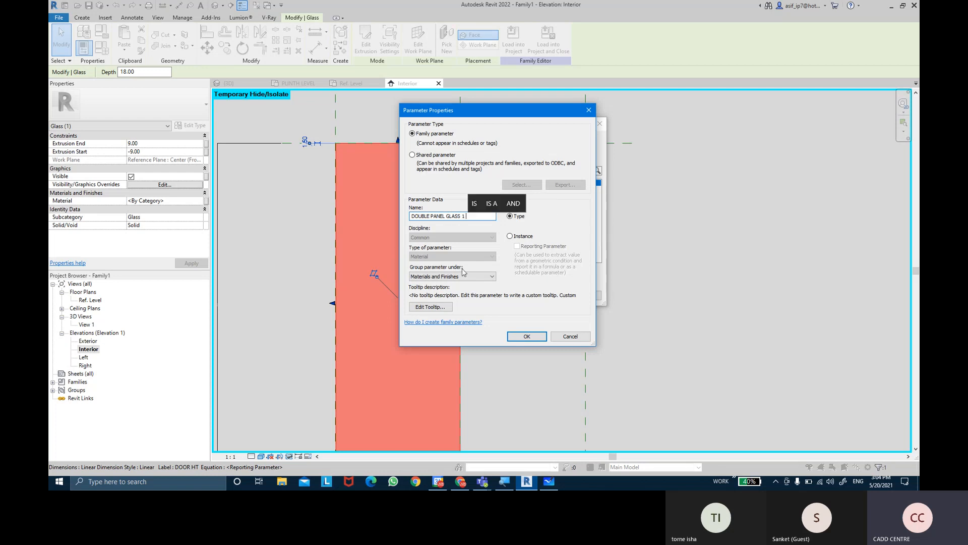
{"action": "type", "text": " ,MATERIAL"}
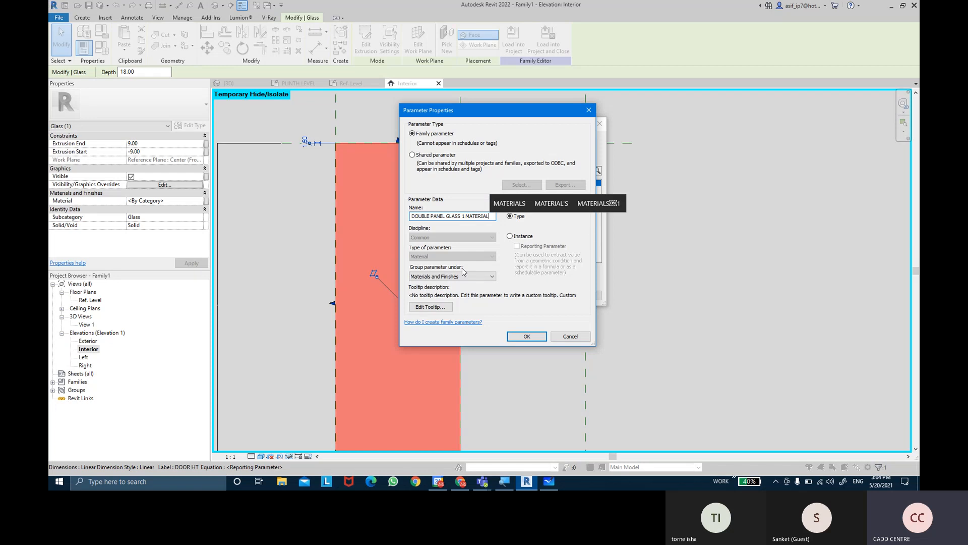
{"action": "left_click", "coordinate": [527, 337]}
{"action": "left_click", "coordinate": [548, 296]}
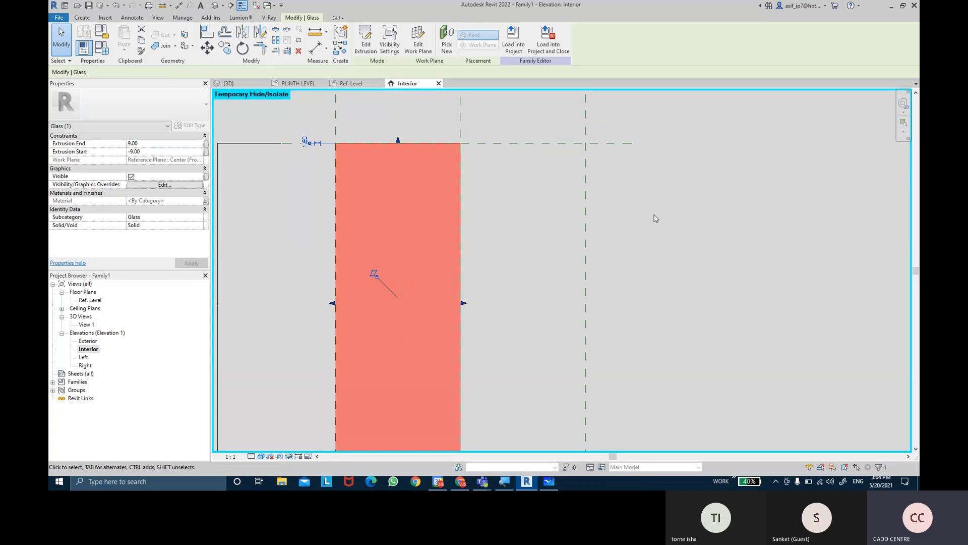
{"action": "left_click", "coordinate": [656, 219]}
{"action": "mouse_move", "coordinate": [652, 217]}
{"action": "middle_mouse_down"}
{"action": "mouse_move", "coordinate": [647, 180]}
{"action": "mouse_move", "coordinate": [641, 208]}
{"action": "middle_mouse_up"}
{"action": "left_click", "coordinate": [388, 127]}
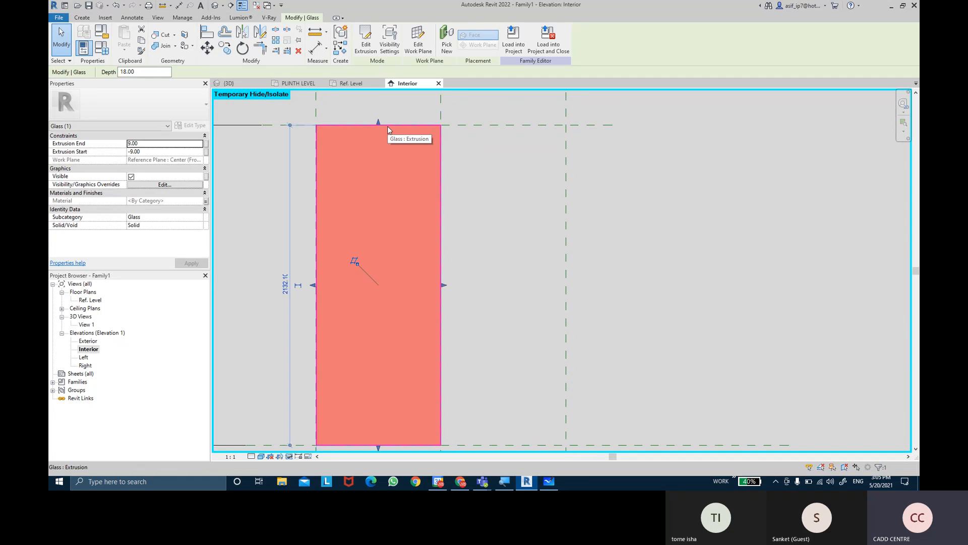
{"action": "left_click", "coordinate": [551, 151]}
{"action": "middle_click_drag", "start_coordinate": [529, 159], "coordinate": [518, 152]}
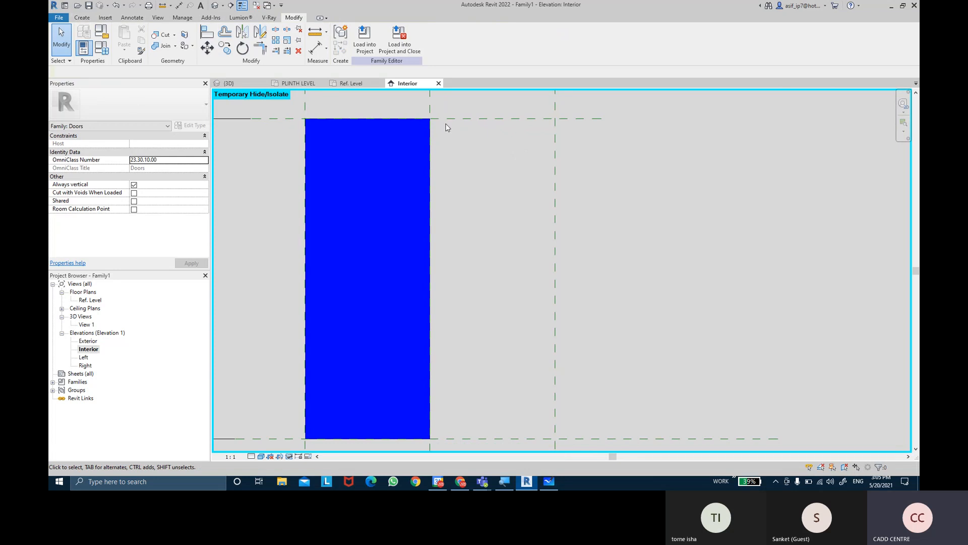
Start a second panel extrusion and sketch a rectangle with 1.50 offset from the top-right to the bottom-centre reference plane intersection
{"action": "left_click", "coordinate": [85, 17]}
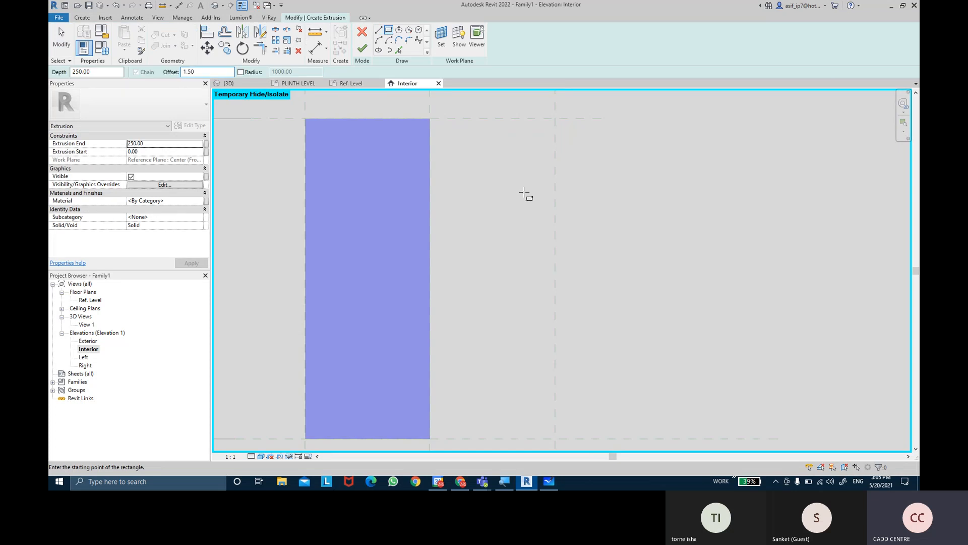
{"action": "scroll", "coordinate": [556, 111], "scroll_direction": "up", "scroll_amount": 3}
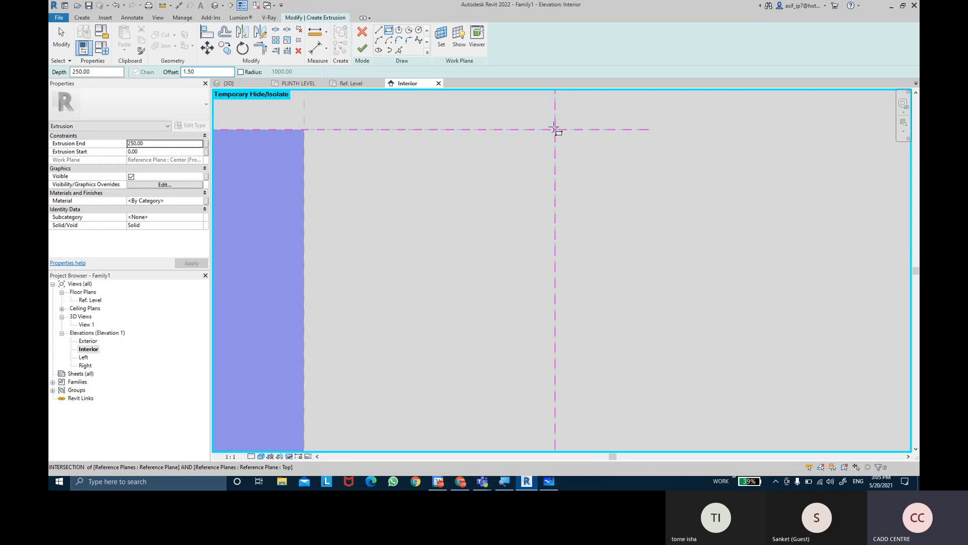
{"action": "left_click", "coordinate": [556, 130]}
{"action": "scroll", "coordinate": [363, 375], "scroll_direction": "down", "scroll_amount": 3}
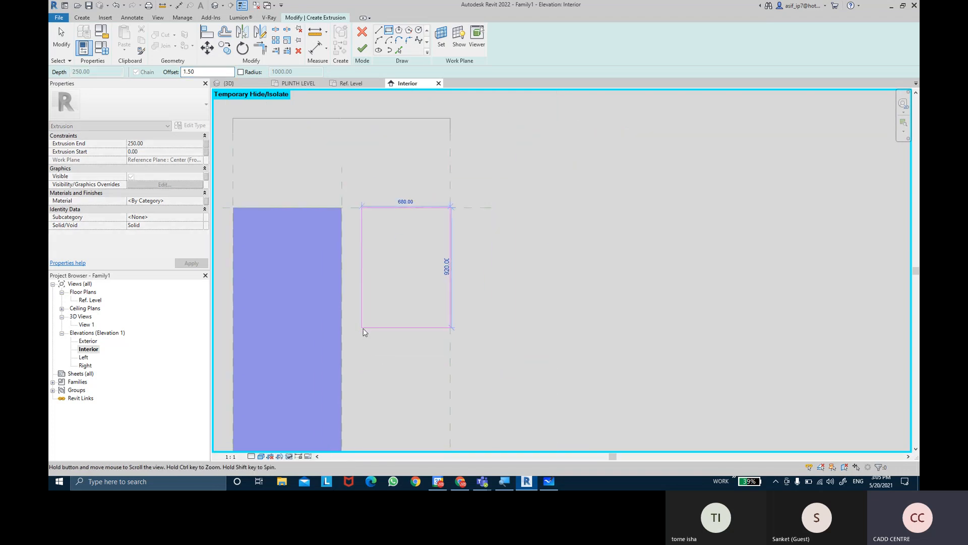
{"action": "middle_click_drag", "start_coordinate": [359, 379], "coordinate": [358, 202]}
{"action": "scroll", "coordinate": [346, 271], "scroll_direction": "up", "scroll_amount": 2}
{"action": "scroll", "coordinate": [332, 328], "scroll_direction": "up", "scroll_amount": 5}
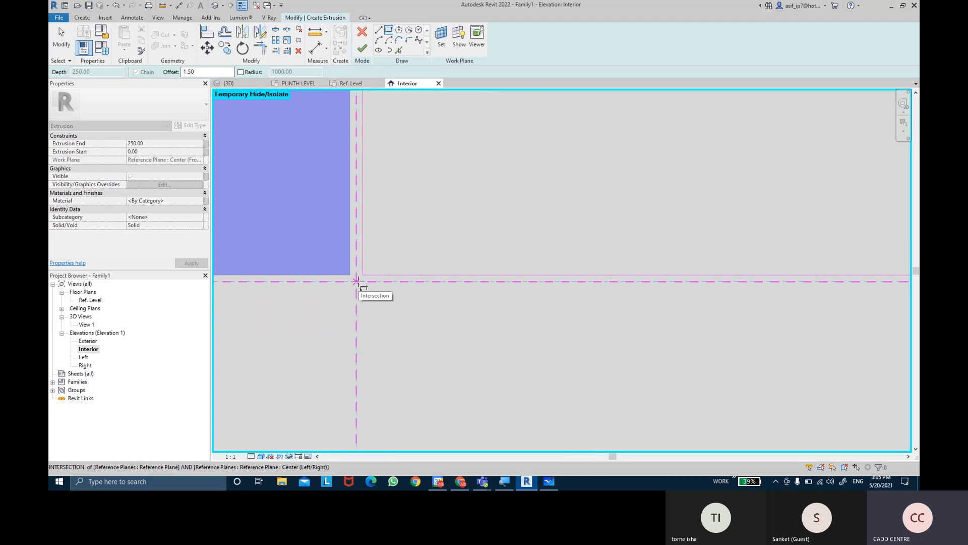
{"action": "left_click", "coordinate": [358, 280]}
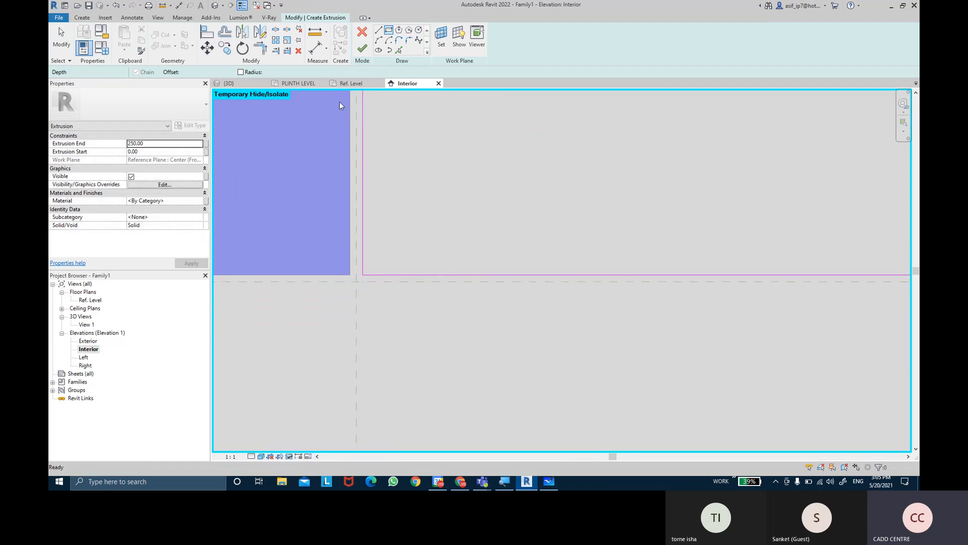
Dimension the gap between the bottom reference plane and the second rectangle's bottom line, and label it with the UNDERCUTS parameter
{"action": "left_click", "coordinate": [319, 45]}
{"action": "scroll", "coordinate": [477, 223], "scroll_direction": "up", "scroll_amount": 2}
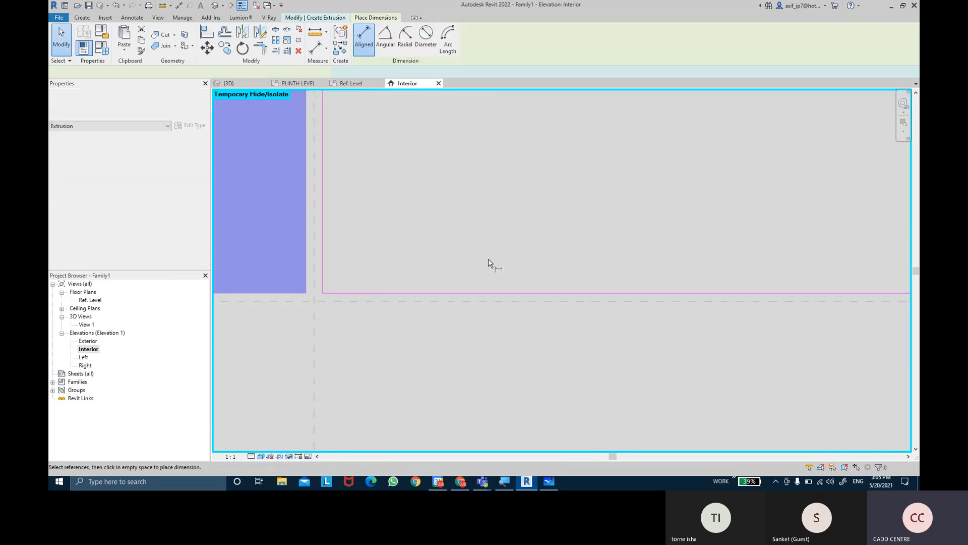
{"action": "left_click", "coordinate": [483, 302]}
{"action": "left_click", "coordinate": [487, 293]}
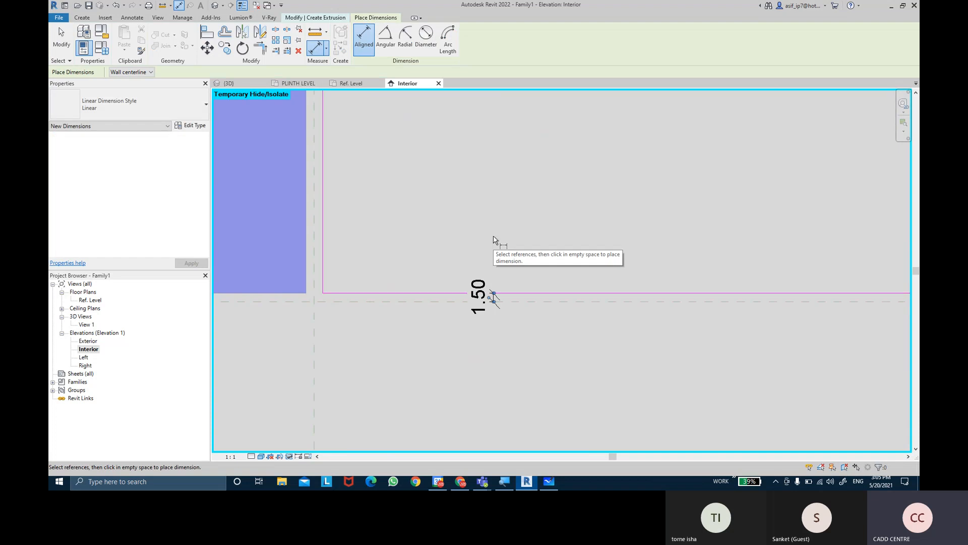
{"action": "left_click", "coordinate": [493, 295]}
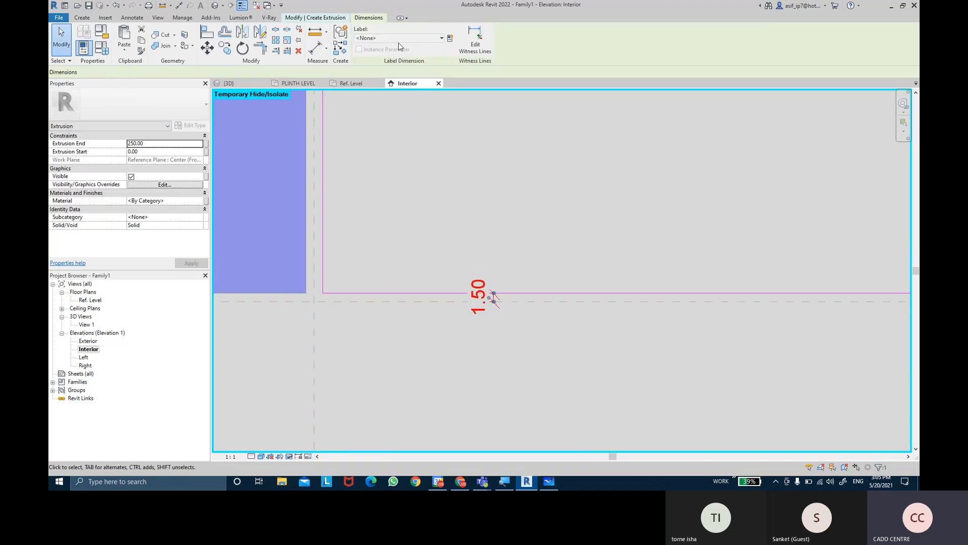
{"action": "left_click", "coordinate": [398, 38]}
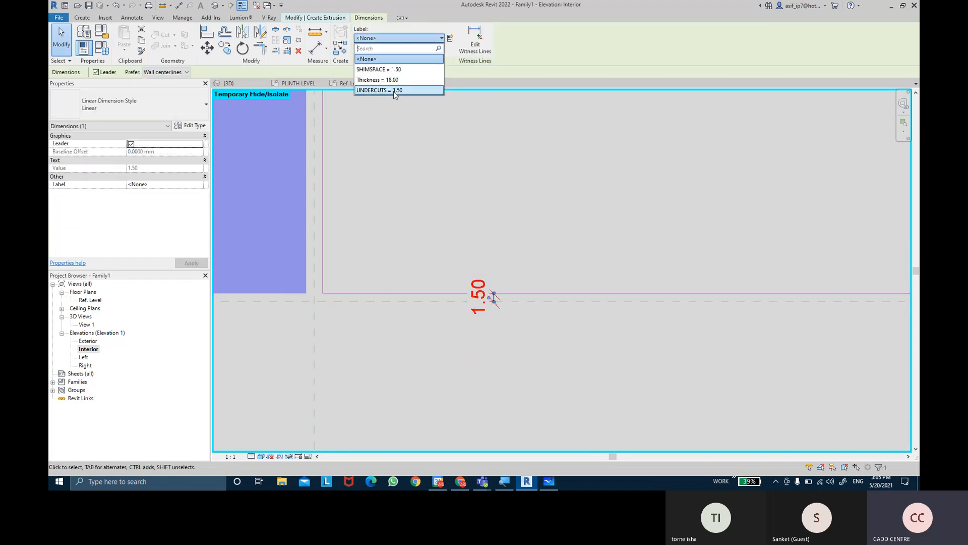
{"action": "left_click", "coordinate": [384, 67]}
{"action": "left_click", "coordinate": [409, 213]}
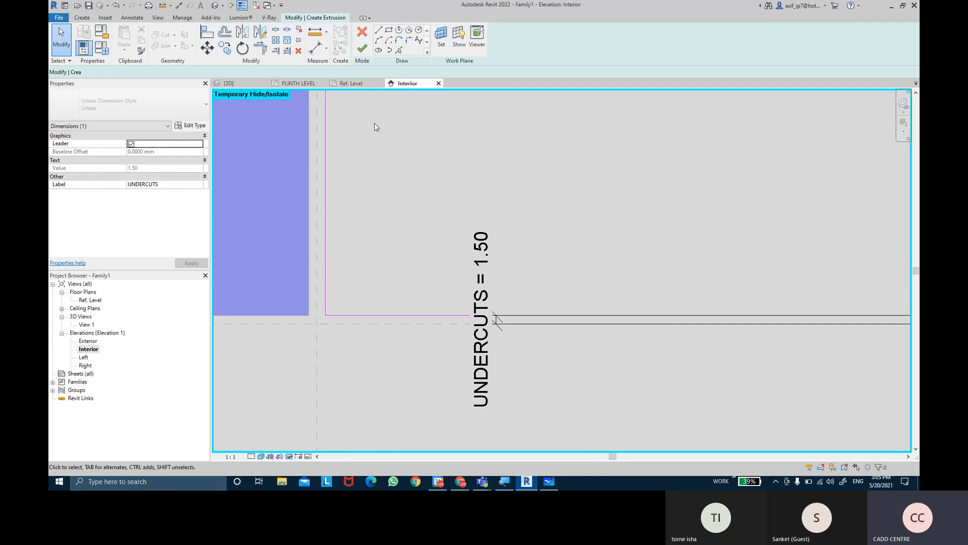
Dimension the second rectangle's top, left and right gaps to the adjacent reference planes
{"action": "left_click", "coordinate": [312, 52]}
{"action": "scroll", "coordinate": [424, 196], "scroll_direction": "down", "scroll_amount": 9}
{"action": "middle_click_drag", "start_coordinate": [476, 163], "coordinate": [478, 446]}
{"action": "middle_click_drag", "start_coordinate": [476, 182], "coordinate": [472, 404]}
{"action": "middle_click_drag", "start_coordinate": [488, 237], "coordinate": [494, 393]}
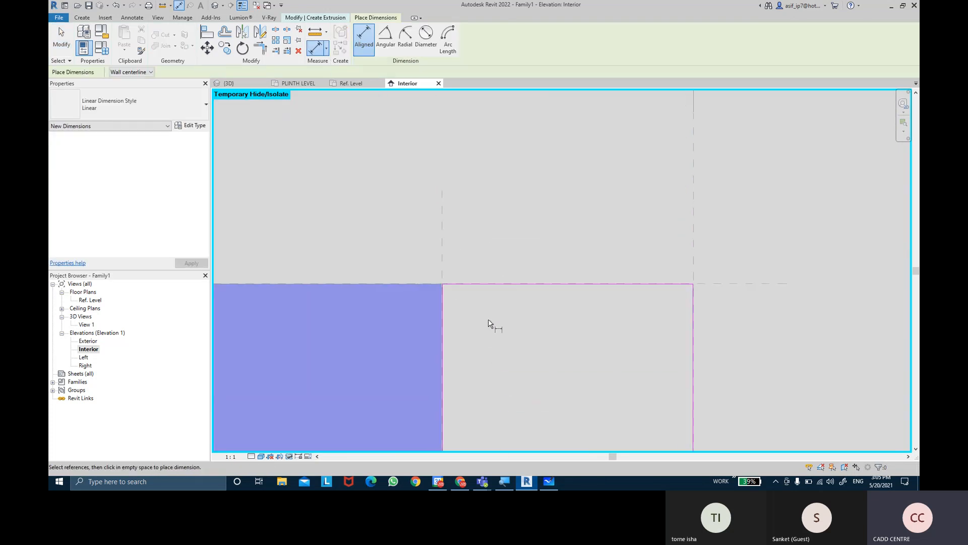
{"action": "scroll", "coordinate": [488, 323], "scroll_direction": "up", "scroll_amount": 4}
{"action": "scroll", "coordinate": [403, 257], "scroll_direction": "up", "scroll_amount": 2}
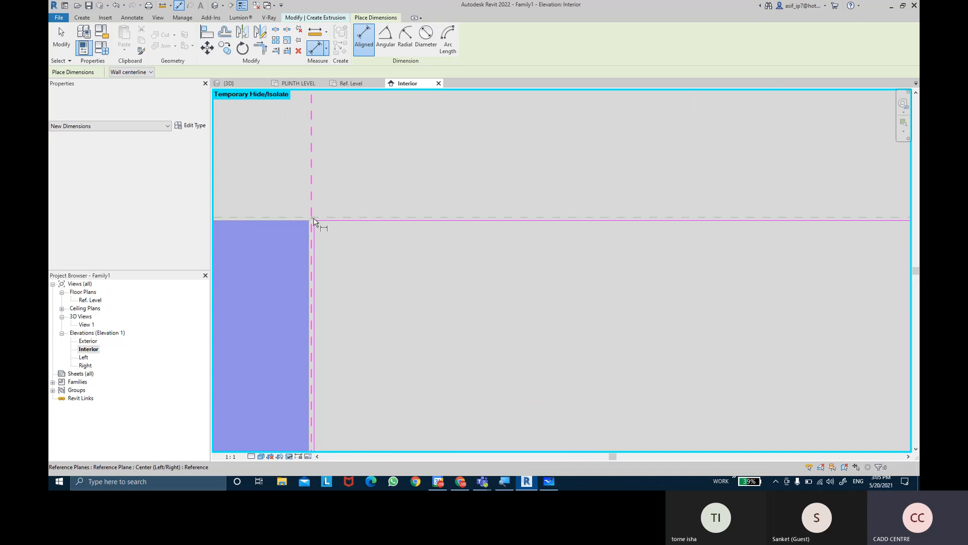
{"action": "left_click", "coordinate": [314, 242]}
{"action": "left_click", "coordinate": [316, 247]}
{"action": "left_click", "coordinate": [385, 261]}
{"action": "mouse_move", "coordinate": [434, 285]}
{"action": "middle_mouse_down"}
{"action": "mouse_move", "coordinate": [453, 301]}
{"action": "mouse_move", "coordinate": [589, 335]}
{"action": "mouse_move", "coordinate": [664, 290]}
{"action": "mouse_move", "coordinate": [694, 285]}
{"action": "mouse_move", "coordinate": [564, 209]}
{"action": "middle_mouse_up"}
{"action": "scroll", "coordinate": [541, 214], "scroll_direction": "up", "scroll_amount": 1}
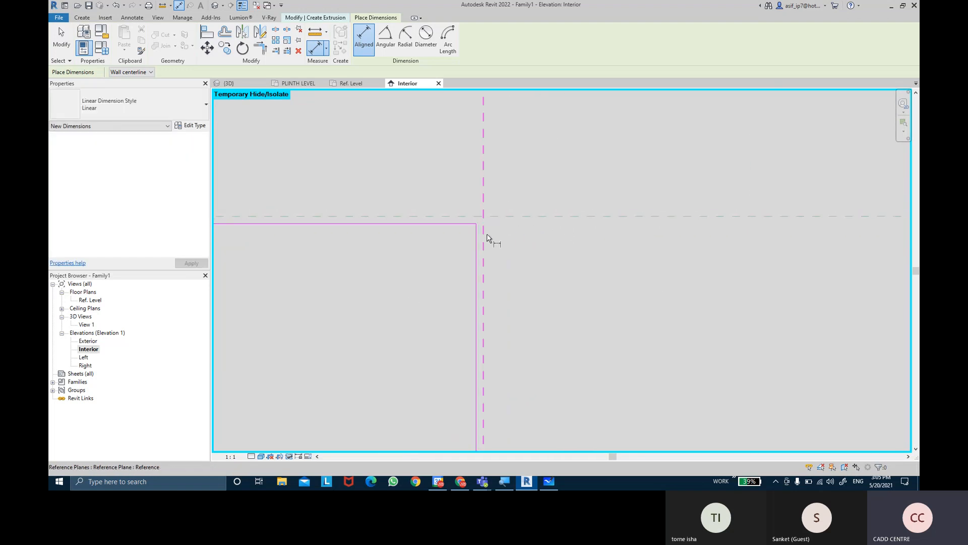
{"action": "left_click", "coordinate": [485, 237]}
{"action": "left_click", "coordinate": [407, 300]}
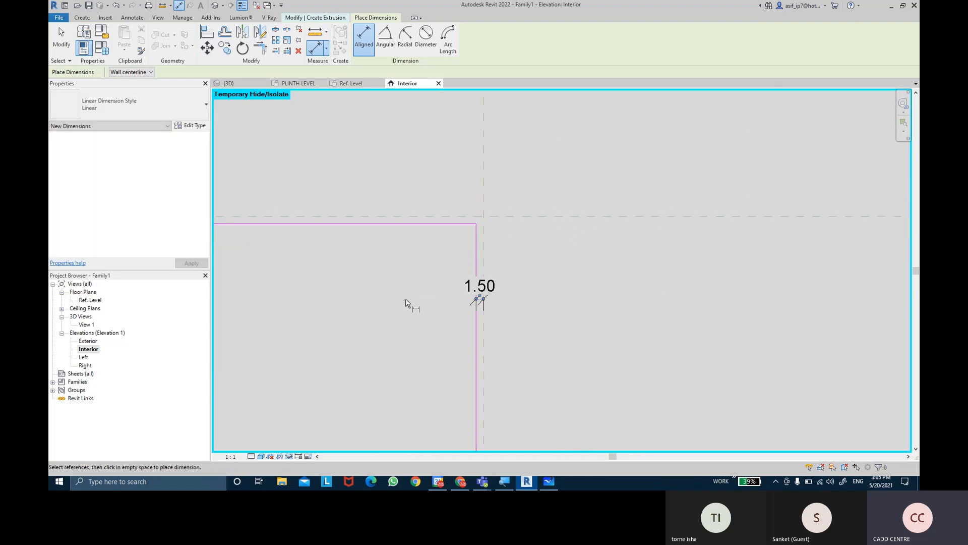
{"action": "key", "text": "Escape"}
{"action": "key", "text": "Escape"}
Label the second rectangle's top, left and right gap dimensions together with the SHIMSPACE parameter
{"action": "left_click", "coordinate": [494, 286]}
{"action": "scroll", "coordinate": [411, 320], "scroll_direction": "down", "scroll_amount": 5}
{"action": "middle_click_drag", "start_coordinate": [343, 350], "coordinate": [826, 325]}
{"action": "middle_click_drag", "start_coordinate": [238, 283], "coordinate": [605, 285]}
{"action": "scroll", "coordinate": [645, 301], "scroll_direction": "up", "scroll_amount": 5}
{"action": "left_click", "coordinate": [525, 260], "text": "ctrl"}
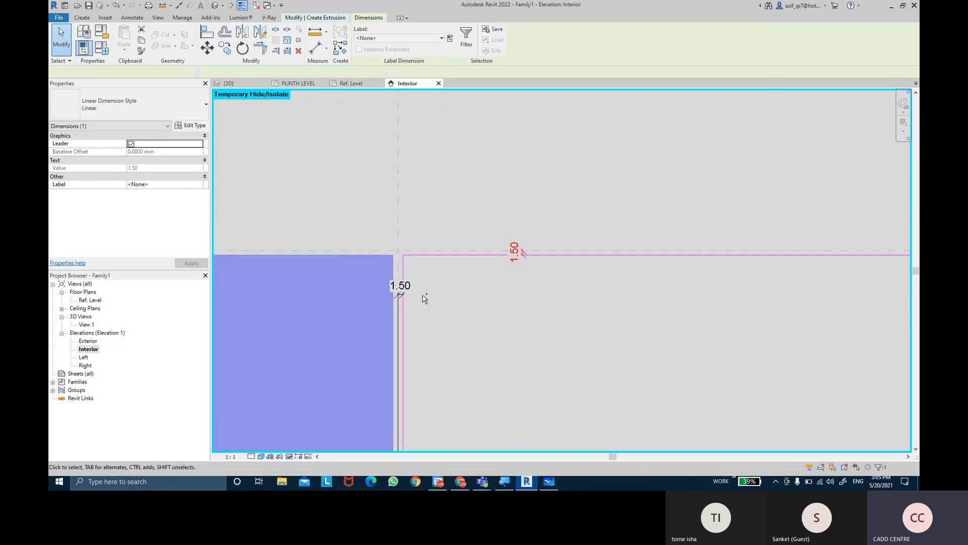
{"action": "left_click", "coordinate": [401, 290], "text": "ctrl"}
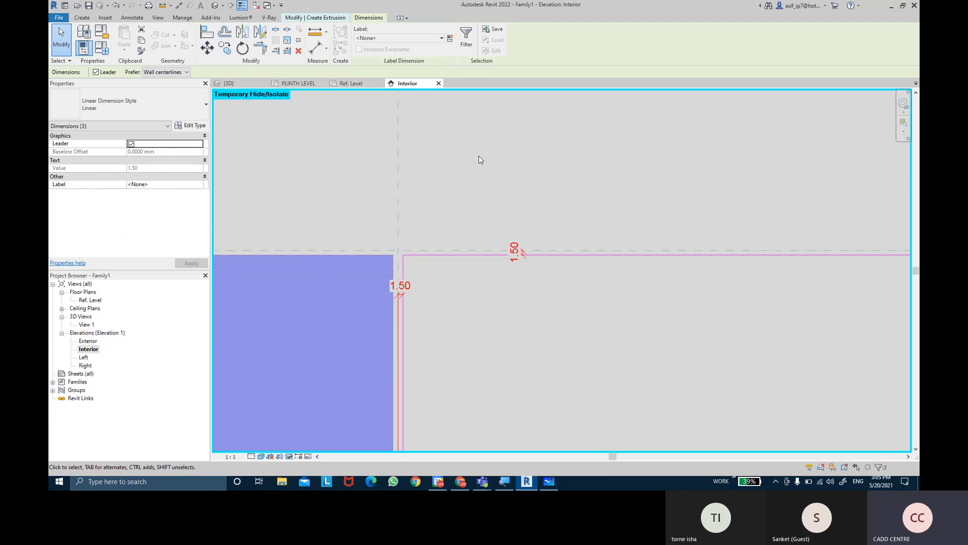
{"action": "left_click", "coordinate": [450, 38]}
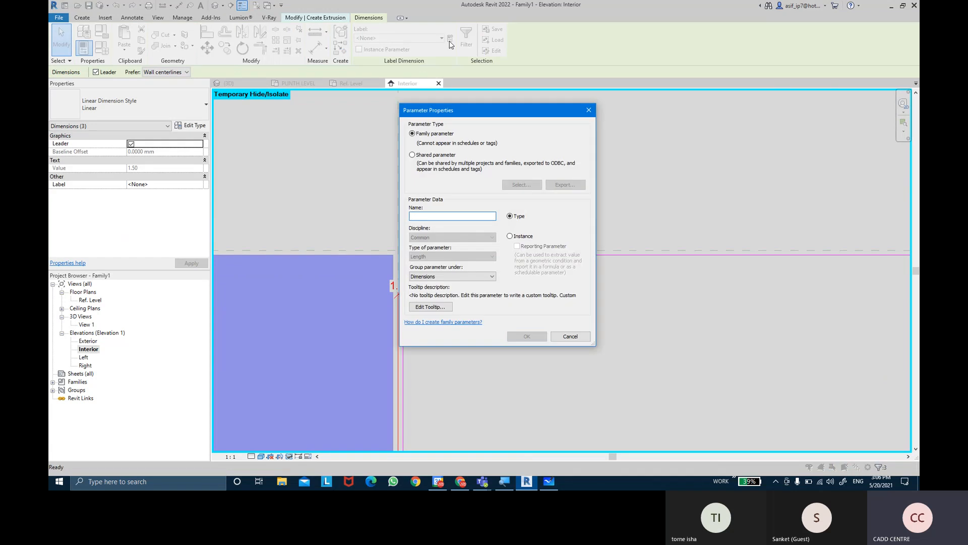
{"action": "key", "text": "Escape"}
{"action": "left_click", "coordinate": [442, 38]}
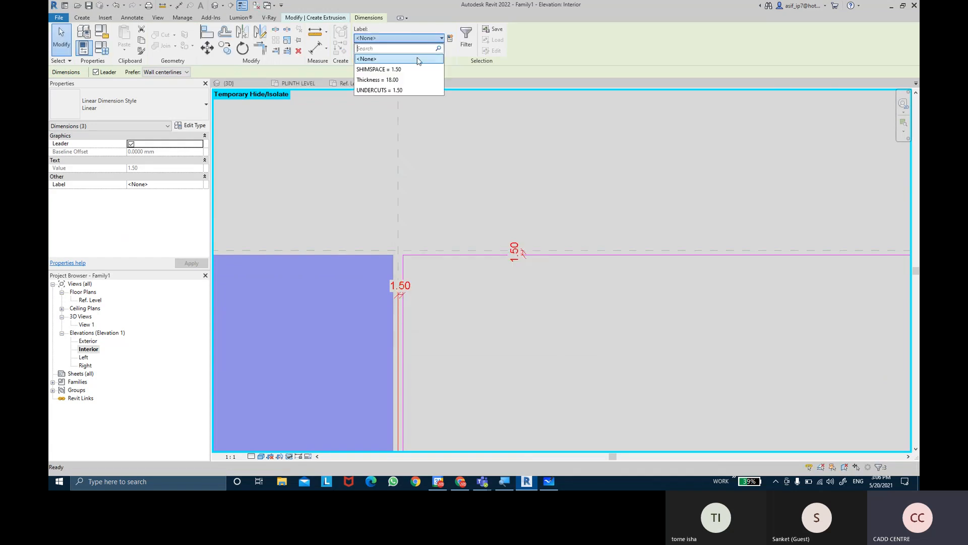
{"action": "left_click", "coordinate": [413, 70]}
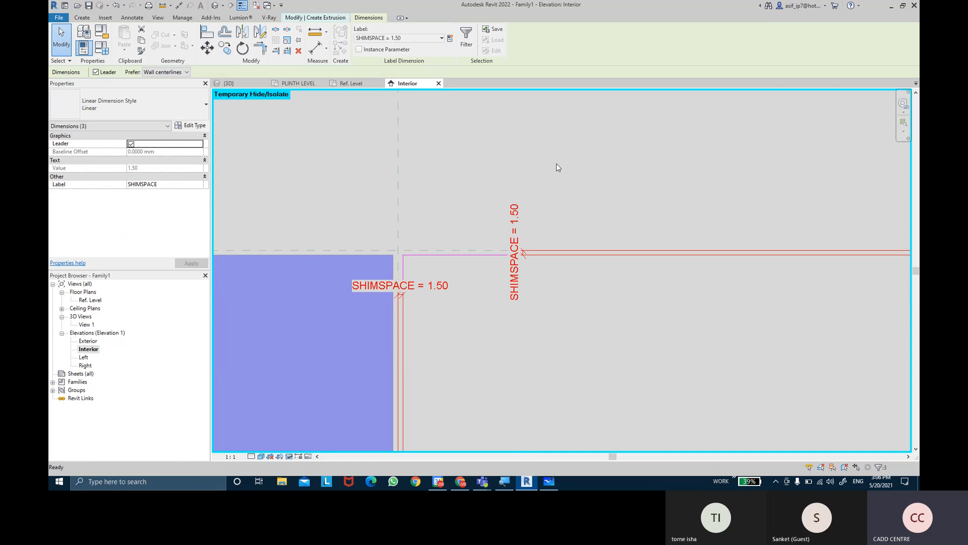
{"action": "left_click", "coordinate": [556, 163]}
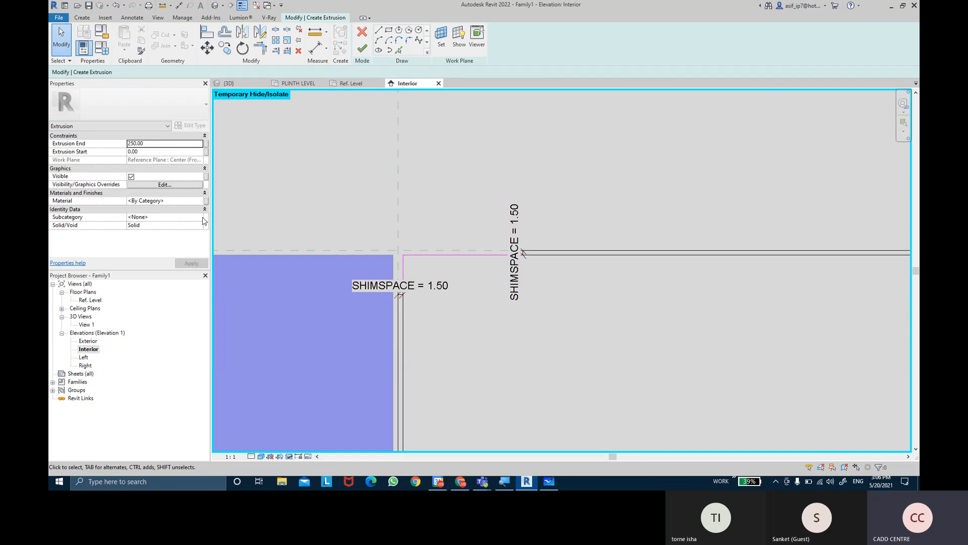
Assign the second panel extrusion the Glass subcategory and a new material parameter named DOUBLE PANEL GLASS 2 MATERIAL
{"action": "left_click", "coordinate": [203, 218]}
{"action": "left_click", "coordinate": [133, 245]}
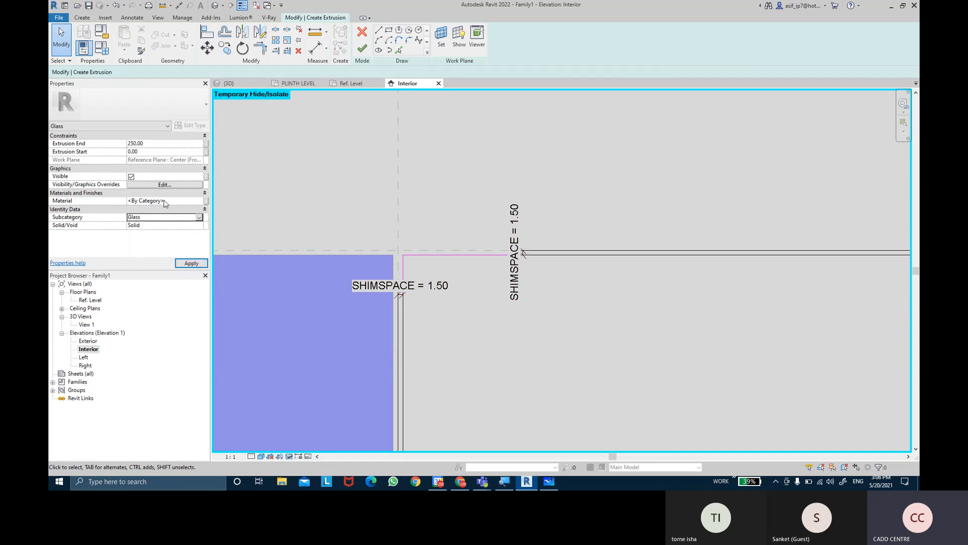
{"action": "left_click", "coordinate": [206, 201]}
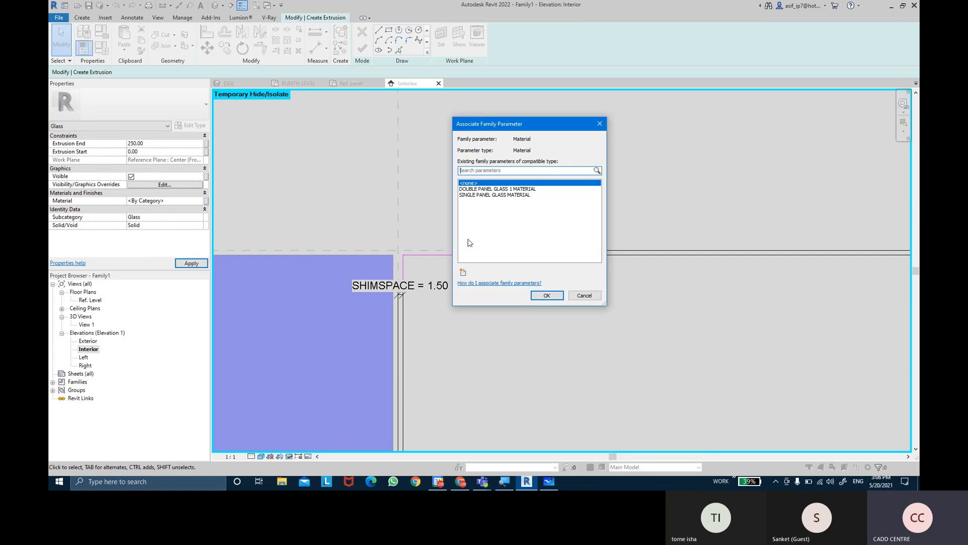
{"action": "left_click", "coordinate": [463, 273]}
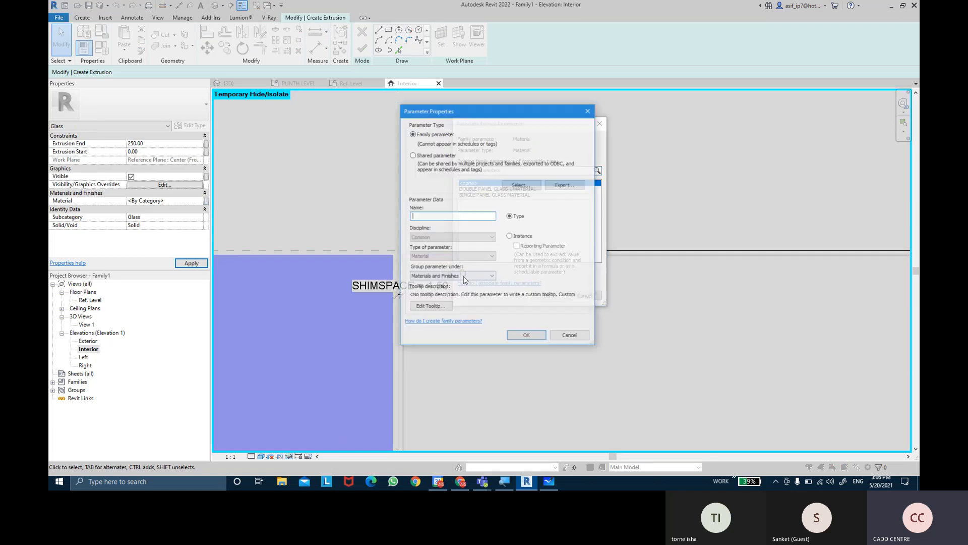
{"action": "type", "text": "DOUB"}
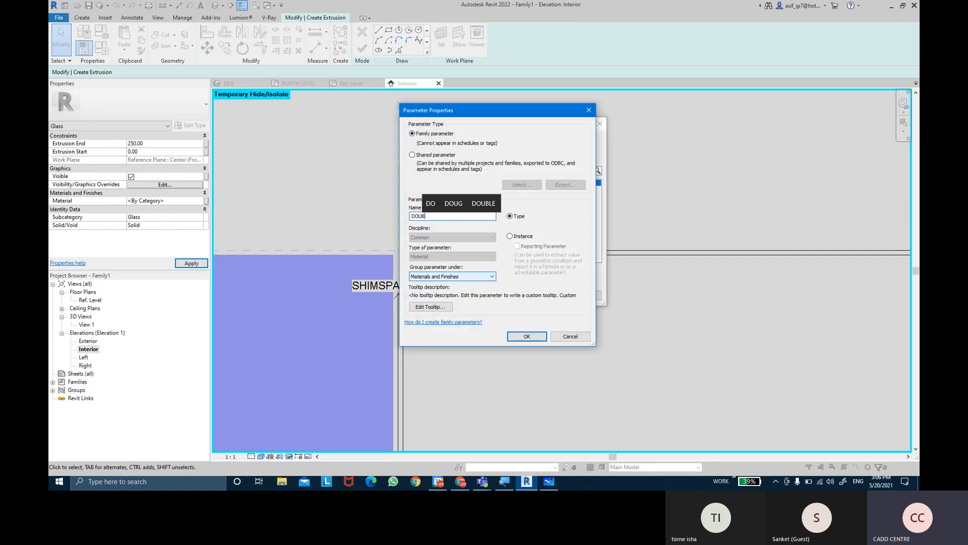
{"action": "type", "text": "LE PANEL"}
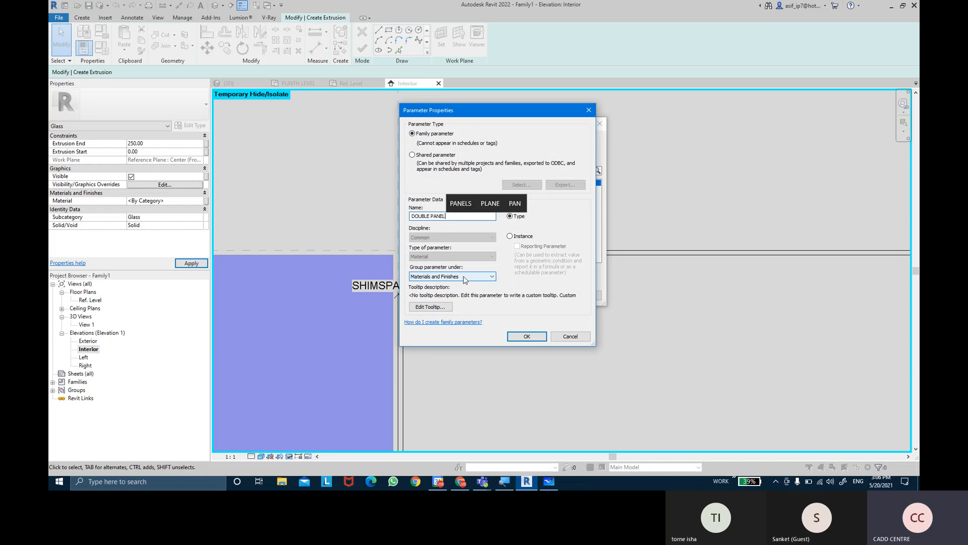
{"action": "type", "text": " GLASS "}
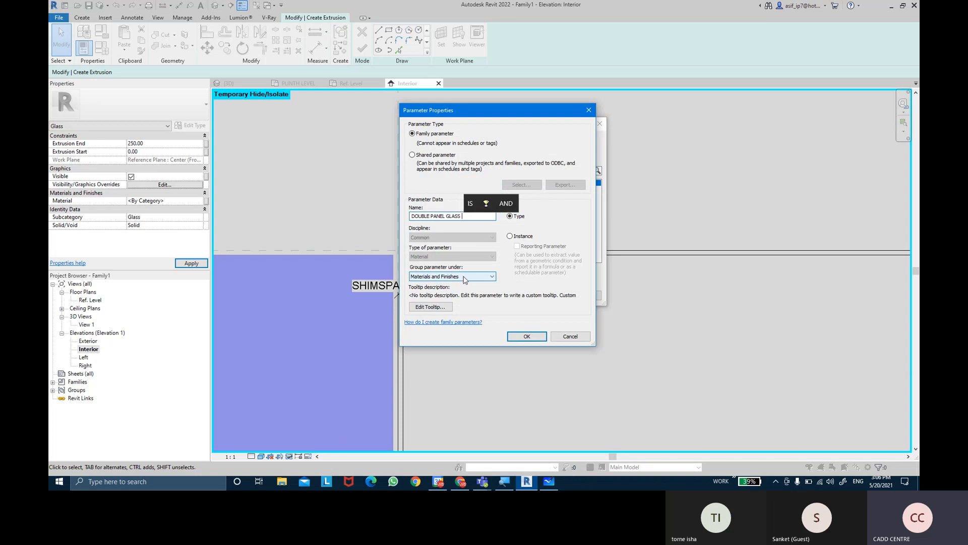
{"action": "type", "text": "2 MATER"}
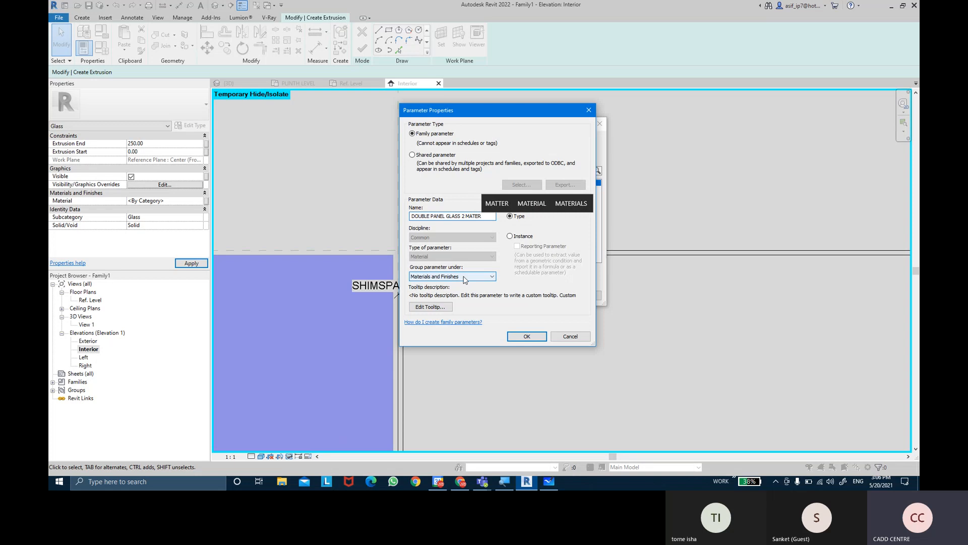
{"action": "type", "text": "IAL"}
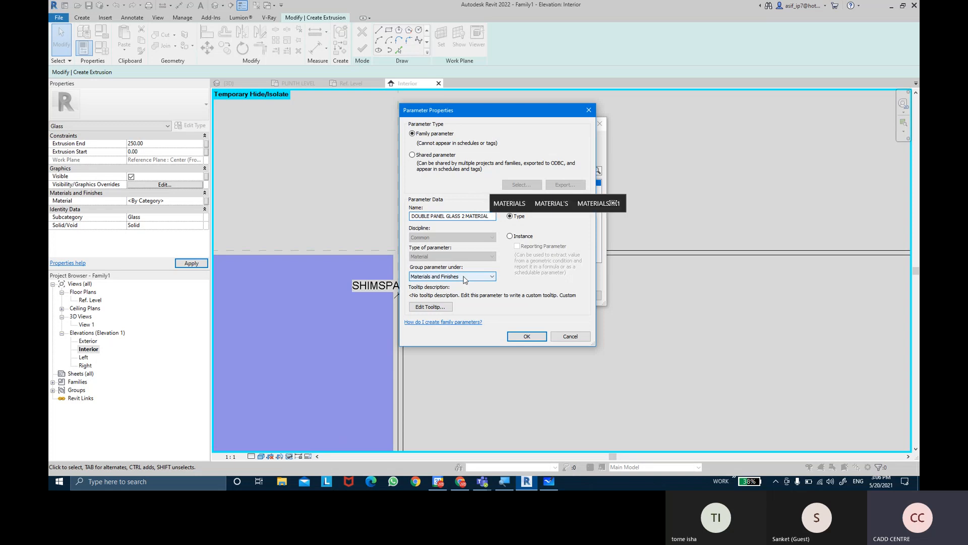
{"action": "left_click", "coordinate": [541, 339]}
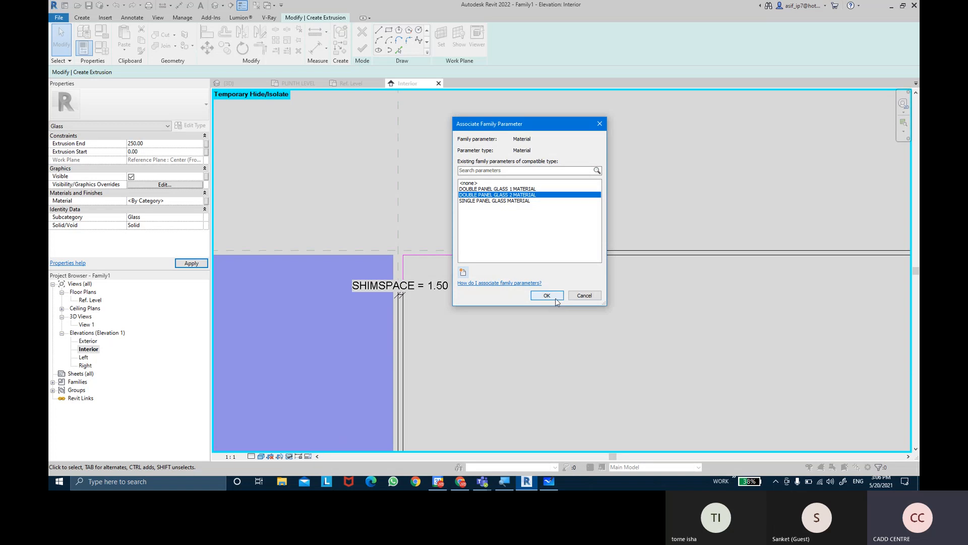
{"action": "left_click", "coordinate": [556, 299]}
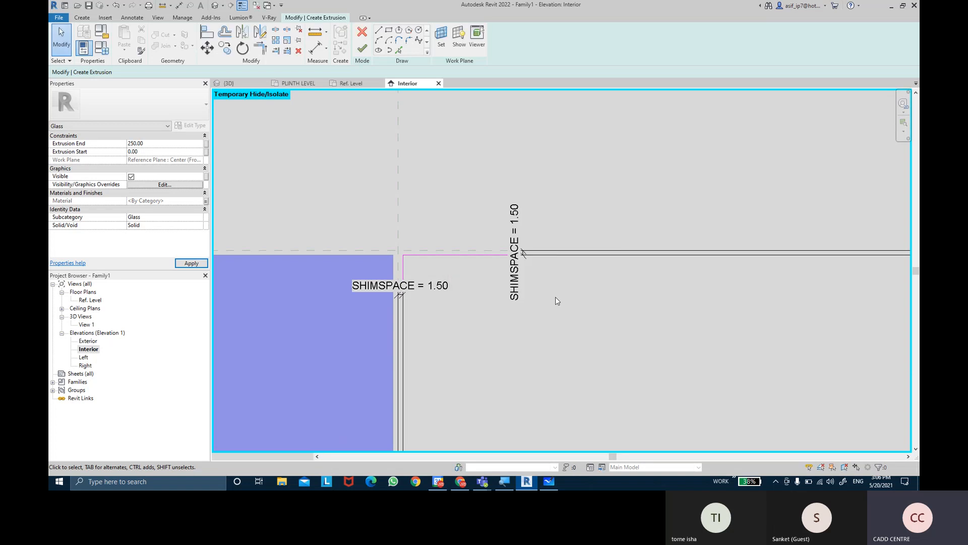
{"action": "left_click", "coordinate": [365, 52]}
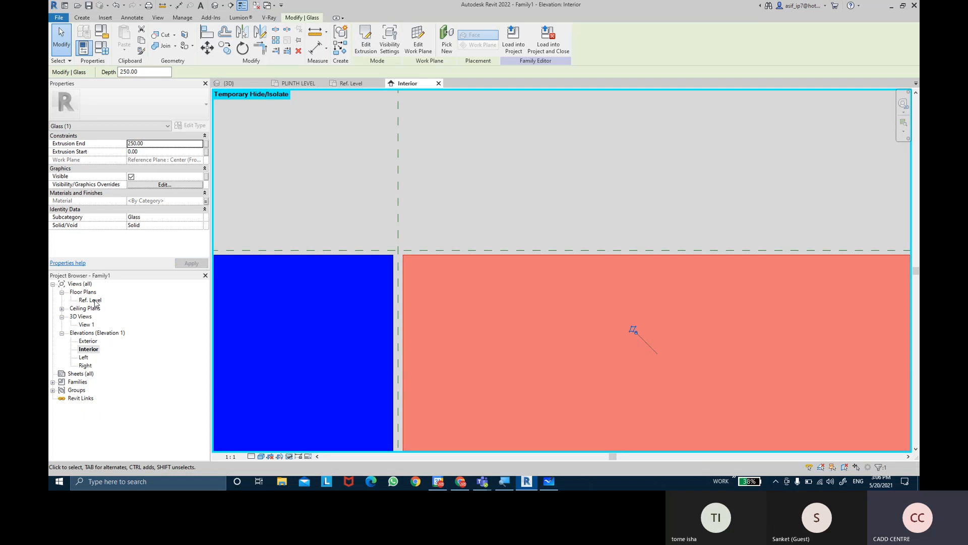
In the Ref. Level plan, stretch the second panel's front and back faces to the thickness reference planes and lock them
{"action": "double_click", "coordinate": [94, 300]}
{"action": "scroll", "coordinate": [725, 235], "scroll_direction": "up", "scroll_amount": 2}
{"action": "left_click_drag", "start_coordinate": [751, 239], "coordinate": [750, 230]}
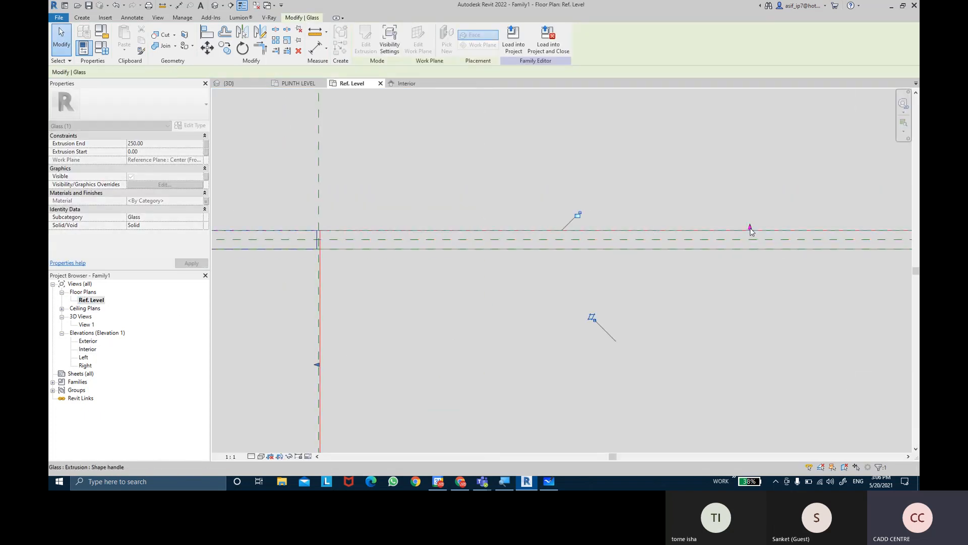
{"action": "left_click", "coordinate": [581, 212]}
{"action": "scroll", "coordinate": [510, 333], "scroll_direction": "down", "scroll_amount": 5}
{"action": "middle_click_drag", "start_coordinate": [515, 336], "coordinate": [516, 282]}
{"action": "scroll", "coordinate": [593, 354], "scroll_direction": "up", "scroll_amount": 1}
{"action": "left_click_drag", "start_coordinate": [620, 363], "coordinate": [636, 218]}
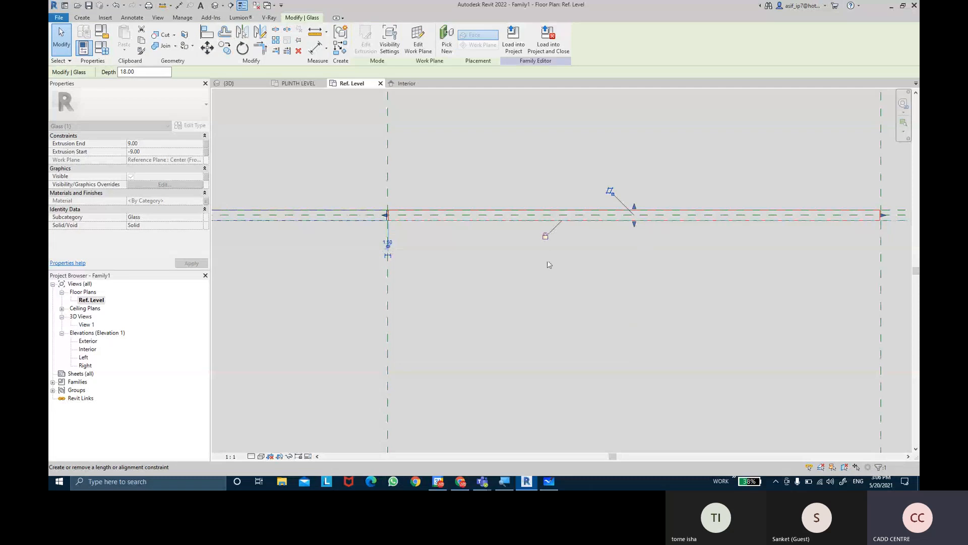
{"action": "left_click", "coordinate": [547, 304]}
{"action": "middle_click_drag", "start_coordinate": [545, 313], "coordinate": [557, 315]}
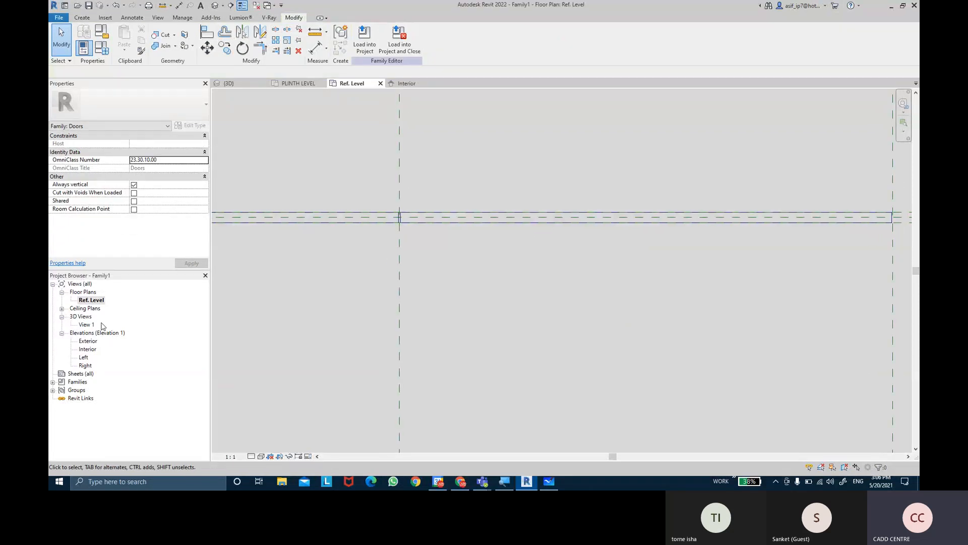
In the Interior elevation, associate the visibility of both glass panels with a new family parameter named DOUBLE PANEL DOOR
{"action": "double_click", "coordinate": [87, 348]}
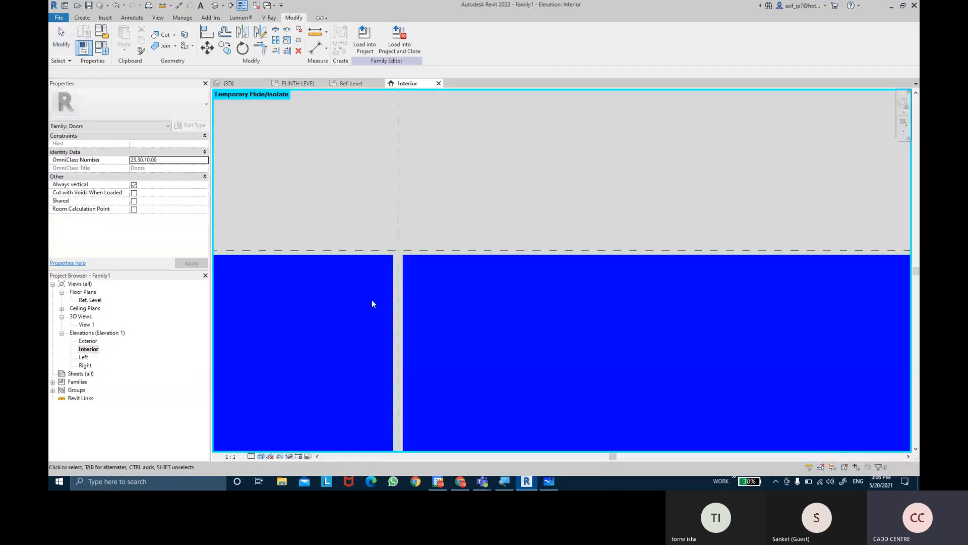
{"action": "scroll", "coordinate": [519, 146], "scroll_direction": "down", "scroll_amount": 4}
{"action": "scroll", "coordinate": [514, 142], "scroll_direction": "down", "scroll_amount": 2}
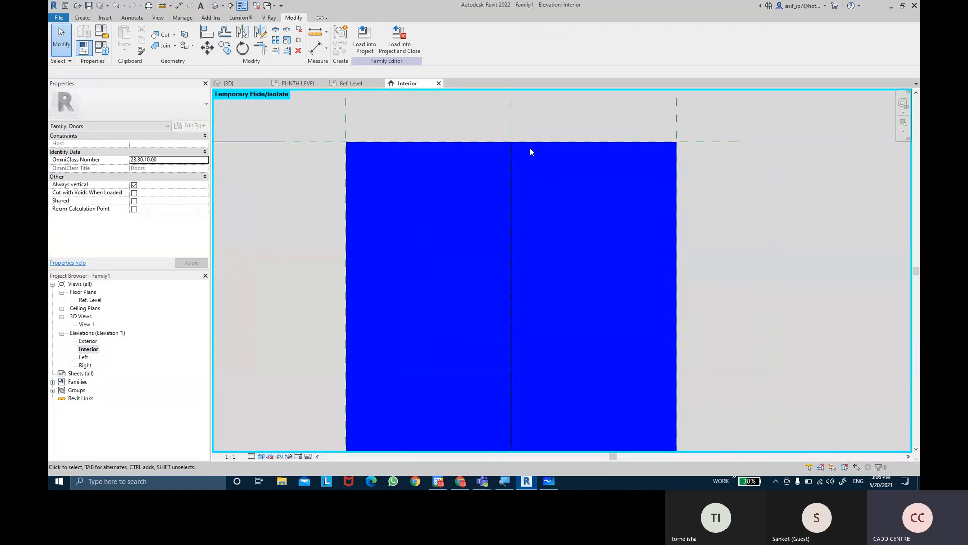
{"action": "left_click", "coordinate": [524, 145]}
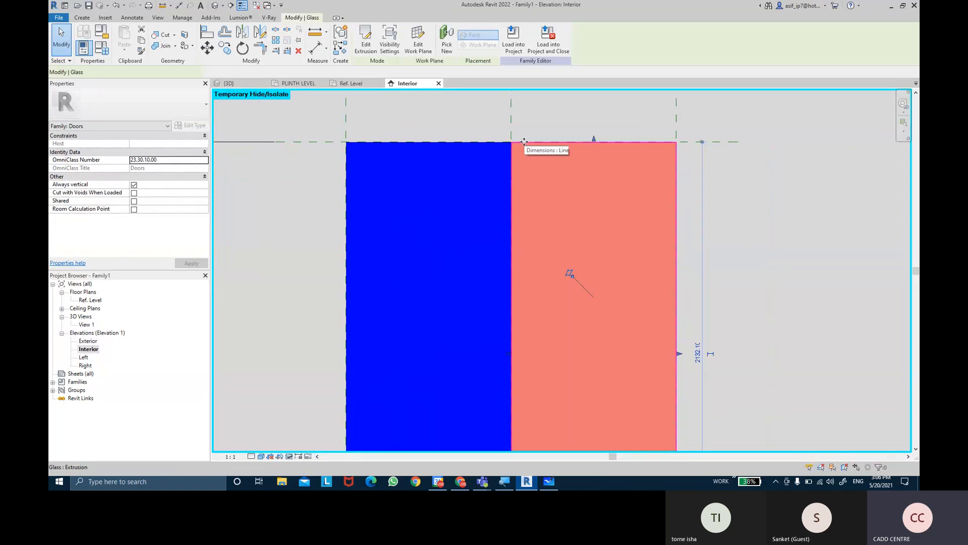
{"action": "left_click", "coordinate": [456, 146], "text": "ctrl"}
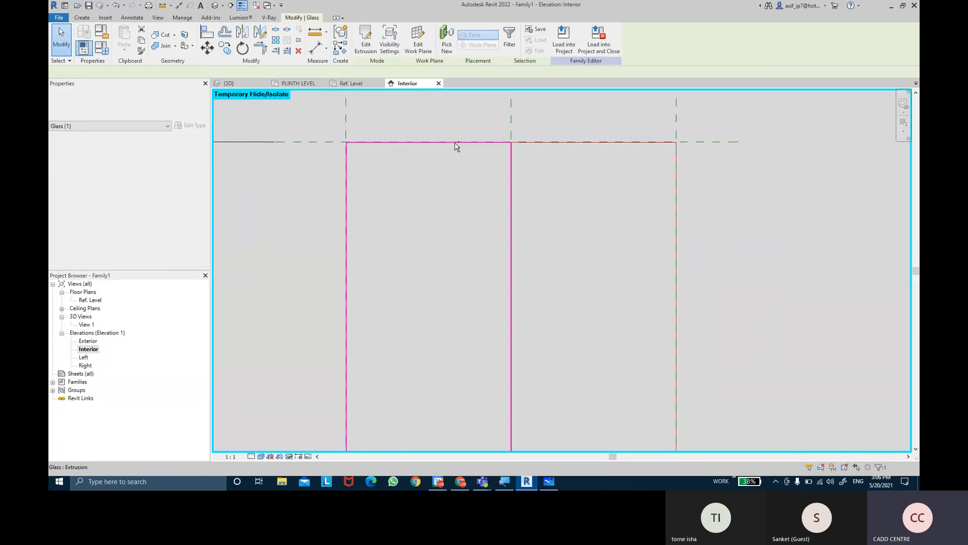
{"action": "scroll", "coordinate": [679, 228], "scroll_direction": "down", "scroll_amount": 2}
{"action": "scroll", "coordinate": [705, 234], "scroll_direction": "up", "scroll_amount": 1}
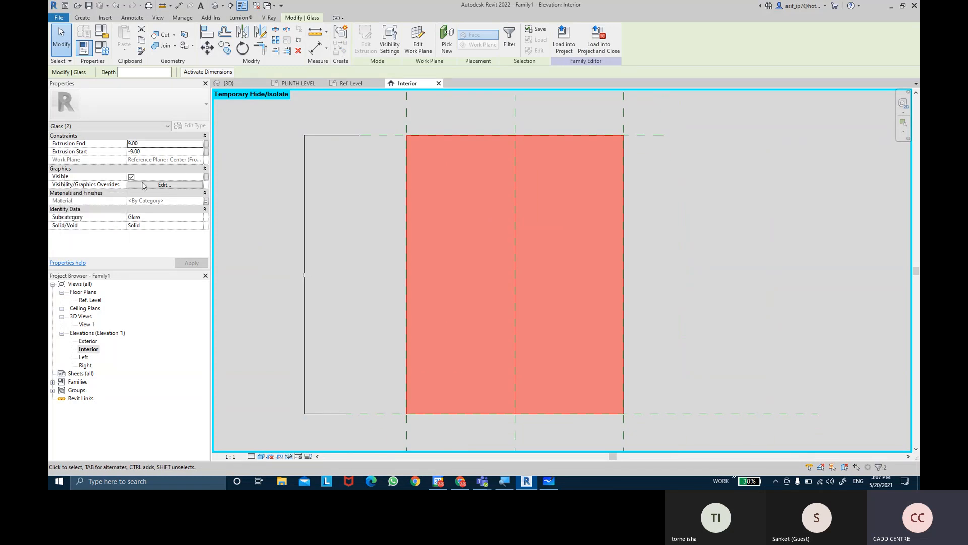
{"action": "key", "text": "ctrl"}
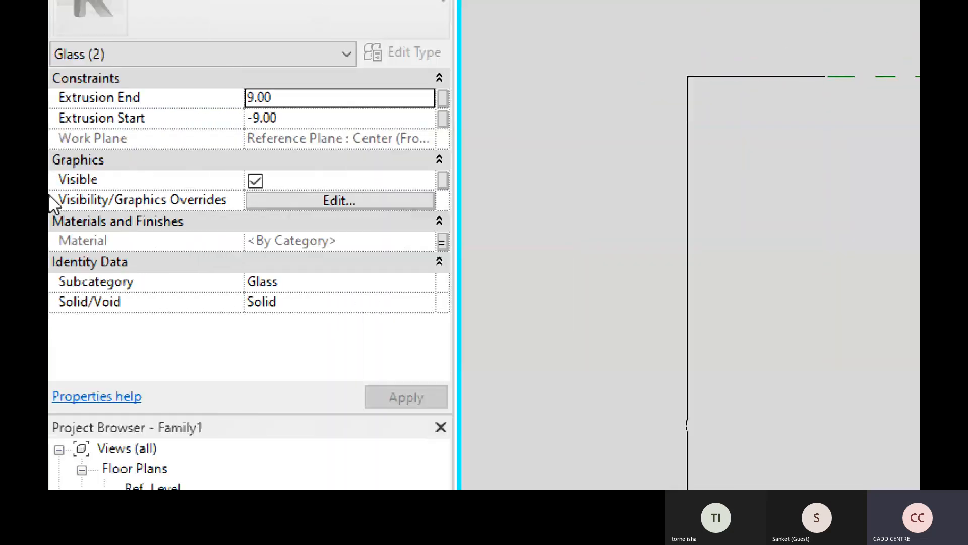
{"action": "left_click", "coordinate": [442, 180]}
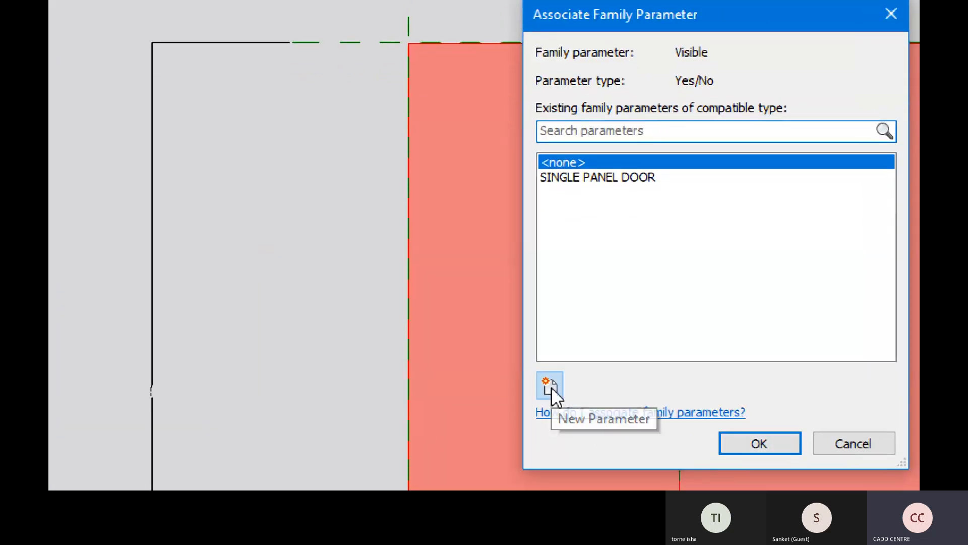
{"action": "left_click", "coordinate": [551, 386]}
{"action": "type", "text": "DOUBLE PANEL DOOR"}
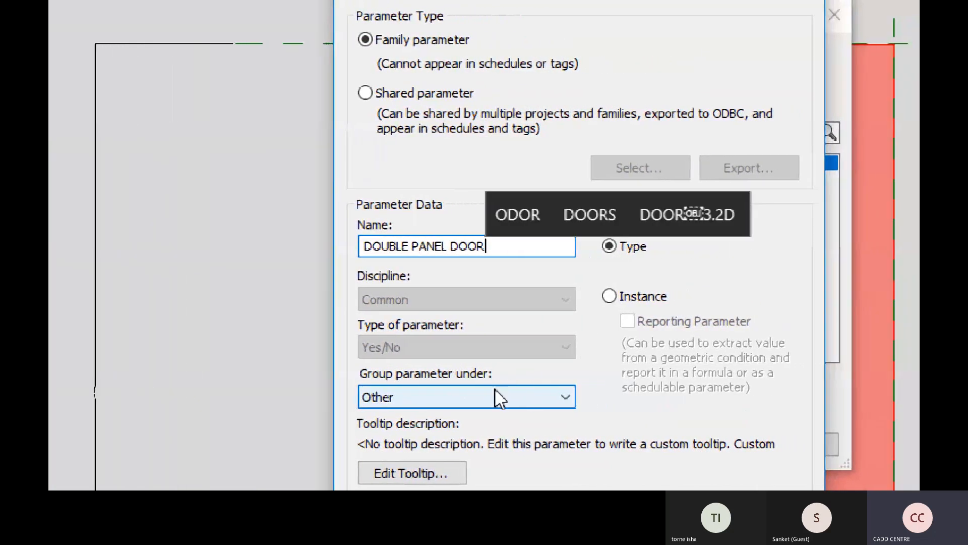
{"action": "key", "text": "Return"}
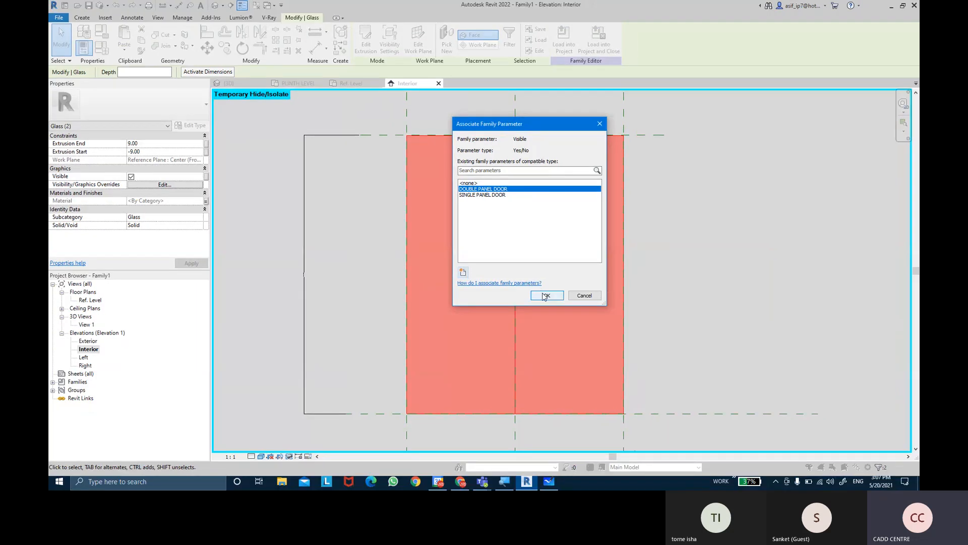
{"action": "left_click", "coordinate": [546, 295]}
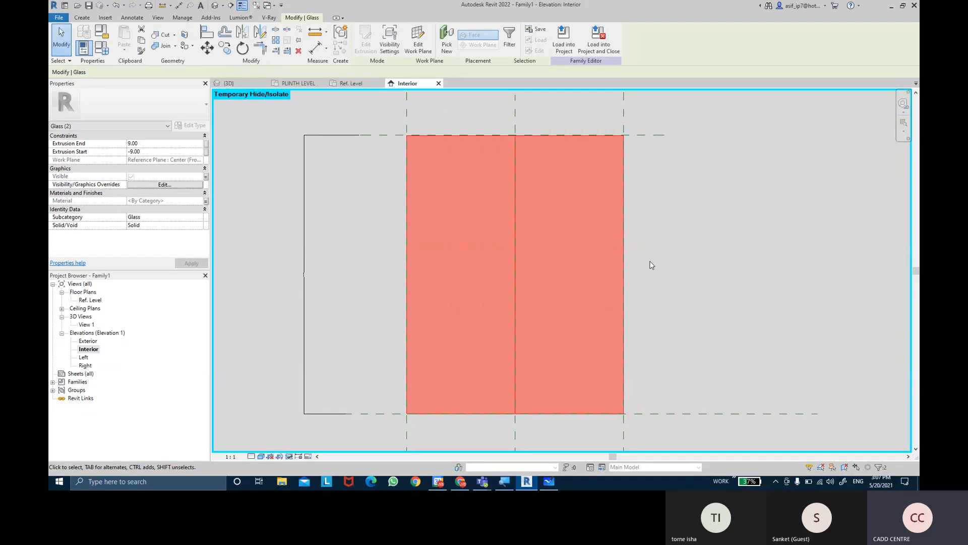
{"action": "left_click", "coordinate": [651, 265]}
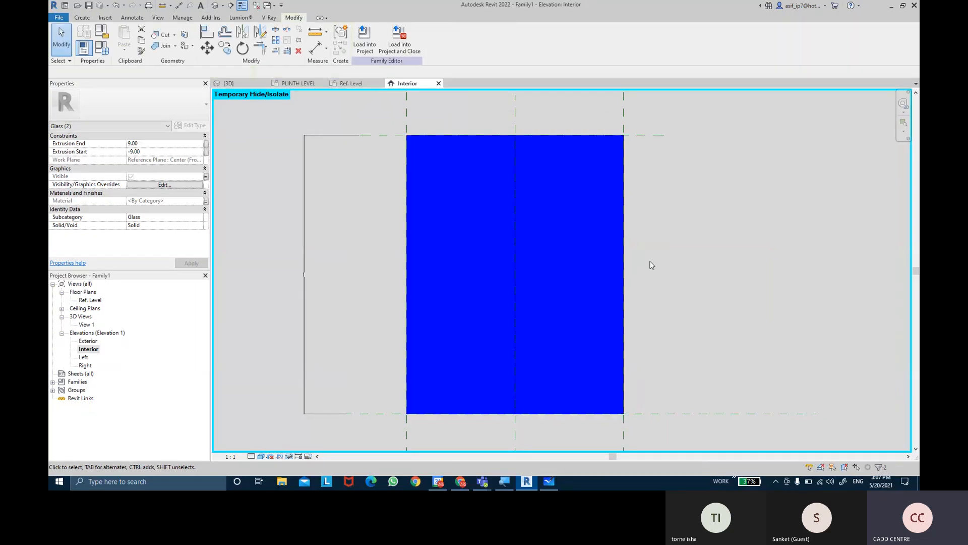
In the family types, regroup the DOUBLE PANEL DOOR parameter under Visibility
{"action": "left_click", "coordinate": [102, 53]}
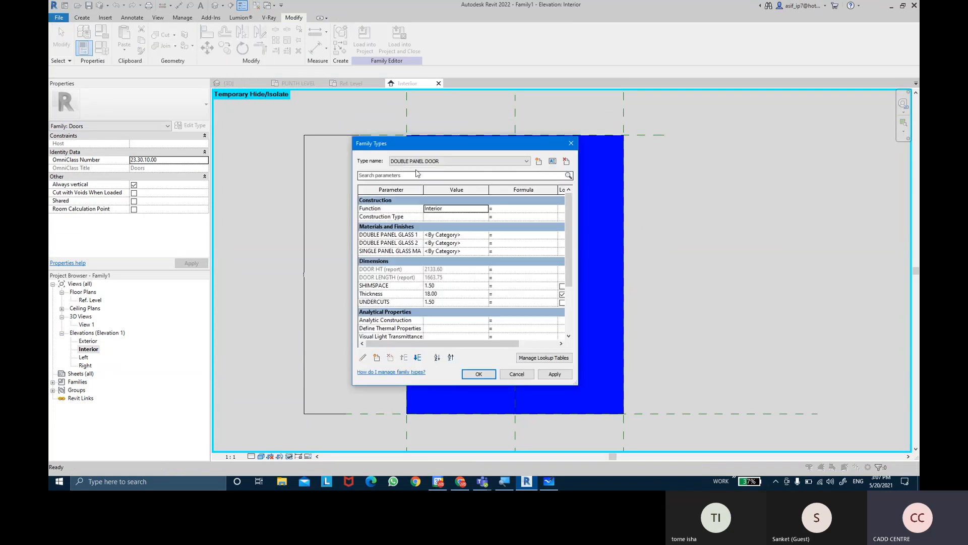
{"action": "left_click_drag", "start_coordinate": [570, 250], "coordinate": [571, 298]}
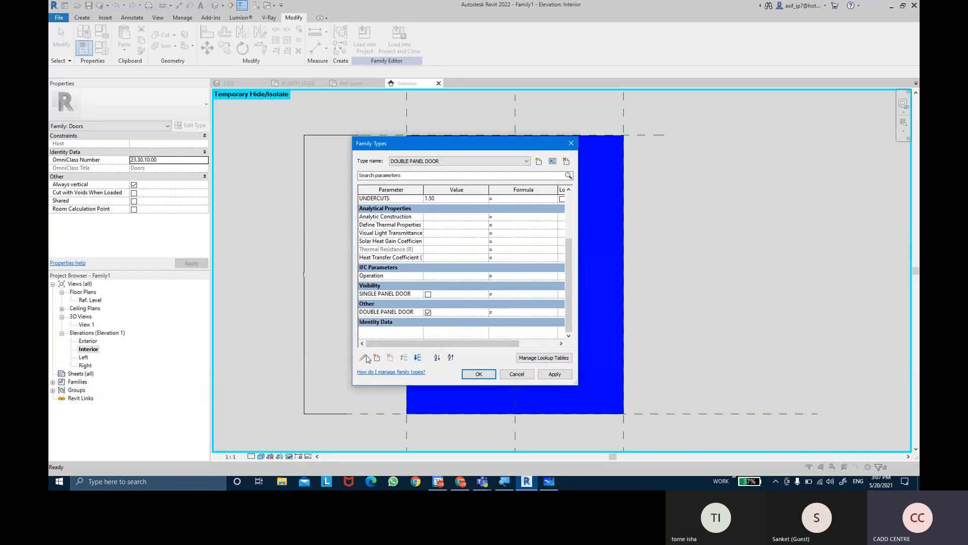
{"action": "left_click", "coordinate": [376, 312]}
{"action": "left_click", "coordinate": [363, 358]}
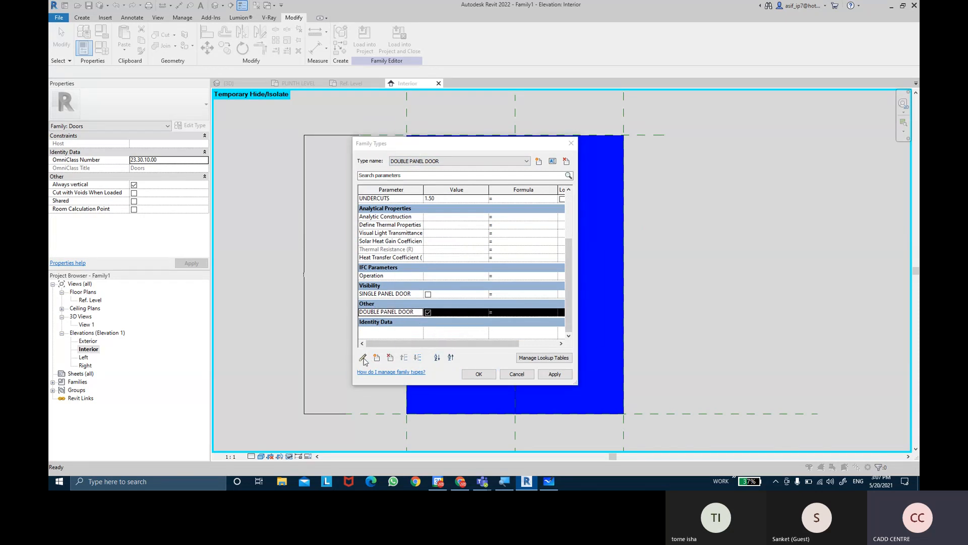
{"action": "left_click", "coordinate": [463, 277]}
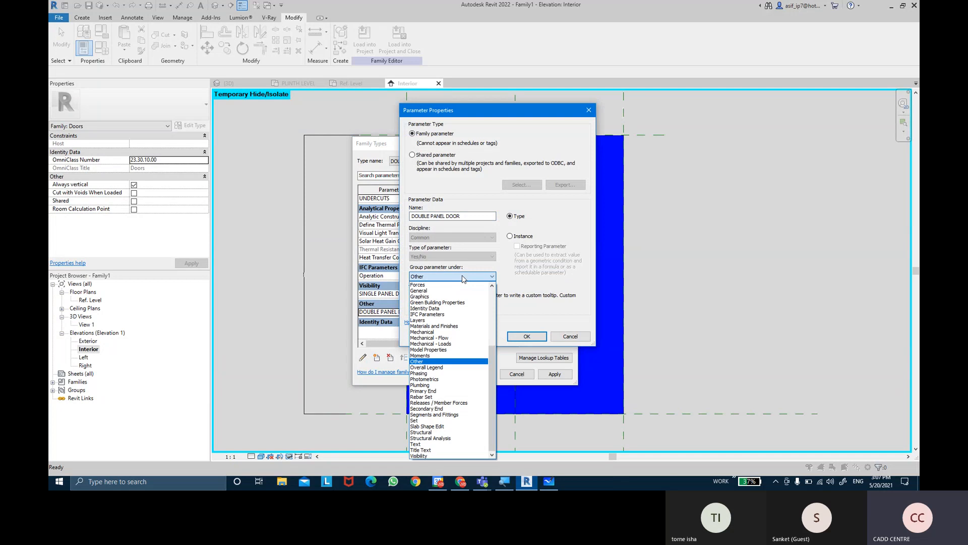
{"action": "left_click", "coordinate": [423, 456]}
{"action": "left_click", "coordinate": [523, 338]}
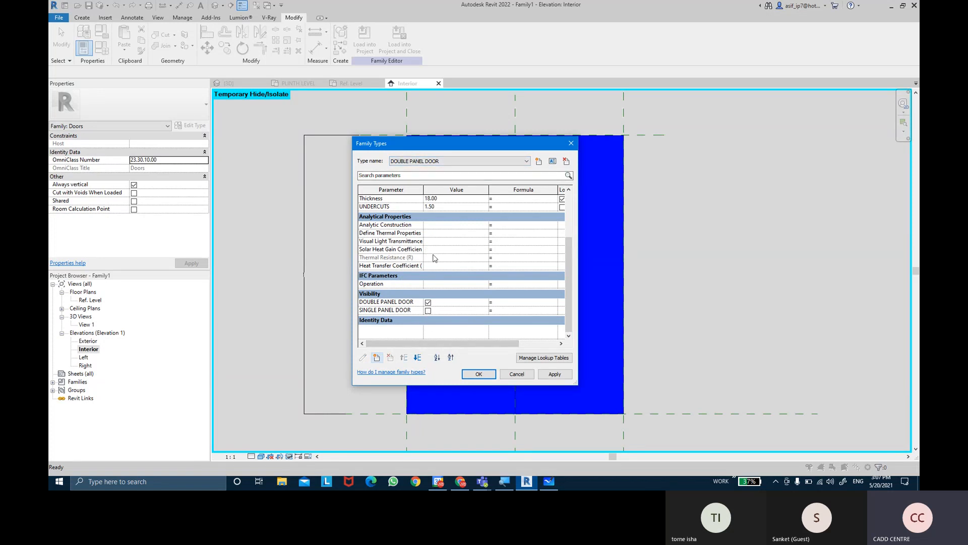
Turn off DOUBLE PANEL DOOR visibility for the SINGLE PANEL DOOR type, apply it, and switch back to the DOUBLE PANEL DOOR type
{"action": "left_click", "coordinate": [455, 162]}
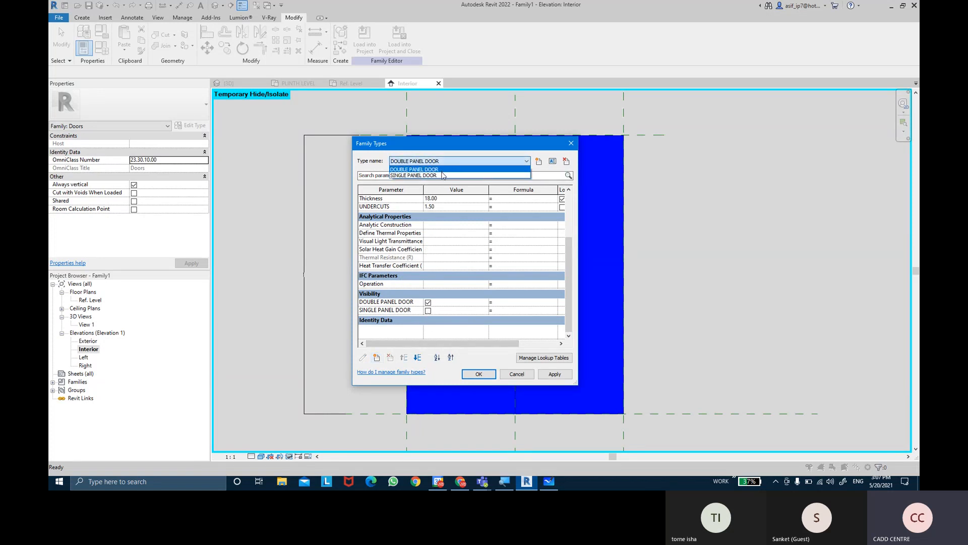
{"action": "left_click", "coordinate": [442, 175]}
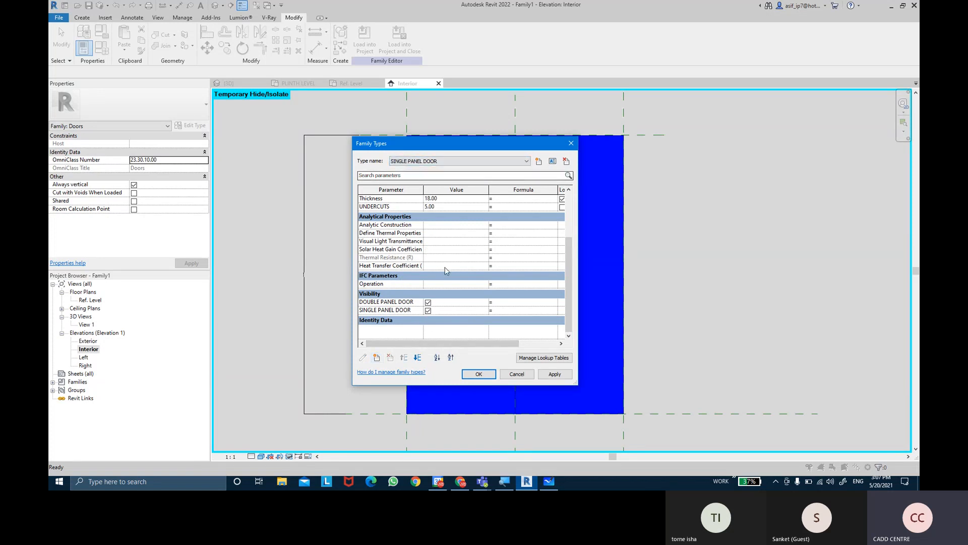
{"action": "left_click", "coordinate": [427, 308]}
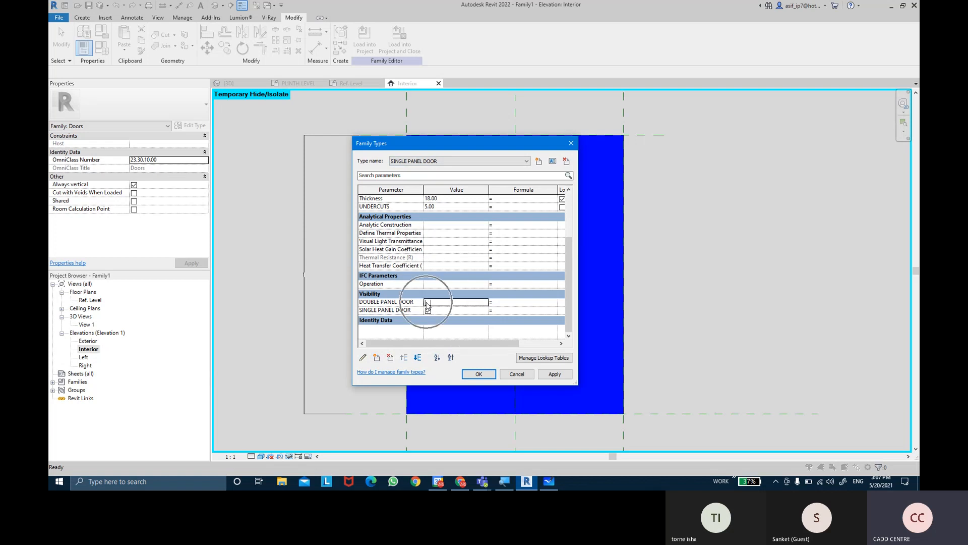
{"action": "left_click", "coordinate": [551, 375]}
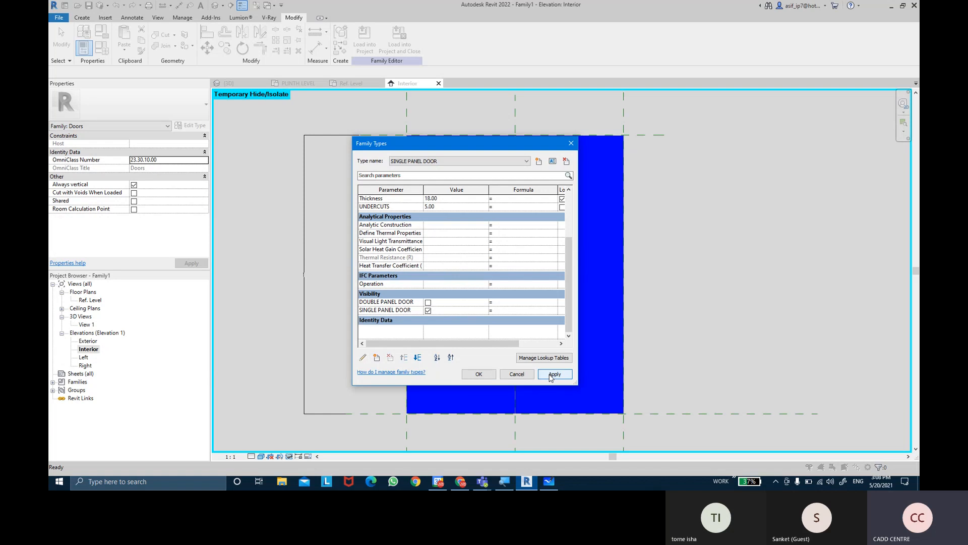
{"action": "left_click", "coordinate": [439, 161]}
{"action": "left_click", "coordinate": [433, 168]}
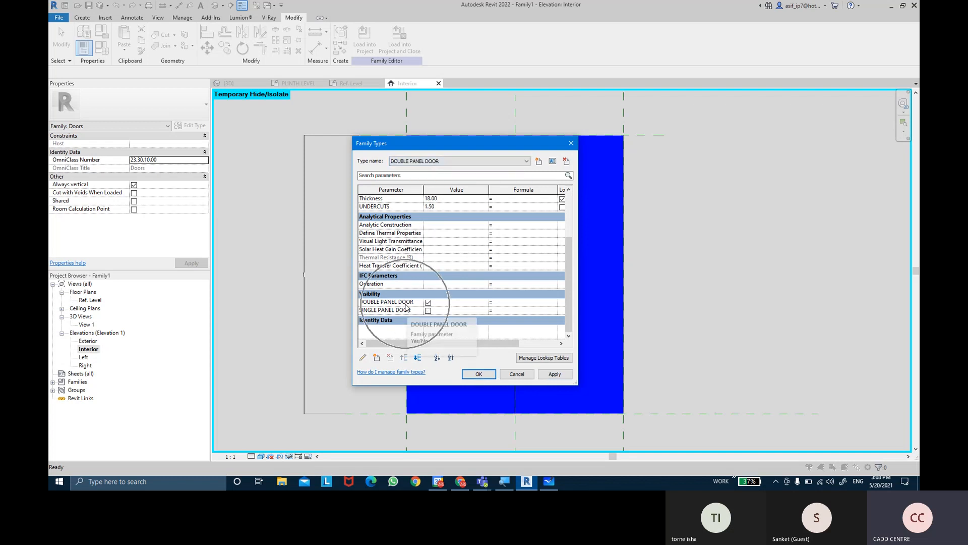
Switch the family to the SINGLE PANEL DOOR type, set its UNDERCUTS to 5, and apply the change
{"action": "left_click", "coordinate": [411, 161]}
{"action": "left_click", "coordinate": [412, 169]}
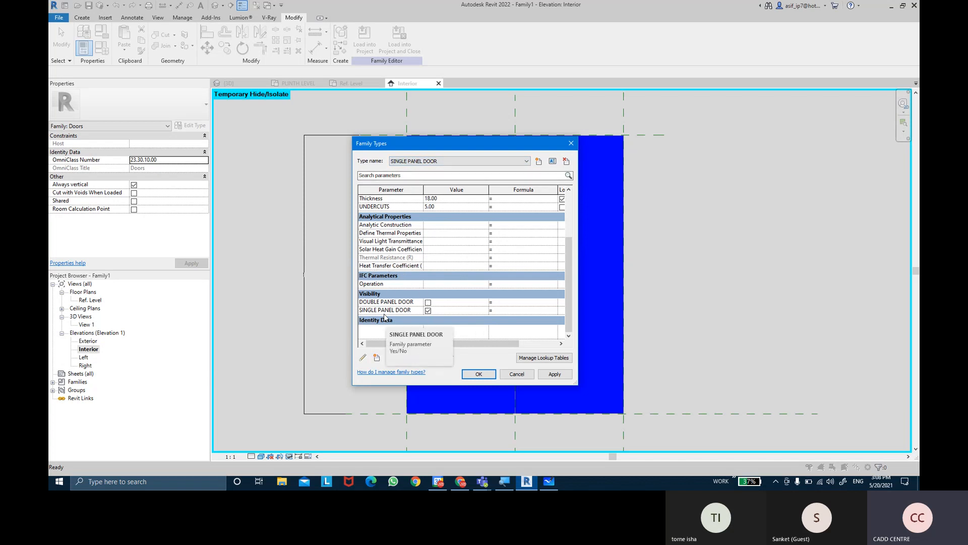
{"action": "scroll", "coordinate": [446, 286], "scroll_direction": "up", "scroll_amount": 4}
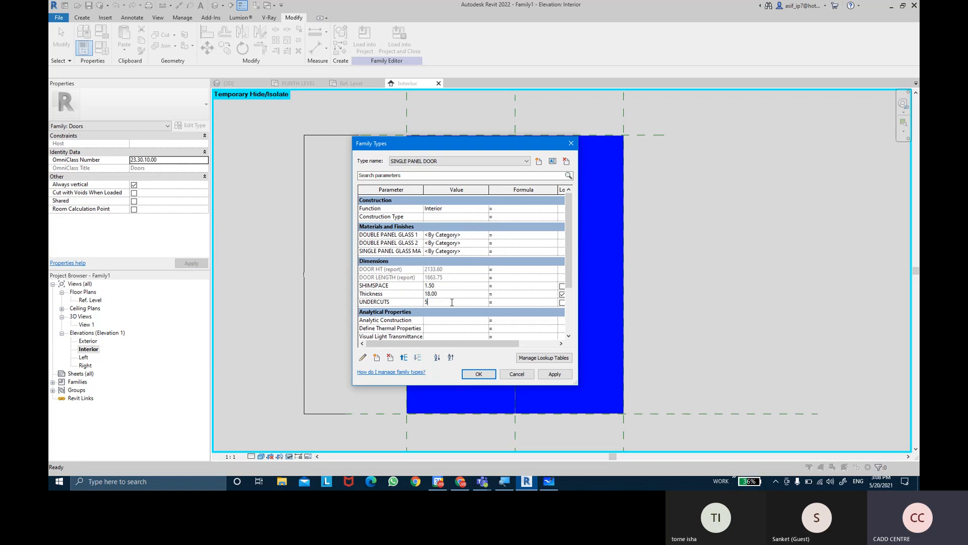
{"action": "left_click", "coordinate": [554, 376]}
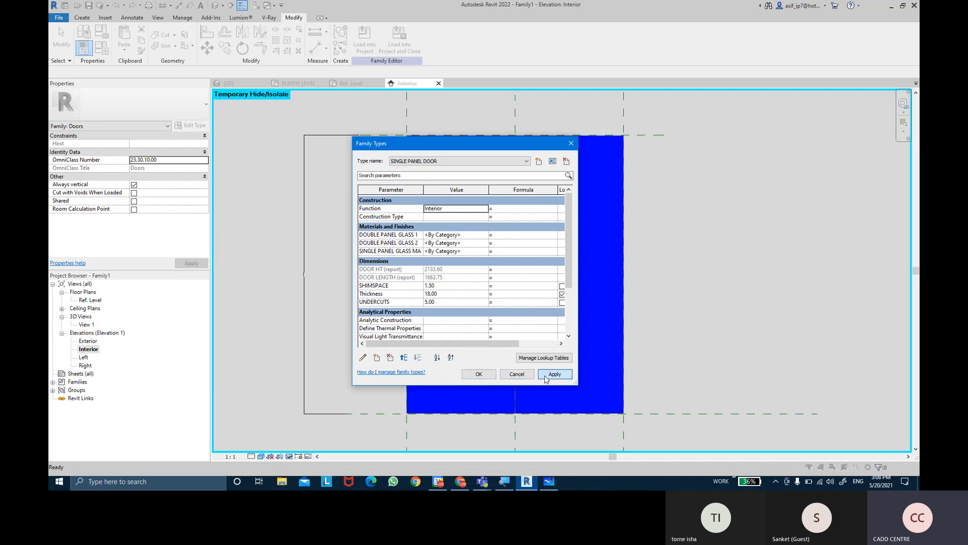
{"action": "left_click", "coordinate": [488, 380]}
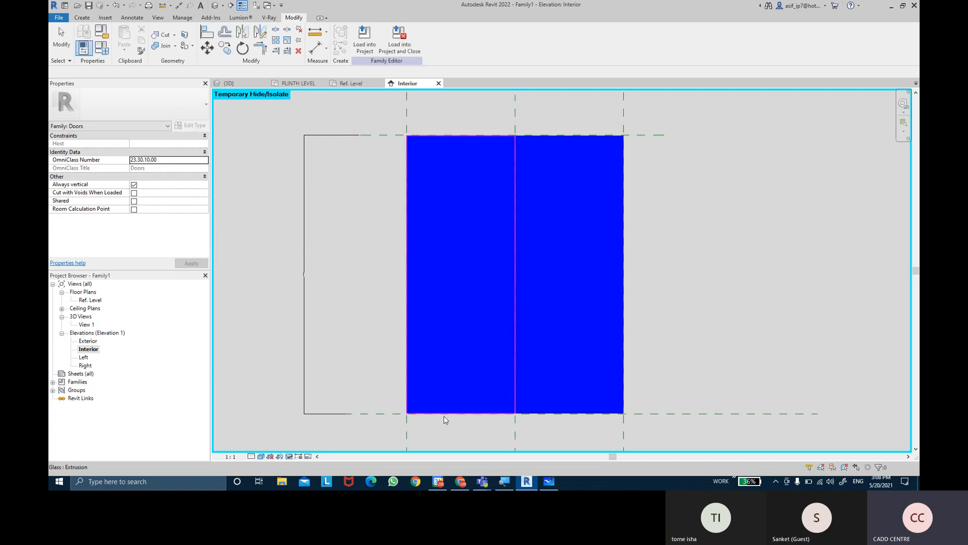
Reset the temporary hide/isolate in the Interior elevation after inspecting the lower edge of the glass panels
{"action": "scroll", "coordinate": [429, 384], "scroll_direction": "up", "scroll_amount": 3}
{"action": "scroll", "coordinate": [380, 372], "scroll_direction": "down", "scroll_amount": 3}
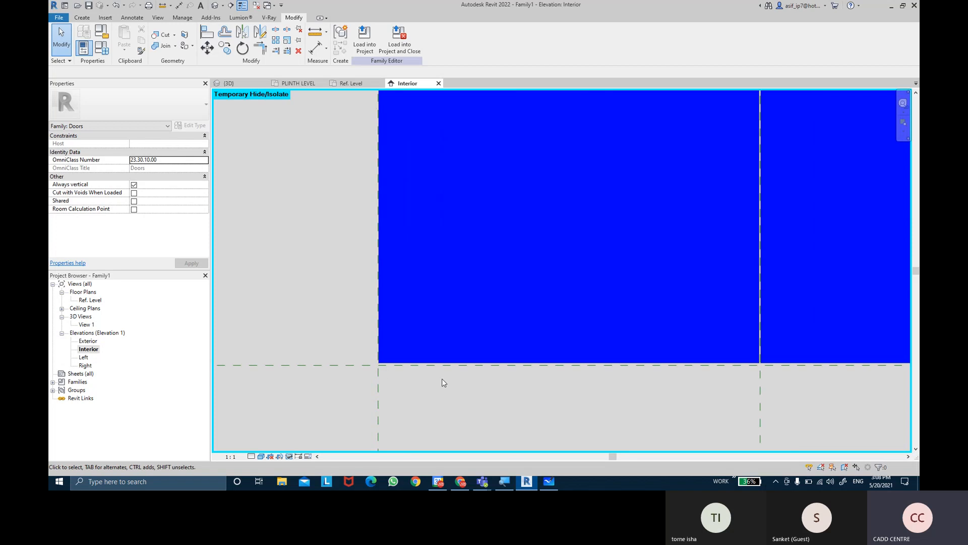
{"action": "scroll", "coordinate": [558, 362], "scroll_direction": "up", "scroll_amount": 3}
{"action": "scroll", "coordinate": [565, 358], "scroll_direction": "down", "scroll_amount": 3}
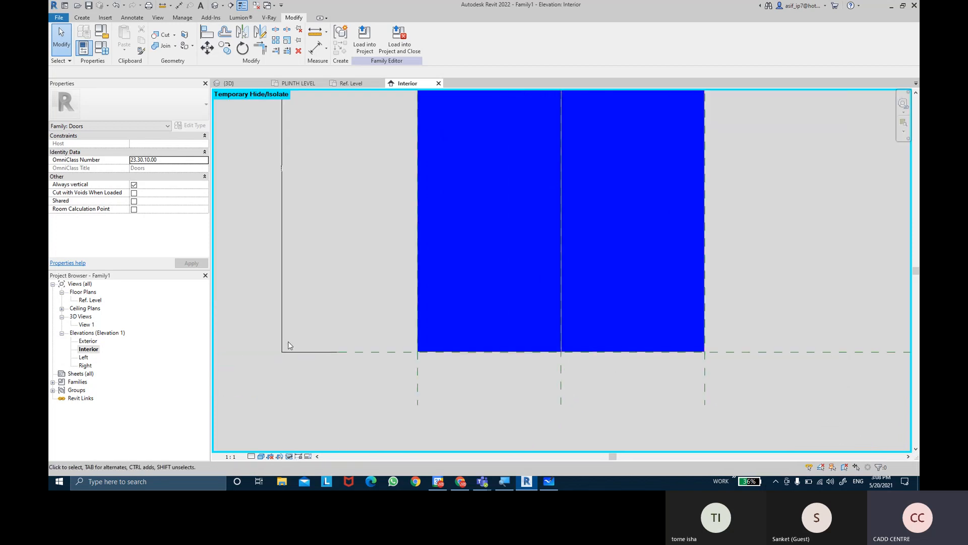
{"action": "left_click", "coordinate": [290, 457]}
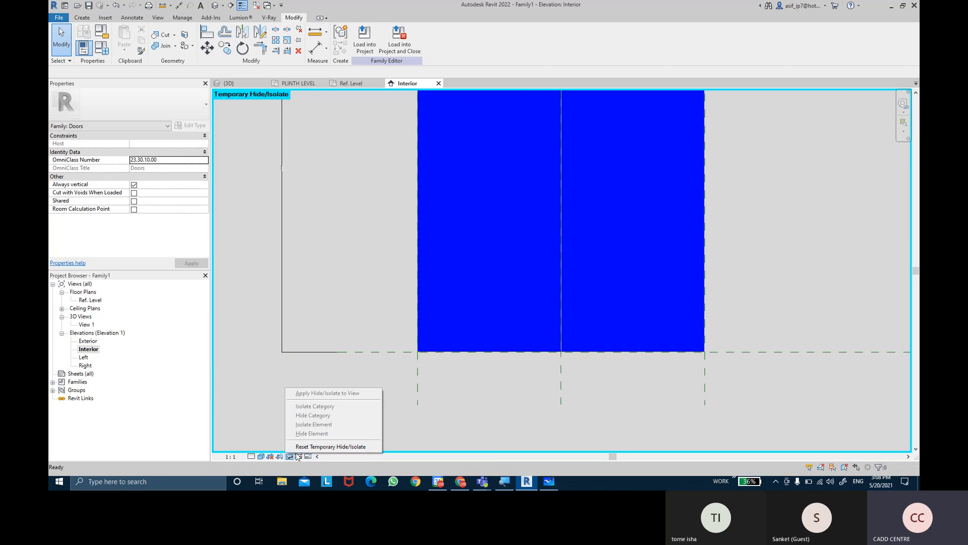
{"action": "left_click", "coordinate": [300, 447]}
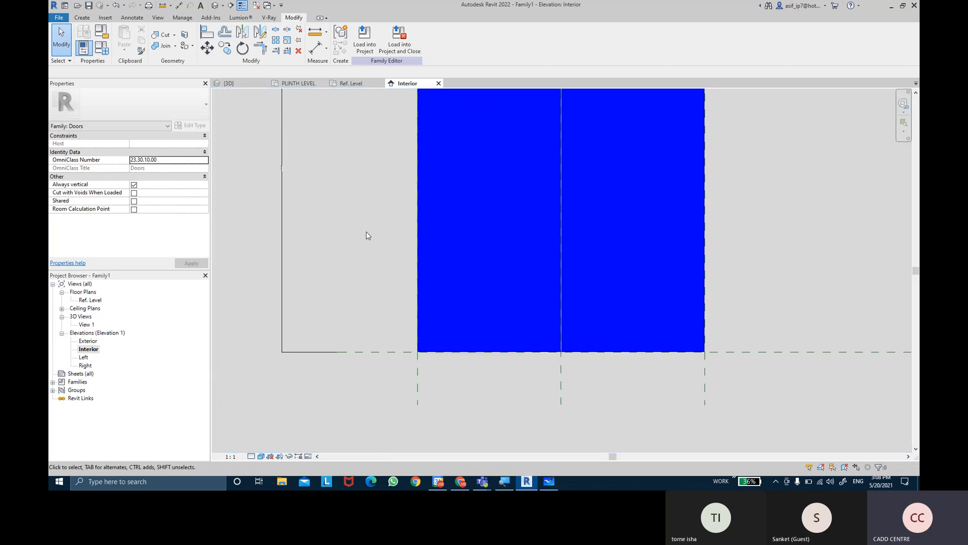
Set the Interior elevation's view scale to 1:20 so the door dimensions are readable
{"action": "middle_click_drag", "start_coordinate": [350, 244], "coordinate": [350, 303]}
{"action": "scroll", "coordinate": [537, 233], "scroll_direction": "up", "scroll_amount": 2}
{"action": "scroll", "coordinate": [538, 232], "scroll_direction": "up", "scroll_amount": 2}
{"action": "middle_click_drag", "start_coordinate": [497, 347], "coordinate": [507, 199]}
{"action": "scroll", "coordinate": [471, 223], "scroll_direction": "up", "scroll_amount": 2}
{"action": "scroll", "coordinate": [547, 189], "scroll_direction": "down", "scroll_amount": 5}
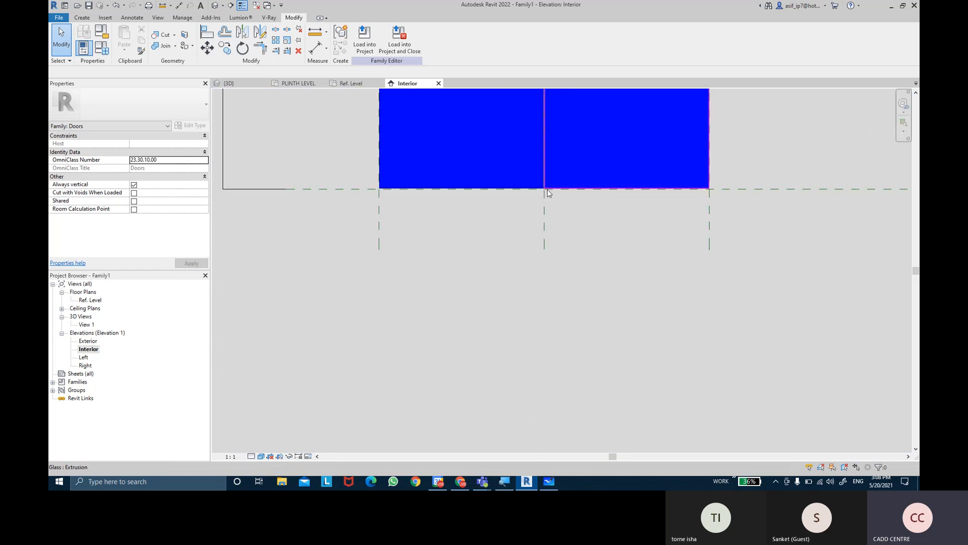
{"action": "scroll", "coordinate": [625, 181], "scroll_direction": "up", "scroll_amount": 1}
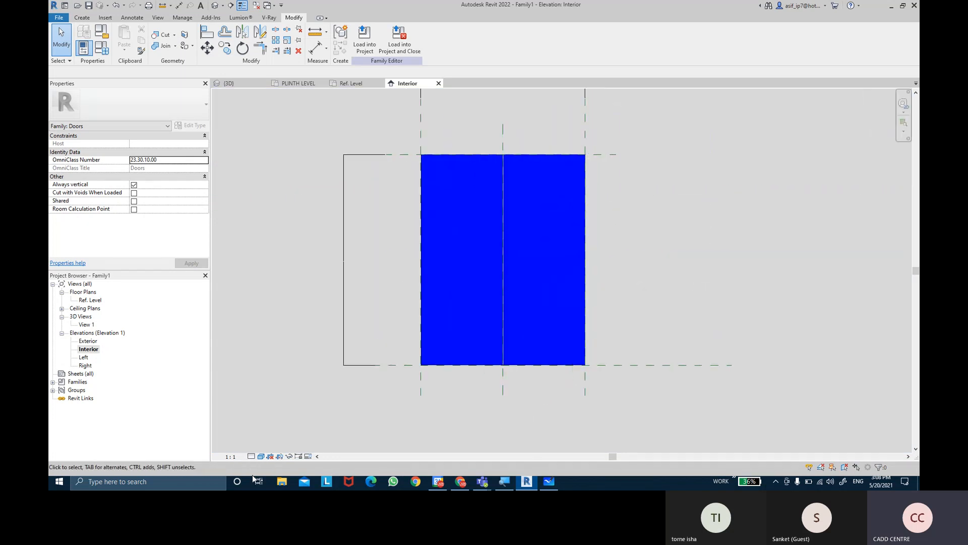
{"action": "left_click", "coordinate": [230, 456]}
{"action": "left_click", "coordinate": [264, 347]}
{"action": "left_click", "coordinate": [234, 457]}
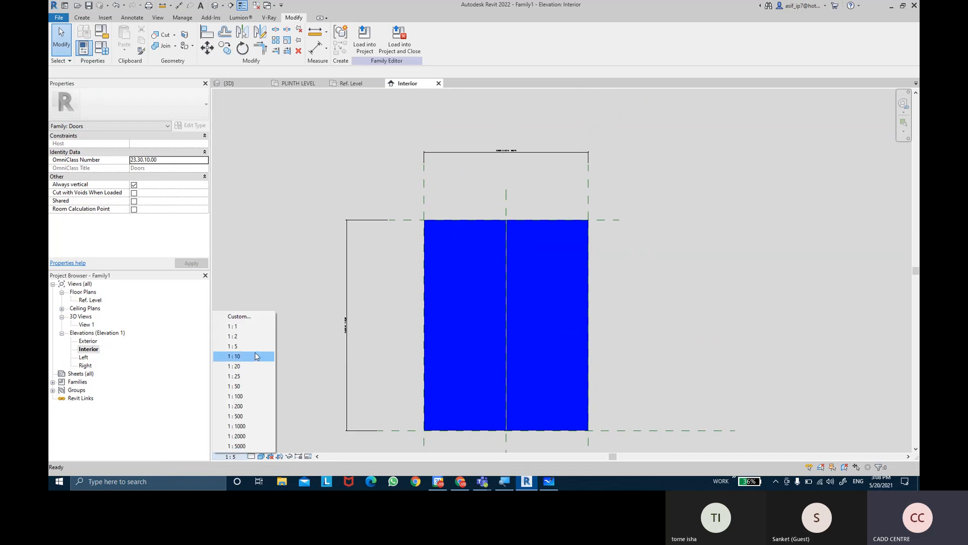
{"action": "left_click", "coordinate": [242, 373]}
{"action": "middle_click_drag", "start_coordinate": [641, 238], "coordinate": [635, 204]}
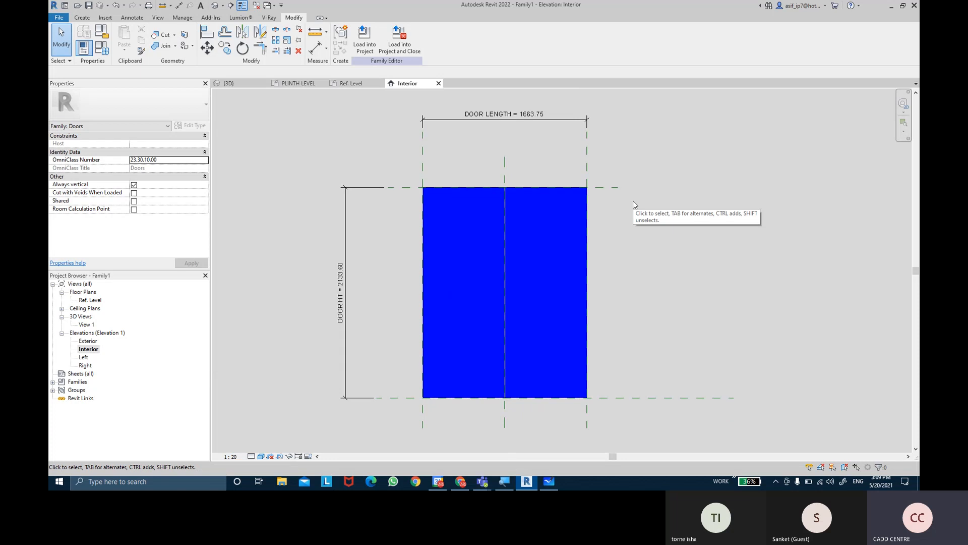
{"action": "middle_click_drag", "start_coordinate": [649, 212], "coordinate": [650, 210]}
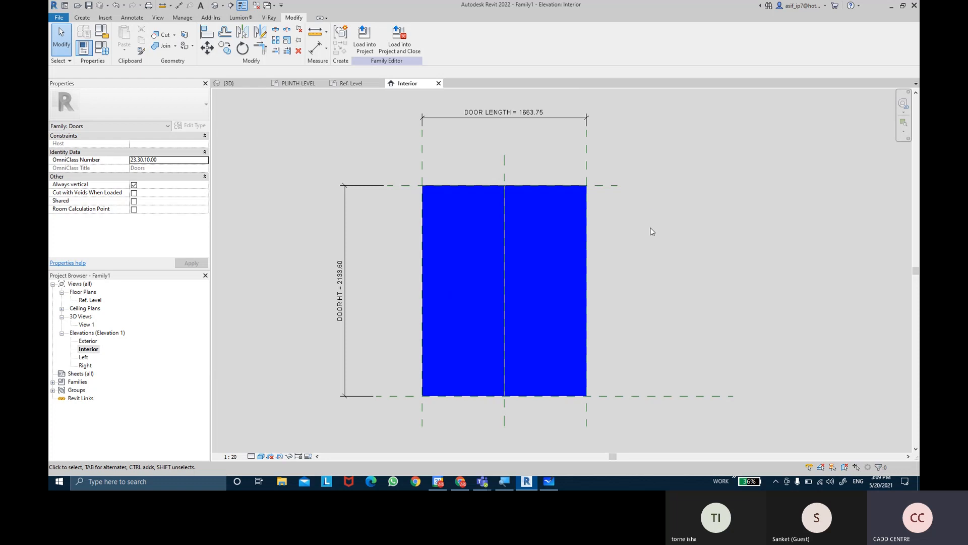
Switch to the Chrome browser and run an image search for "GLASS DOOR HANDELS" in a new tab
{"action": "left_click", "coordinate": [462, 482]}
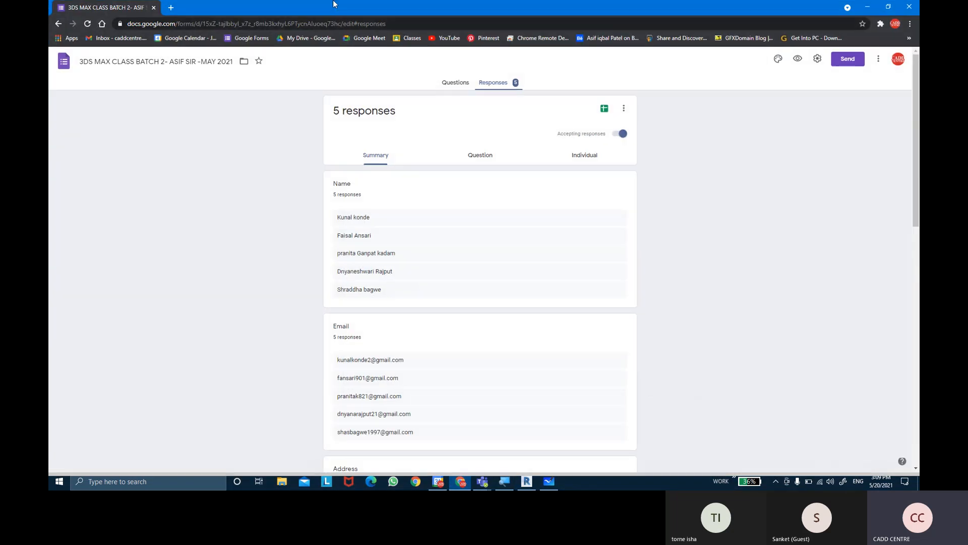
{"action": "left_click", "coordinate": [171, 7]}
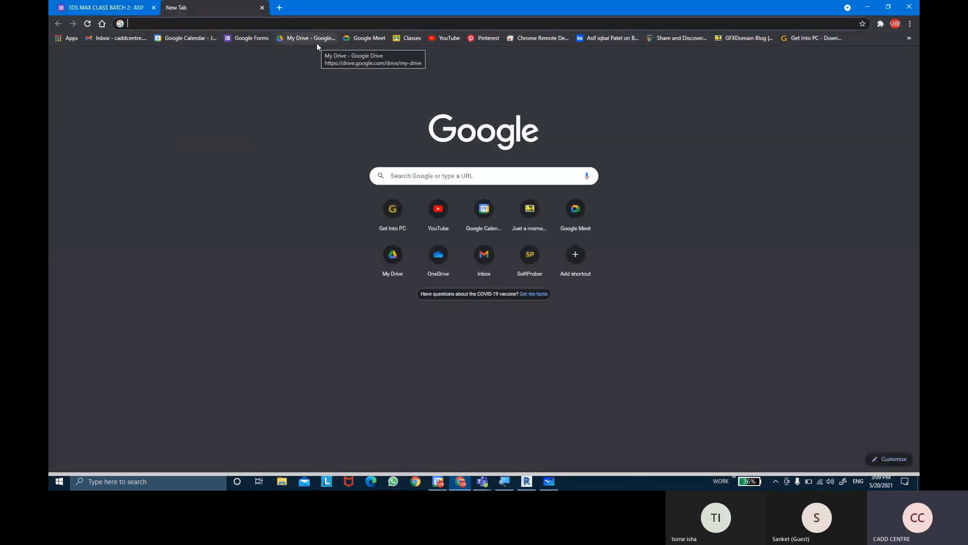
{"action": "type", "text": "HANDLE"}
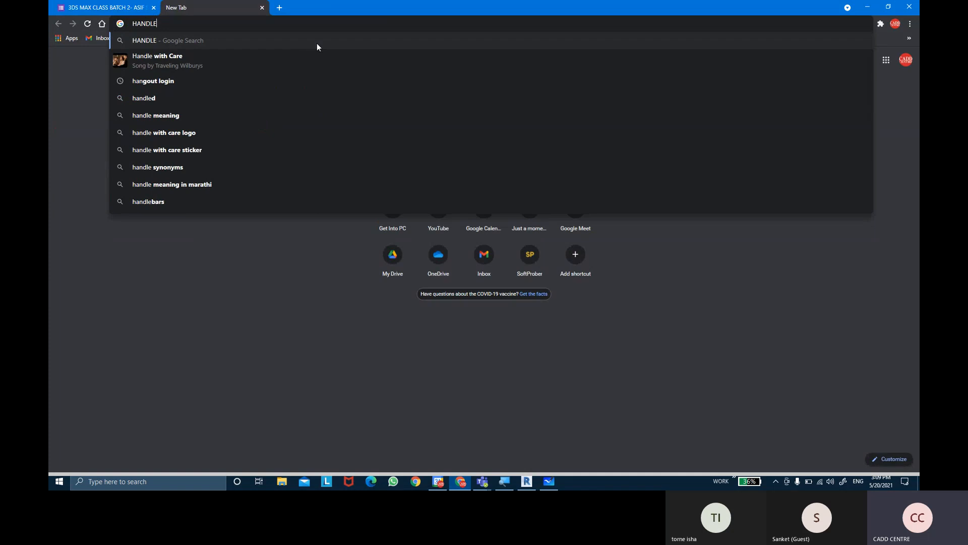
{"action": "key", "text": "Escape"}
{"action": "type", "text": "GLAS"}
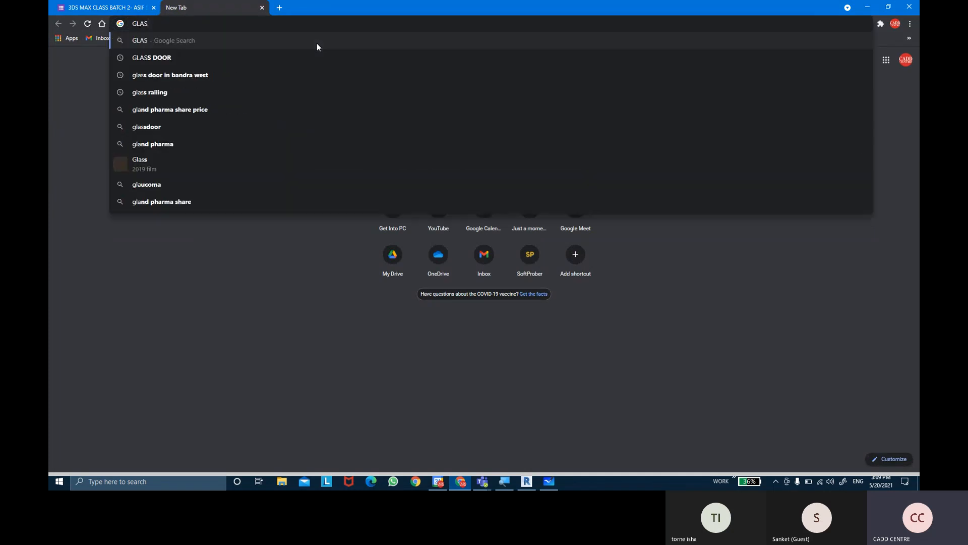
{"action": "type", "text": "S DOOR HAN"}
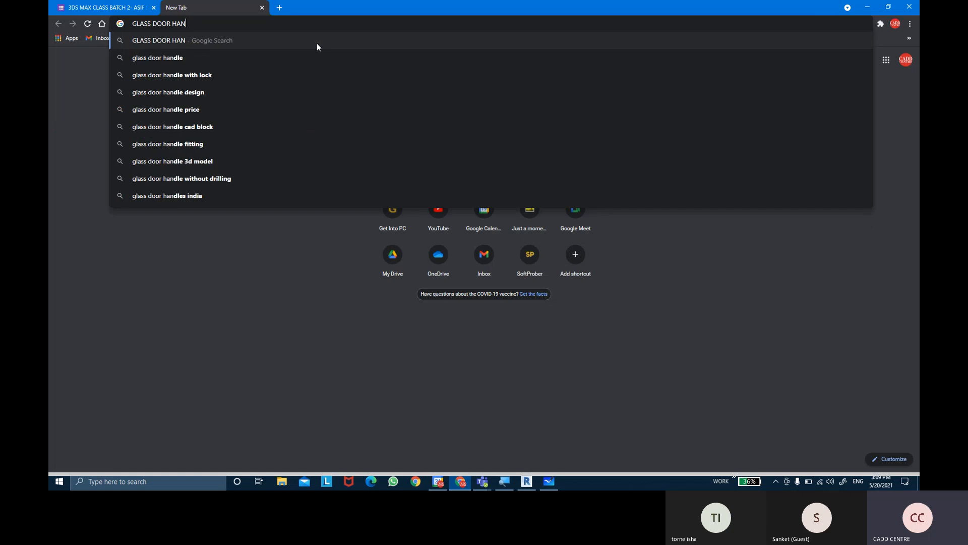
{"action": "type", "text": "DELS"}
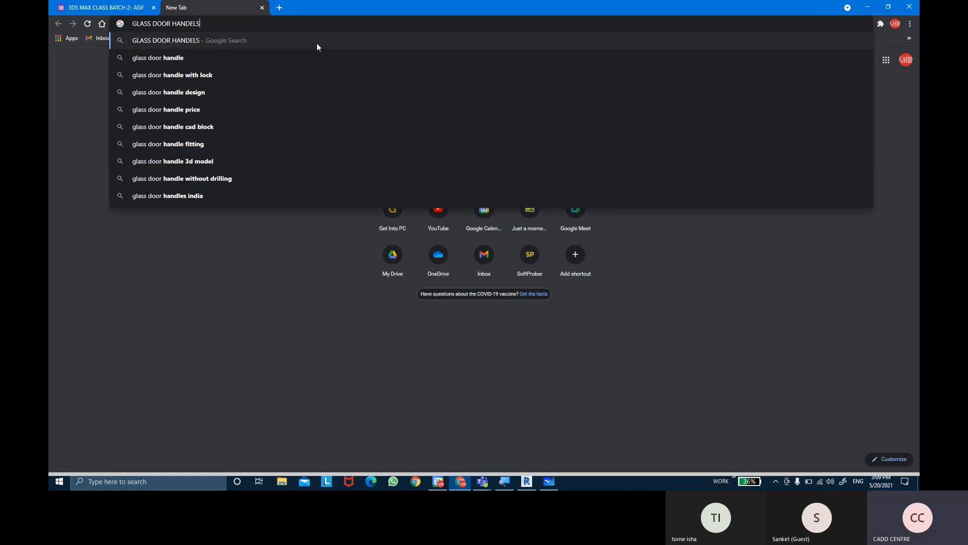
{"action": "key", "text": "Return"}
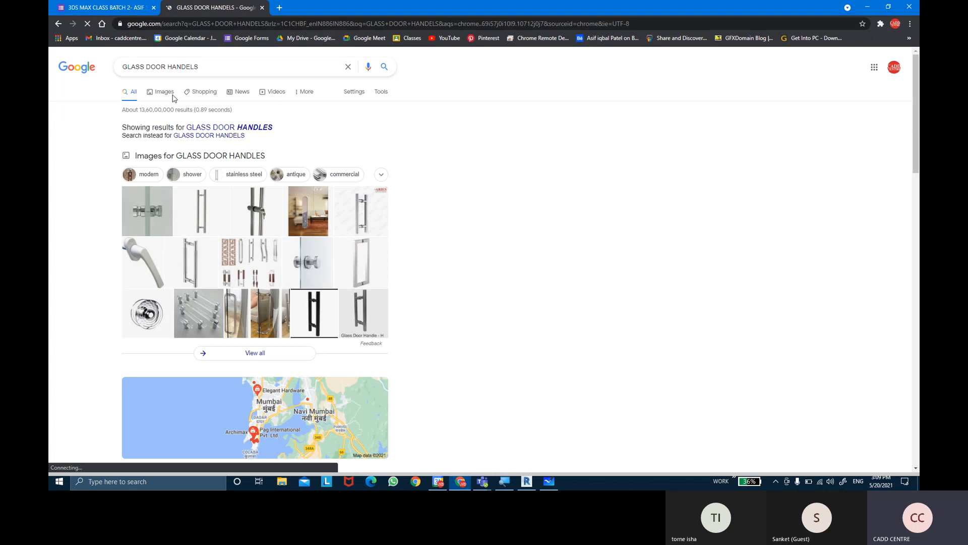
{"action": "left_click", "coordinate": [170, 95]}
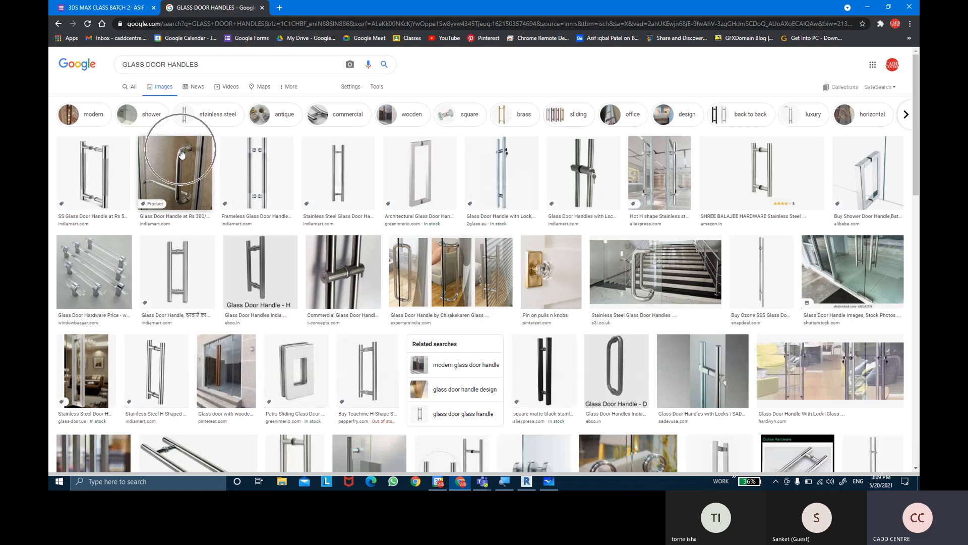
Preview glass door handle designs and save the Exporters India image with three handles to the Desktop as a JPEG
{"action": "left_click", "coordinate": [426, 174]}
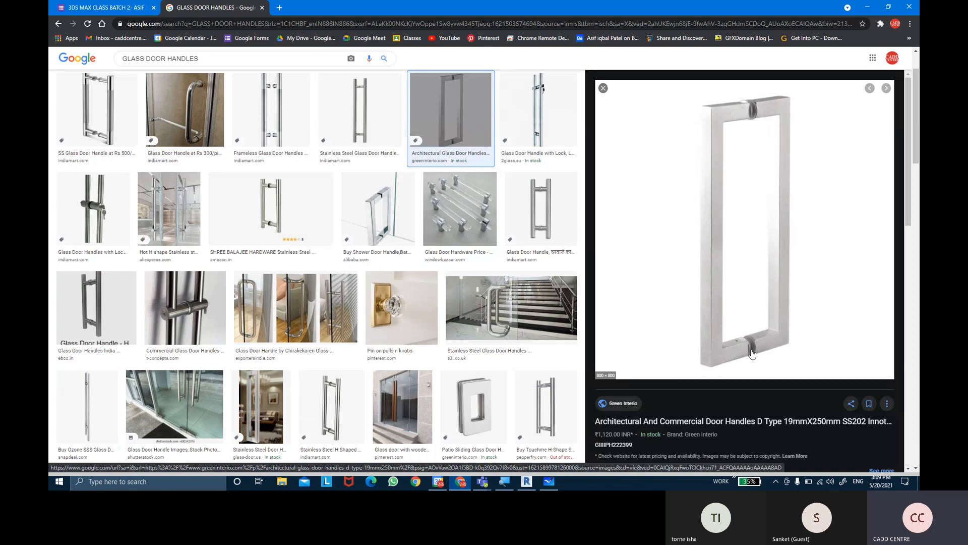
{"action": "left_click", "coordinate": [283, 323]}
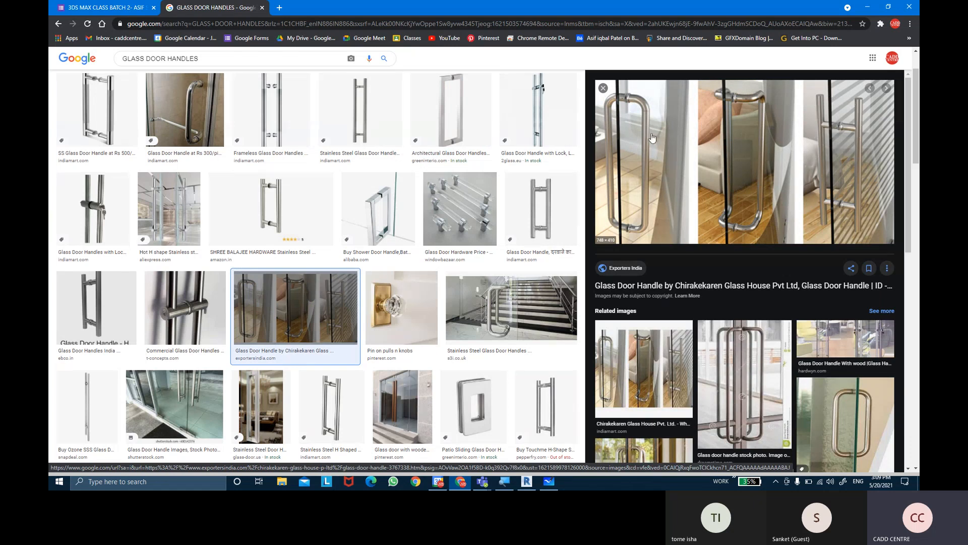
{"action": "key", "text": "ctrl"}
{"action": "right_click", "coordinate": [805, 122]}
{"action": "left_click", "coordinate": [825, 223]}
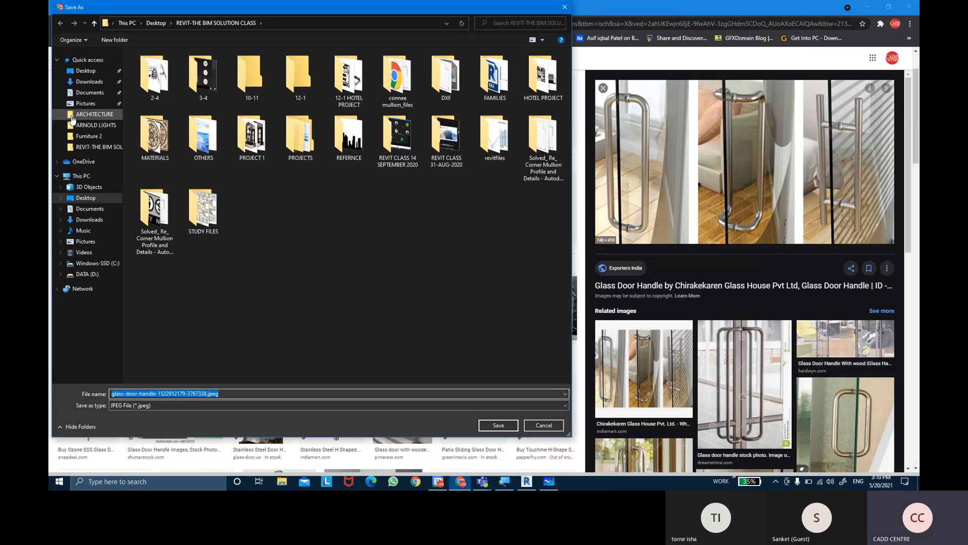
{"action": "left_click", "coordinate": [67, 72]}
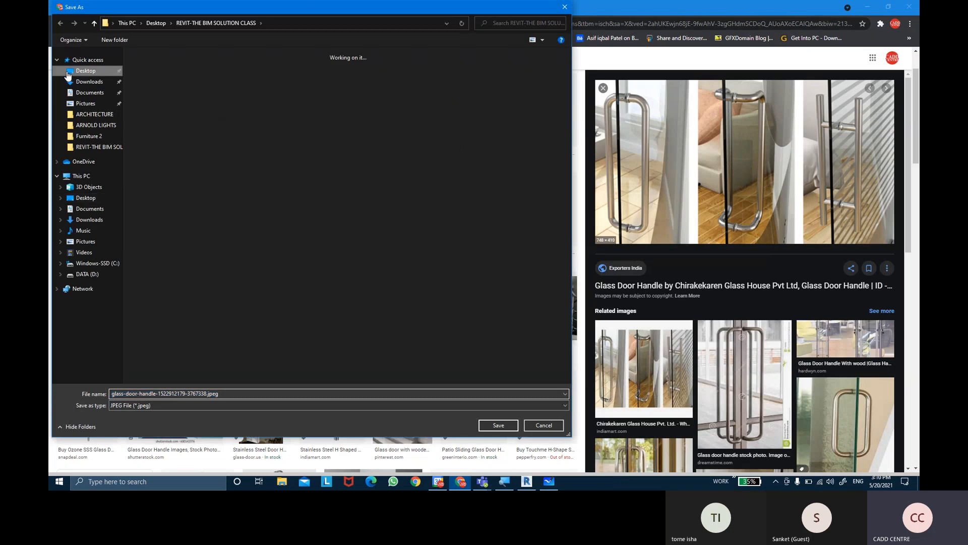
{"action": "left_click", "coordinate": [494, 425]}
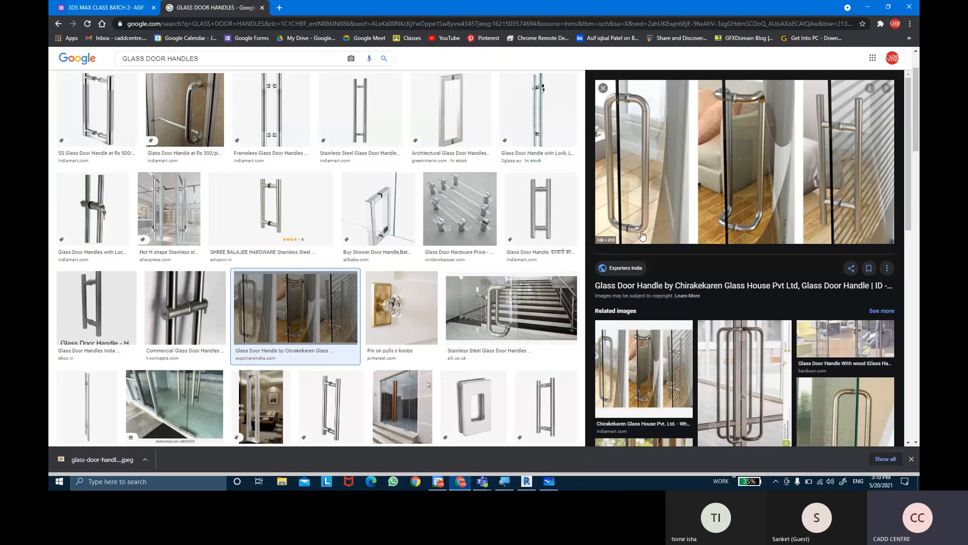
Switch to Revit, start a new family, and open the English folder of family templates
{"action": "left_click", "coordinate": [527, 481]}
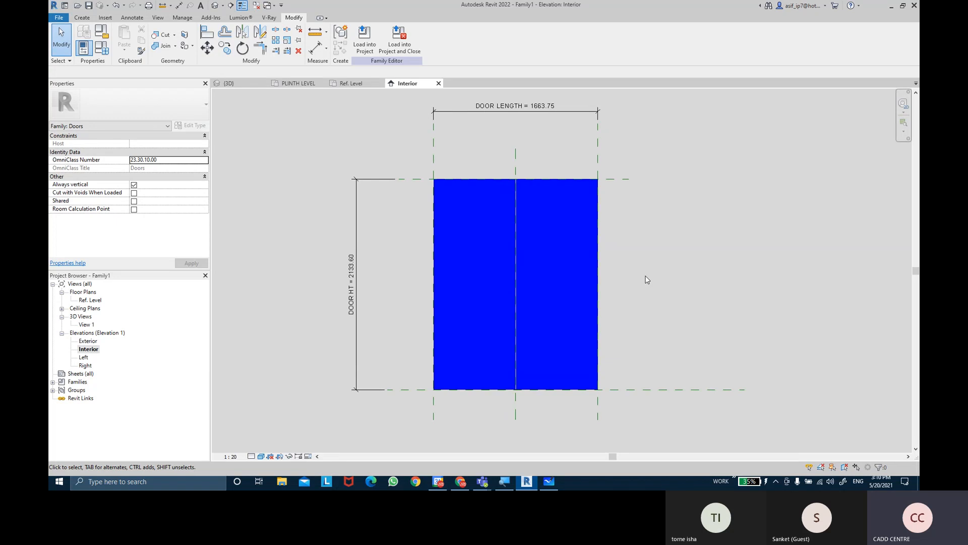
{"action": "left_click", "coordinate": [50, 18]}
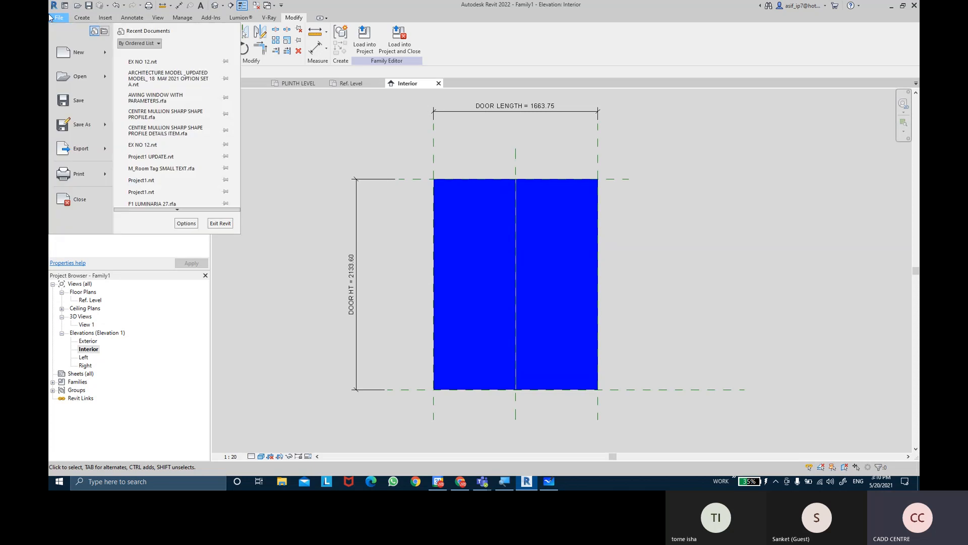
{"action": "mouse_move", "coordinate": [78, 52]}
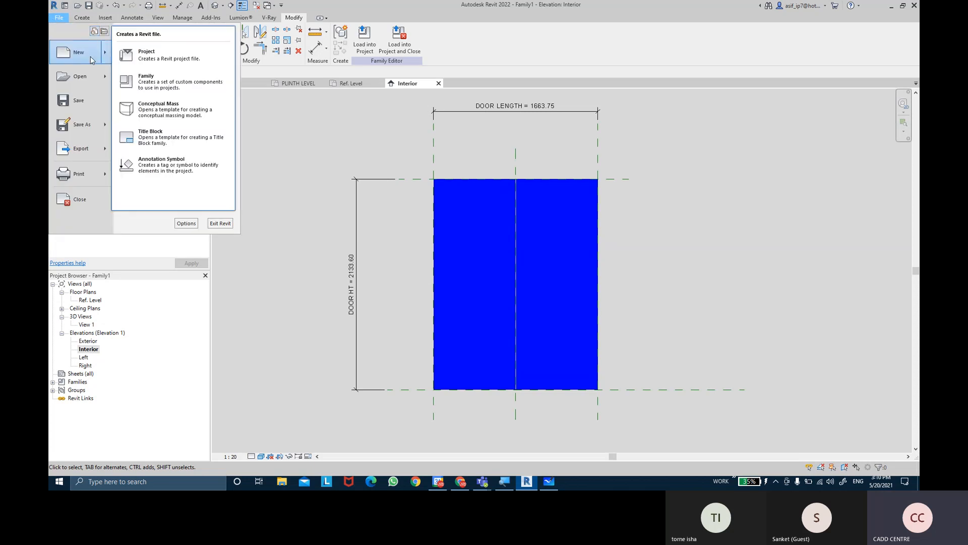
{"action": "left_click", "coordinate": [206, 90]}
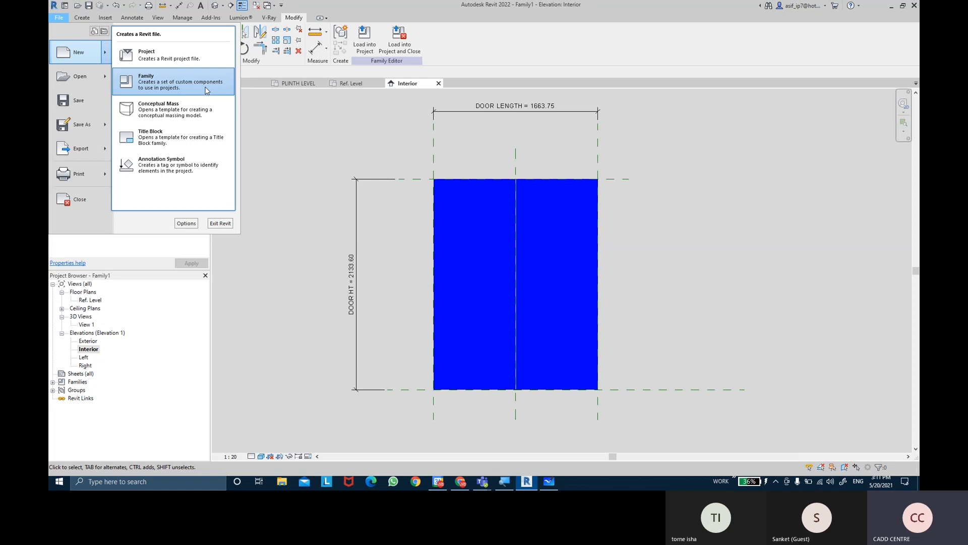
{"action": "left_click", "coordinate": [206, 90]}
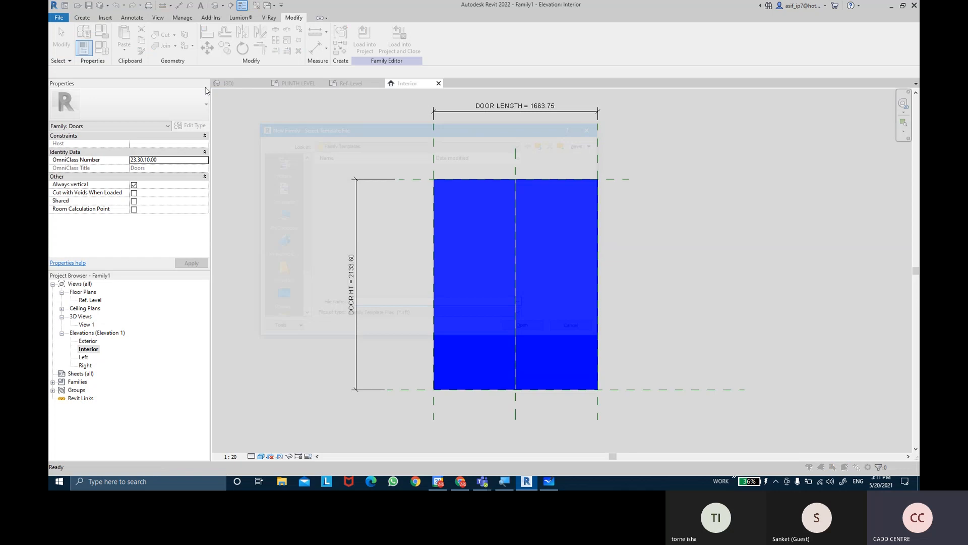
{"action": "left_click", "coordinate": [335, 182]}
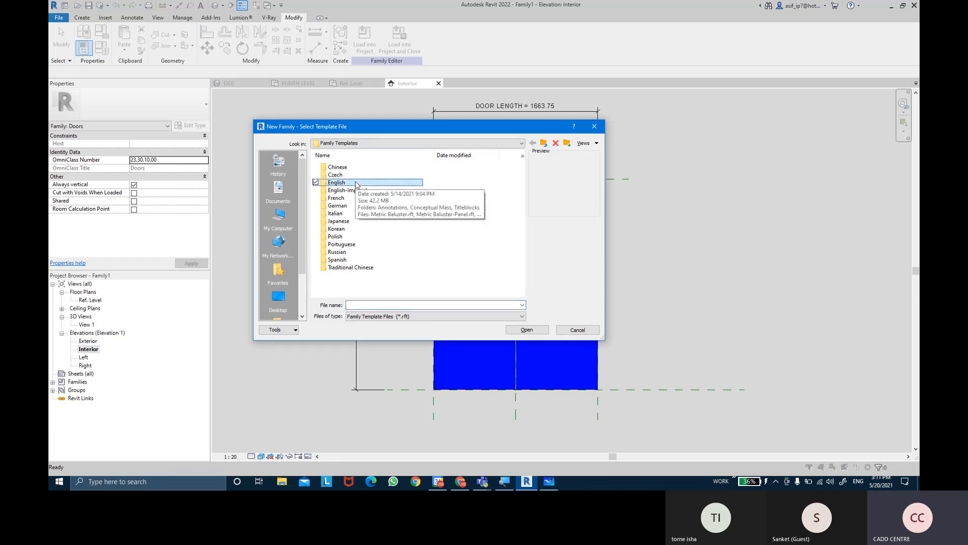
{"action": "left_click", "coordinate": [522, 329]}
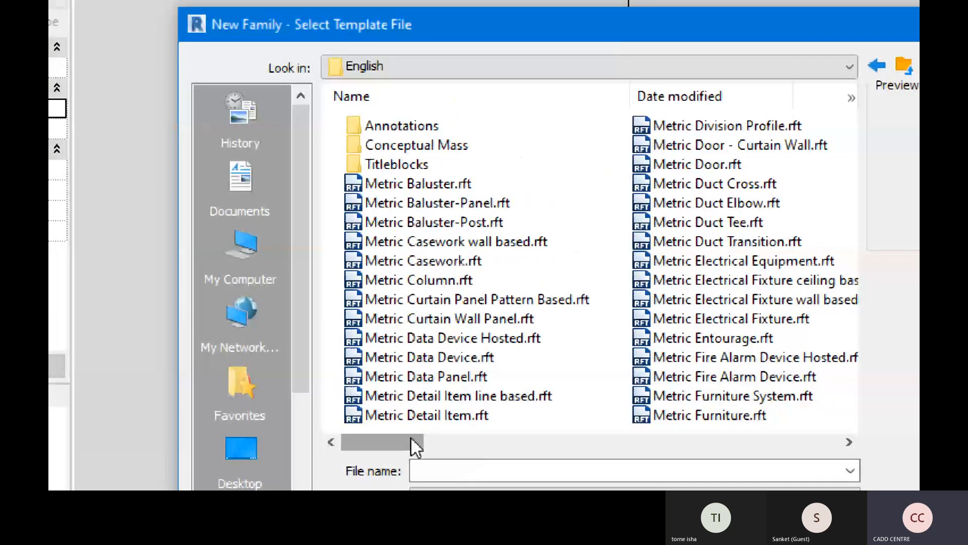
Create the new family from the Metric Generic Model face based.rft template
{"action": "left_click_drag", "start_coordinate": [410, 437], "coordinate": [479, 438]}
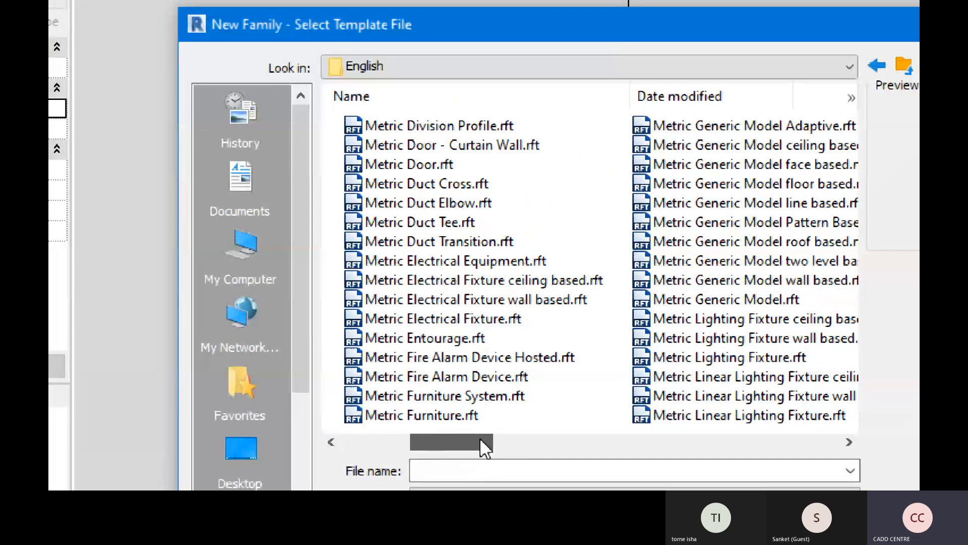
{"action": "left_click", "coordinate": [724, 299]}
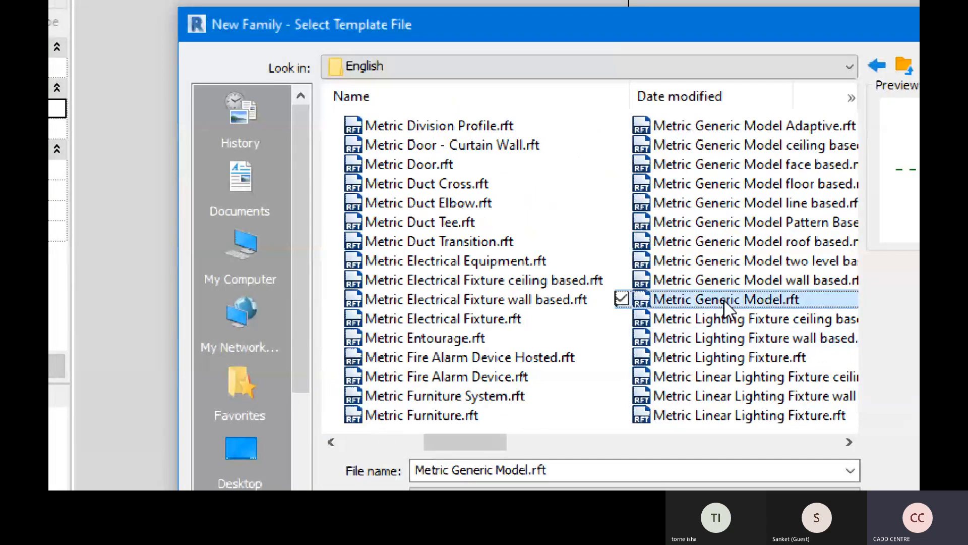
{"action": "left_click", "coordinate": [773, 303]}
{"action": "key", "text": "ctrl"}
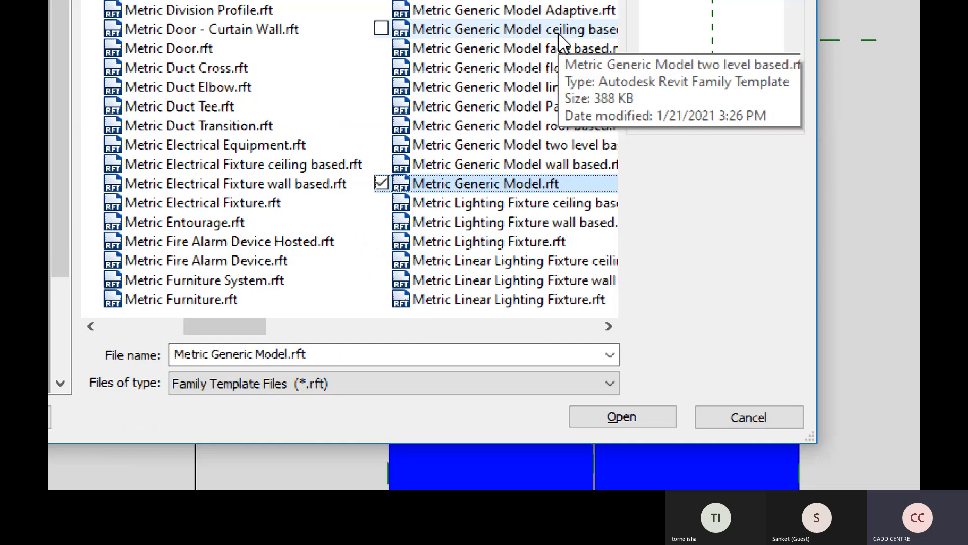
{"action": "left_click", "coordinate": [484, 47]}
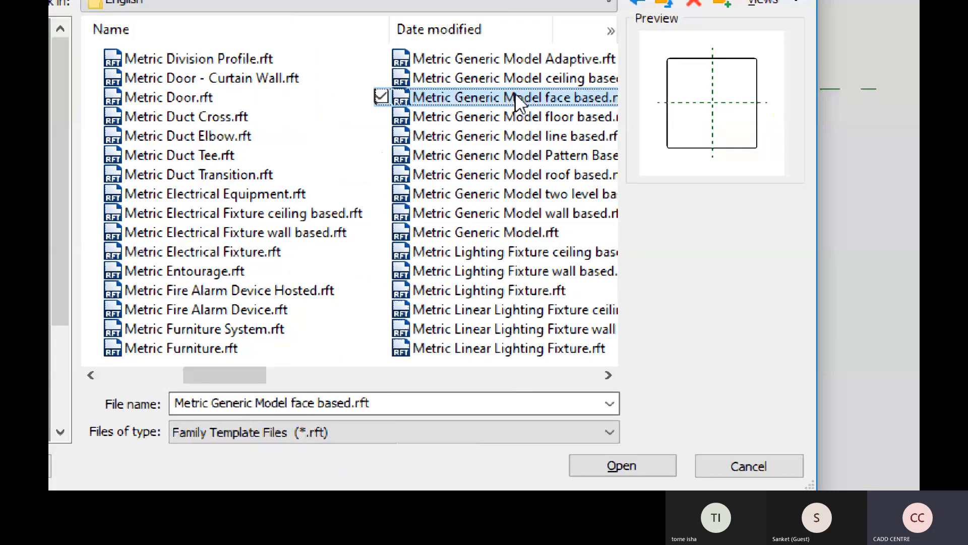
{"action": "key", "text": "ctrl"}
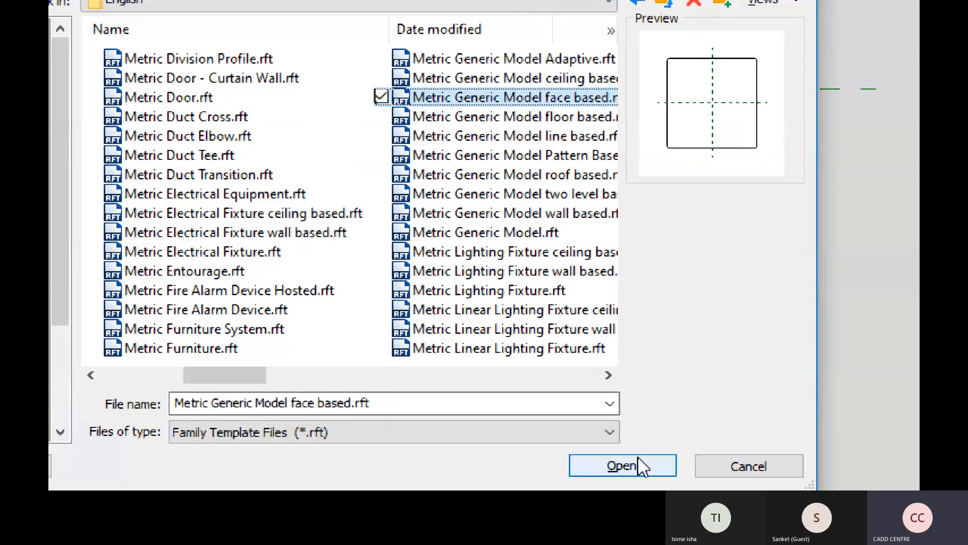
{"action": "left_click", "coordinate": [622, 465]}
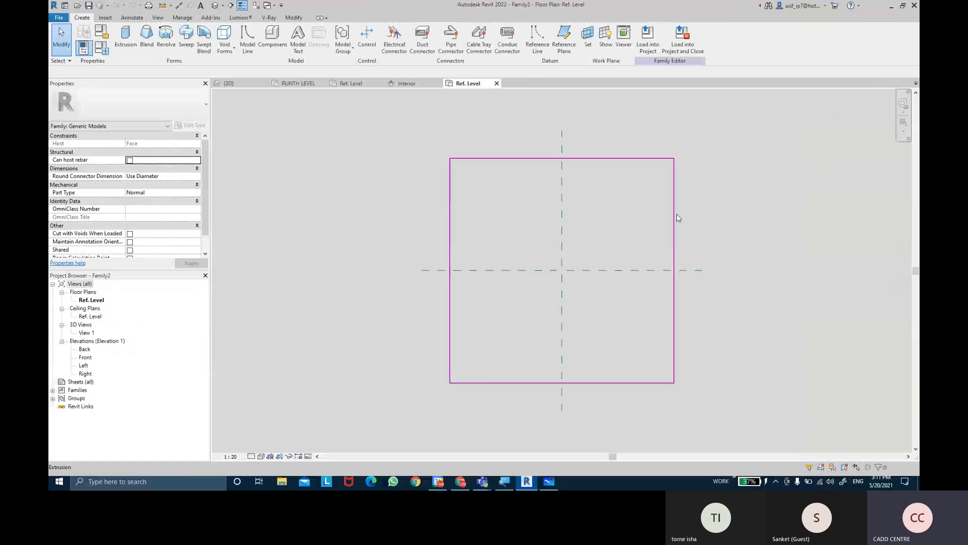
{"action": "left_click", "coordinate": [676, 214]}
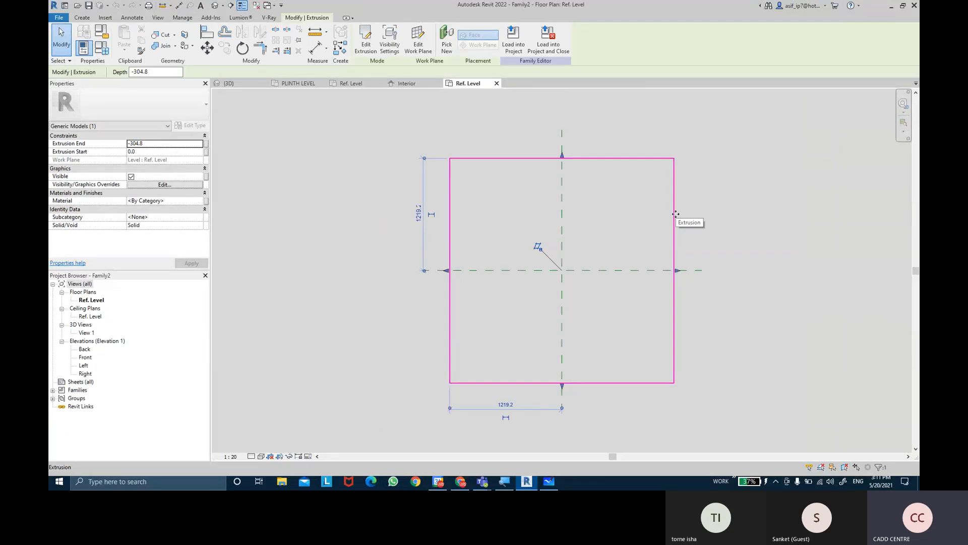
{"action": "key", "text": "Escape"}
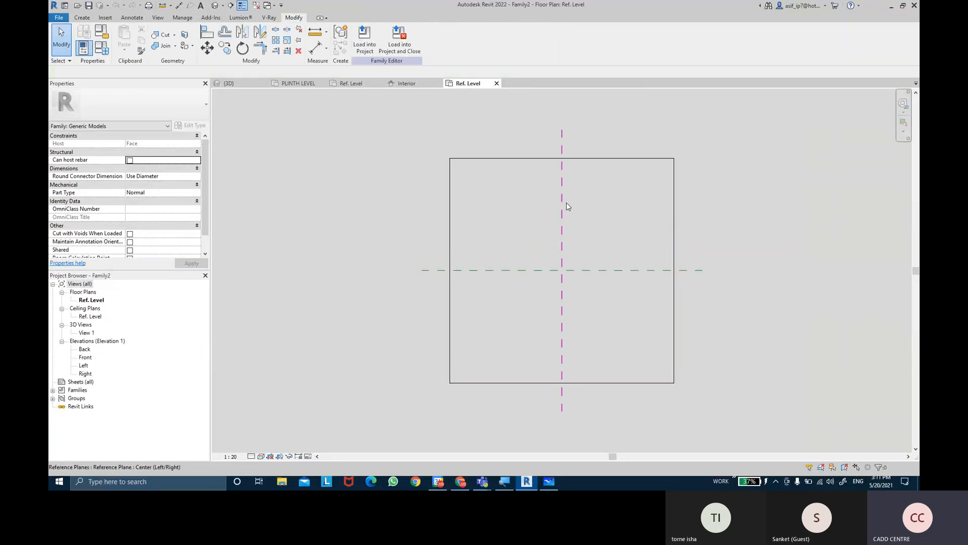
{"action": "middle_click_drag", "start_coordinate": [616, 190], "coordinate": [615, 188]}
Draw two short horizontal reference planes across the vertical centre plane, about 454 mm above and 400 mm below the horizontal centre plane
{"action": "left_click", "coordinate": [82, 17]}
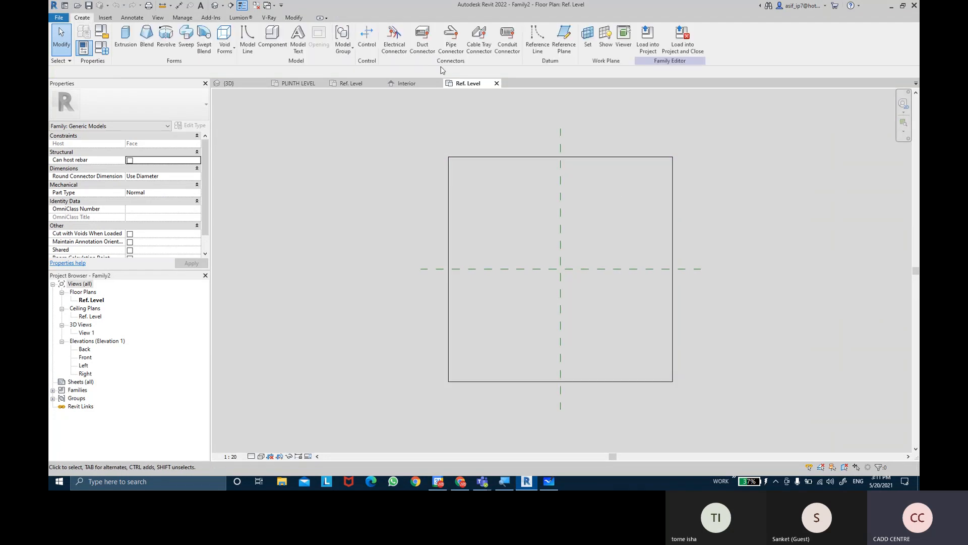
{"action": "left_click", "coordinate": [564, 39]}
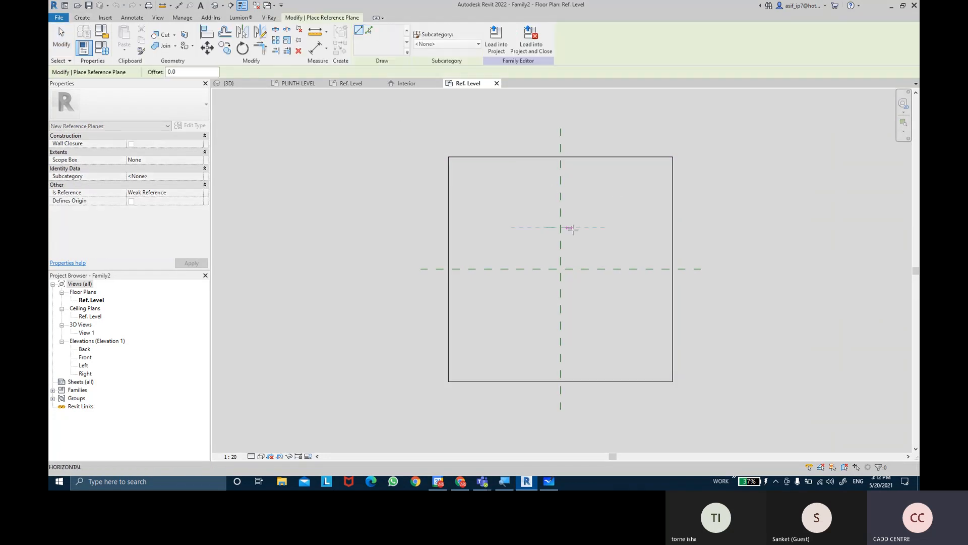
{"action": "left_click", "coordinate": [547, 228]}
{"action": "left_click", "coordinate": [547, 306]}
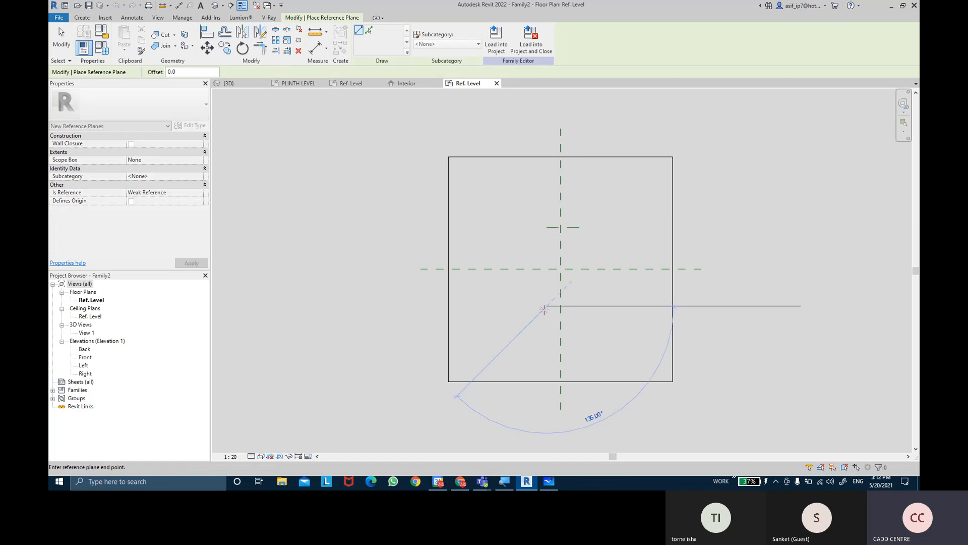
{"action": "left_click", "coordinate": [579, 307]}
{"action": "scroll", "coordinate": [605, 296], "scroll_direction": "up", "scroll_amount": 1}
{"action": "scroll", "coordinate": [605, 296], "scroll_direction": "up", "scroll_amount": 2}
{"action": "key", "text": "Escape"}
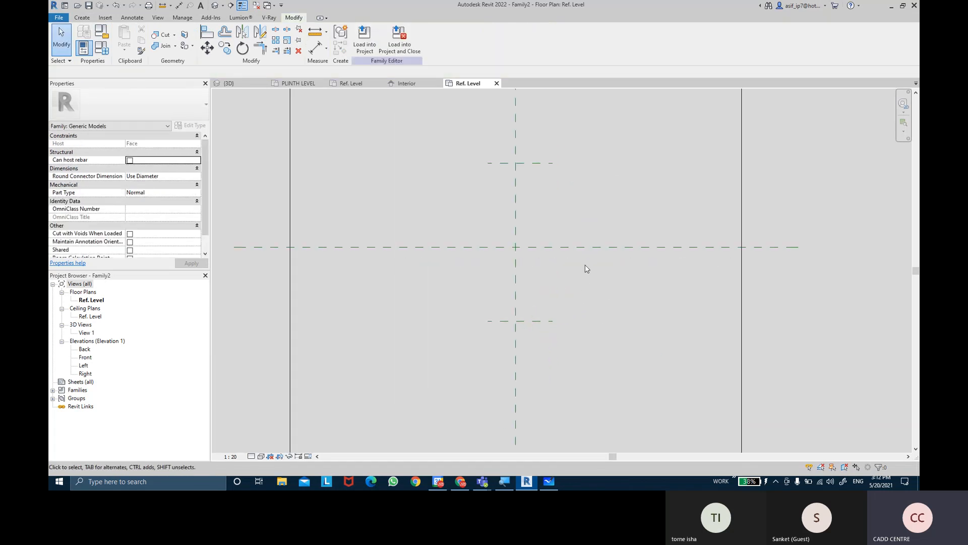
Dimension the two short reference planes through the horizontal centre plane and make both spacings equal
{"action": "left_click", "coordinate": [311, 50]}
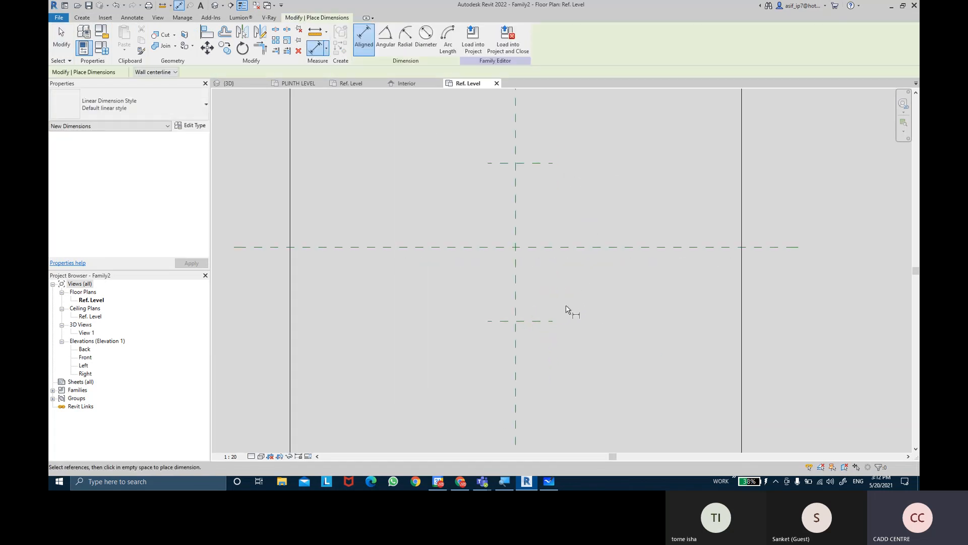
{"action": "left_click", "coordinate": [558, 321]}
{"action": "left_click", "coordinate": [579, 247]}
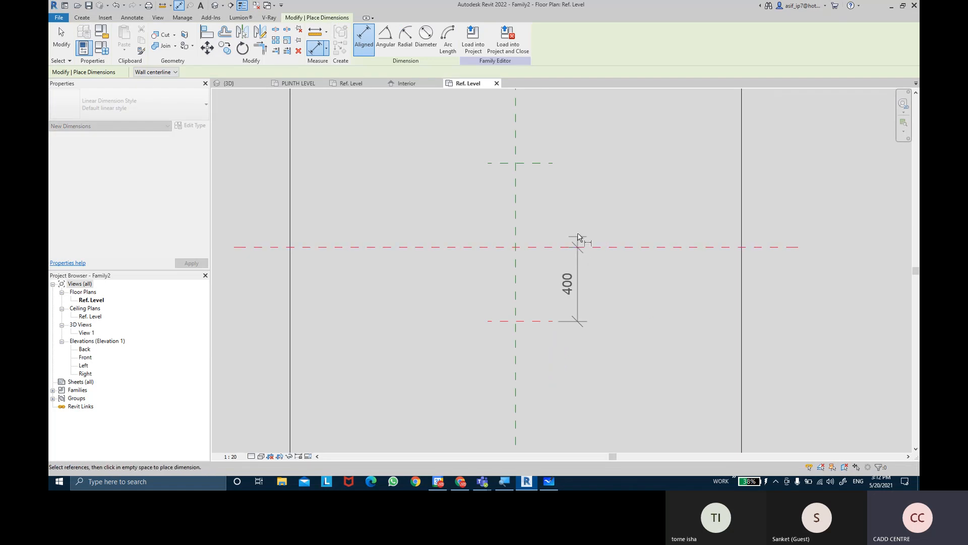
{"action": "left_click", "coordinate": [581, 163]}
{"action": "left_click", "coordinate": [614, 164]}
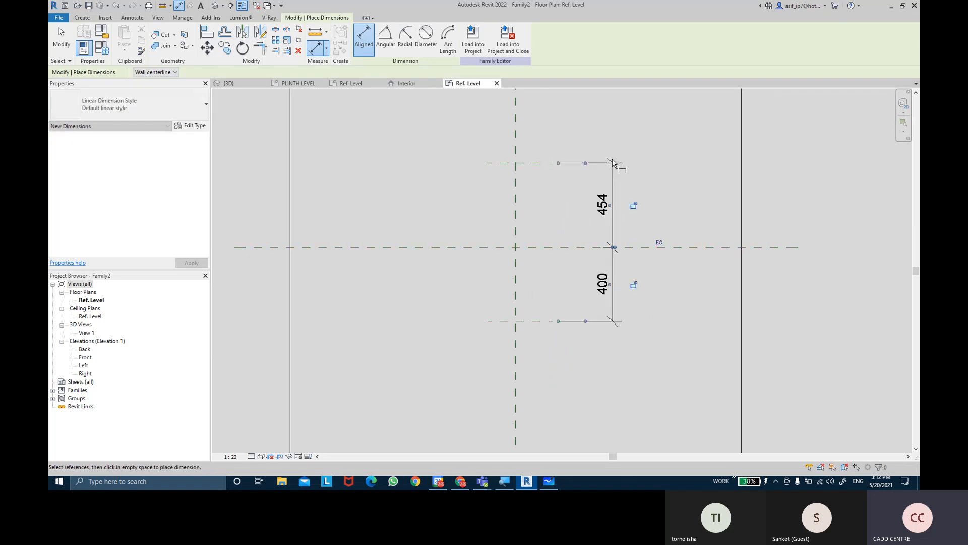
{"action": "left_click", "coordinate": [659, 244]}
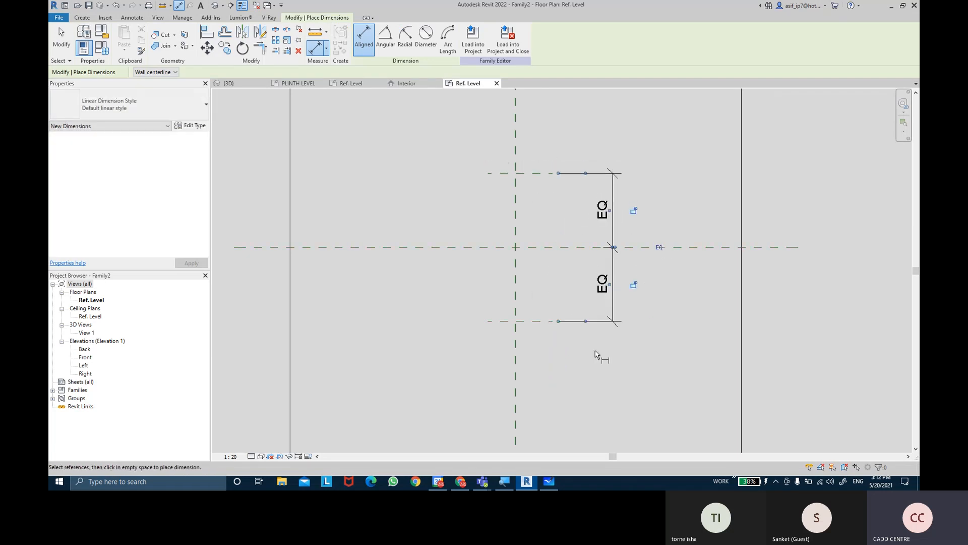
Add an overall aligned dimension between the upper and lower short reference planes, outside the EQ dimension
{"action": "left_click", "coordinate": [545, 321]}
{"action": "left_click", "coordinate": [552, 175]}
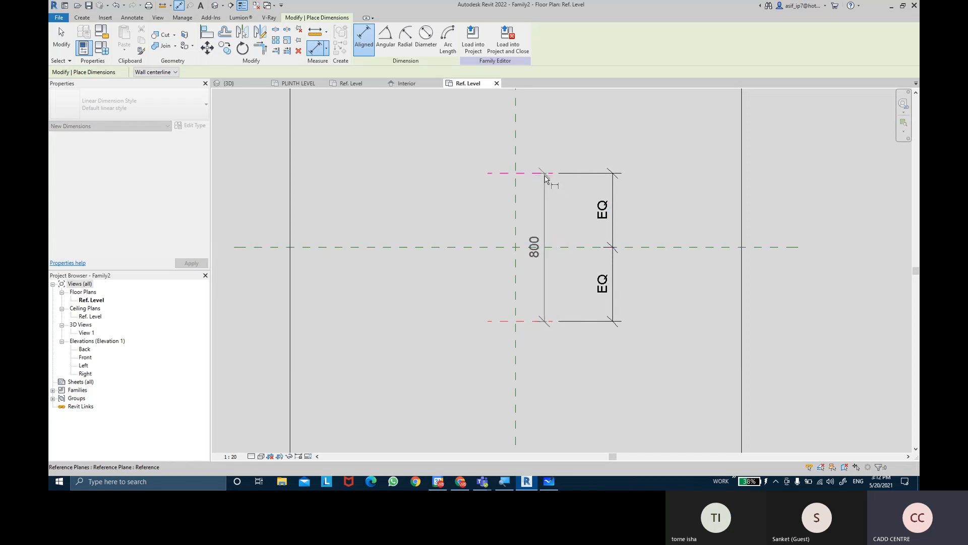
{"action": "left_click", "coordinate": [656, 172]}
{"action": "key", "text": "Escape"}
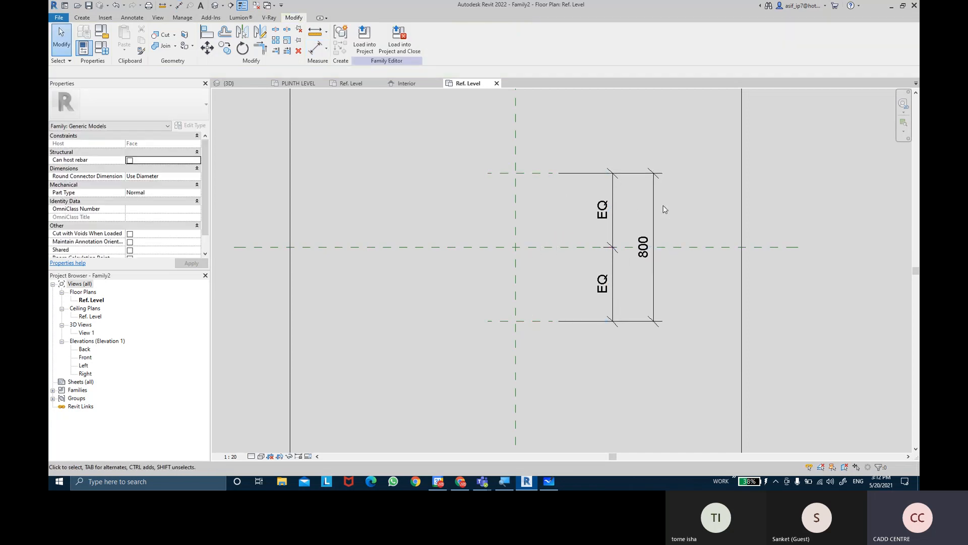
Label the overall dimension with a new type-based family parameter named HANDEL LENGTH, grouped under Dimensions
{"action": "left_click", "coordinate": [654, 201]}
{"action": "left_click", "coordinate": [451, 39]}
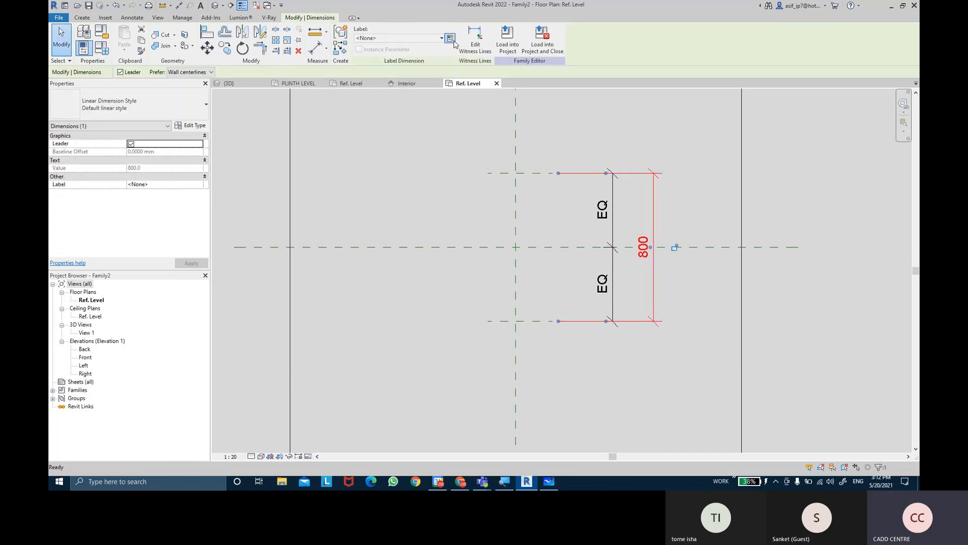
{"action": "type", "text": "HANDEL"}
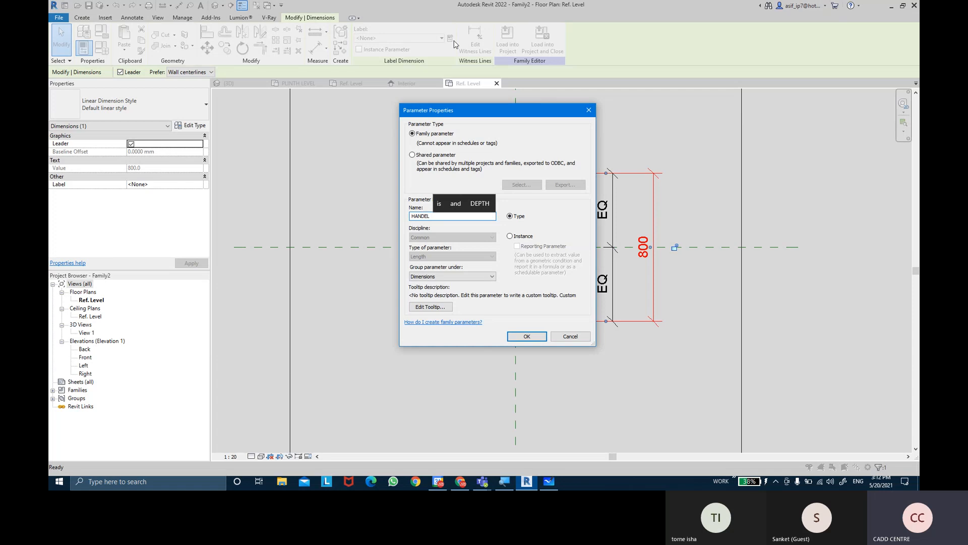
{"action": "type", "text": "LE"}
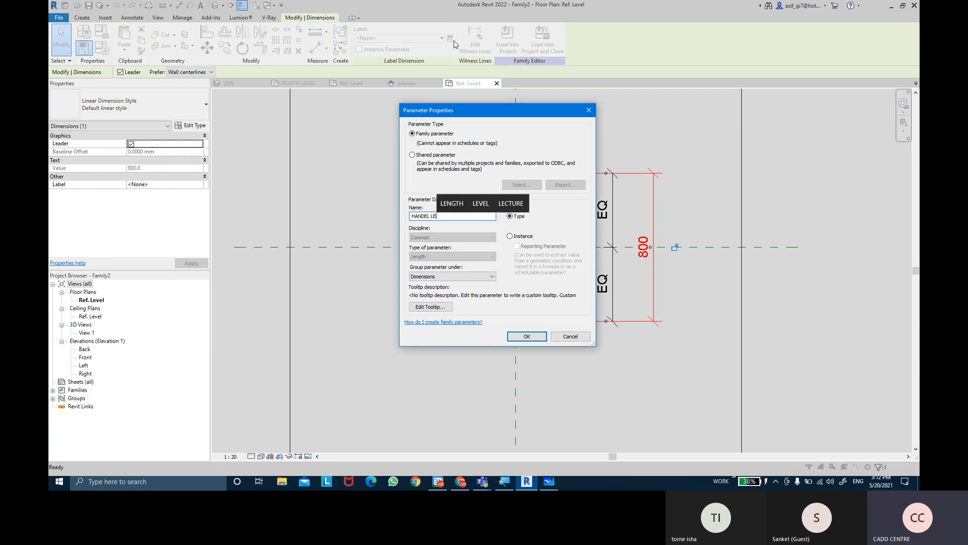
{"action": "type", "text": "N"}
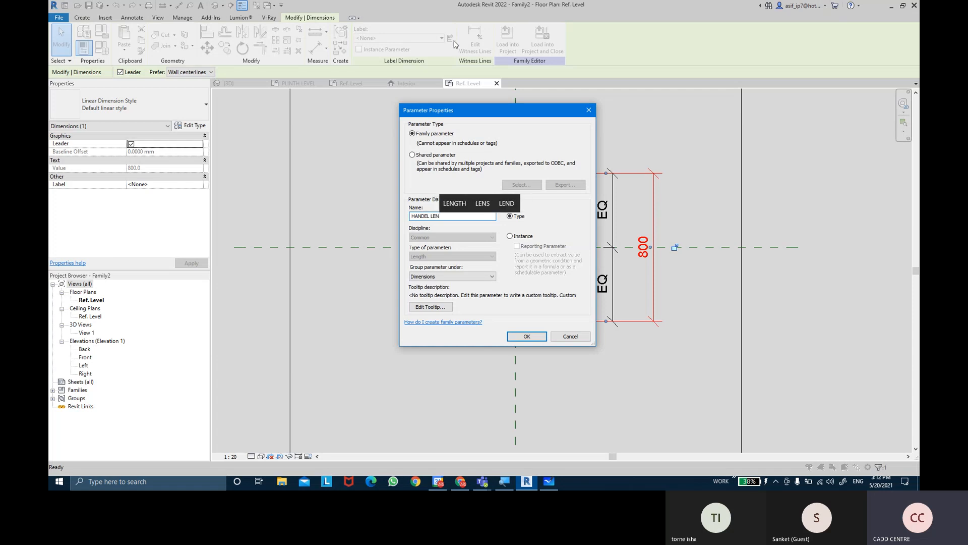
{"action": "type", "text": "GTH"}
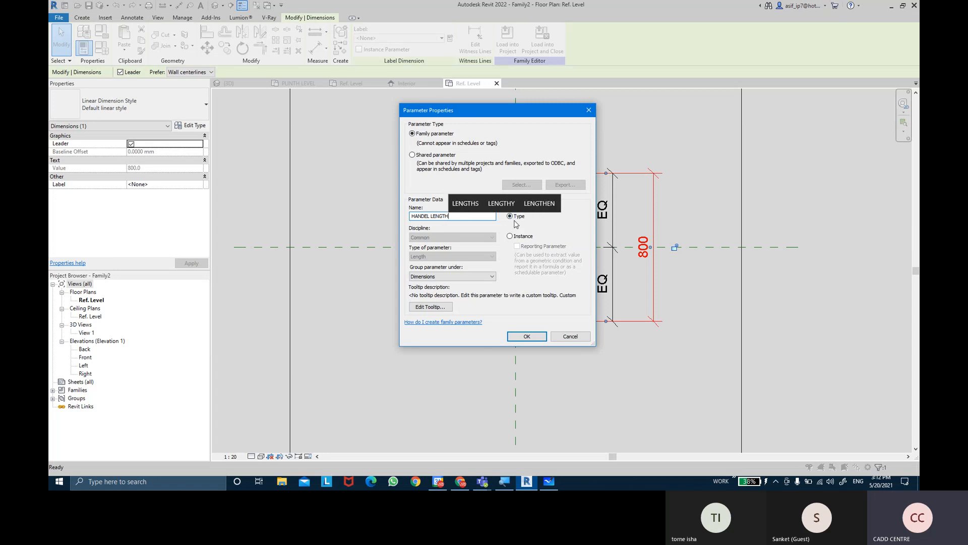
{"action": "left_click", "coordinate": [527, 336]}
{"action": "middle_click_drag", "start_coordinate": [655, 347], "coordinate": [650, 352]}
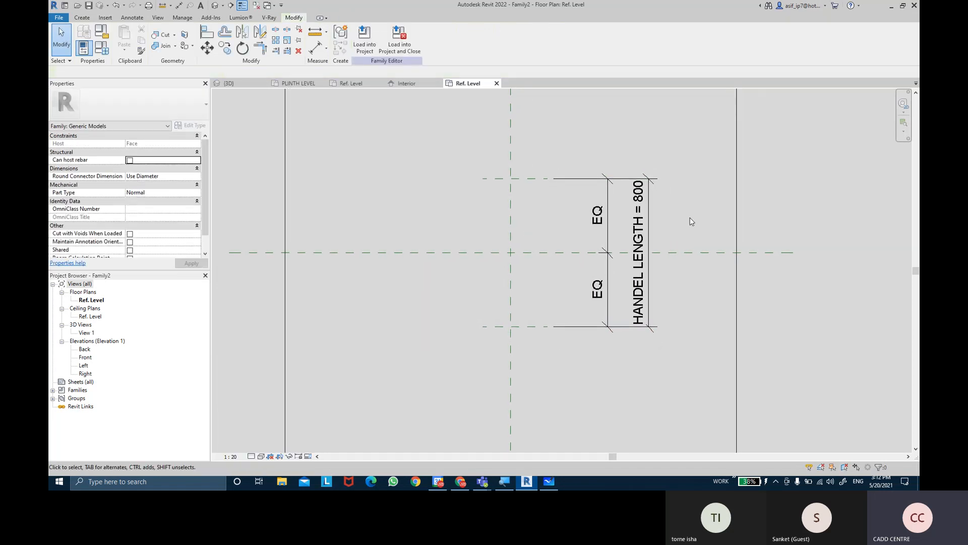
In the Left elevation, draw a horizontal reference plane about 244 mm above Ref. Level, crossing the three vertical planes
{"action": "double_click", "coordinate": [84, 365]}
{"action": "scroll", "coordinate": [589, 259], "scroll_direction": "up", "scroll_amount": 3}
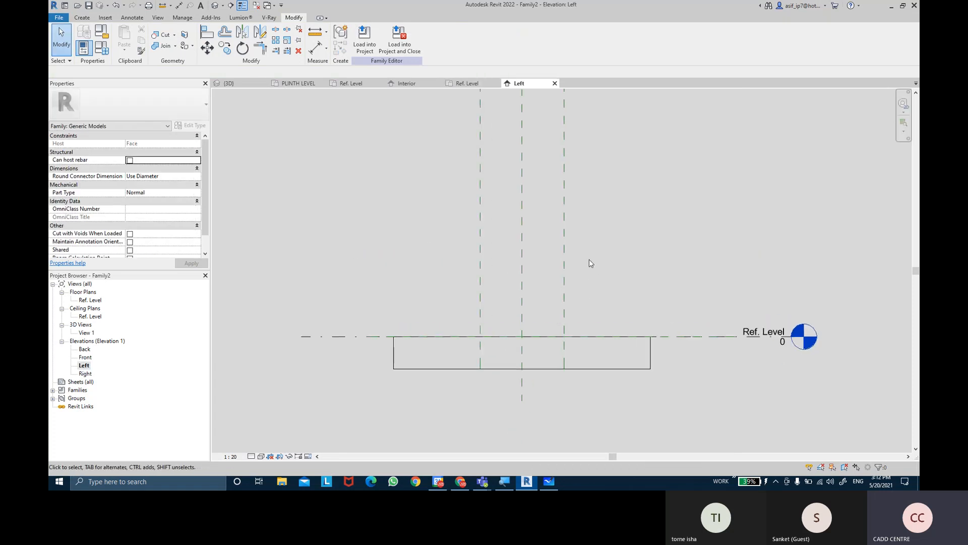
{"action": "left_click", "coordinate": [82, 17]}
{"action": "left_click", "coordinate": [564, 40]}
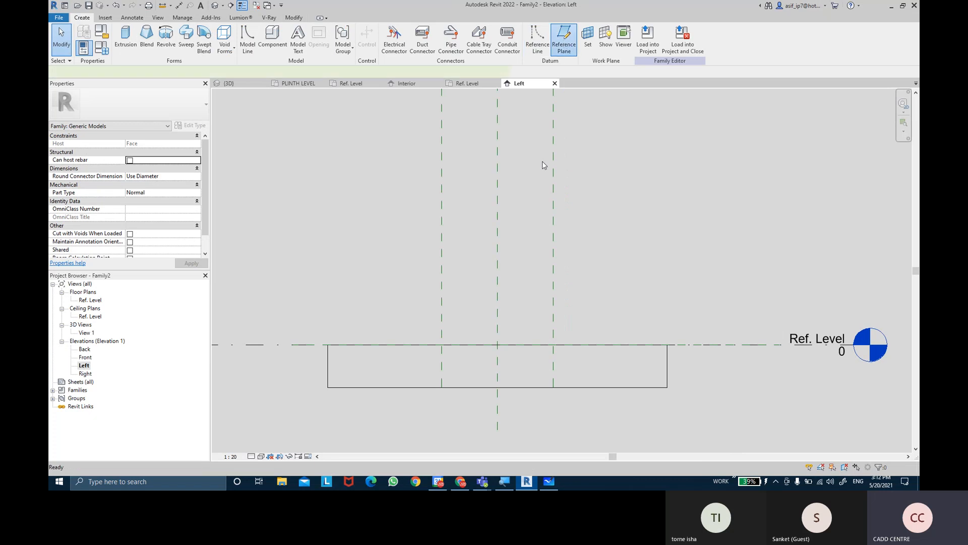
{"action": "left_click", "coordinate": [407, 311]}
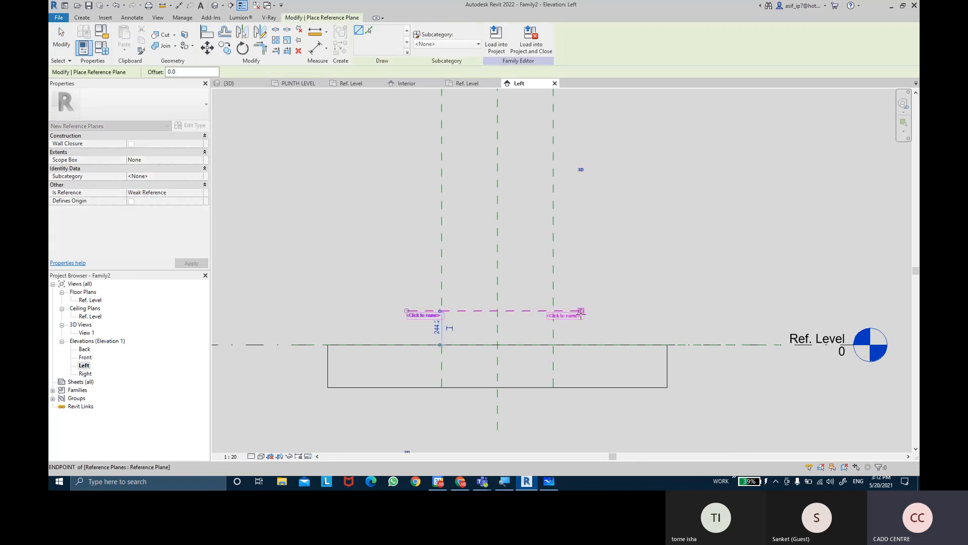
{"action": "left_click", "coordinate": [581, 311]}
{"action": "key", "text": "Escape"}
{"action": "key", "text": "Escape"}
{"action": "scroll", "coordinate": [615, 285], "scroll_direction": "up", "scroll_amount": 1}
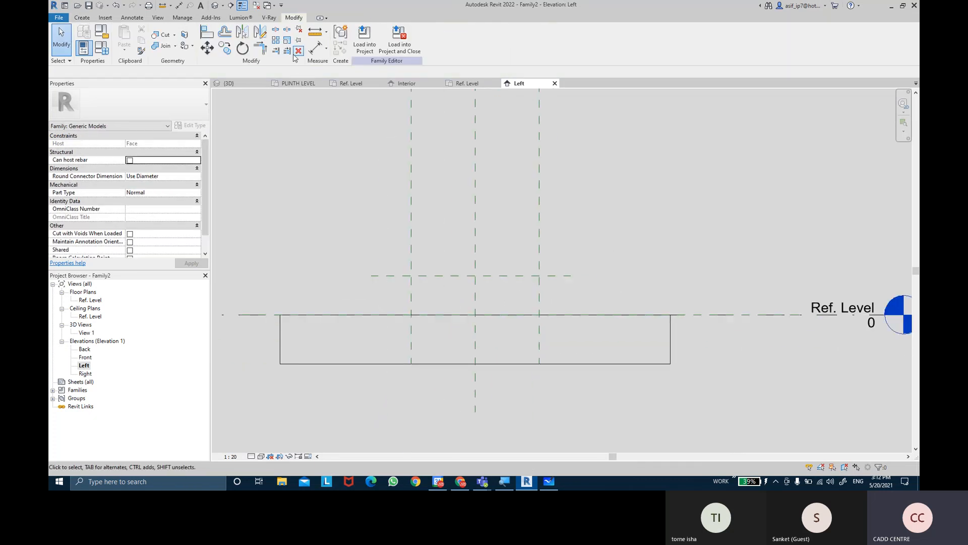
Add an aligned dimension between Ref. Level and the horizontal reference plane above it, beside the three vertical planes
{"action": "left_click", "coordinate": [315, 48]}
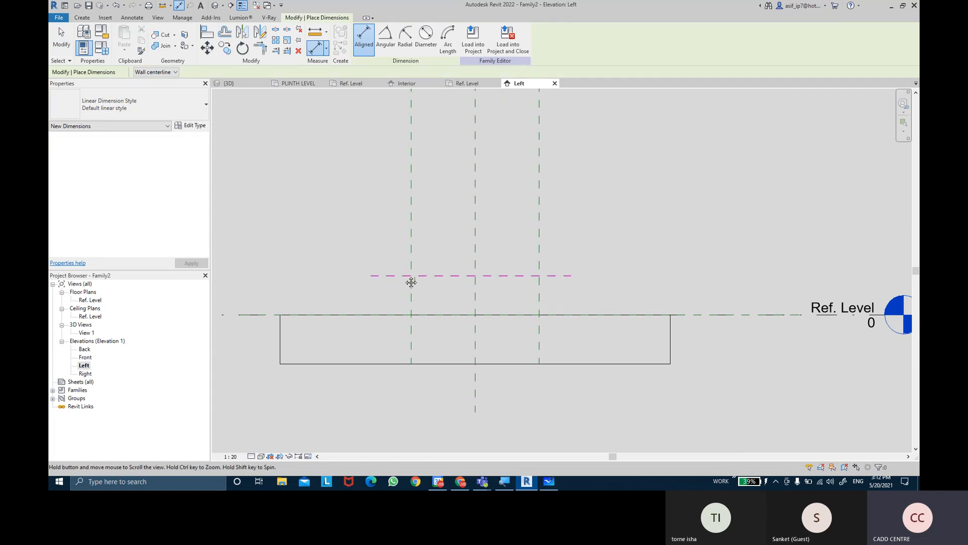
{"action": "middle_click_drag", "start_coordinate": [391, 286], "coordinate": [465, 265]}
{"action": "left_click", "coordinate": [444, 296]}
{"action": "left_click", "coordinate": [455, 255]}
{"action": "left_click", "coordinate": [428, 202]}
{"action": "key", "text": "Escape"}
{"action": "key", "text": "Escape"}
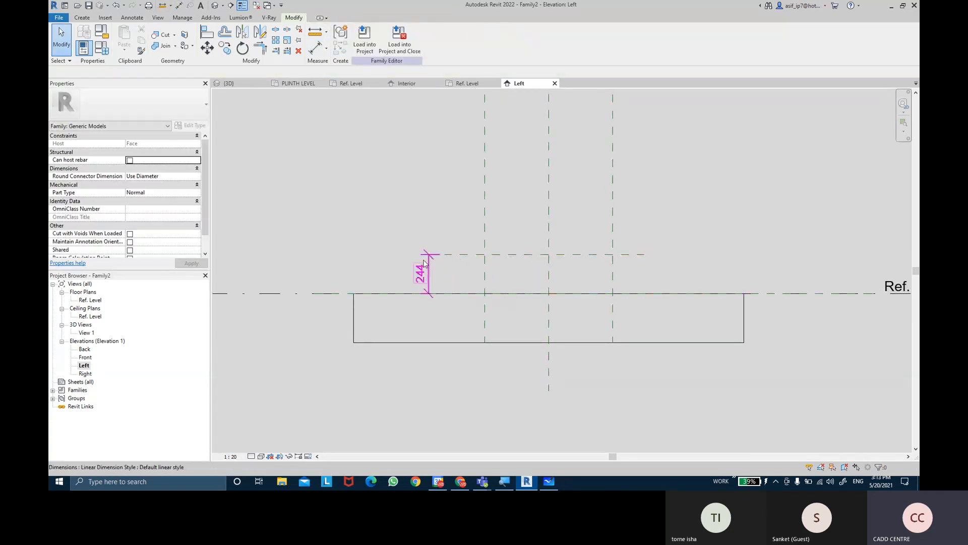
Label the new vertical dimension with a type-based family parameter named HANDEL DEPTH, grouped under Dimensions
{"action": "left_click", "coordinate": [451, 39]}
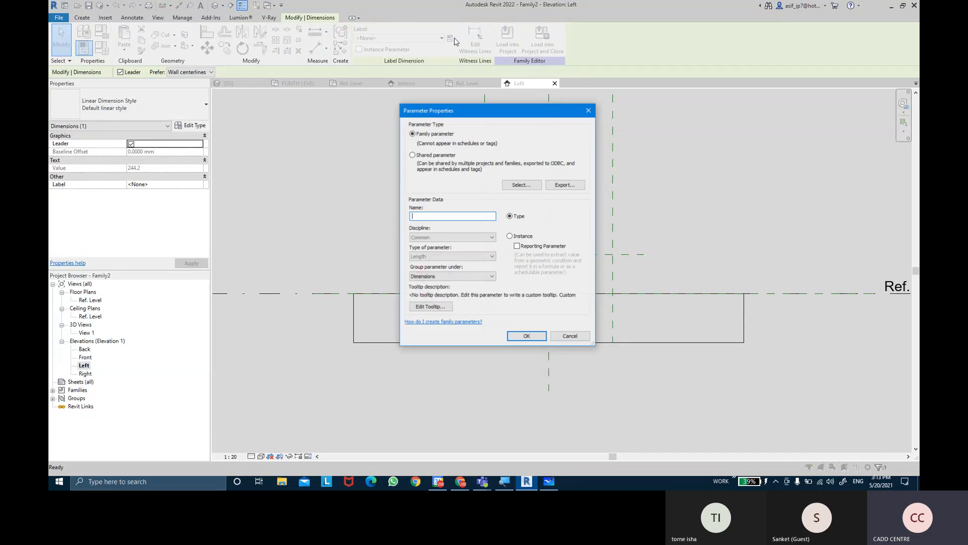
{"action": "type", "text": "HANDEL DEP"}
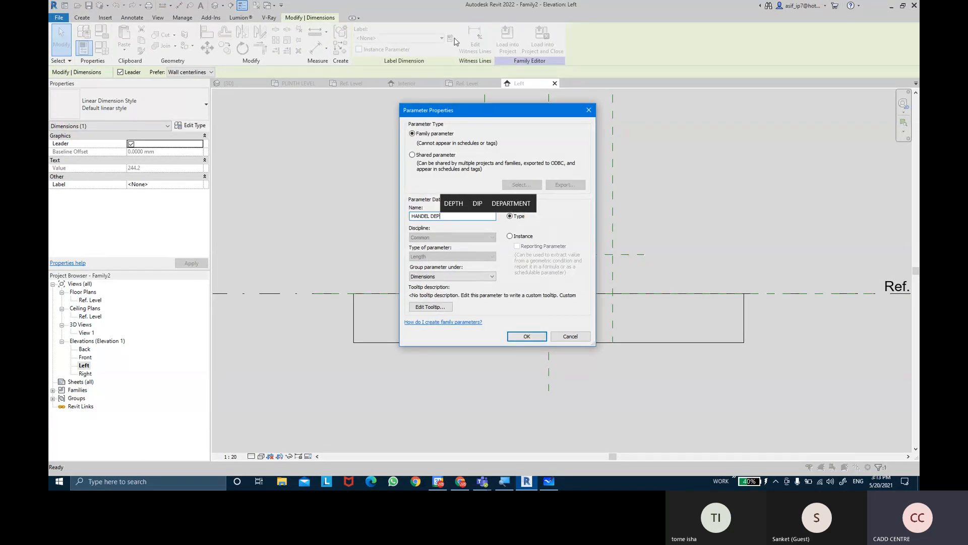
{"action": "type", "text": "TH"}
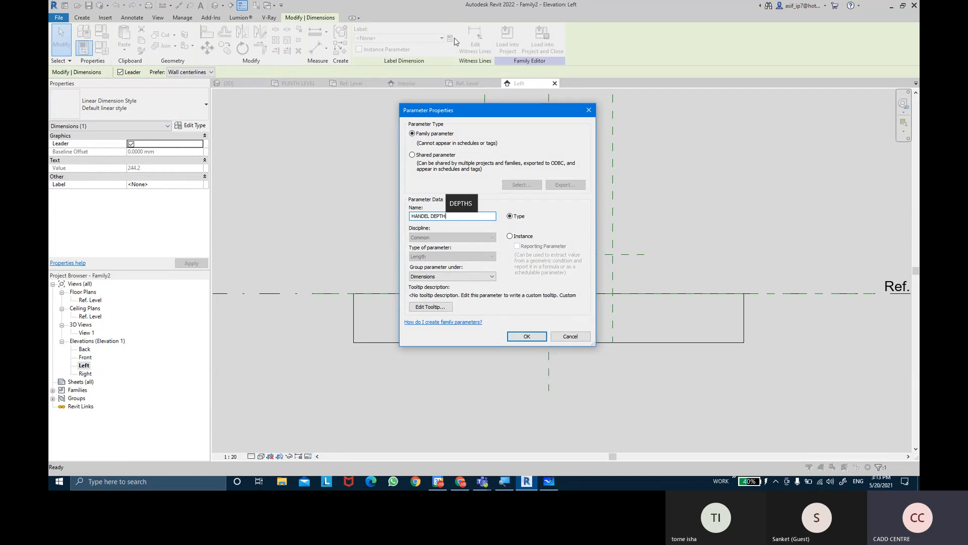
{"action": "left_click", "coordinate": [526, 337]}
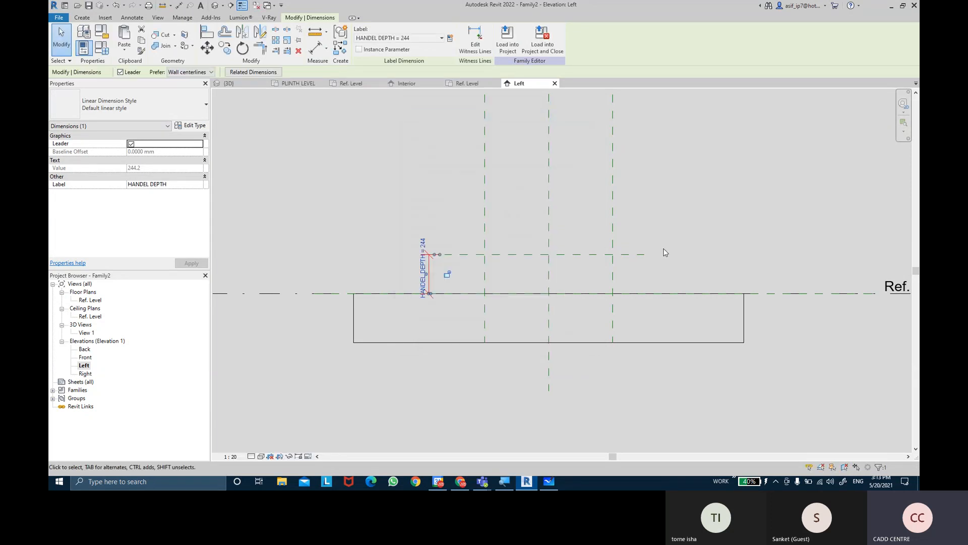
{"action": "left_click", "coordinate": [664, 252]}
{"action": "scroll", "coordinate": [664, 252], "scroll_direction": "up", "scroll_amount": 3}
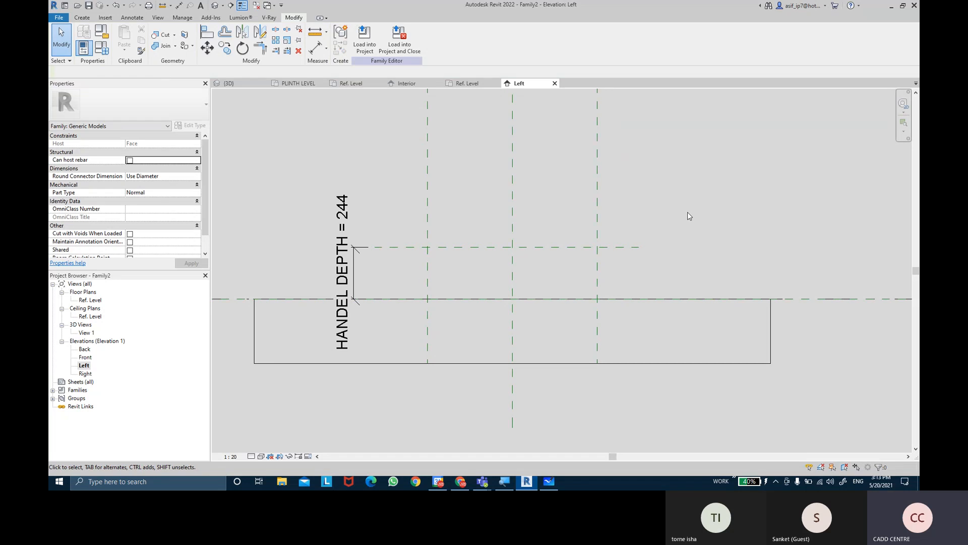
Switch to Chrome to examine the glass door handle reference photos, and review Revit's form creation tools for modelling that shape
{"action": "left_click", "coordinate": [461, 482]}
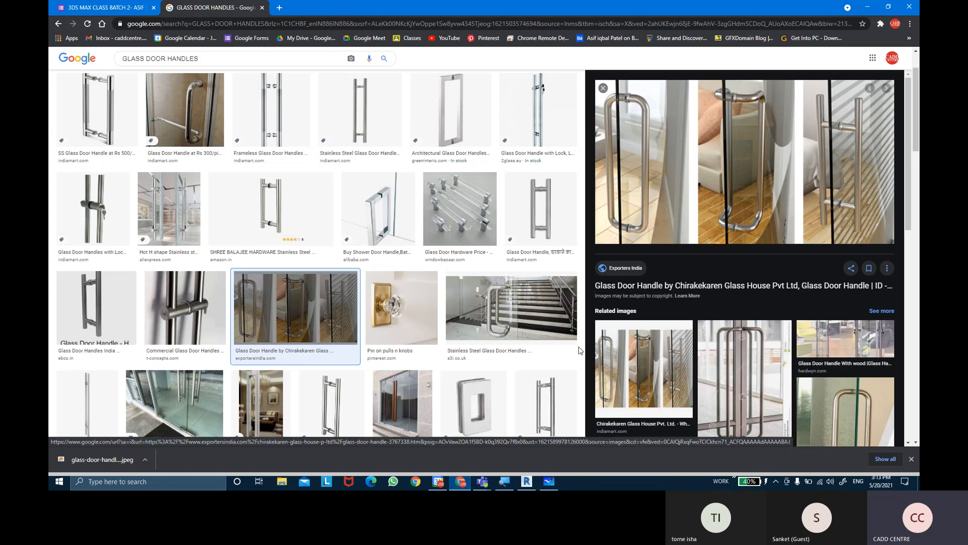
{"action": "left_click", "coordinate": [526, 482]}
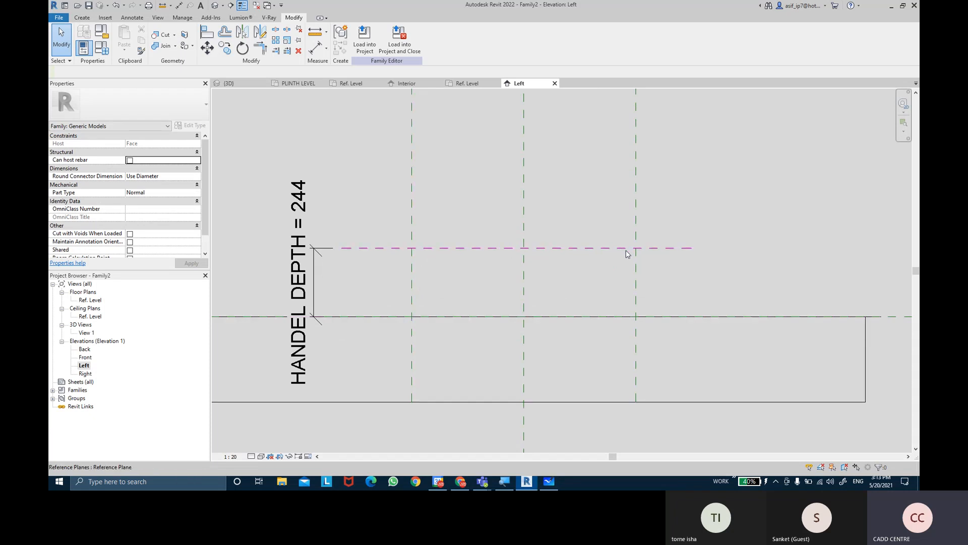
{"action": "left_click", "coordinate": [81, 19]}
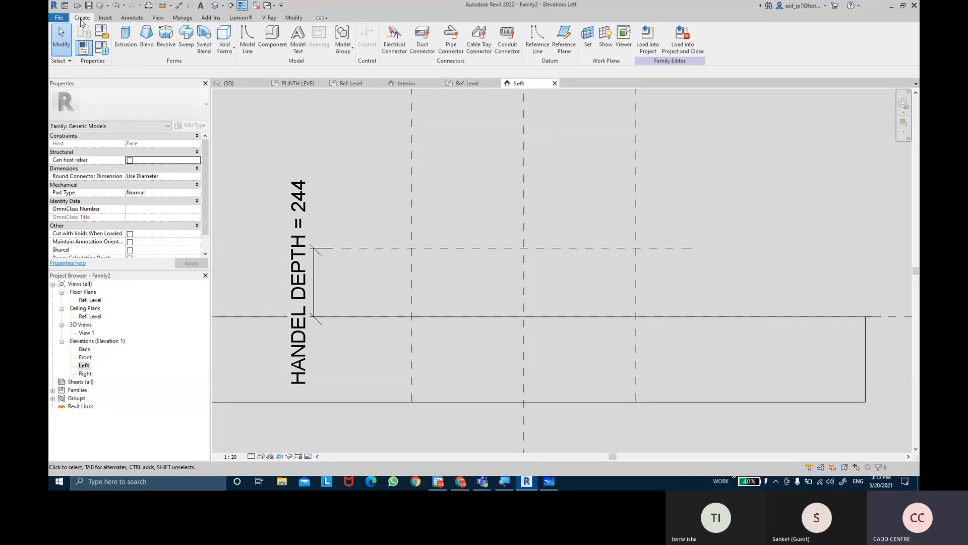
{"action": "left_click", "coordinate": [177, 64]}
{"action": "left_click", "coordinate": [462, 483]}
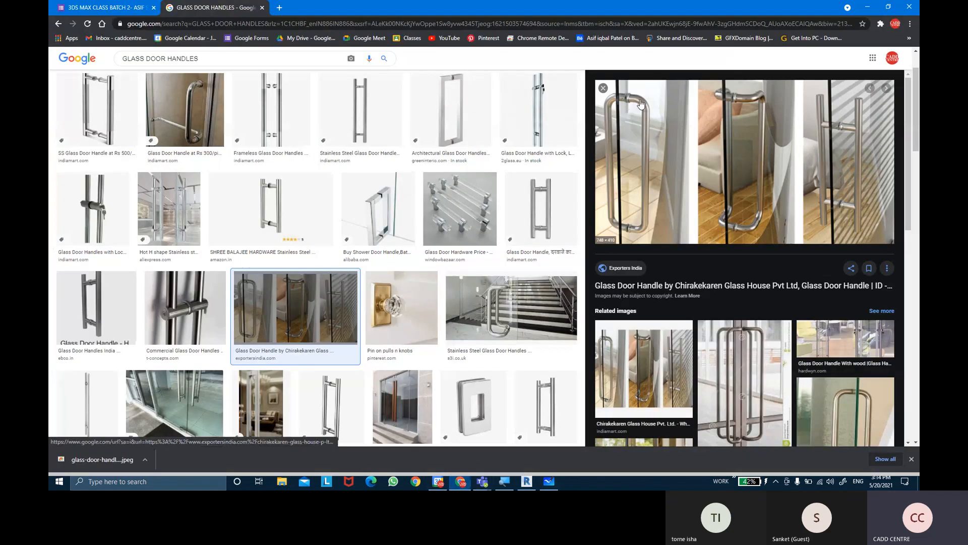
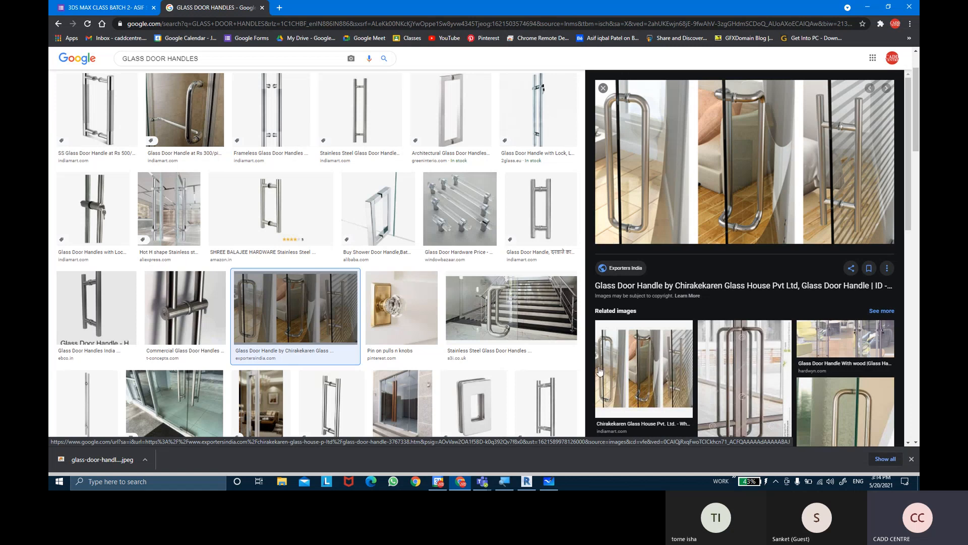
Switch to Revit and sketch a solid sweep path along the reference planes: up from Ref. Level, across, and back down, forming a three-sided handle
{"action": "left_click", "coordinate": [533, 485]}
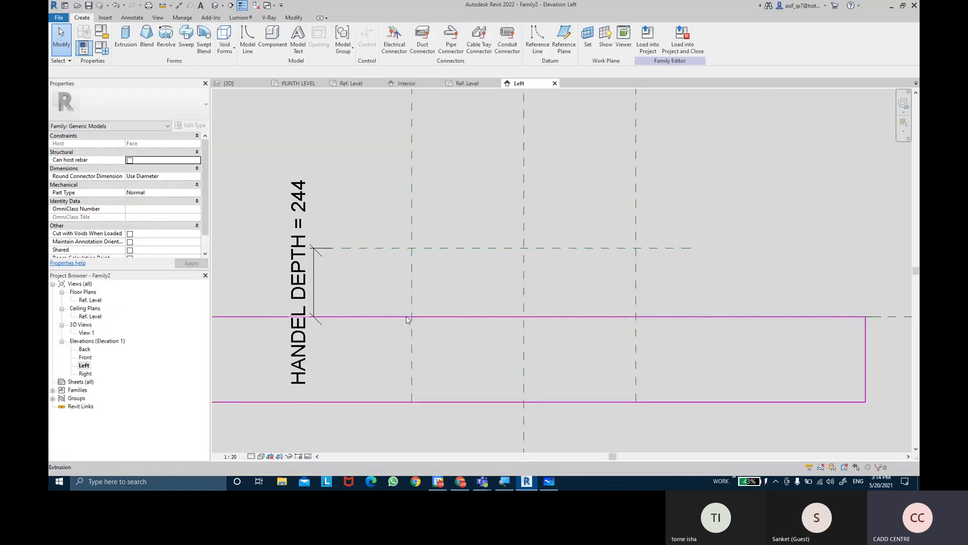
{"action": "left_click", "coordinate": [190, 52]}
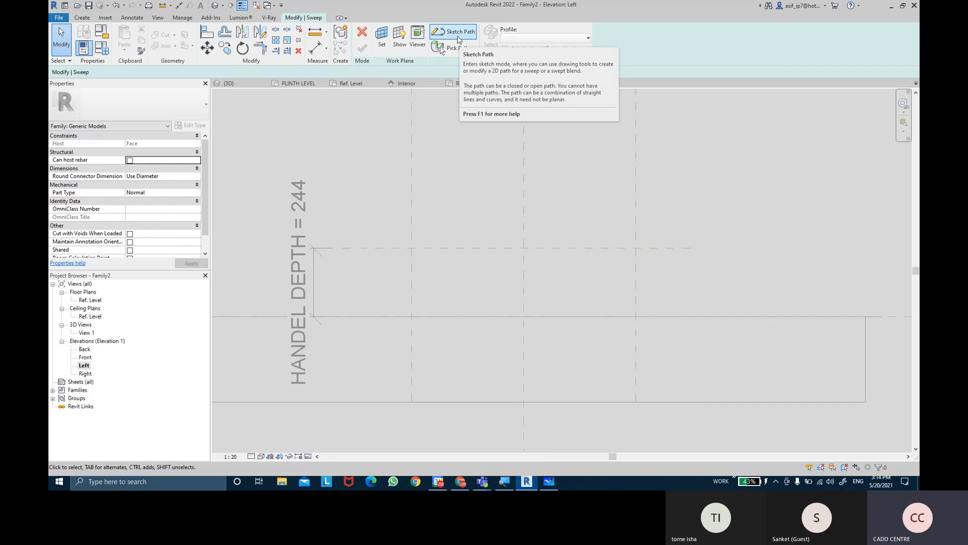
{"action": "left_click", "coordinate": [459, 36]}
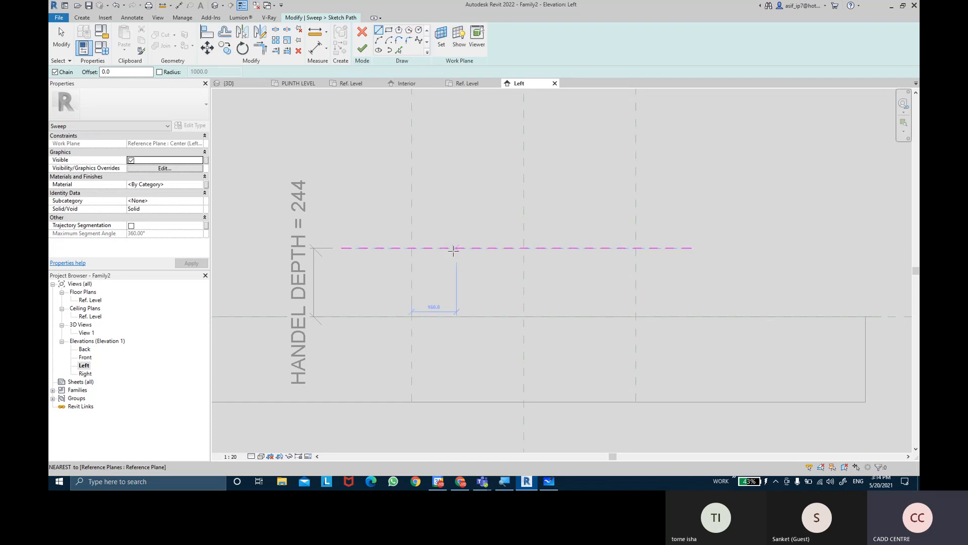
{"action": "left_click", "coordinate": [410, 317]}
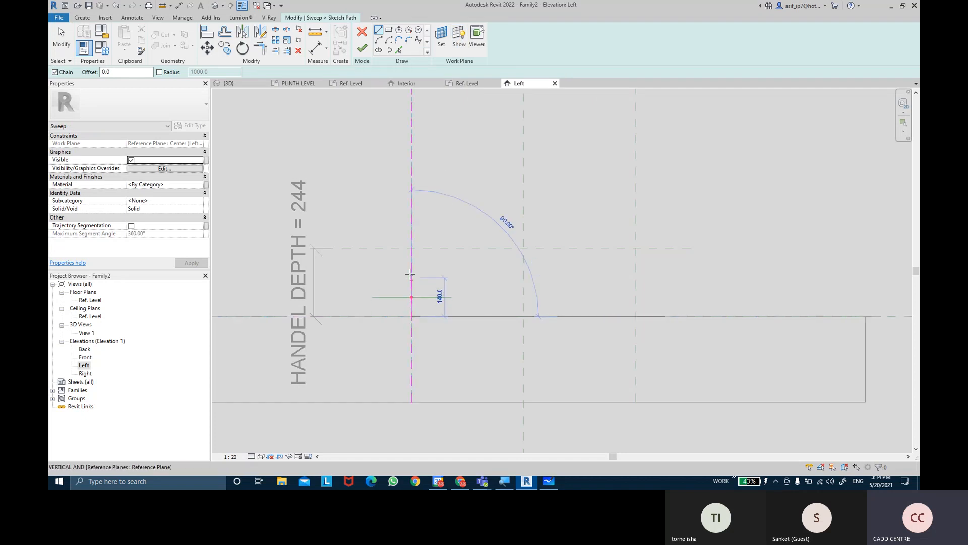
{"action": "left_click", "coordinate": [411, 248]}
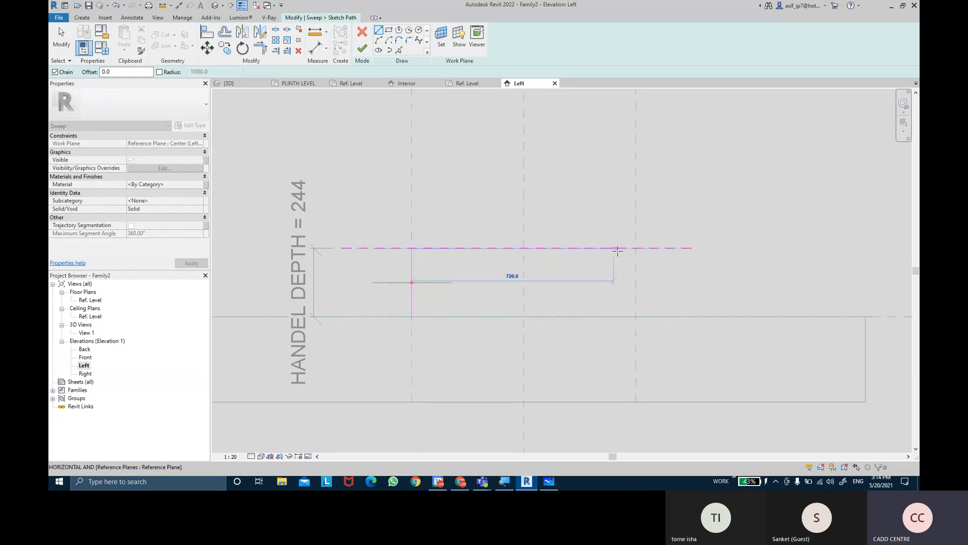
{"action": "left_click", "coordinate": [635, 248]}
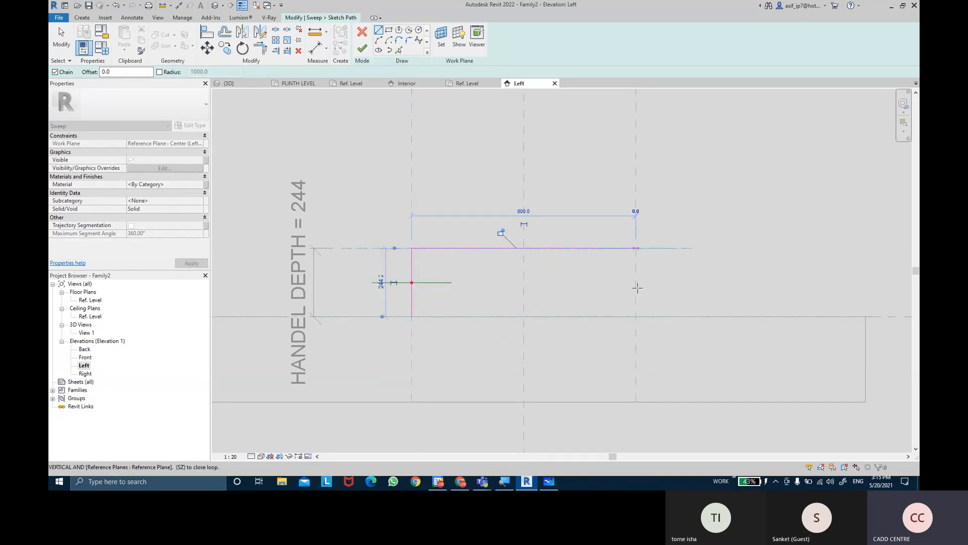
{"action": "left_click", "coordinate": [636, 317]}
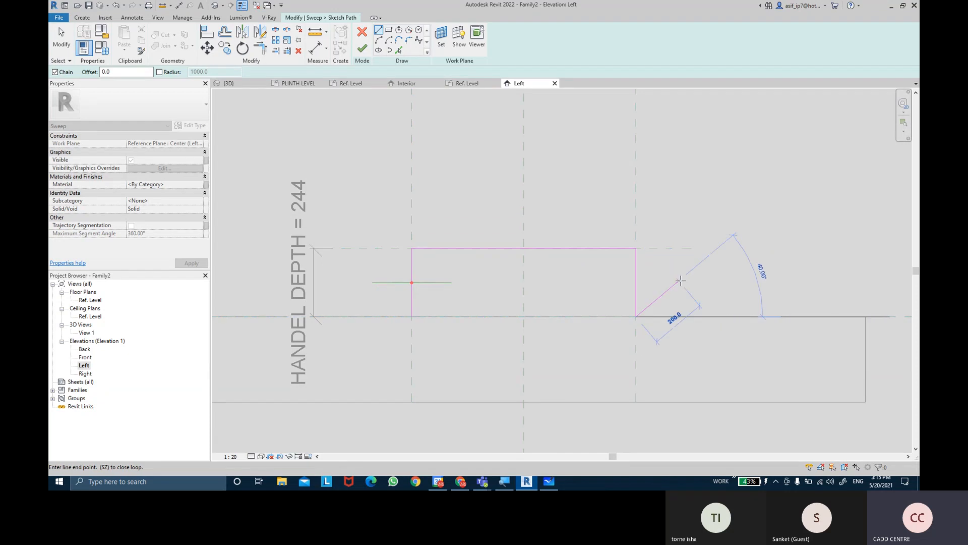
{"action": "key", "text": "Escape"}
{"action": "key", "text": "Escape"}
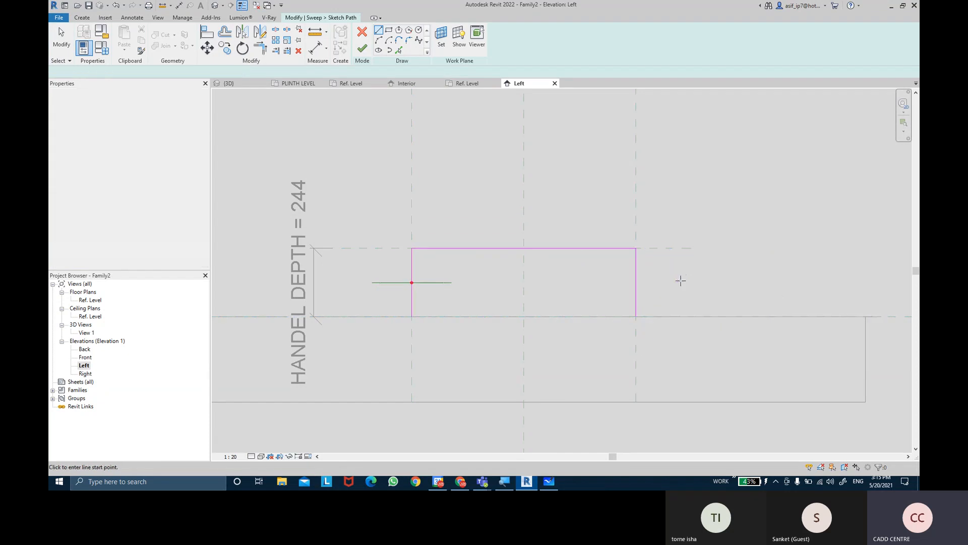
Try to round the sweep path's upper-left corner using a fillet arc with a fixed radius of 3
{"action": "scroll", "coordinate": [635, 247], "scroll_direction": "up", "scroll_amount": 5}
{"action": "middle_click_drag", "start_coordinate": [480, 285], "coordinate": [664, 229]}
{"action": "middle_click_drag", "start_coordinate": [389, 280], "coordinate": [370, 284]}
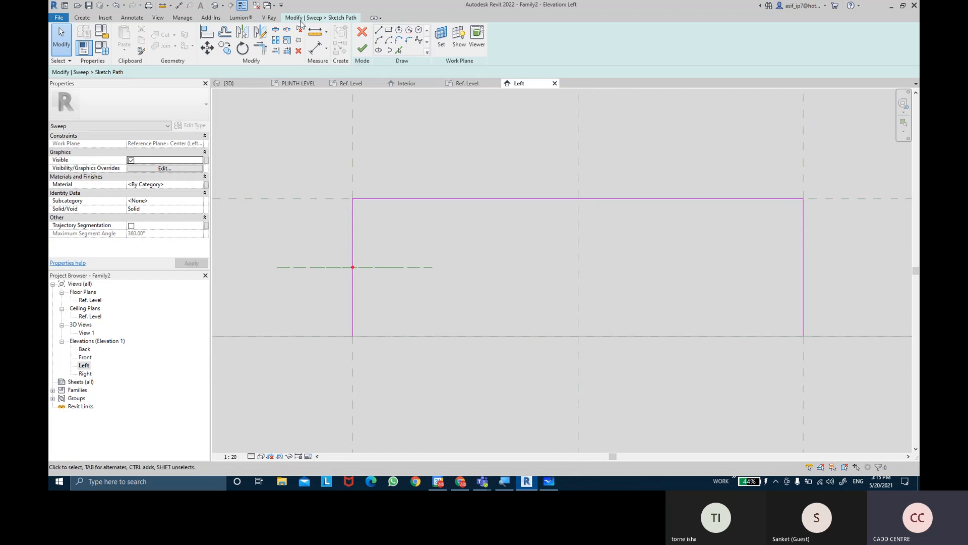
{"action": "left_click", "coordinate": [241, 7]}
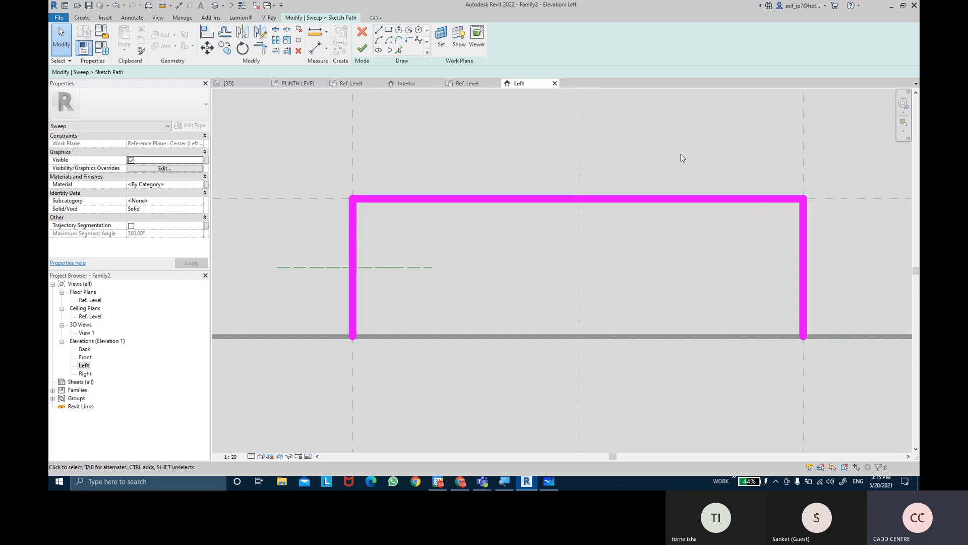
{"action": "left_click", "coordinate": [411, 41]}
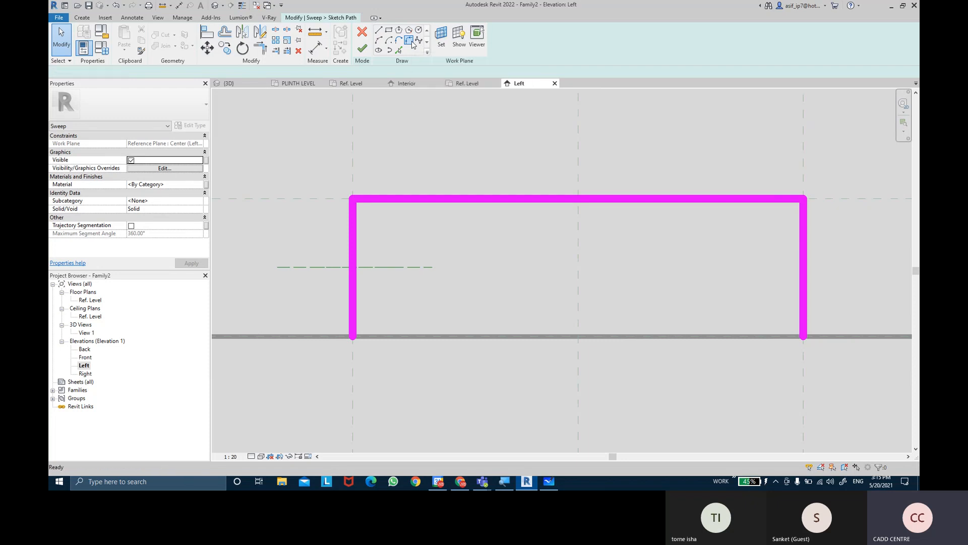
{"action": "left_click", "coordinate": [90, 73]}
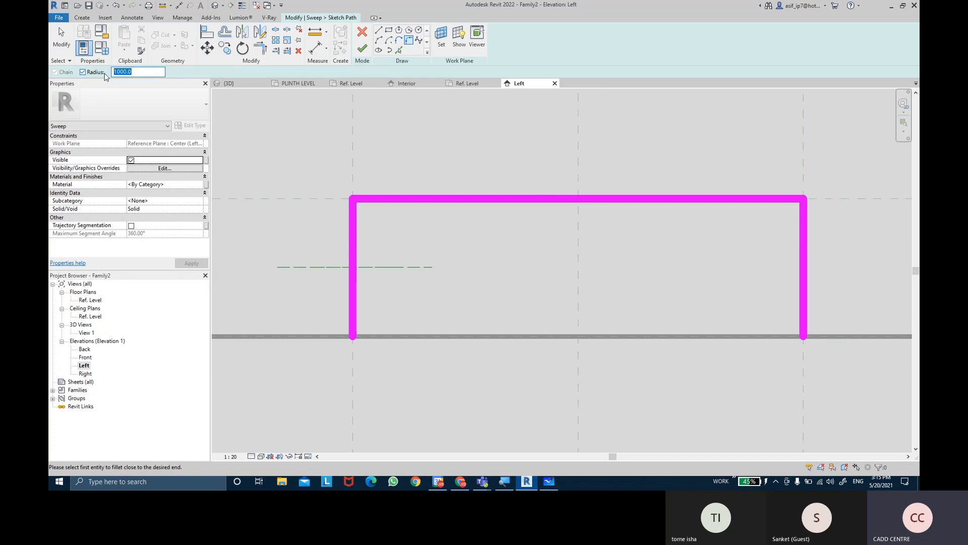
{"action": "type", "text": "3"}
{"action": "left_click", "coordinate": [356, 226]}
{"action": "left_click", "coordinate": [389, 204]}
{"action": "scroll", "coordinate": [343, 189], "scroll_direction": "up", "scroll_amount": 8}
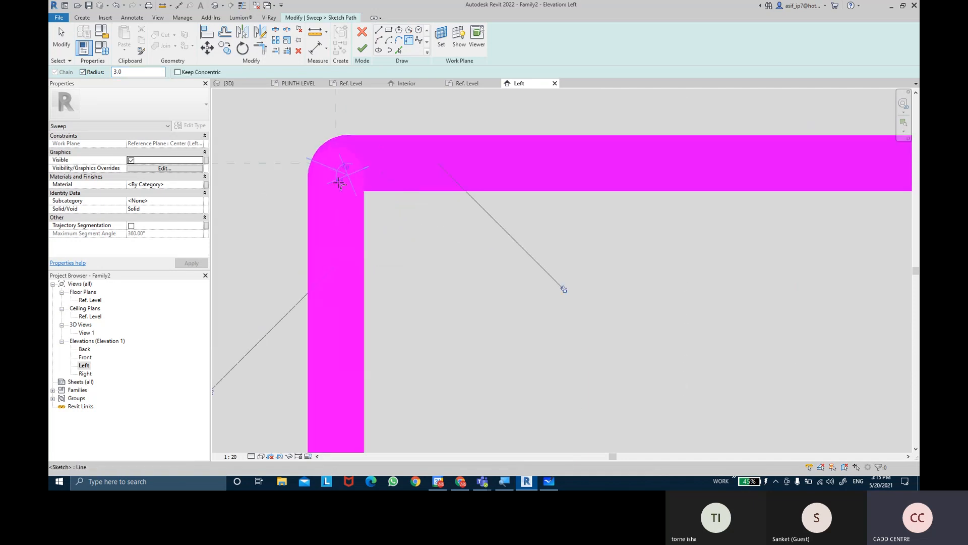
Turn thin lines on and try to round the sweep path's upper-right corner using the same radius of 3
{"action": "left_click", "coordinate": [242, 5]}
{"action": "scroll", "coordinate": [350, 166], "scroll_direction": "down", "scroll_amount": 5}
{"action": "middle_click_drag", "start_coordinate": [402, 205], "coordinate": [93, 204]}
{"action": "scroll", "coordinate": [614, 176], "scroll_direction": "up", "scroll_amount": 3}
{"action": "scroll", "coordinate": [607, 197], "scroll_direction": "up", "scroll_amount": 2}
{"action": "left_click", "coordinate": [576, 201]}
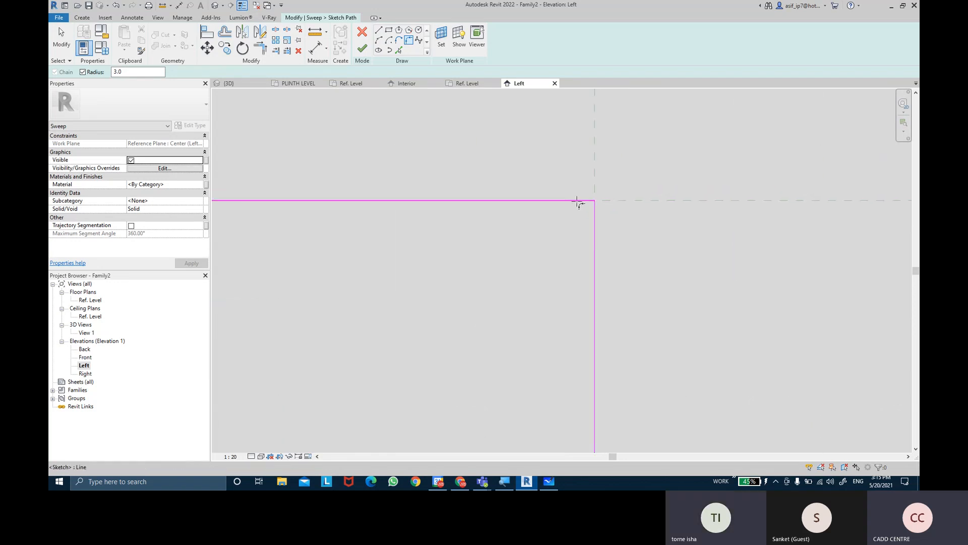
{"action": "left_click", "coordinate": [593, 214]}
{"action": "scroll", "coordinate": [611, 216], "scroll_direction": "up", "scroll_amount": 3}
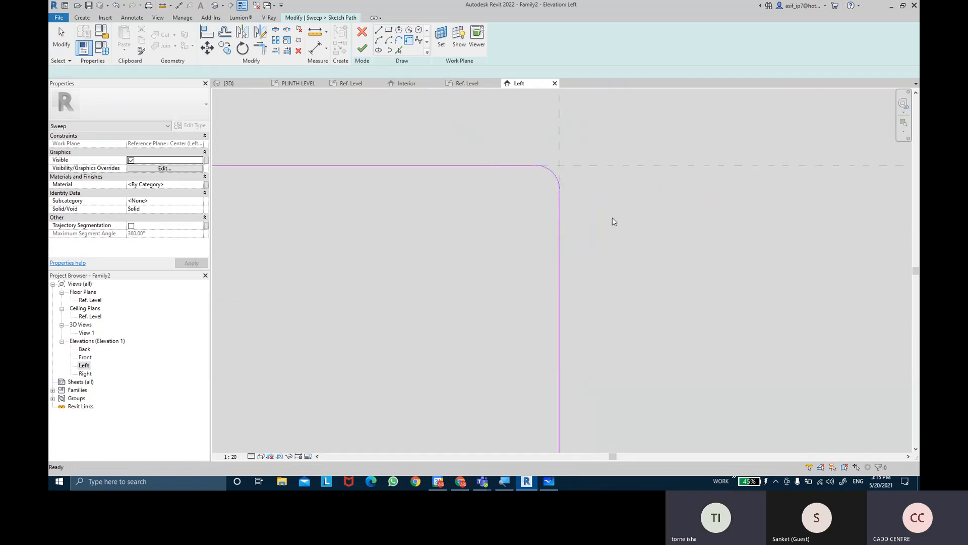
{"action": "key", "text": "Escape"}
{"action": "key", "text": "Escape"}
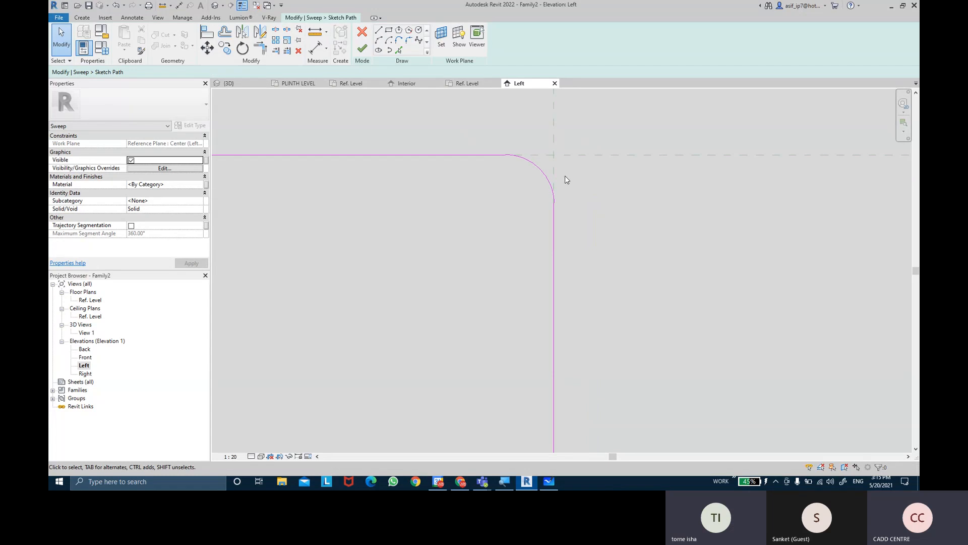
Restart the fillet arc with a fixed radius, exit it, and undo the corner fillets on the sweep path
{"action": "left_click", "coordinate": [410, 41]}
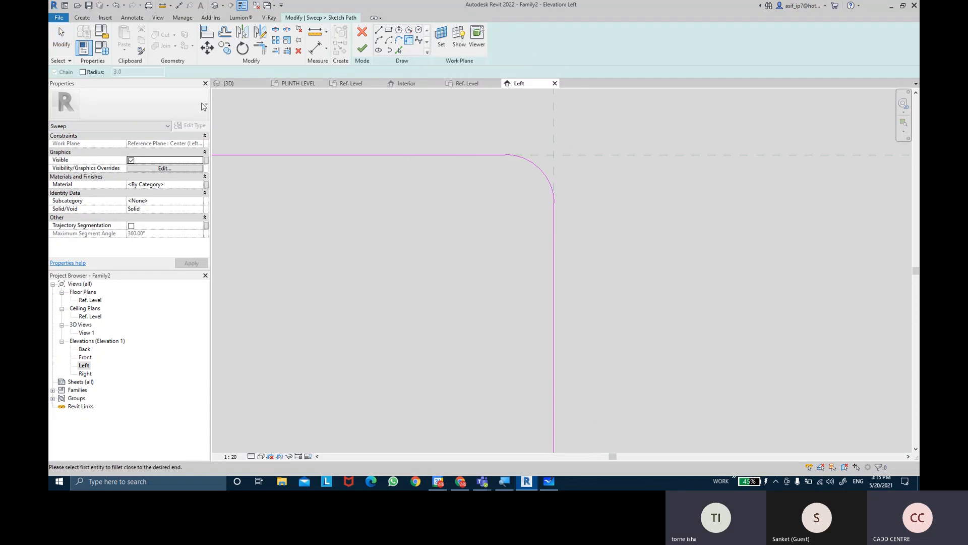
{"action": "left_click", "coordinate": [95, 72]}
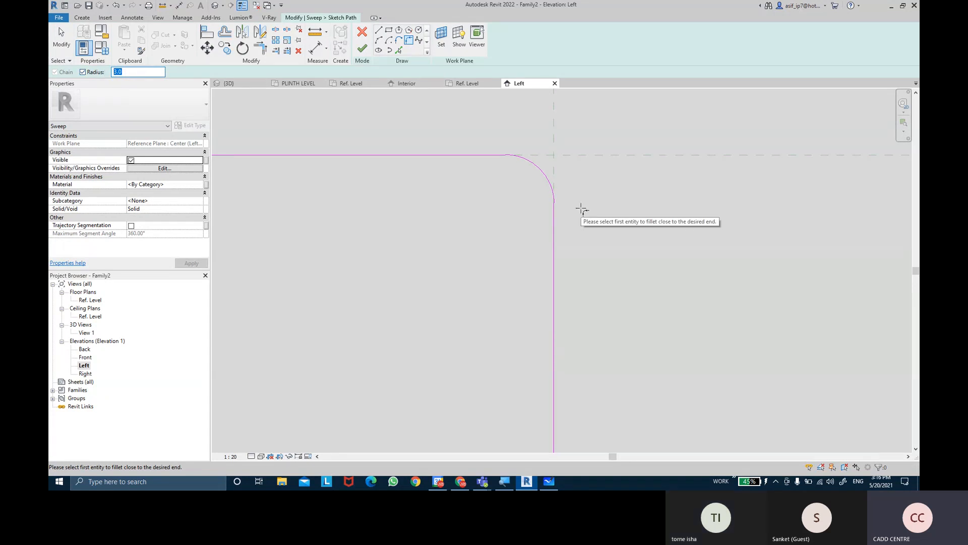
{"action": "right_click", "coordinate": [624, 201]}
{"action": "left_click", "coordinate": [635, 205]}
{"action": "key", "text": "ctrl+z"}
{"action": "scroll", "coordinate": [386, 204], "scroll_direction": "up", "scroll_amount": 1}
{"action": "scroll", "coordinate": [321, 197], "scroll_direction": "up", "scroll_amount": 4}
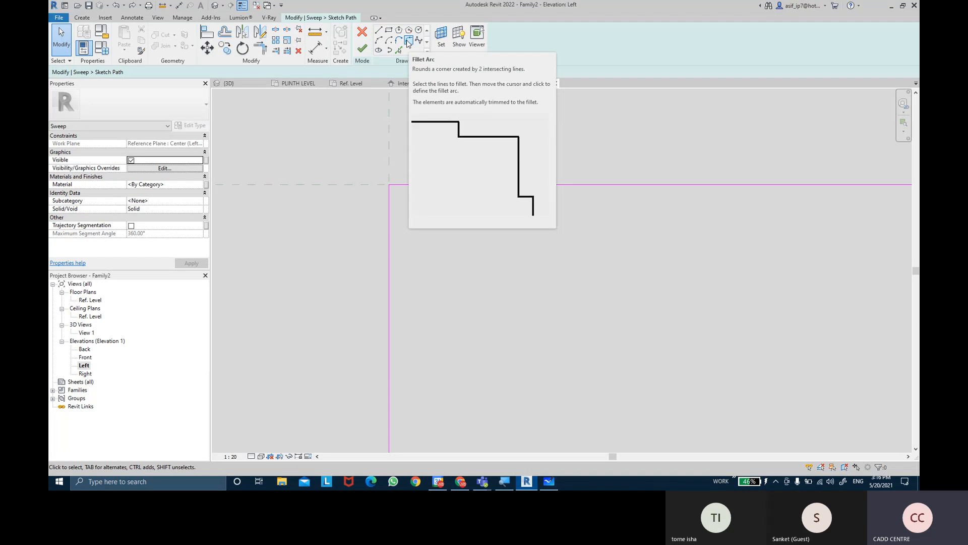
Round the sweep path's upper-left corner with a fillet arc of fixed radius 3
{"action": "left_click", "coordinate": [409, 42]}
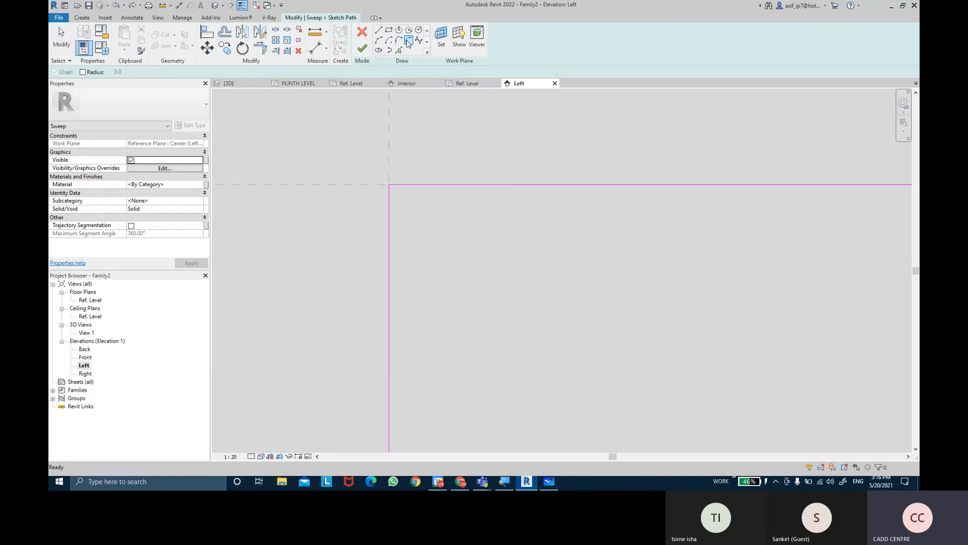
{"action": "left_click", "coordinate": [97, 73]}
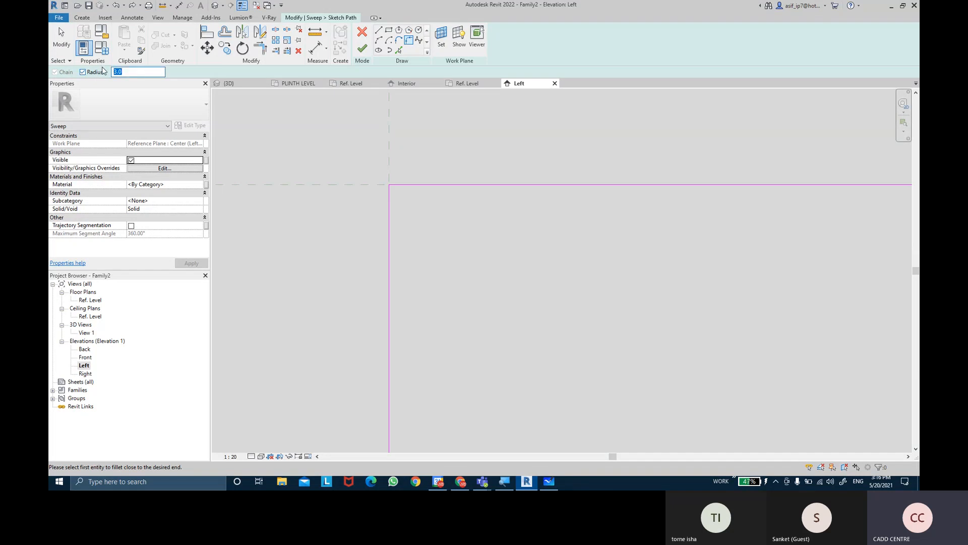
{"action": "type", "text": "3"}
{"action": "left_click", "coordinate": [391, 217]}
{"action": "left_click", "coordinate": [418, 190]}
Round the sweep path's upper-right corner with a fillet arc of the same radius 3
{"action": "middle_click_drag", "start_coordinate": [601, 246], "coordinate": [356, 286]}
{"action": "scroll", "coordinate": [725, 297], "scroll_direction": "down", "scroll_amount": 2}
{"action": "mouse_move", "coordinate": [863, 311]}
{"action": "middle_mouse_down"}
{"action": "mouse_move", "coordinate": [666, 258]}
{"action": "mouse_move", "coordinate": [629, 227]}
{"action": "middle_mouse_up"}
{"action": "scroll", "coordinate": [479, 153], "scroll_direction": "up", "scroll_amount": 2}
{"action": "scroll", "coordinate": [668, 223], "scroll_direction": "up", "scroll_amount": 2}
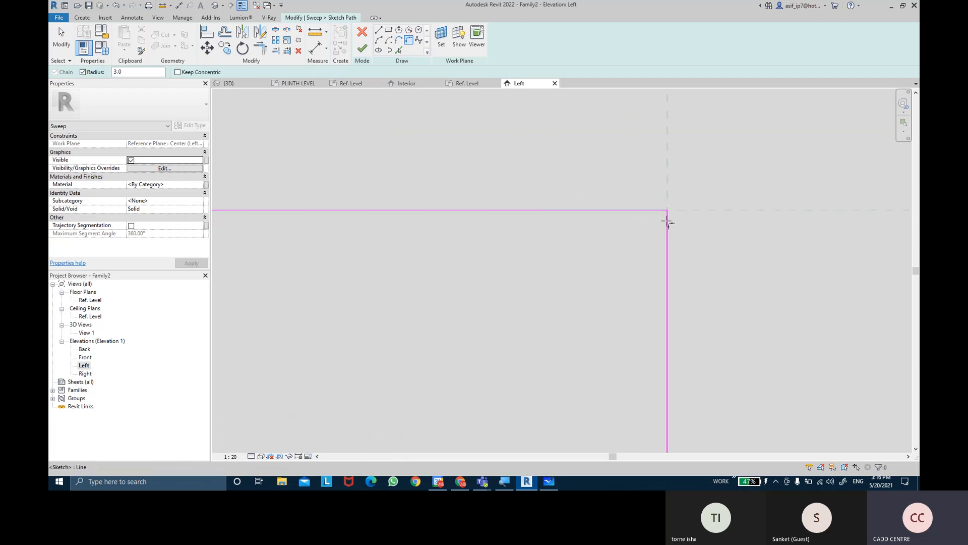
{"action": "left_click", "coordinate": [636, 204]}
{"action": "left_click", "coordinate": [668, 240]}
{"action": "left_click", "coordinate": [572, 271]}
{"action": "scroll", "coordinate": [628, 228], "scroll_direction": "up", "scroll_amount": 3}
{"action": "scroll", "coordinate": [504, 329], "scroll_direction": "down", "scroll_amount": 6}
{"action": "scroll", "coordinate": [435, 355], "scroll_direction": "down", "scroll_amount": 5}
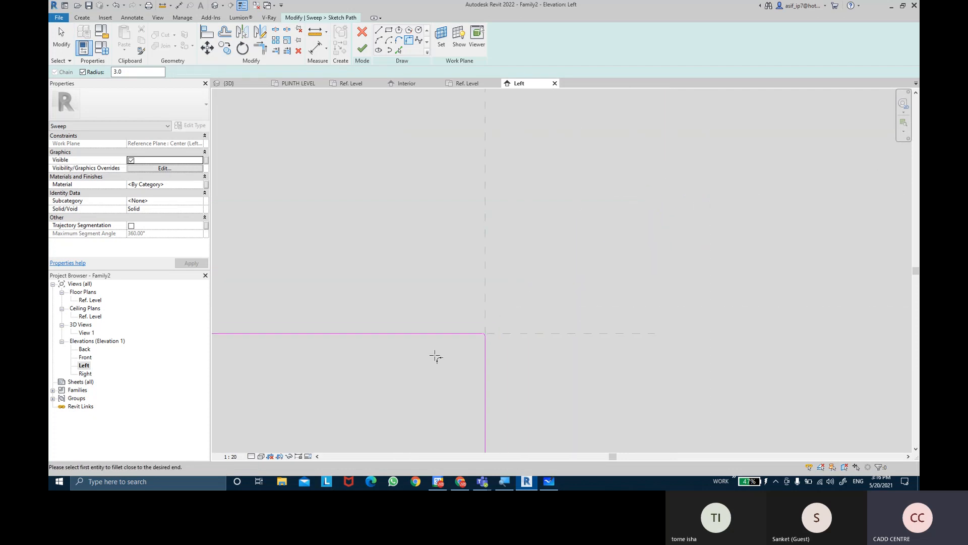
Set the HANDEL DEPTH family parameter to 100 and apply it to the sweep path
{"action": "middle_click_drag", "start_coordinate": [402, 360], "coordinate": [573, 308]}
{"action": "scroll", "coordinate": [378, 313], "scroll_direction": "up", "scroll_amount": 1}
{"action": "middle_click_drag", "start_coordinate": [378, 314], "coordinate": [568, 260]}
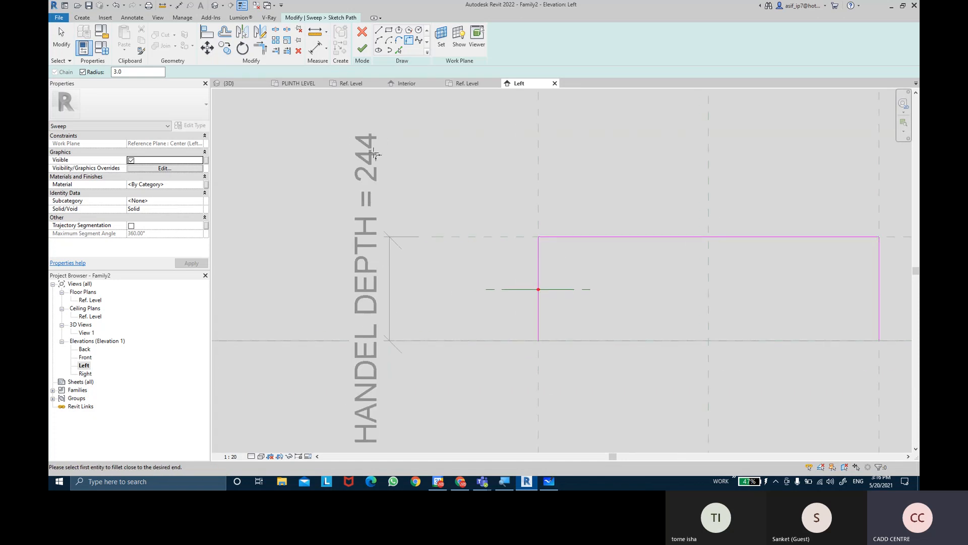
{"action": "key", "text": "Escape"}
{"action": "left_click", "coordinate": [103, 50]}
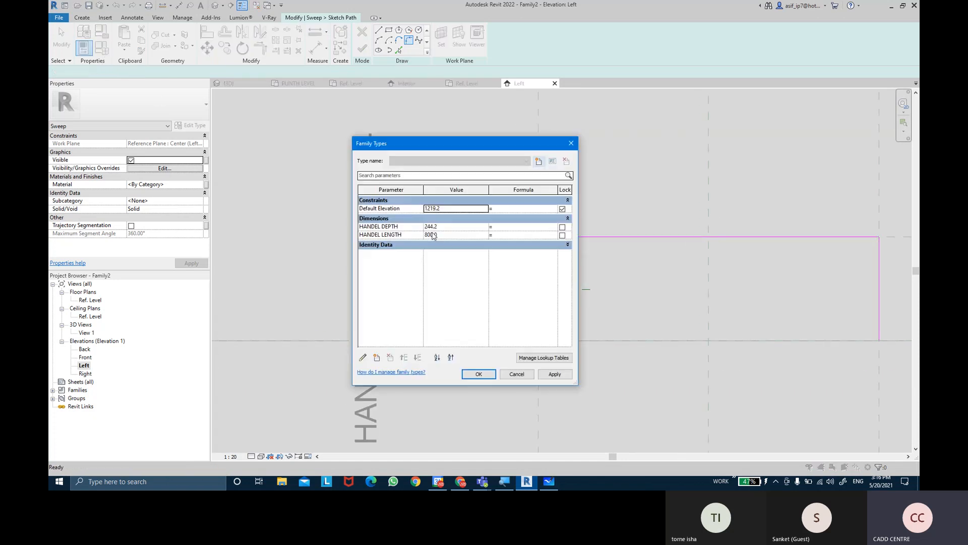
{"action": "left_click", "coordinate": [447, 227]}
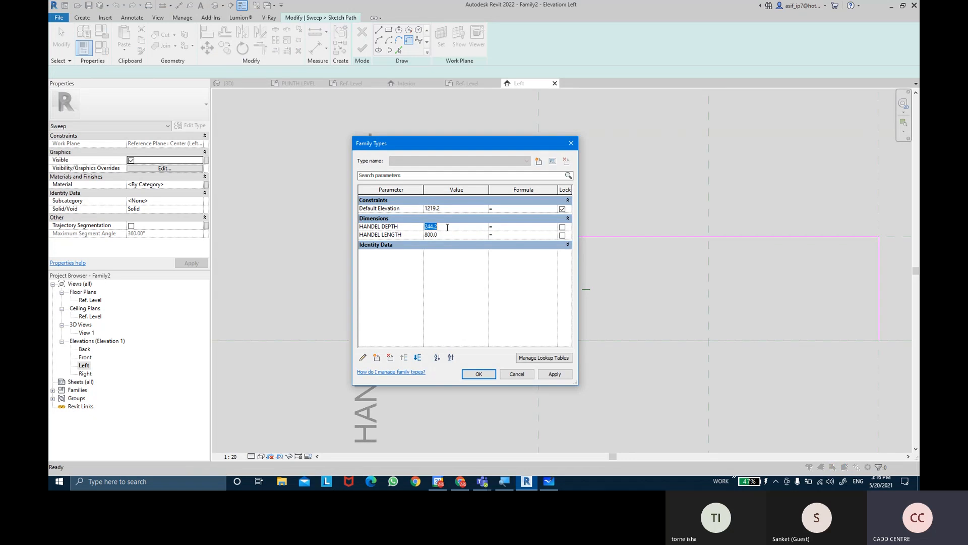
{"action": "type", "text": "100"}
{"action": "key", "text": "Tab"}
{"action": "left_click", "coordinate": [554, 374]}
{"action": "left_click", "coordinate": [479, 373]}
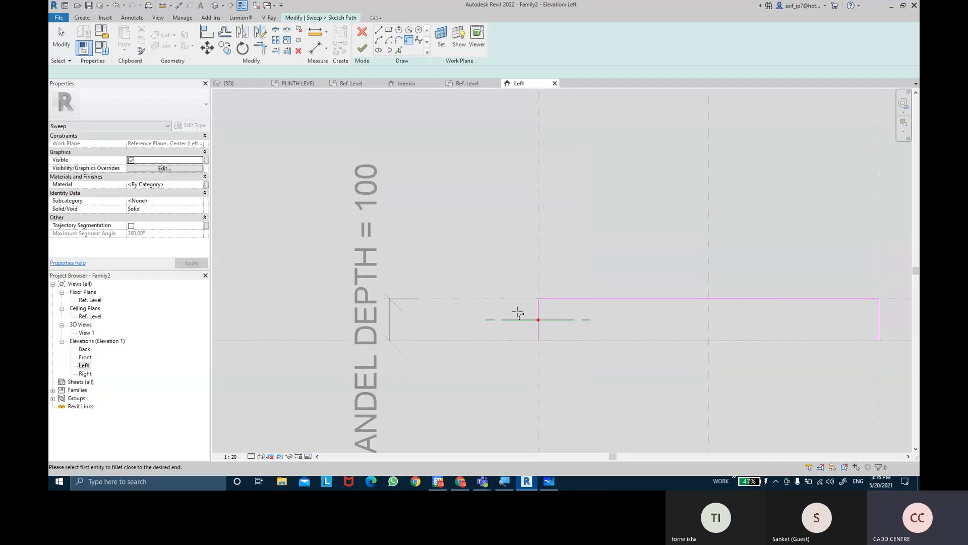
Set the HANDEL DEPTH family parameter to 120, and finish the sweep path sketch
{"action": "scroll", "coordinate": [543, 316], "scroll_direction": "up", "scroll_amount": 5}
{"action": "scroll", "coordinate": [531, 300], "scroll_direction": "down", "scroll_amount": 5}
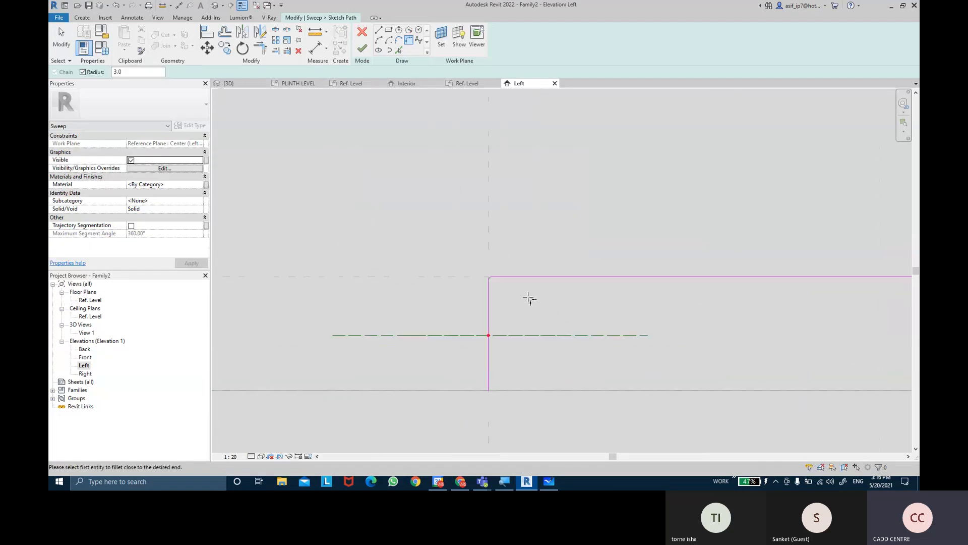
{"action": "middle_click_drag", "start_coordinate": [500, 312], "coordinate": [629, 282]}
{"action": "scroll", "coordinate": [577, 252], "scroll_direction": "up", "scroll_amount": 2}
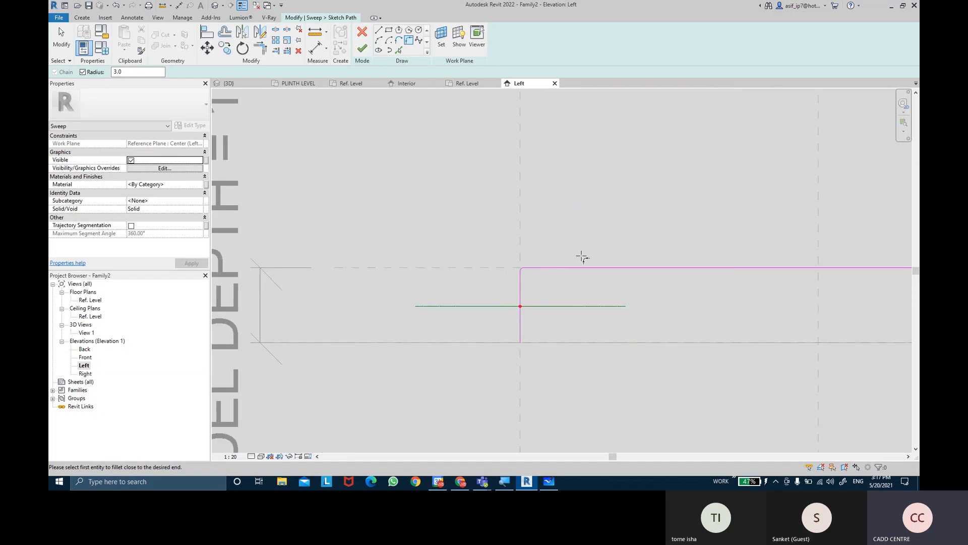
{"action": "left_click", "coordinate": [103, 50]}
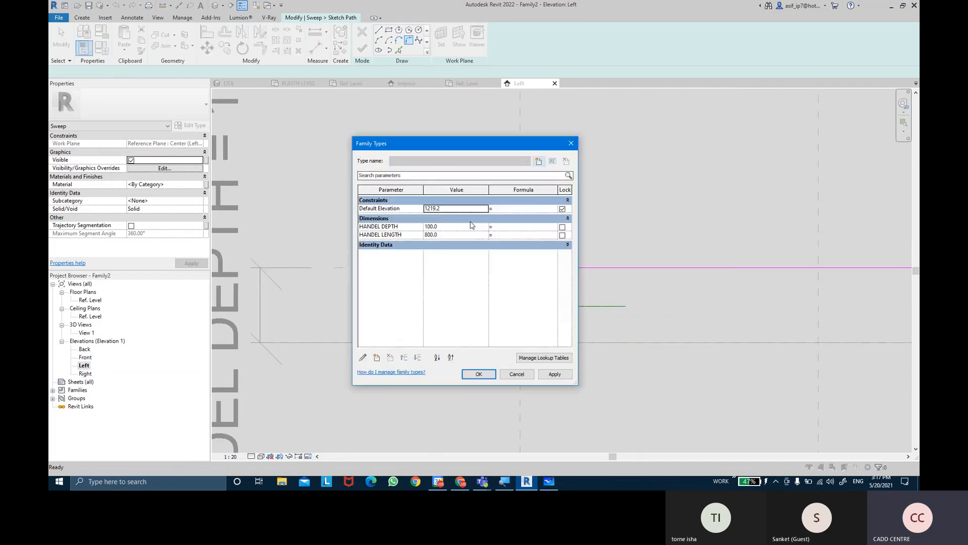
{"action": "left_click", "coordinate": [448, 227]}
{"action": "type", "text": "1"}
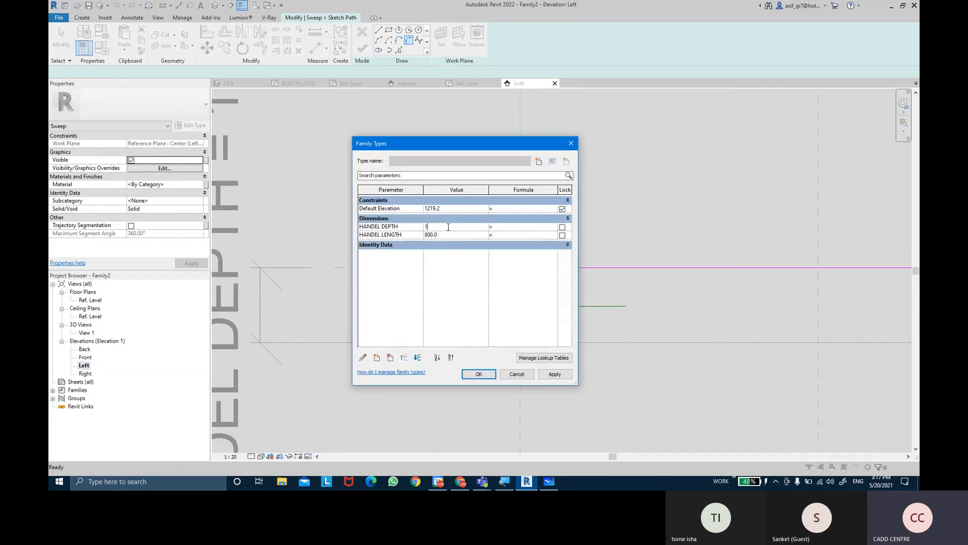
{"action": "type", "text": "20"}
{"action": "left_click", "coordinate": [569, 377]}
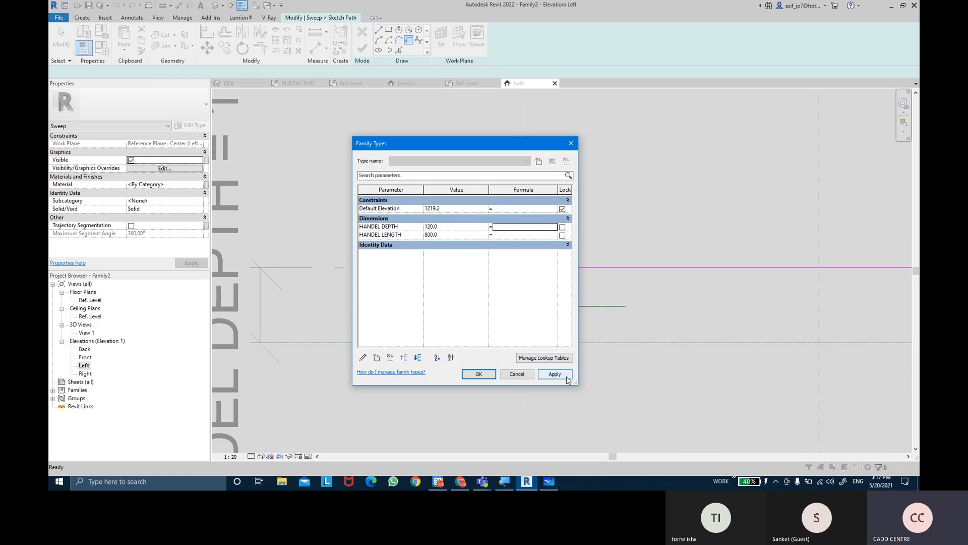
{"action": "left_click", "coordinate": [489, 376]}
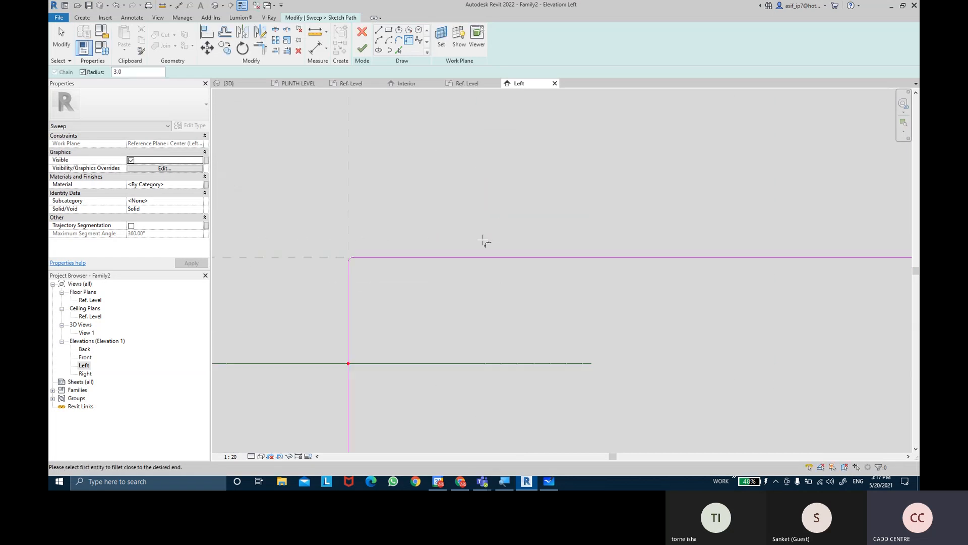
{"action": "scroll", "coordinate": [426, 189], "scroll_direction": "up", "scroll_amount": 5}
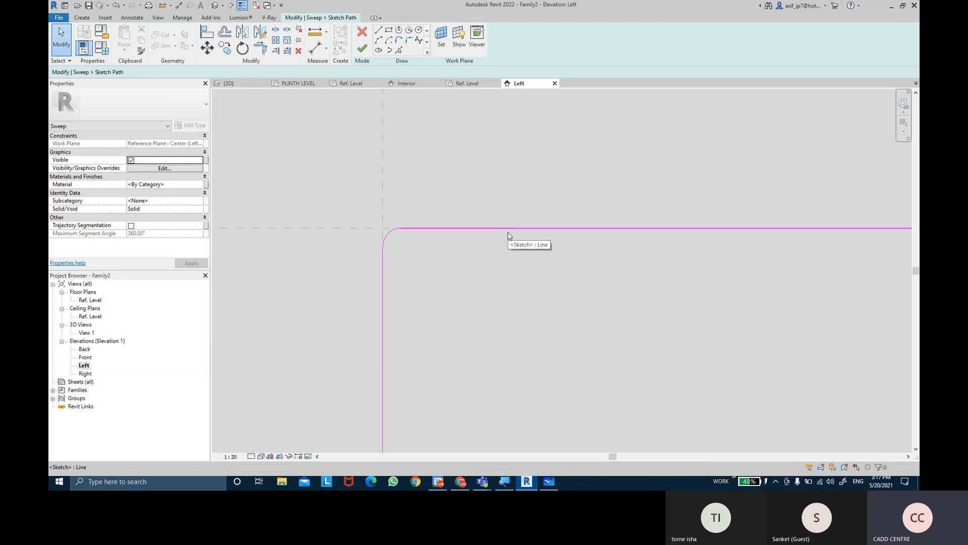
{"action": "left_click", "coordinate": [362, 49]}
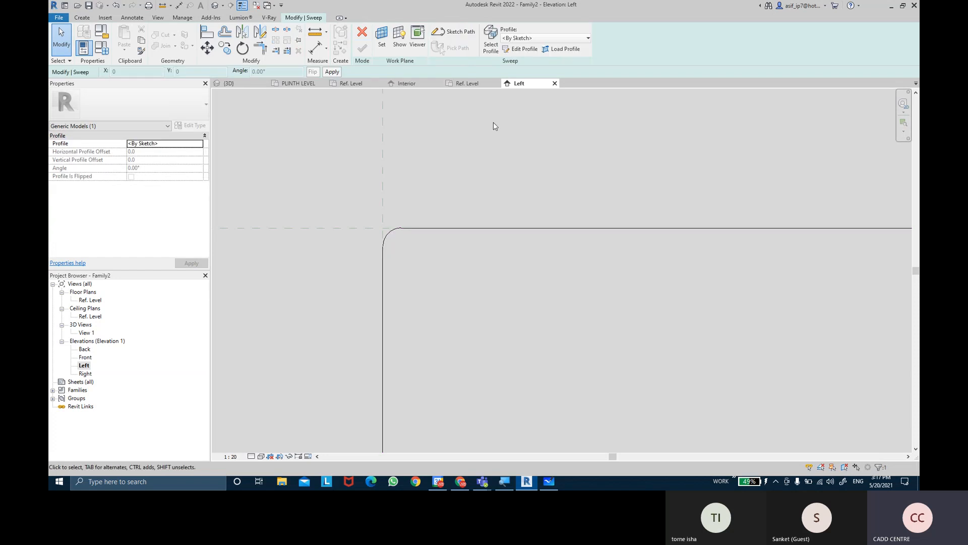
Start editing the sweep's profile sketch in the Floor Plan: Ref. Level view
{"action": "left_click", "coordinate": [520, 50]}
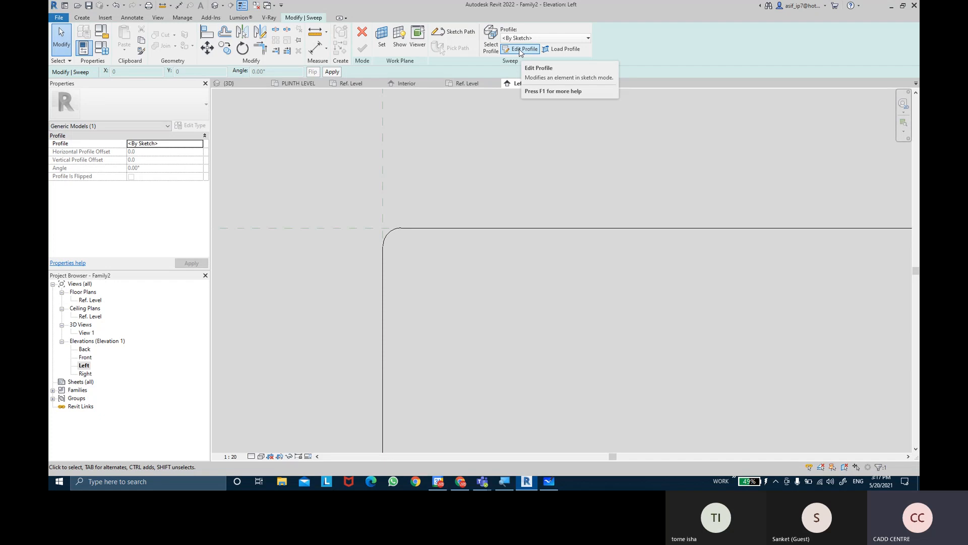
{"action": "left_click", "coordinate": [520, 50]}
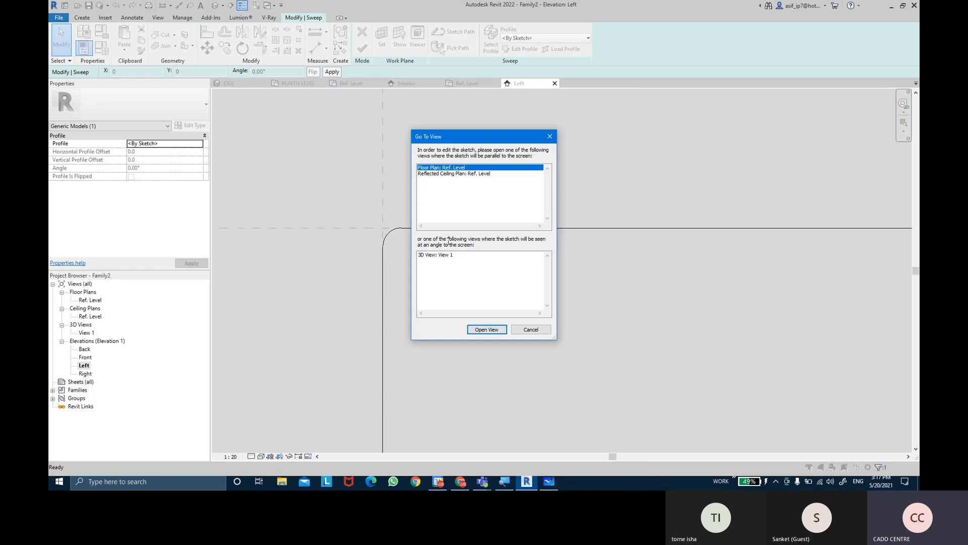
{"action": "left_click", "coordinate": [443, 256]}
{"action": "left_click", "coordinate": [450, 167]}
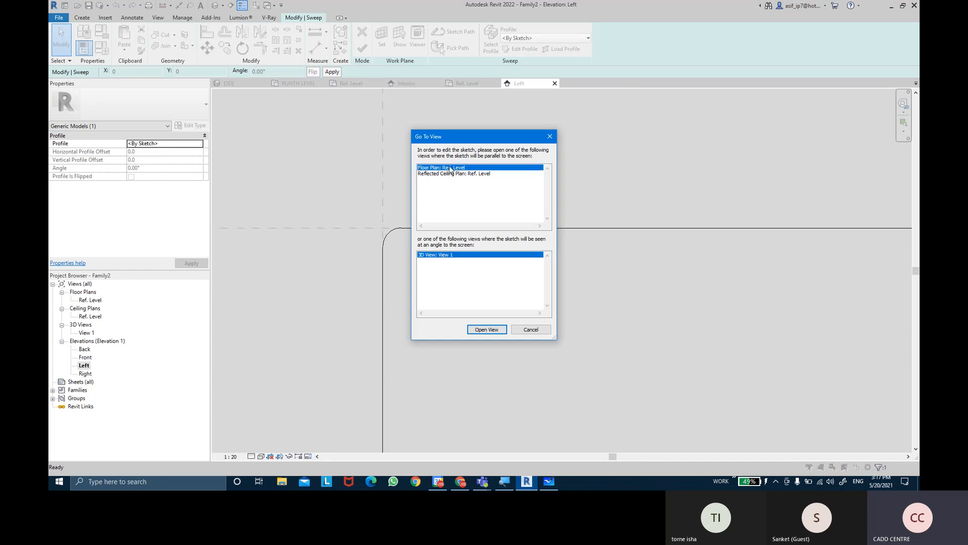
{"action": "left_click", "coordinate": [486, 329]}
Sketch a profile circle with a radius of about 15, centred on the vertical reference plane just above the sweep path point
{"action": "scroll", "coordinate": [576, 177], "scroll_direction": "up", "scroll_amount": 5}
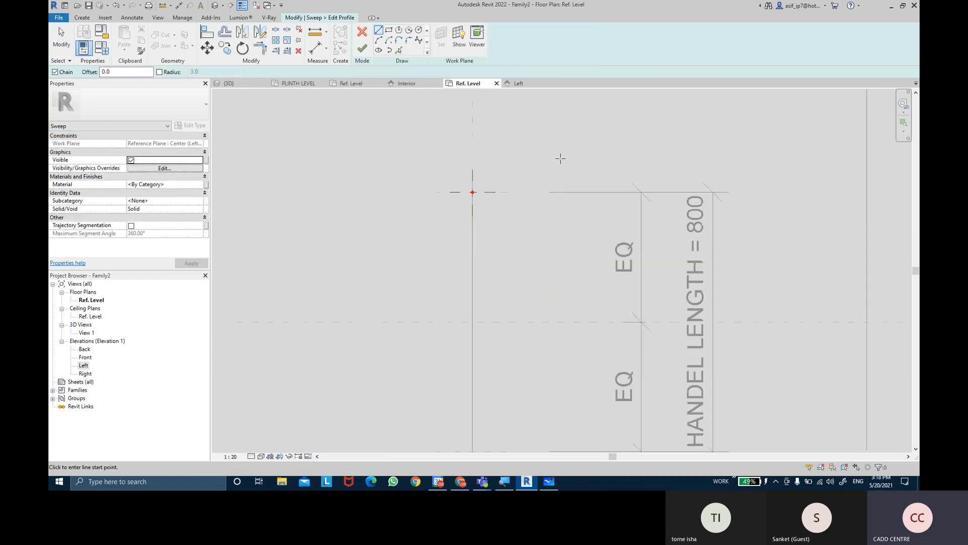
{"action": "scroll", "coordinate": [467, 166], "scroll_direction": "up", "scroll_amount": 5}
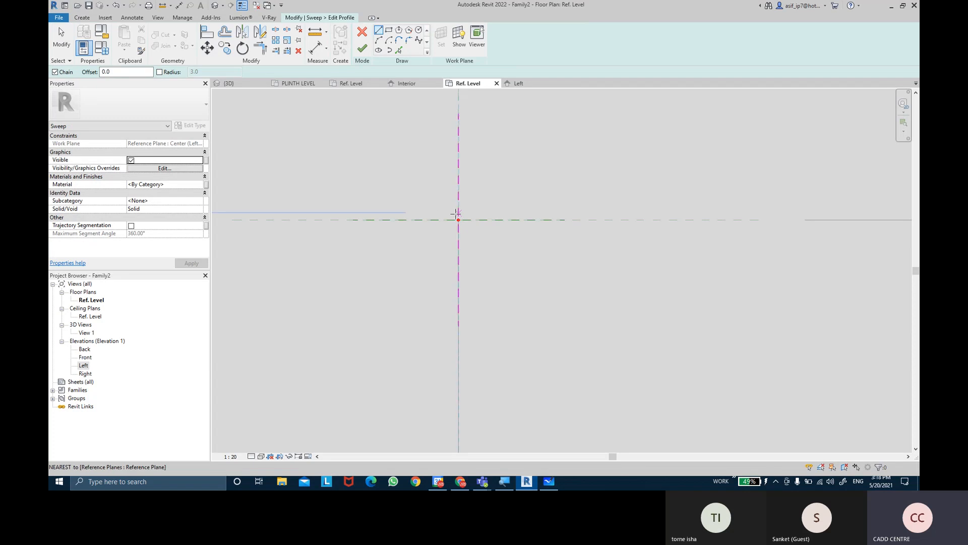
{"action": "scroll", "coordinate": [464, 189], "scroll_direction": "up", "scroll_amount": 2}
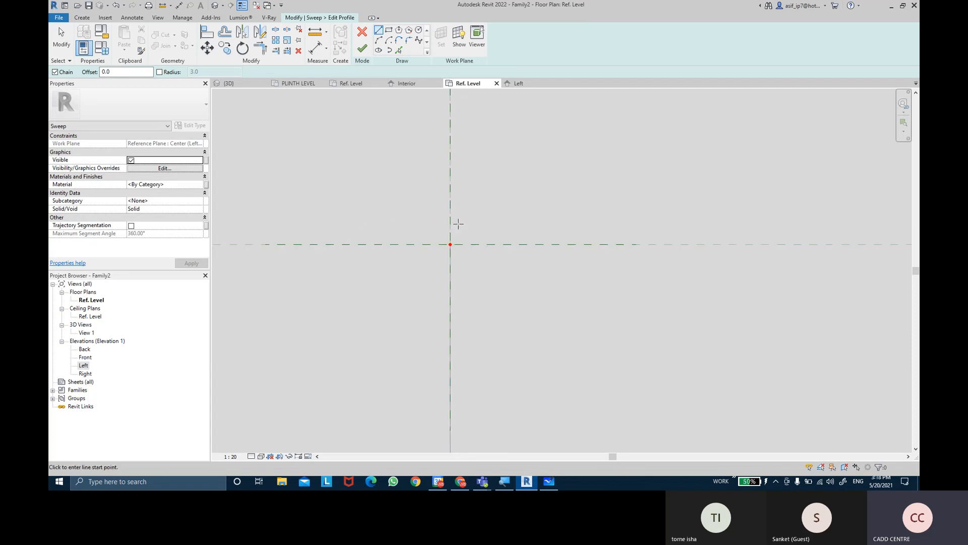
{"action": "scroll", "coordinate": [464, 220], "scroll_direction": "down", "scroll_amount": 2}
{"action": "middle_click_drag", "start_coordinate": [488, 187], "coordinate": [488, 221]}
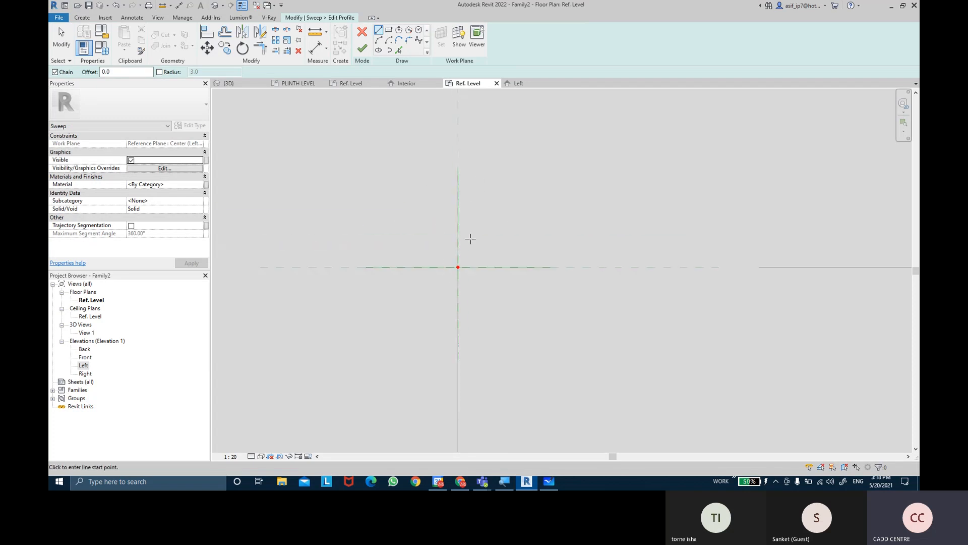
{"action": "scroll", "coordinate": [457, 260], "scroll_direction": "up", "scroll_amount": 2}
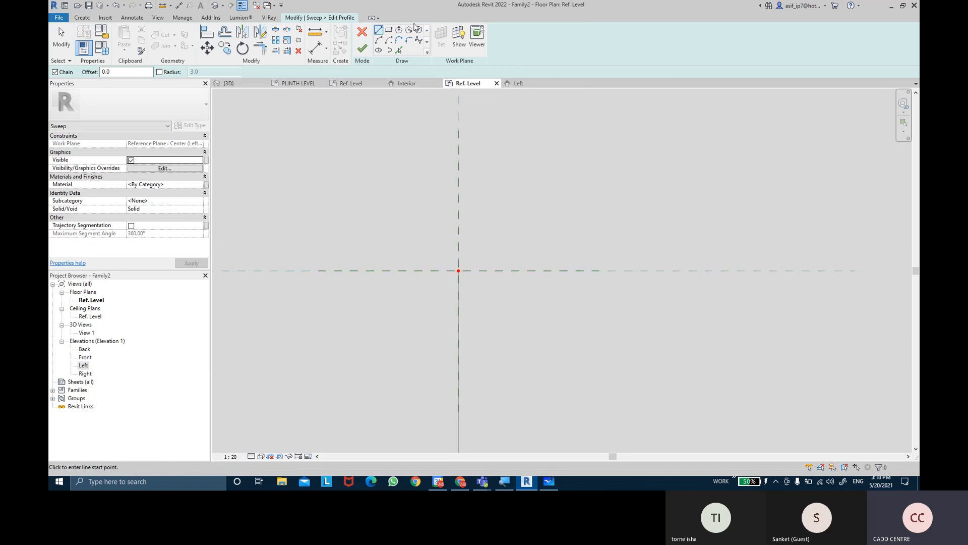
{"action": "left_click", "coordinate": [419, 29]}
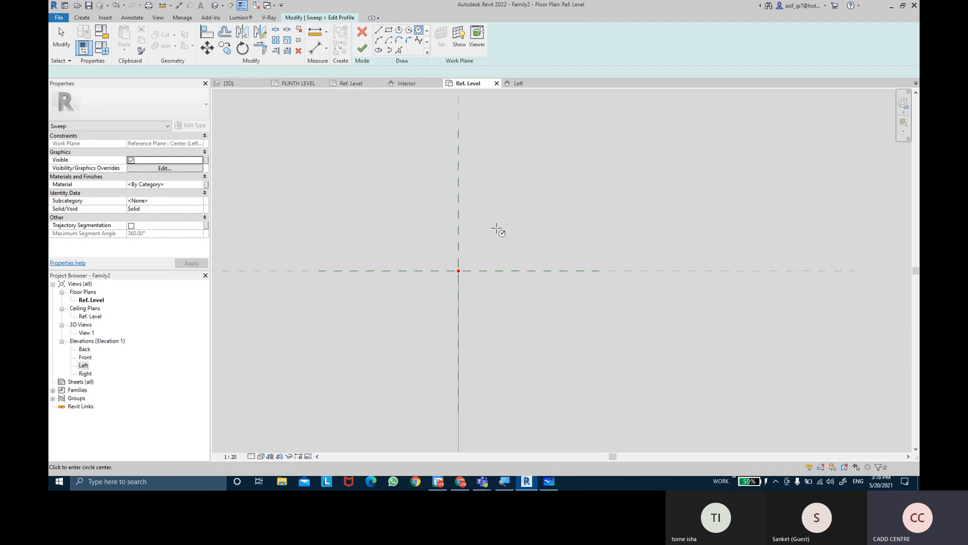
{"action": "left_click", "coordinate": [458, 232]}
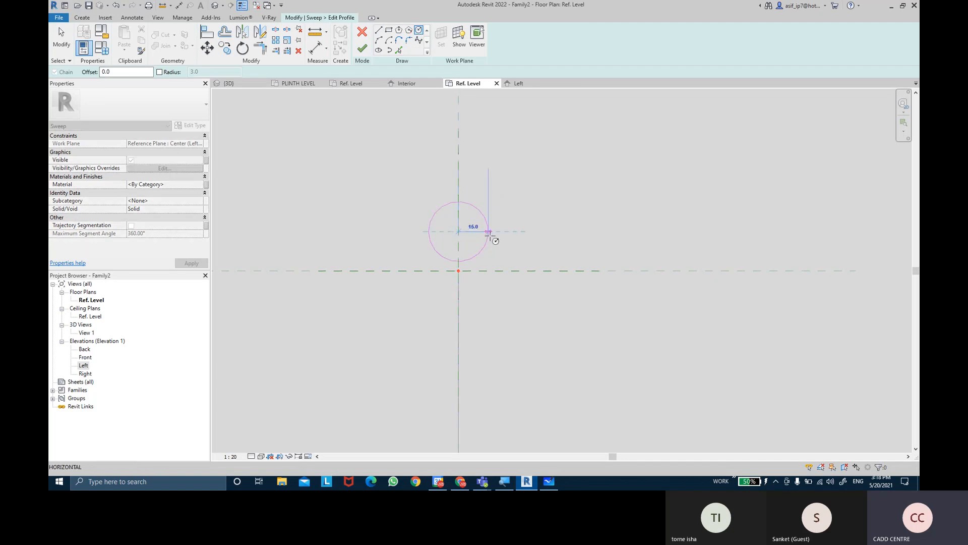
{"action": "left_click", "coordinate": [488, 232]}
{"action": "key", "text": "Escape"}
{"action": "key", "text": "Escape"}
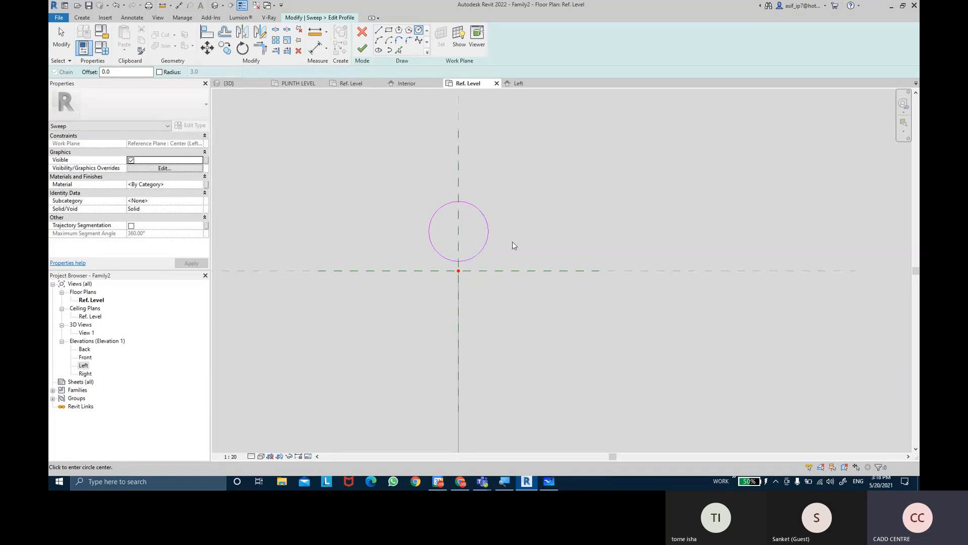
Move the profile circle straight down so its lowest point sits on the sweep path point at the reference plane intersection
{"action": "scroll", "coordinate": [499, 249], "scroll_direction": "up", "scroll_amount": 2}
{"action": "scroll", "coordinate": [498, 249], "scroll_direction": "up", "scroll_amount": 2}
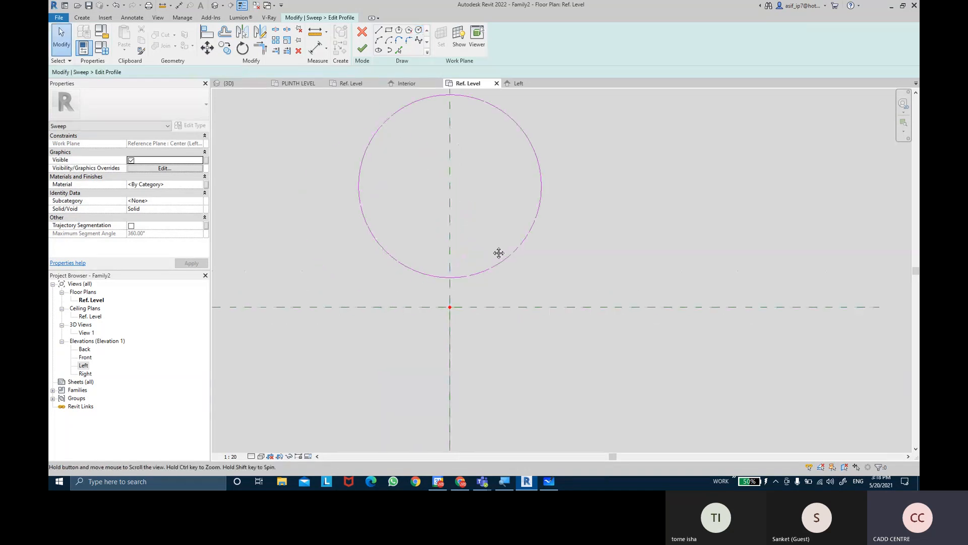
{"action": "left_click", "coordinate": [484, 275]}
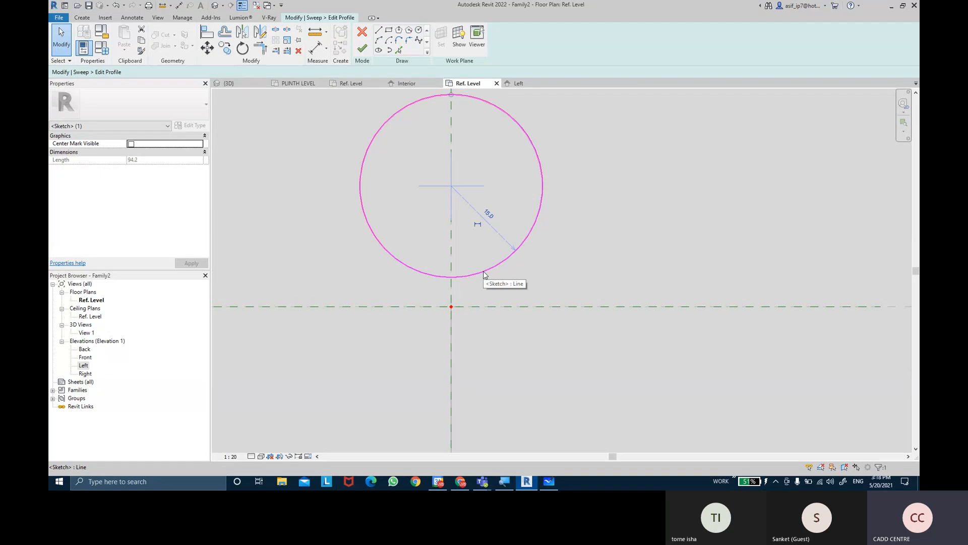
{"action": "left_click", "coordinate": [207, 49]}
{"action": "scroll", "coordinate": [471, 257], "scroll_direction": "up", "scroll_amount": 1}
{"action": "left_click", "coordinate": [448, 280]}
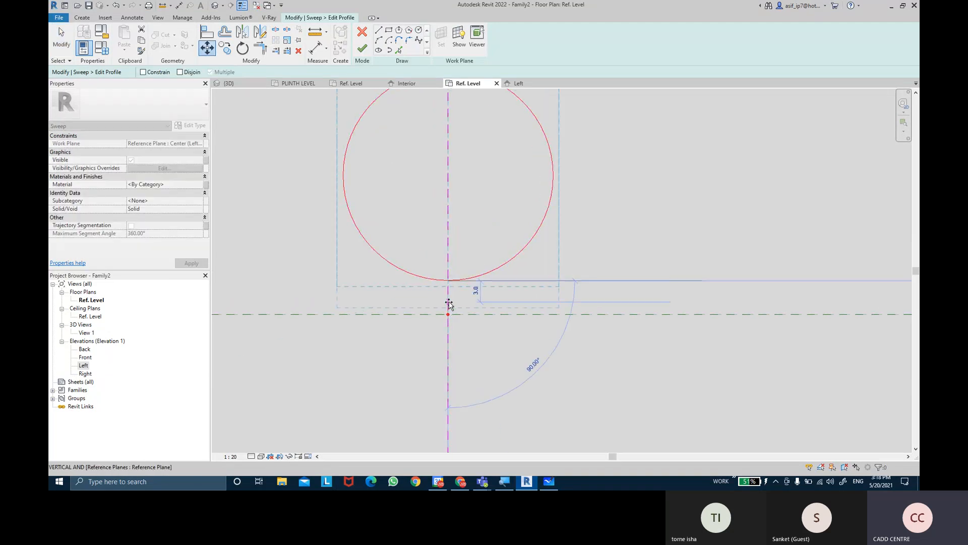
{"action": "left_click", "coordinate": [449, 316]}
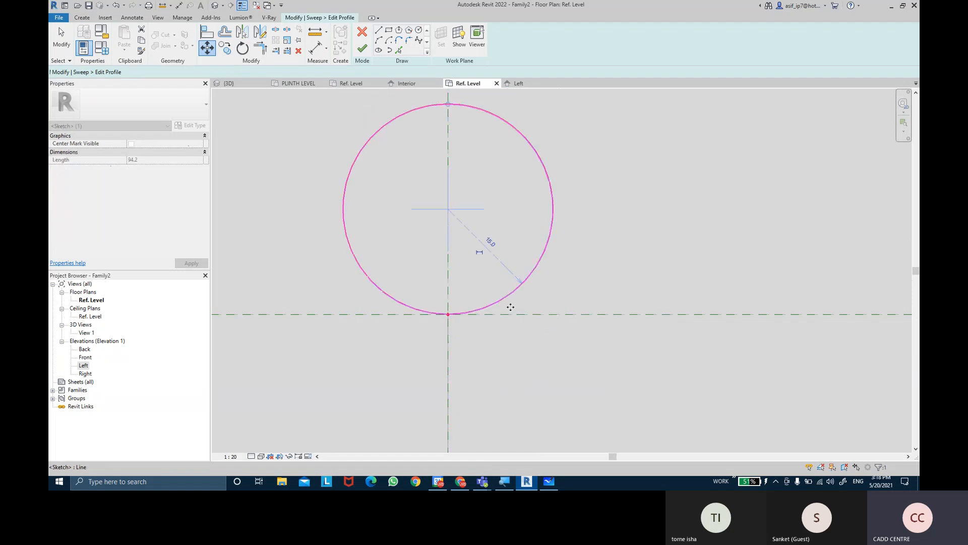
{"action": "left_click", "coordinate": [628, 272]}
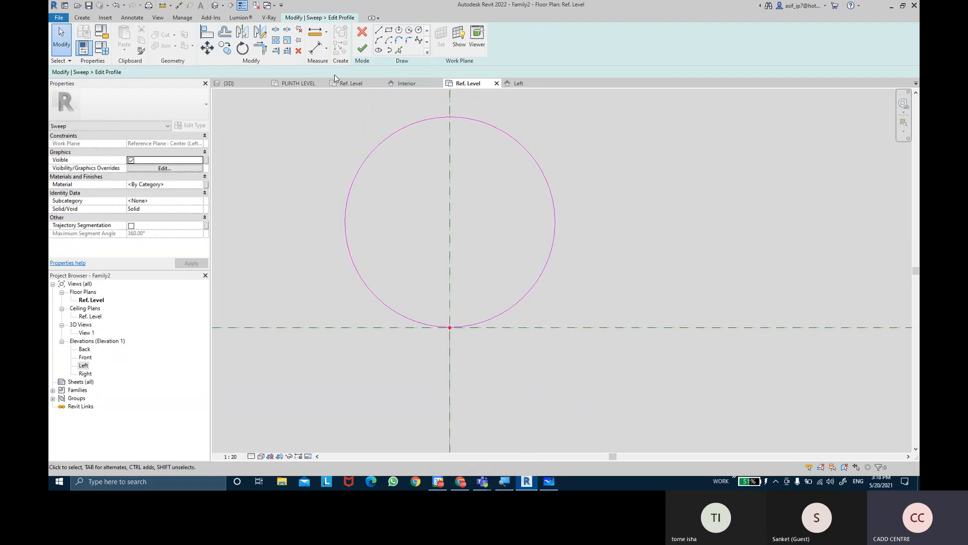
Add a diameter dimension to the profile circle
{"action": "left_click", "coordinate": [327, 49]}
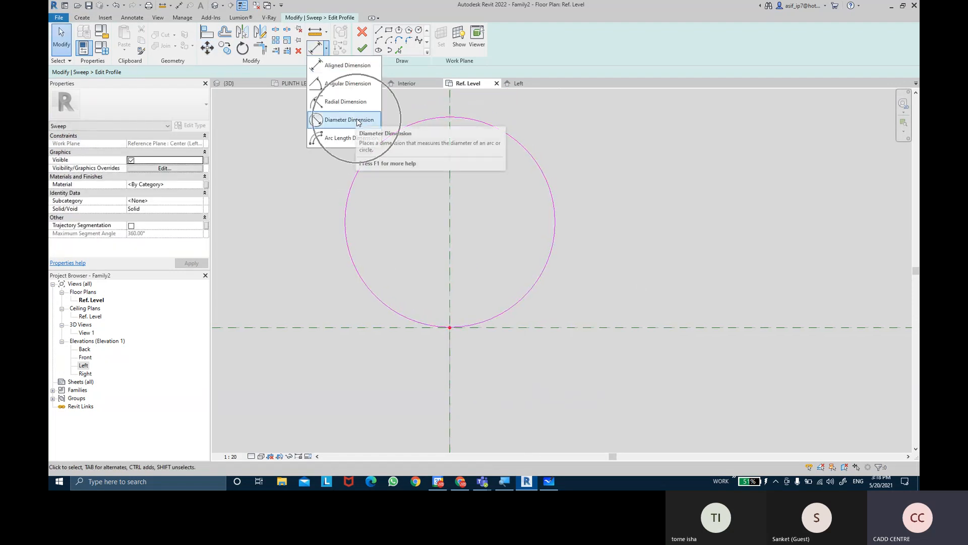
{"action": "left_click", "coordinate": [357, 120]}
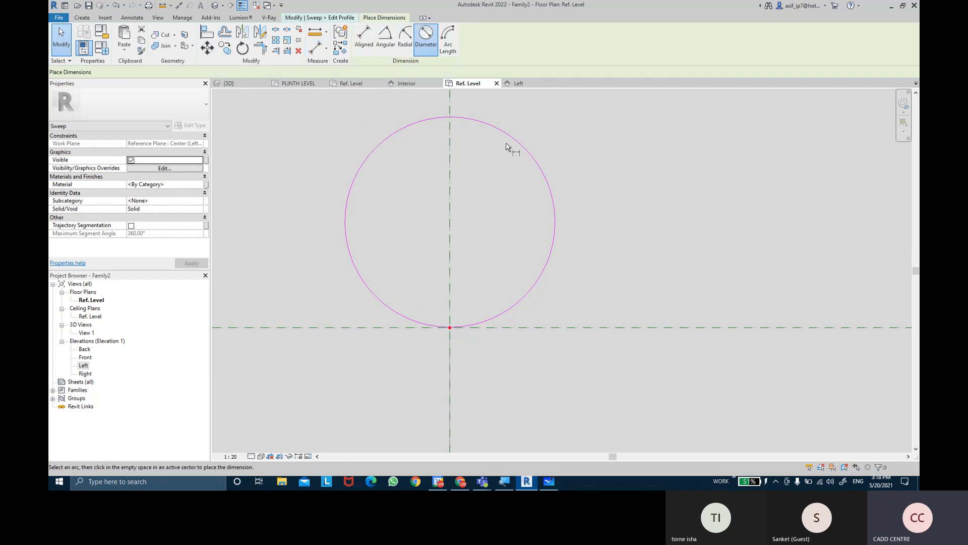
{"action": "left_click", "coordinate": [599, 199]}
{"action": "scroll", "coordinate": [598, 199], "scroll_direction": "down", "scroll_amount": 5}
{"action": "middle_click_drag", "start_coordinate": [599, 199], "coordinate": [576, 242]}
{"action": "key", "text": "Escape"}
{"action": "key", "text": "Escape"}
Label the circle's diameter dimension with a new type-based family parameter named HANDEL PROFILE DIA
{"action": "left_click", "coordinate": [570, 207]}
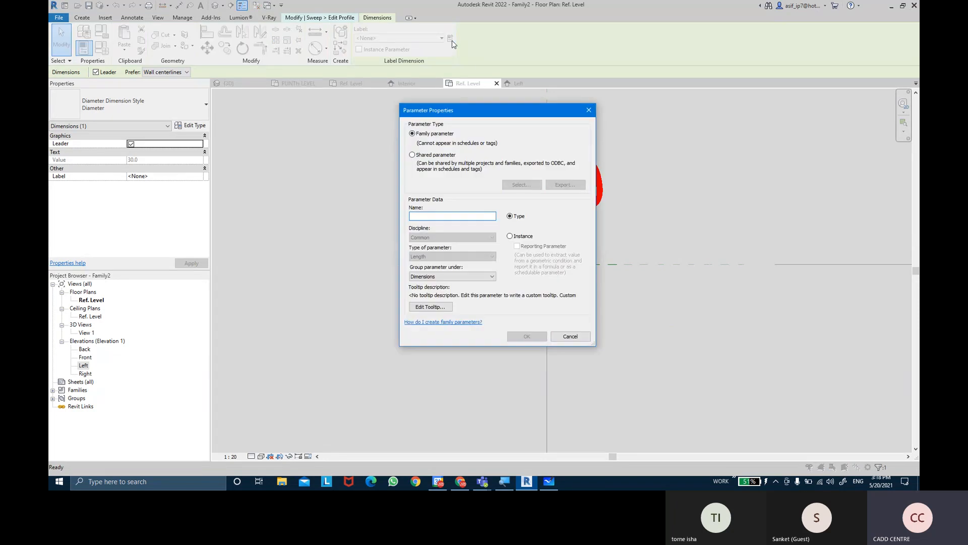
{"action": "type", "text": "HAN"}
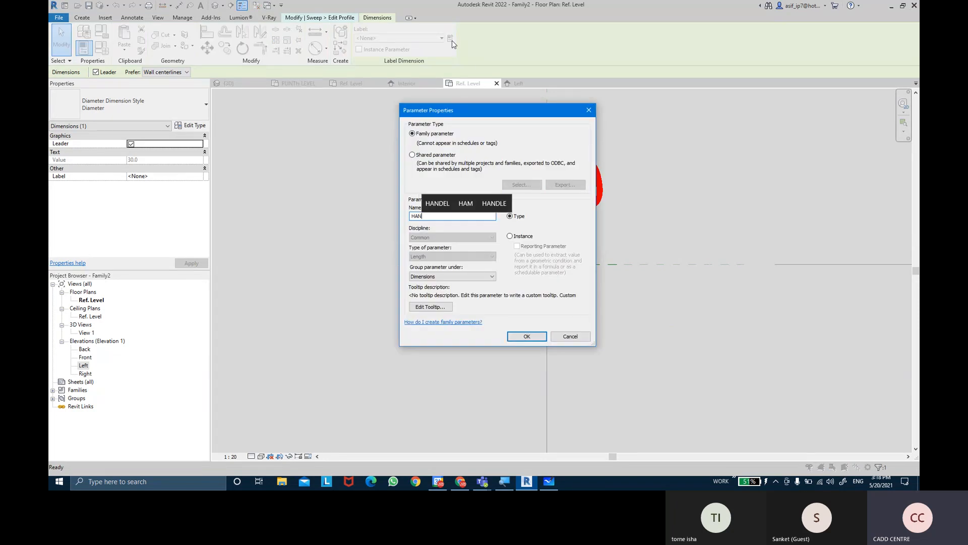
{"action": "type", "text": "DEL PRO"}
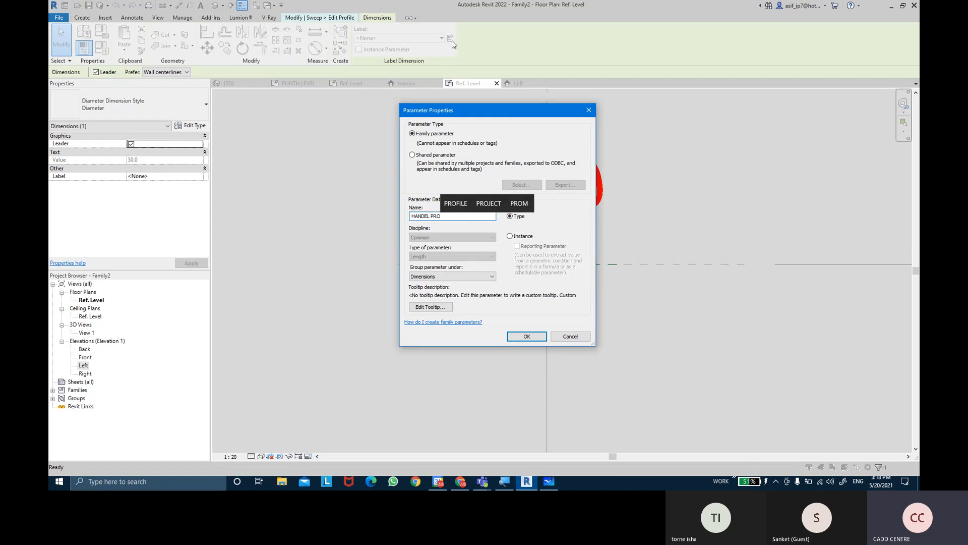
{"action": "type", "text": "FILE DIA"}
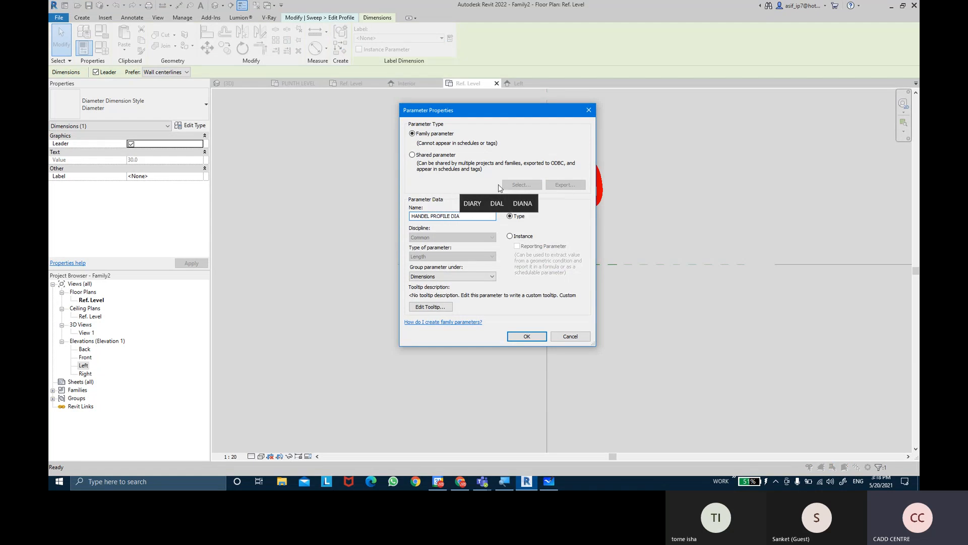
{"action": "left_click", "coordinate": [527, 336]}
{"action": "scroll", "coordinate": [598, 265], "scroll_direction": "up", "scroll_amount": 2}
{"action": "key", "text": "Escape"}
{"action": "scroll", "coordinate": [508, 229], "scroll_direction": "down", "scroll_amount": 2}
{"action": "scroll", "coordinate": [497, 235], "scroll_direction": "down", "scroll_amount": 2}
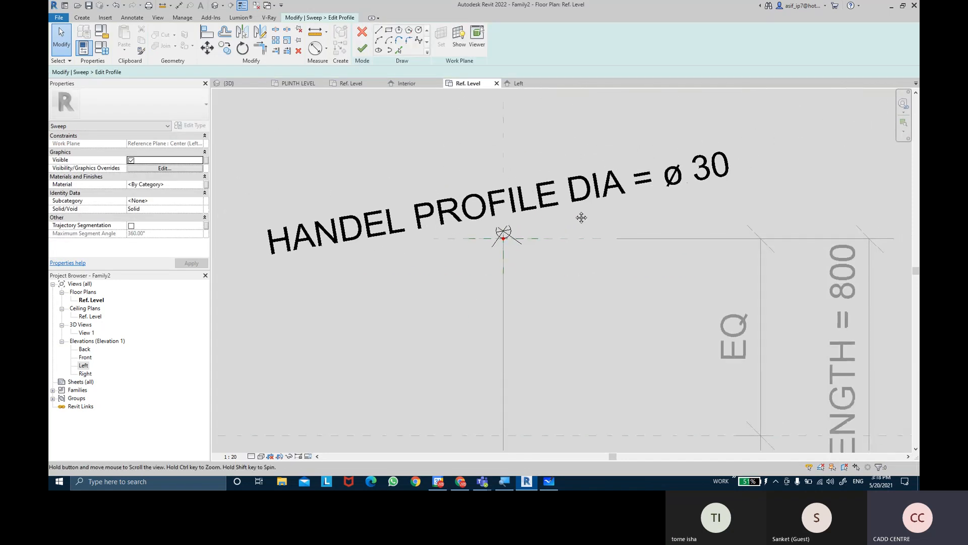
Set the HANDEL PROFILE DIA family parameter to 25 and apply it to the profile circle
{"action": "left_click", "coordinate": [112, 49]}
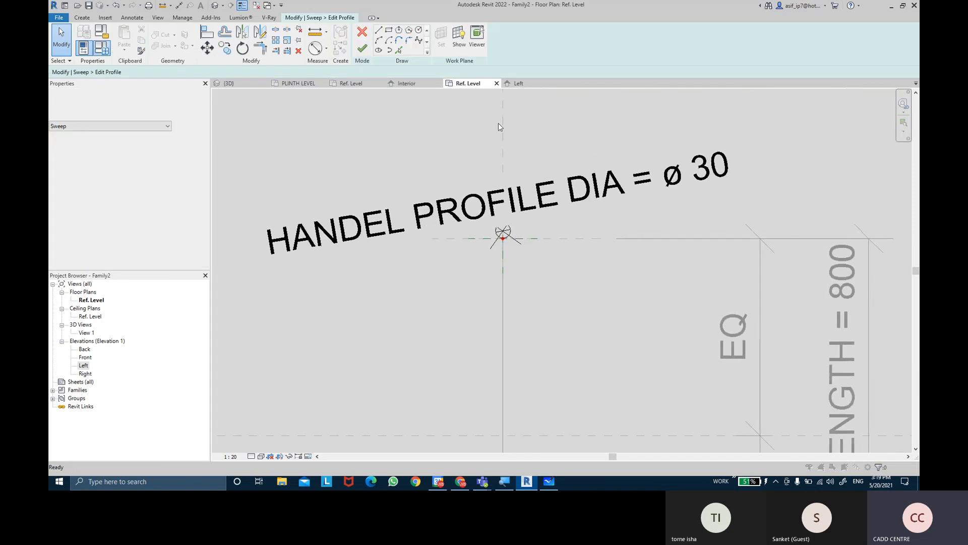
{"action": "left_click", "coordinate": [456, 244]}
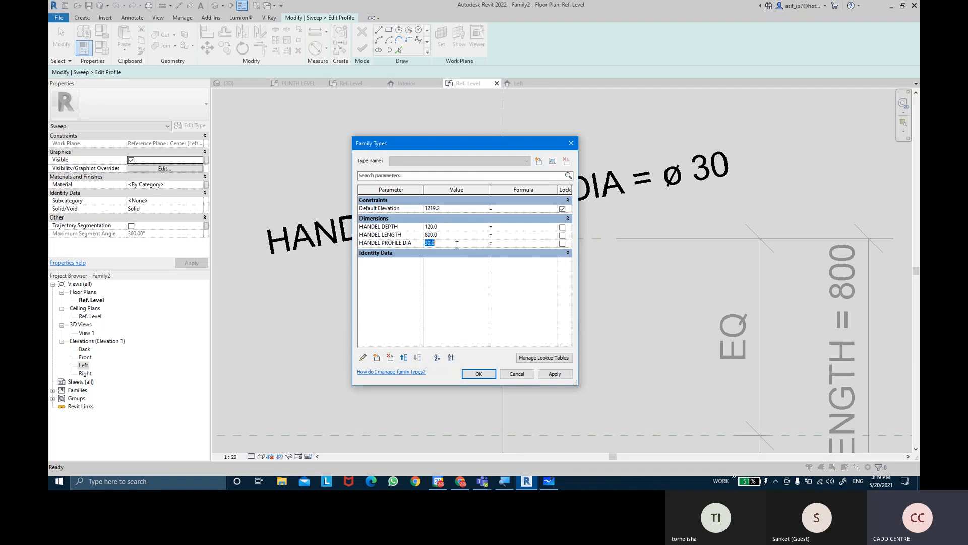
{"action": "key", "text": "Tab"}
{"action": "left_click", "coordinate": [555, 374]}
{"action": "left_click", "coordinate": [486, 377]}
{"action": "scroll", "coordinate": [516, 248], "scroll_direction": "up", "scroll_amount": 6}
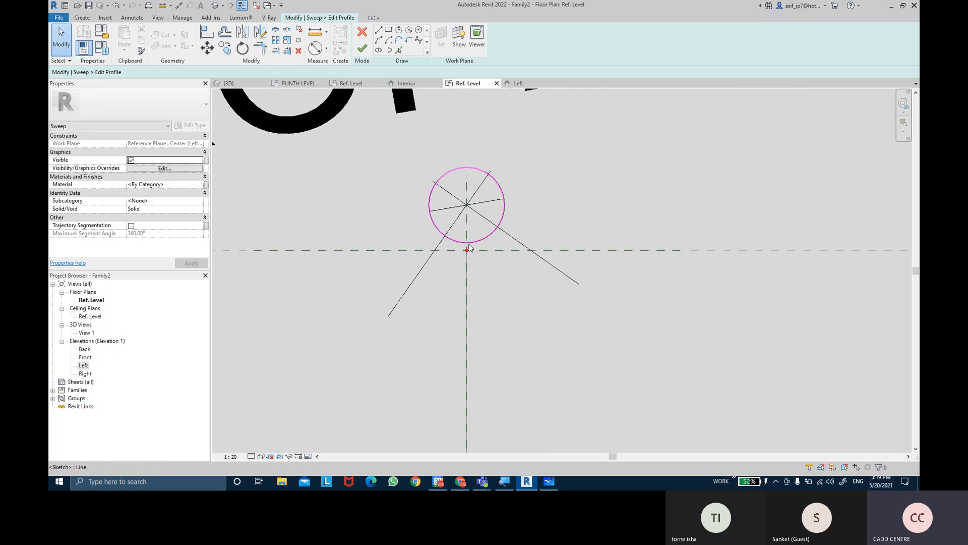
{"action": "scroll", "coordinate": [469, 248], "scroll_direction": "up", "scroll_amount": 2}
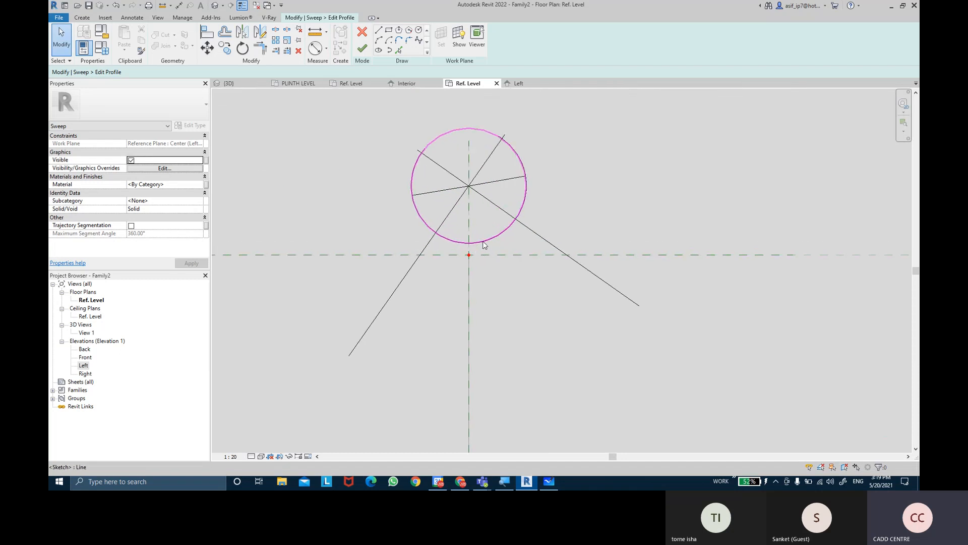
{"action": "left_click", "coordinate": [206, 32]}
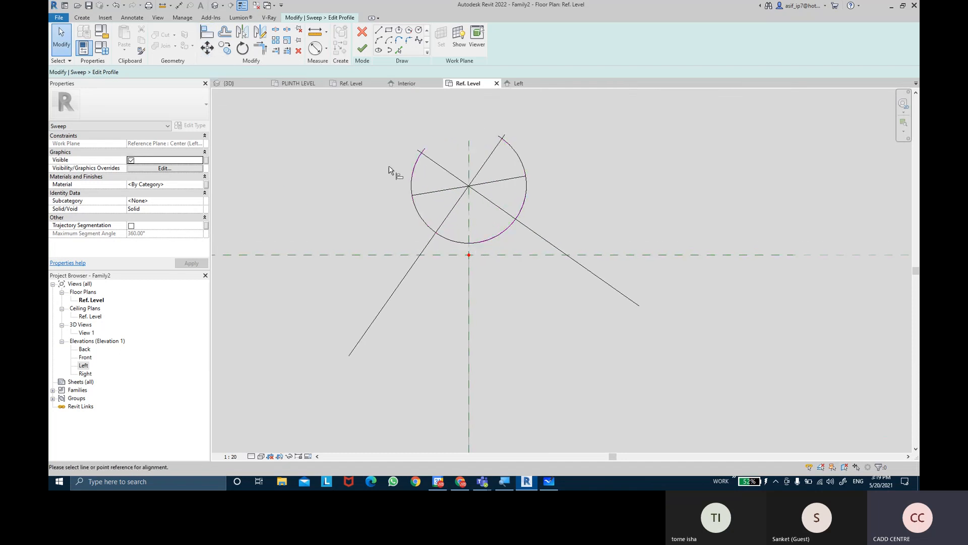
{"action": "left_click", "coordinate": [479, 254]}
{"action": "key", "text": "Escape"}
{"action": "key", "text": "Escape"}
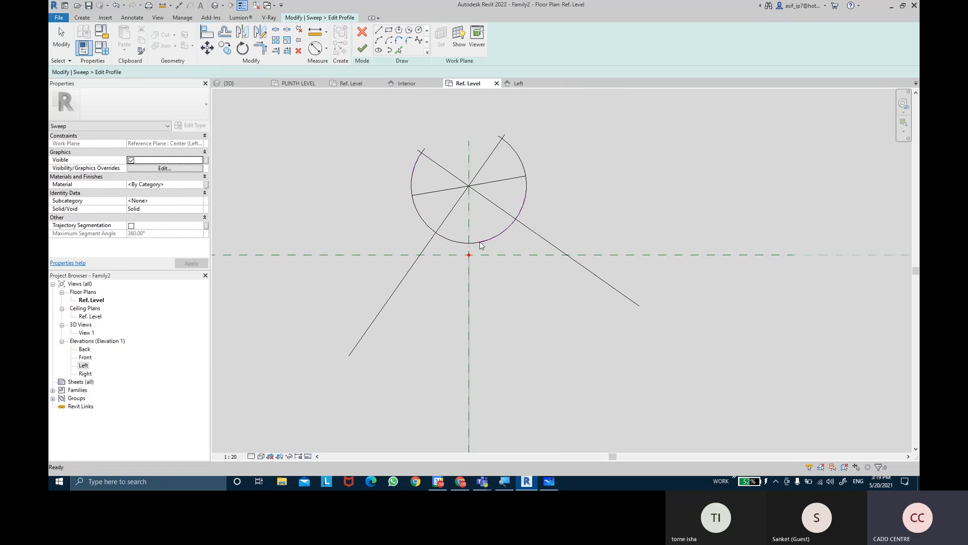
Move the resized profile circle down from its lowest point onto the intersection of the reference planes
{"action": "left_click", "coordinate": [480, 244]}
{"action": "scroll", "coordinate": [479, 240], "scroll_direction": "up", "scroll_amount": 2}
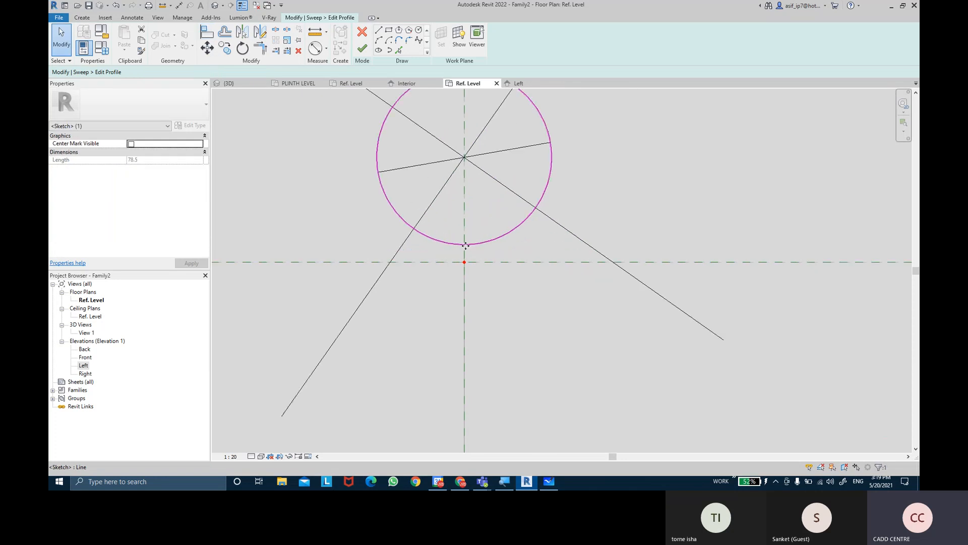
{"action": "left_click", "coordinate": [207, 48]}
{"action": "left_click", "coordinate": [464, 244]}
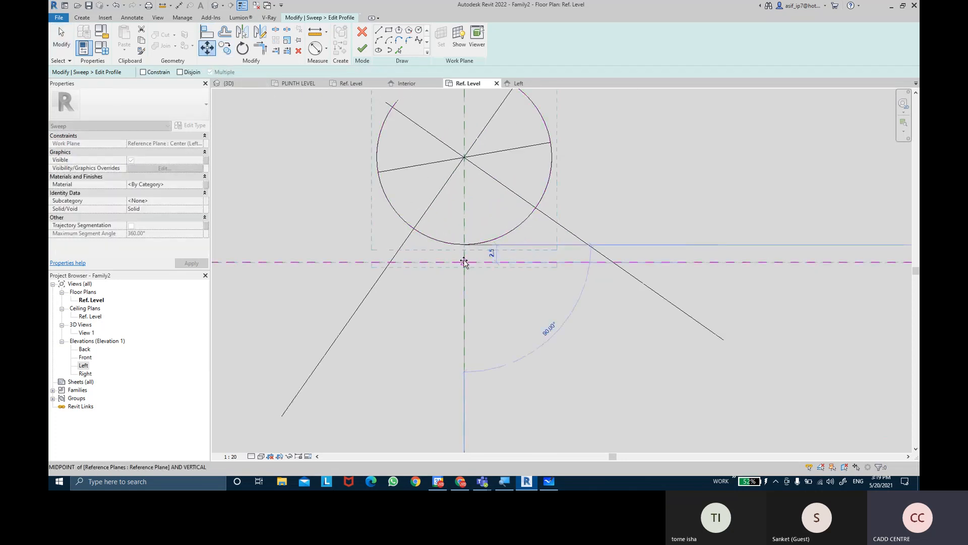
{"action": "left_click", "coordinate": [464, 262]}
{"action": "scroll", "coordinate": [514, 281], "scroll_direction": "down", "scroll_amount": 5}
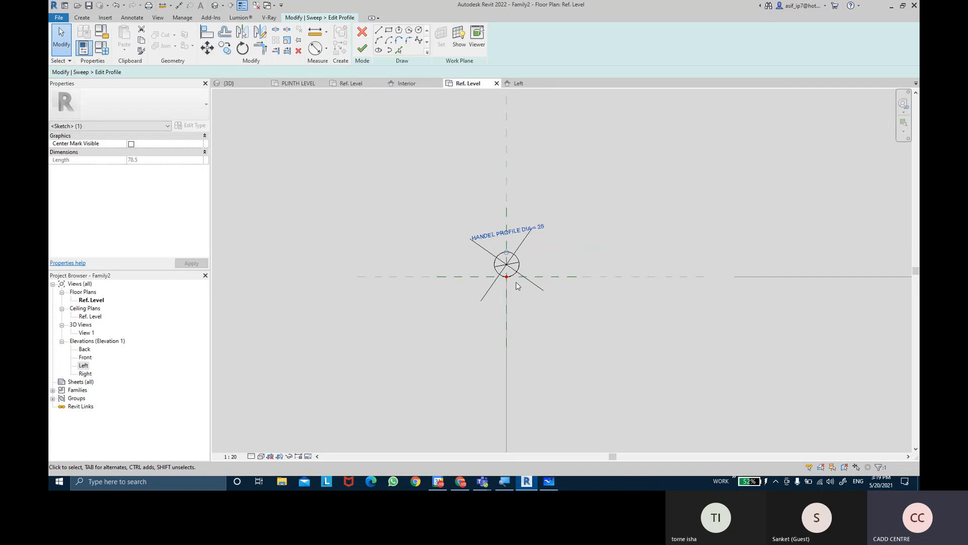
{"action": "left_click", "coordinate": [516, 285]}
Examine how the profile circle sits against the sweep path point and the horizontal reference plane
{"action": "scroll", "coordinate": [516, 285], "scroll_direction": "up", "scroll_amount": 3}
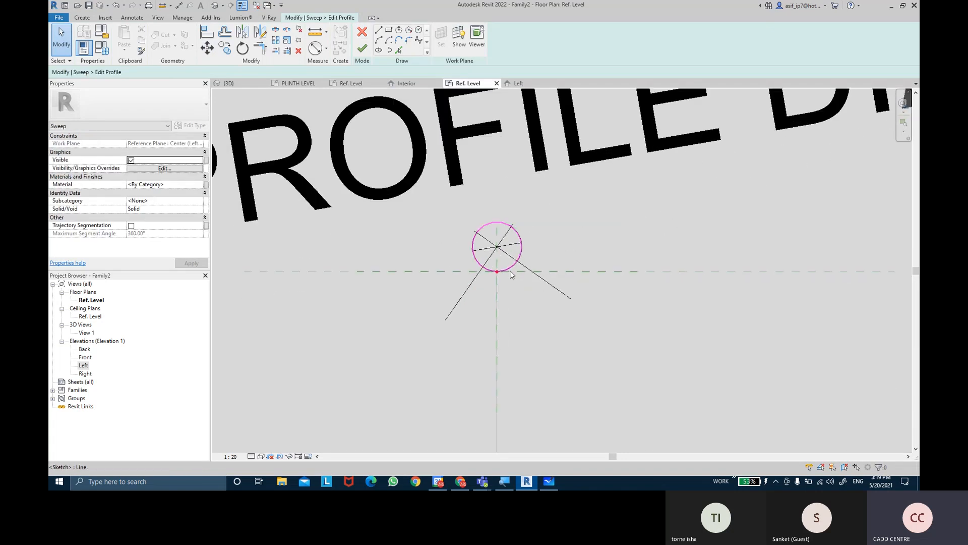
{"action": "left_click", "coordinate": [511, 273]}
{"action": "scroll", "coordinate": [507, 275], "scroll_direction": "up", "scroll_amount": 4}
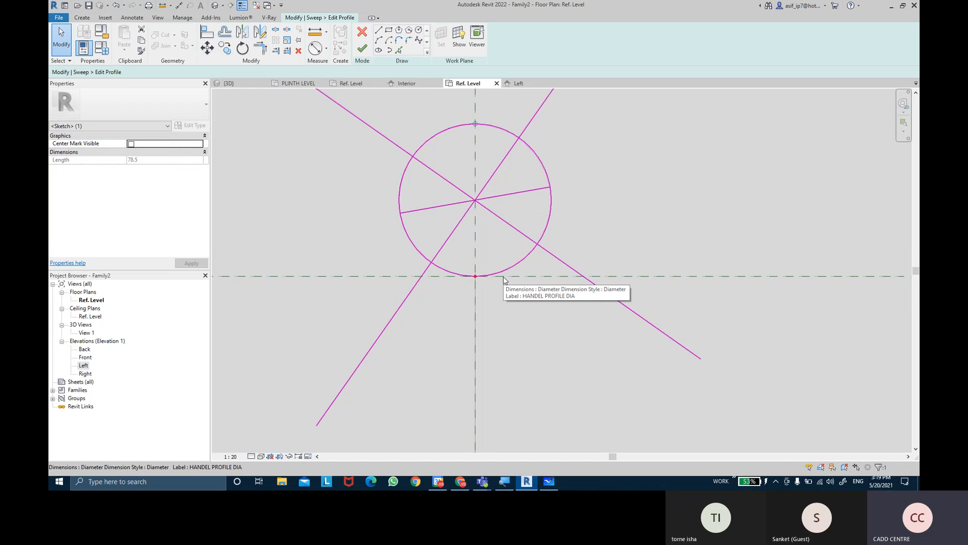
{"action": "mouse_move", "coordinate": [476, 124]}
{"action": "left_mouse_down"}
{"action": "mouse_move", "coordinate": [542, 227]}
{"action": "mouse_move", "coordinate": [475, 277]}
{"action": "left_mouse_up"}
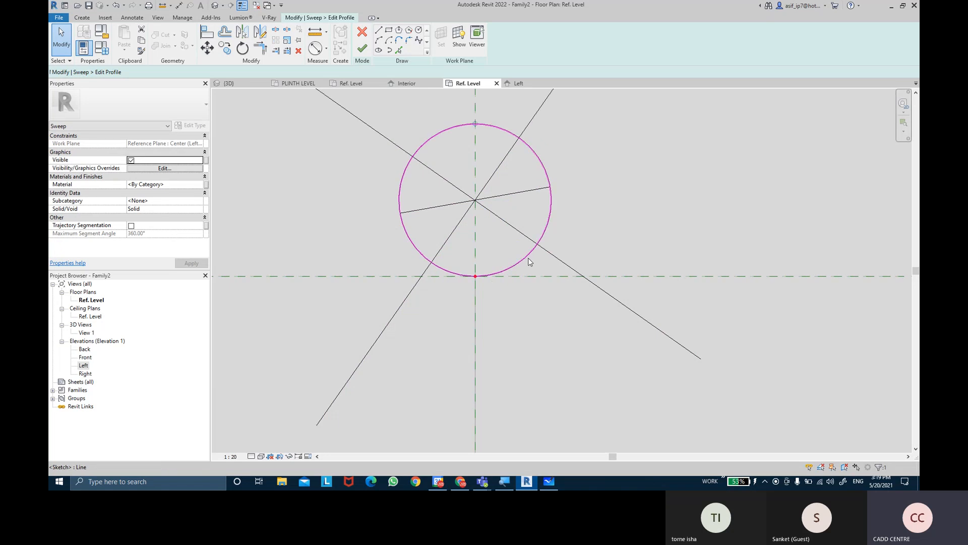
{"action": "scroll", "coordinate": [528, 259], "scroll_direction": "down", "scroll_amount": 3}
{"action": "scroll", "coordinate": [528, 259], "scroll_direction": "up", "scroll_amount": 5}
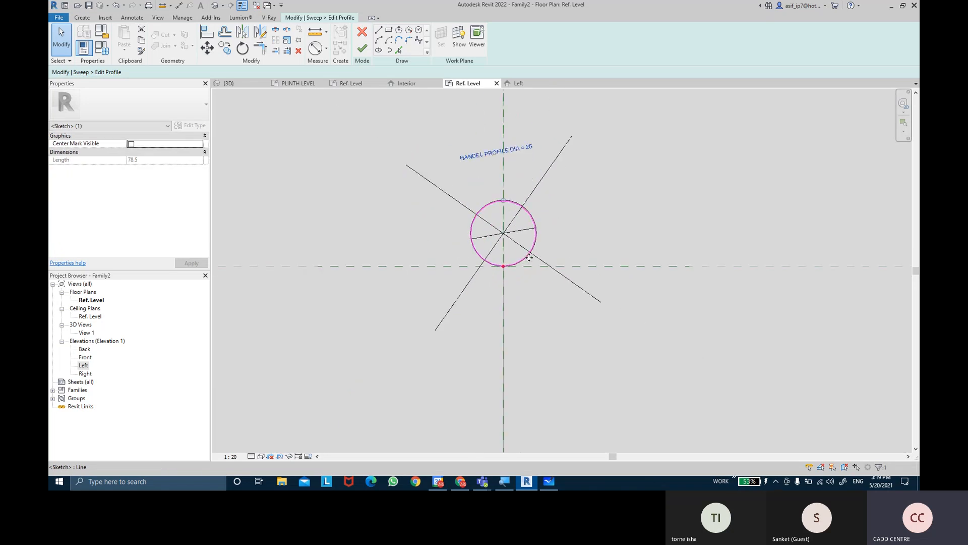
{"action": "left_click", "coordinate": [530, 262]}
{"action": "scroll", "coordinate": [561, 246], "scroll_direction": "down", "scroll_amount": 2}
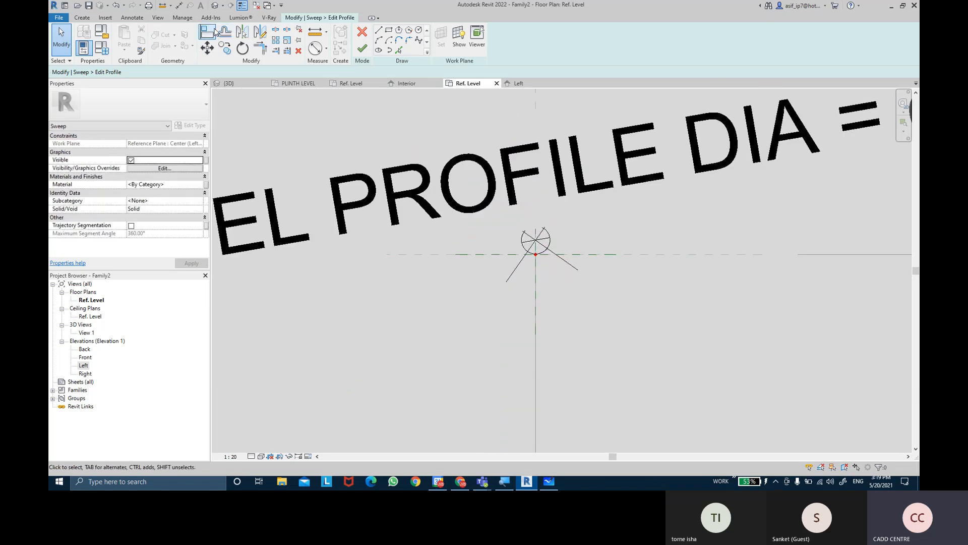
Align the bottom of the profile circle to the horizontal reference plane and lock the alignment
{"action": "scroll", "coordinate": [522, 187], "scroll_direction": "up", "scroll_amount": 3}
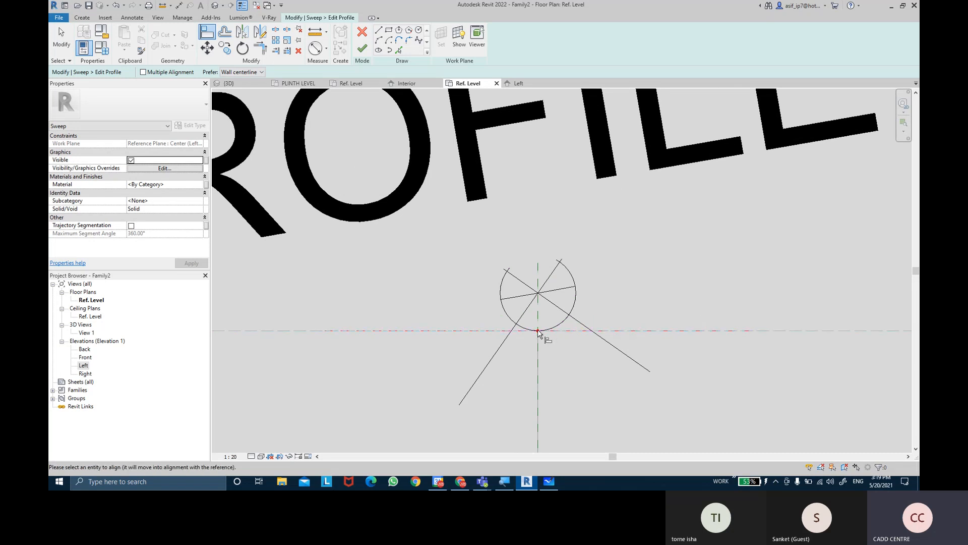
{"action": "middle_click_drag", "start_coordinate": [781, 333], "coordinate": [645, 310]}
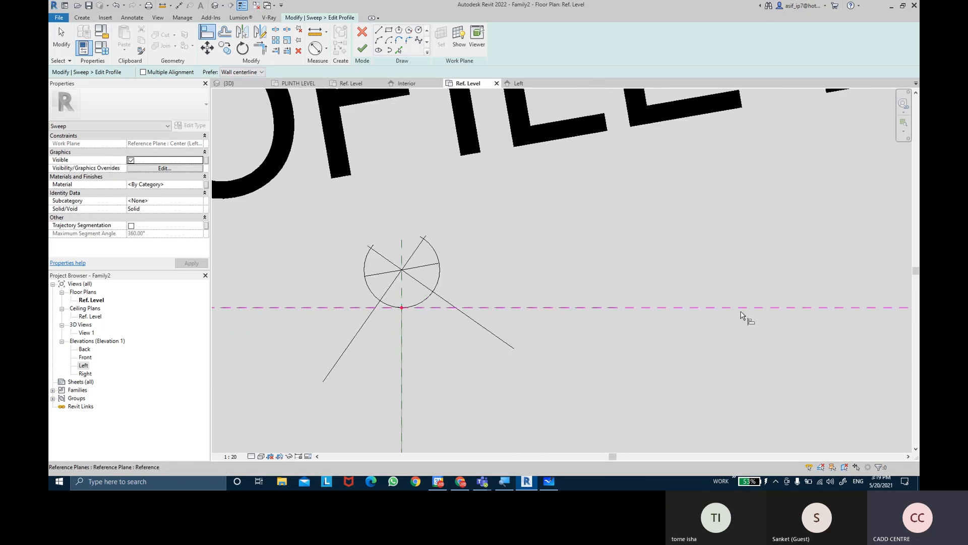
{"action": "left_click", "coordinate": [402, 308]}
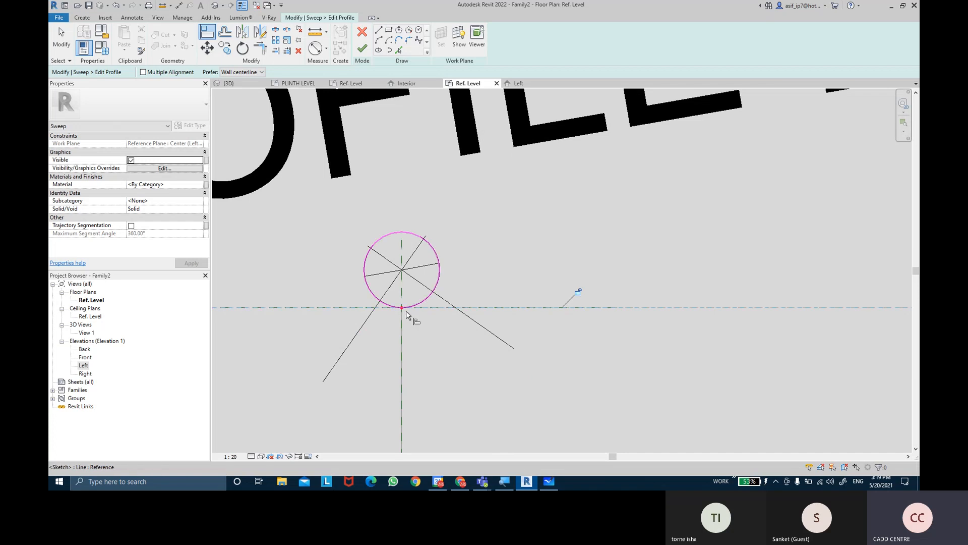
{"action": "left_click", "coordinate": [579, 292]}
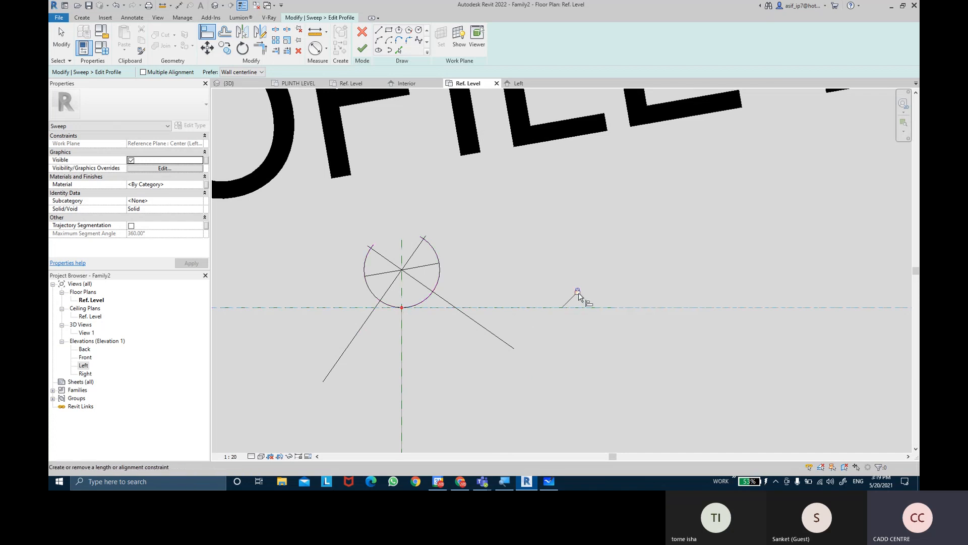
Align the profile circle to the vertical reference line through the path point and lock the alignment
{"action": "scroll", "coordinate": [651, 274], "scroll_direction": "down", "scroll_amount": 3}
{"action": "middle_click_drag", "start_coordinate": [684, 338], "coordinate": [654, 247]}
{"action": "scroll", "coordinate": [648, 235], "scroll_direction": "down", "scroll_amount": 5}
{"action": "middle_click_drag", "start_coordinate": [644, 294], "coordinate": [611, 145]}
{"action": "scroll", "coordinate": [614, 164], "scroll_direction": "down", "scroll_amount": 4}
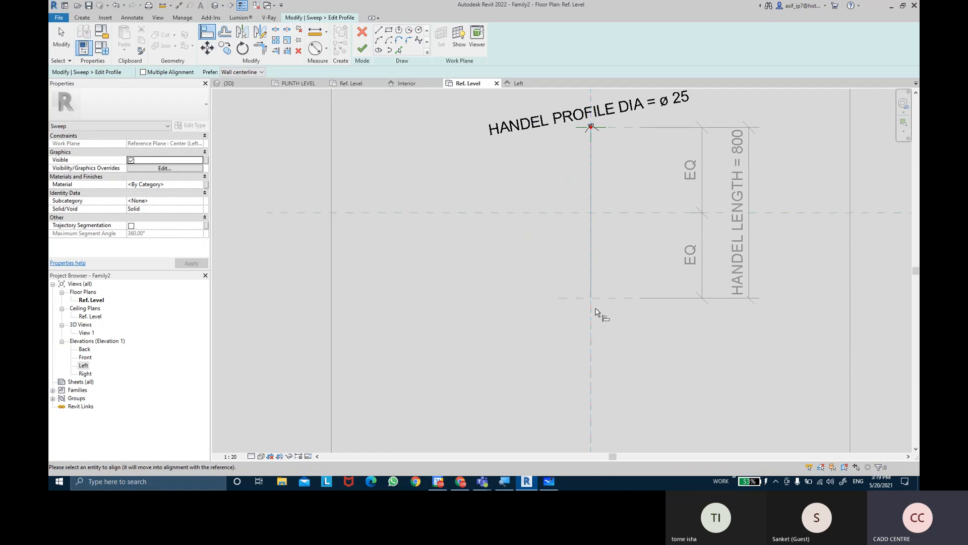
{"action": "scroll", "coordinate": [596, 134], "scroll_direction": "up", "scroll_amount": 8}
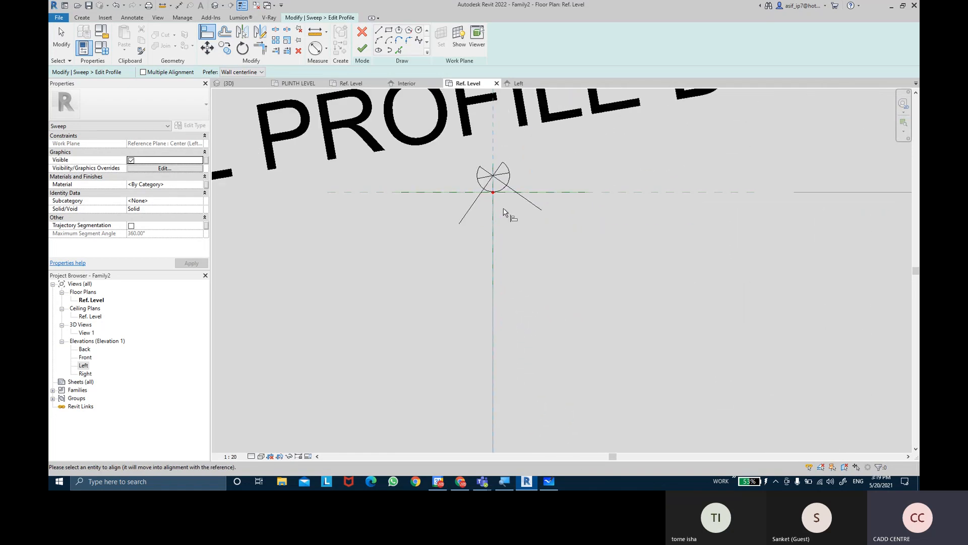
{"action": "left_click", "coordinate": [494, 208]}
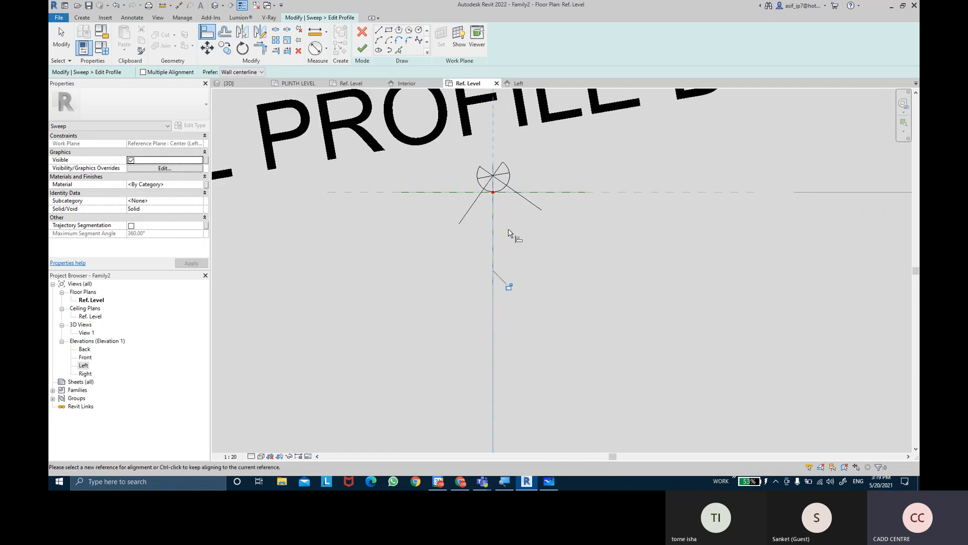
{"action": "left_click", "coordinate": [506, 283]}
{"action": "key", "text": "Escape"}
{"action": "key", "text": "Escape"}
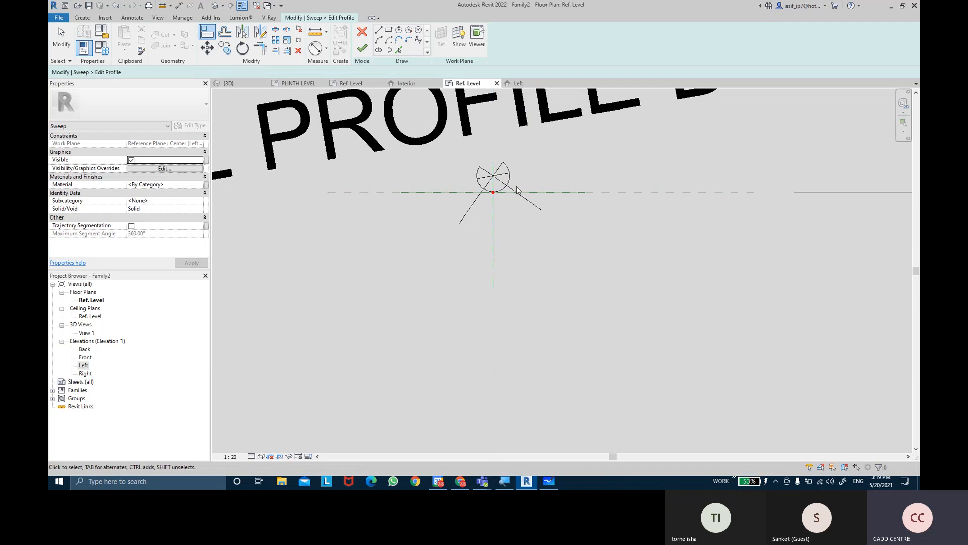
Examine the profile circle's diameter label and its contact point at the intersection of the reference planes
{"action": "left_click", "coordinate": [509, 179]}
{"action": "middle_click_drag", "start_coordinate": [540, 175], "coordinate": [526, 235]}
{"action": "scroll", "coordinate": [526, 234], "scroll_direction": "up", "scroll_amount": 2}
{"action": "scroll", "coordinate": [525, 234], "scroll_direction": "down", "scroll_amount": 2}
{"action": "scroll", "coordinate": [526, 235], "scroll_direction": "up", "scroll_amount": 2}
{"action": "scroll", "coordinate": [525, 237], "scroll_direction": "up", "scroll_amount": 2}
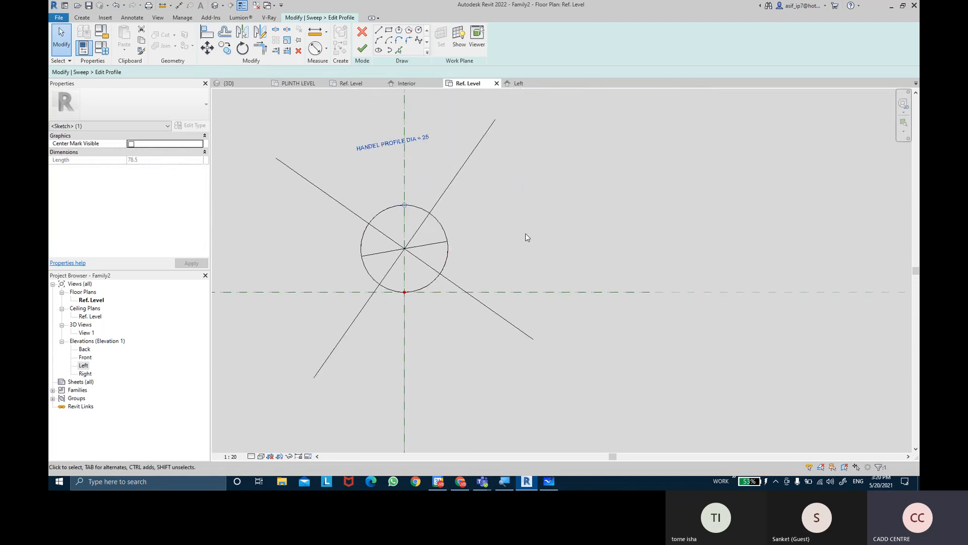
{"action": "middle_click_drag", "start_coordinate": [525, 237], "coordinate": [527, 258]}
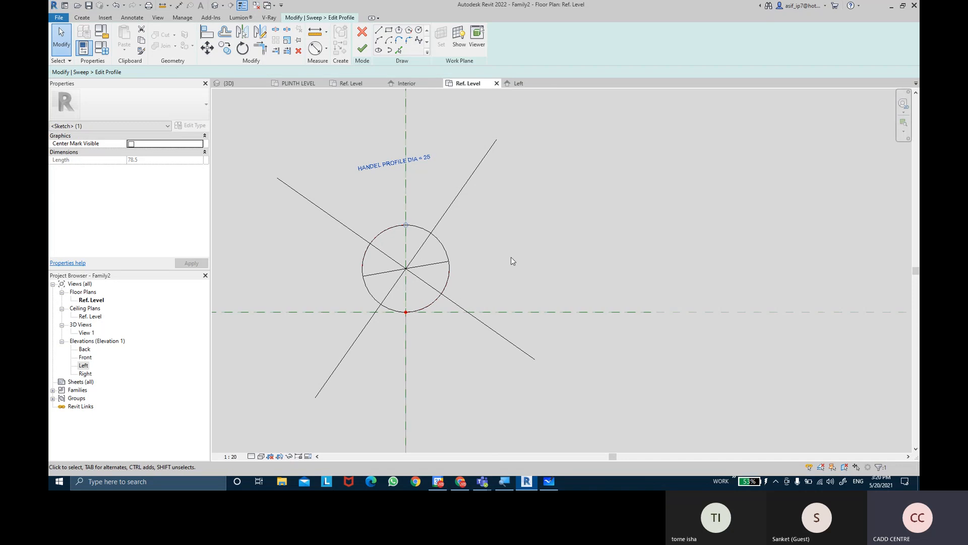
{"action": "left_click", "coordinate": [510, 257]}
{"action": "scroll", "coordinate": [510, 256], "scroll_direction": "down", "scroll_amount": 2}
{"action": "scroll", "coordinate": [489, 268], "scroll_direction": "up", "scroll_amount": 4}
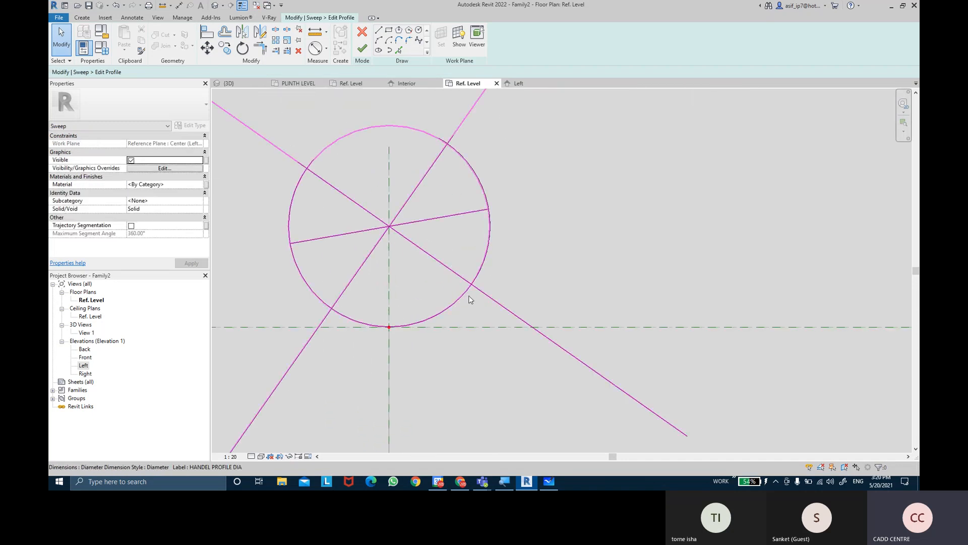
{"action": "scroll", "coordinate": [398, 317], "scroll_direction": "up", "scroll_amount": 4}
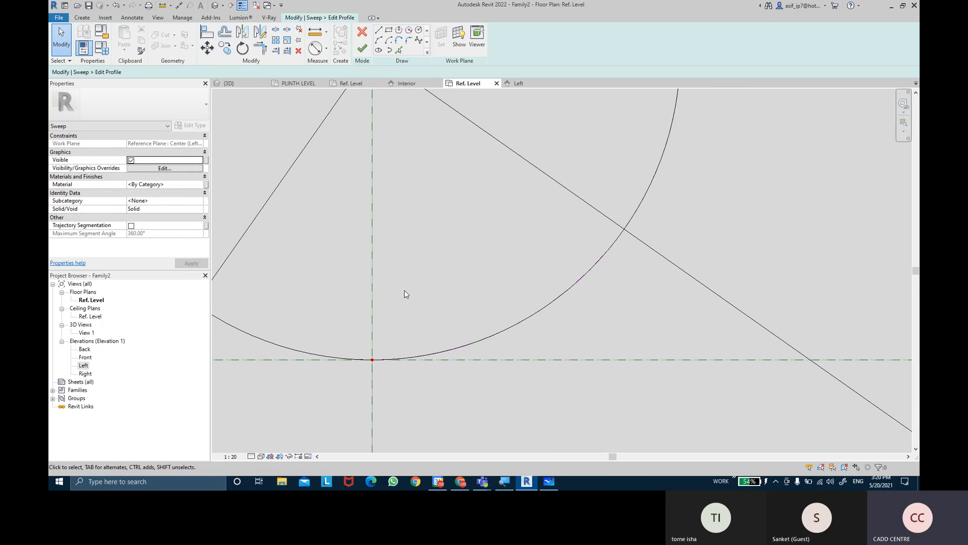
Finish the profile sketch and open the handle sweep's path for editing in the Left elevation
{"action": "left_click", "coordinate": [364, 49]}
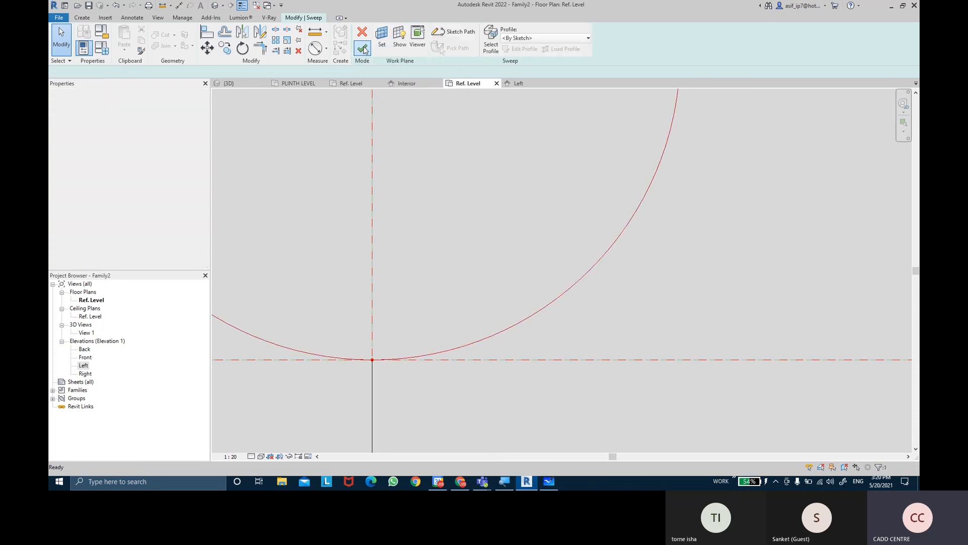
{"action": "scroll", "coordinate": [419, 217], "scroll_direction": "down", "scroll_amount": 2}
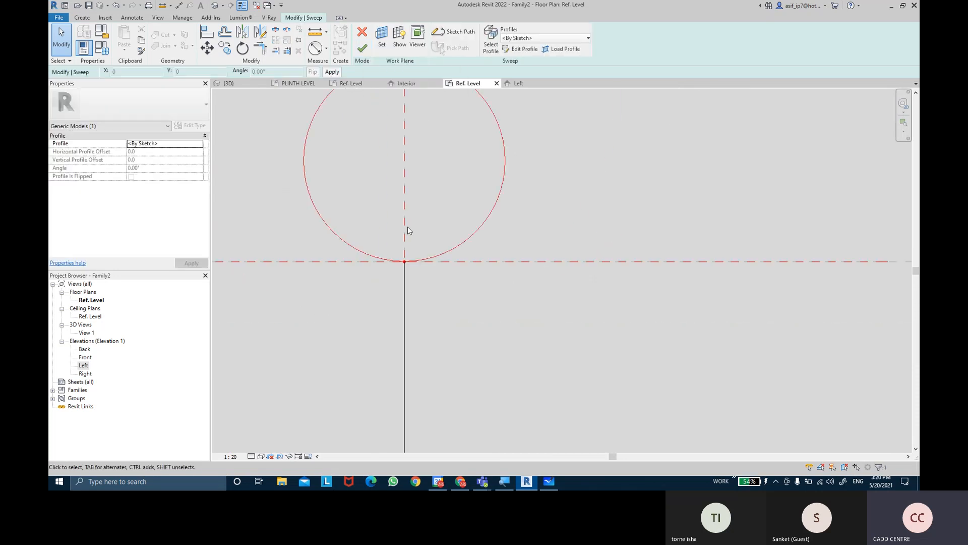
{"action": "left_click", "coordinate": [84, 365]}
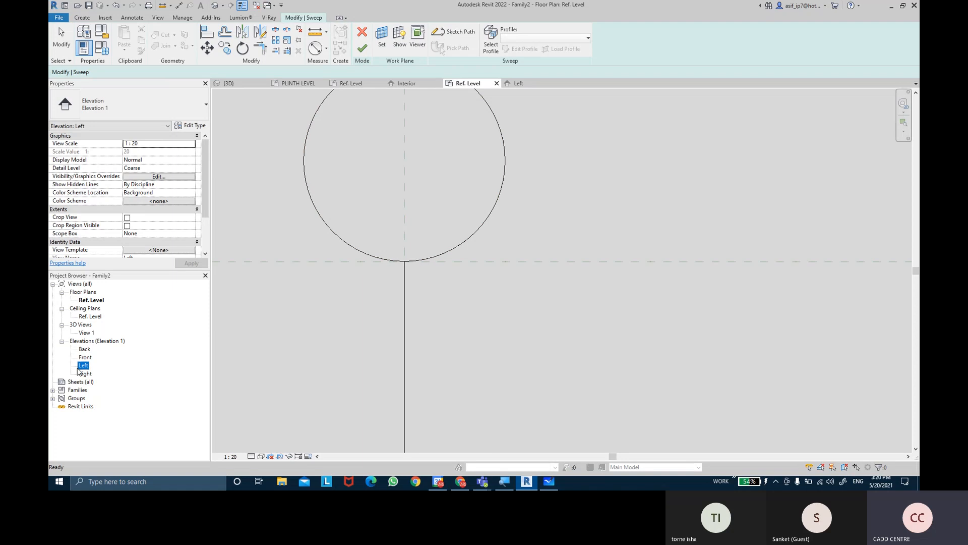
{"action": "double_click", "coordinate": [85, 365]}
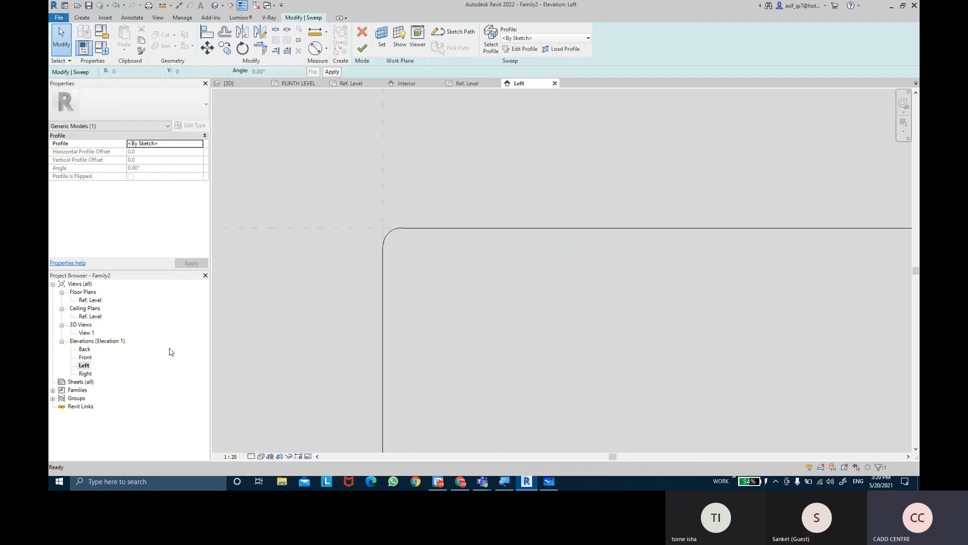
{"action": "left_click", "coordinate": [421, 279]}
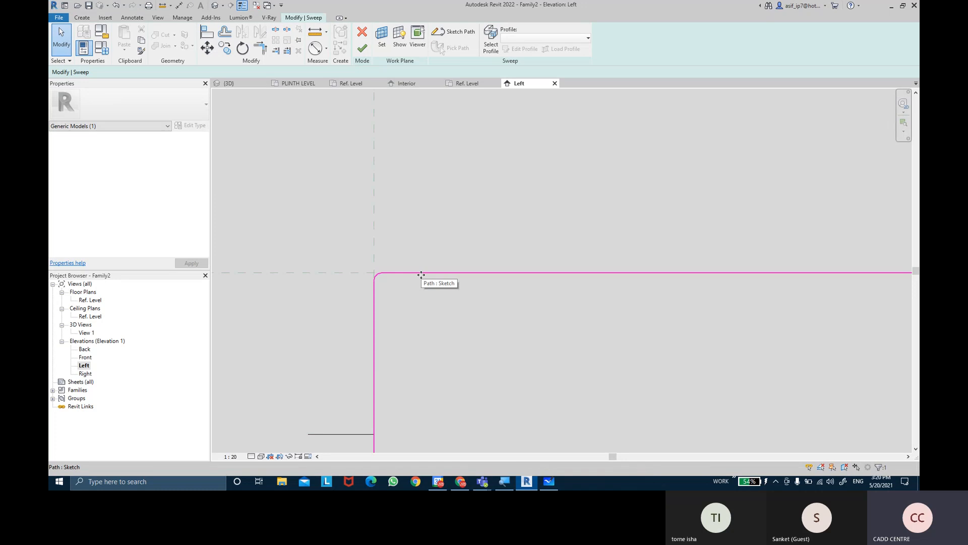
{"action": "double_click", "coordinate": [421, 274]}
Align and lock the path's left vertical segment and long horizontal segment to their matching reference planes
{"action": "middle_click_drag", "start_coordinate": [416, 309], "coordinate": [427, 234]}
{"action": "left_click", "coordinate": [385, 255]}
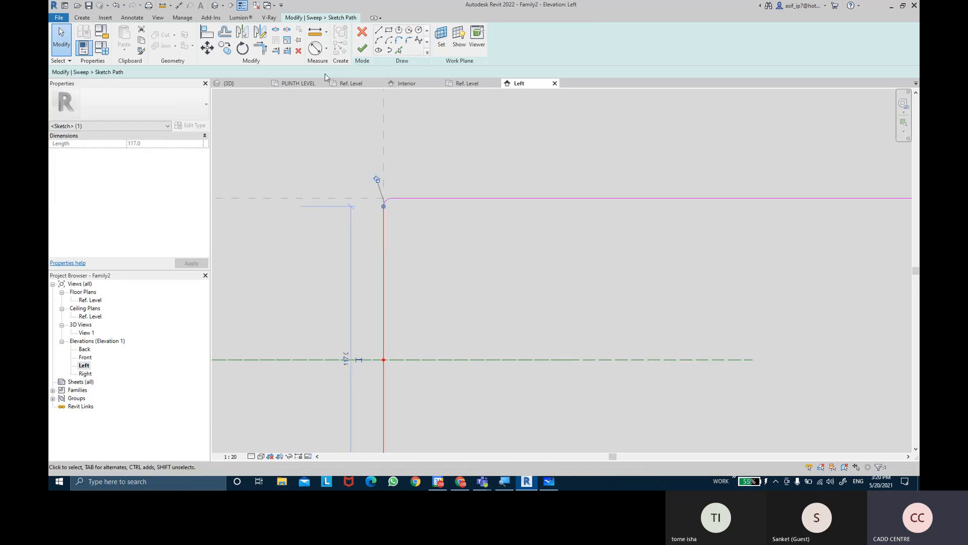
{"action": "left_click", "coordinate": [207, 32]}
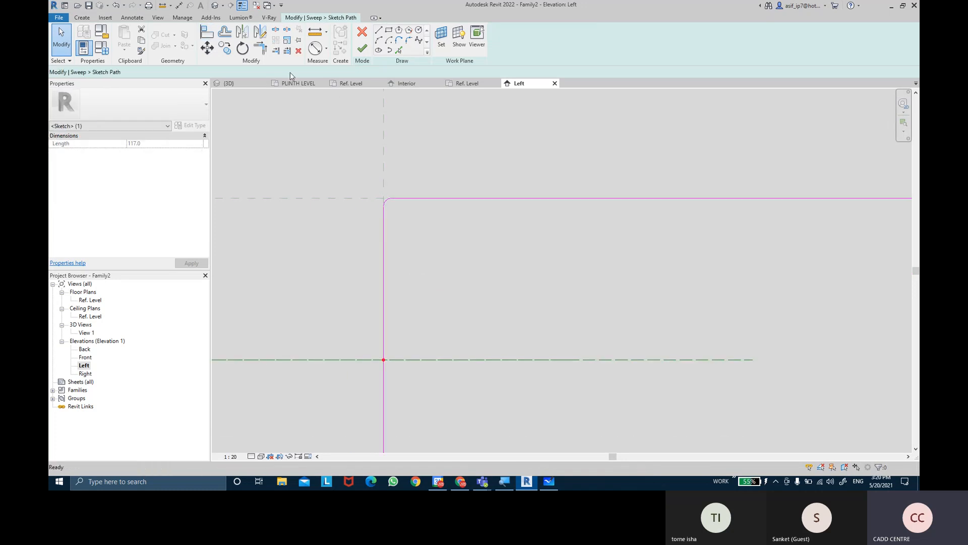
{"action": "left_click", "coordinate": [384, 127]}
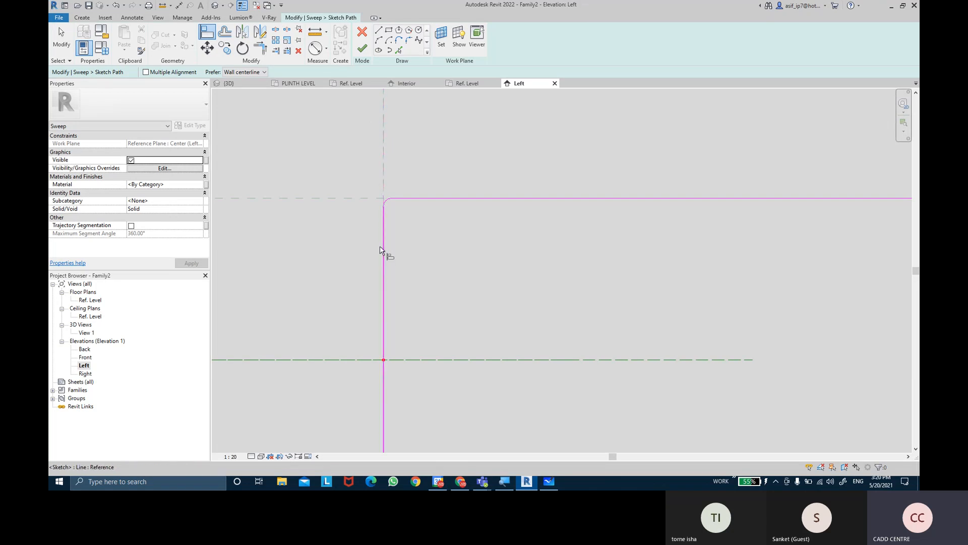
{"action": "left_click", "coordinate": [400, 287]}
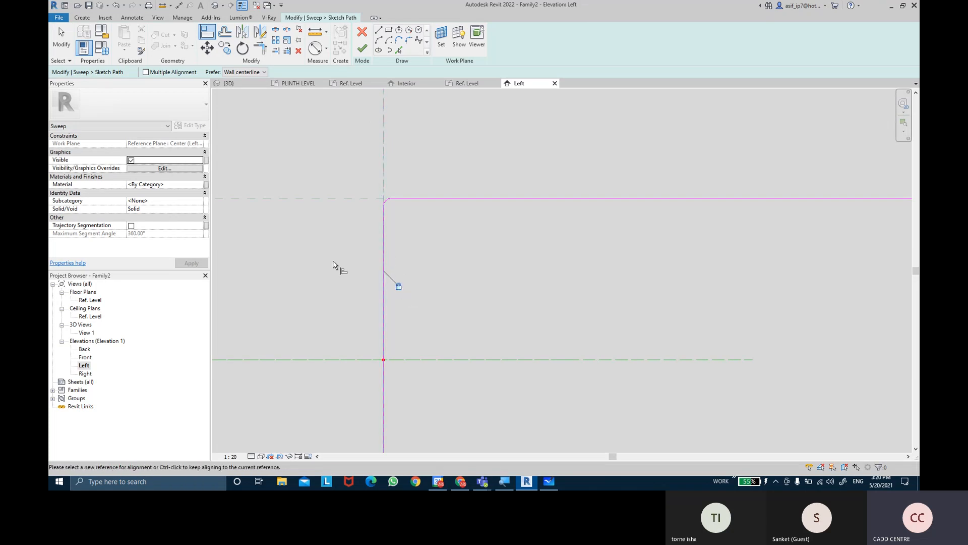
{"action": "left_click", "coordinate": [291, 199]}
{"action": "left_click", "coordinate": [545, 200]}
Align the path's right vertical segment to the right-hand reference plane and lock it
{"action": "scroll", "coordinate": [550, 282], "scroll_direction": "down", "scroll_amount": 8}
{"action": "middle_click_drag", "start_coordinate": [821, 282], "coordinate": [615, 274]}
{"action": "scroll", "coordinate": [616, 271], "scroll_direction": "up", "scroll_amount": 3}
{"action": "left_click", "coordinate": [615, 204]}
{"action": "left_click", "coordinate": [615, 293]}
{"action": "middle_click_drag", "start_coordinate": [578, 331], "coordinate": [739, 328]}
{"action": "mouse_move", "coordinate": [416, 290]}
{"action": "middle_mouse_down"}
{"action": "mouse_move", "coordinate": [547, 291]}
{"action": "mouse_move", "coordinate": [579, 274]}
{"action": "middle_mouse_up"}
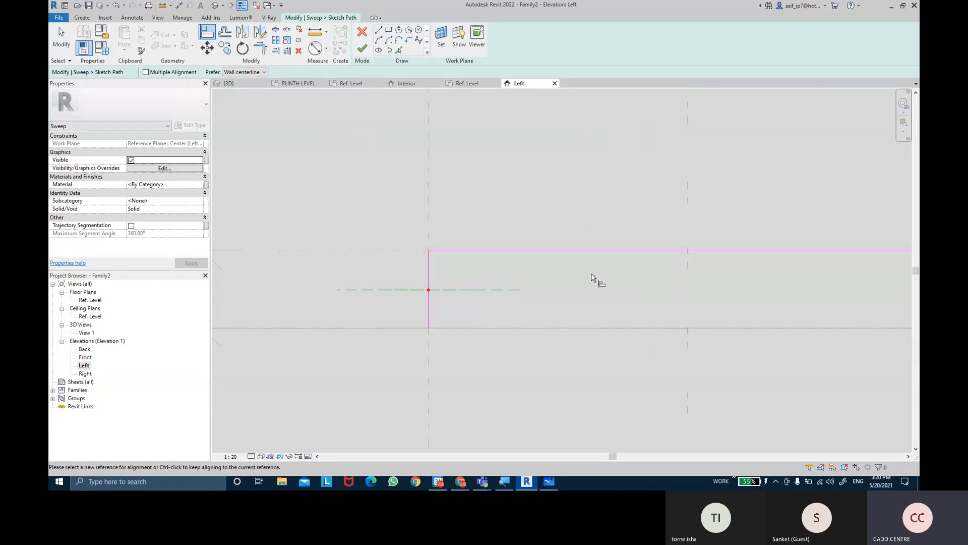
Finish the path sketch and complete the handle sweep
{"action": "left_click", "coordinate": [356, 52]}
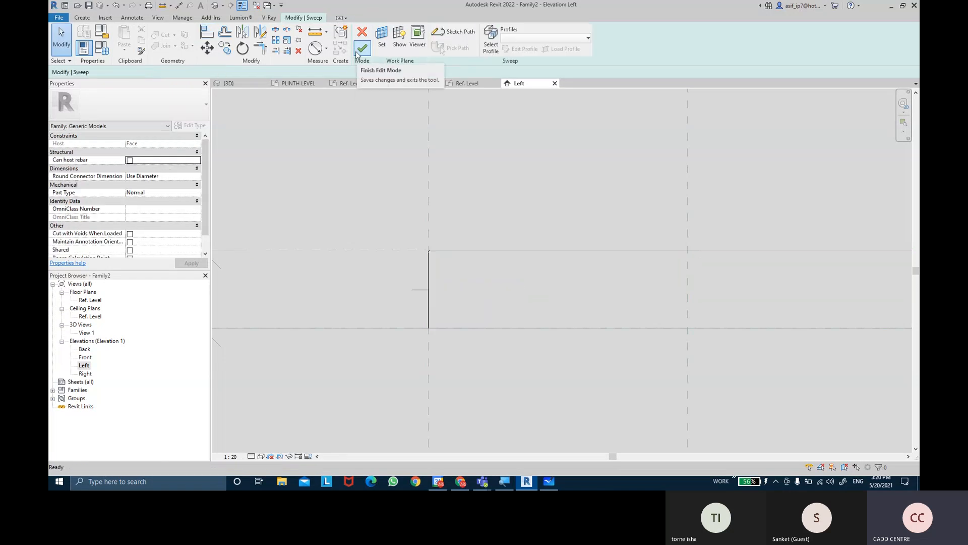
{"action": "left_click", "coordinate": [366, 58]}
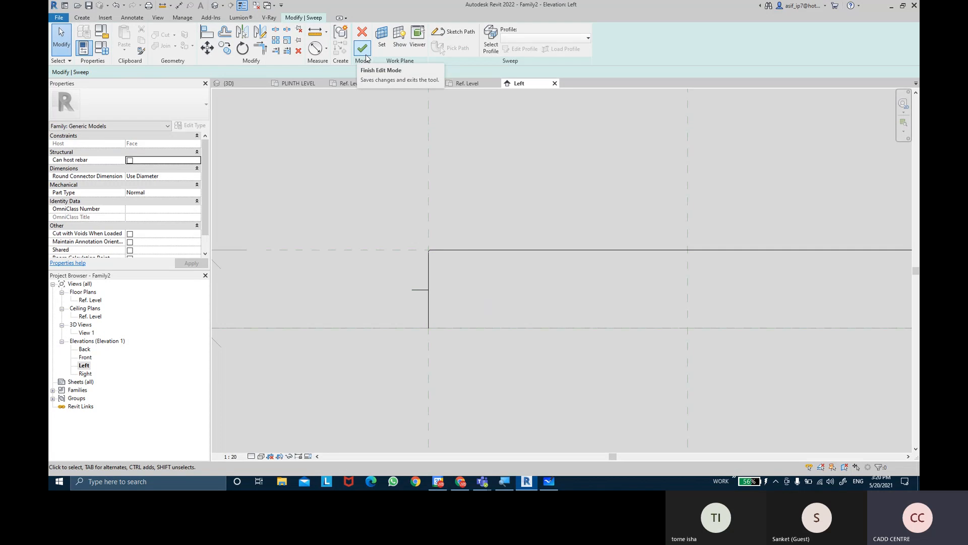
{"action": "left_click", "coordinate": [367, 58]}
{"action": "scroll", "coordinate": [456, 276], "scroll_direction": "down", "scroll_amount": 2}
{"action": "left_click", "coordinate": [454, 272]}
{"action": "left_click", "coordinate": [503, 247]}
{"action": "key", "text": "Escape"}
Display the Left elevation with shaded surfaces and check the finished handle sweep
{"action": "scroll", "coordinate": [462, 251], "scroll_direction": "up", "scroll_amount": 2}
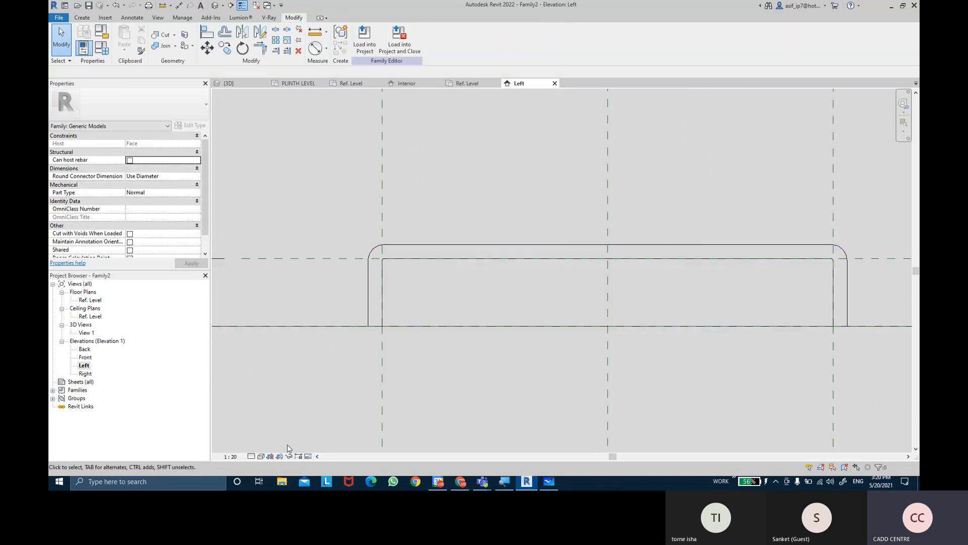
{"action": "left_click", "coordinate": [260, 456]}
{"action": "left_click", "coordinate": [282, 437]}
{"action": "middle_click_drag", "start_coordinate": [420, 284], "coordinate": [415, 227]}
{"action": "left_click", "coordinate": [418, 190]}
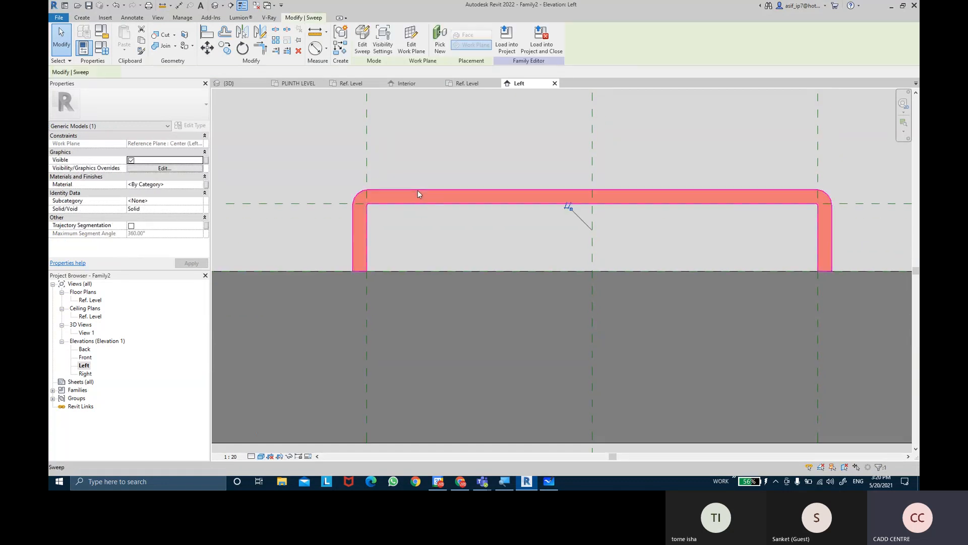
{"action": "key", "text": "Escape"}
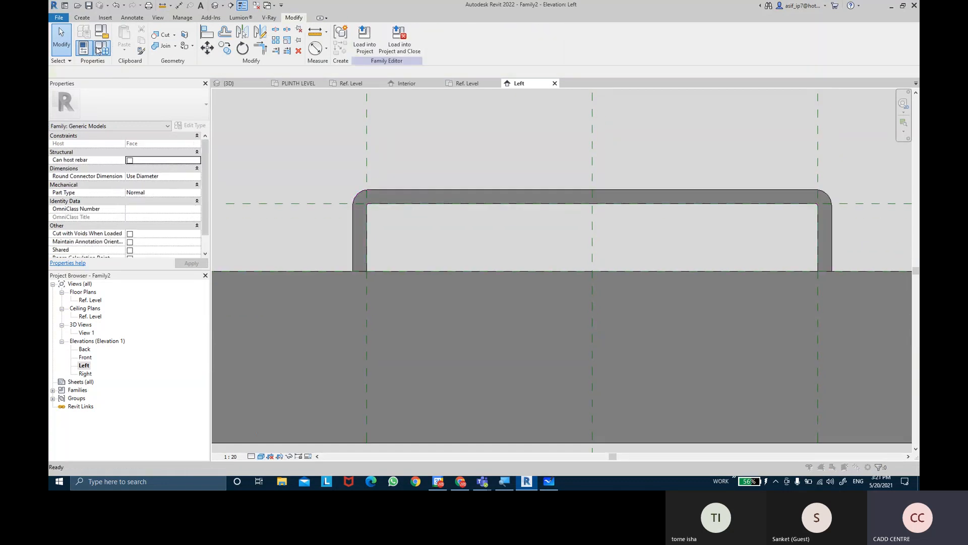
Set the HANDEL LENGTH family parameter to 450 and apply it to the handle
{"action": "left_click", "coordinate": [102, 48]}
{"action": "left_click_drag", "start_coordinate": [415, 145], "coordinate": [134, 90]}
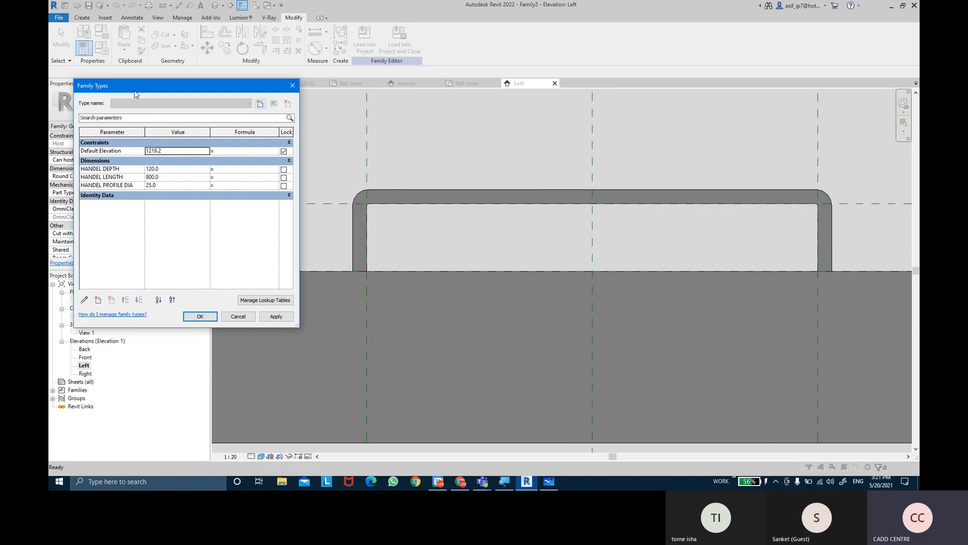
{"action": "left_click", "coordinate": [166, 177]}
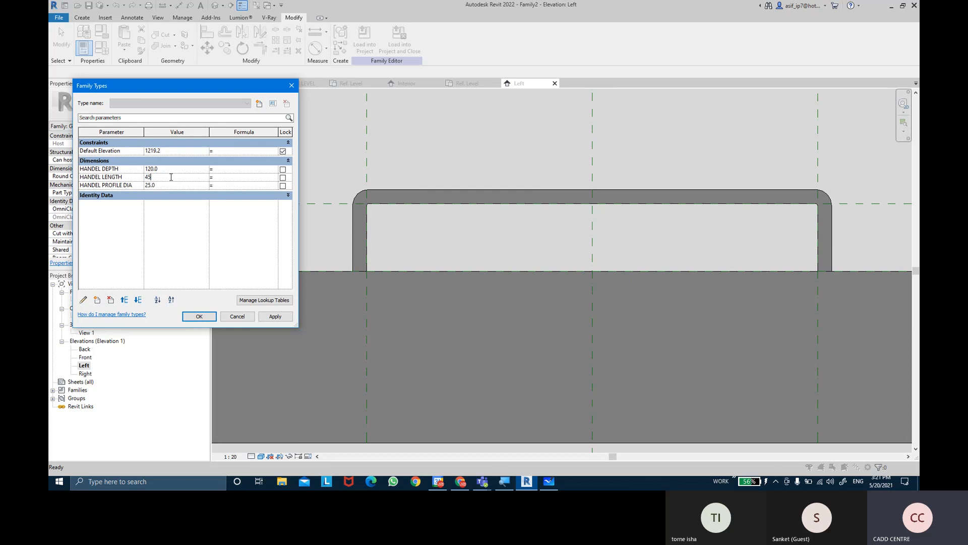
{"action": "type", "text": "450"}
{"action": "key", "text": "Tab"}
{"action": "left_click", "coordinate": [271, 320]}
Set the HANDEL DEPTH parameter to 100 and apply it to the handle
{"action": "left_click", "coordinate": [179, 169]}
{"action": "type", "text": "100"}
{"action": "key", "text": "Tab"}
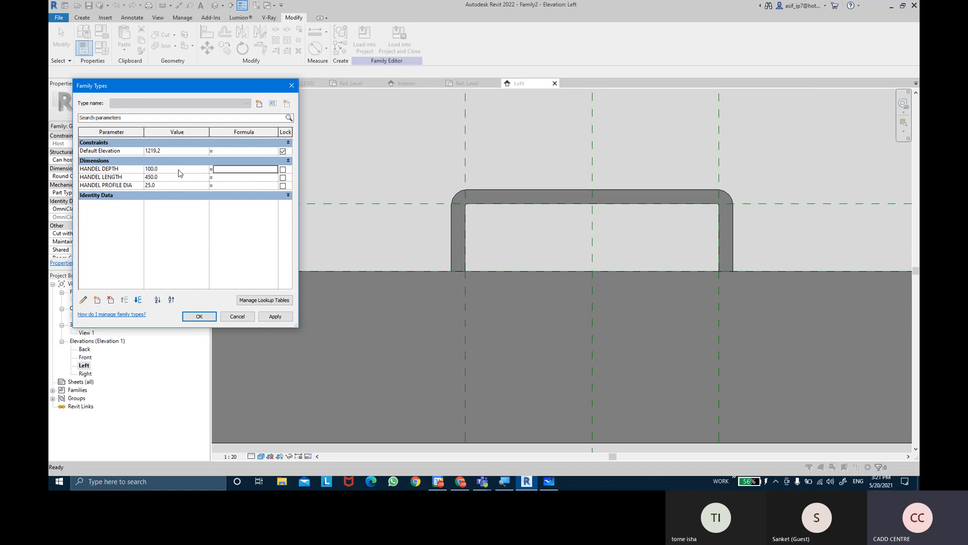
{"action": "left_click", "coordinate": [282, 320]}
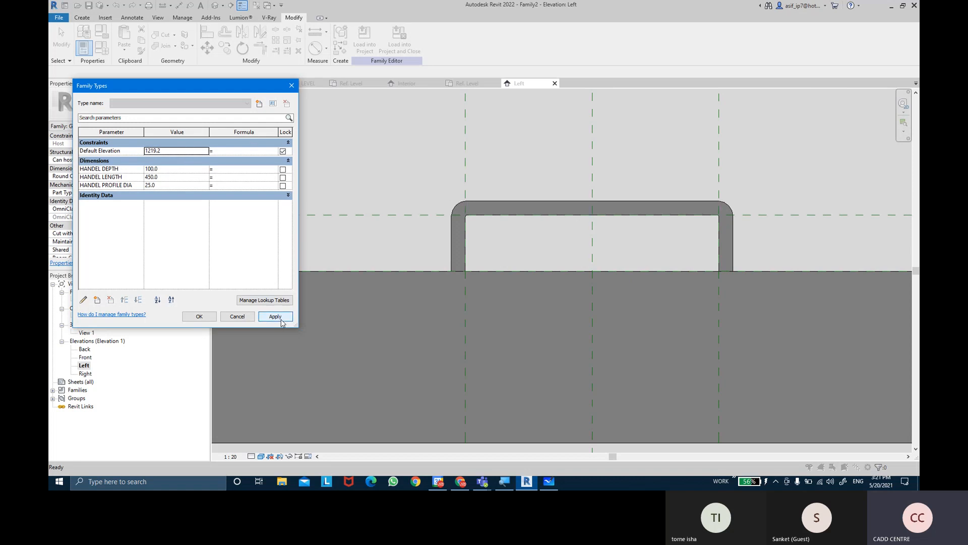
Test a HANDEL PROFILE DIA value of 30 by applying it to the handle
{"action": "left_click", "coordinate": [175, 186]}
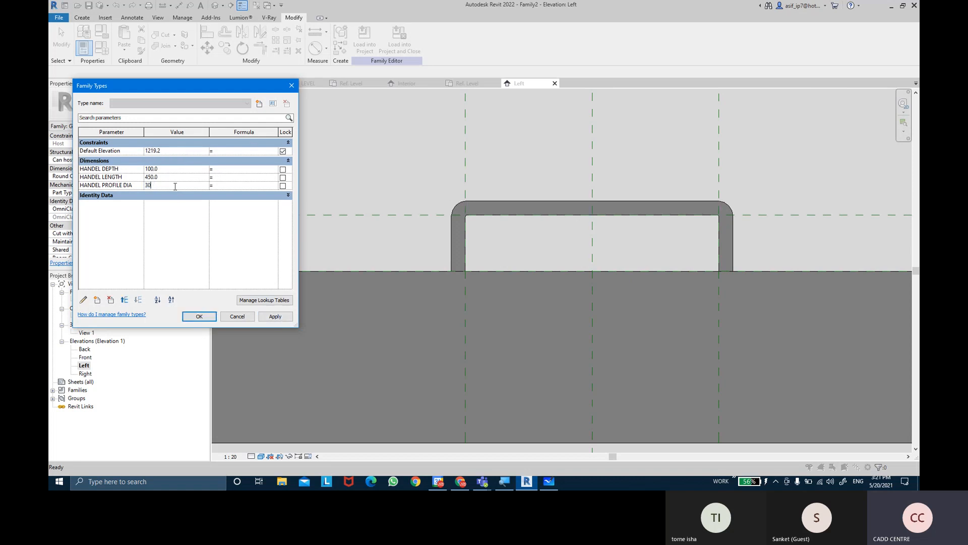
{"action": "key", "text": "Tab"}
{"action": "left_click", "coordinate": [276, 316]}
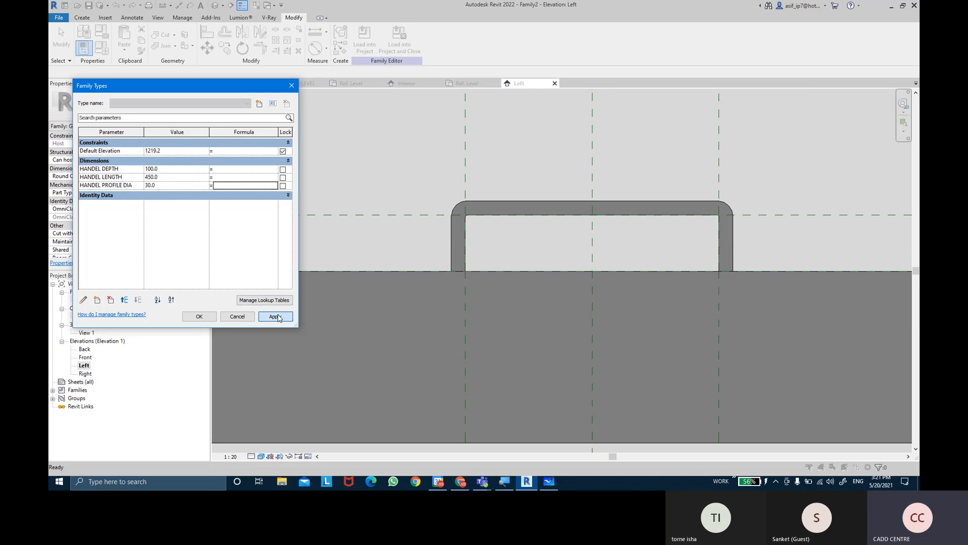
Test a thinner handle by applying a HANDEL PROFILE DIA value of 20
{"action": "left_click", "coordinate": [180, 186]}
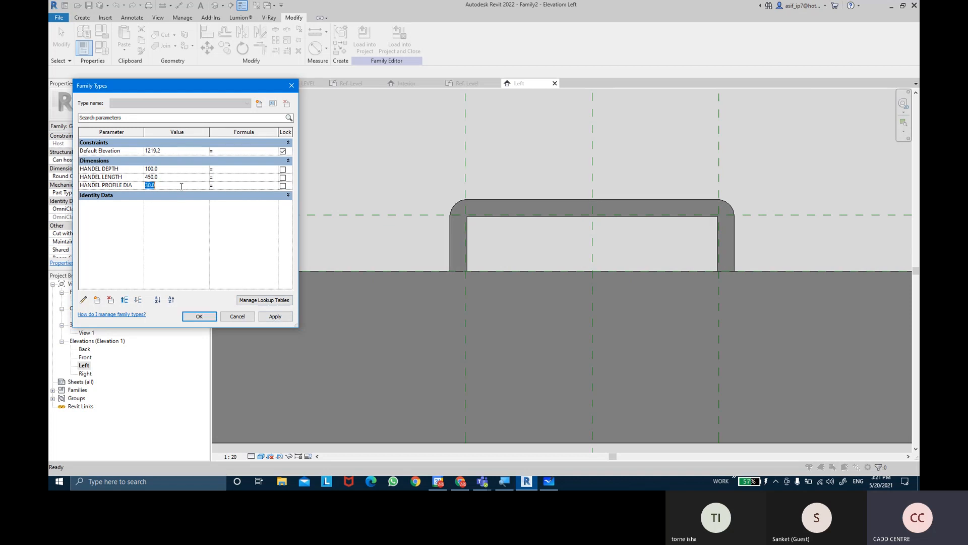
{"action": "type", "text": "20"}
{"action": "key", "text": "Tab"}
{"action": "left_click", "coordinate": [271, 317]}
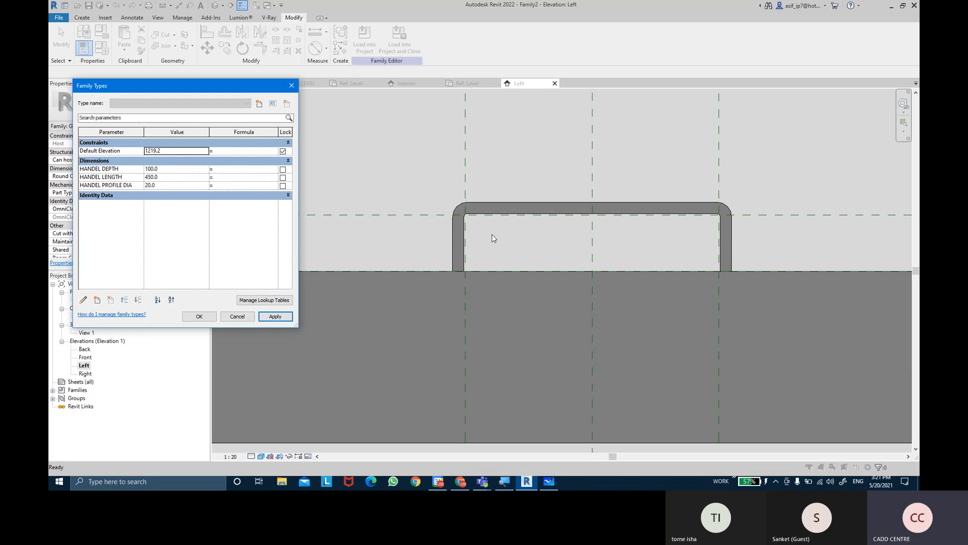
Test a thicker handle by applying a HANDEL PROFILE DIA value of 30
{"action": "left_click", "coordinate": [181, 185]}
{"action": "type", "text": "30"}
{"action": "key", "text": "Tab"}
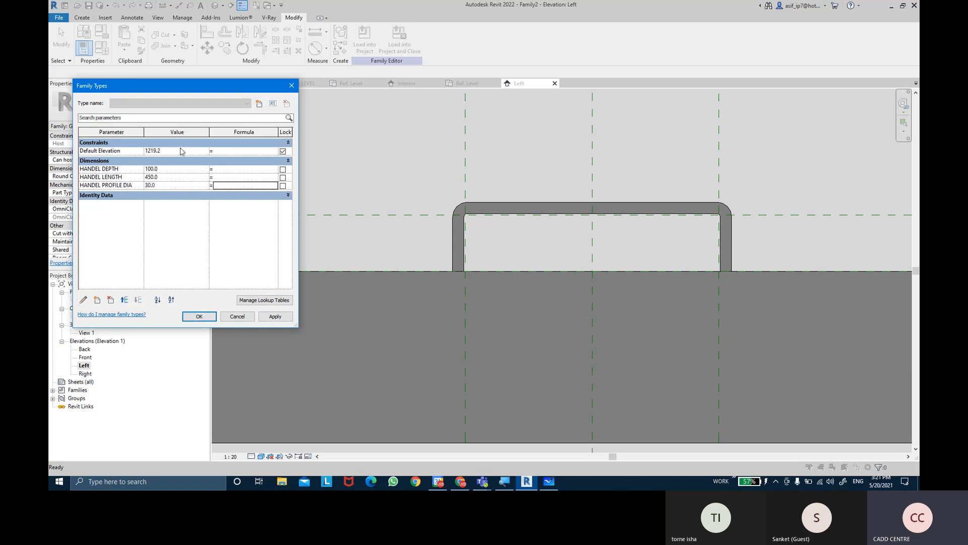
{"action": "left_click", "coordinate": [280, 321]}
Set the HANDEL PROFILE DIA parameter to 25 and apply it to the handle
{"action": "left_click", "coordinate": [174, 185]}
{"action": "type", "text": "25"}
{"action": "key", "text": "Tab"}
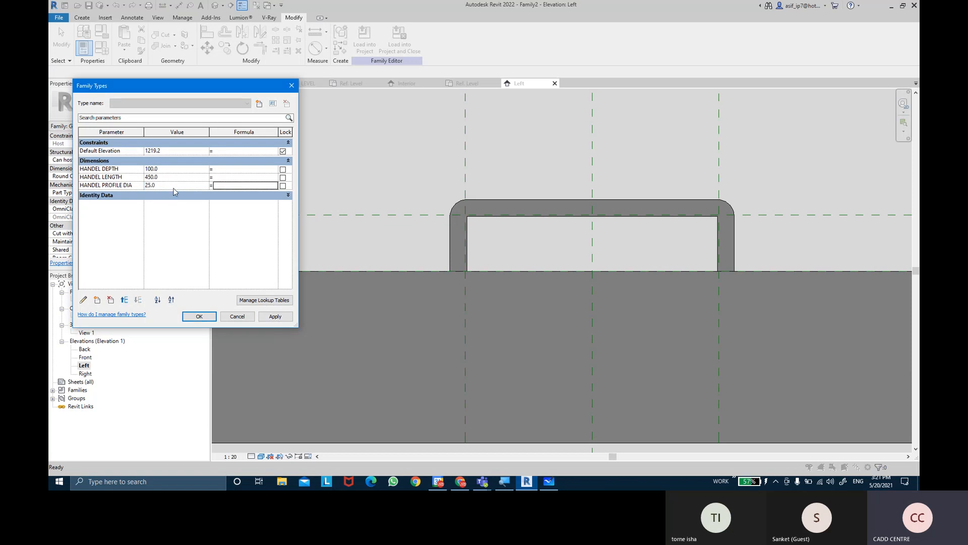
{"action": "left_click", "coordinate": [285, 320]}
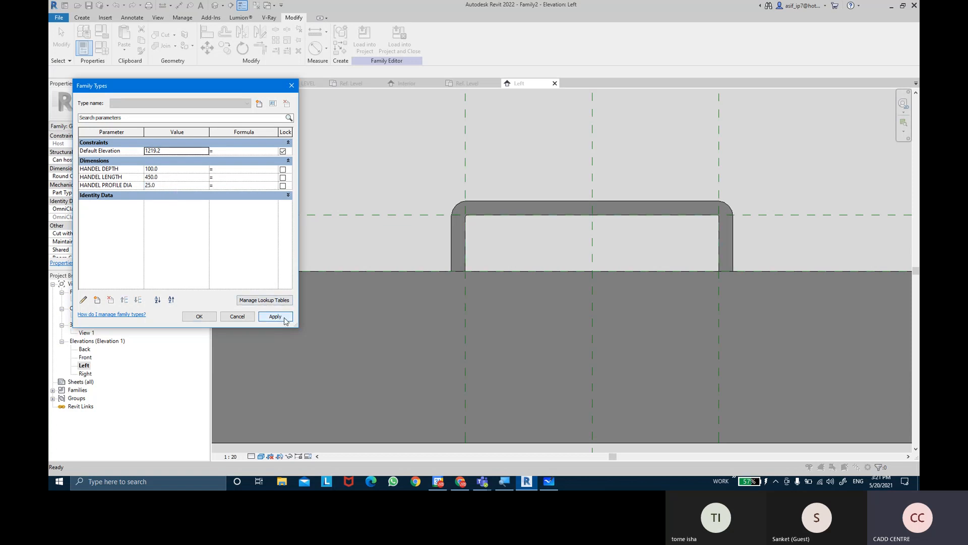
Set HANDEL DEPTH to 75 and HANDEL LENGTH to 400, and apply both to the handle
{"action": "left_click", "coordinate": [172, 167]}
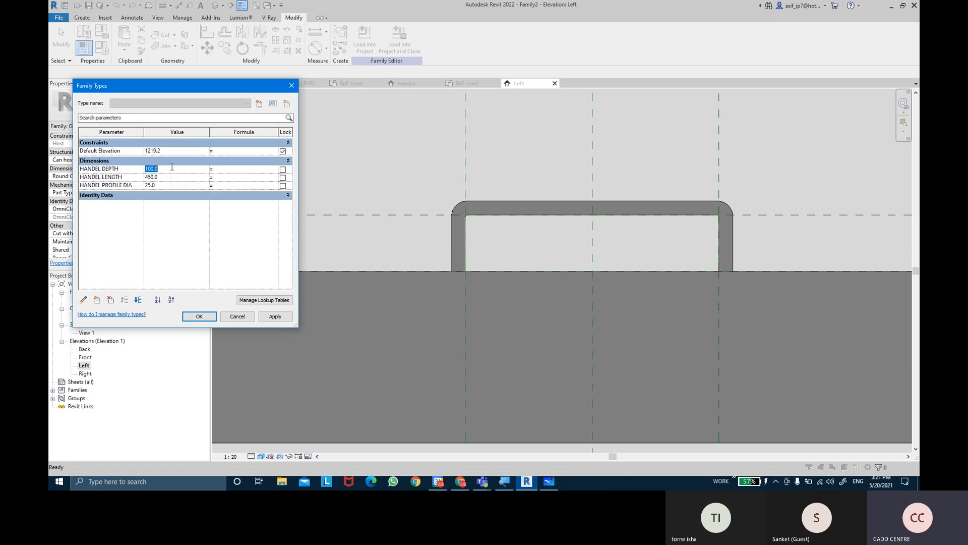
{"action": "key", "text": "Tab"}
{"action": "left_click", "coordinate": [275, 316]}
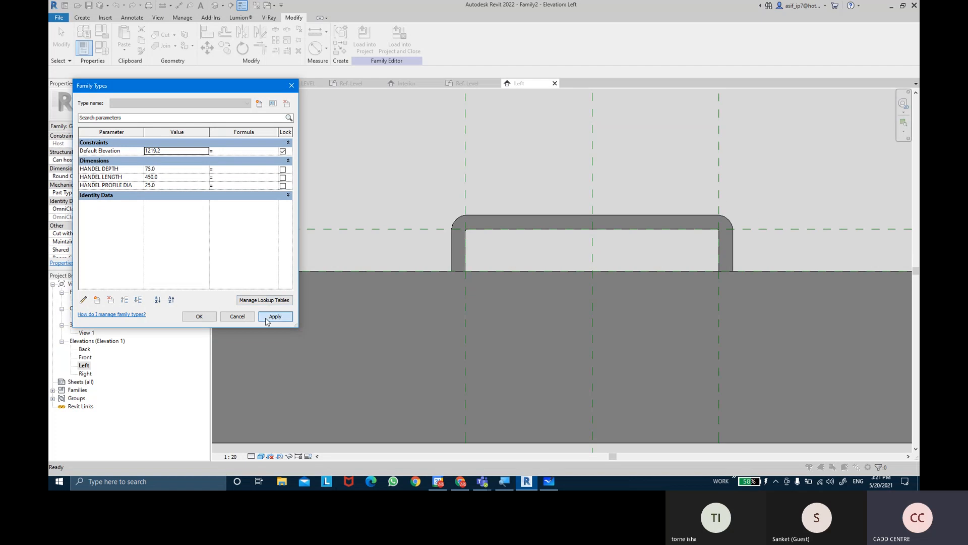
{"action": "left_click", "coordinate": [175, 178]}
{"action": "key", "text": "Tab"}
{"action": "left_click", "coordinate": [284, 318]}
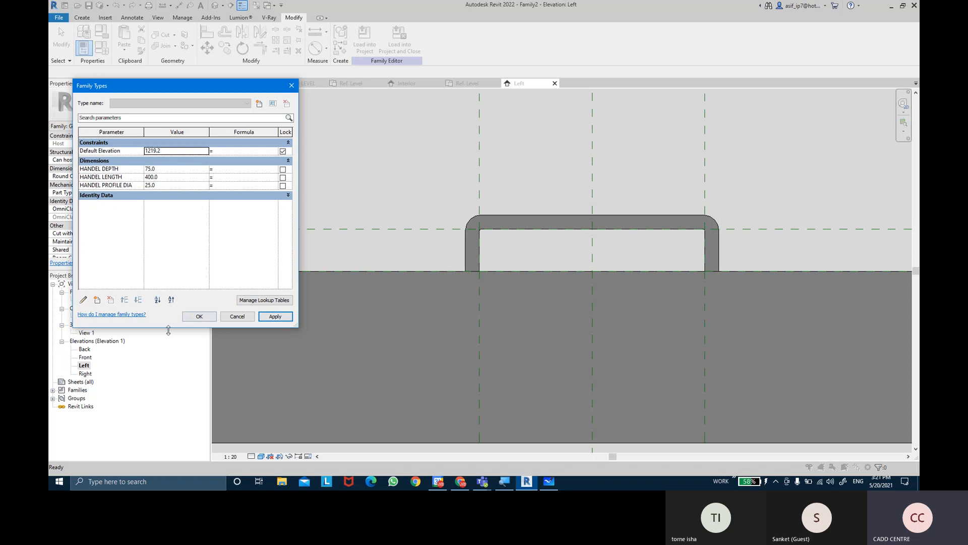
{"action": "left_click", "coordinate": [201, 316]}
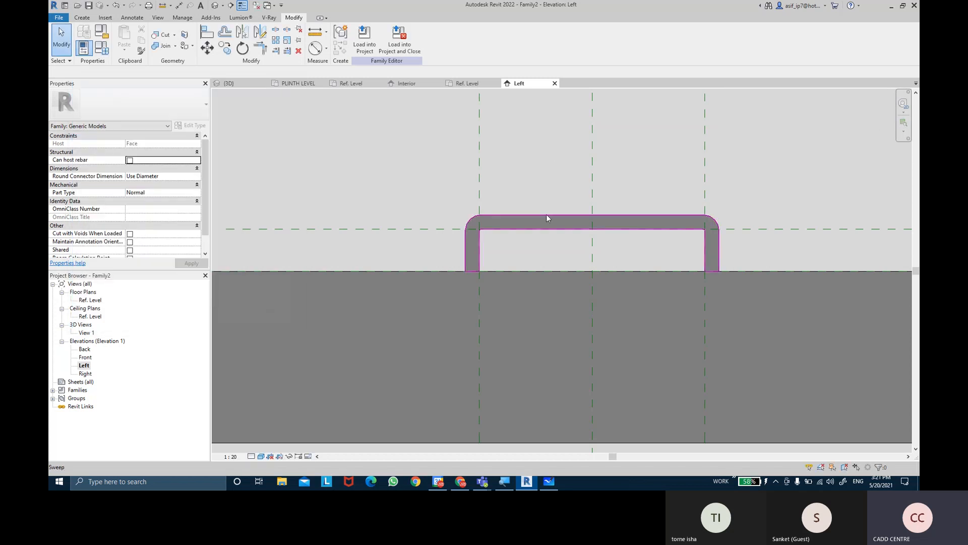
Associate the handle sweep's material with a new type parameter HANDEL MATERIAL, grouped under Materials and Finishes
{"action": "left_click", "coordinate": [546, 215]}
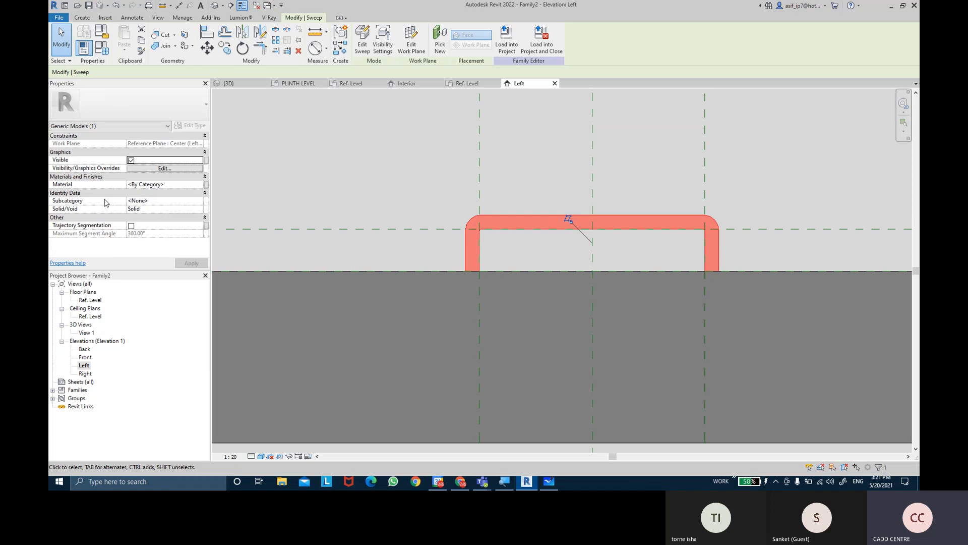
{"action": "left_click", "coordinate": [199, 201]}
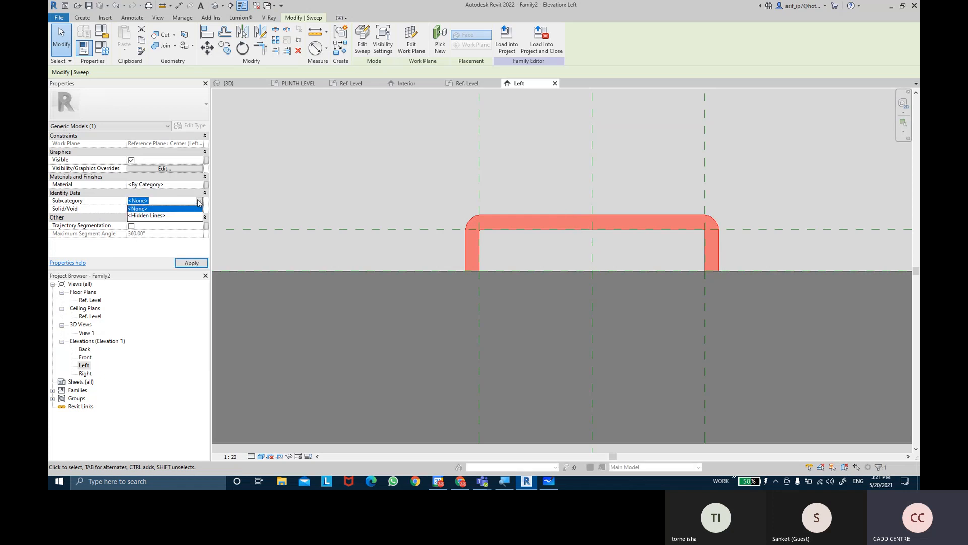
{"action": "left_click", "coordinate": [156, 209]}
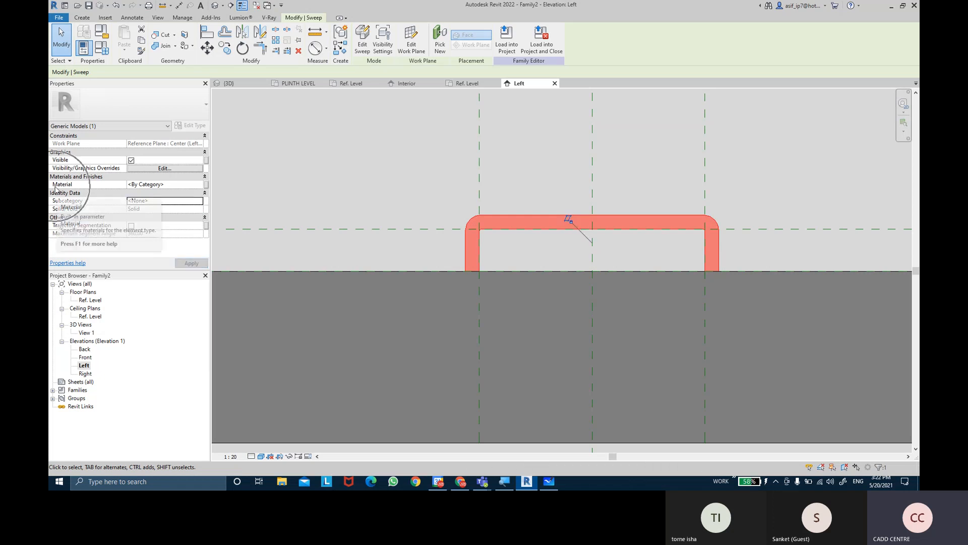
{"action": "key", "text": "ctrl"}
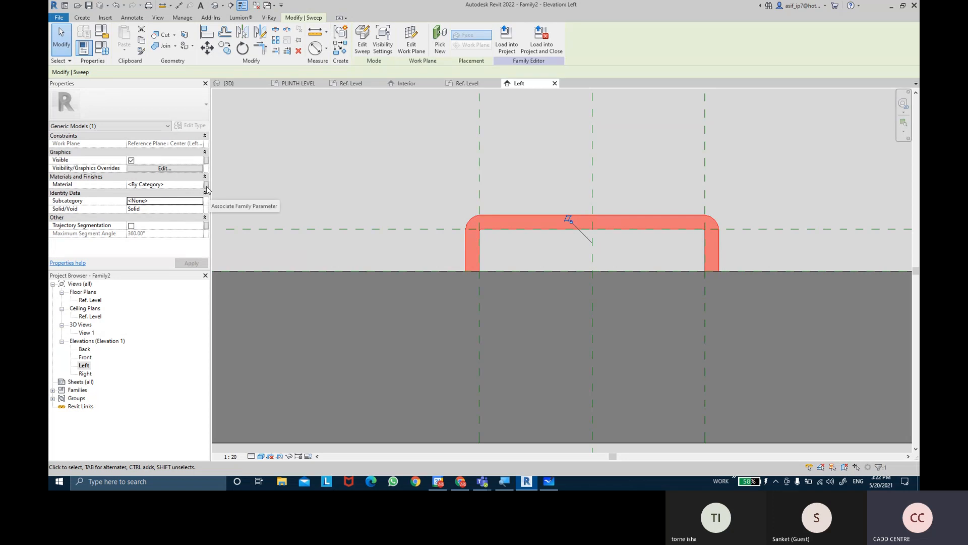
{"action": "key", "text": "ctrl"}
{"action": "left_click", "coordinate": [206, 186]}
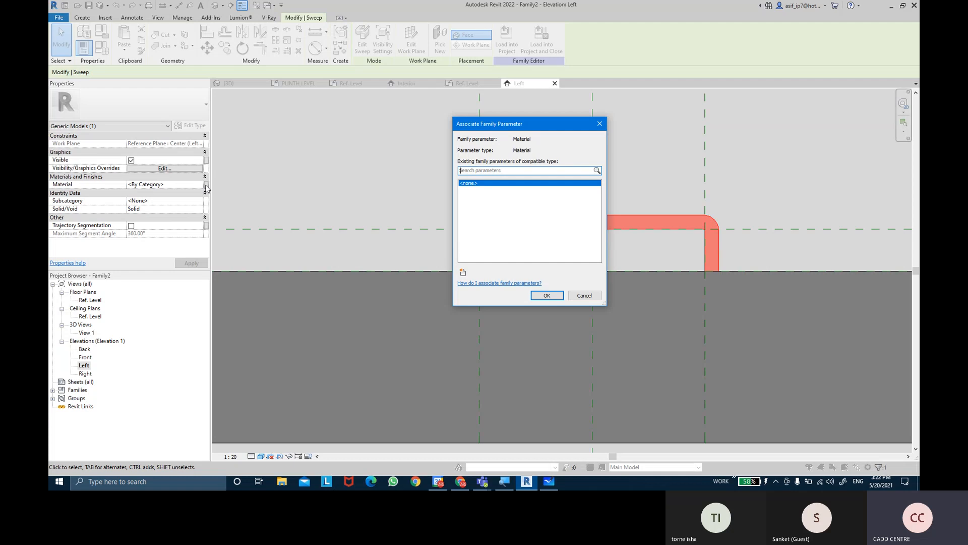
{"action": "left_click", "coordinate": [463, 272]}
{"action": "type", "text": "HANDEL"}
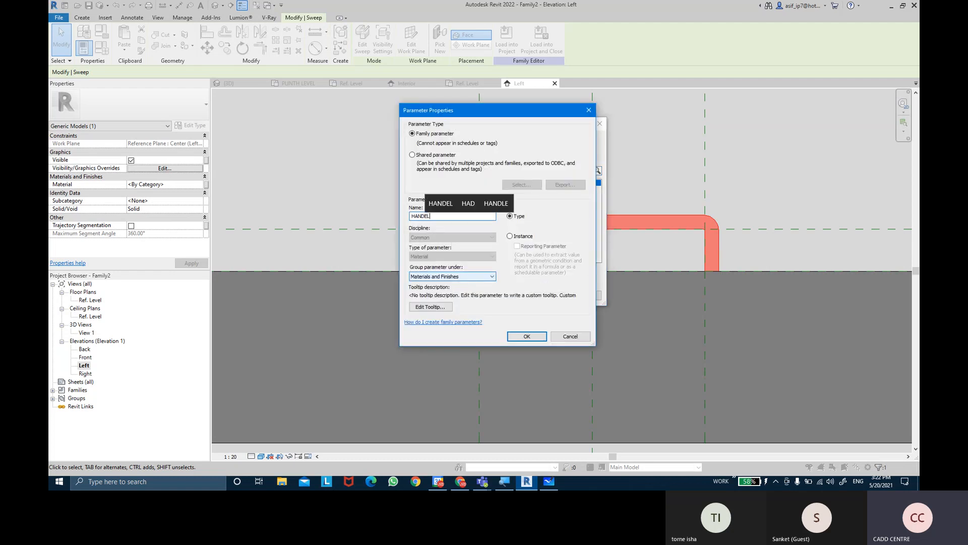
{"action": "type", "text": " MATER"}
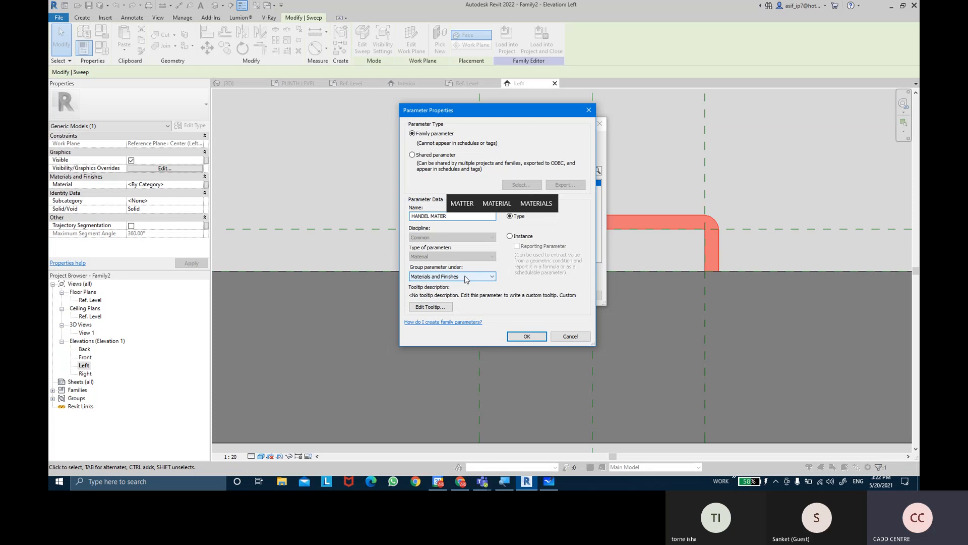
{"action": "type", "text": "IAL"}
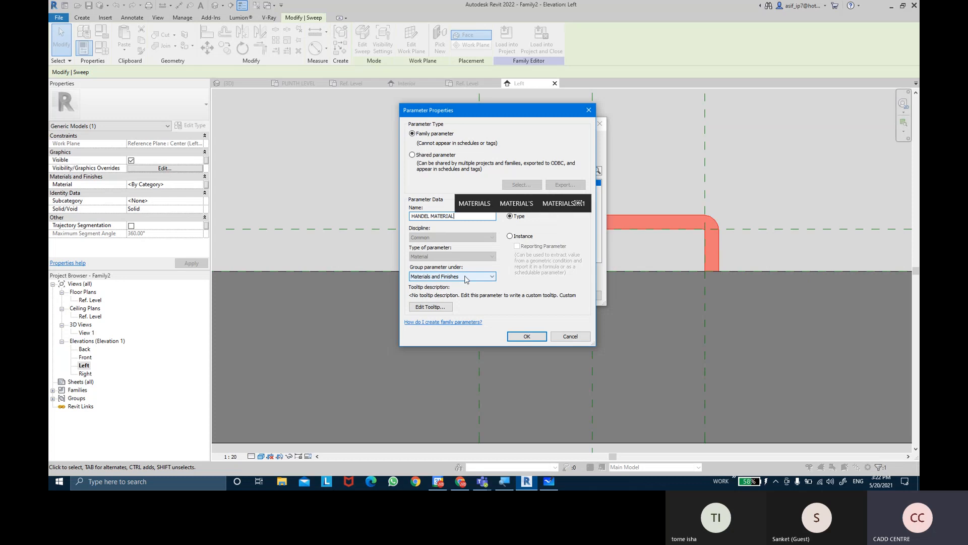
{"action": "key", "text": "Return"}
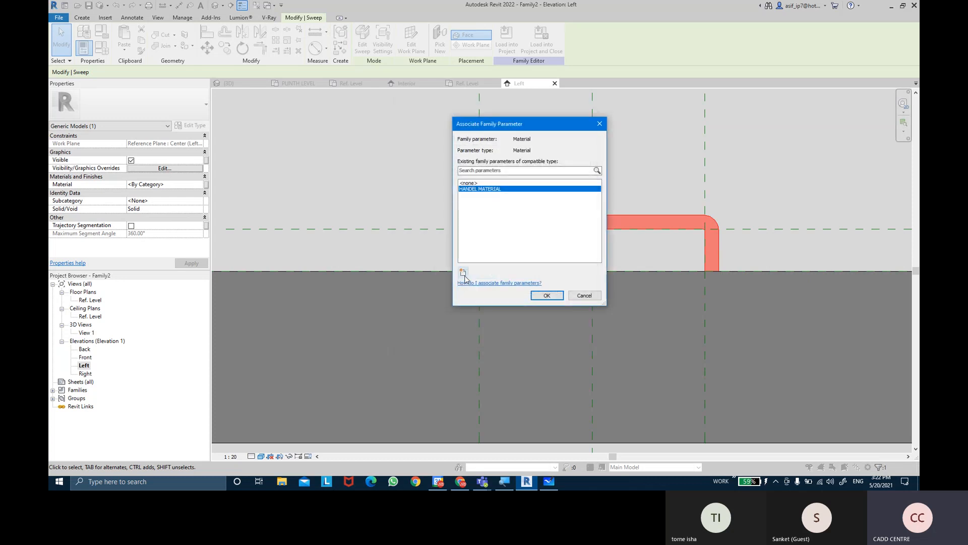
{"action": "left_click", "coordinate": [547, 295]}
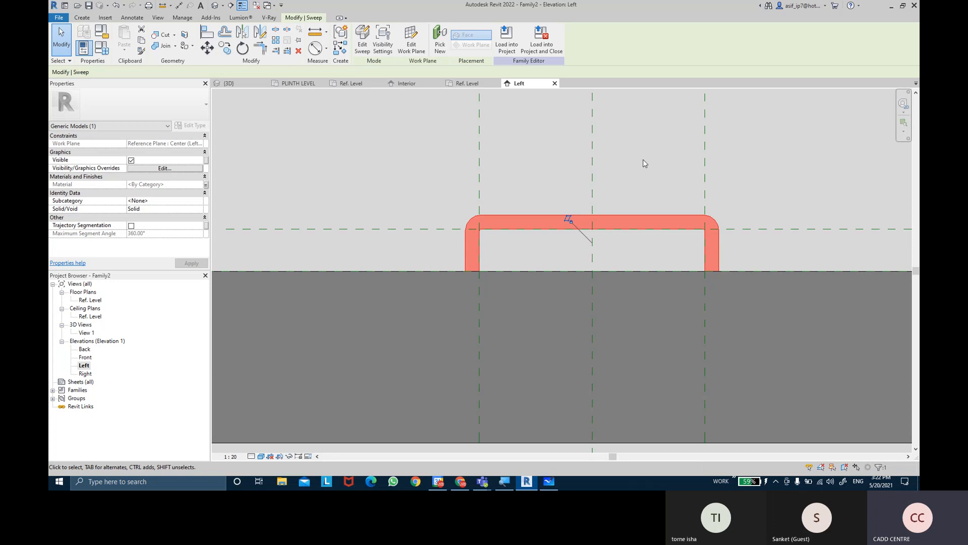
{"action": "left_click", "coordinate": [652, 201]}
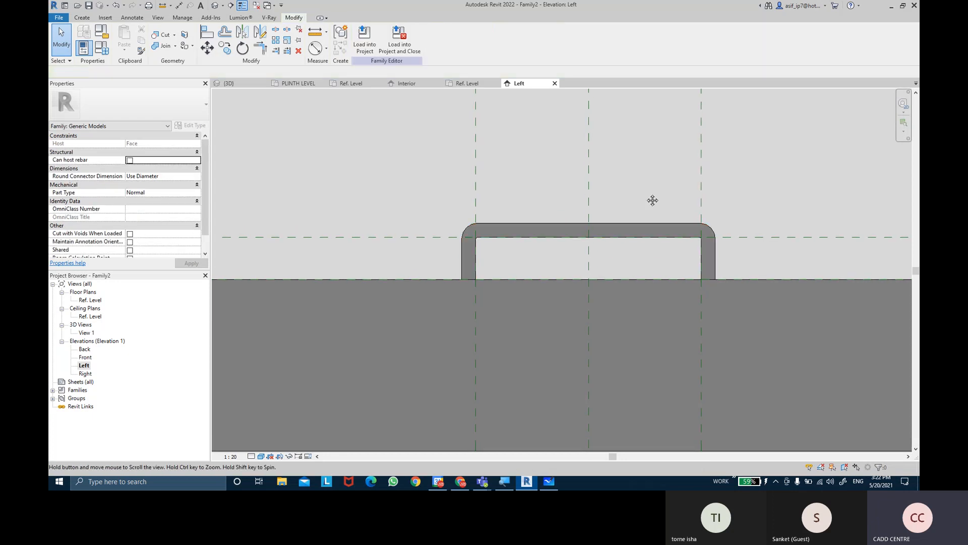
Save the handle family to the Desktop as GLASS DOOR HANDEL
{"action": "middle_click_drag", "start_coordinate": [652, 201], "coordinate": [620, 226]}
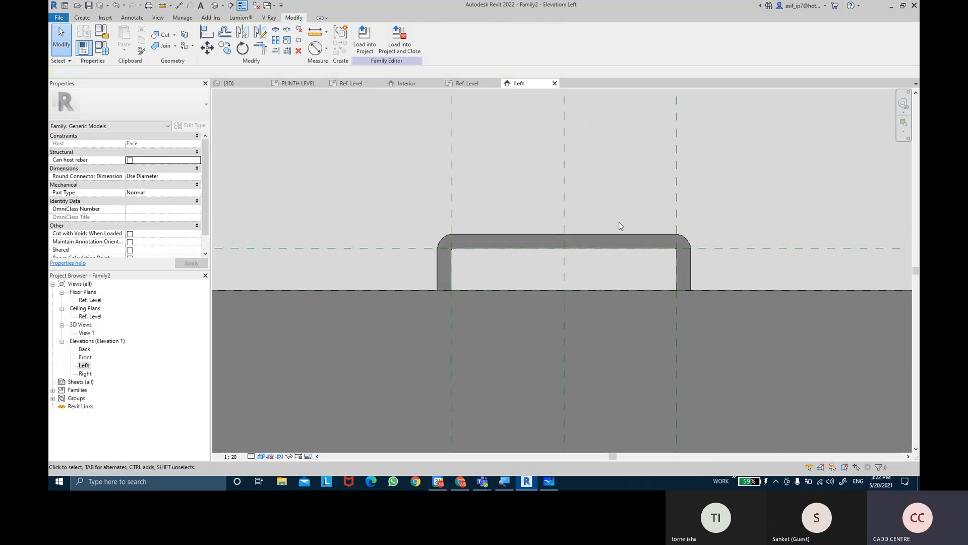
{"action": "left_click", "coordinate": [89, 7]}
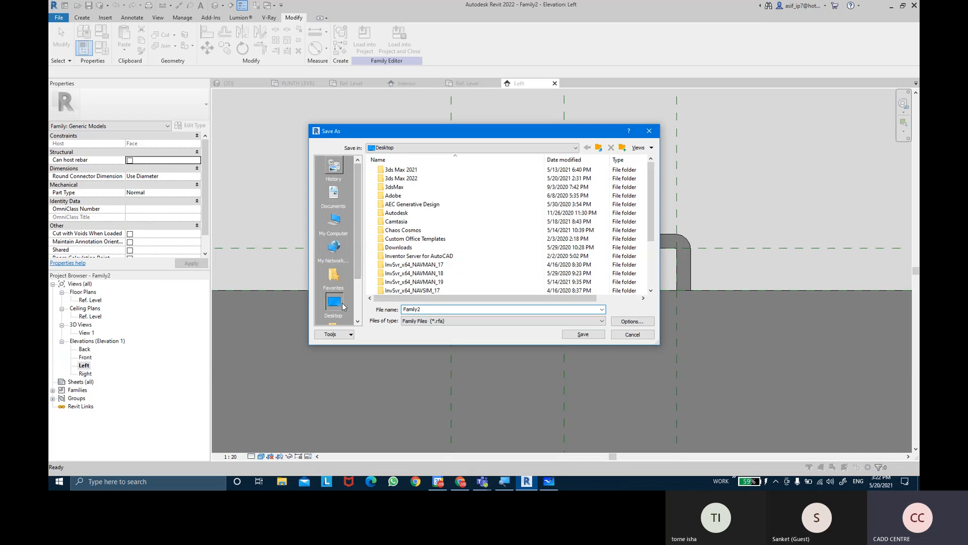
{"action": "double_click", "coordinate": [458, 309]}
{"action": "key", "text": "BackSpace"}
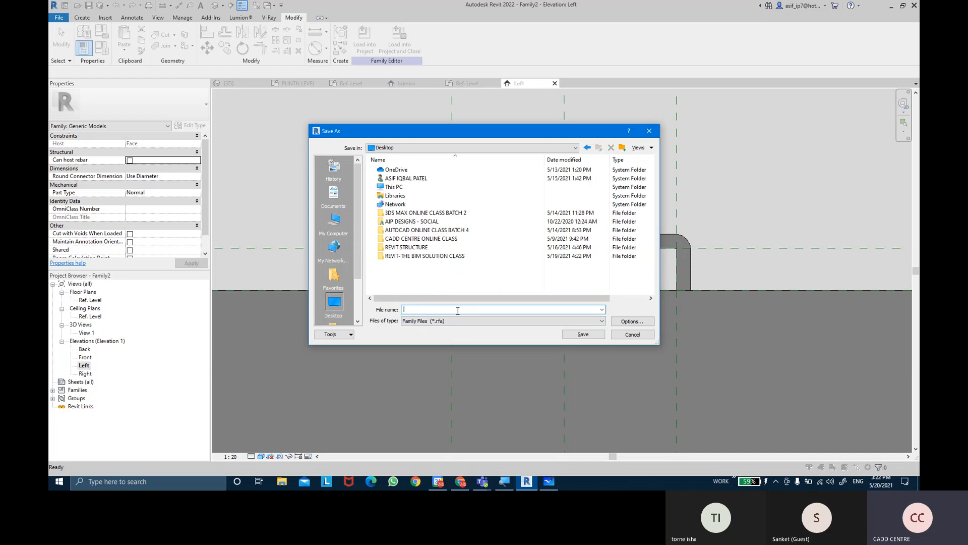
{"action": "type", "text": "GLASS DOOR HA"}
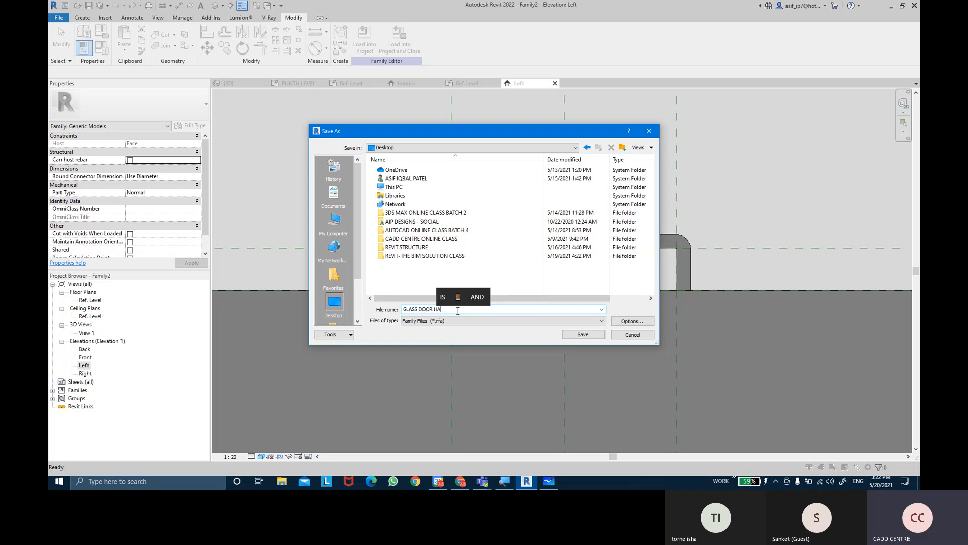
{"action": "type", "text": "NDEL"}
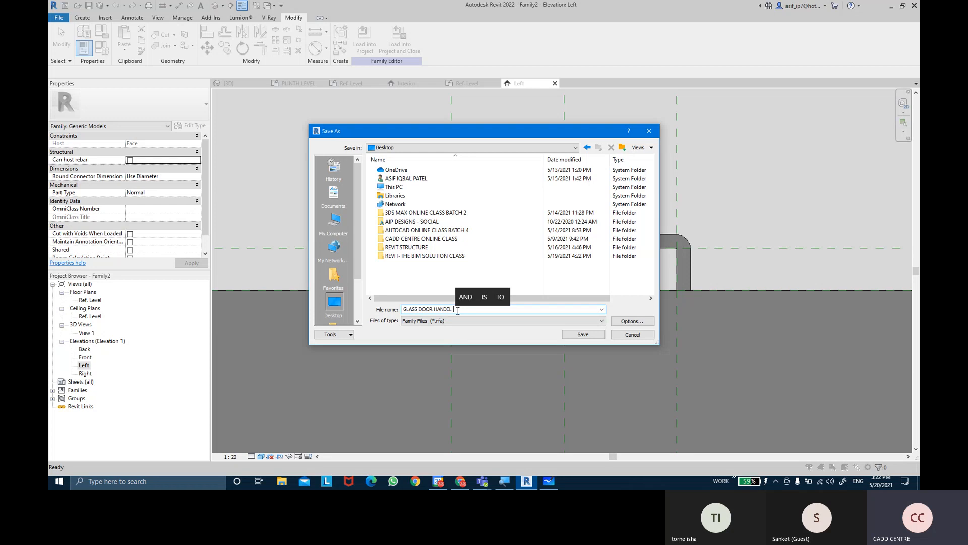
{"action": "key", "text": "Return"}
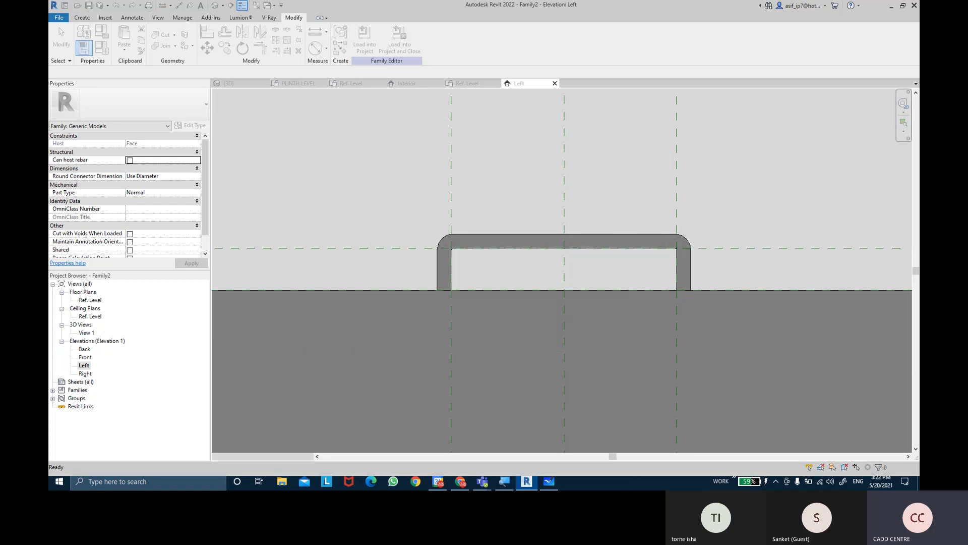
Load the handle family into Family1 only, closing the handle file, and exit component placement without placing it
{"action": "middle_click_drag", "start_coordinate": [526, 175], "coordinate": [520, 181]}
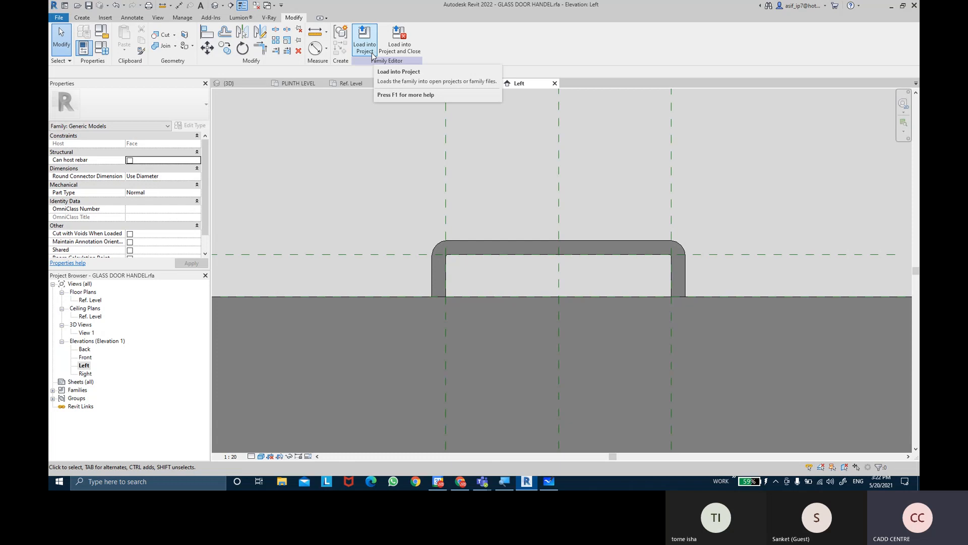
{"action": "left_click", "coordinate": [400, 40]}
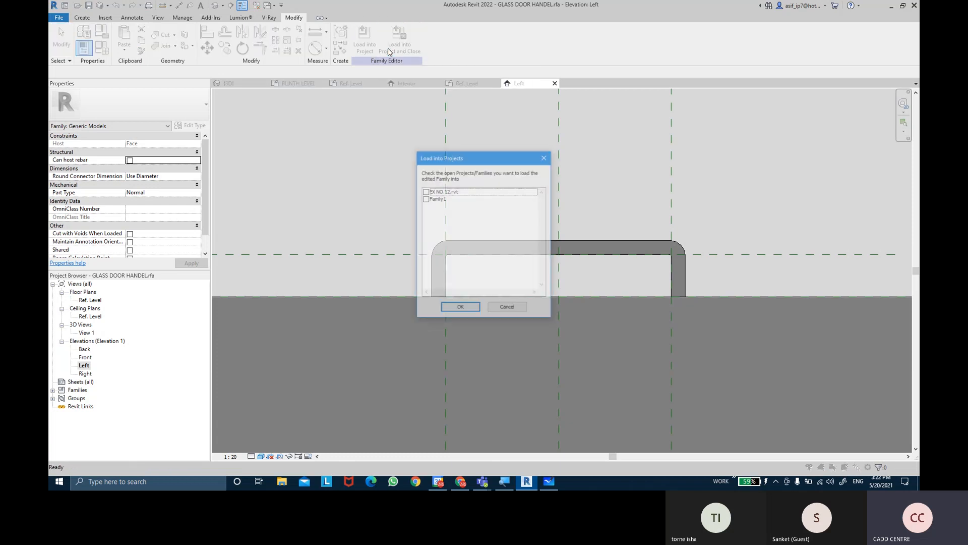
{"action": "left_click", "coordinate": [425, 199]}
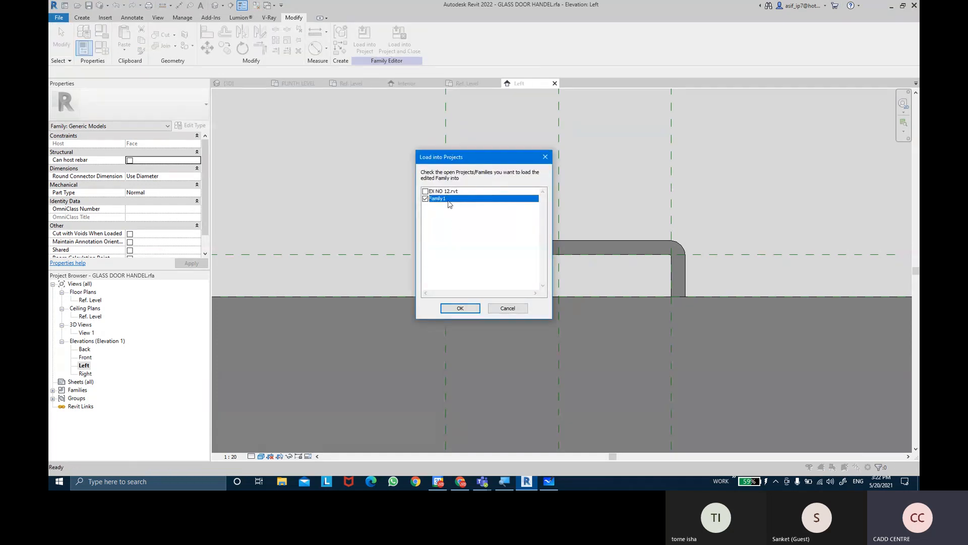
{"action": "left_click", "coordinate": [460, 307]}
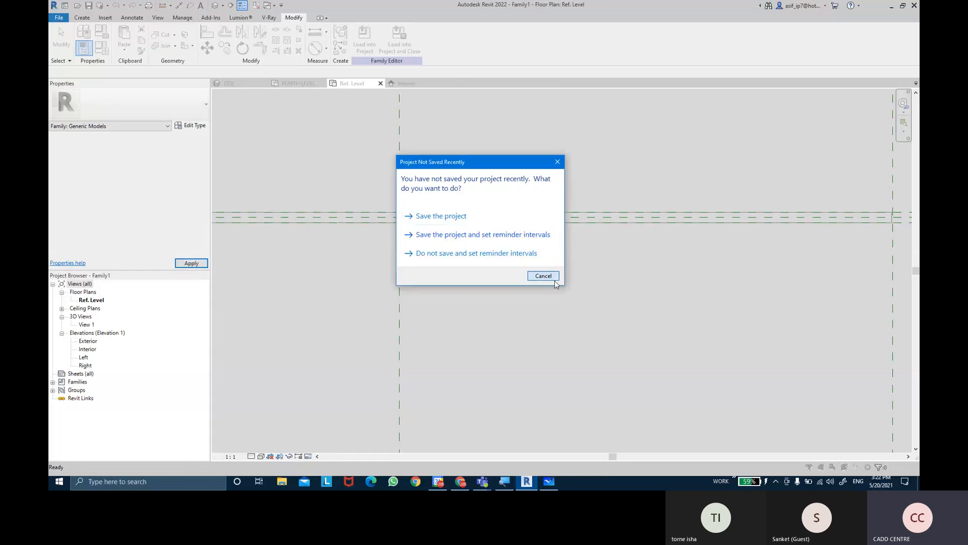
{"action": "left_click", "coordinate": [554, 282]}
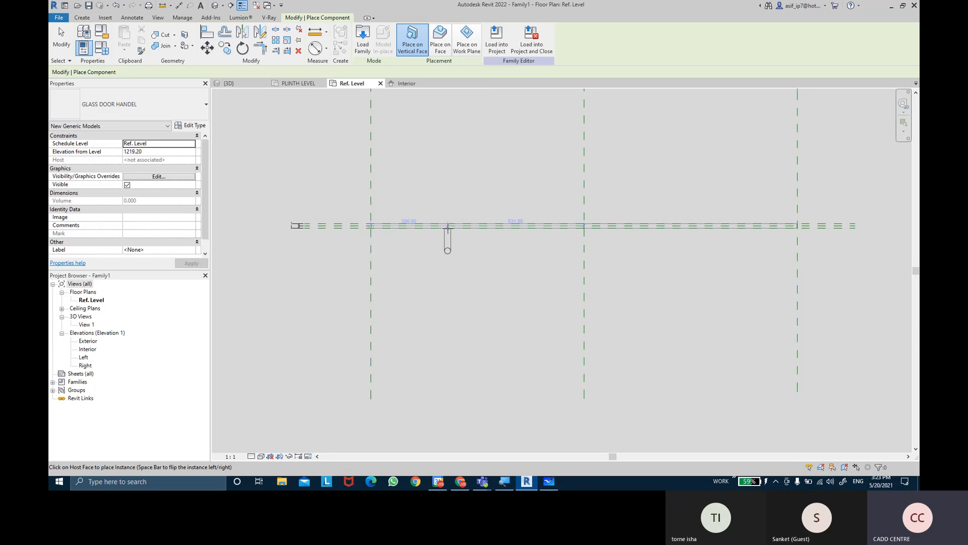
{"action": "key", "text": "Escape"}
{"action": "key", "text": "Escape"}
Review the SINGLE PANEL DOOR type's parameters in the door family's Family Types
{"action": "middle_click_drag", "start_coordinate": [466, 184], "coordinate": [509, 214]}
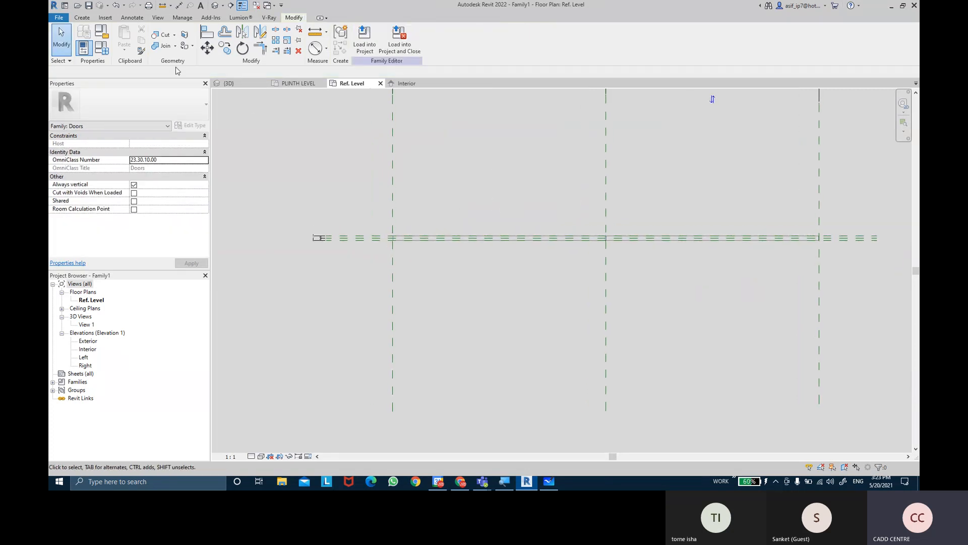
{"action": "left_click", "coordinate": [100, 50]}
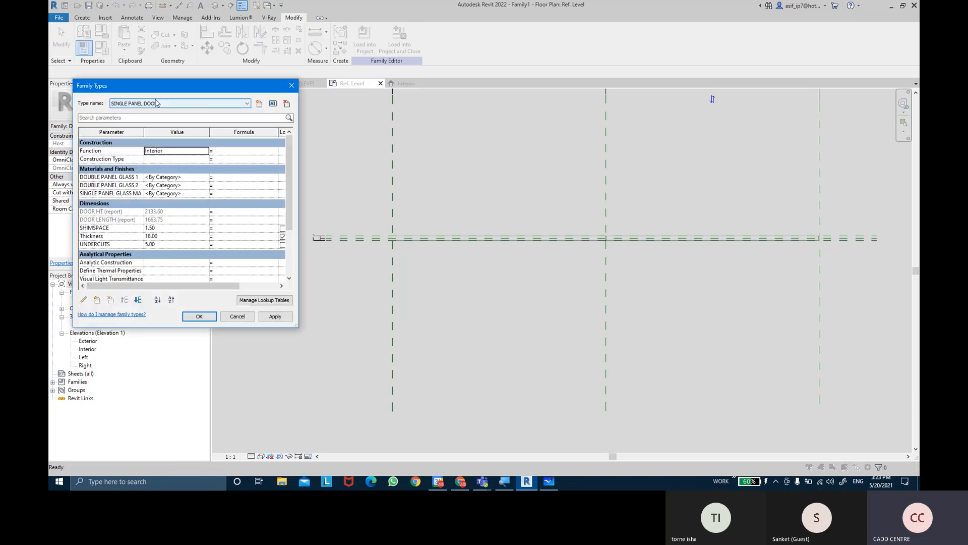
{"action": "left_click", "coordinate": [198, 316]}
Open the Interior elevation and change its visual style to show the door panels without shaded fill
{"action": "double_click", "coordinate": [87, 350]}
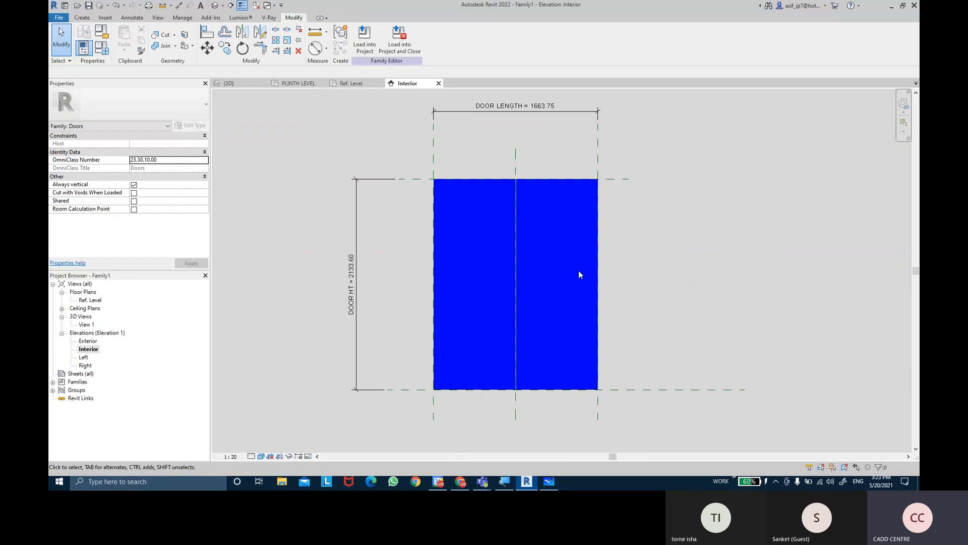
{"action": "left_click", "coordinate": [261, 456]}
{"action": "left_click", "coordinate": [283, 419]}
{"action": "scroll", "coordinate": [454, 358], "scroll_direction": "up", "scroll_amount": 2}
{"action": "middle_click_drag", "start_coordinate": [717, 228], "coordinate": [640, 254]}
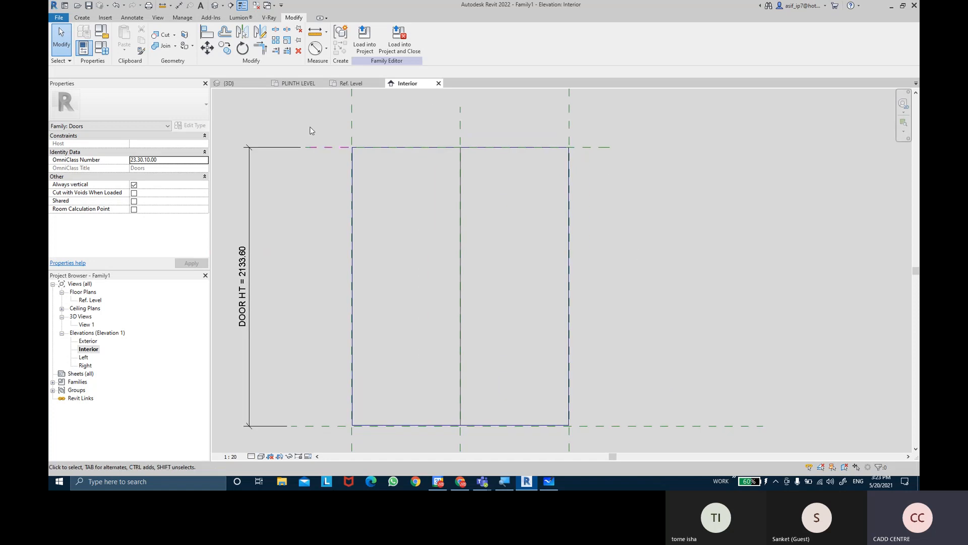
Draw a vertical reference plane through the right door panel, about 206 mm inside the door's right edge
{"action": "left_click", "coordinate": [82, 18]}
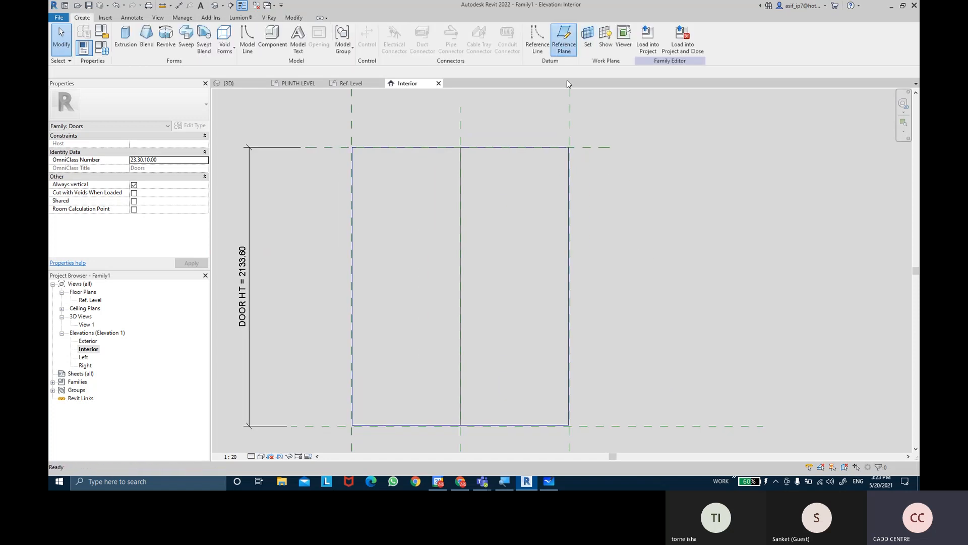
{"action": "left_click", "coordinate": [564, 40]}
{"action": "left_click", "coordinate": [542, 228]}
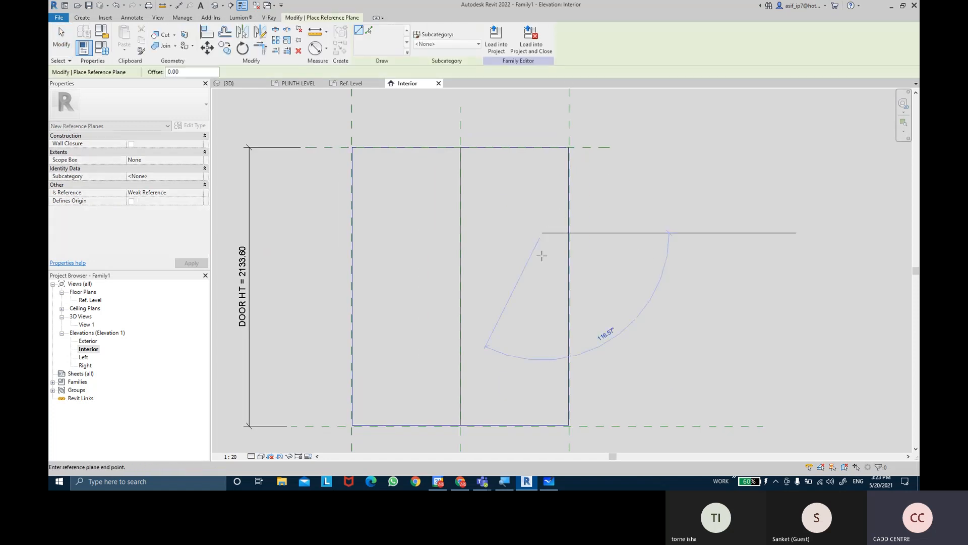
{"action": "left_click", "coordinate": [541, 332]}
{"action": "left_click", "coordinate": [511, 288]}
{"action": "left_click", "coordinate": [582, 282]}
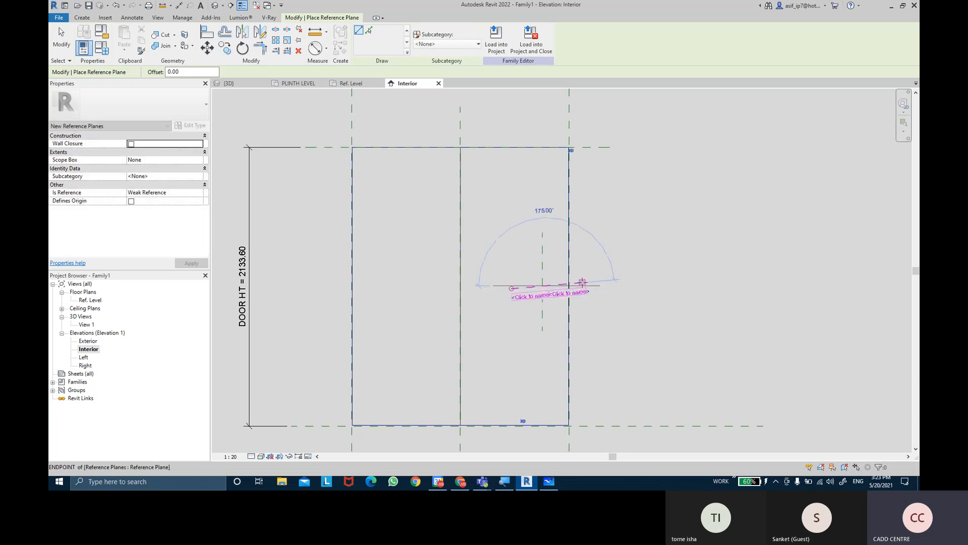
{"action": "key", "text": "Escape"}
{"action": "key", "text": "ctrl+z"}
Draw a horizontal reference plane crossing the new vertical plane, about 1047 mm above the door's bottom reference plane
{"action": "left_click", "coordinate": [525, 289]}
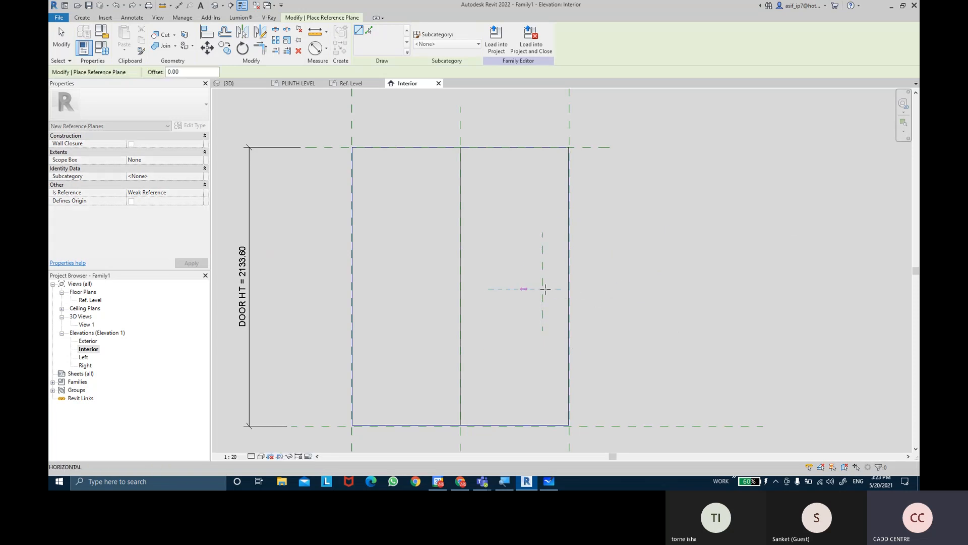
{"action": "left_click", "coordinate": [583, 289]}
{"action": "key", "text": "Escape"}
Add an aligned dimension between the door's right edge reference plane and the new vertical reference plane
{"action": "scroll", "coordinate": [616, 293], "scroll_direction": "up", "scroll_amount": 2}
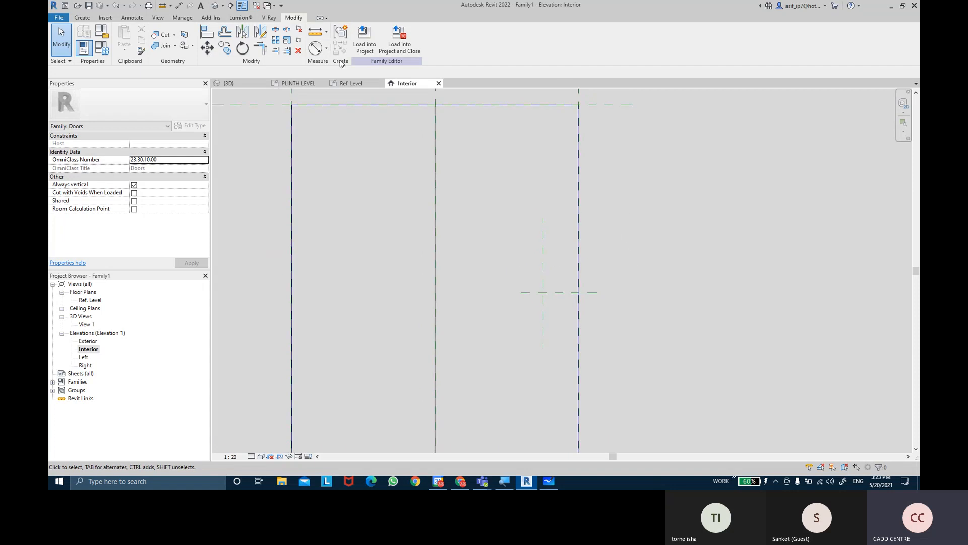
{"action": "left_click", "coordinate": [326, 49]}
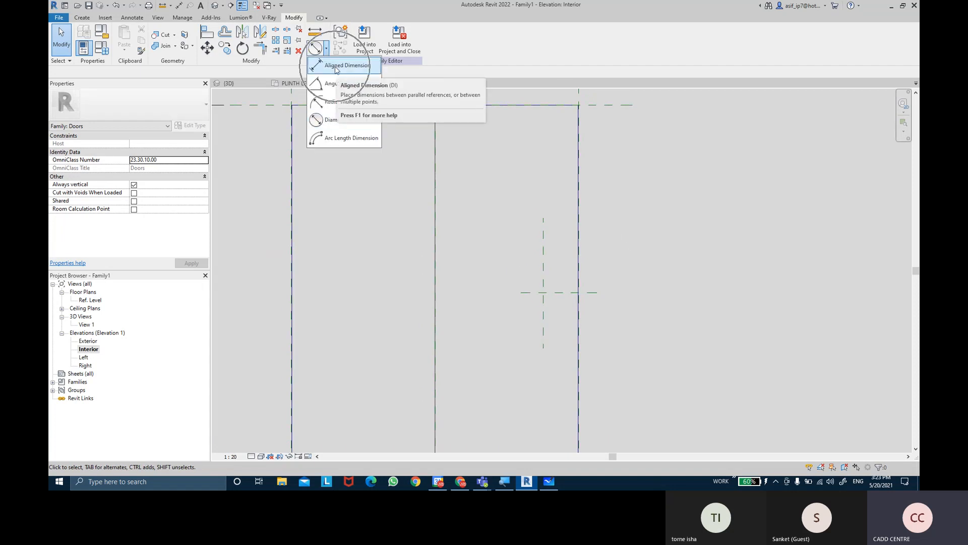
{"action": "left_click", "coordinate": [335, 67]}
{"action": "scroll", "coordinate": [696, 166], "scroll_direction": "up", "scroll_amount": 4}
{"action": "scroll", "coordinate": [548, 196], "scroll_direction": "up", "scroll_amount": 3}
{"action": "left_click", "coordinate": [529, 258]}
{"action": "scroll", "coordinate": [439, 271], "scroll_direction": "down", "scroll_amount": 3}
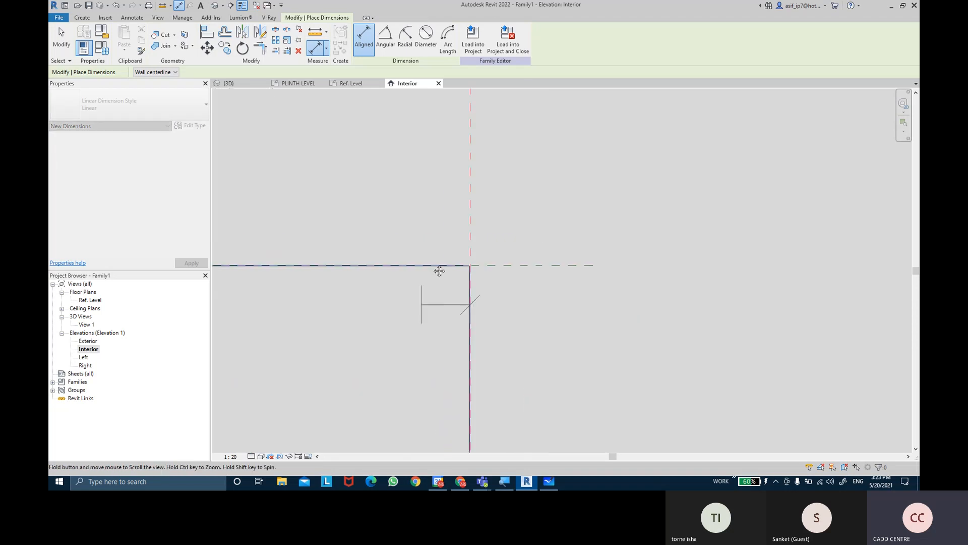
{"action": "left_click", "coordinate": [416, 392]}
{"action": "left_click", "coordinate": [417, 340]}
Add an aligned dimension from the door's bottom reference plane up to the new horizontal reference plane
{"action": "middle_click_drag", "start_coordinate": [348, 344], "coordinate": [375, 50]}
{"action": "scroll", "coordinate": [391, 208], "scroll_direction": "down", "scroll_amount": 1}
{"action": "middle_click_drag", "start_coordinate": [392, 209], "coordinate": [388, 126]}
{"action": "scroll", "coordinate": [492, 325], "scroll_direction": "up", "scroll_amount": 1}
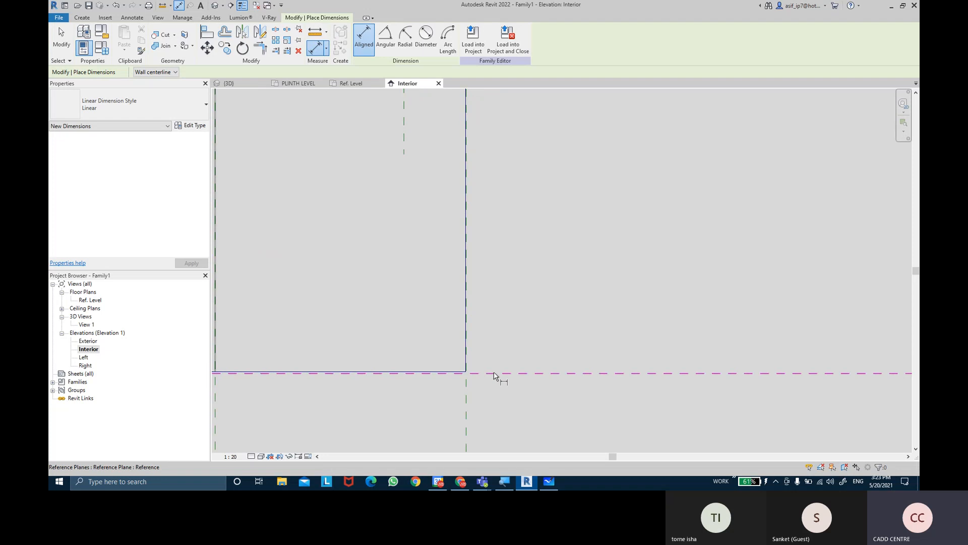
{"action": "left_click", "coordinate": [496, 372]}
{"action": "middle_click_drag", "start_coordinate": [498, 183], "coordinate": [509, 295]}
{"action": "left_click", "coordinate": [505, 170]}
{"action": "scroll", "coordinate": [556, 201], "scroll_direction": "down", "scroll_amount": 2}
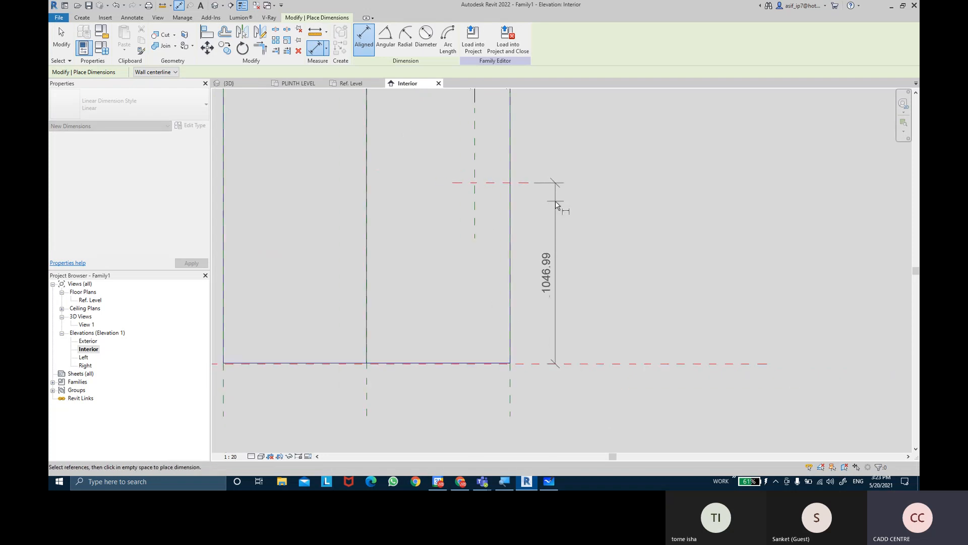
{"action": "left_click", "coordinate": [572, 227]}
{"action": "key", "text": "Escape"}
Label the horizontal dimension at the door's right edge with a new type parameter named HANDEL OFFSET
{"action": "middle_click_drag", "start_coordinate": [627, 165], "coordinate": [639, 240]}
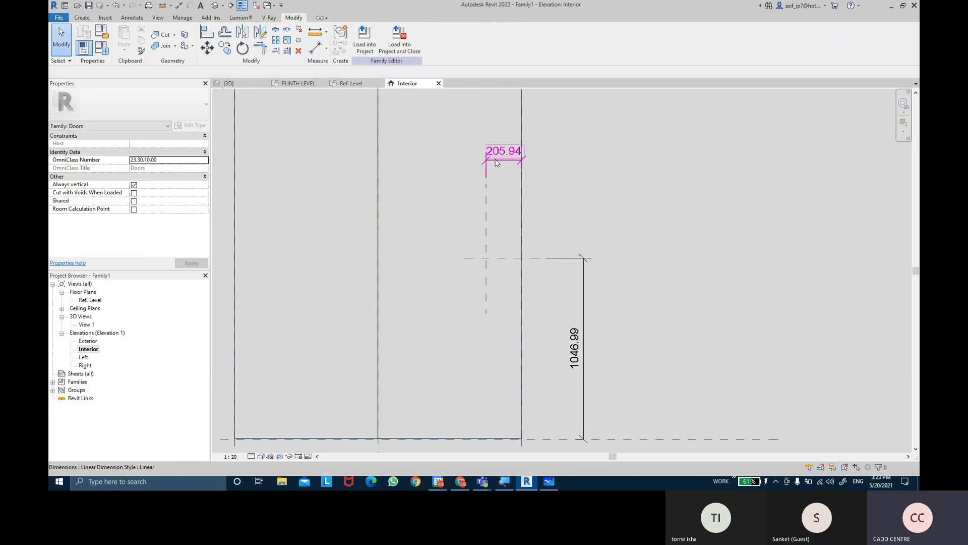
{"action": "left_click", "coordinate": [504, 160]}
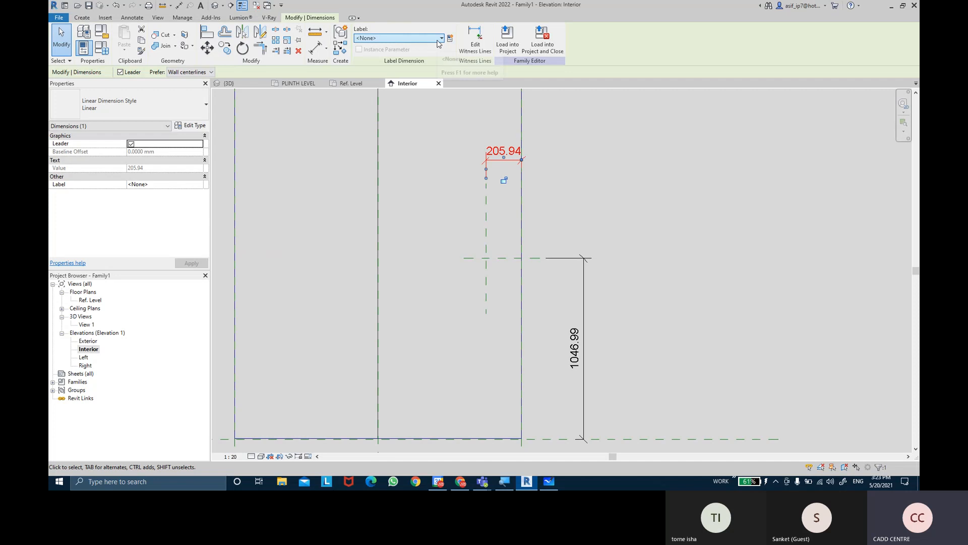
{"action": "left_click", "coordinate": [453, 41]}
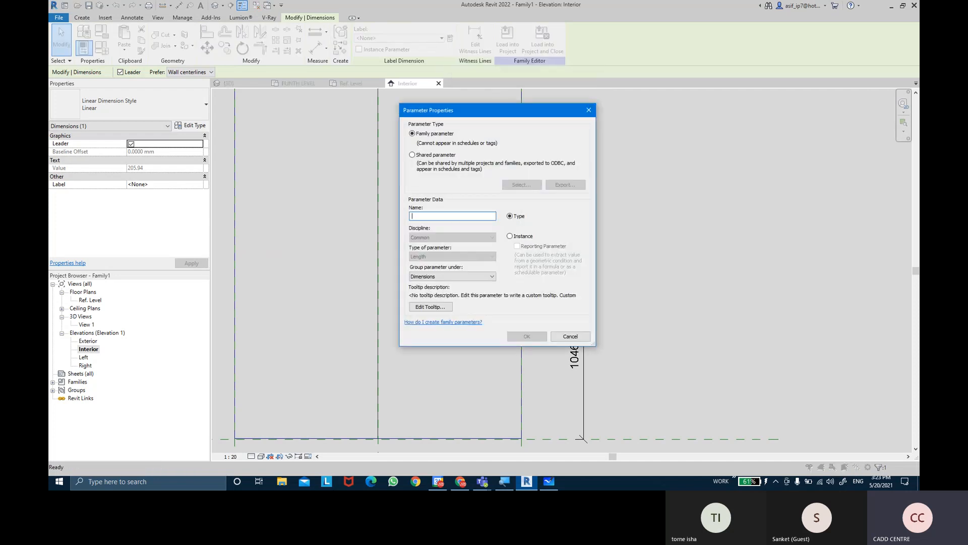
{"action": "type", "text": "HANDEL OFFSET"}
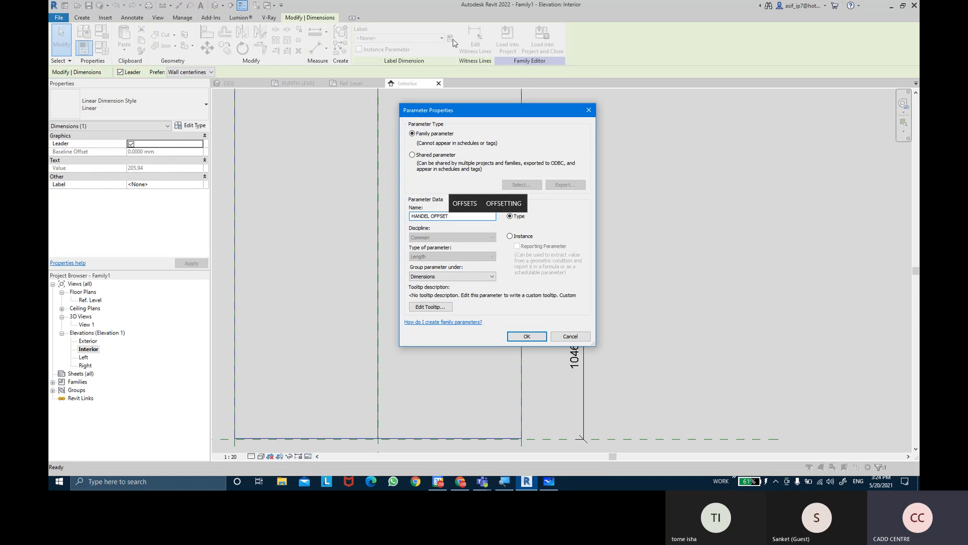
{"action": "key", "text": "Return"}
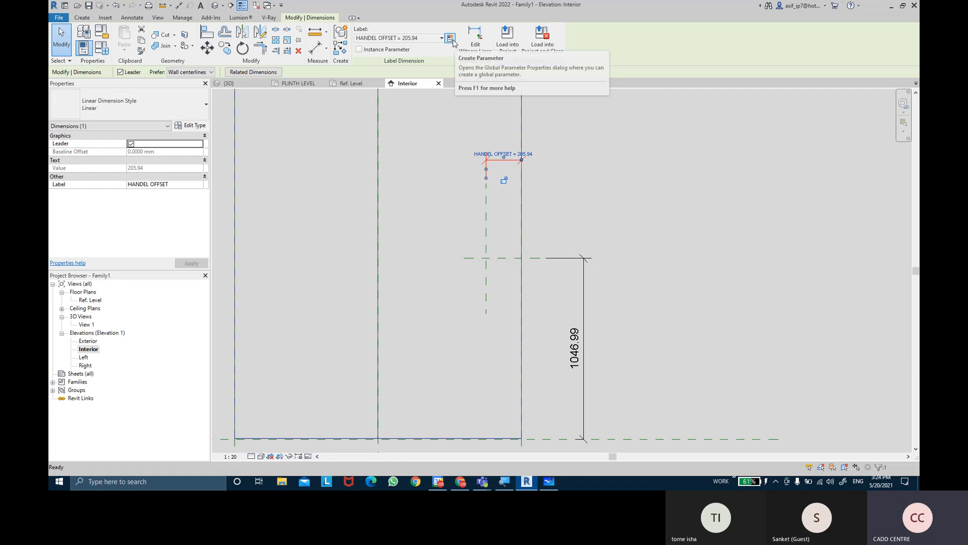
{"action": "key", "text": "Escape"}
Label the vertical dimension of the horizontal reference plane with a new type parameter named HANDEL SILL HT
{"action": "left_click", "coordinate": [582, 282]}
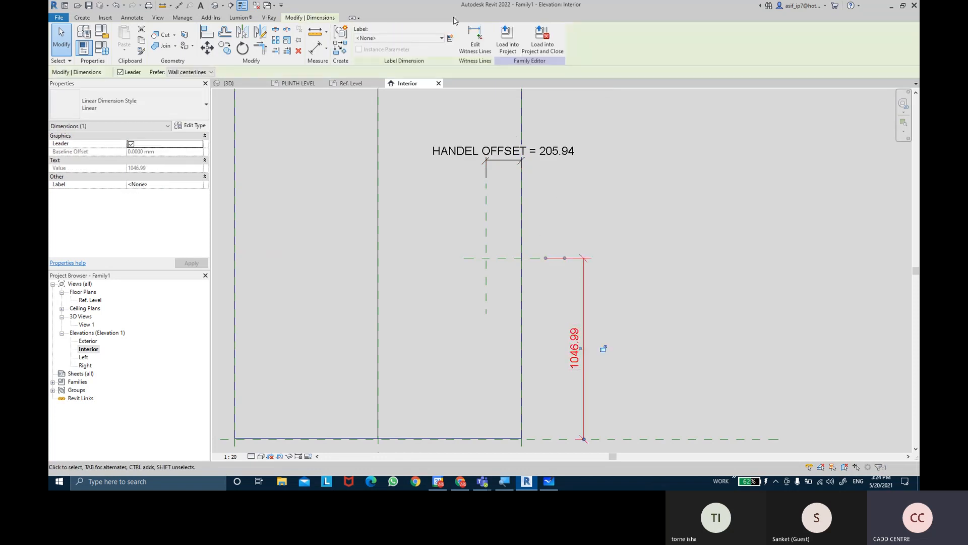
{"action": "left_click", "coordinate": [450, 39]}
{"action": "type", "text": "HANDEL SI"}
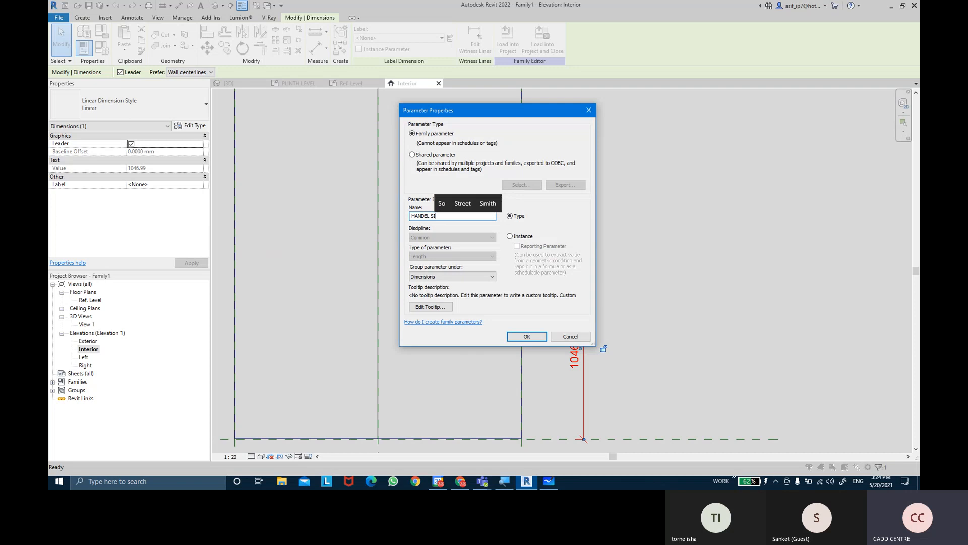
{"action": "type", "text": "LL HT"}
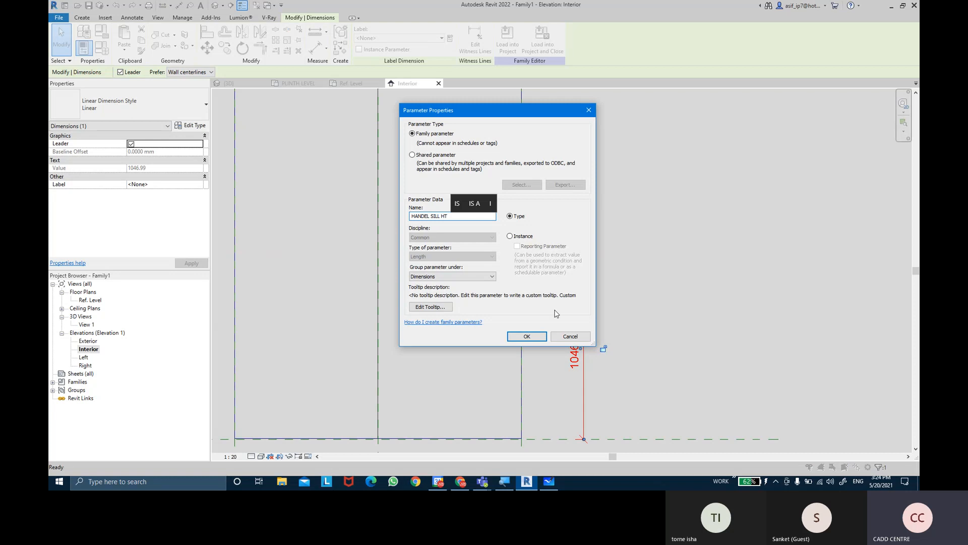
{"action": "left_click", "coordinate": [529, 337]}
{"action": "left_click", "coordinate": [610, 289]}
Set HANDEL OFFSET to 150 mm for the SINGLE PANEL DOOR type and apply it
{"action": "middle_click_drag", "start_coordinate": [624, 242], "coordinate": [642, 273]}
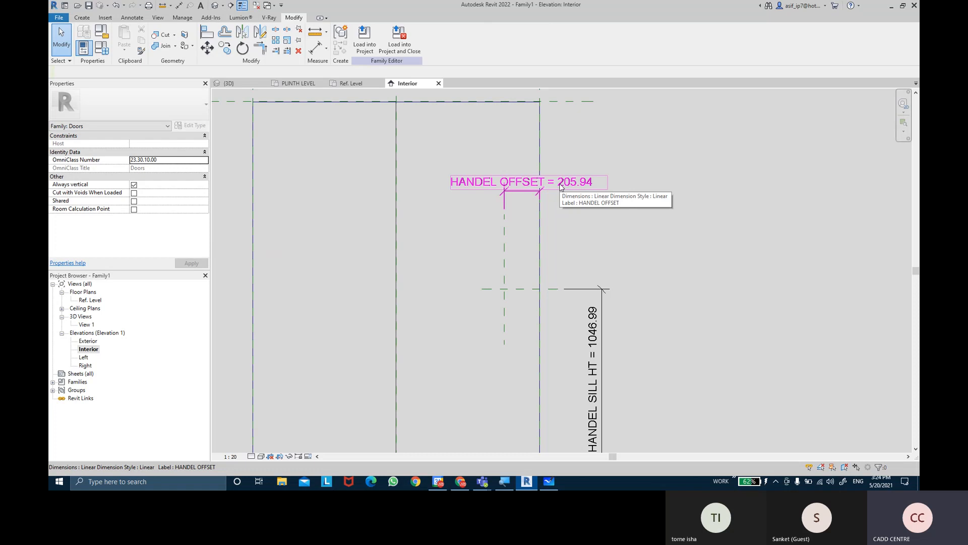
{"action": "scroll", "coordinate": [561, 187], "scroll_direction": "down", "scroll_amount": 2}
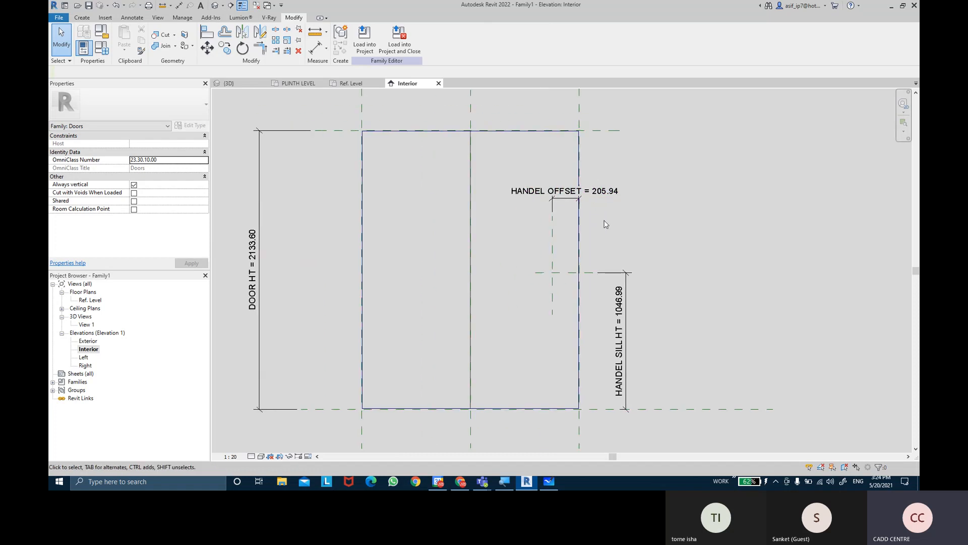
{"action": "left_click", "coordinate": [101, 48]}
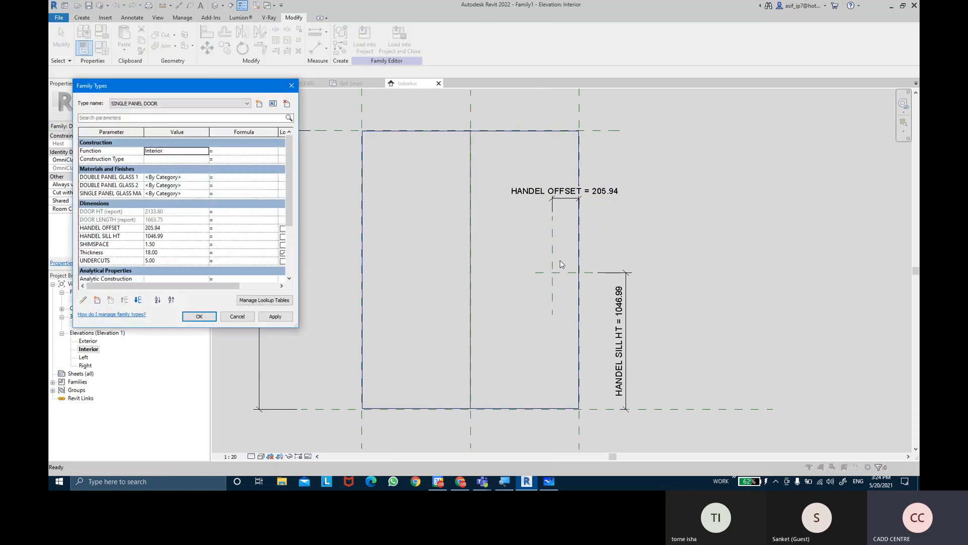
{"action": "left_click", "coordinate": [175, 227]}
{"action": "type", "text": "150"}
{"action": "key", "text": "Tab"}
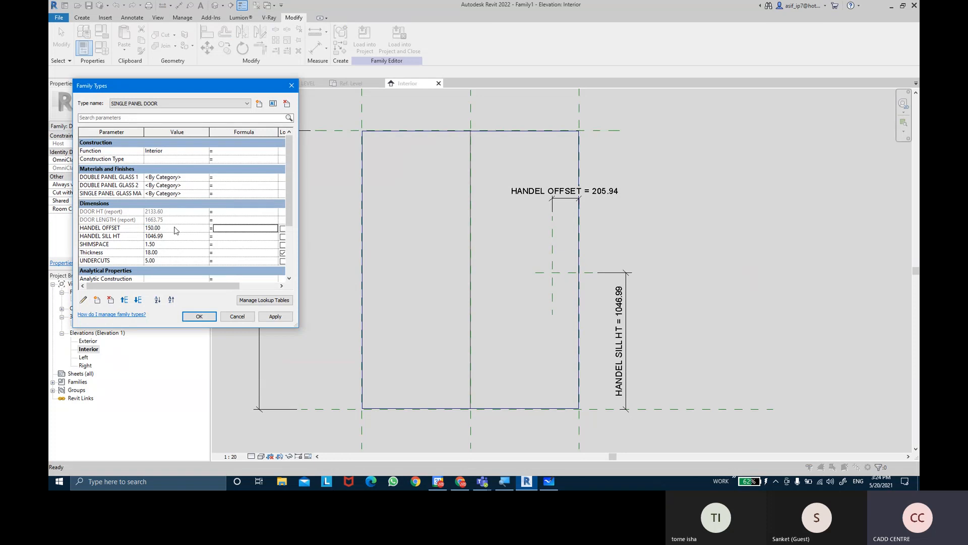
{"action": "left_click", "coordinate": [285, 319]}
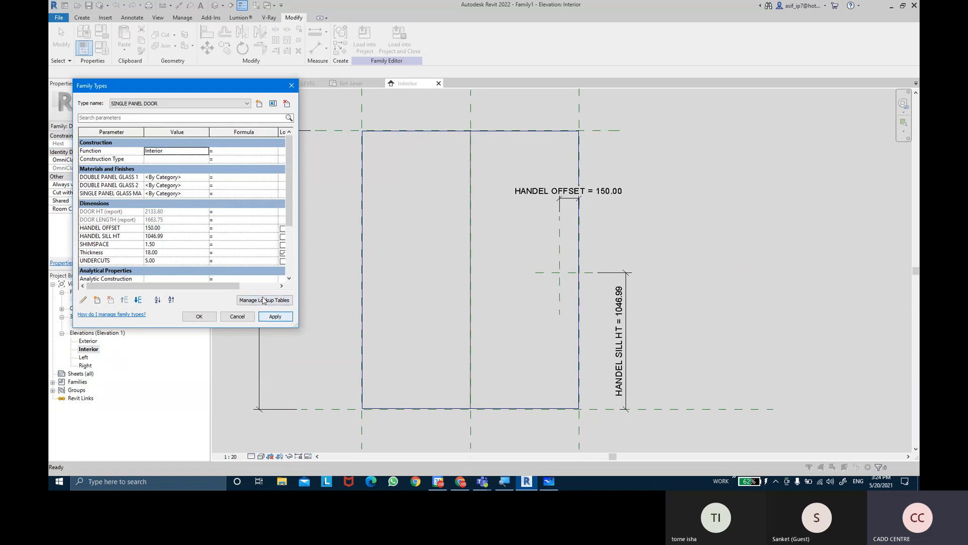
Set HANDEL SILL HT to 1000 mm for the SINGLE PANEL DOOR type and accept the family type changes
{"action": "left_click", "coordinate": [188, 236]}
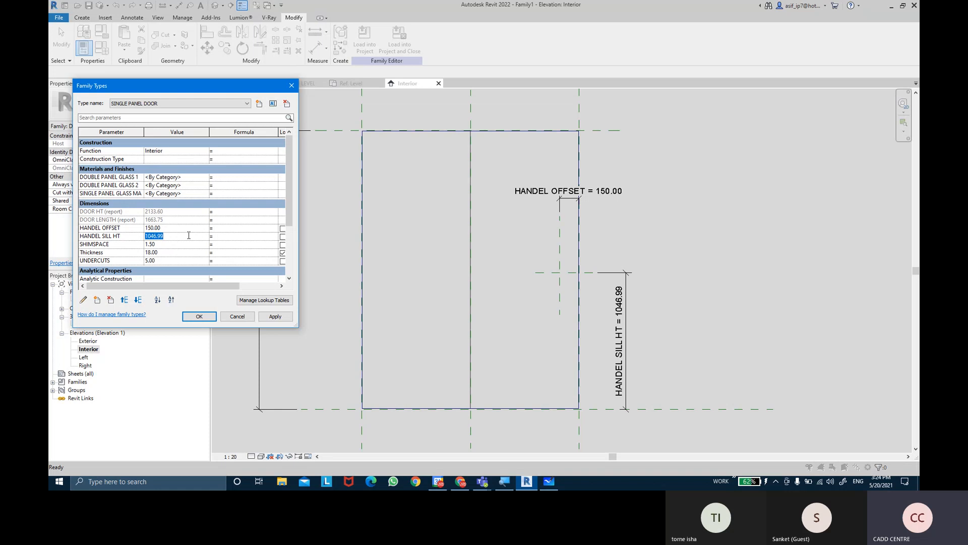
{"action": "type", "text": "90"}
{"action": "type", "text": "0"}
{"action": "key", "text": "Tab"}
{"action": "left_click", "coordinate": [275, 316]}
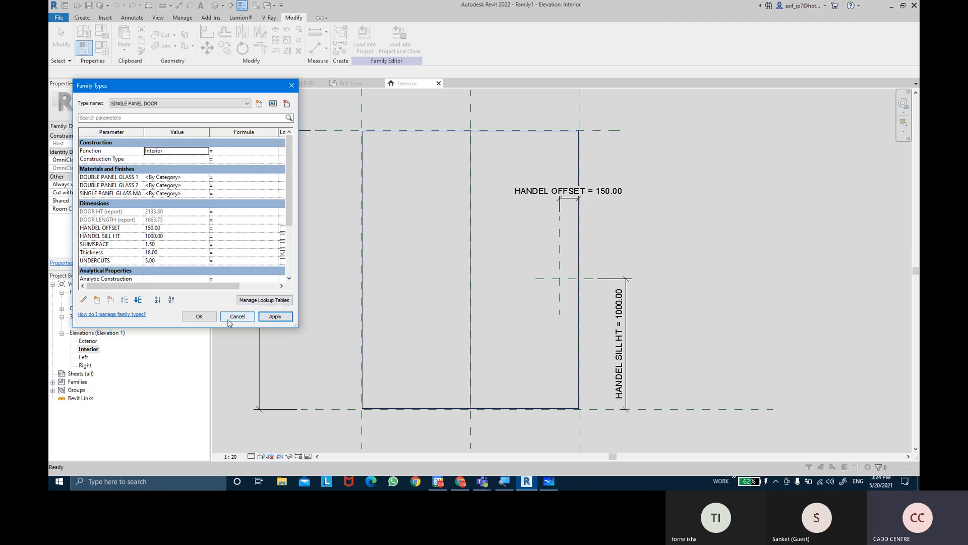
{"action": "left_click", "coordinate": [200, 317]}
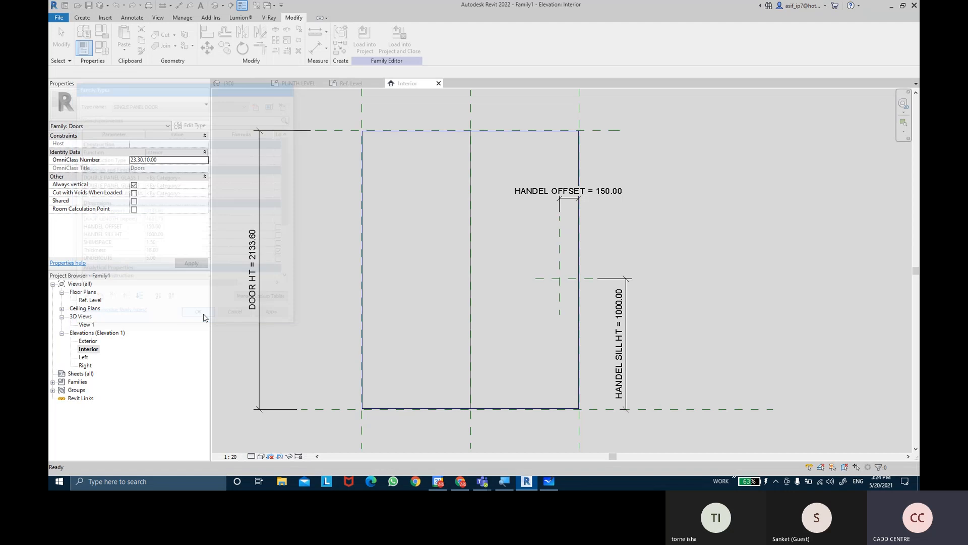
Place one GLASS DOOR HANDEL component on the door panel's face, about 610 mm from the right edge
{"action": "middle_click_drag", "start_coordinate": [735, 281], "coordinate": [734, 267]}
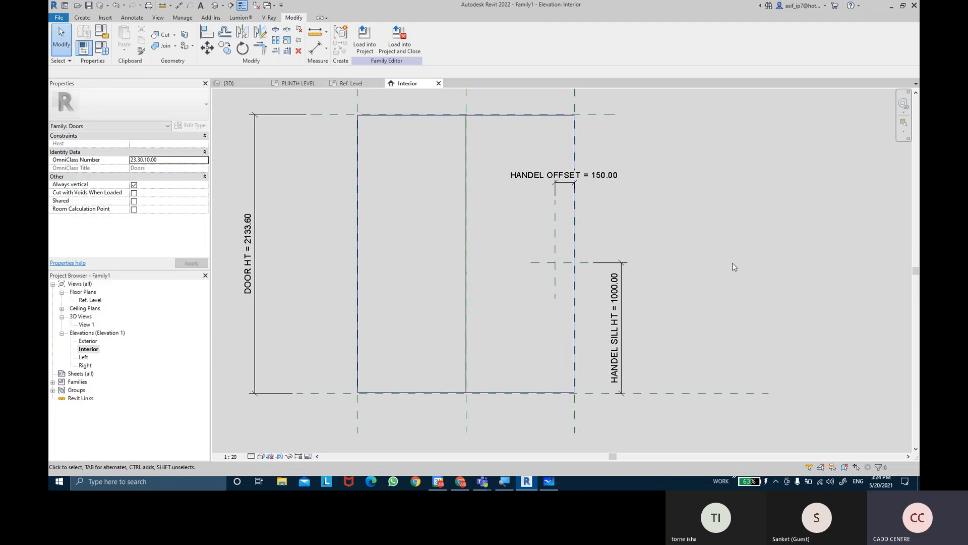
{"action": "mouse_move", "coordinate": [733, 264]}
{"action": "middle_mouse_down"}
{"action": "mouse_move", "coordinate": [732, 311]}
{"action": "mouse_move", "coordinate": [731, 283]}
{"action": "middle_mouse_up"}
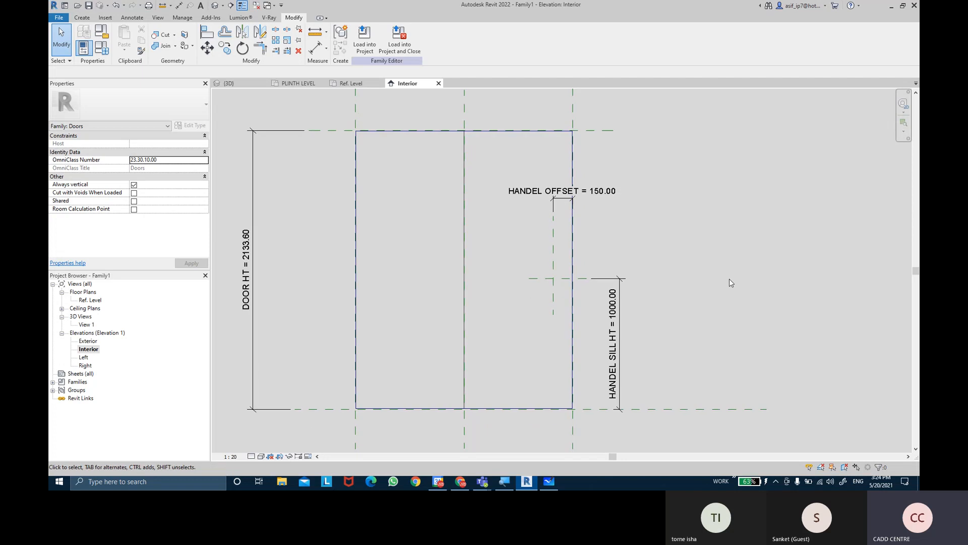
{"action": "middle_click_drag", "start_coordinate": [737, 283], "coordinate": [723, 305]}
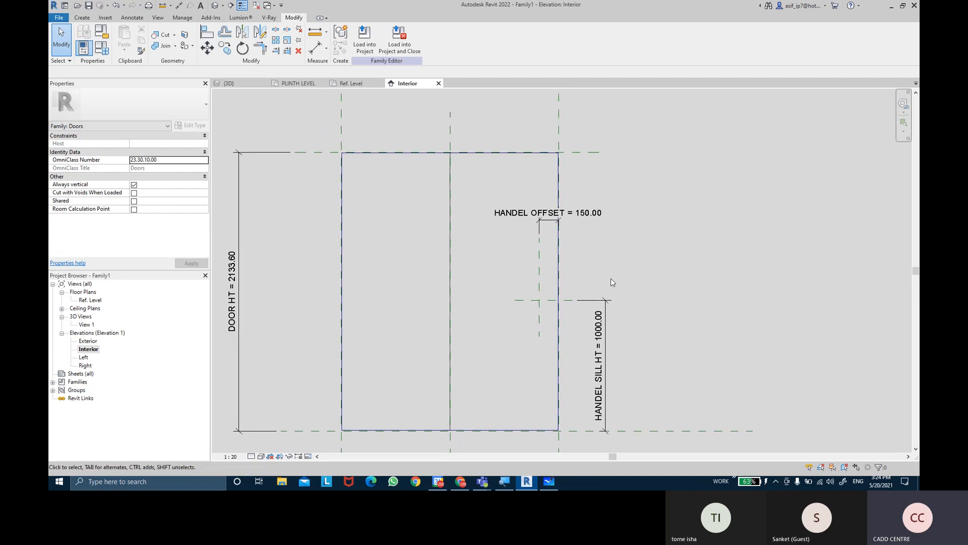
{"action": "left_click", "coordinate": [83, 18]}
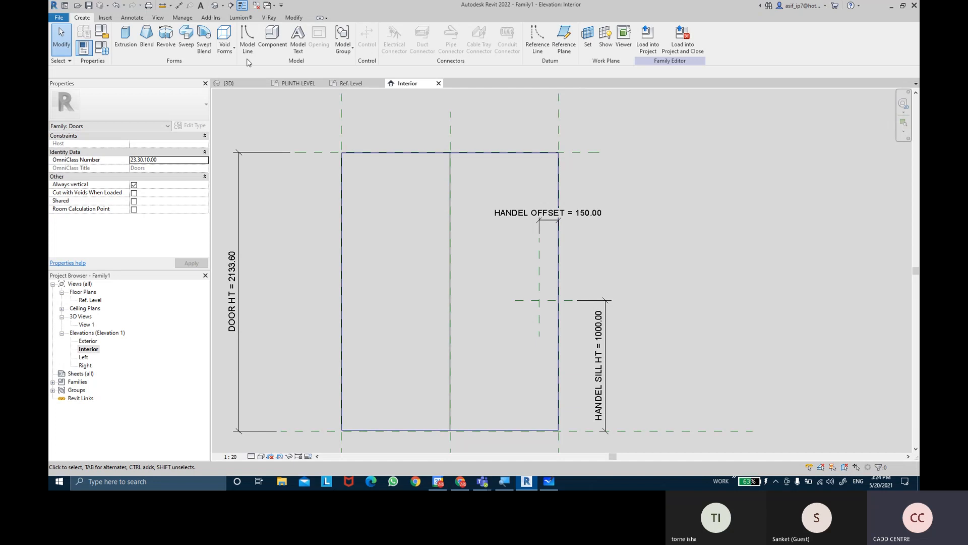
{"action": "left_click", "coordinate": [273, 38]}
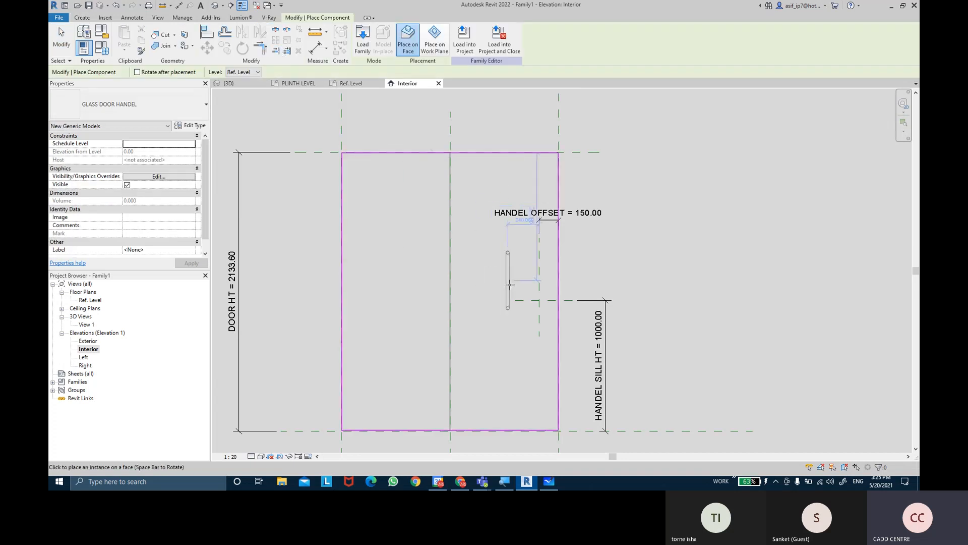
{"action": "left_click", "coordinate": [479, 293]}
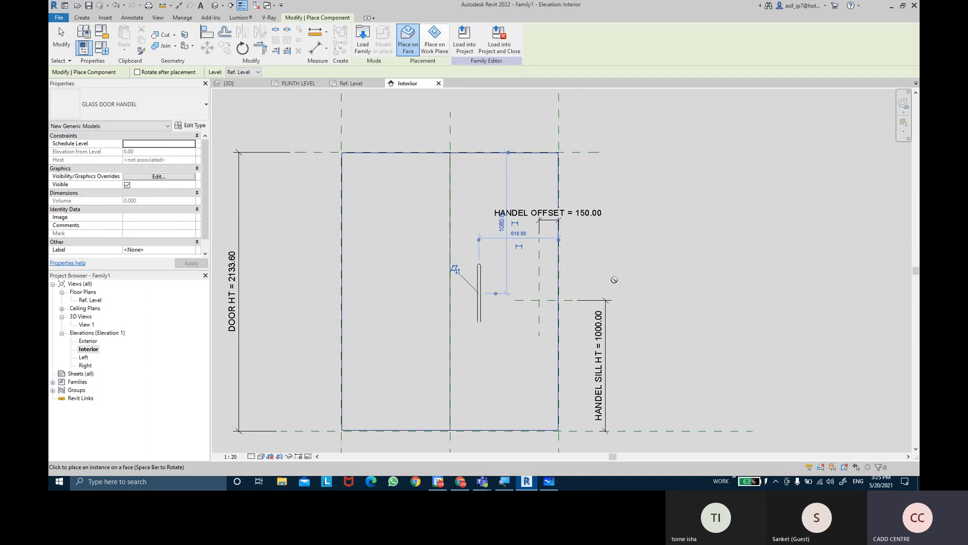
{"action": "key", "text": "Escape"}
{"action": "key", "text": "Escape"}
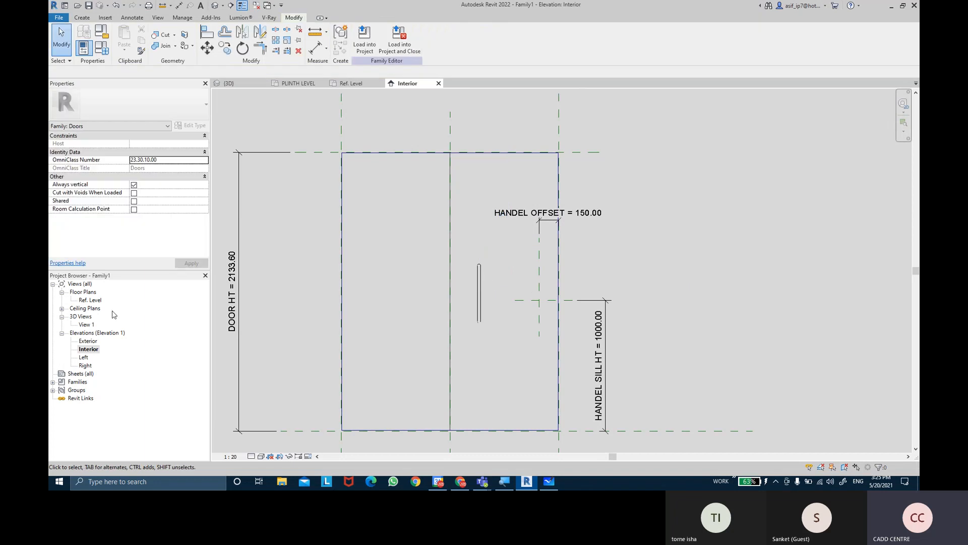
Examine the placed handle's properties and its position relative to the reference planes in the Interior elevation
{"action": "left_click", "coordinate": [89, 350]}
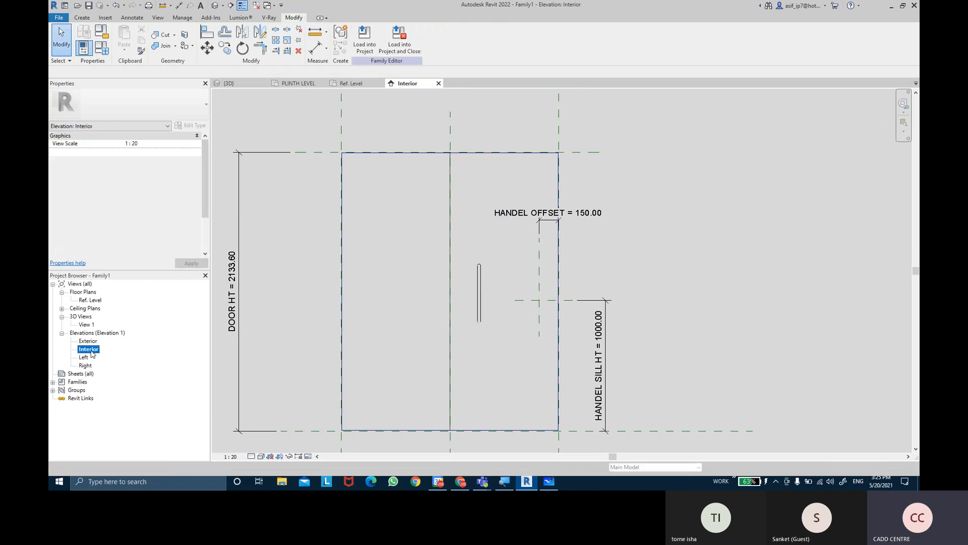
{"action": "left_click", "coordinate": [480, 288]}
{"action": "scroll", "coordinate": [489, 273], "scroll_direction": "up", "scroll_amount": 2}
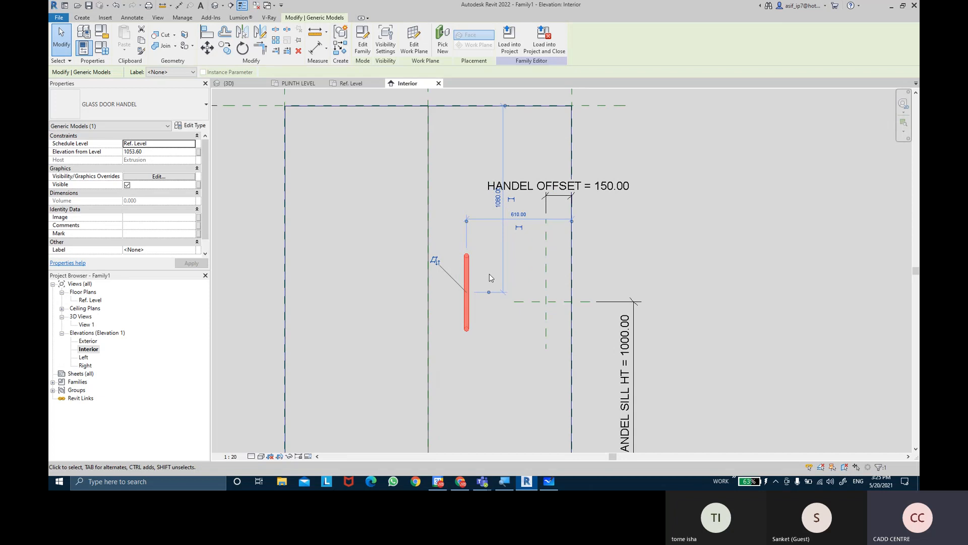
{"action": "left_click", "coordinate": [335, 102]}
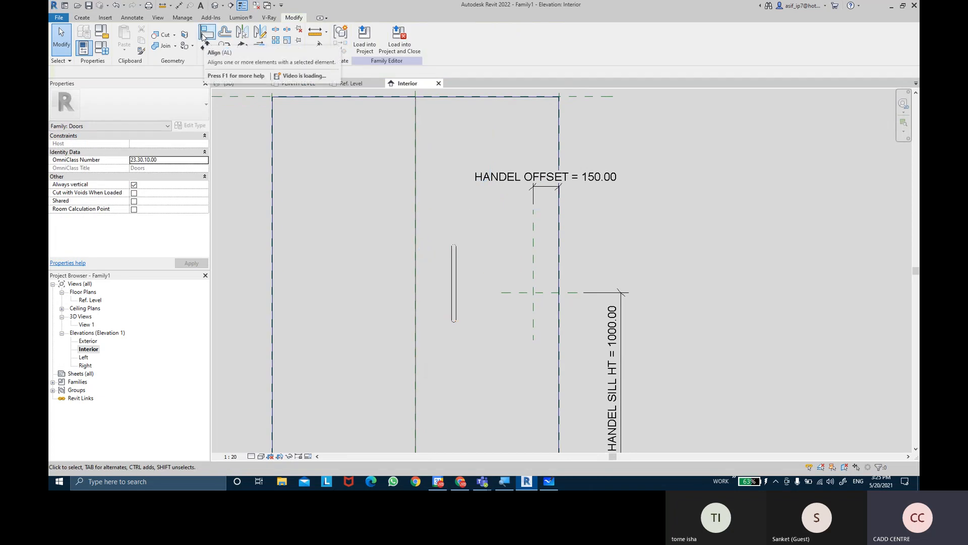
Align and lock the handle's centre lines to the HANDEL OFFSET and HANDEL SILL HT reference planes in the Interior elevation
{"action": "left_click", "coordinate": [202, 33]}
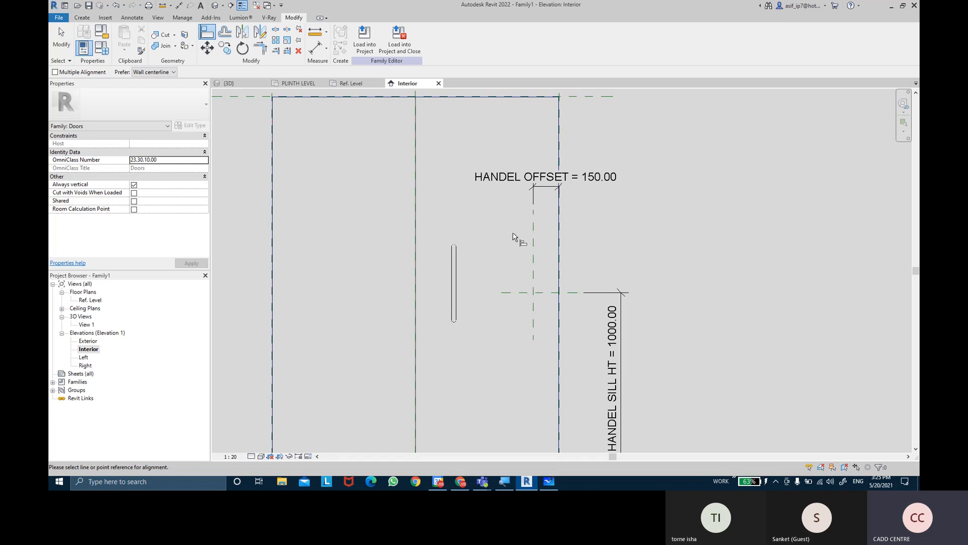
{"action": "left_click", "coordinate": [533, 245]}
{"action": "scroll", "coordinate": [455, 283], "scroll_direction": "up", "scroll_amount": 3}
{"action": "left_click", "coordinate": [456, 283]}
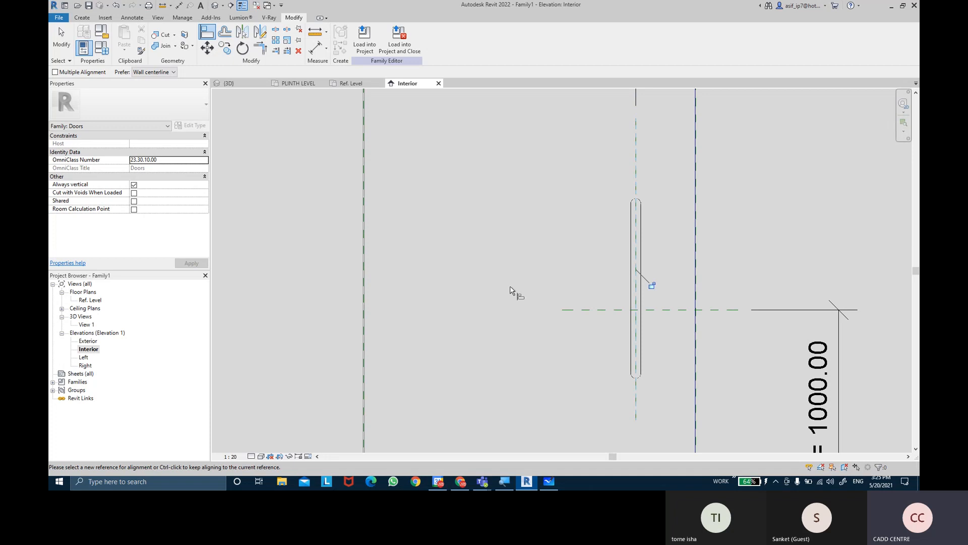
{"action": "left_click", "coordinate": [573, 317]}
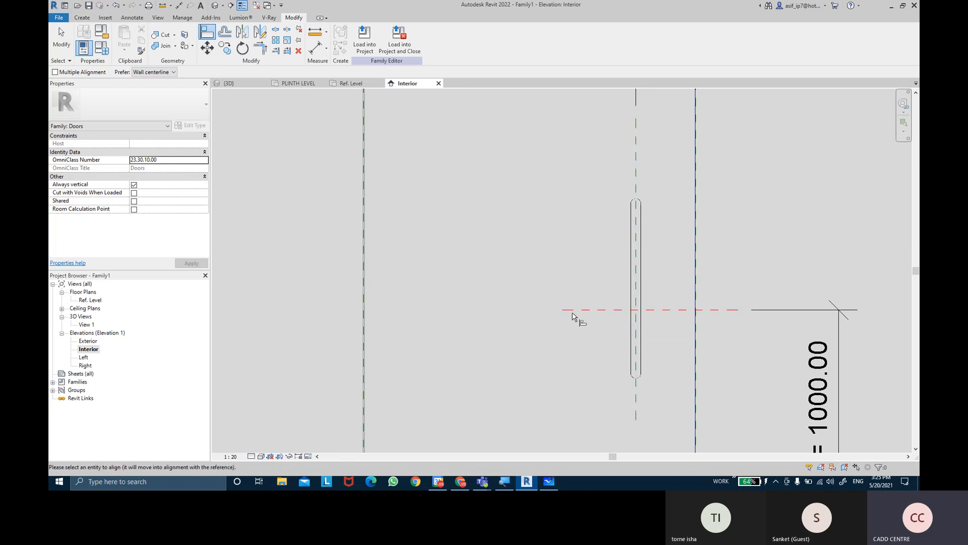
{"action": "left_click", "coordinate": [638, 296]}
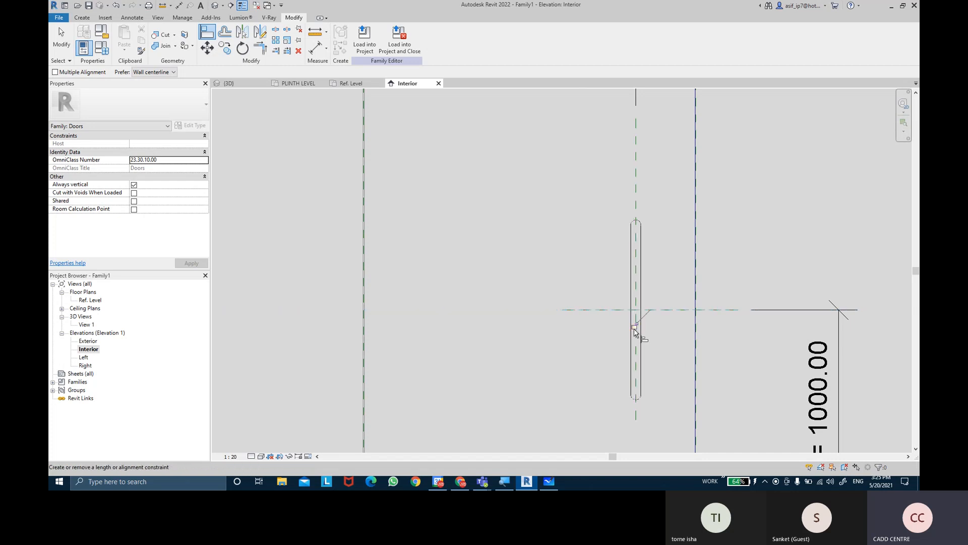
{"action": "scroll", "coordinate": [534, 357], "scroll_direction": "down", "scroll_amount": 3}
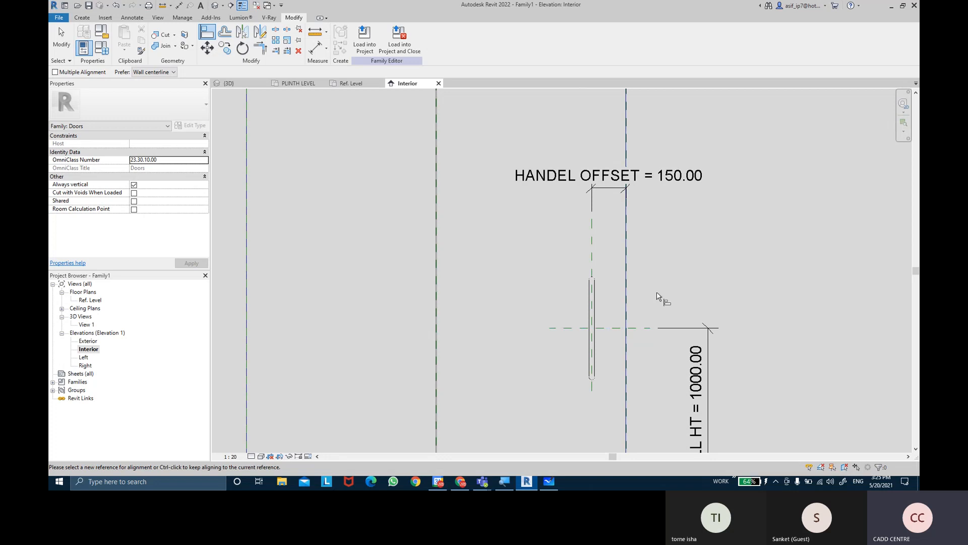
{"action": "key", "text": "Escape"}
Examine the aligned handle and its projection from the glass panel in the Ref. Level floor plan
{"action": "double_click", "coordinate": [90, 299]}
{"action": "scroll", "coordinate": [812, 257], "scroll_direction": "up", "scroll_amount": 3}
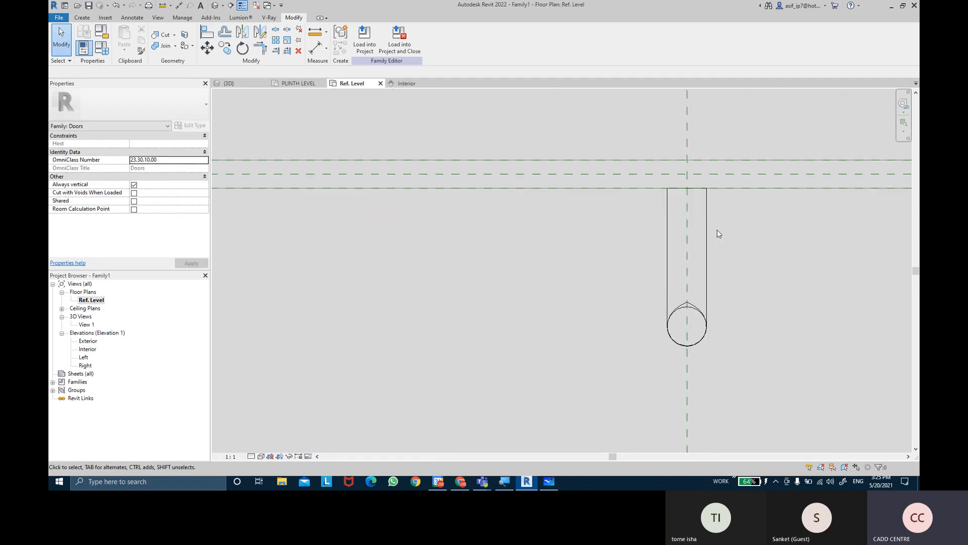
{"action": "scroll", "coordinate": [703, 262], "scroll_direction": "down", "scroll_amount": 3}
{"action": "scroll", "coordinate": [704, 262], "scroll_direction": "up", "scroll_amount": 3}
{"action": "left_click", "coordinate": [662, 271]}
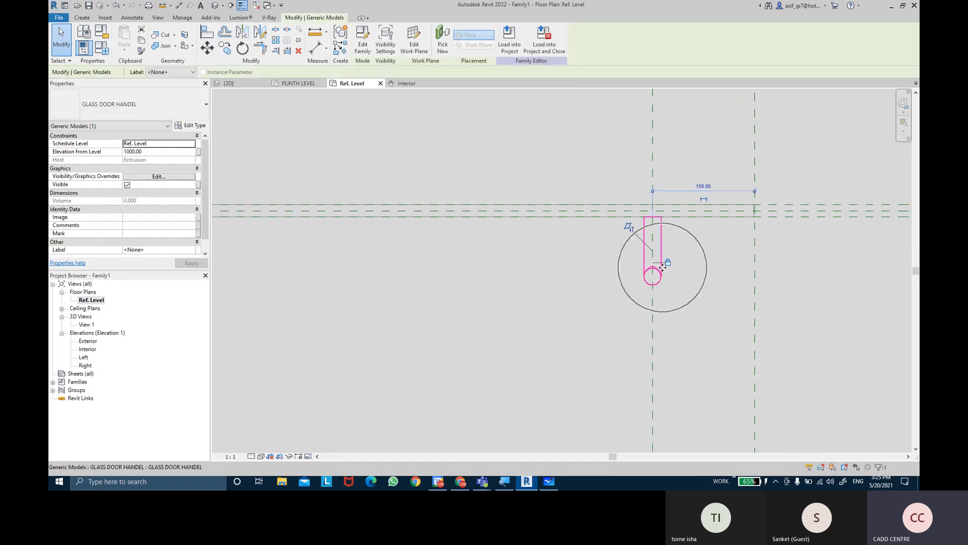
{"action": "left_click", "coordinate": [677, 288]}
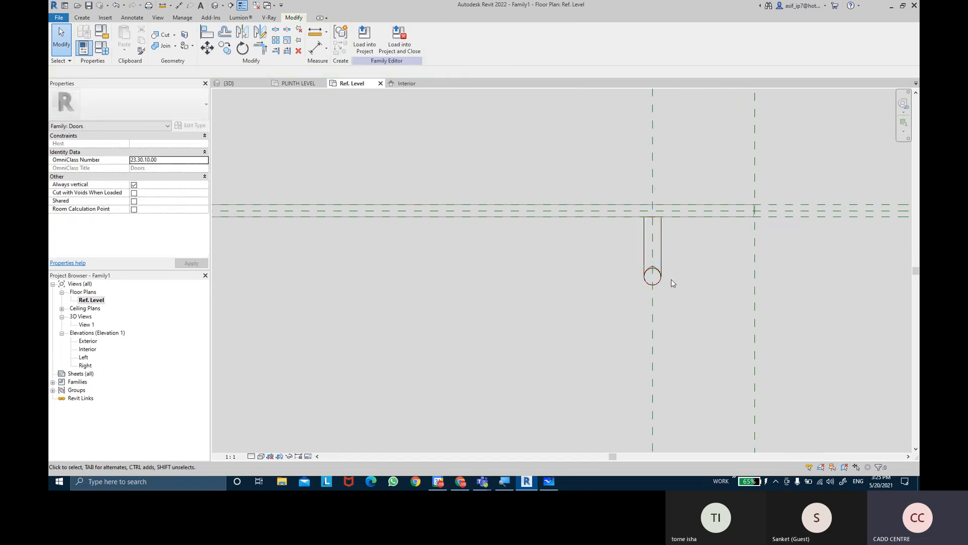
{"action": "middle_click_drag", "start_coordinate": [712, 273], "coordinate": [710, 334]}
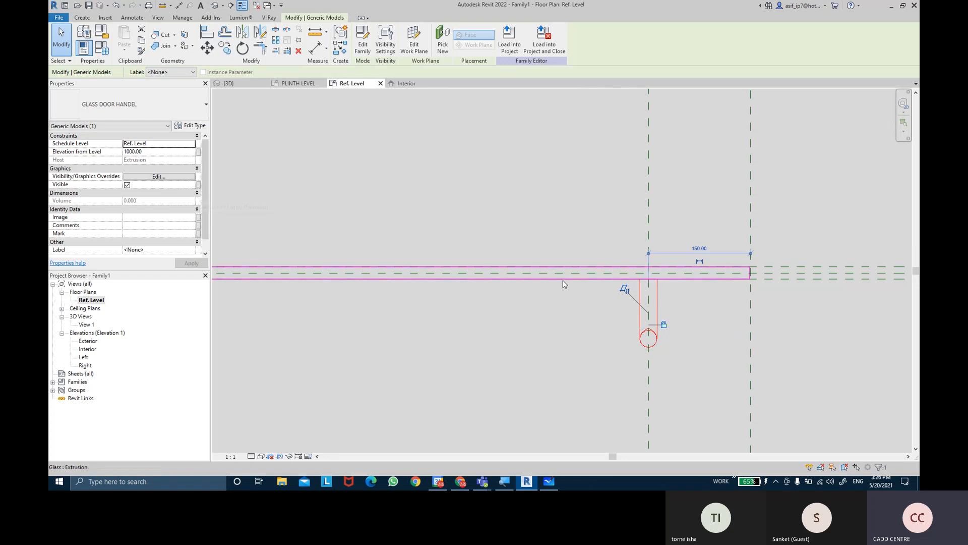
{"action": "left_click", "coordinate": [678, 325]}
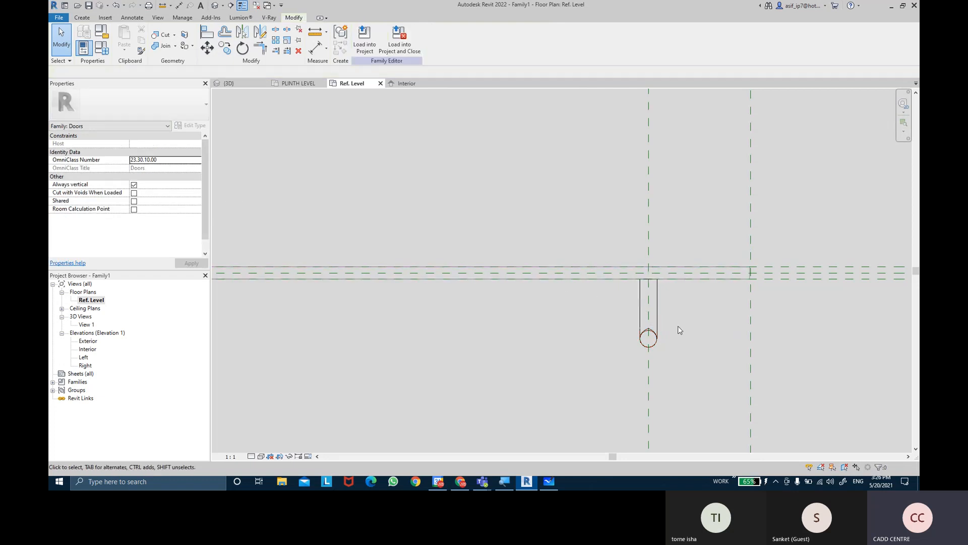
Change the Exterior elevation's visual style so that the interior handle is hidden behind the door panel
{"action": "double_click", "coordinate": [87, 341]}
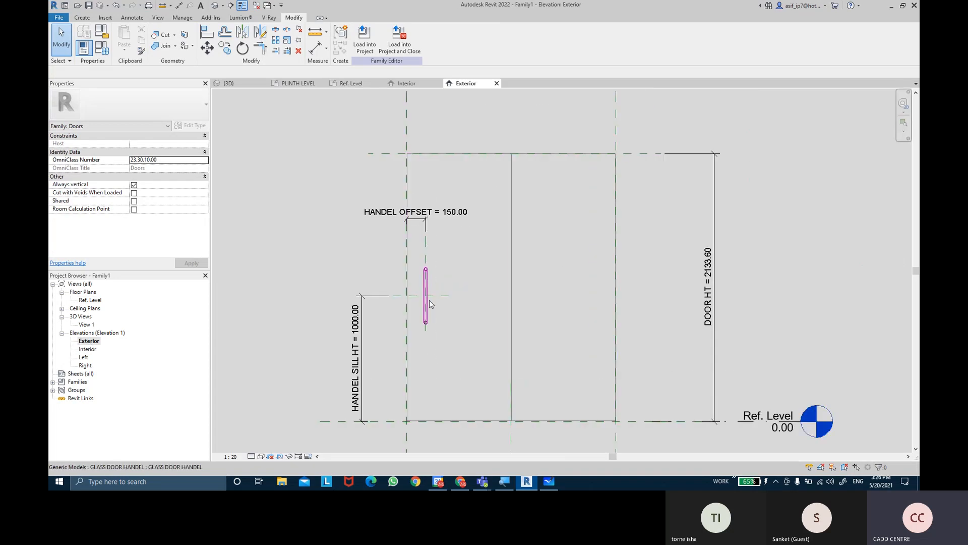
{"action": "scroll", "coordinate": [434, 268], "scroll_direction": "up", "scroll_amount": 2}
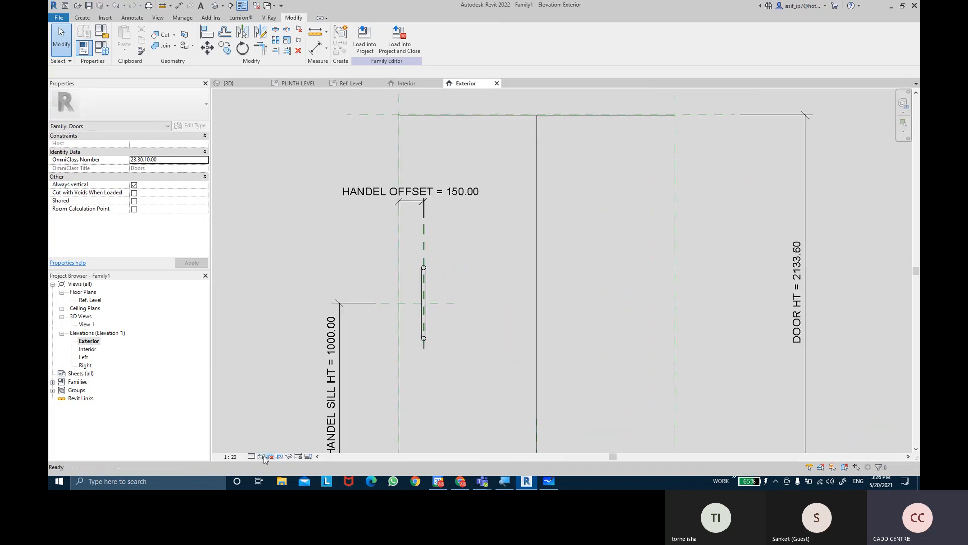
{"action": "left_click", "coordinate": [262, 456]}
{"action": "left_click", "coordinate": [280, 420]}
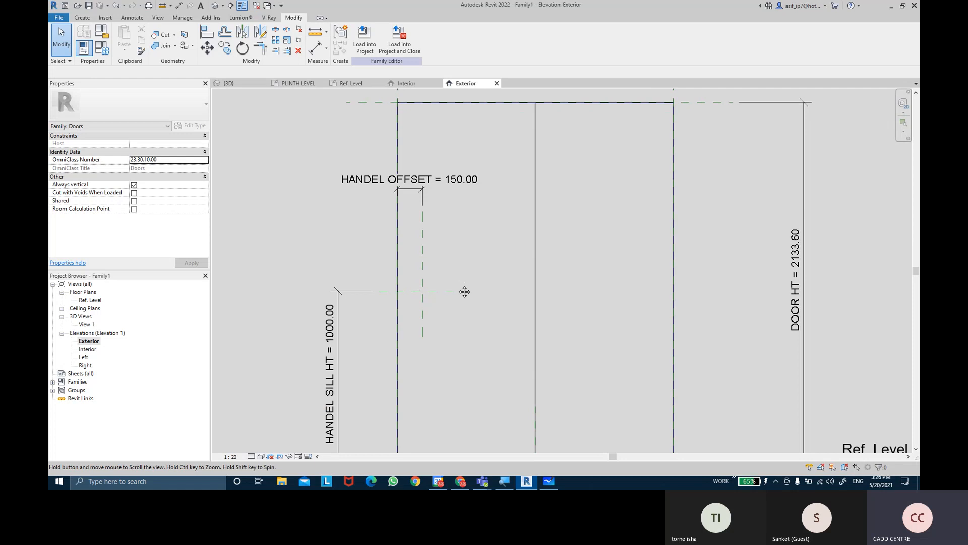
Place a second GLASS DOOR HANDEL on the panel's exterior face, about 300 mm above the HANDEL SILL HT plane and 553 mm from the panel edge
{"action": "left_click", "coordinate": [87, 20]}
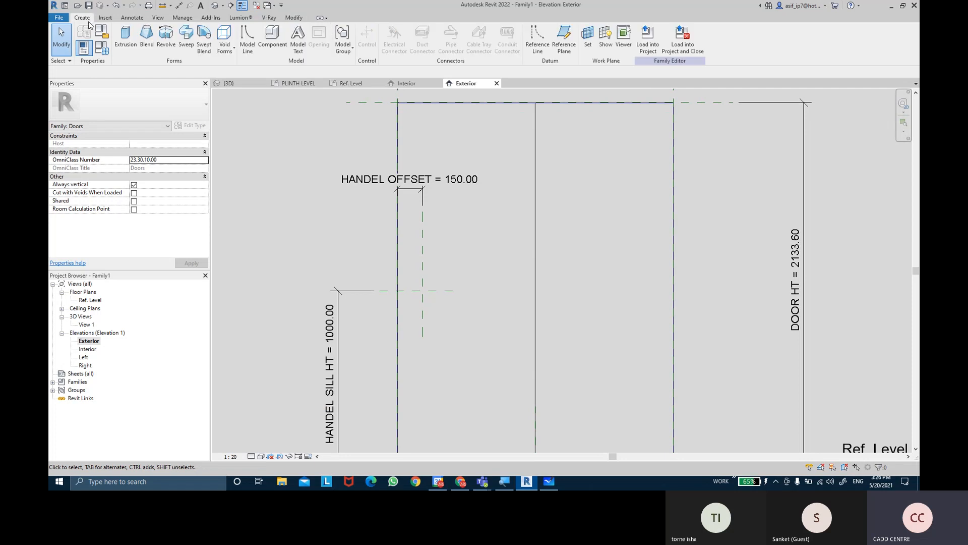
{"action": "left_click", "coordinate": [269, 46]}
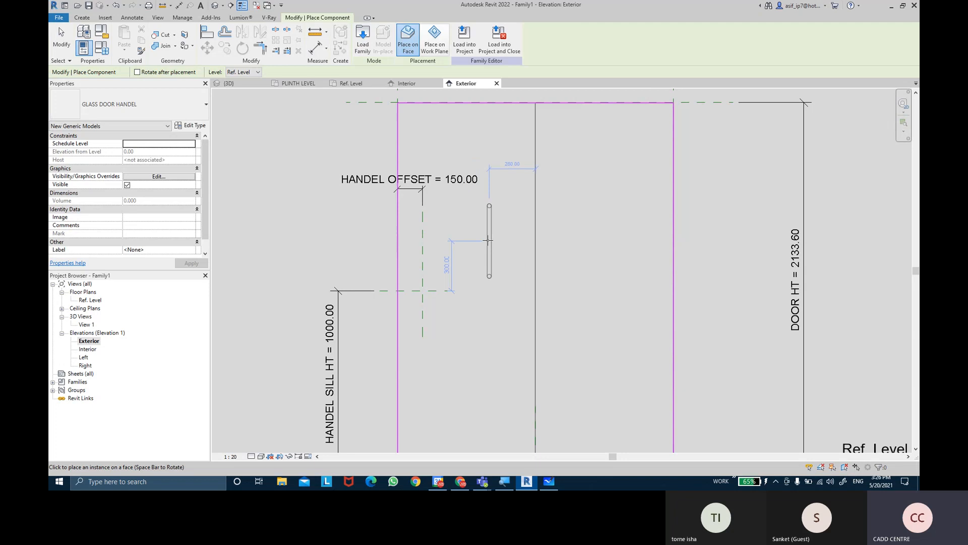
{"action": "left_click", "coordinate": [488, 240]}
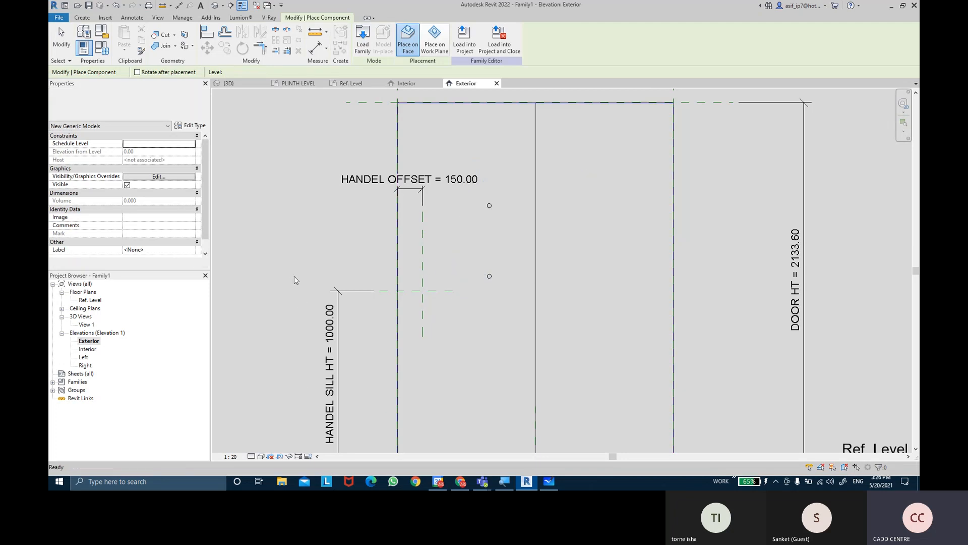
{"action": "key", "text": "Escape"}
{"action": "key", "text": "Escape"}
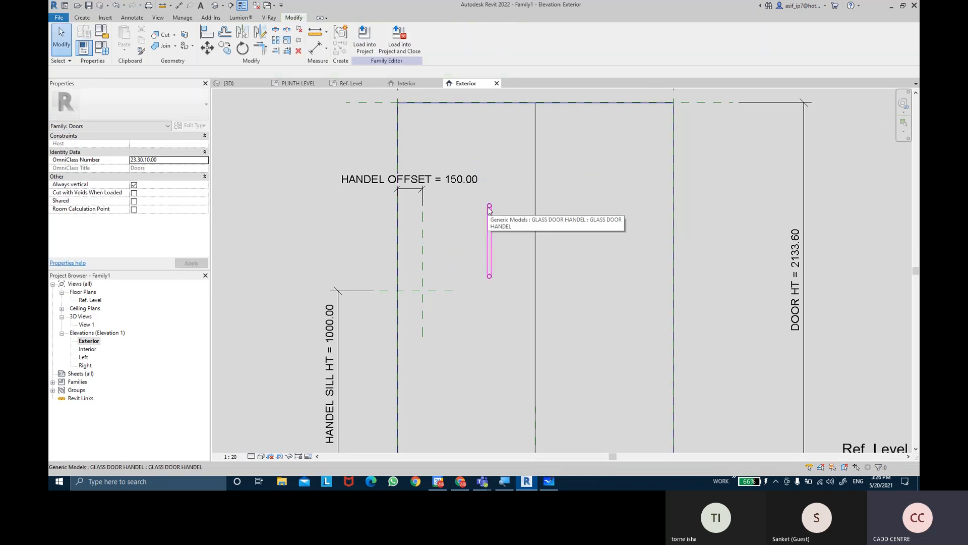
Flip the work plane of the second handle in the Ref. Level plan so it projects from the panel's exterior side
{"action": "double_click", "coordinate": [90, 300]}
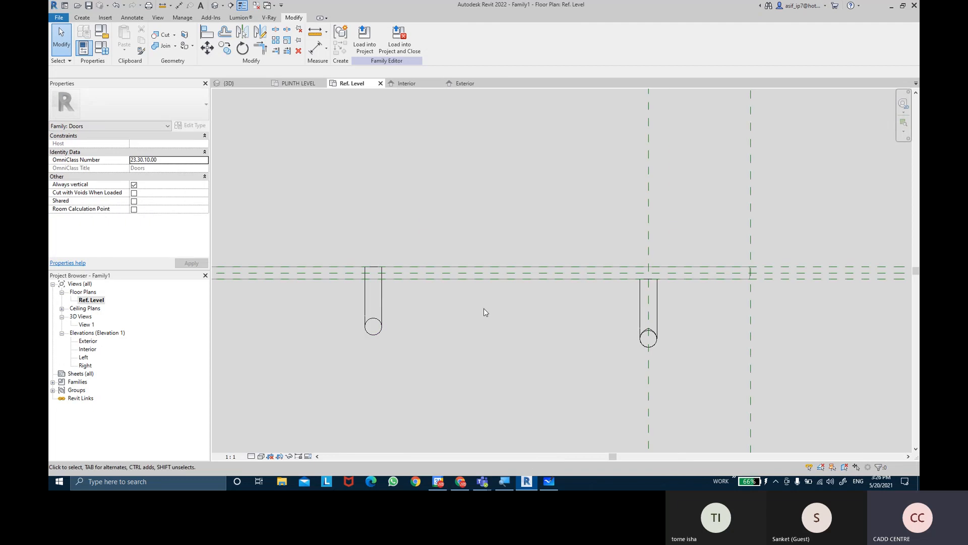
{"action": "left_click", "coordinate": [364, 310]}
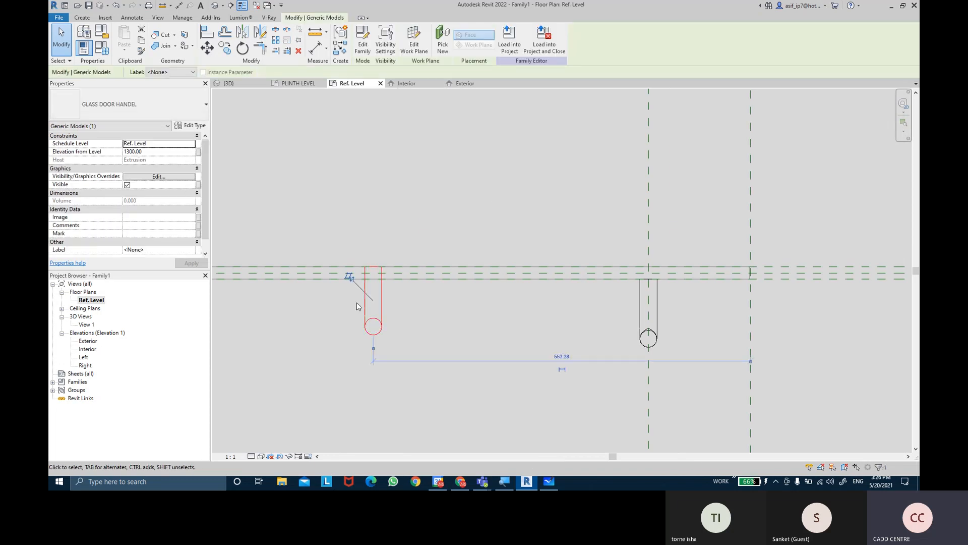
{"action": "left_click", "coordinate": [349, 277]}
{"action": "key", "text": "Escape"}
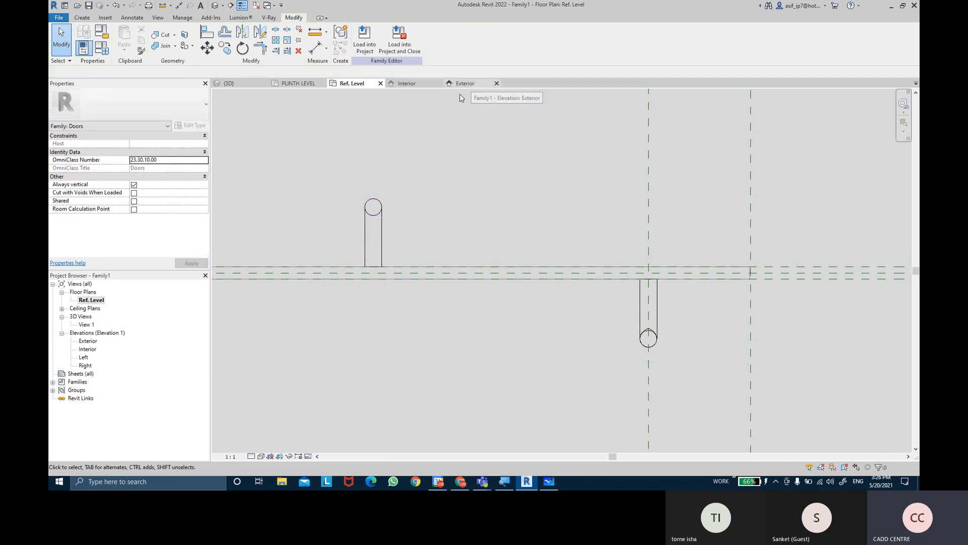
Align and lock the second handle's centre lines to the HANDEL OFFSET and HANDEL SILL HT reference planes in the Exterior elevation
{"action": "double_click", "coordinate": [87, 341]}
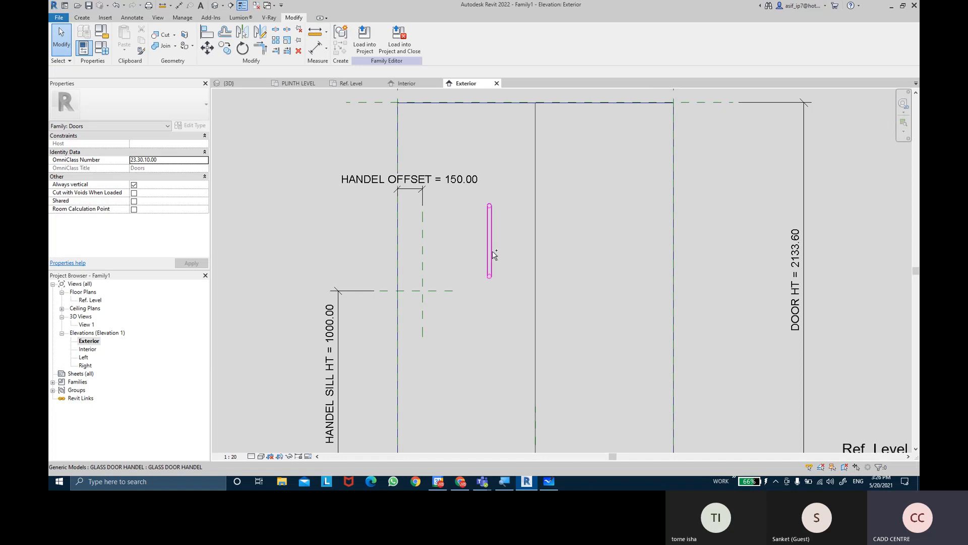
{"action": "left_click", "coordinate": [213, 37]}
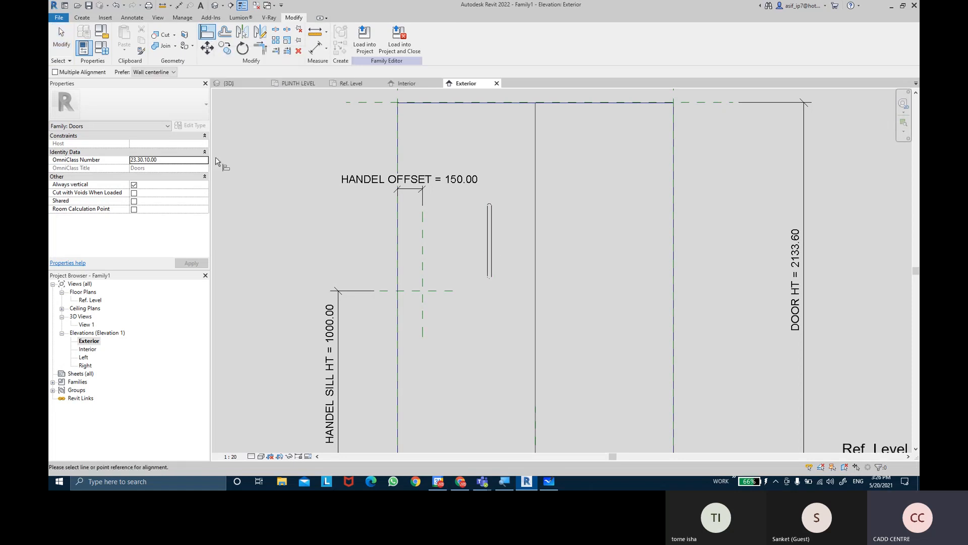
{"action": "left_click", "coordinate": [421, 250]}
{"action": "scroll", "coordinate": [489, 260], "scroll_direction": "up", "scroll_amount": 2}
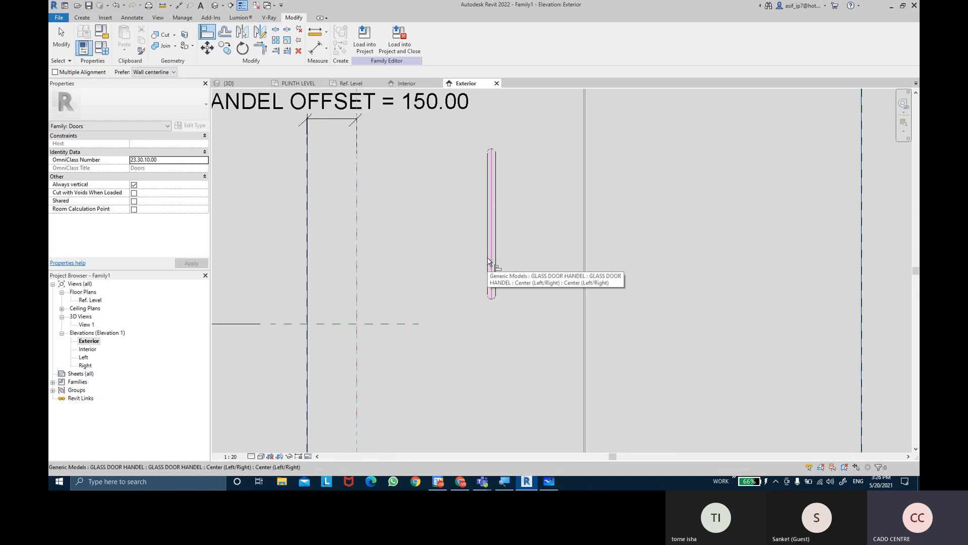
{"action": "left_click", "coordinate": [491, 259]}
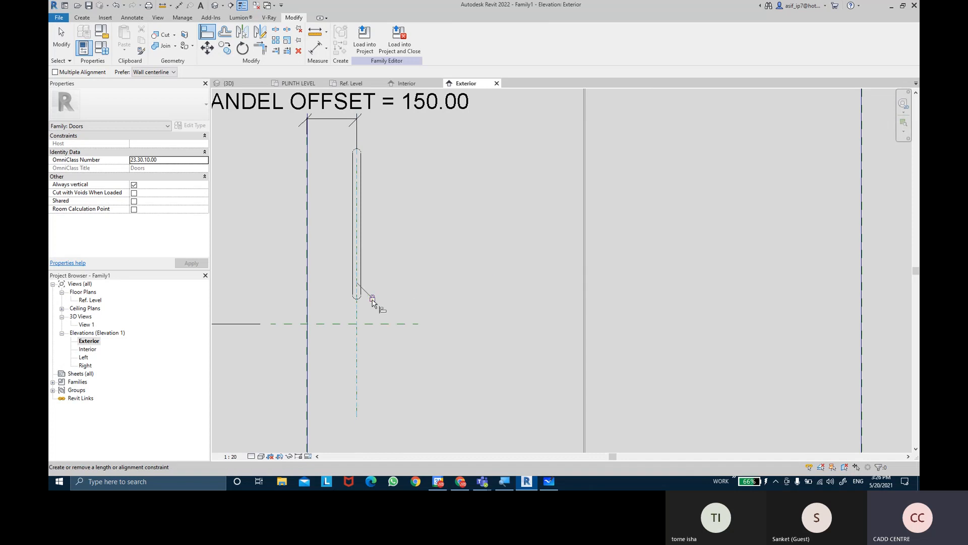
{"action": "left_click", "coordinate": [327, 331]}
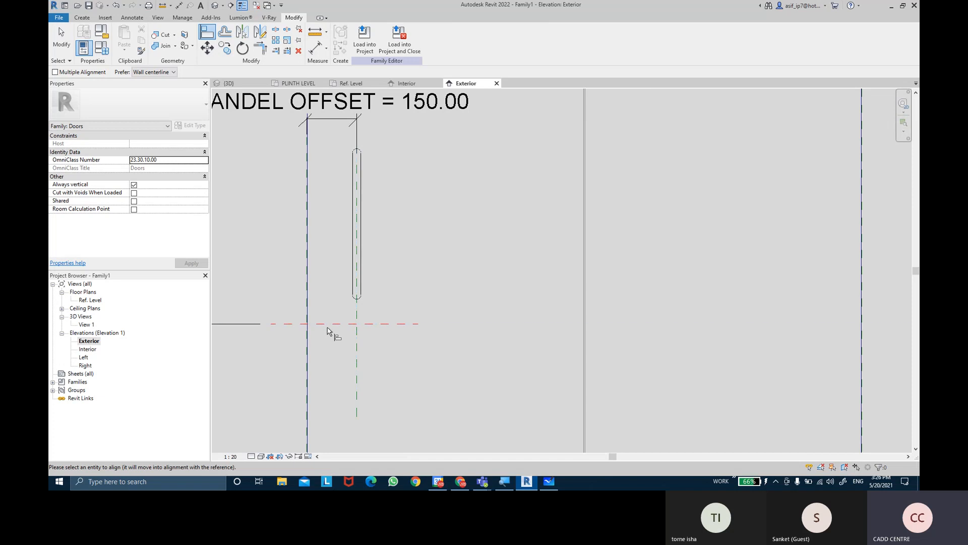
{"action": "left_click", "coordinate": [357, 230]}
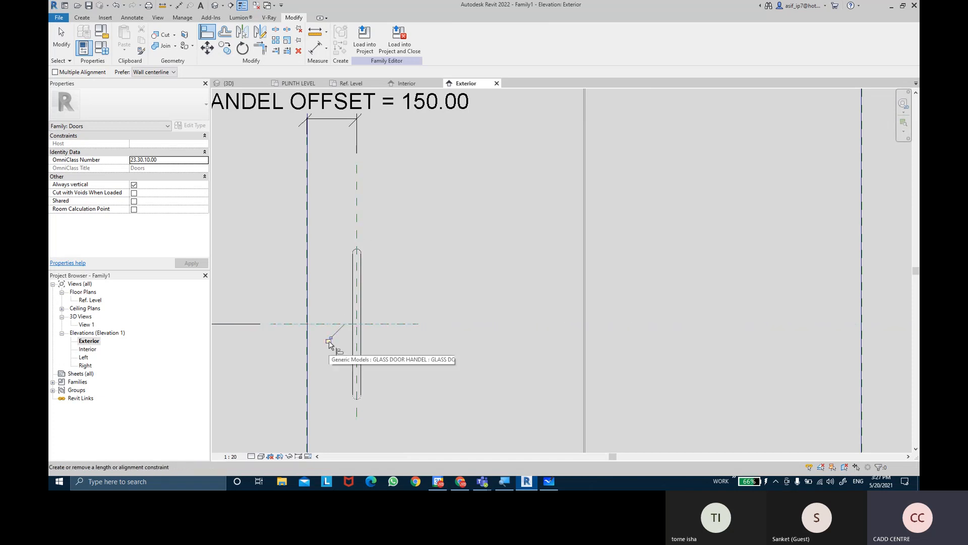
{"action": "key", "text": "Escape"}
{"action": "key", "text": "Escape"}
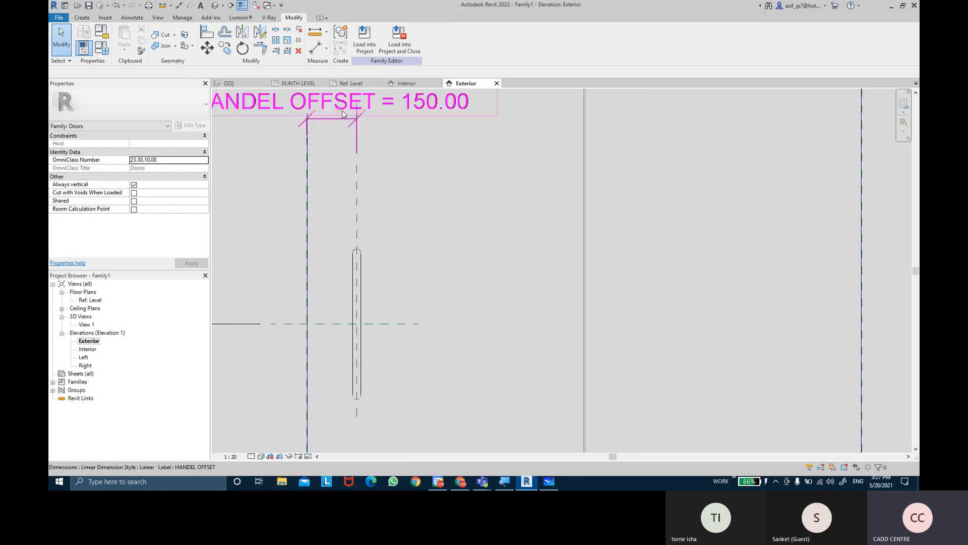
Associate the Visible property of both glass door handles with the SINGLE PANEL DOOR family parameter in the Ref. Level plan
{"action": "double_click", "coordinate": [91, 299]}
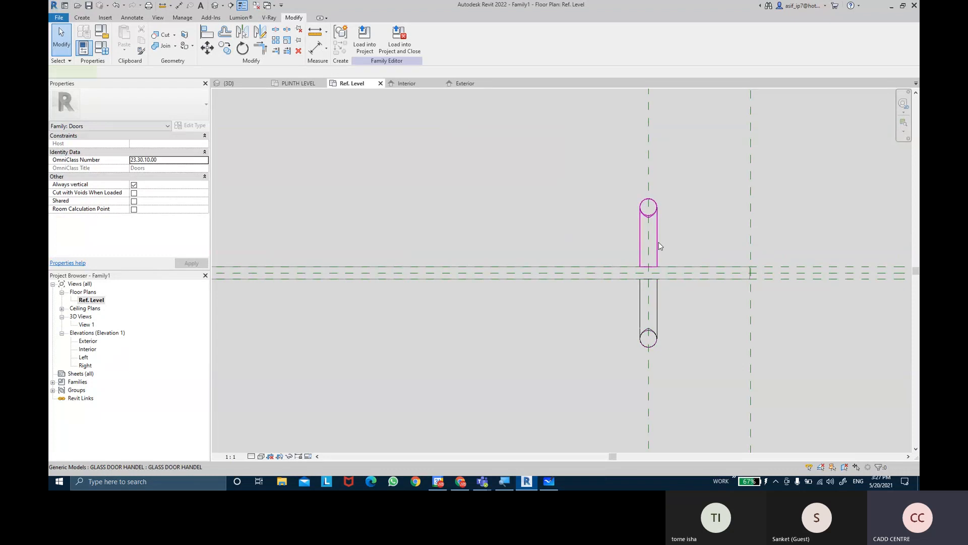
{"action": "left_click", "coordinate": [660, 321]}
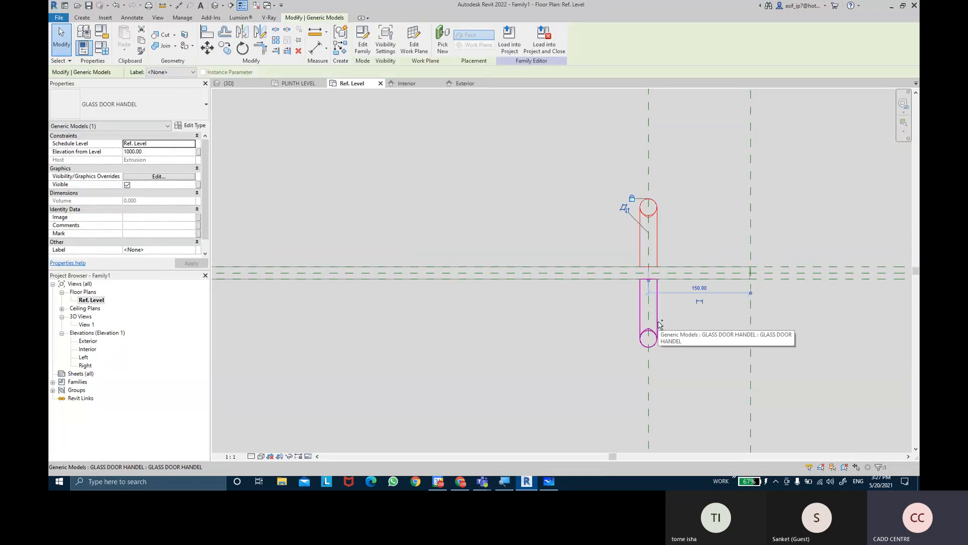
{"action": "left_click", "coordinate": [659, 324], "text": "ctrl"}
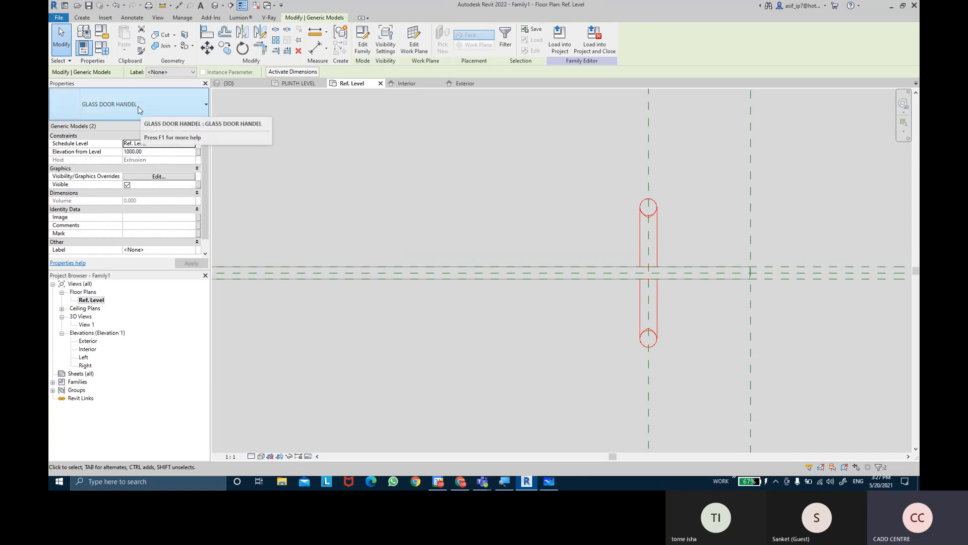
{"action": "left_click", "coordinate": [199, 127]}
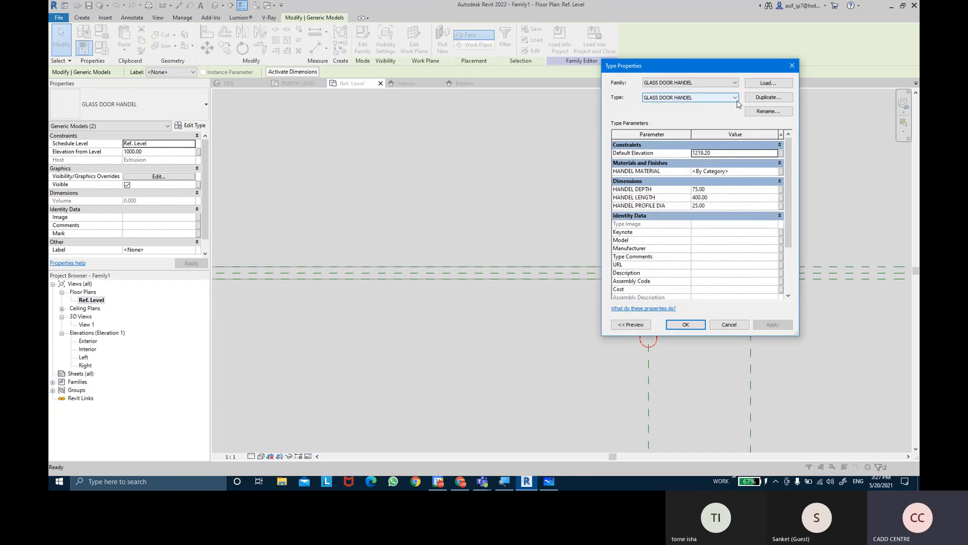
{"action": "key", "text": "Escape"}
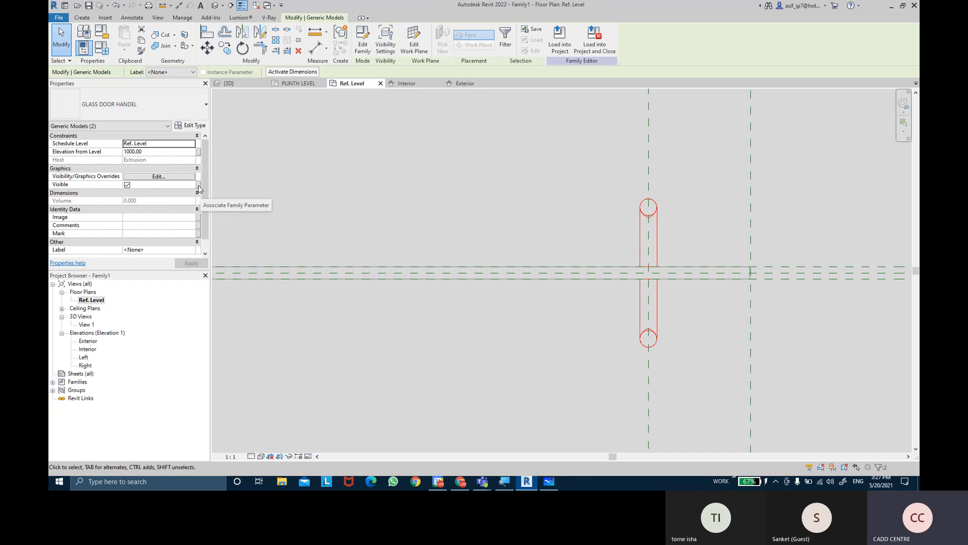
{"action": "left_click", "coordinate": [200, 189]}
{"action": "left_click", "coordinate": [200, 188]}
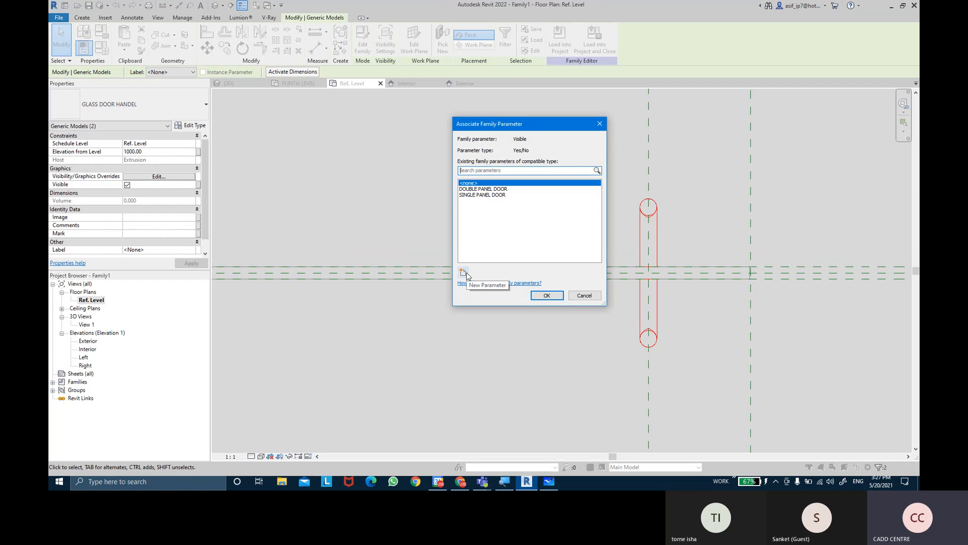
{"action": "left_click", "coordinate": [492, 196]}
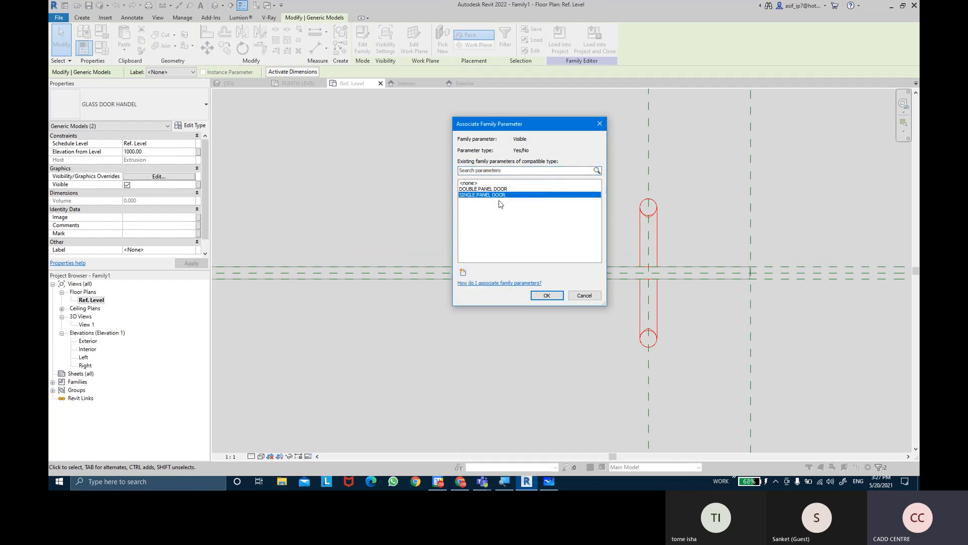
{"action": "left_click", "coordinate": [548, 296]}
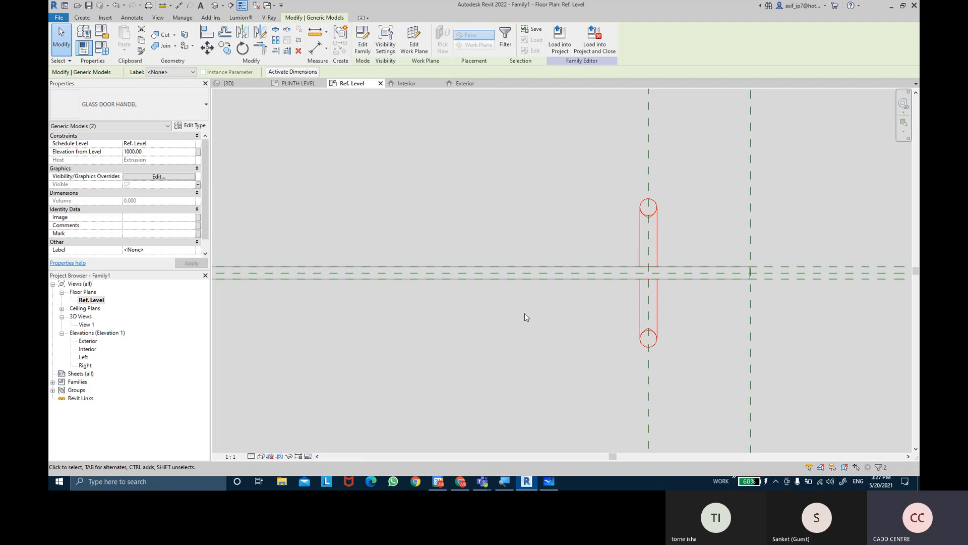
In the GLASS DOOR HANDEL type properties, associate HANDEL DEPTH with a new type family parameter named HANDEL DEPTH
{"action": "left_click", "coordinate": [199, 127]}
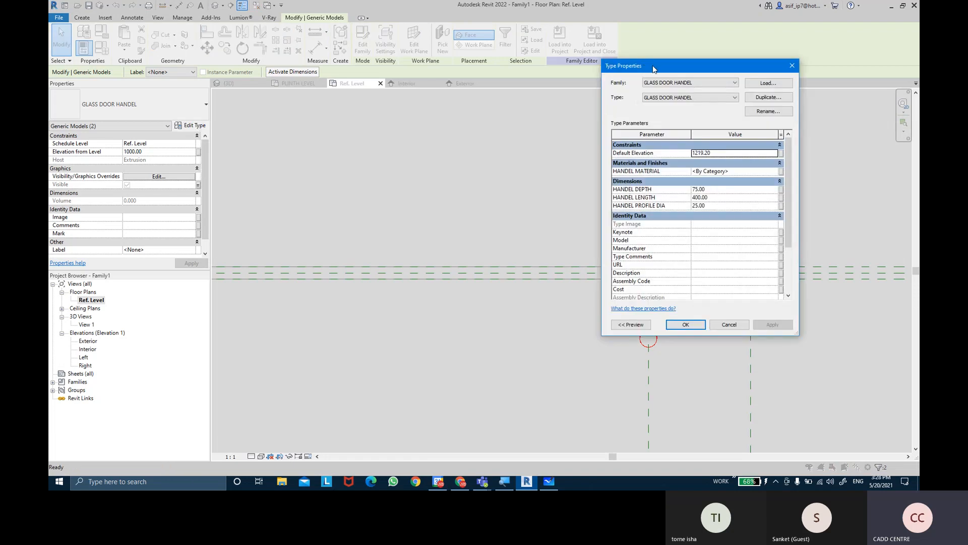
{"action": "left_click_drag", "start_coordinate": [654, 69], "coordinate": [391, 86]}
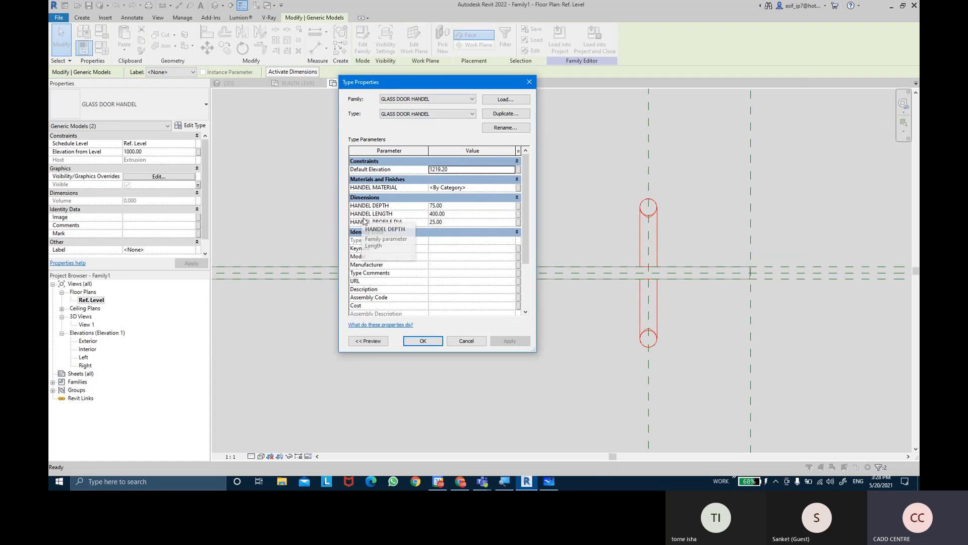
{"action": "left_click", "coordinate": [520, 206]}
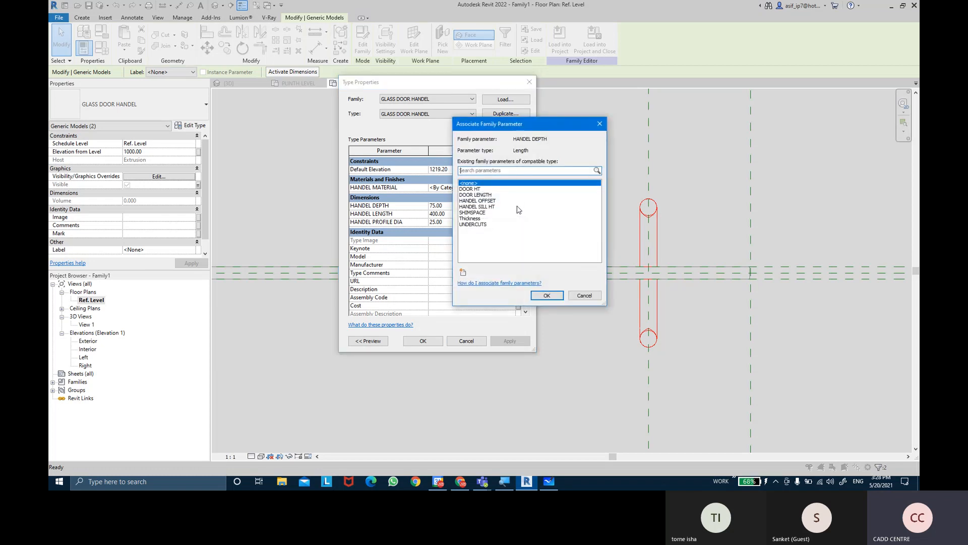
{"action": "left_click", "coordinate": [463, 273]}
{"action": "type", "text": "HANDEL "}
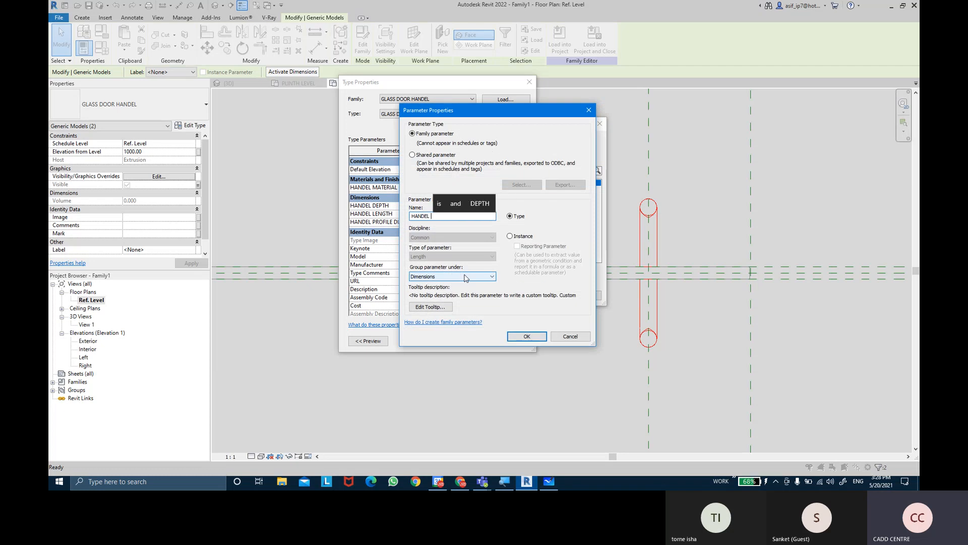
{"action": "type", "text": "DEPTH"}
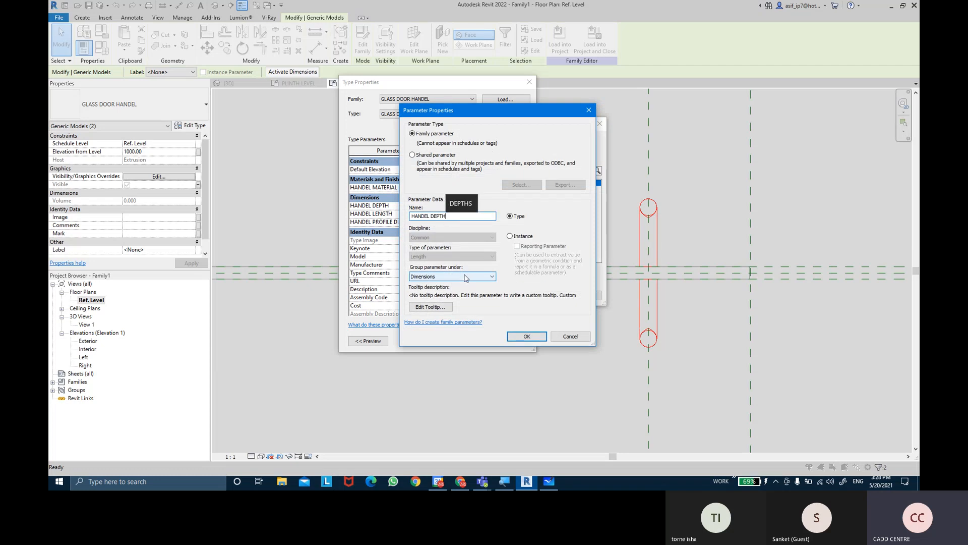
{"action": "key", "text": "Return"}
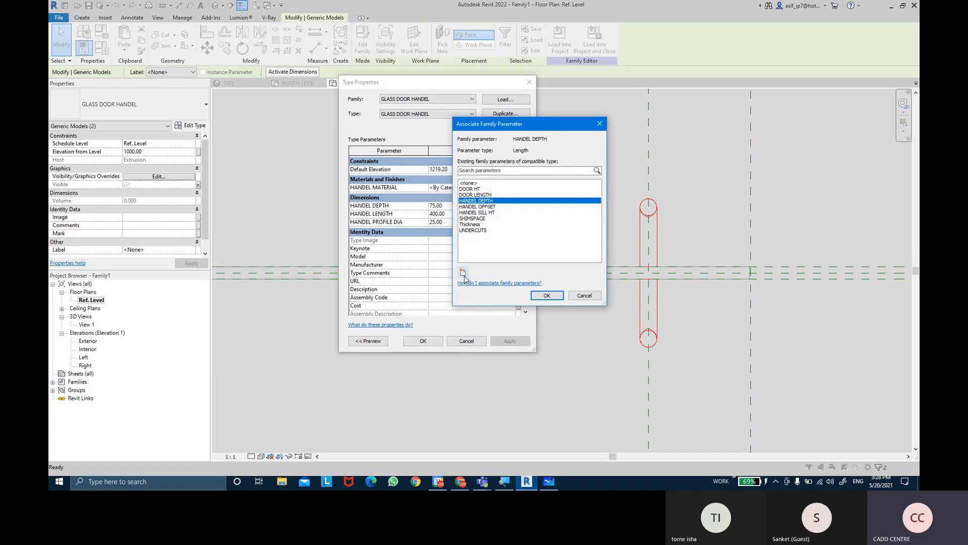
{"action": "left_click", "coordinate": [544, 295]}
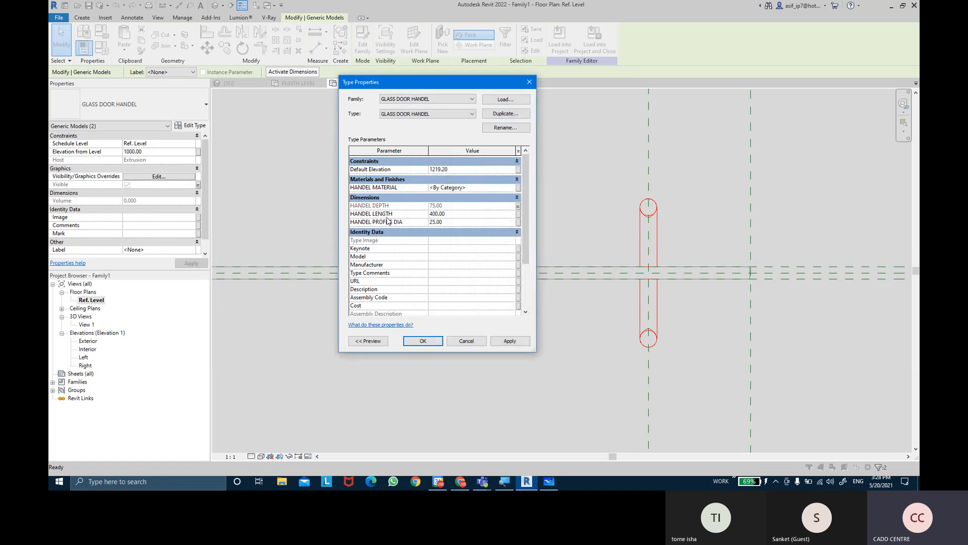
Associate the handle type's HANDEL LENGTH with a new type family parameter named HANEL LENGTH, grouped under Dimensions
{"action": "left_click", "coordinate": [520, 214]}
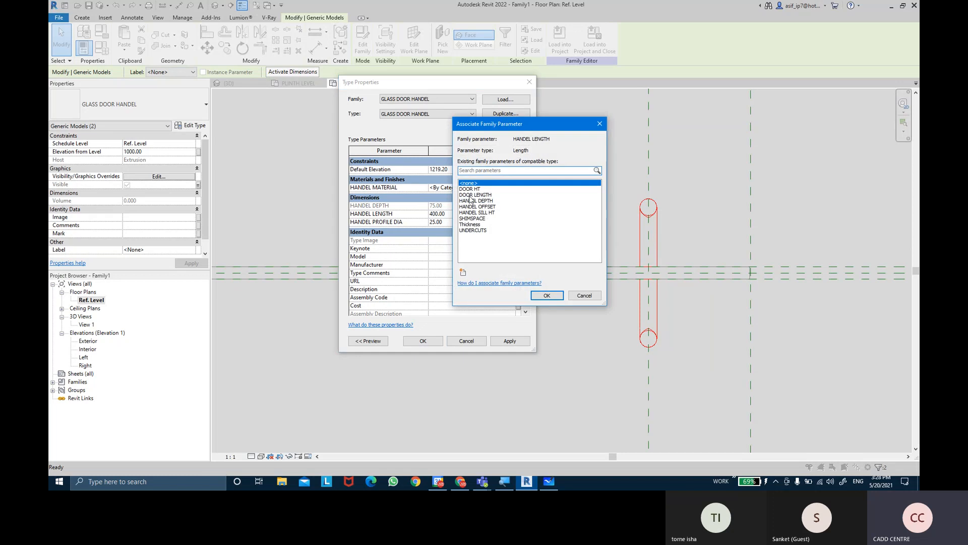
{"action": "left_click", "coordinate": [463, 275]}
{"action": "type", "text": "HA"}
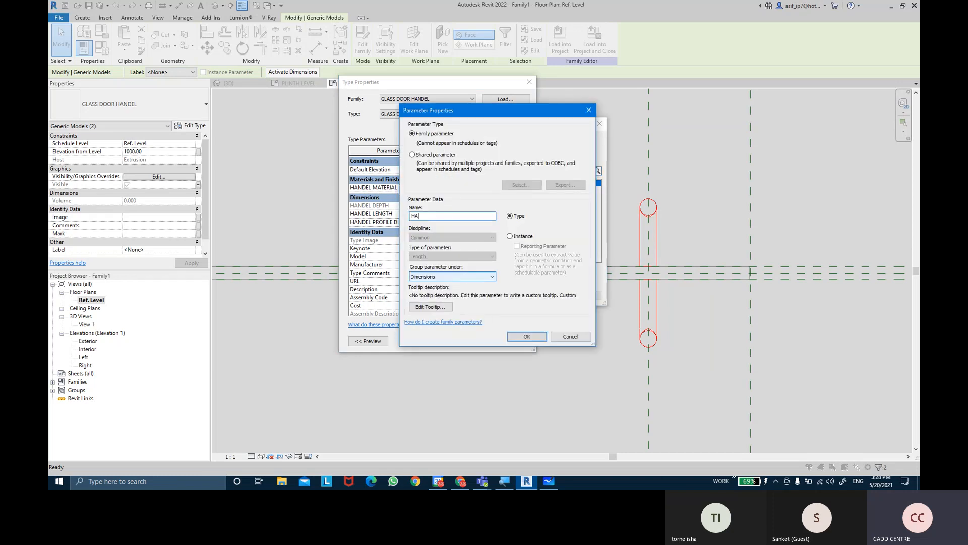
{"action": "type", "text": "NEL LENGTH"}
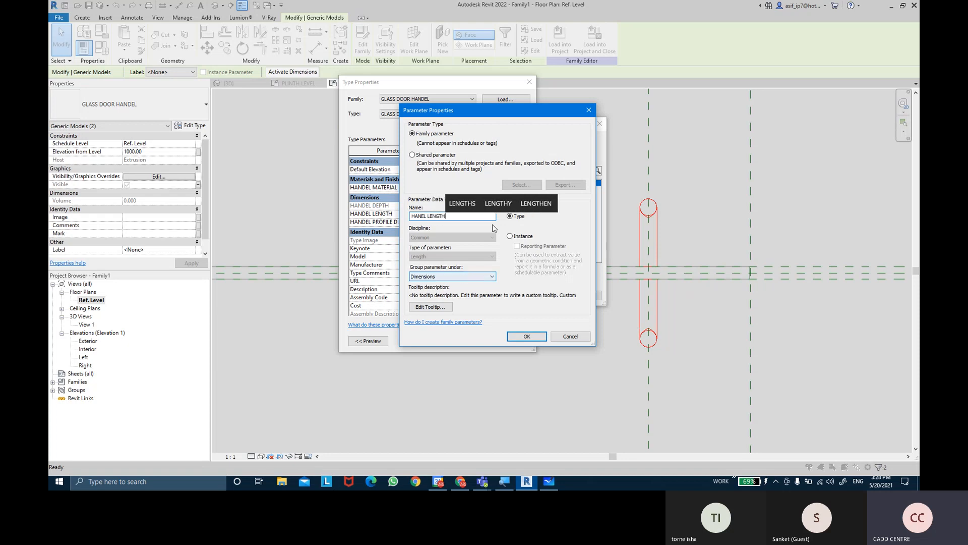
{"action": "left_click", "coordinate": [527, 337]}
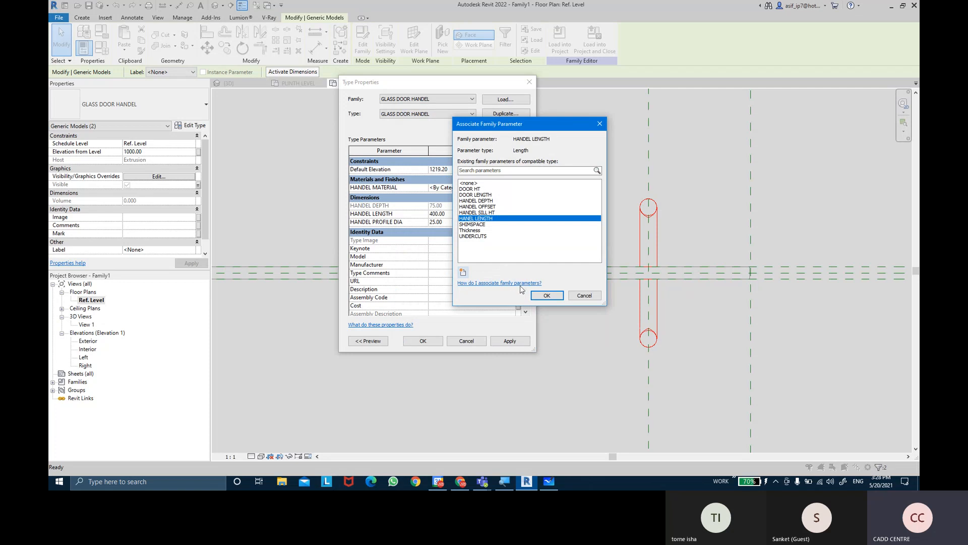
{"action": "left_click", "coordinate": [544, 296]}
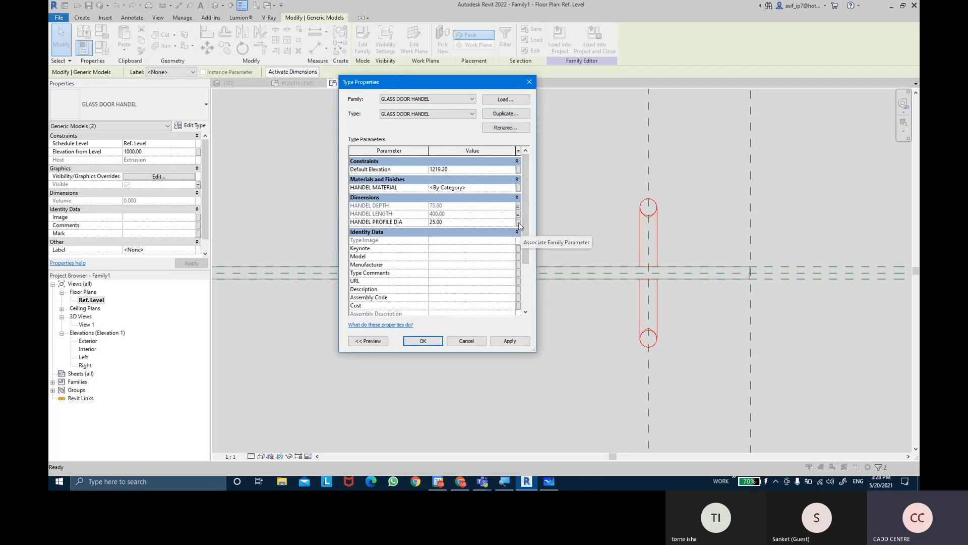
Associate the handle type's HANDEL PROFILE DIA with a new type family parameter named HANDEL PROFILE DIA
{"action": "left_click", "coordinate": [519, 222]}
{"action": "left_click", "coordinate": [464, 273]}
{"action": "type", "text": "HANDEL PRO"}
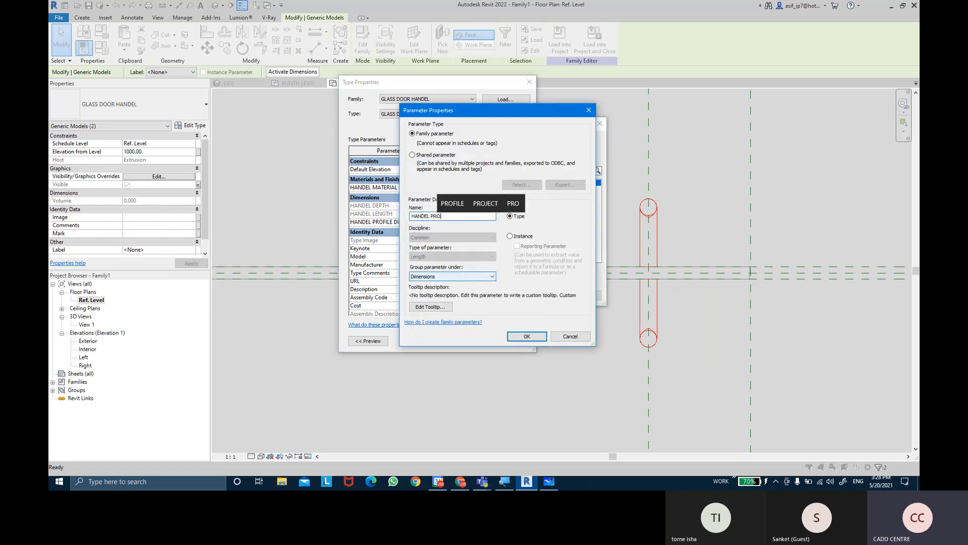
{"action": "type", "text": "FILE DIA"}
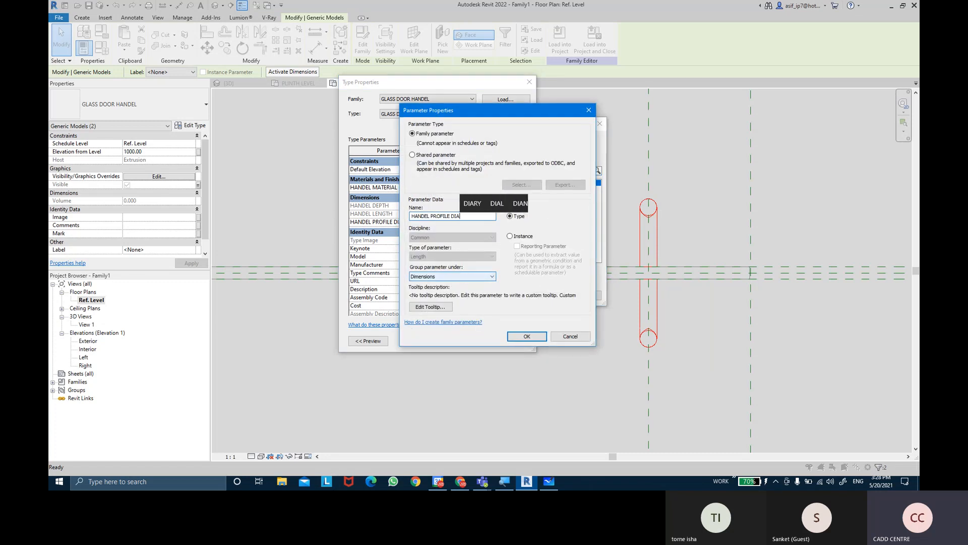
{"action": "left_click", "coordinate": [524, 336]}
{"action": "left_click", "coordinate": [546, 296]}
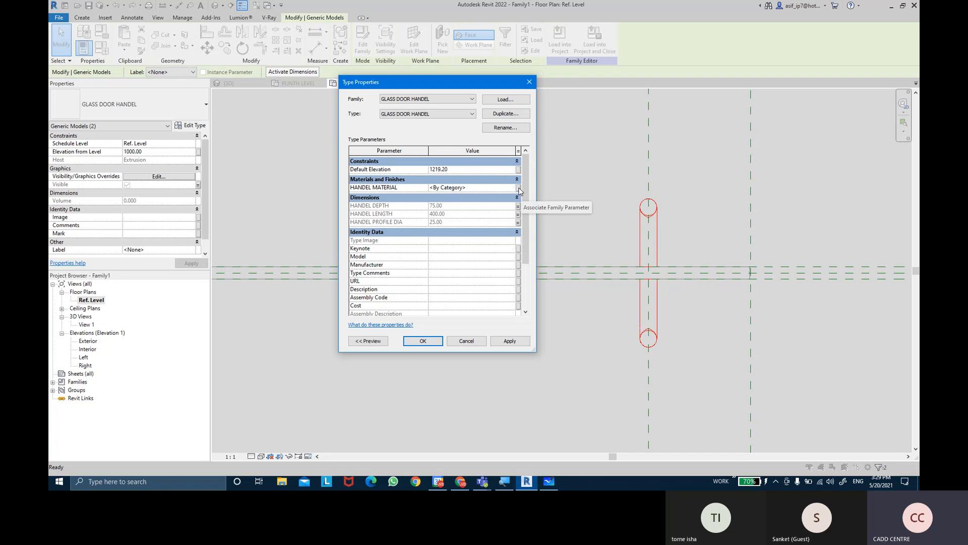
Associate the handle type's HANDEL MATERIAL with a new family parameter named HANDEL MATERIAL under Materials and Finishes
{"action": "left_click", "coordinate": [518, 190]}
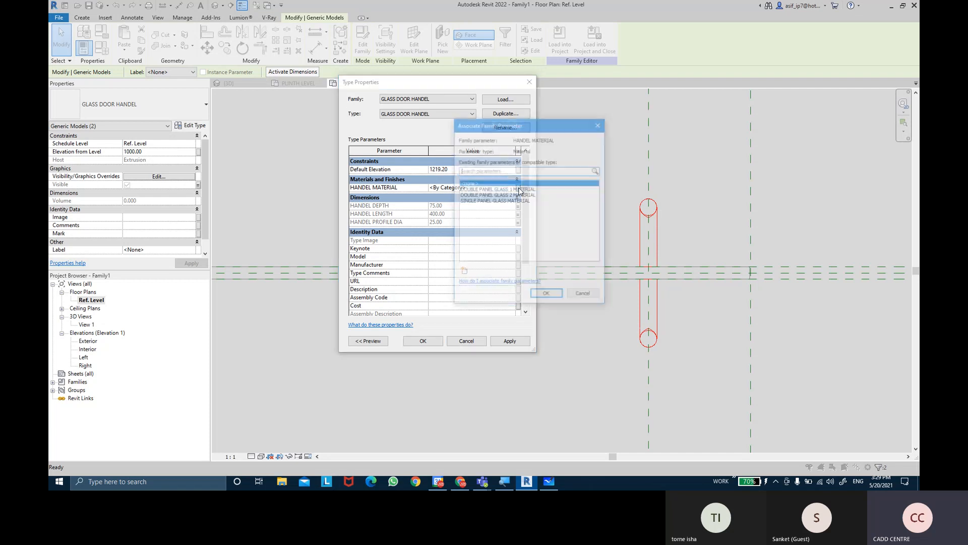
{"action": "left_click", "coordinate": [463, 273]}
{"action": "type", "text": "HANDLE"}
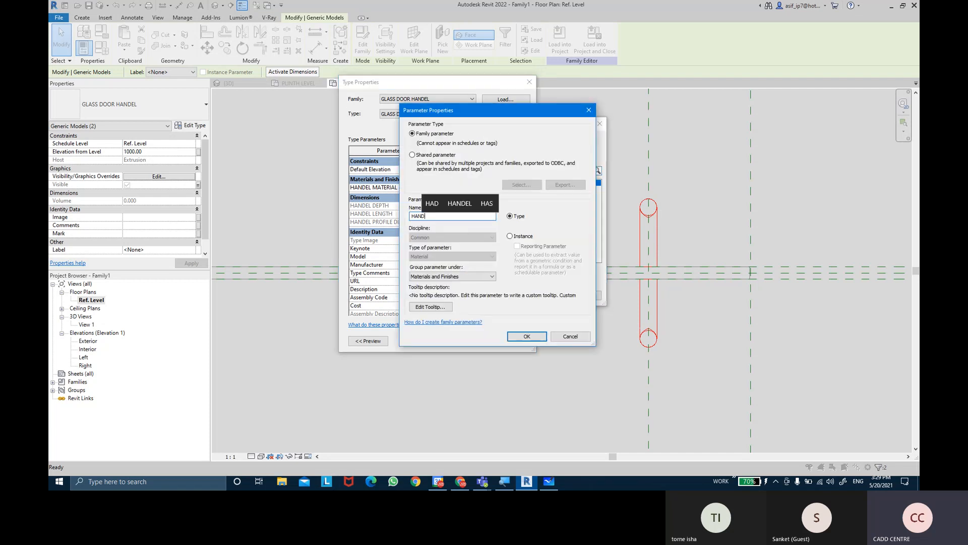
{"action": "key", "text": "BackSpace"}
{"action": "key", "text": "BackSpace"}
{"action": "type", "text": "E"}
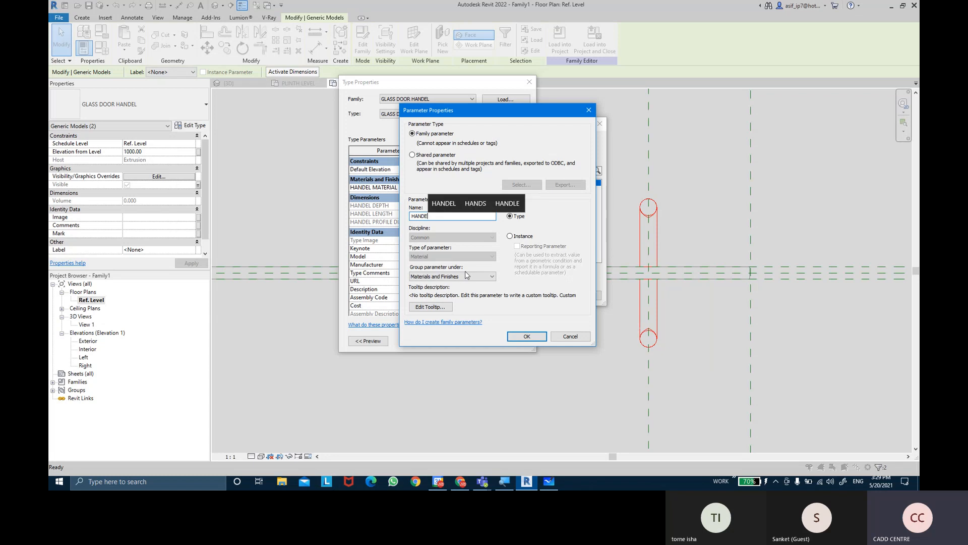
{"action": "type", "text": "L MATERU"}
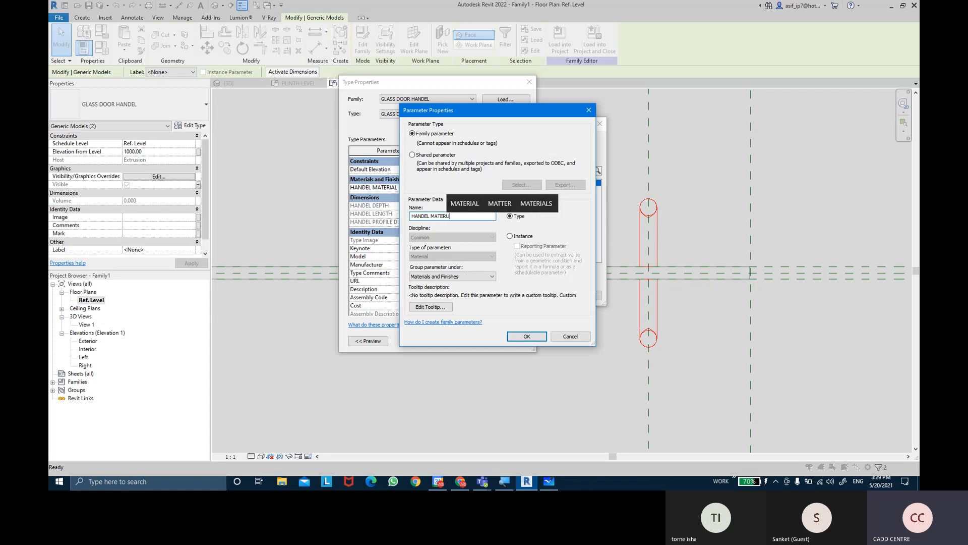
{"action": "key", "text": "BackSpace"}
{"action": "type", "text": "IAL"}
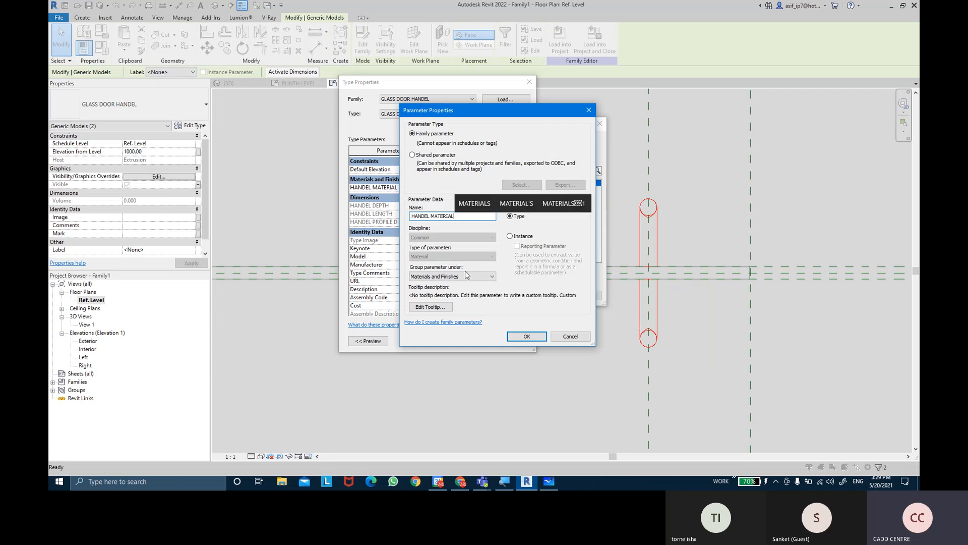
{"action": "key", "text": "Return"}
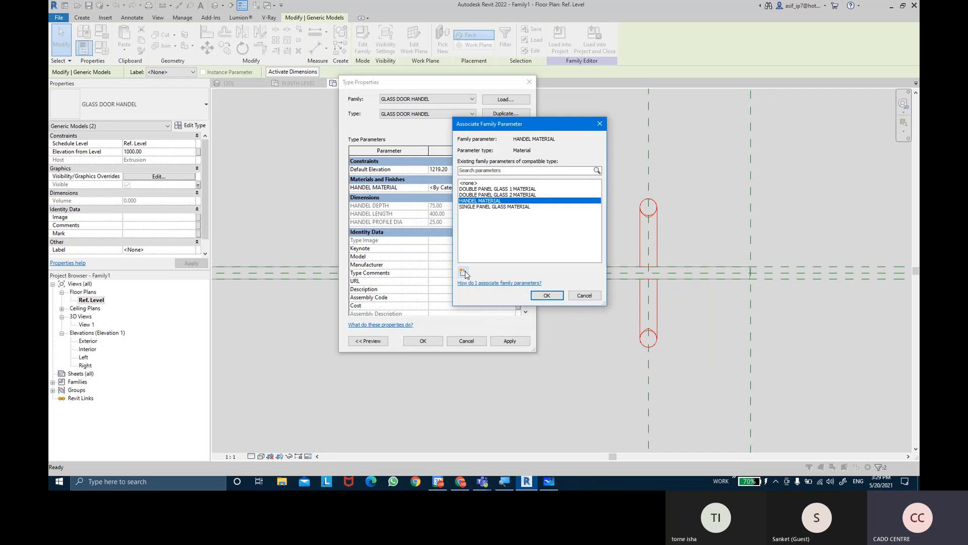
{"action": "left_click", "coordinate": [546, 296]}
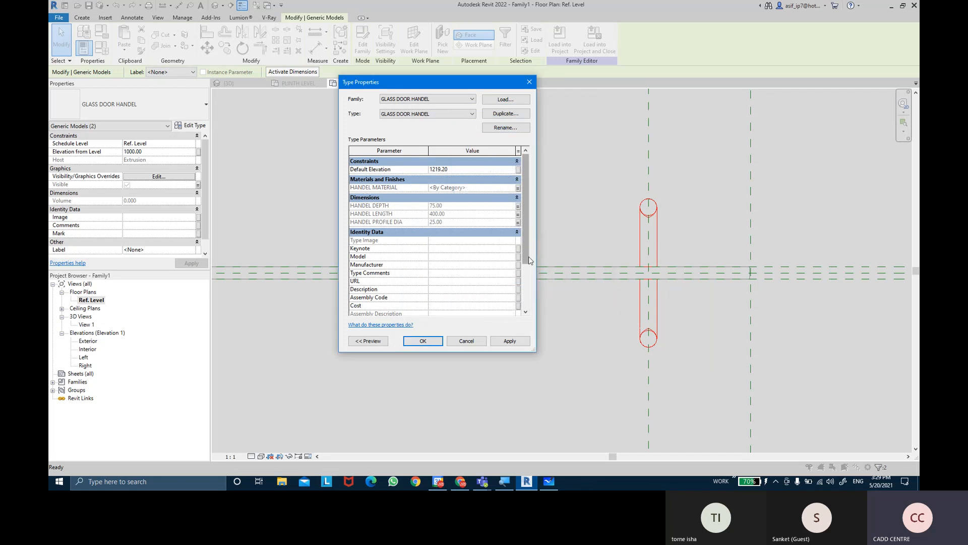
Associate the handle type's Type Mark with a new text family parameter named HANDEL TYPE MARK
{"action": "scroll", "coordinate": [529, 287], "scroll_direction": "down", "scroll_amount": 2}
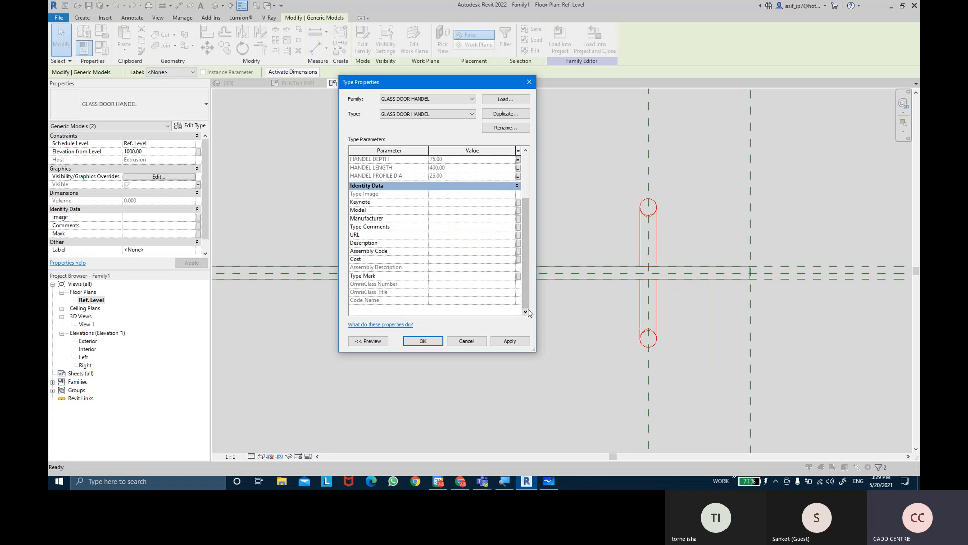
{"action": "mouse_move", "coordinate": [527, 303]}
{"action": "left_mouse_down"}
{"action": "mouse_move", "coordinate": [530, 262]}
{"action": "mouse_move", "coordinate": [528, 301]}
{"action": "left_mouse_up"}
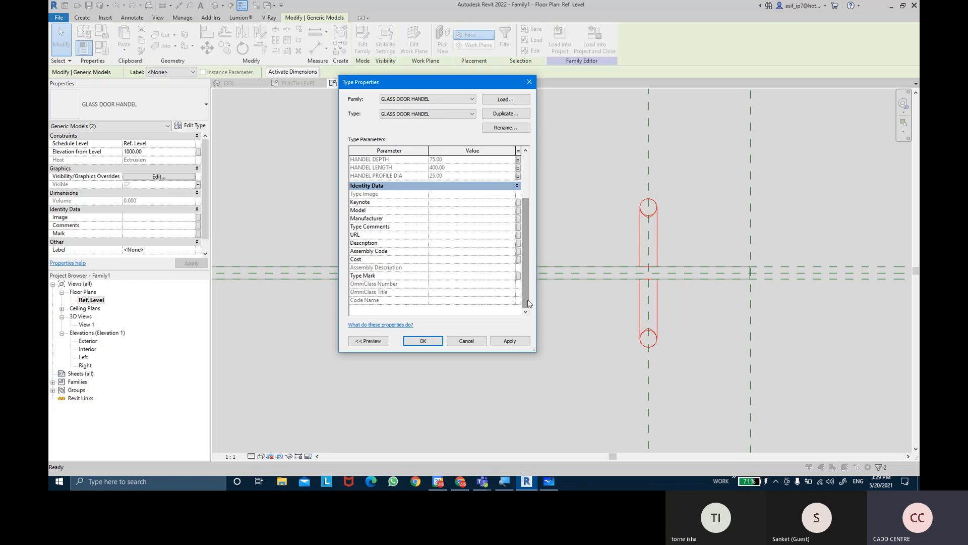
{"action": "left_click", "coordinate": [518, 275]}
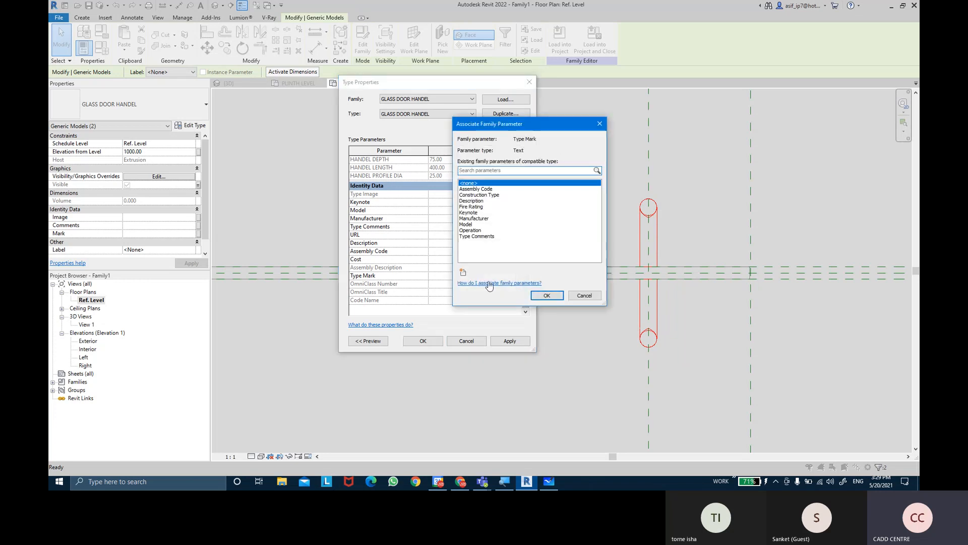
{"action": "left_click", "coordinate": [464, 273]}
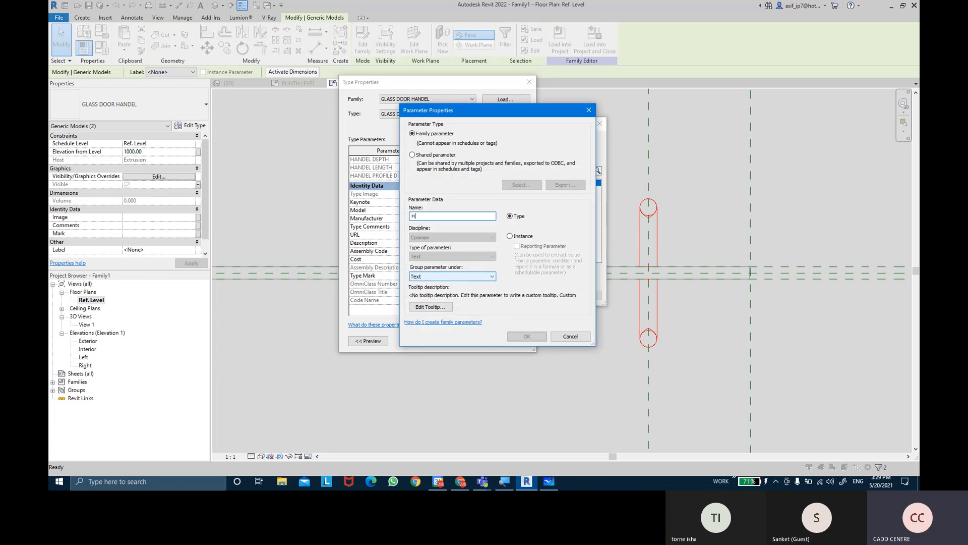
{"action": "type", "text": "HANDEL TYPE MARK"}
{"action": "key", "text": "Return"}
{"action": "left_click", "coordinate": [539, 294]}
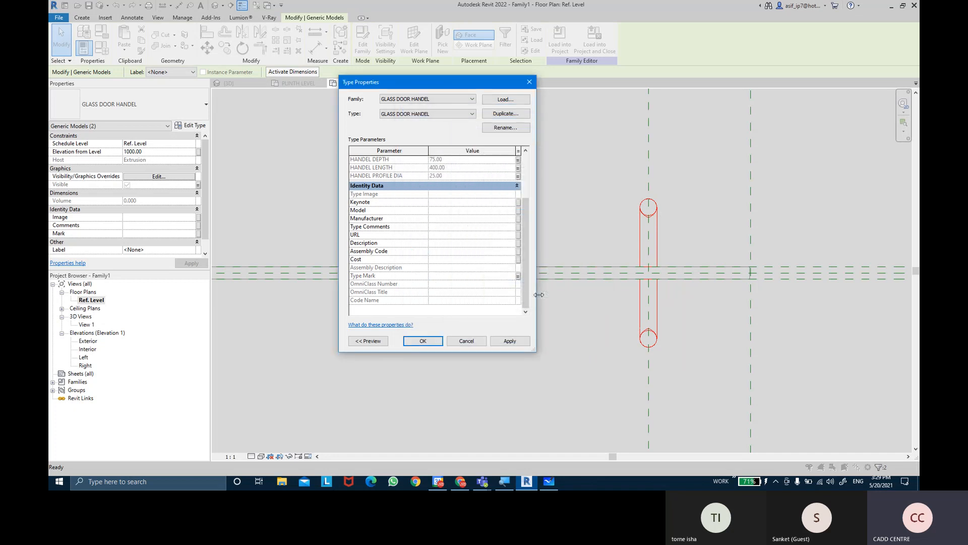
Associate the handle type's Manufacturer property with a new text family parameter named HANDEL MFG
{"action": "left_click", "coordinate": [519, 219]}
{"action": "left_click", "coordinate": [464, 273]}
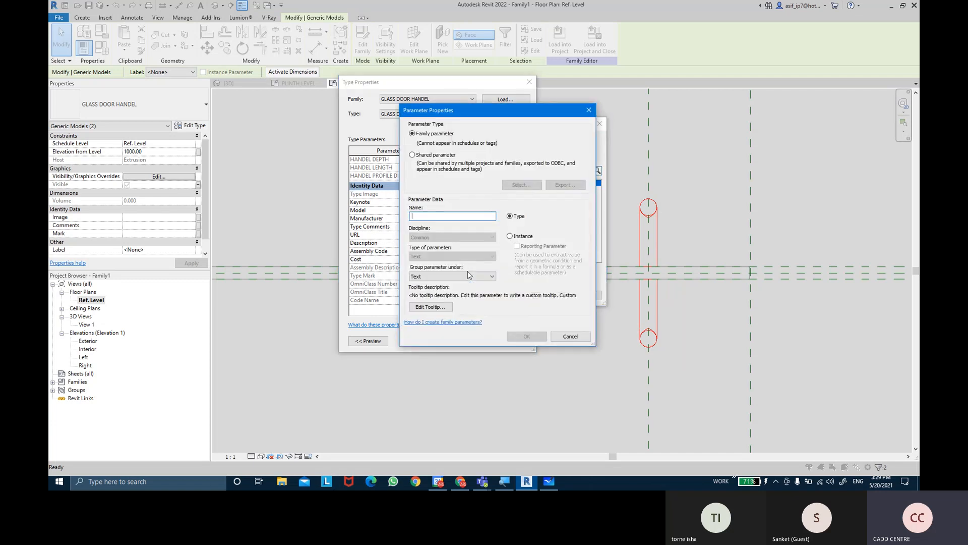
{"action": "type", "text": "HANDLE"}
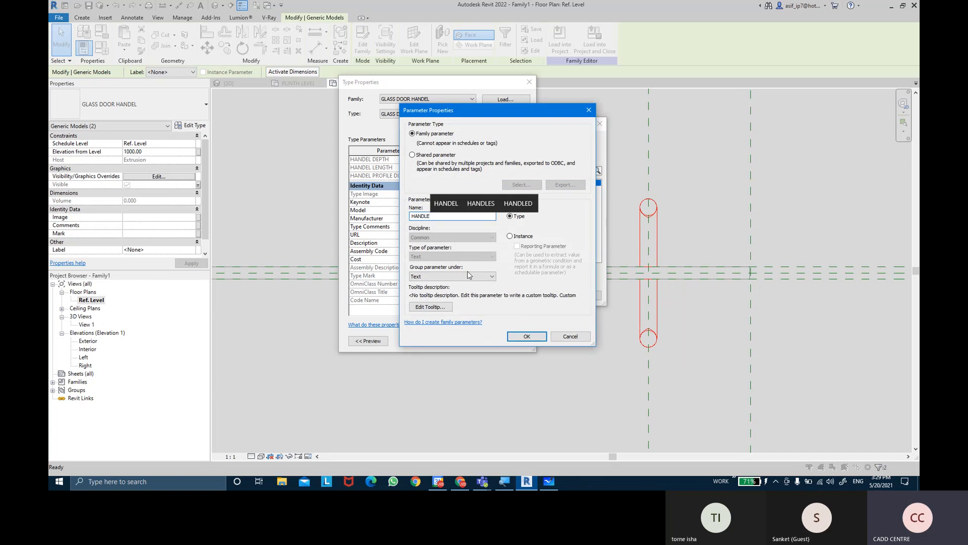
{"action": "key", "text": "BackSpace"}
{"action": "key", "text": "BackSpace"}
{"action": "type", "text": "EL MFG"}
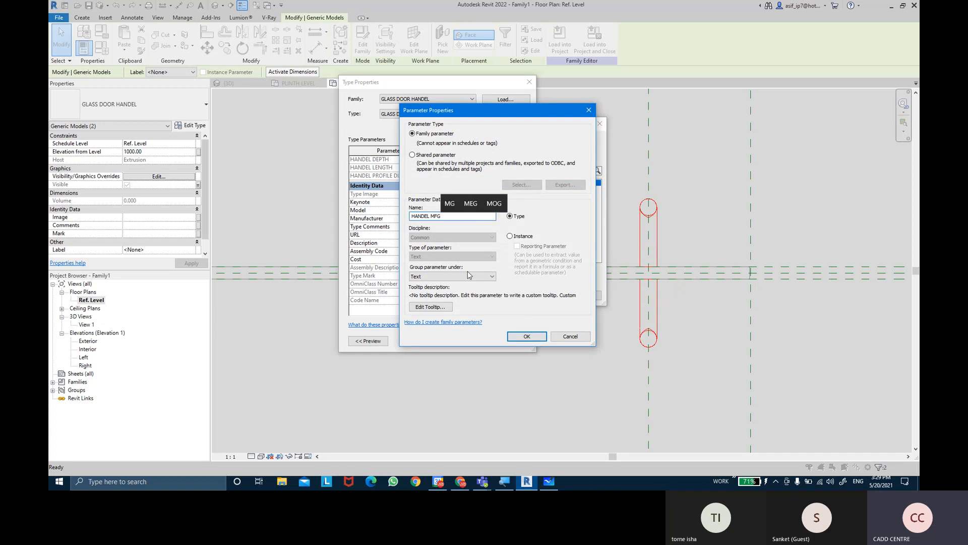
{"action": "key", "text": "Return"}
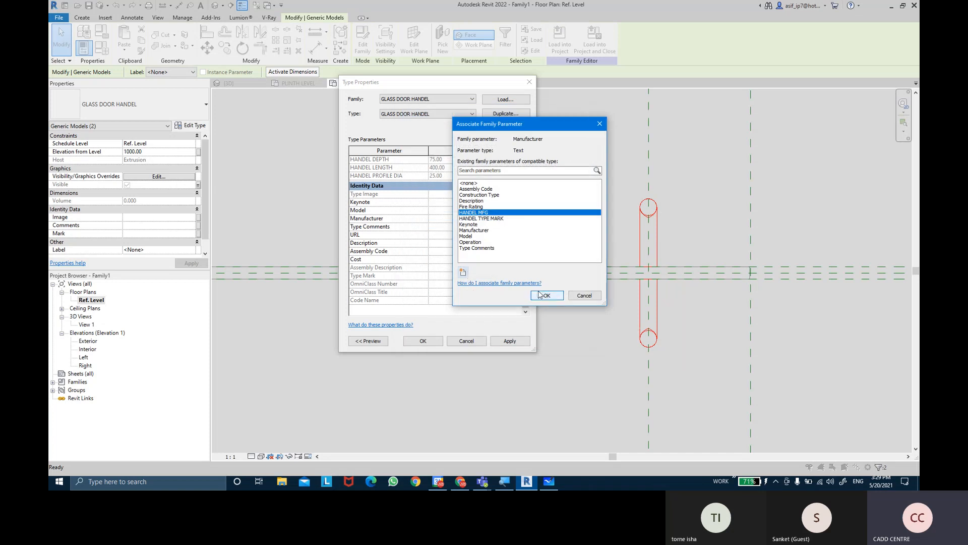
{"action": "left_click", "coordinate": [541, 295]}
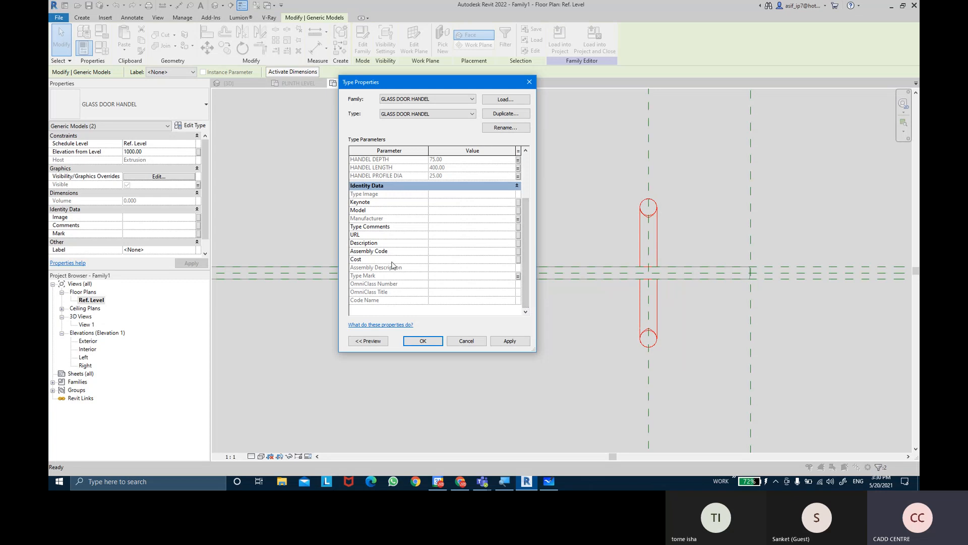
Associate the handle type's Cost property with the existing Cost family parameter
{"action": "left_click", "coordinate": [518, 260]}
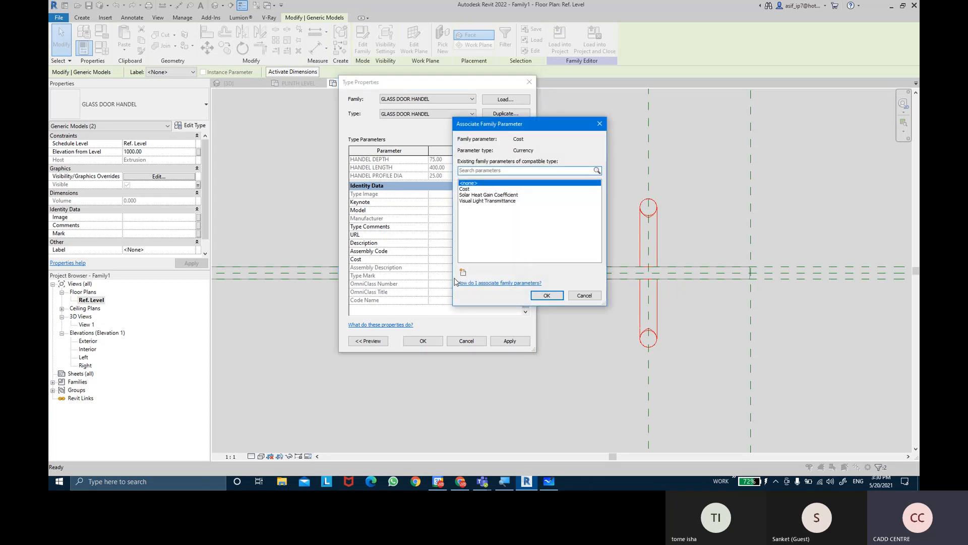
{"action": "left_click", "coordinate": [467, 189]}
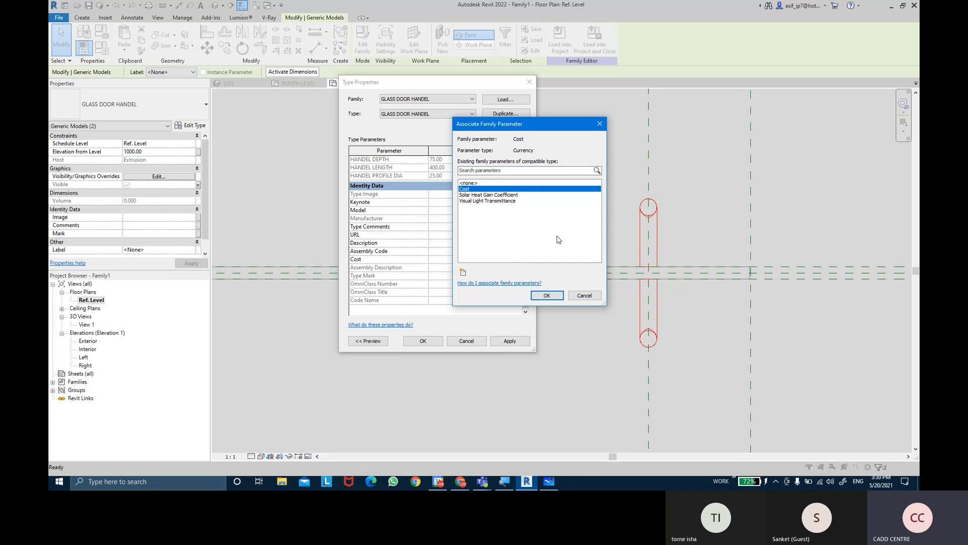
{"action": "left_click", "coordinate": [547, 295]}
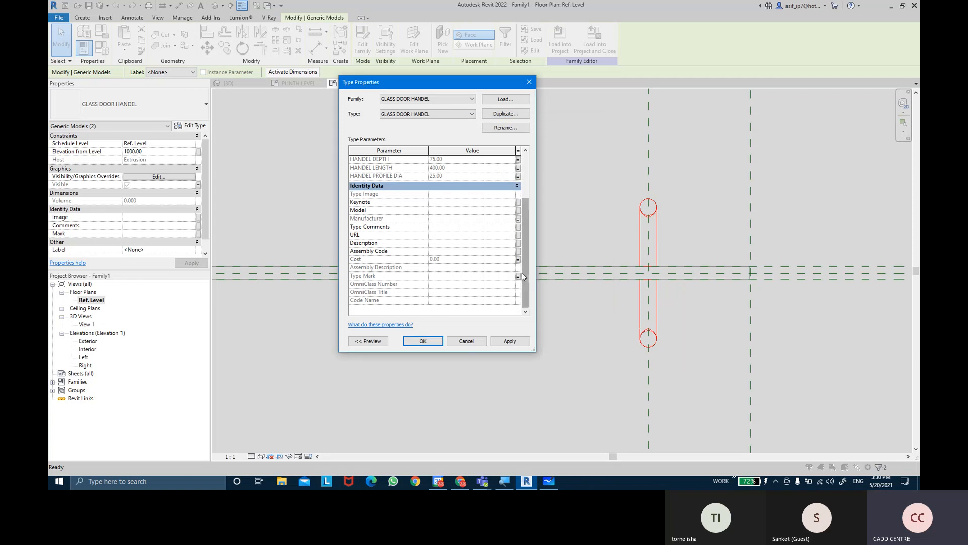
Associate the handle type's Cost property with a new family parameter named HANDEL COST, grouped under Other, and apply the type properties
{"action": "left_click", "coordinate": [520, 259]}
{"action": "left_click", "coordinate": [467, 271]}
{"action": "type", "text": "HANDLE"}
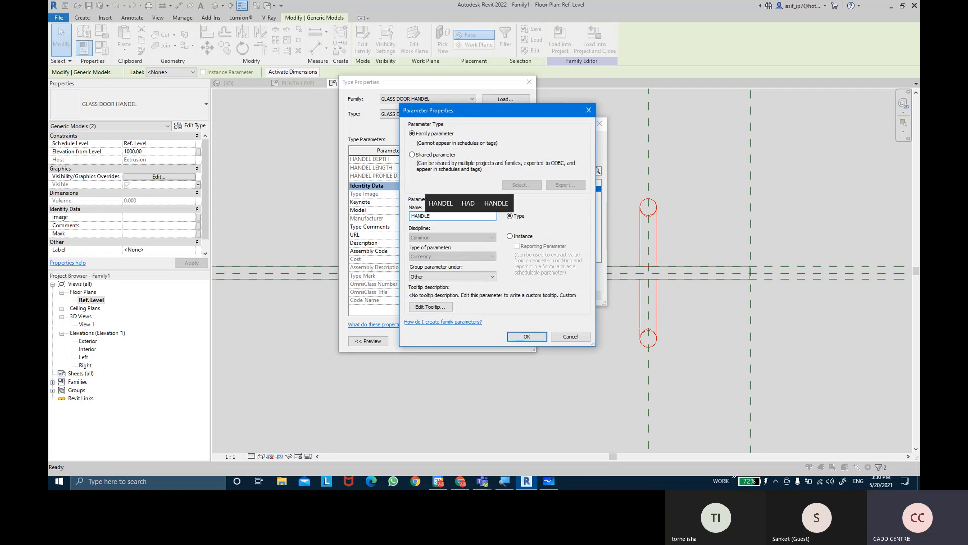
{"action": "key", "text": "BackSpace"}
{"action": "key", "text": "BackSpace"}
{"action": "type", "text": "EL CO"}
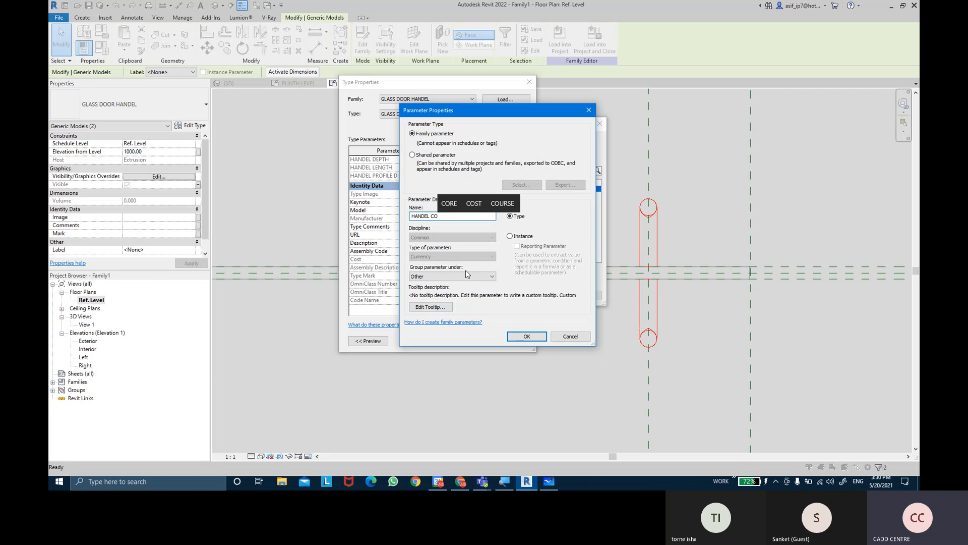
{"action": "key", "text": "BackSpace"}
{"action": "type", "text": "OST"}
{"action": "key", "text": "Return"}
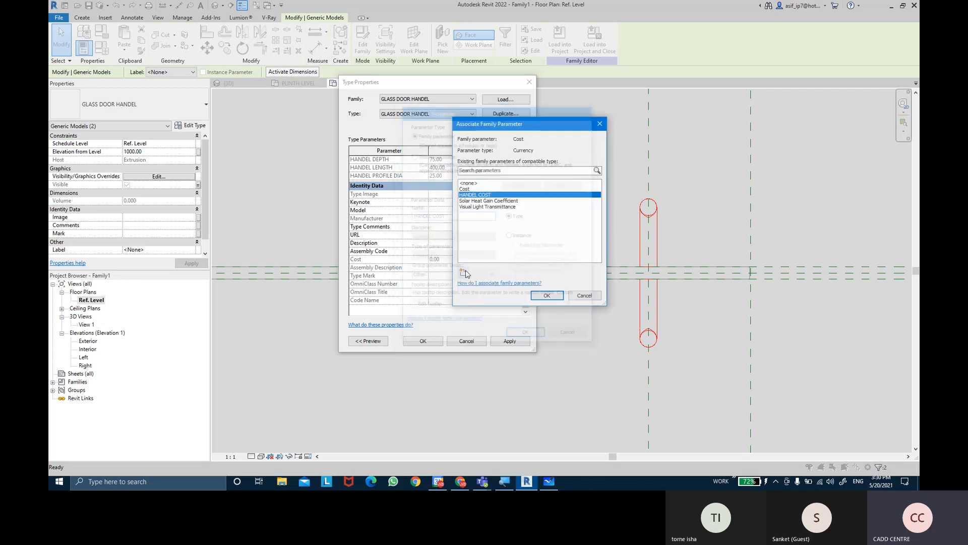
{"action": "left_click", "coordinate": [540, 295]}
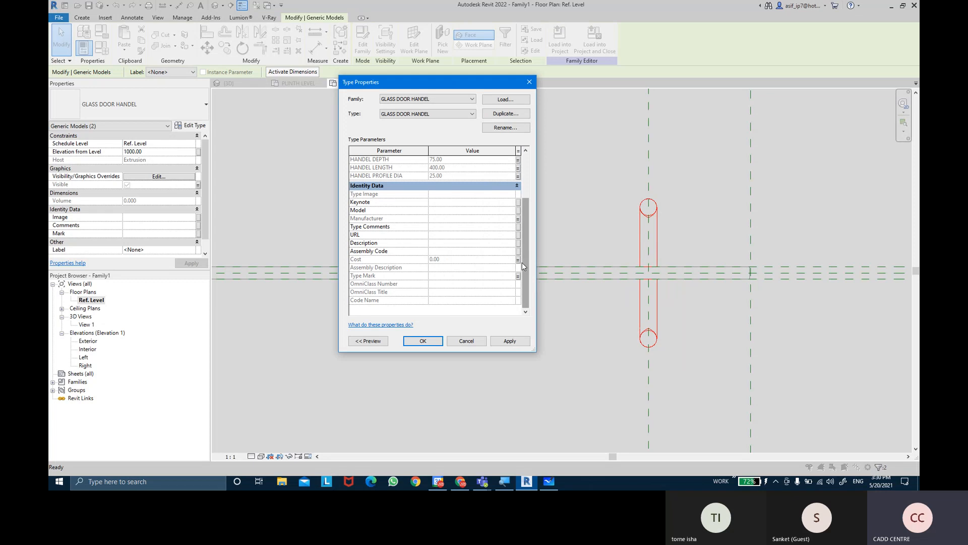
{"action": "left_click", "coordinate": [508, 341]}
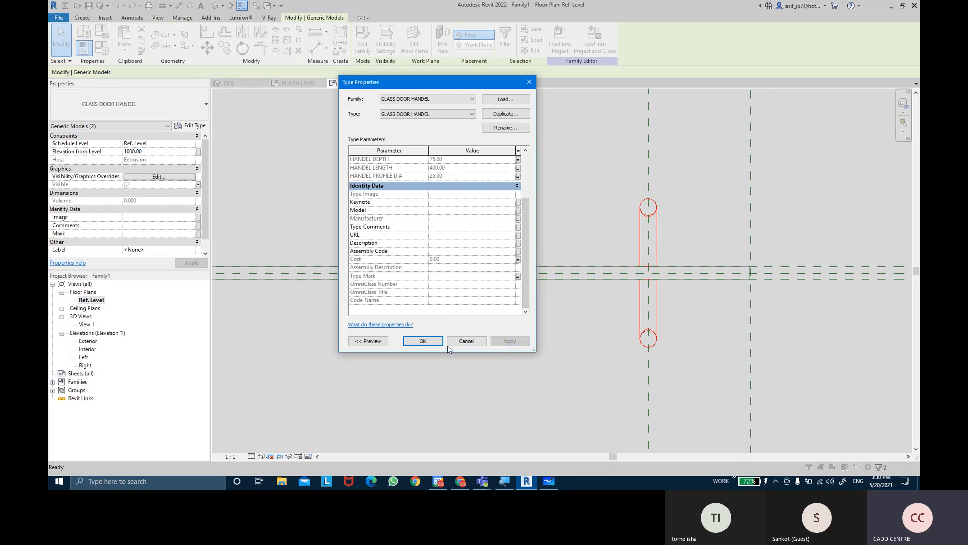
{"action": "left_click", "coordinate": [423, 341]}
{"action": "scroll", "coordinate": [551, 244], "scroll_direction": "down", "scroll_amount": 1}
{"action": "scroll", "coordinate": [502, 217], "scroll_direction": "down", "scroll_amount": 2}
{"action": "middle_click_drag", "start_coordinate": [521, 236], "coordinate": [573, 270]}
{"action": "scroll", "coordinate": [651, 273], "scroll_direction": "up", "scroll_amount": 4}
{"action": "scroll", "coordinate": [560, 269], "scroll_direction": "down", "scroll_amount": 3}
{"action": "middle_click_drag", "start_coordinate": [474, 272], "coordinate": [599, 233]}
{"action": "scroll", "coordinate": [589, 258], "scroll_direction": "down", "scroll_amount": 3}
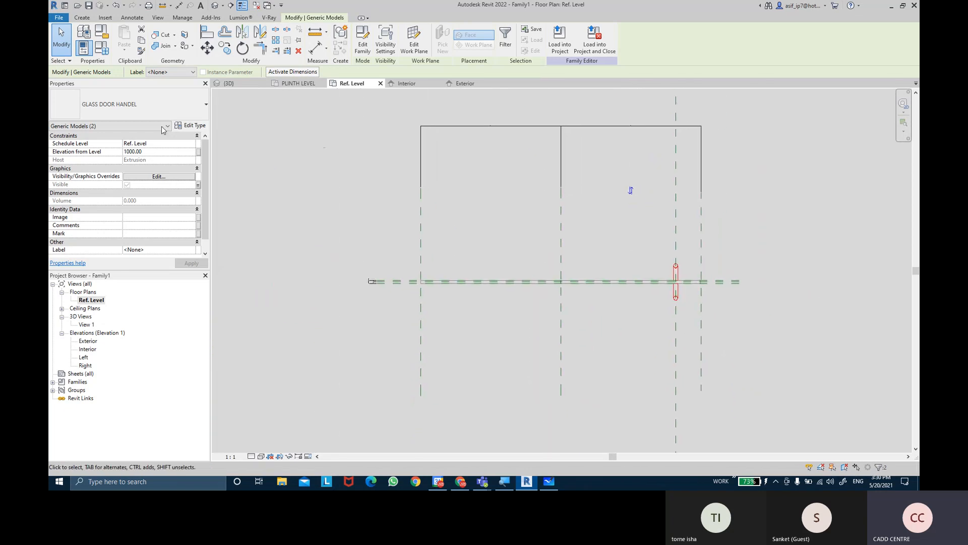
Rename the misspelled HANEL LENGTH family parameter to HANDEL LENGTH
{"action": "left_click", "coordinate": [102, 49]}
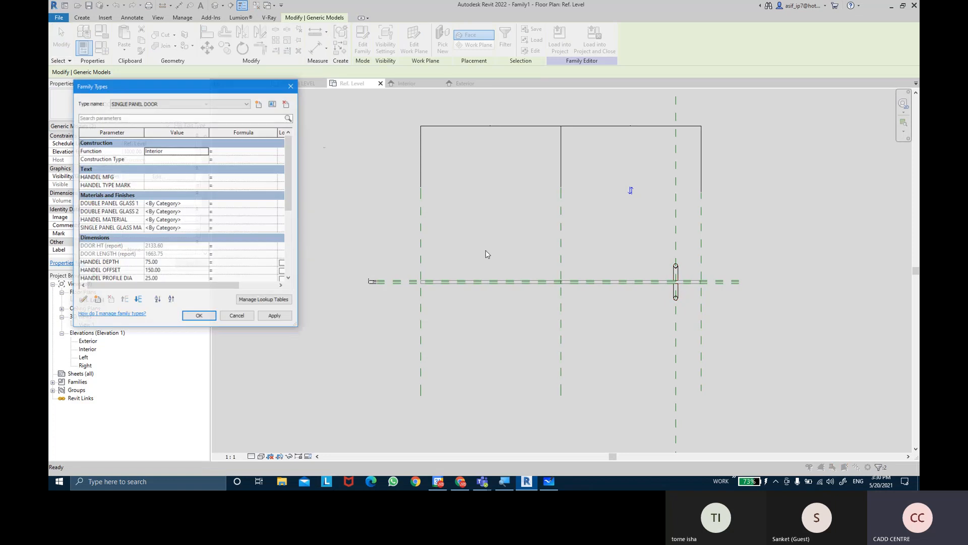
{"action": "scroll", "coordinate": [291, 194], "scroll_direction": "down", "scroll_amount": 3}
{"action": "left_click_drag", "start_coordinate": [291, 193], "coordinate": [291, 207]}
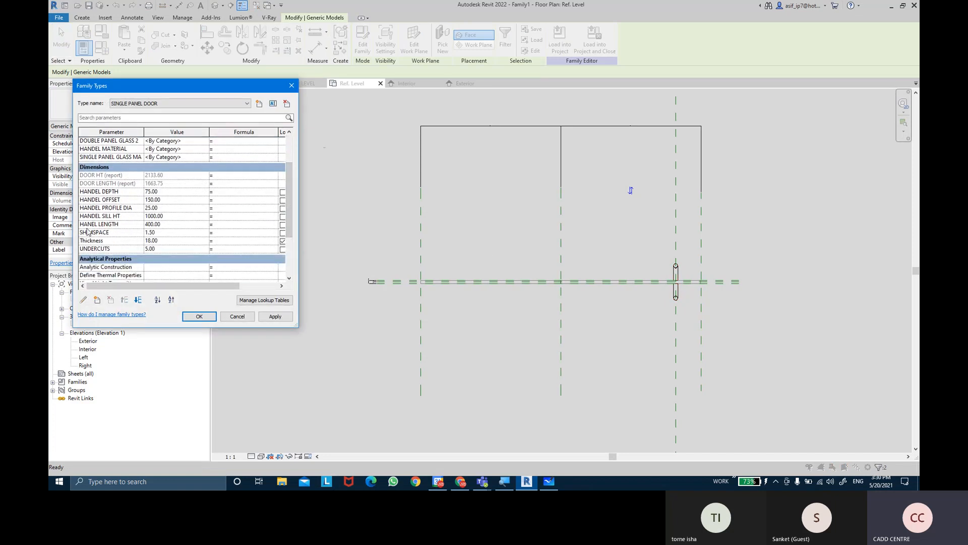
{"action": "left_click", "coordinate": [88, 225]}
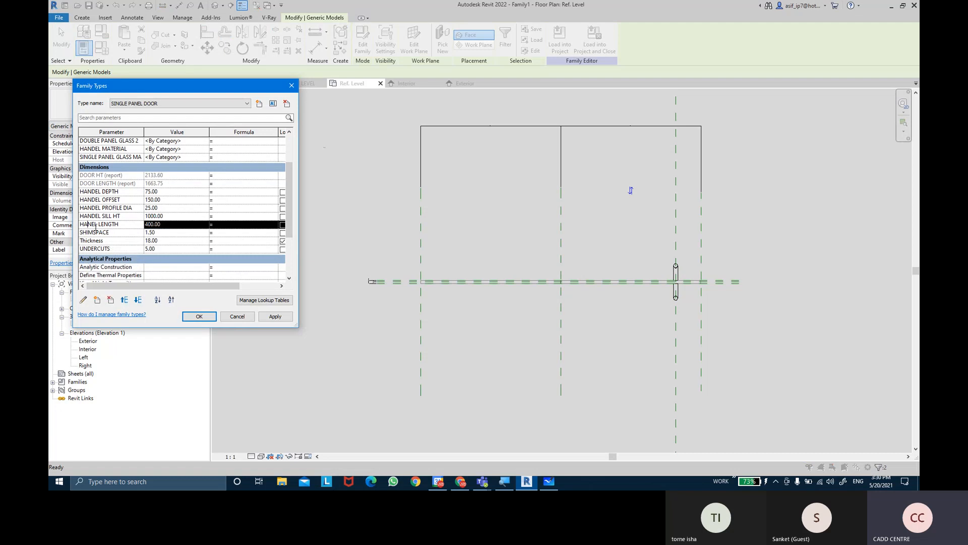
{"action": "left_click", "coordinate": [84, 301]}
{"action": "left_click", "coordinate": [421, 217]}
{"action": "type", "text": "DEL LENGTH"}
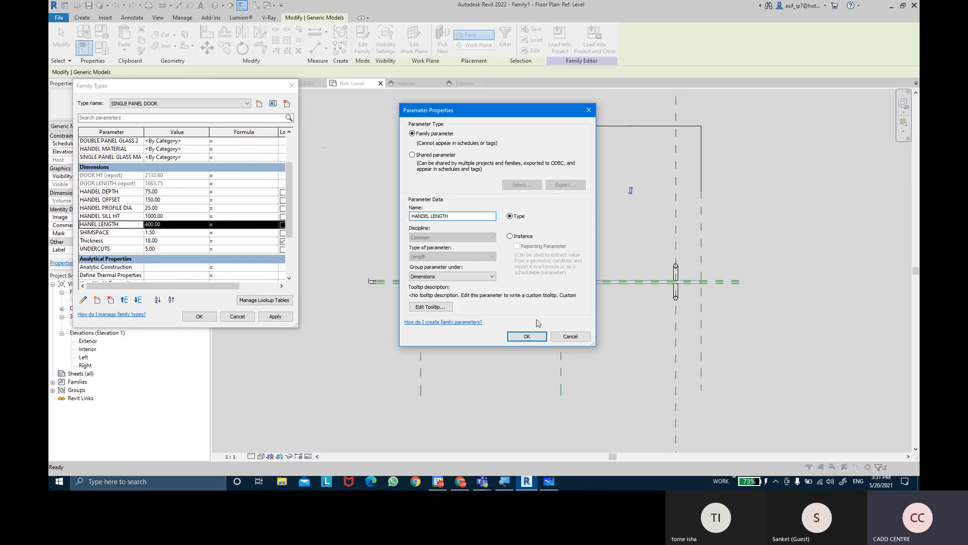
{"action": "left_click", "coordinate": [527, 336]}
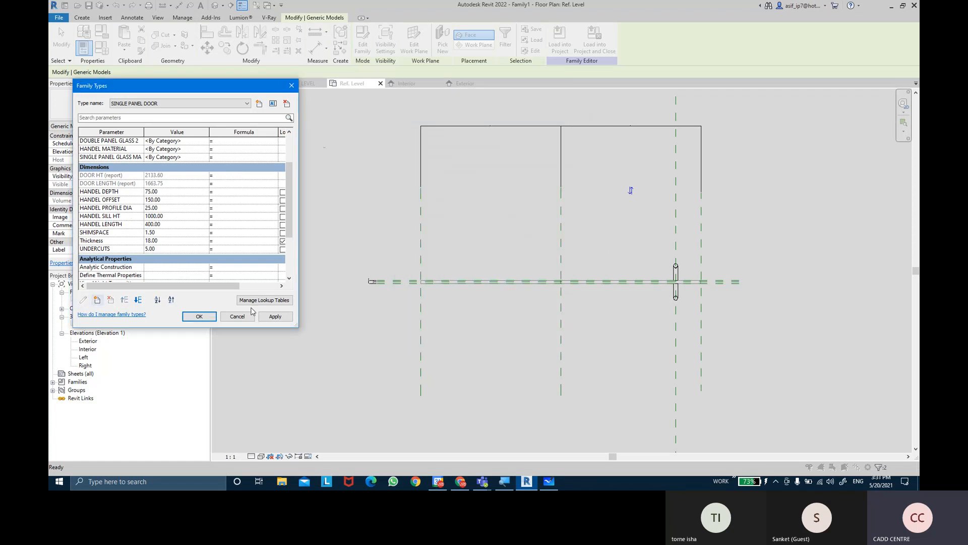
{"action": "left_click", "coordinate": [210, 320]}
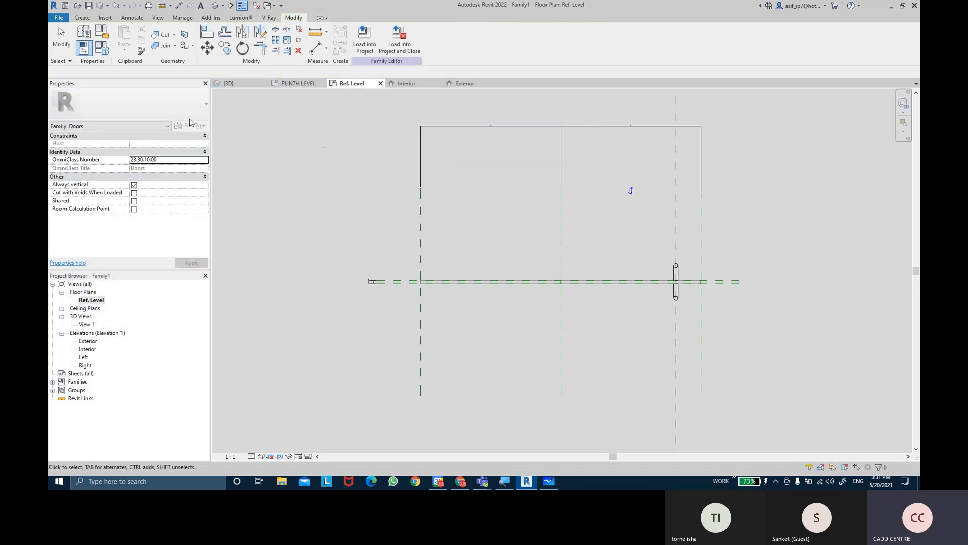
Make DOUBLE PANEL DOOR the current family type and review its parameters
{"action": "left_click", "coordinate": [101, 48]}
{"action": "left_click", "coordinate": [177, 104]}
{"action": "left_click", "coordinate": [135, 112]}
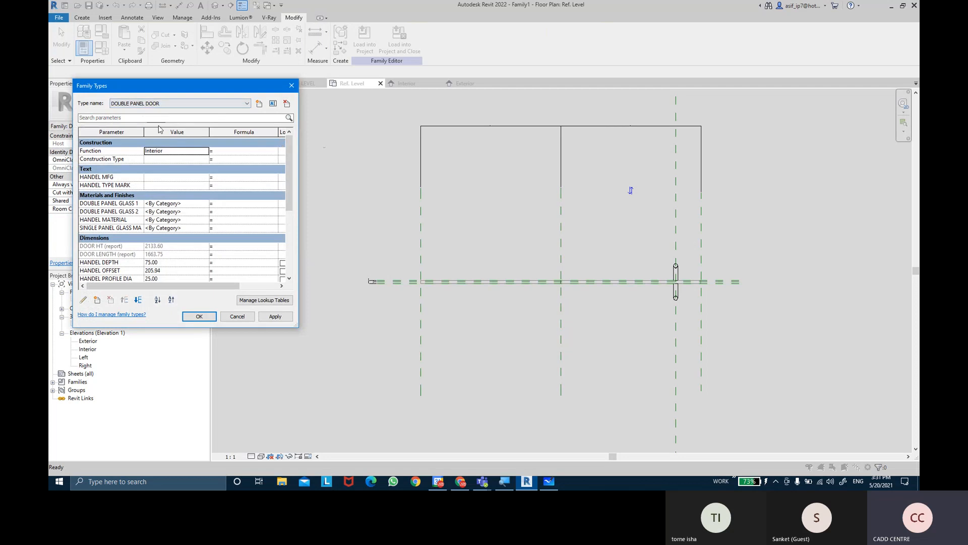
{"action": "left_click", "coordinate": [280, 321]}
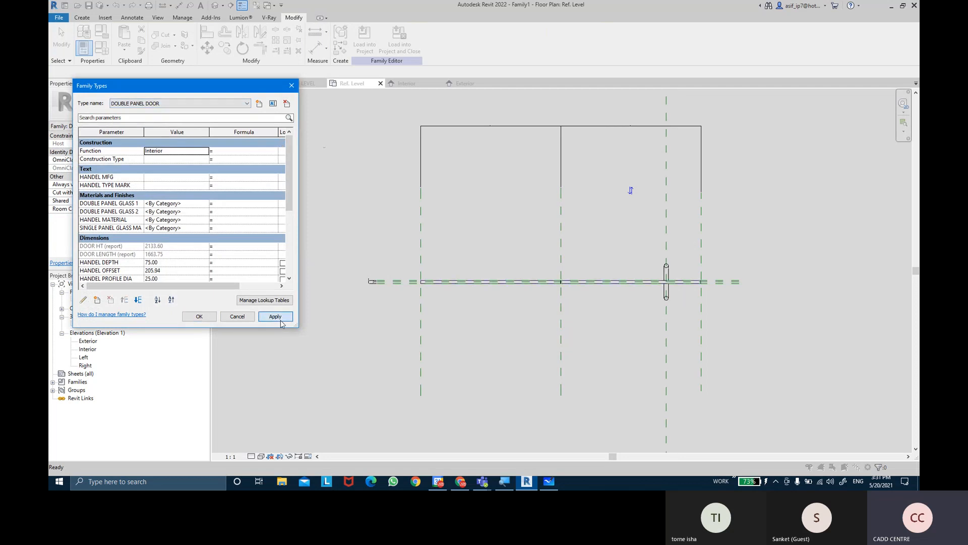
{"action": "left_click", "coordinate": [199, 316]}
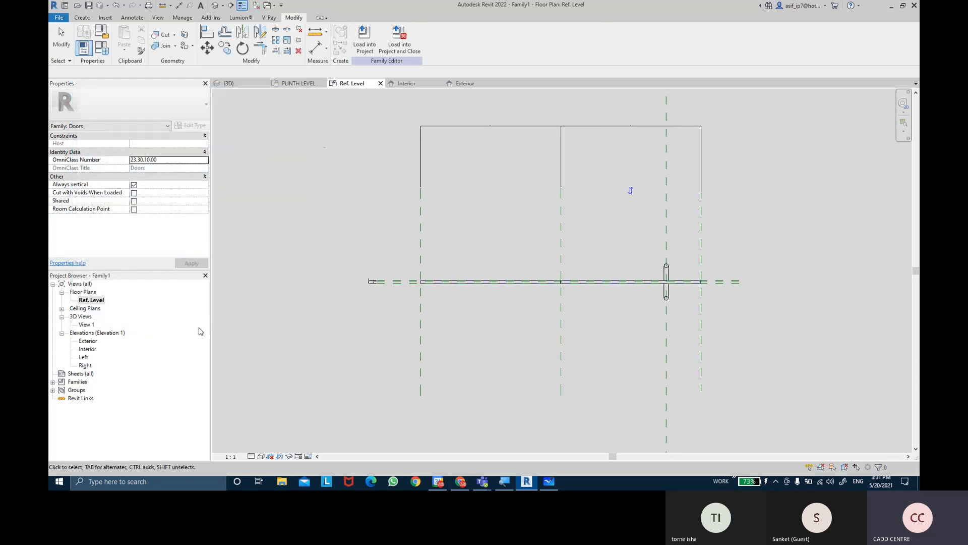
{"action": "left_click", "coordinate": [106, 50]}
{"action": "scroll", "coordinate": [192, 226], "scroll_direction": "down", "scroll_amount": 10}
{"action": "left_click", "coordinate": [207, 321]}
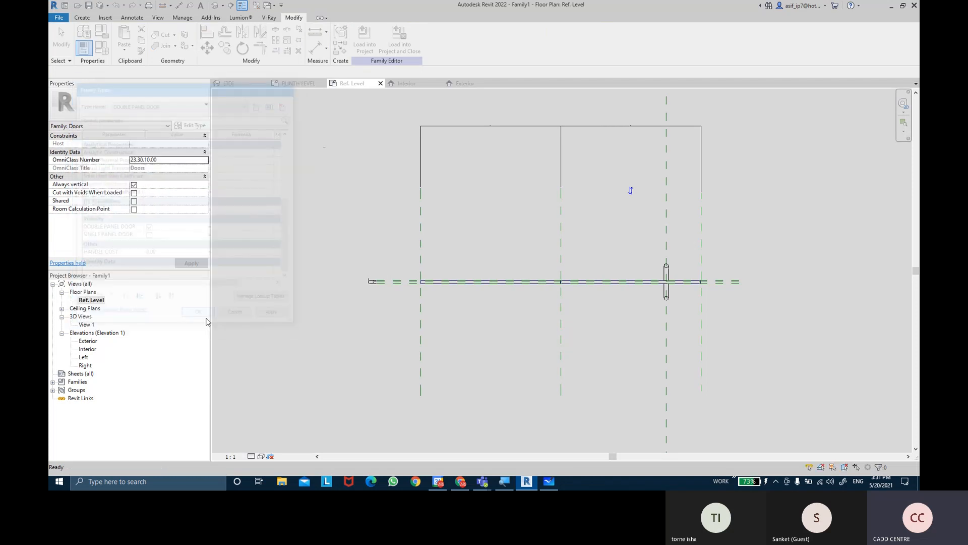
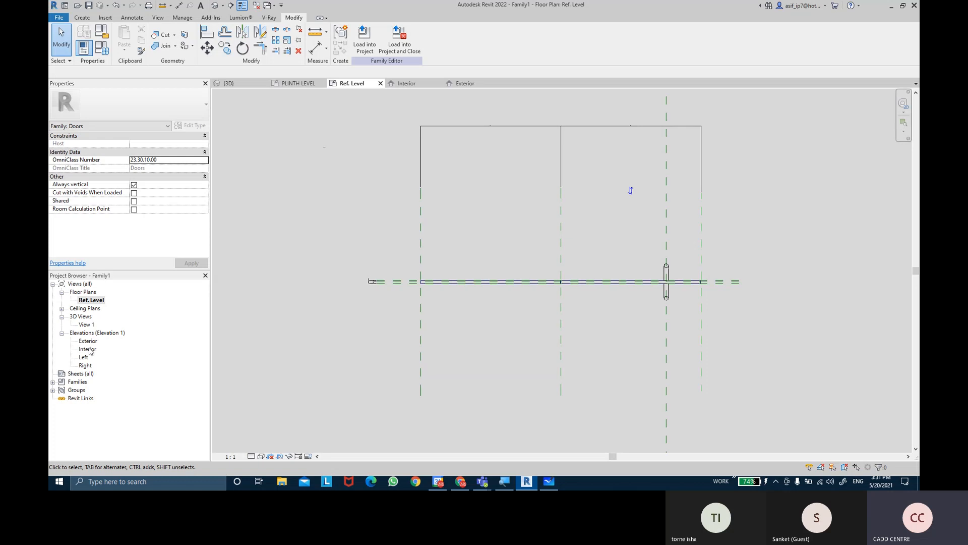
Draw a vertical reference plane just left of the door's centre plane in the Interior elevation
{"action": "double_click", "coordinate": [88, 349]}
{"action": "scroll", "coordinate": [428, 287], "scroll_direction": "down", "scroll_amount": 2}
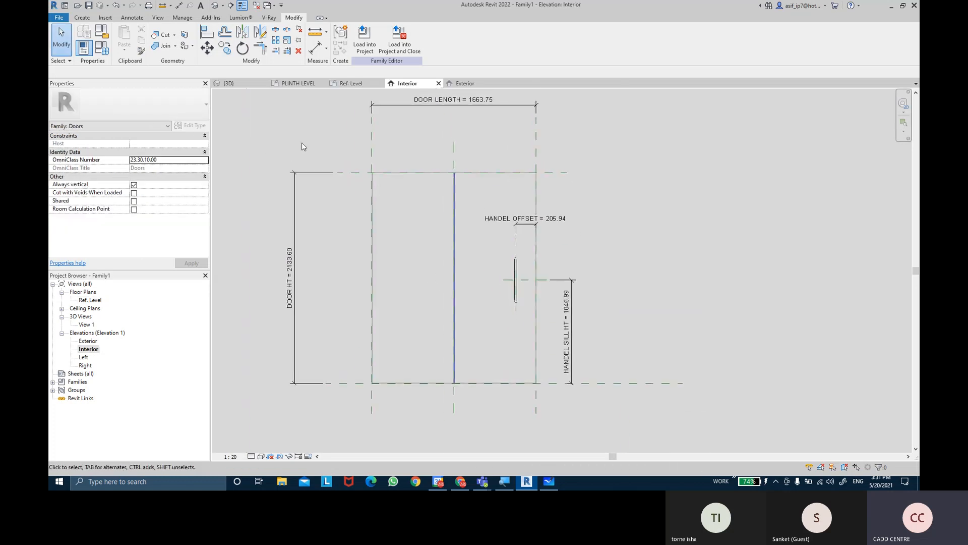
{"action": "left_click", "coordinate": [82, 18]}
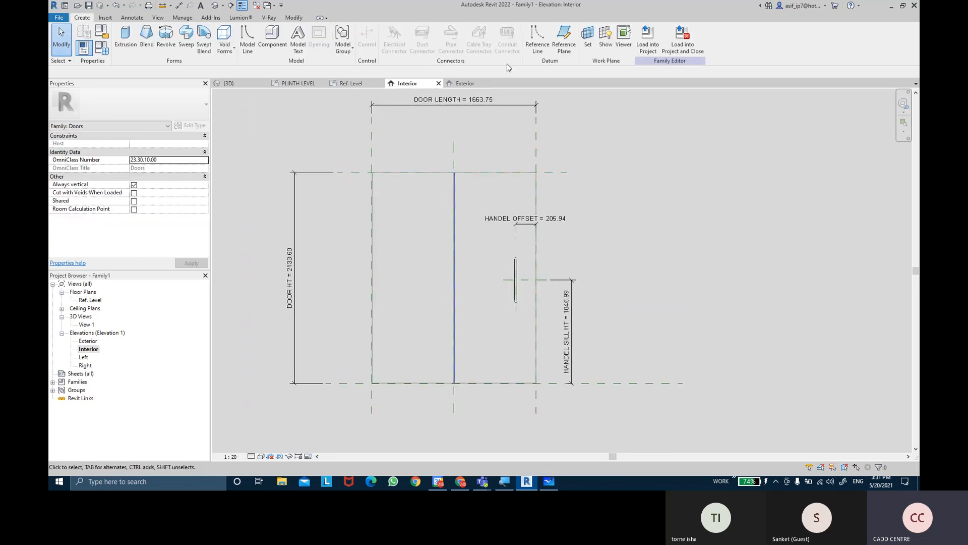
{"action": "left_click", "coordinate": [557, 50]}
{"action": "left_click", "coordinate": [440, 252]}
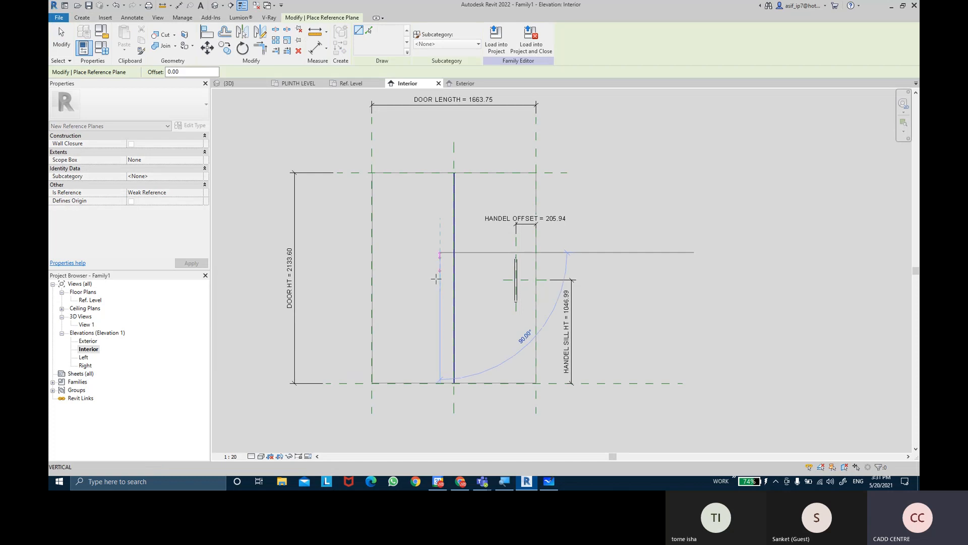
{"action": "left_click", "coordinate": [441, 322]}
{"action": "scroll", "coordinate": [505, 300], "scroll_direction": "up", "scroll_amount": 2}
{"action": "key", "text": "Escape"}
{"action": "key", "text": "Escape"}
Extend the horizontal handle-height reference plane leftward until it crosses the new vertical reference plane
{"action": "left_click", "coordinate": [507, 268]}
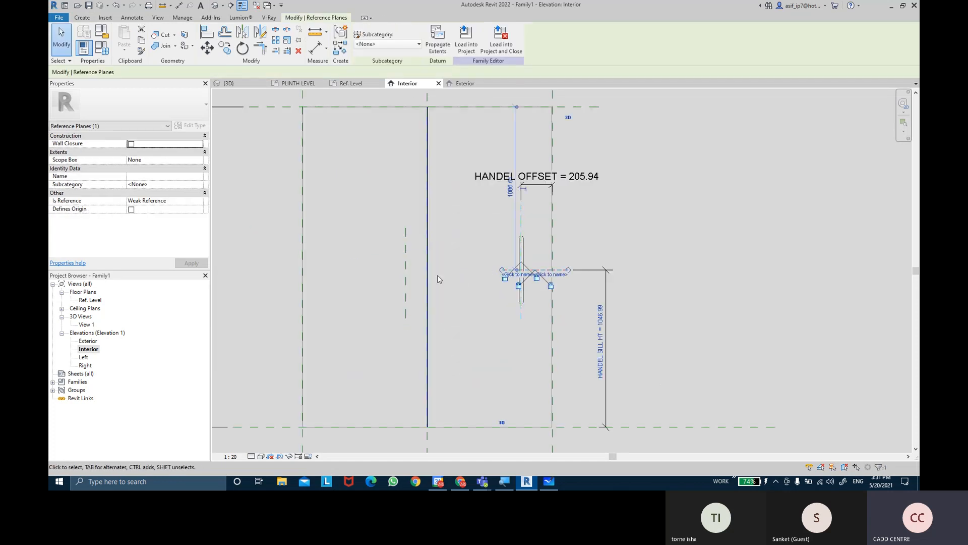
{"action": "scroll", "coordinate": [488, 272], "scroll_direction": "up", "scroll_amount": 2}
{"action": "key", "text": "Escape"}
{"action": "left_click_drag", "start_coordinate": [503, 272], "coordinate": [318, 271]}
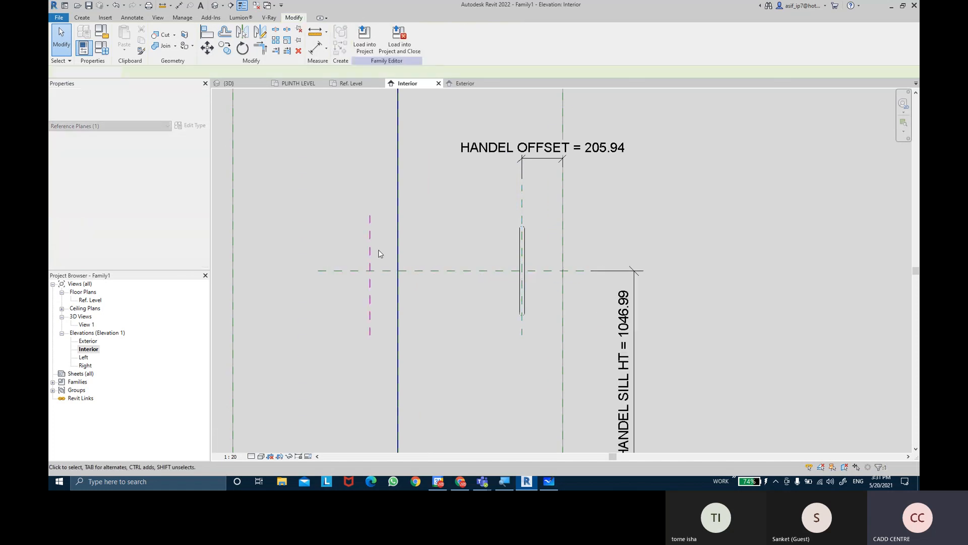
{"action": "key", "text": "Escape"}
{"action": "scroll", "coordinate": [663, 215], "scroll_direction": "down", "scroll_amount": 2}
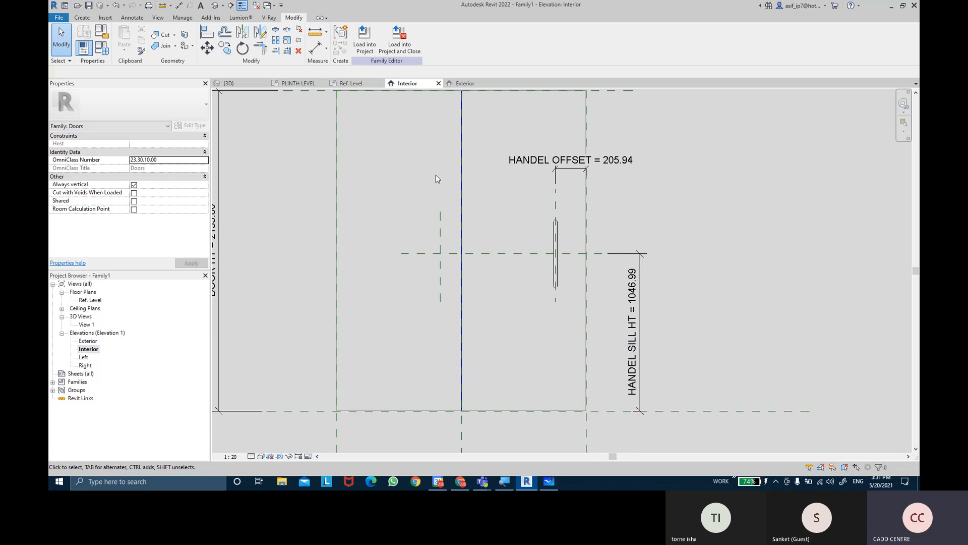
Draw a matching vertical reference plane just right of the door's centre plane, level with the left one
{"action": "left_click", "coordinate": [82, 17]}
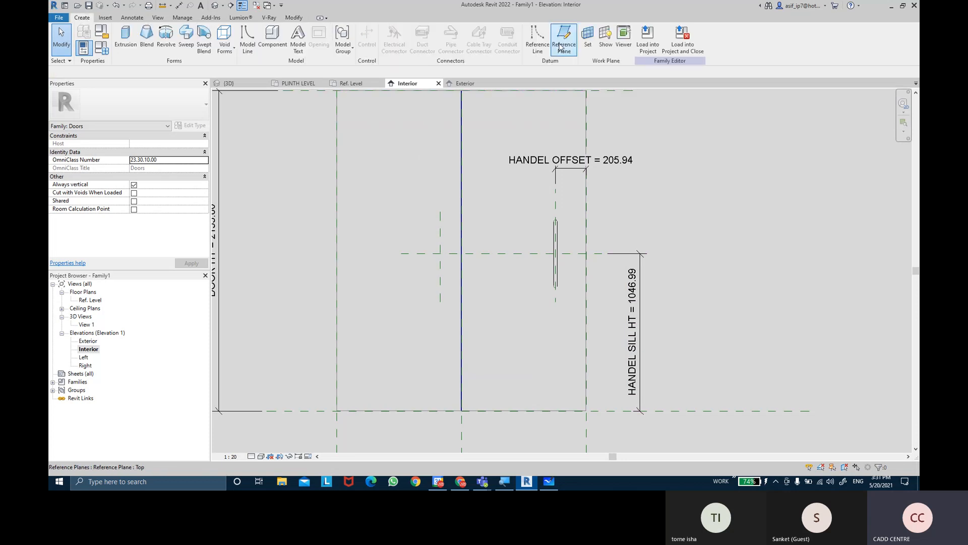
{"action": "left_click", "coordinate": [560, 47]}
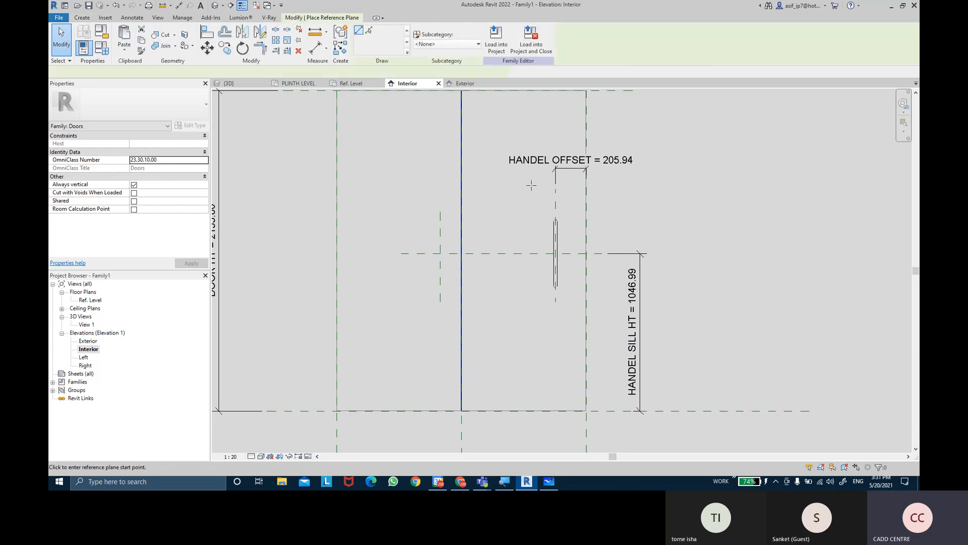
{"action": "left_click", "coordinate": [482, 212]}
{"action": "left_click", "coordinate": [482, 302]}
{"action": "key", "text": "Escape"}
{"action": "key", "text": "Escape"}
{"action": "scroll", "coordinate": [493, 151], "scroll_direction": "up", "scroll_amount": 1}
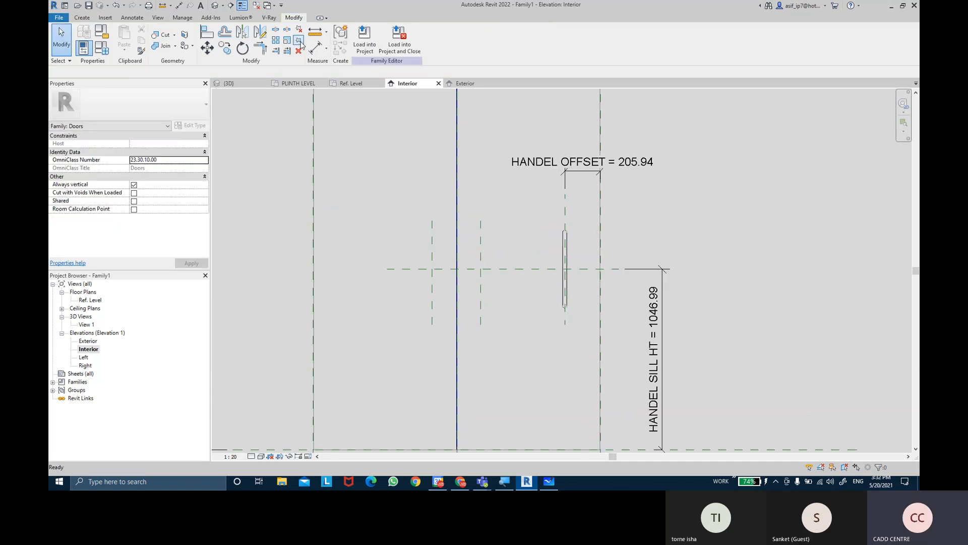
Add an aligned dimension between the door's centre plane and the vertical reference plane to its left
{"action": "left_click", "coordinate": [315, 48]}
{"action": "middle_click_drag", "start_coordinate": [432, 210], "coordinate": [432, 307]}
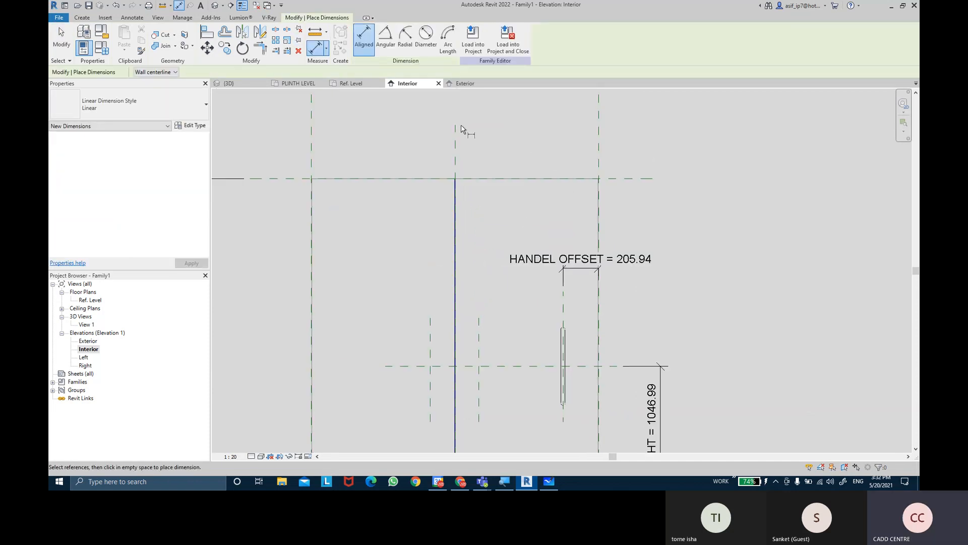
{"action": "left_click", "coordinate": [455, 152]}
{"action": "scroll", "coordinate": [432, 320], "scroll_direction": "up", "scroll_amount": 1}
{"action": "left_click", "coordinate": [434, 343]}
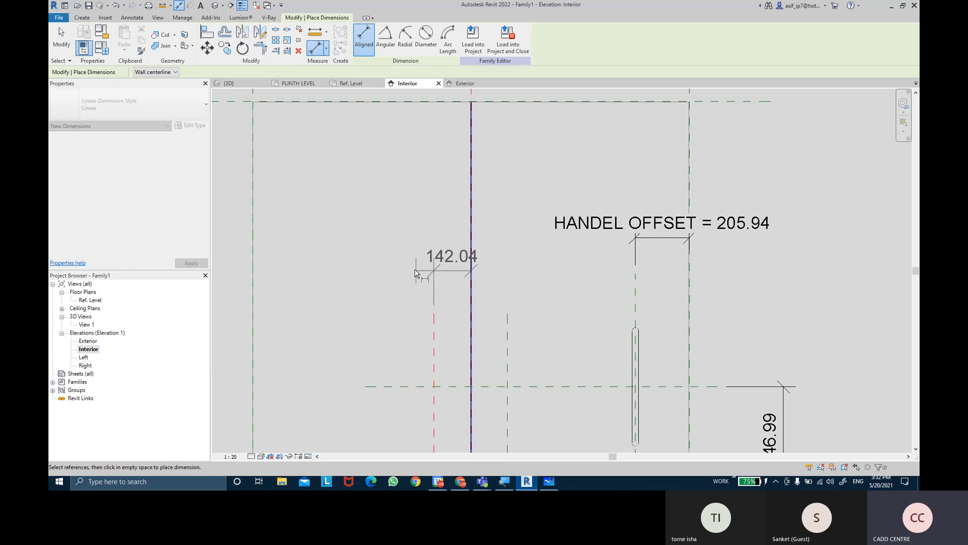
{"action": "left_click", "coordinate": [415, 273]}
Add an aligned dimension between the door's centre plane and the vertical reference plane to its right
{"action": "left_click", "coordinate": [482, 173]}
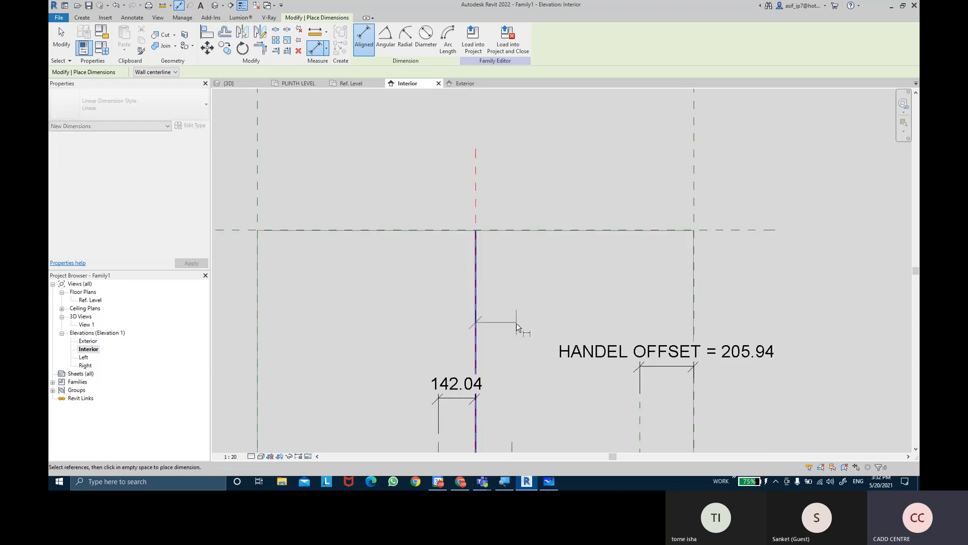
{"action": "middle_click_drag", "start_coordinate": [517, 323], "coordinate": [493, 157]}
{"action": "left_click", "coordinate": [491, 272]}
{"action": "left_click", "coordinate": [517, 237]}
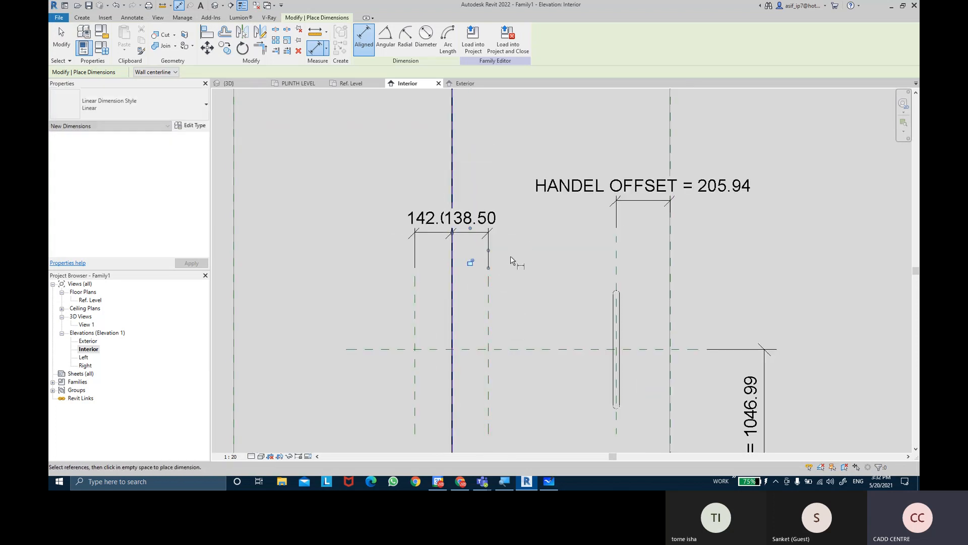
{"action": "middle_click_drag", "start_coordinate": [510, 269], "coordinate": [493, 219]}
{"action": "key", "text": "Escape"}
{"action": "key", "text": "Escape"}
Label both centre-plane dimensions with the HANDEL OFFSET parameter
{"action": "left_click", "coordinate": [493, 218]}
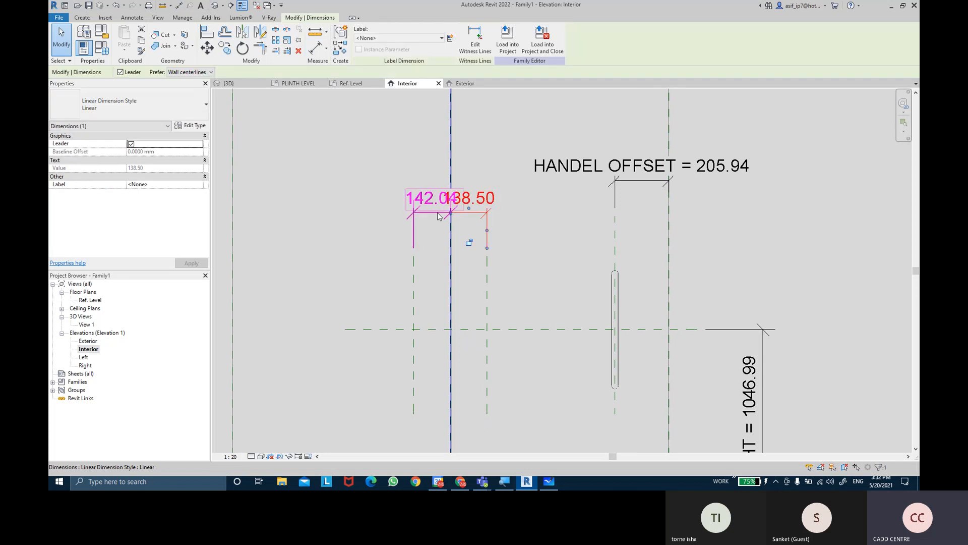
{"action": "left_click", "coordinate": [432, 215], "text": "ctrl"}
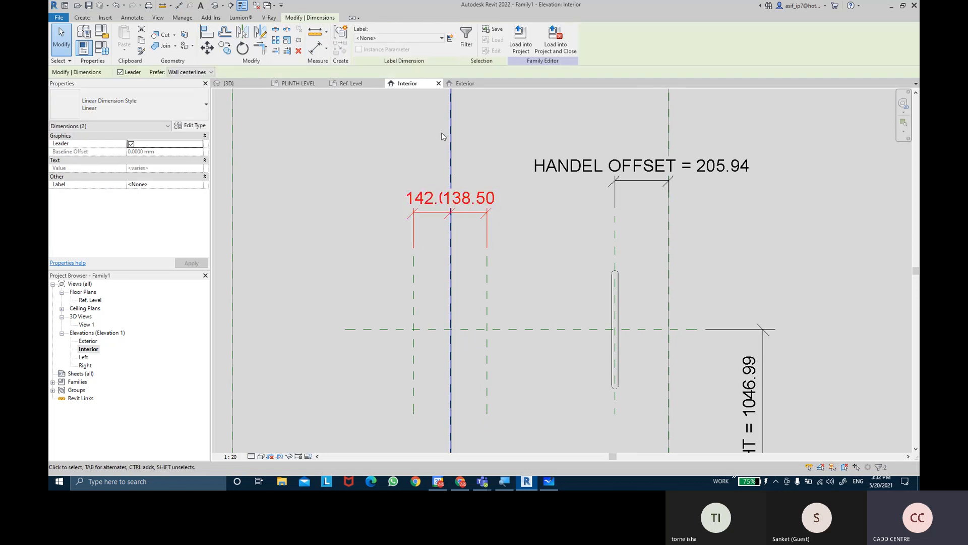
{"action": "left_click", "coordinate": [405, 39]}
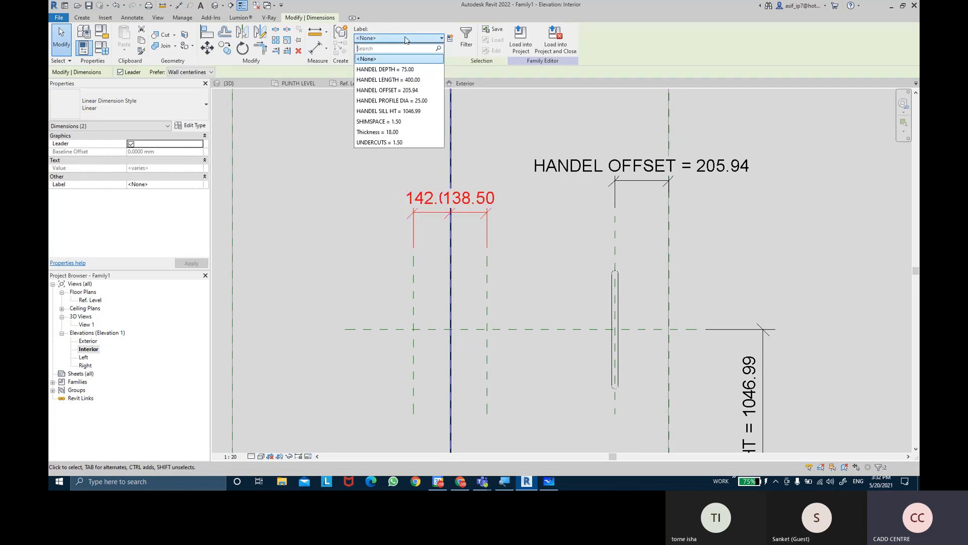
{"action": "left_click", "coordinate": [412, 92]}
{"action": "left_click", "coordinate": [381, 248]}
{"action": "scroll", "coordinate": [380, 249], "scroll_direction": "down", "scroll_amount": 2}
{"action": "middle_click_drag", "start_coordinate": [394, 257], "coordinate": [446, 231]}
{"action": "scroll", "coordinate": [449, 233], "scroll_direction": "down", "scroll_amount": 2}
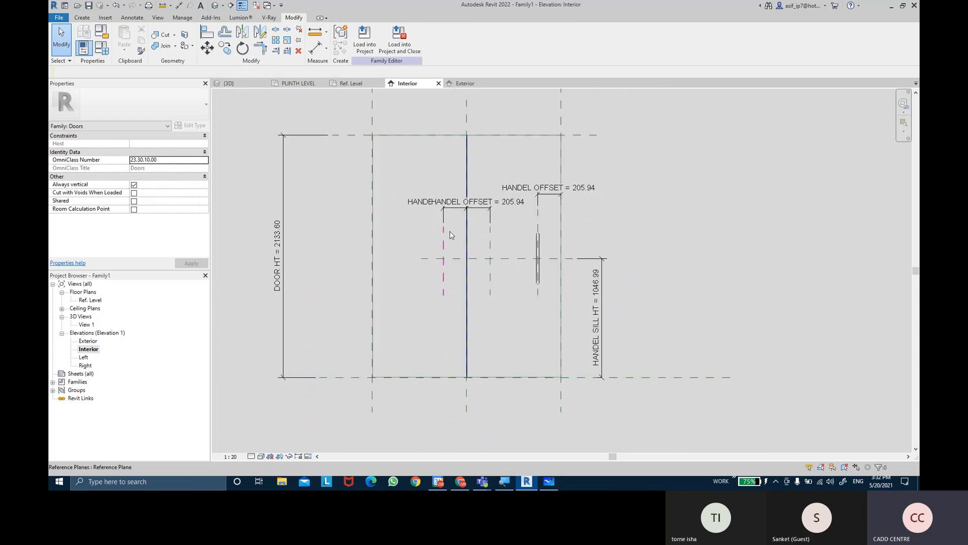
Place two GLASS DOOR HANDEL components on the interior face, one on each door panel
{"action": "scroll", "coordinate": [444, 227], "scroll_direction": "up", "scroll_amount": 2}
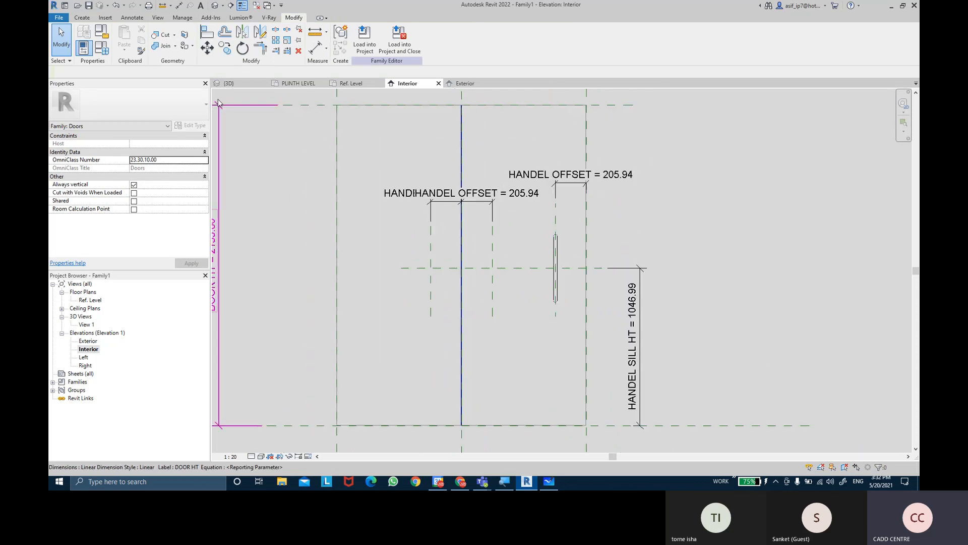
{"action": "left_click", "coordinate": [82, 20]}
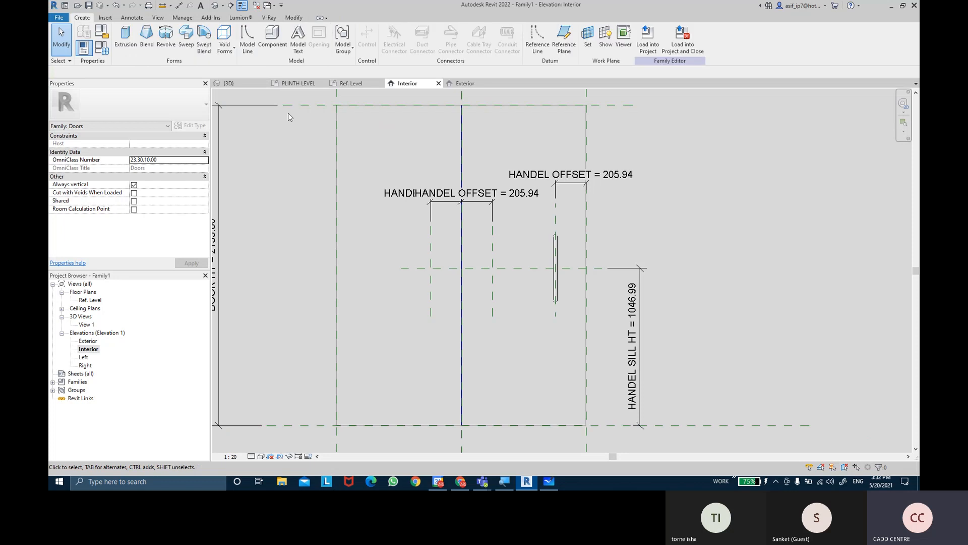
{"action": "left_click", "coordinate": [285, 48]}
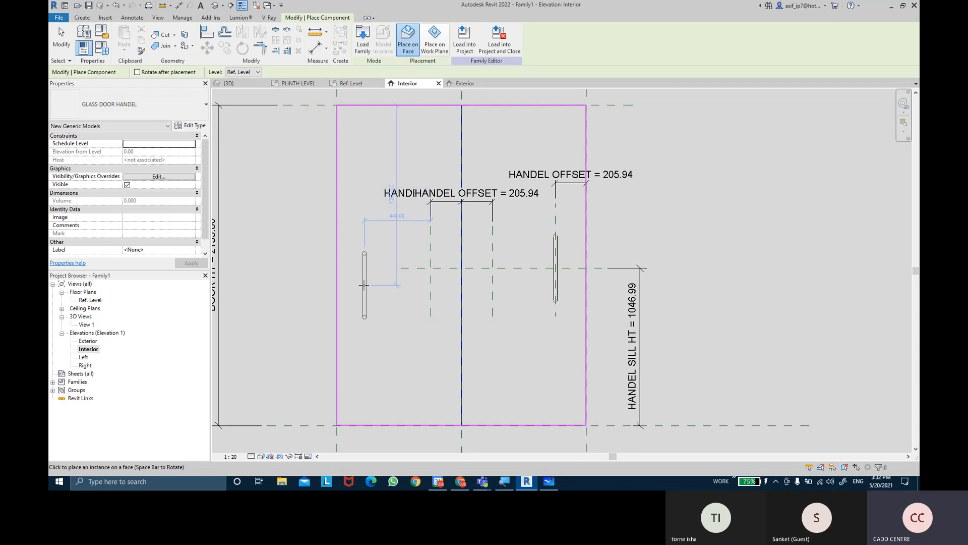
{"action": "left_click", "coordinate": [367, 269]}
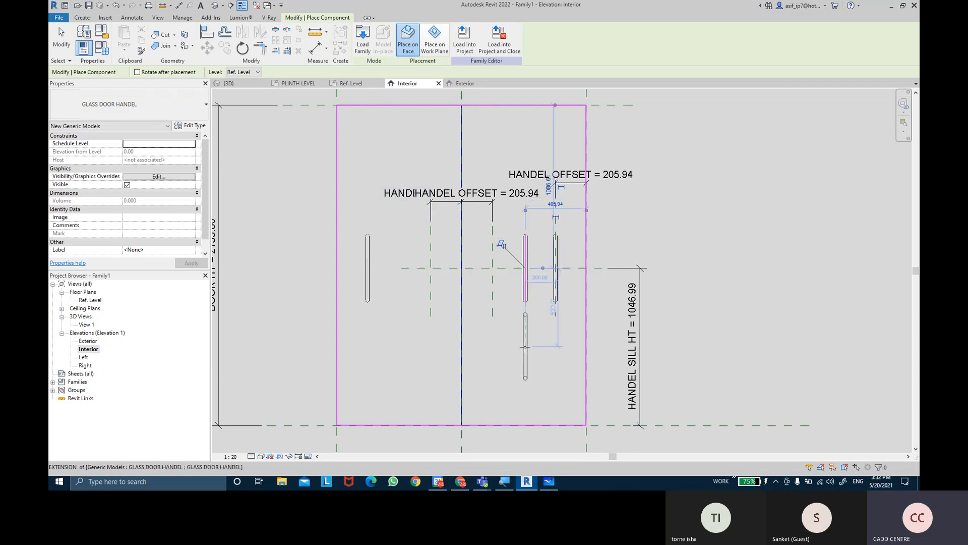
{"action": "key", "text": "Escape"}
{"action": "key", "text": "Escape"}
Align the left panel's new handle to the vertical reference plane left of the centre
{"action": "key", "text": "a"}
{"action": "key", "text": "l"}
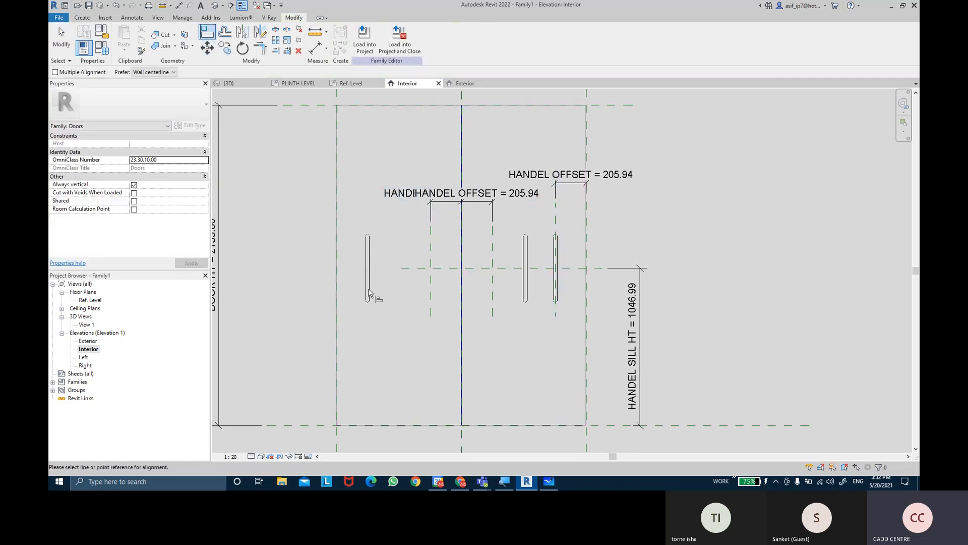
{"action": "left_click", "coordinate": [431, 283]}
{"action": "left_click", "coordinate": [368, 285]}
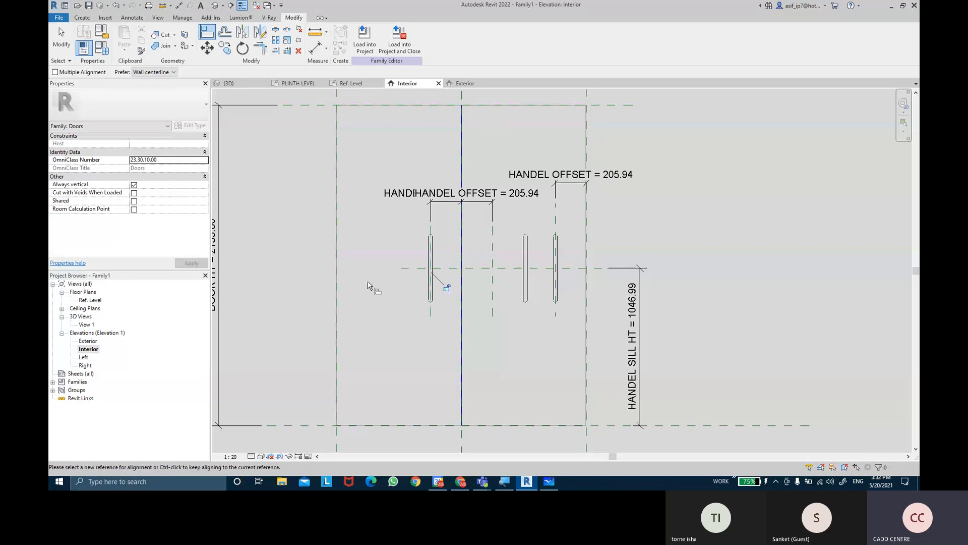
{"action": "left_click", "coordinate": [431, 268]}
Align the right panel's new handle to the vertical reference plane right of the centre and lock the alignment
{"action": "left_click", "coordinate": [487, 283]}
{"action": "left_click", "coordinate": [492, 303]}
{"action": "left_click", "coordinate": [493, 305]}
{"action": "left_click", "coordinate": [524, 287]}
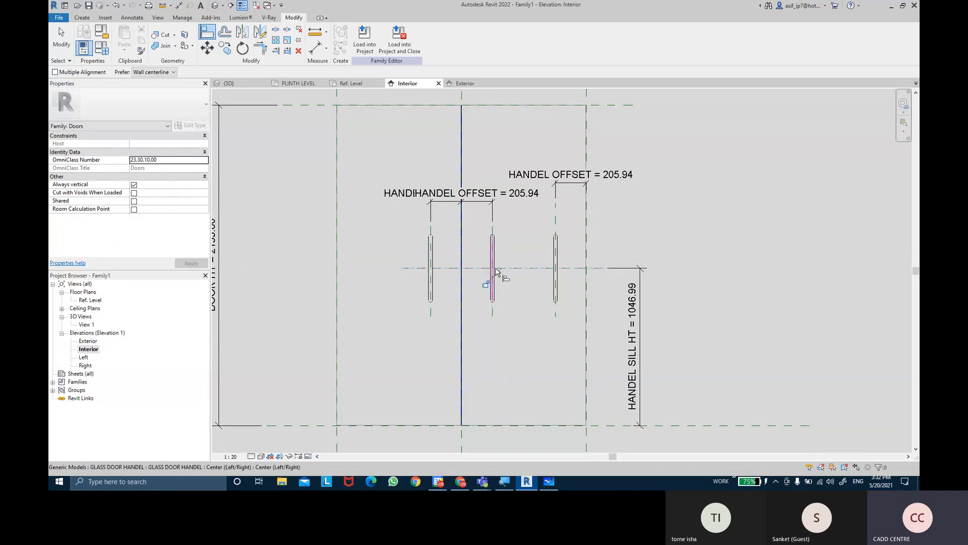
{"action": "left_click", "coordinate": [486, 286]}
{"action": "key", "text": "Escape"}
{"action": "key", "text": "Escape"}
{"action": "scroll", "coordinate": [512, 300], "scroll_direction": "up", "scroll_amount": 4}
{"action": "left_click", "coordinate": [488, 292]}
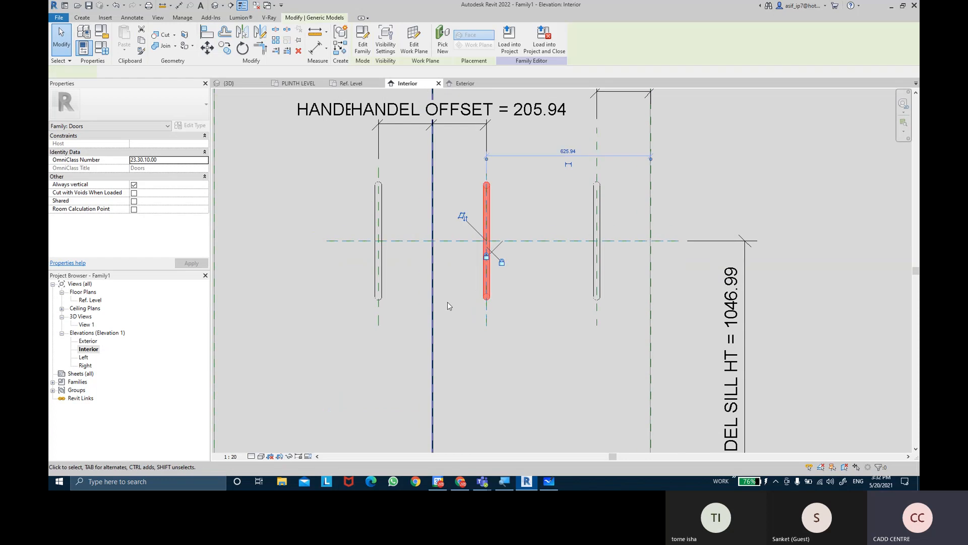
{"action": "left_click", "coordinate": [384, 280], "text": "ctrl"}
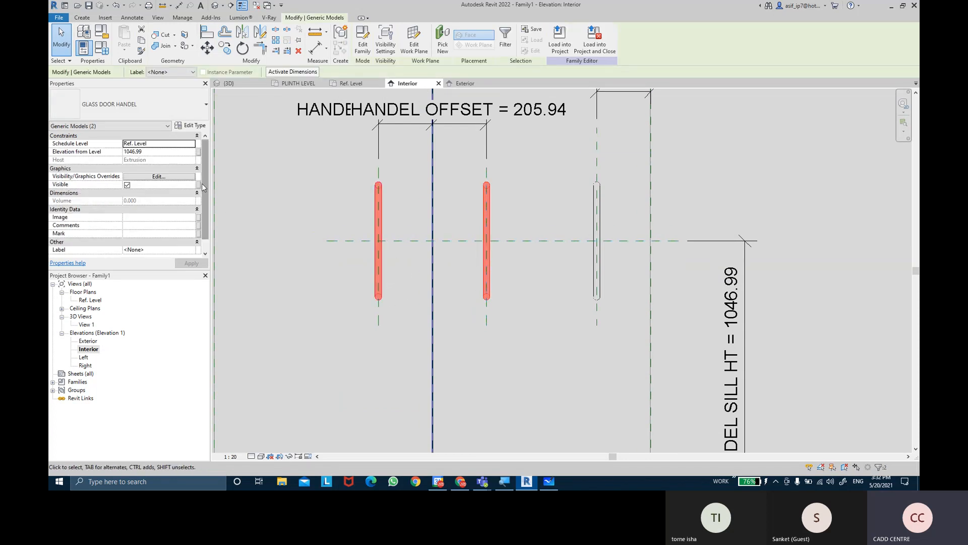
{"action": "key", "text": "Escape"}
{"action": "middle_click_drag", "start_coordinate": [456, 270], "coordinate": [466, 278]}
Place two GLASS DOOR HANDEL components on the door panels' face in the Exterior elevation, one on each panel
{"action": "double_click", "coordinate": [89, 342]}
{"action": "scroll", "coordinate": [455, 283], "scroll_direction": "down", "scroll_amount": 2}
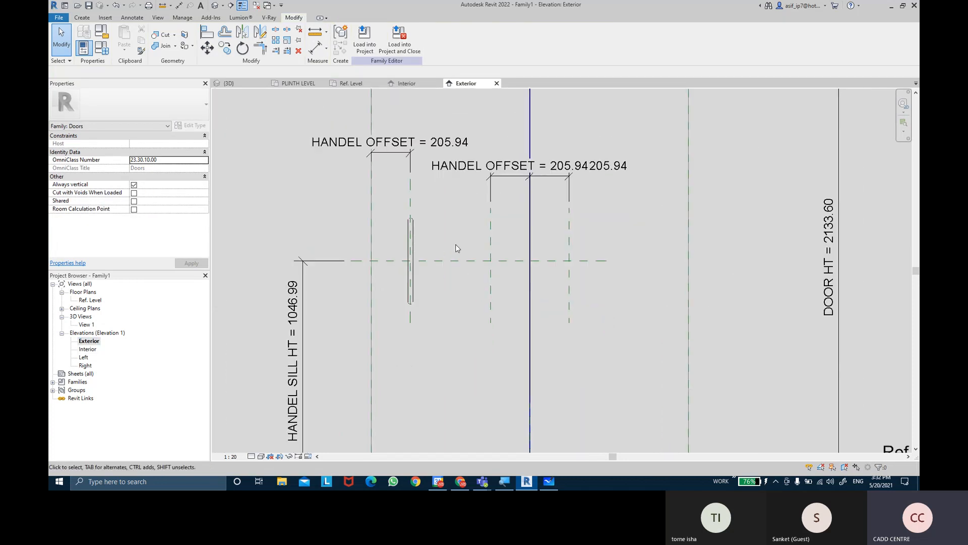
{"action": "scroll", "coordinate": [456, 251], "scroll_direction": "down", "scroll_amount": 1}
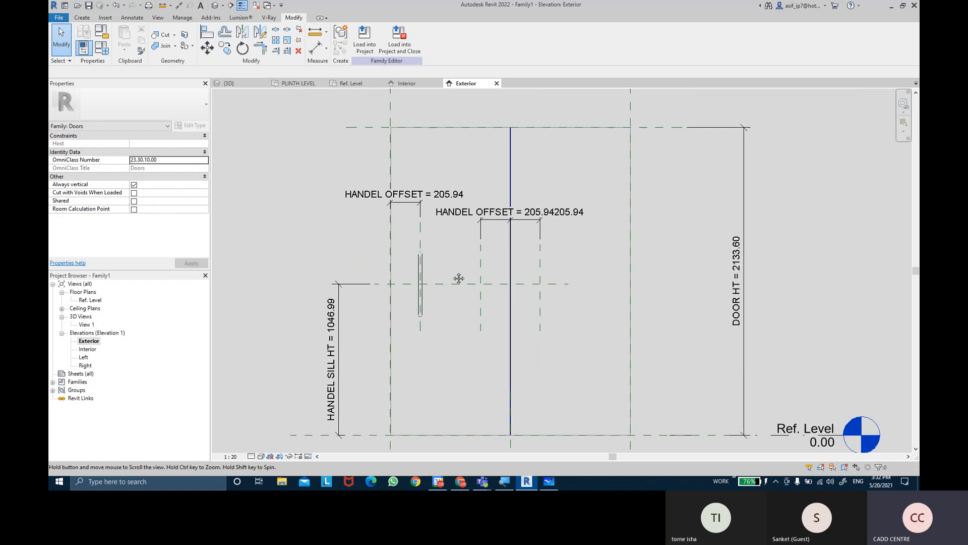
{"action": "left_click", "coordinate": [82, 17]}
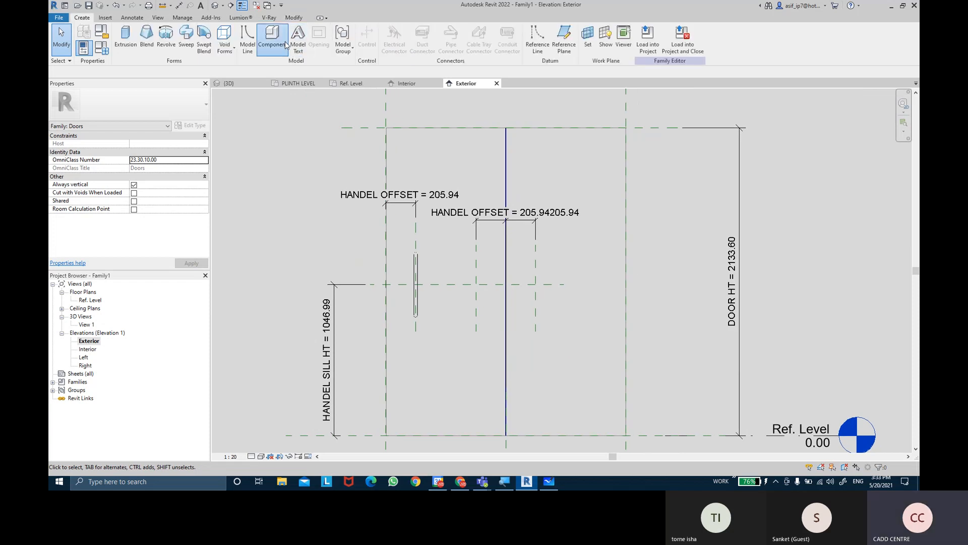
{"action": "left_click", "coordinate": [297, 41]}
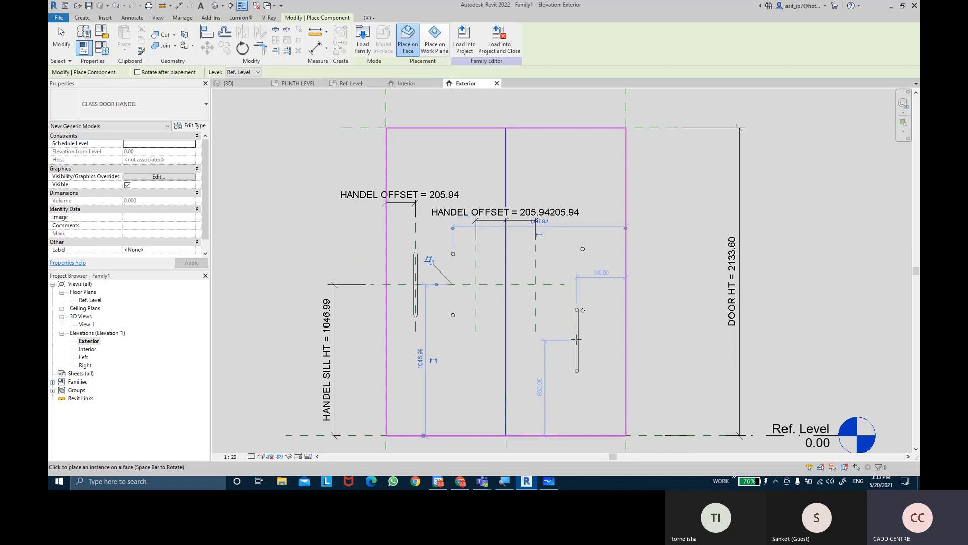
{"action": "key", "text": "Escape"}
{"action": "key", "text": "Escape"}
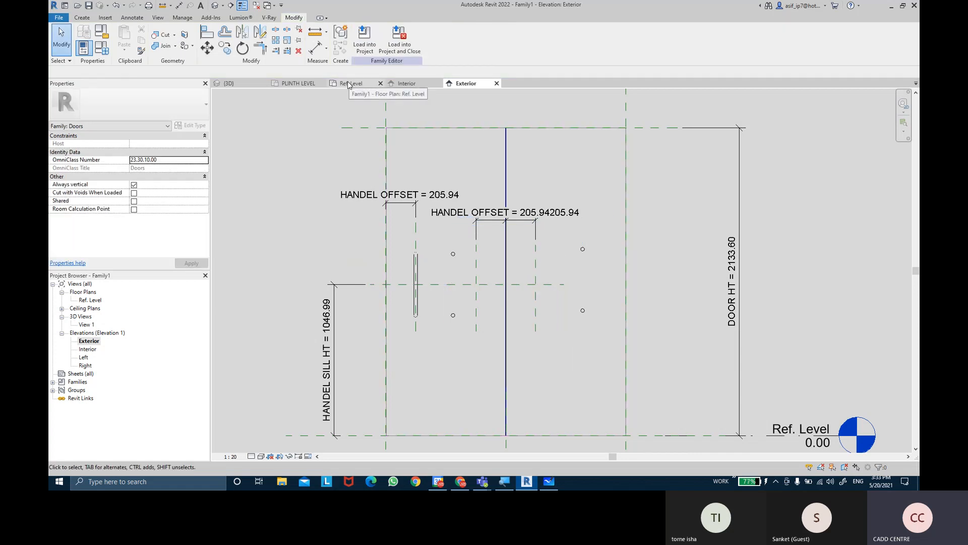
Flip the work plane of the two newly placed exterior handles in the Ref. Level plan so they project outward
{"action": "double_click", "coordinate": [91, 300]}
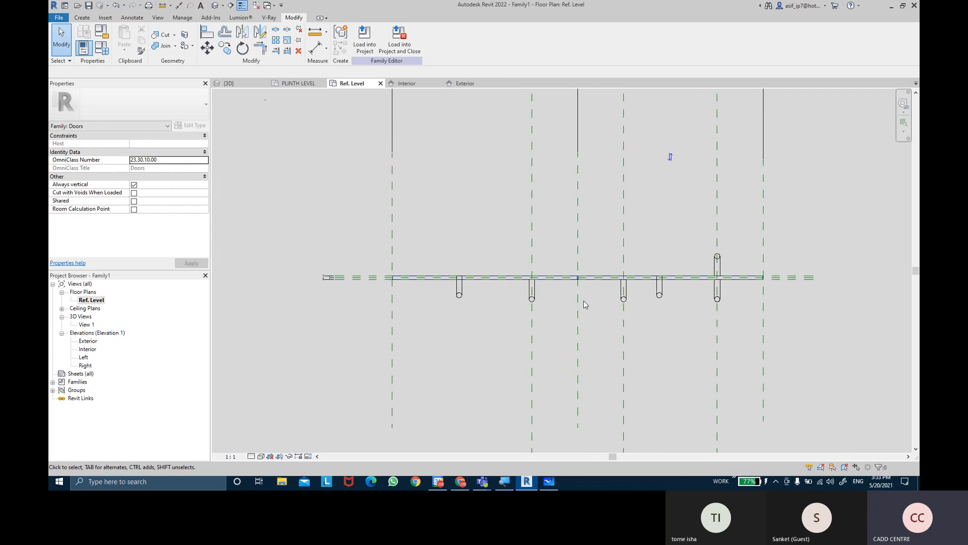
{"action": "left_click", "coordinate": [660, 294]}
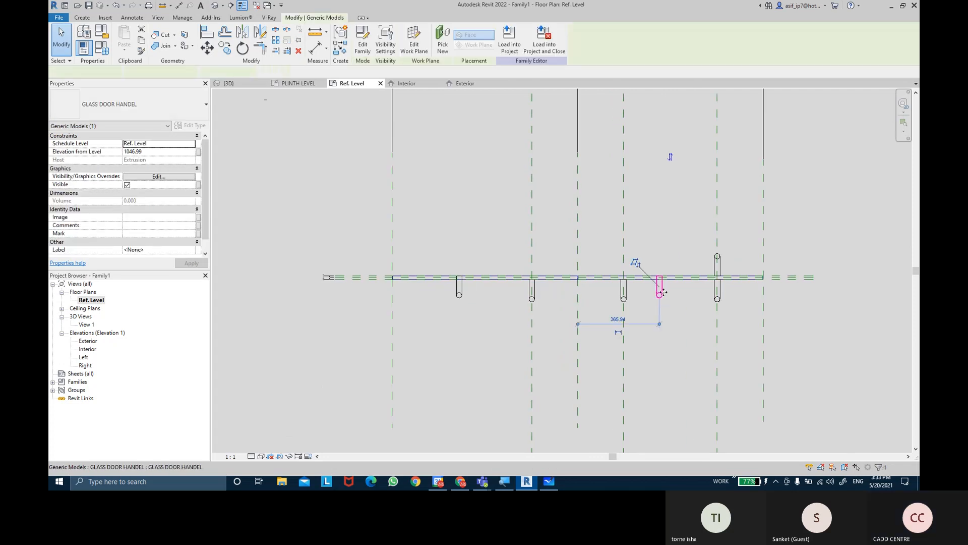
{"action": "left_click", "coordinate": [637, 264]}
{"action": "left_click", "coordinate": [459, 289]}
{"action": "left_click", "coordinate": [441, 270]}
{"action": "left_click", "coordinate": [502, 326]}
{"action": "middle_click_drag", "start_coordinate": [513, 332], "coordinate": [495, 334]}
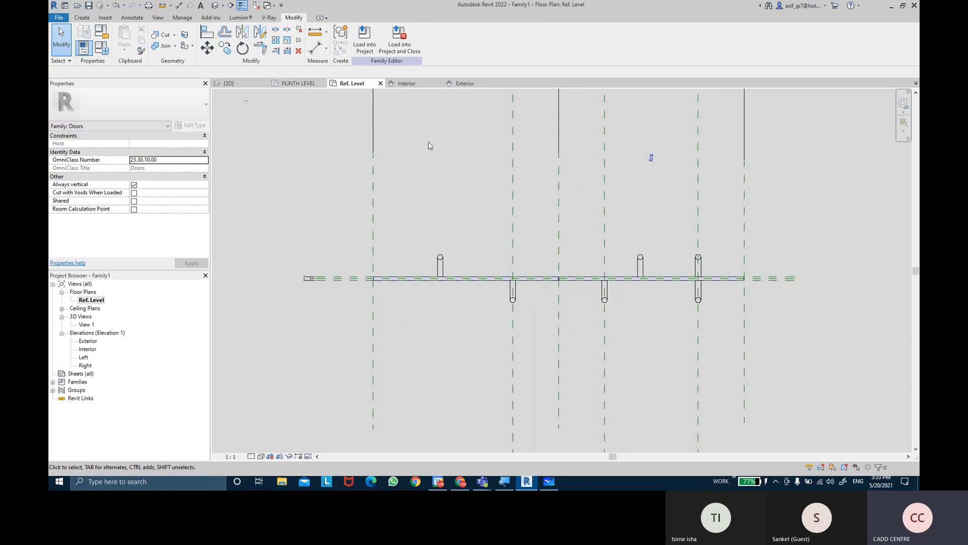
In the Exterior elevation, align the handle left of the centre to its vertical reference plane and to the handle sill height plane
{"action": "left_click", "coordinate": [452, 84]}
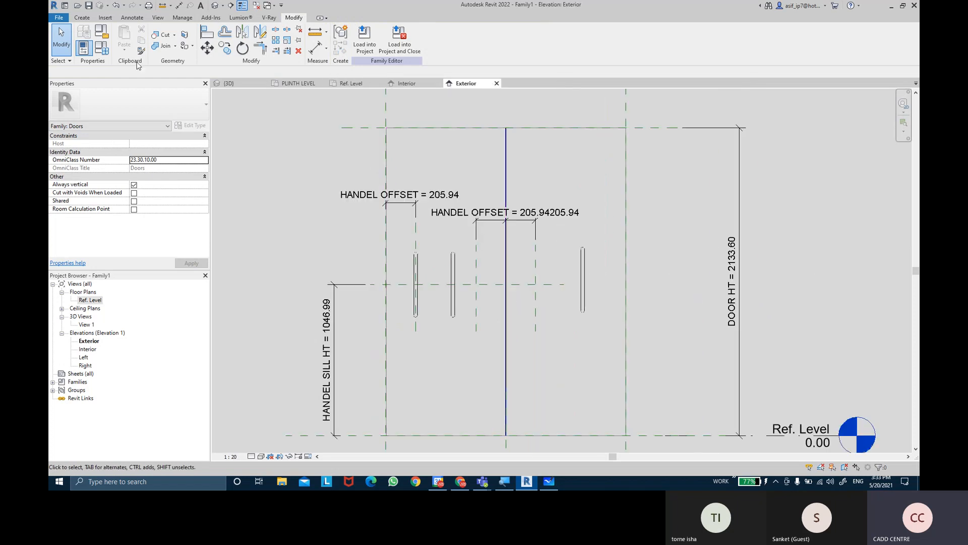
{"action": "left_click", "coordinate": [207, 33]}
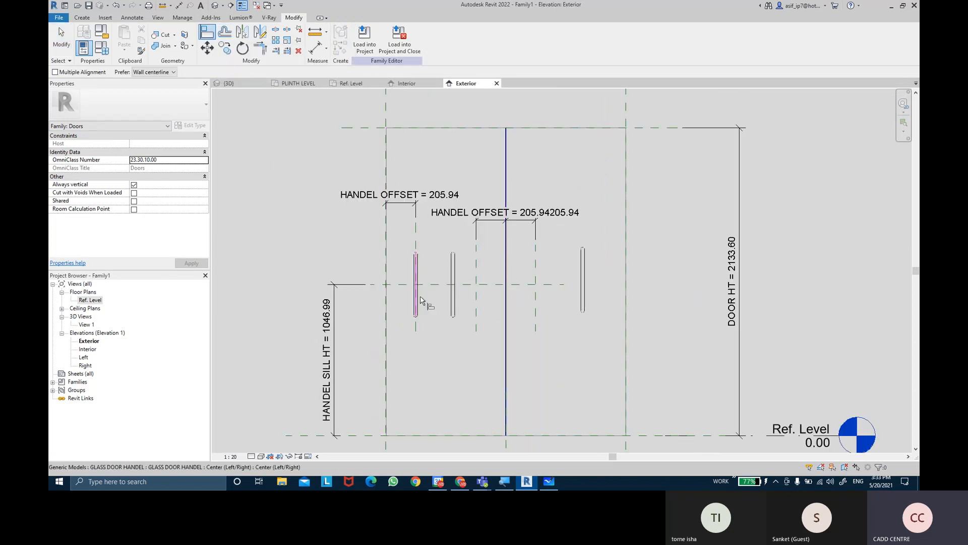
{"action": "scroll", "coordinate": [469, 303], "scroll_direction": "up", "scroll_amount": 3}
{"action": "left_click", "coordinate": [509, 319]}
{"action": "left_click", "coordinate": [459, 290]}
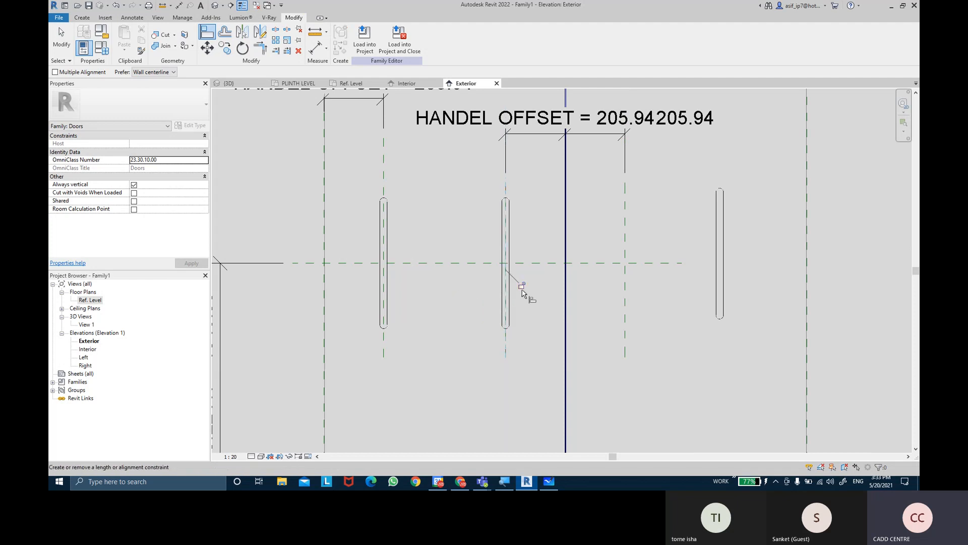
{"action": "left_click", "coordinate": [541, 263]}
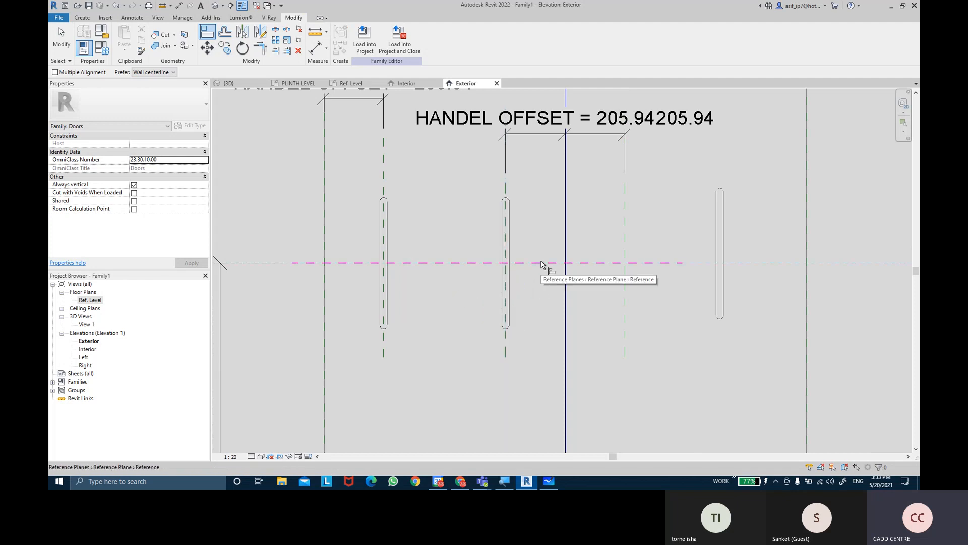
{"action": "left_click", "coordinate": [507, 264]}
Align the handle right of the centre to its vertical reference plane and to the handle sill height plane in the Exterior elevation
{"action": "left_click", "coordinate": [622, 308]}
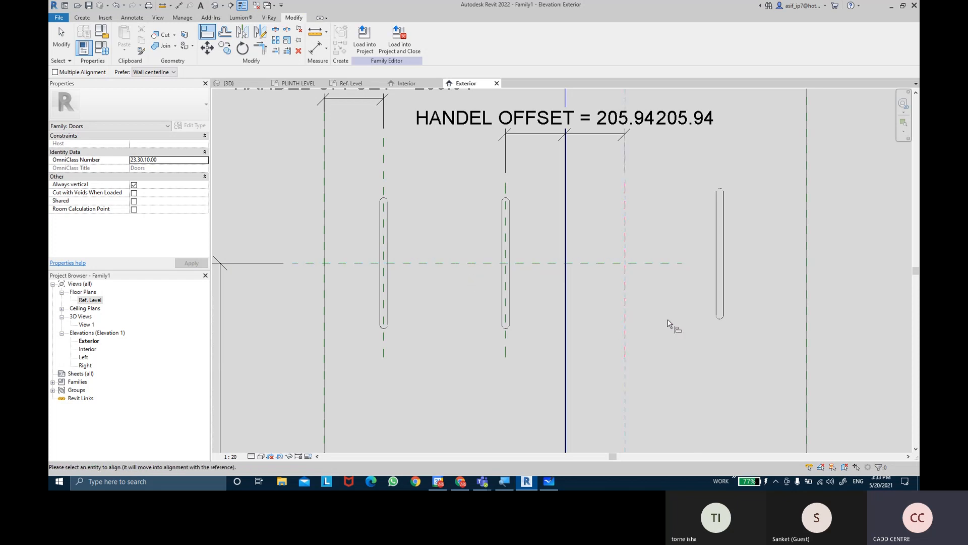
{"action": "left_click", "coordinate": [720, 302]}
{"action": "left_click", "coordinate": [636, 263]}
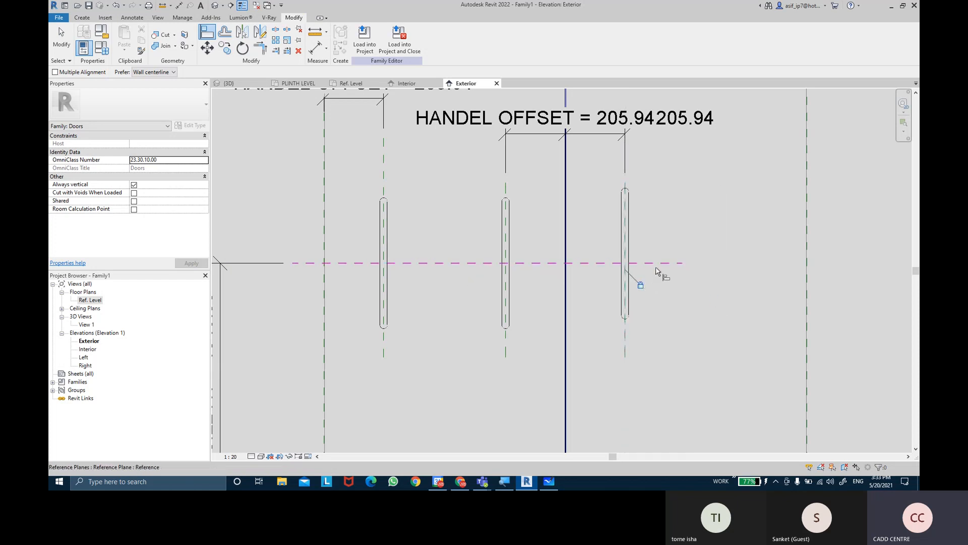
{"action": "left_click", "coordinate": [625, 254]}
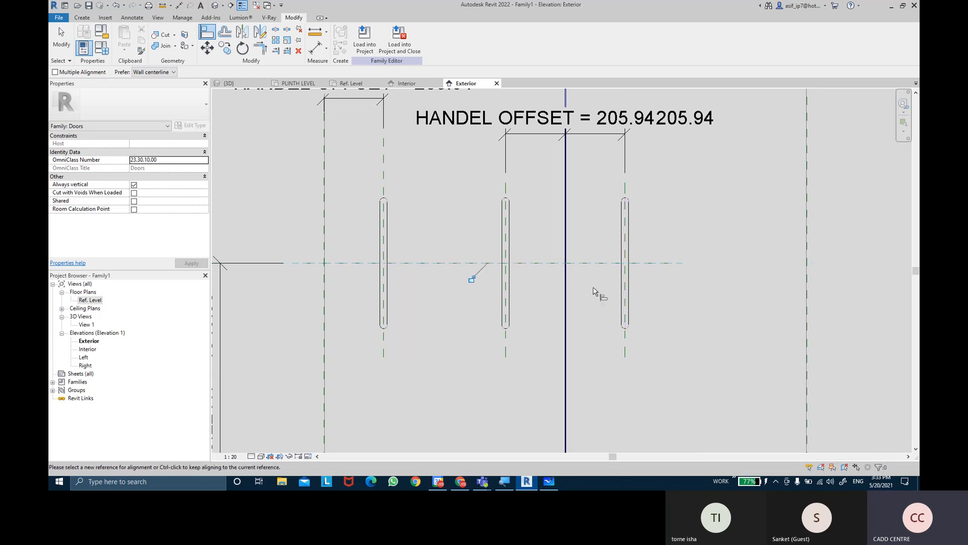
{"action": "scroll", "coordinate": [720, 331], "scroll_direction": "down", "scroll_amount": 2}
{"action": "key", "text": "Escape"}
{"action": "key", "text": "Escape"}
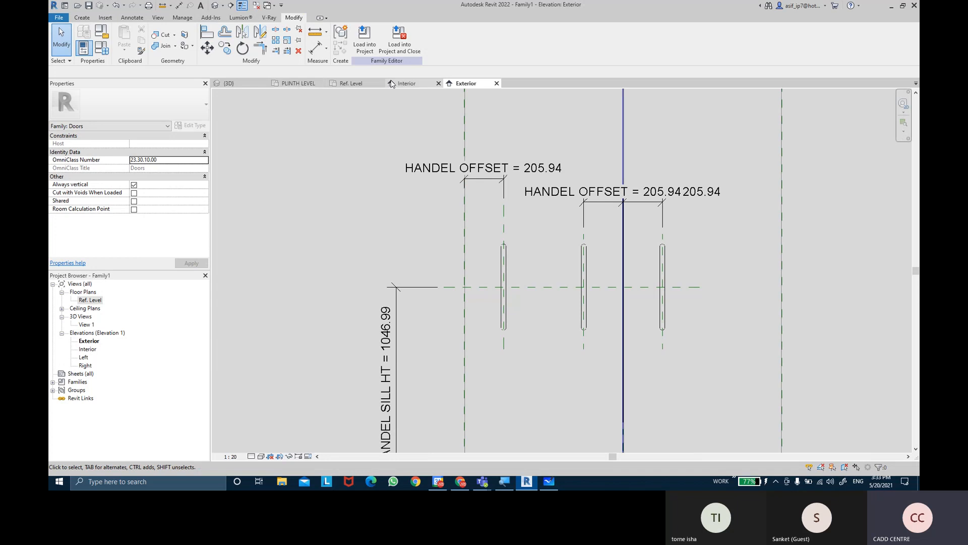
In the Ref. Level plan, associate the visibility of the four centre handles on both faces with the DOUBLE PANEL DOOR parameter
{"action": "left_click", "coordinate": [359, 86]}
{"action": "scroll", "coordinate": [608, 261], "scroll_direction": "up", "scroll_amount": 3}
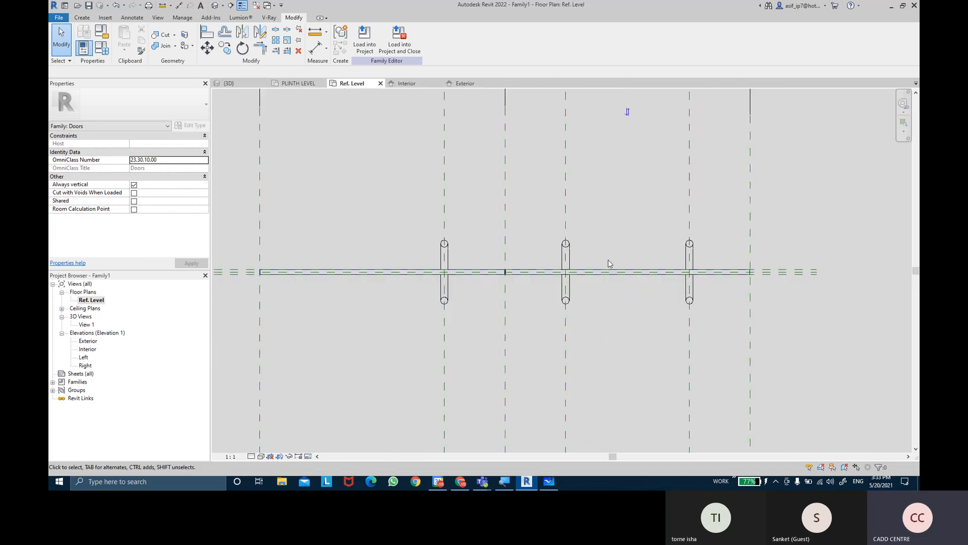
{"action": "left_click", "coordinate": [564, 302]}
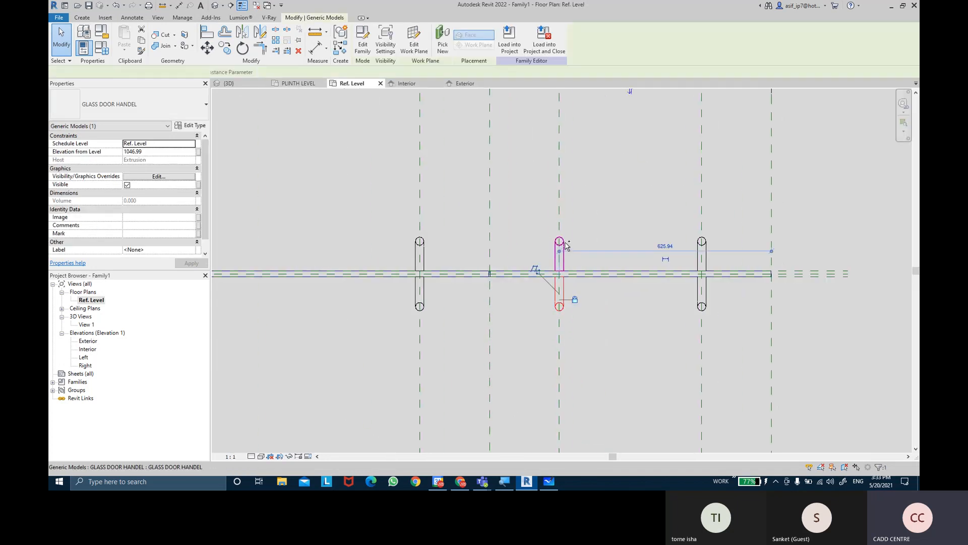
{"action": "left_click", "coordinate": [566, 243], "text": "ctrl"}
{"action": "left_click", "coordinate": [423, 243], "text": "ctrl"}
{"action": "left_click", "coordinate": [428, 297], "text": "ctrl"}
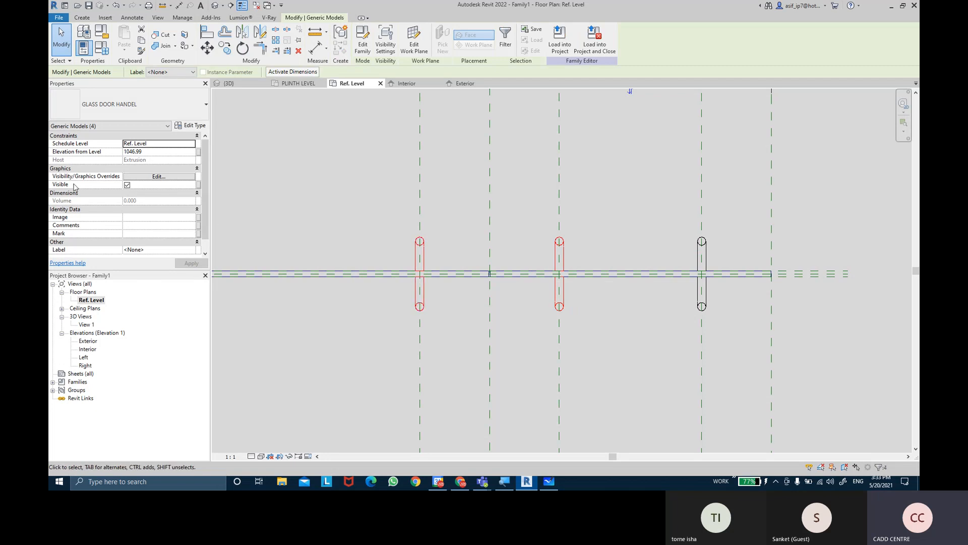
{"action": "left_click", "coordinate": [198, 190]}
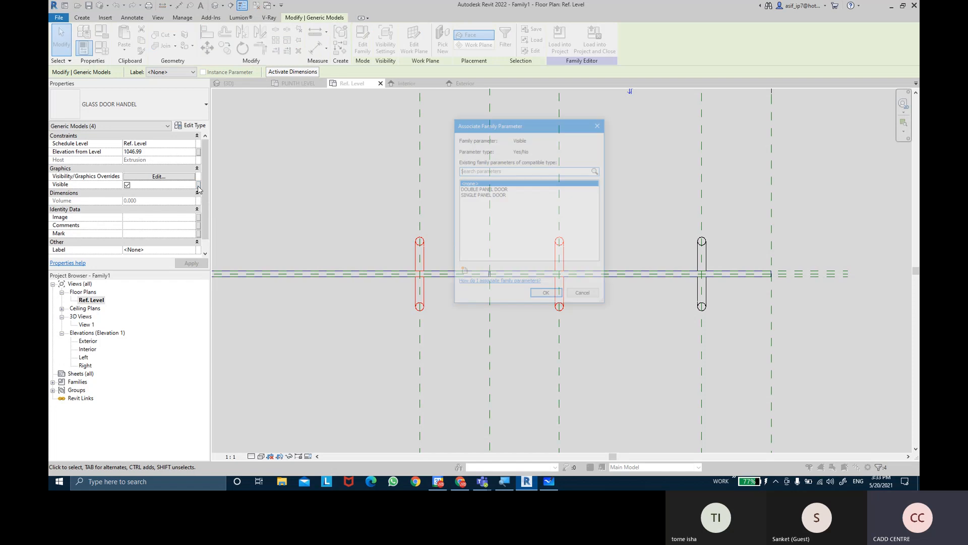
{"action": "left_click", "coordinate": [480, 189]}
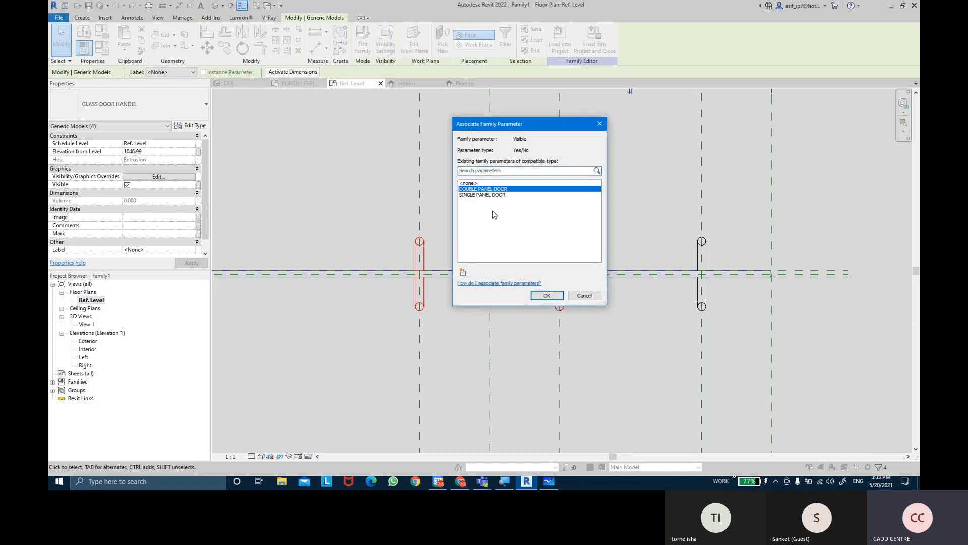
{"action": "left_click", "coordinate": [547, 296]}
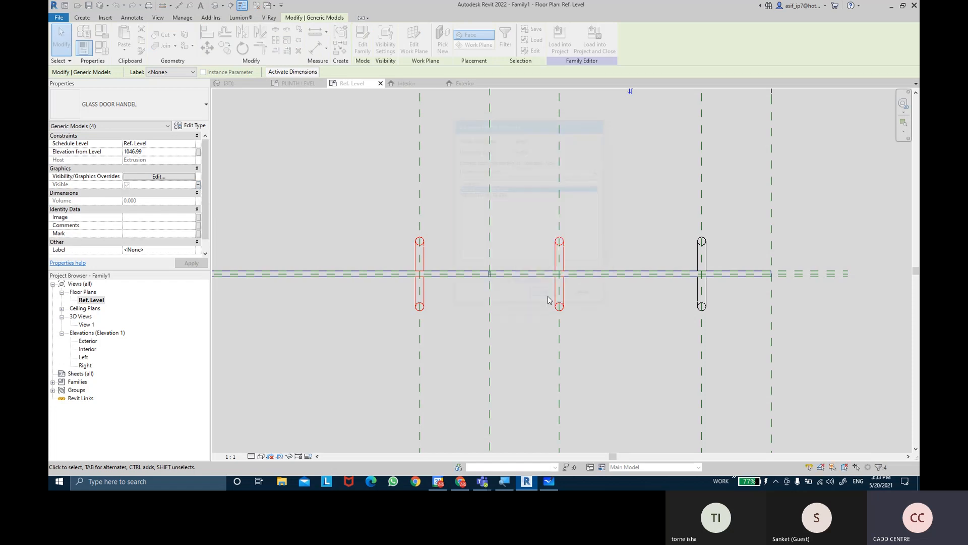
{"action": "left_click", "coordinate": [195, 126]}
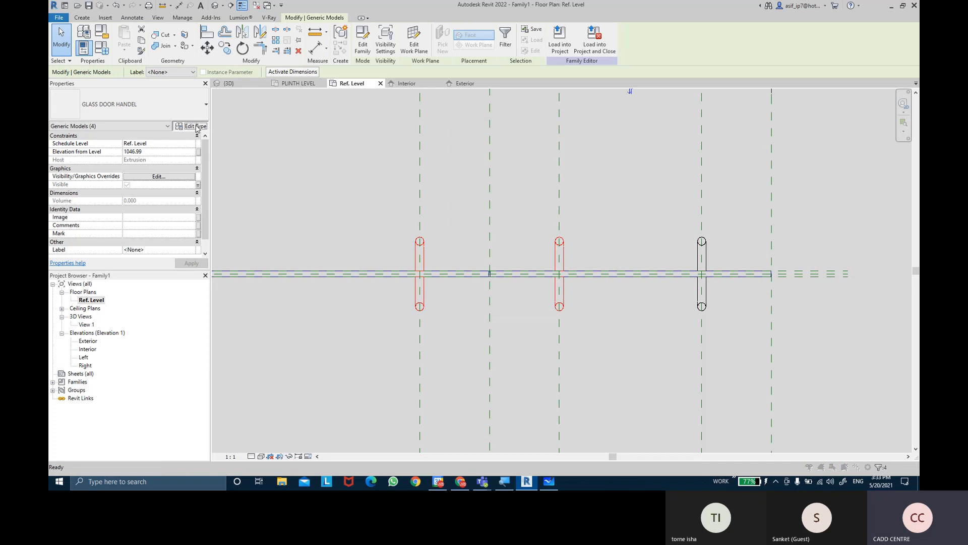
{"action": "left_click", "coordinate": [430, 340]}
{"action": "left_click", "coordinate": [550, 321]}
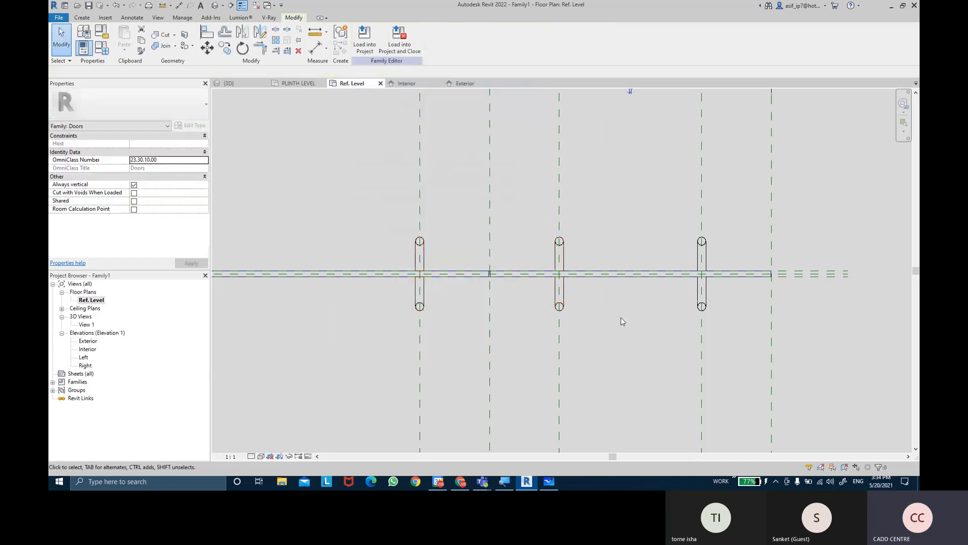
Switch the family to the SINGLE PANEL DOOR type and apply it to test the handle positions
{"action": "scroll", "coordinate": [612, 320], "scroll_direction": "down", "scroll_amount": 4}
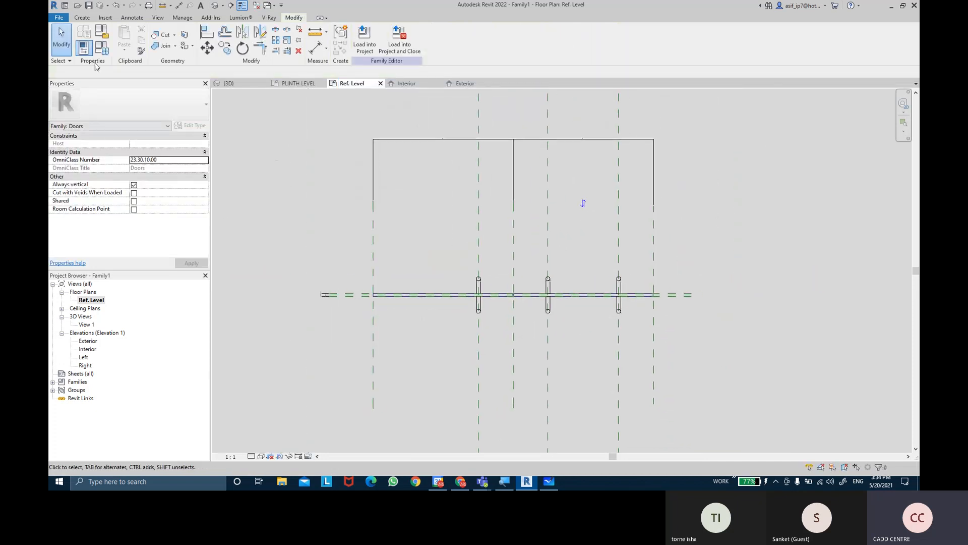
{"action": "left_click", "coordinate": [102, 48]}
{"action": "left_click", "coordinate": [198, 105]}
{"action": "left_click", "coordinate": [172, 117]}
{"action": "left_click", "coordinate": [290, 318]}
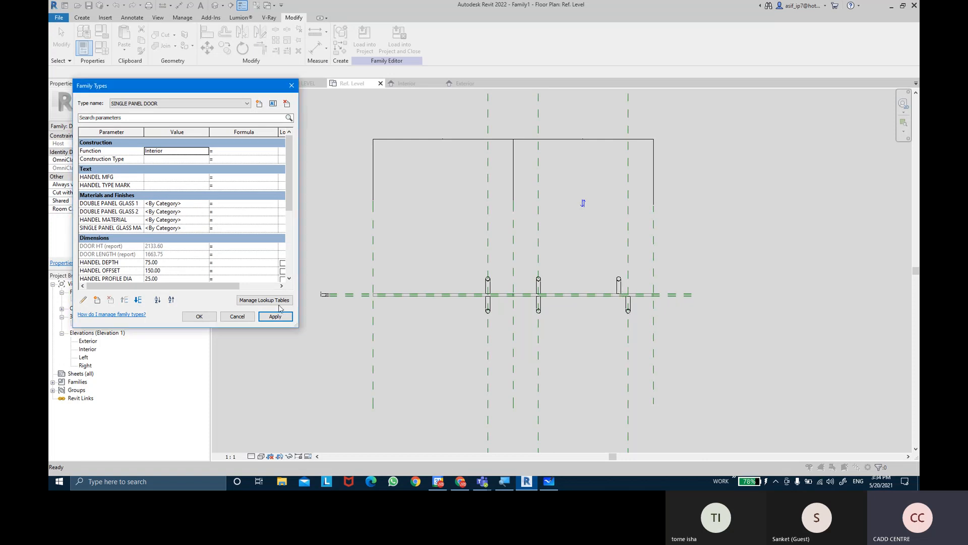
{"action": "left_click", "coordinate": [199, 316]}
Align the misplaced single-panel handle above the door to the rightmost handle reference plane in plan and lock the alignment
{"action": "scroll", "coordinate": [651, 283], "scroll_direction": "up", "scroll_amount": 3}
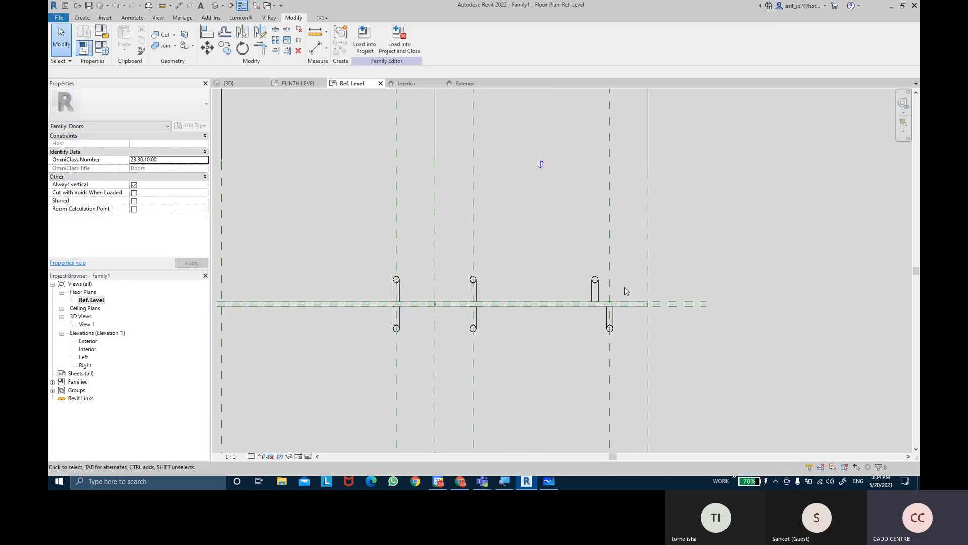
{"action": "left_click", "coordinate": [591, 289]}
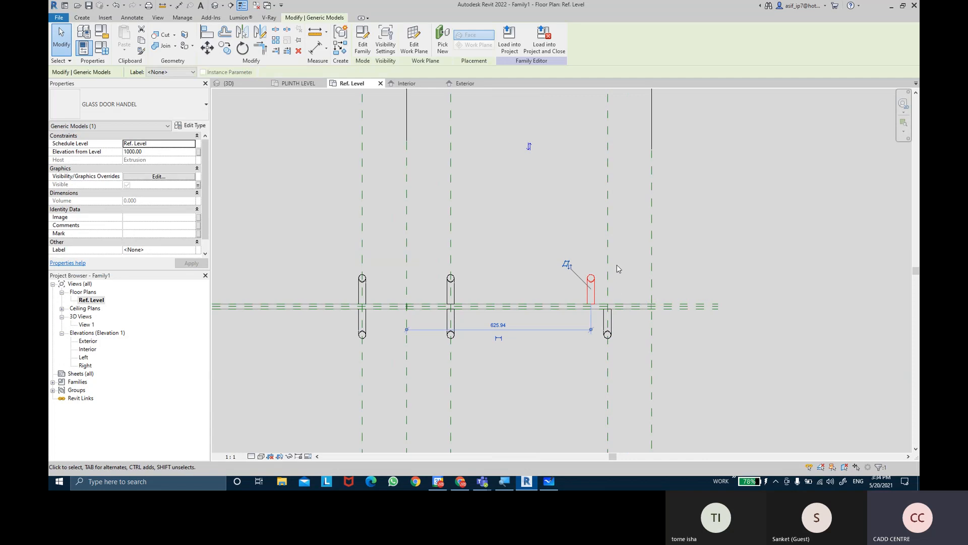
{"action": "left_click", "coordinate": [620, 269]}
{"action": "left_click", "coordinate": [207, 32]}
{"action": "left_click", "coordinate": [608, 223]}
{"action": "left_click", "coordinate": [593, 279]}
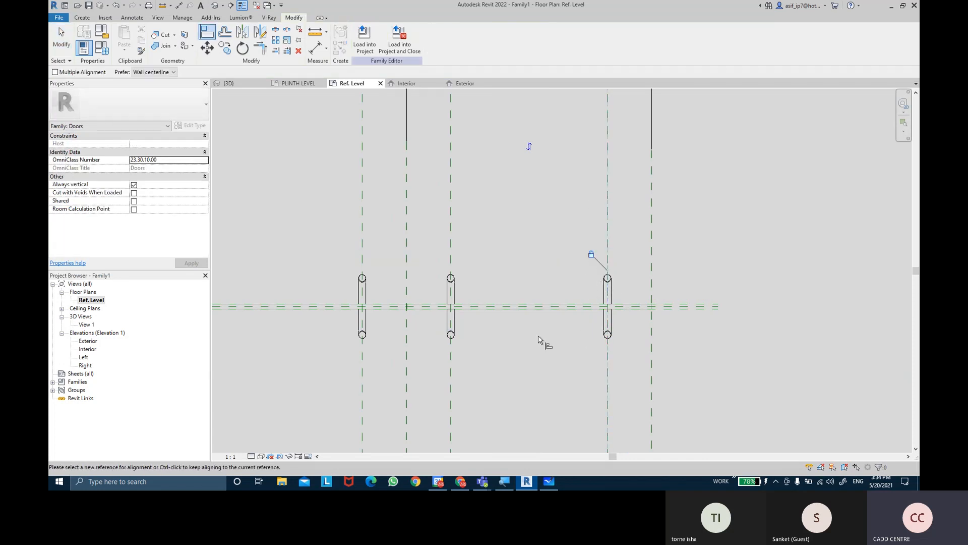
Inspect the single-panel handle's alignment constraints to its vertical plane and the sill height plane in the Exterior elevation
{"action": "left_click", "coordinate": [466, 84]}
{"action": "scroll", "coordinate": [555, 282], "scroll_direction": "up", "scroll_amount": 2}
{"action": "left_click", "coordinate": [504, 296]}
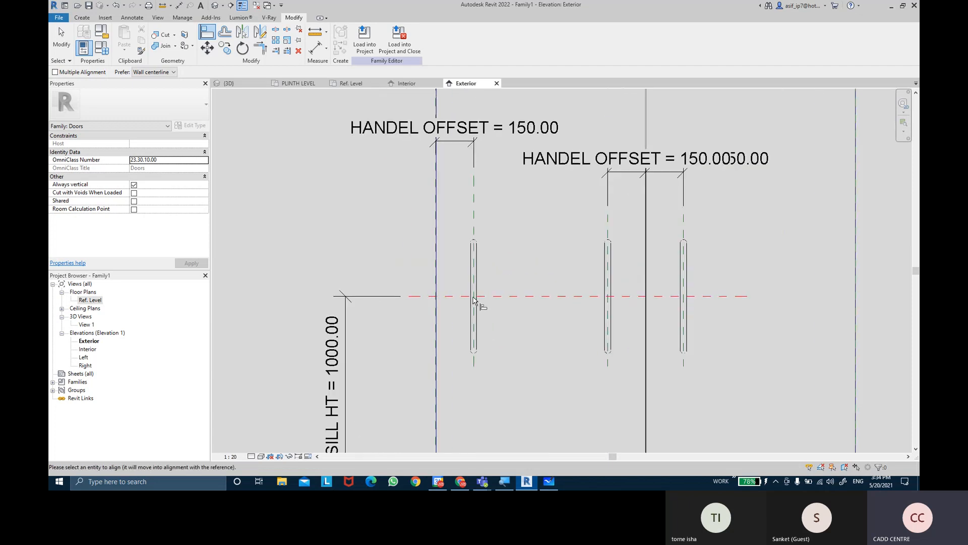
{"action": "key", "text": "Escape"}
{"action": "key", "text": "Escape"}
{"action": "left_click", "coordinate": [478, 270]}
{"action": "key", "text": "Escape"}
{"action": "left_click", "coordinate": [480, 261]}
{"action": "middle_click_drag", "start_coordinate": [523, 255], "coordinate": [521, 279]}
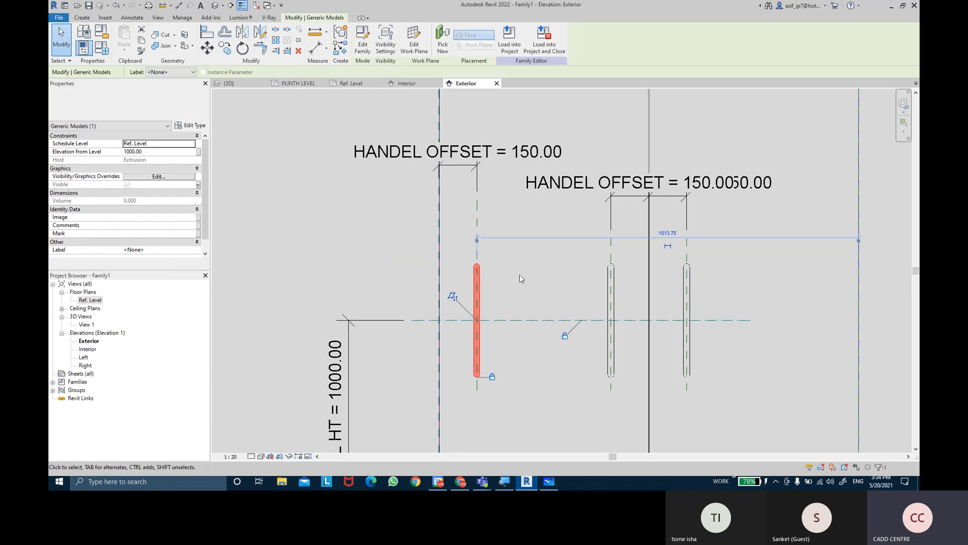
{"action": "scroll", "coordinate": [521, 279], "scroll_direction": "down", "scroll_amount": 1}
{"action": "key", "text": "Escape"}
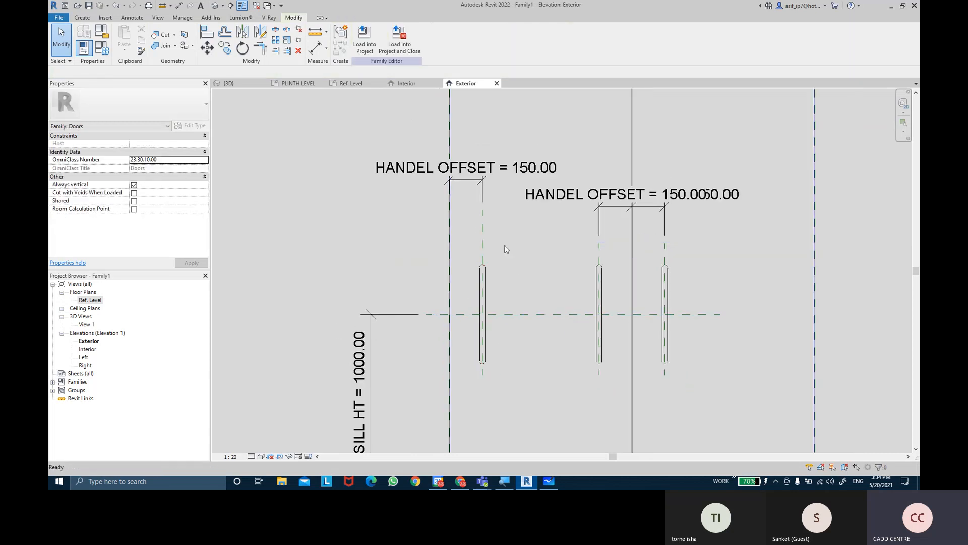
Switch the family to the DOUBLE PANEL DOOR type and check the handle positions in the Ref. Level plan
{"action": "left_click", "coordinate": [103, 49]}
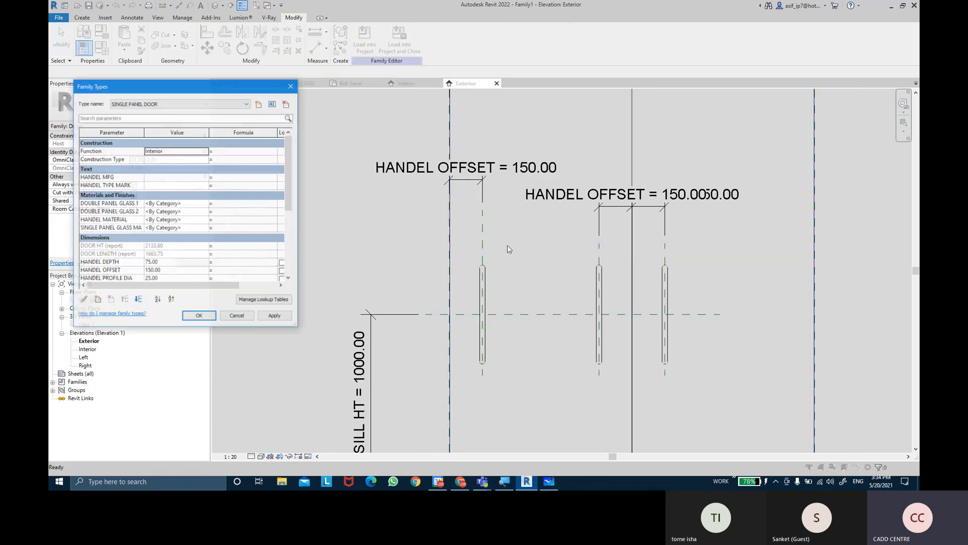
{"action": "left_click", "coordinate": [189, 104]}
{"action": "left_click", "coordinate": [174, 109]}
{"action": "left_click", "coordinate": [275, 316]}
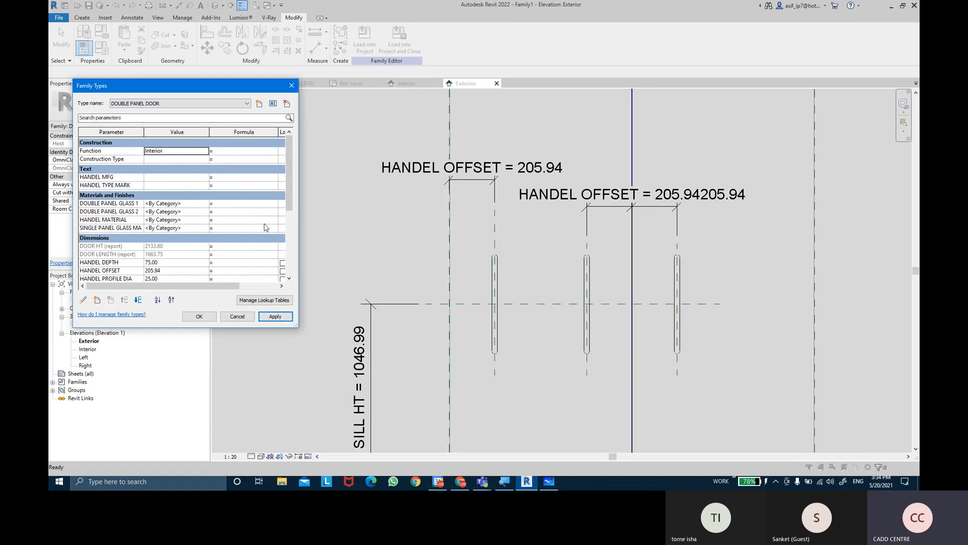
{"action": "scroll", "coordinate": [192, 253], "scroll_direction": "down", "scroll_amount": 2}
{"action": "left_click", "coordinate": [201, 316]}
{"action": "left_click", "coordinate": [351, 83]}
{"action": "middle_click_drag", "start_coordinate": [544, 263], "coordinate": [586, 231]}
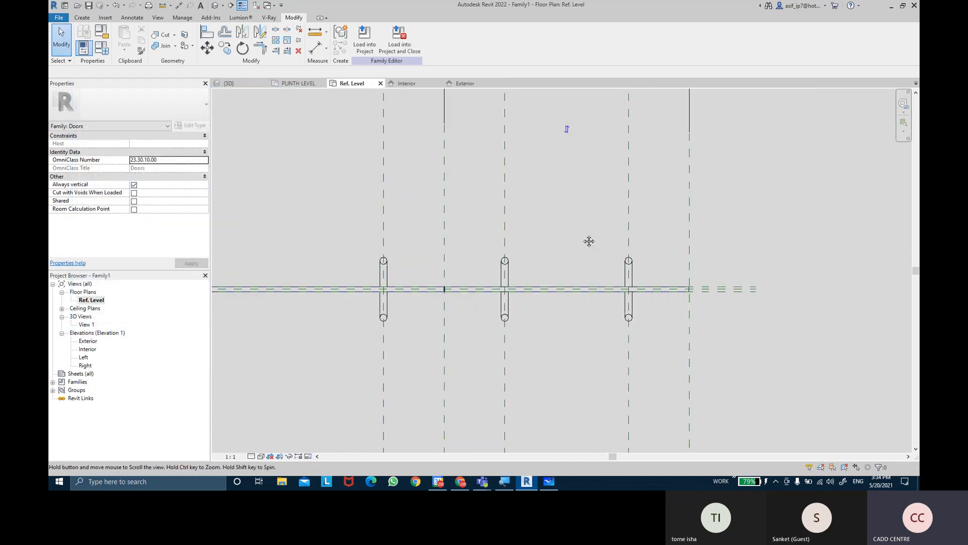
{"action": "scroll", "coordinate": [586, 231], "scroll_direction": "down", "scroll_amount": 2}
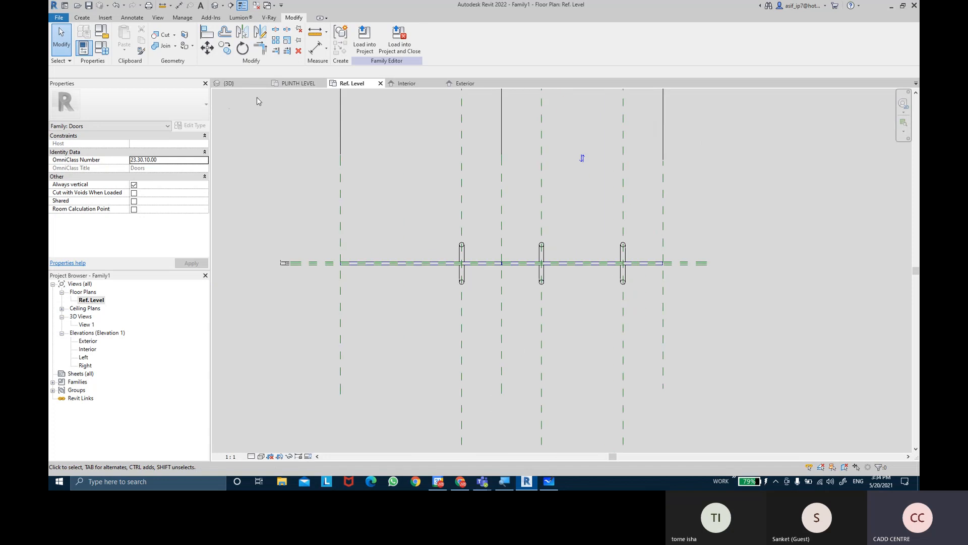
Set HANDEL SILL HT to 1000 and HANDEL OFFSET to 150 for the DOUBLE PANEL DOOR type and apply the values
{"action": "left_click", "coordinate": [102, 48]}
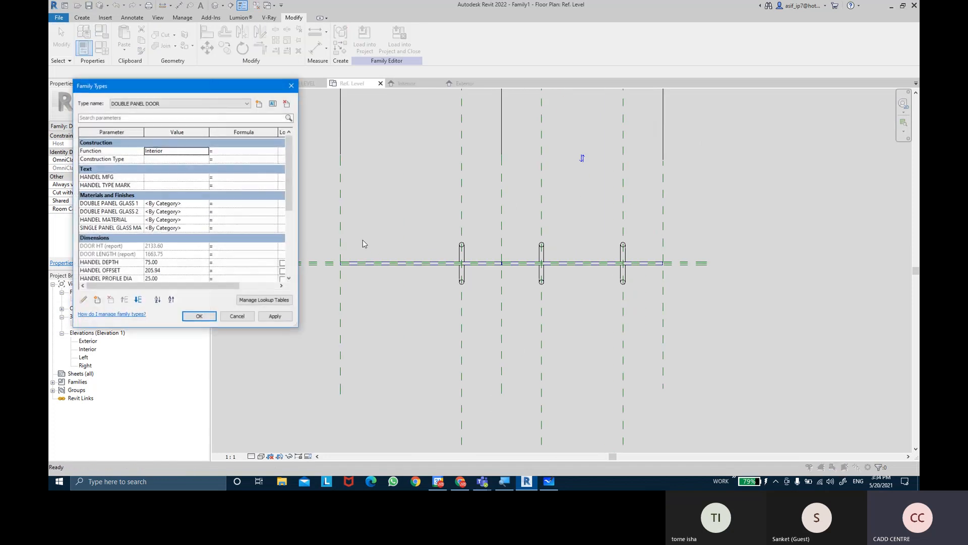
{"action": "scroll", "coordinate": [156, 244], "scroll_direction": "down", "scroll_amount": 2}
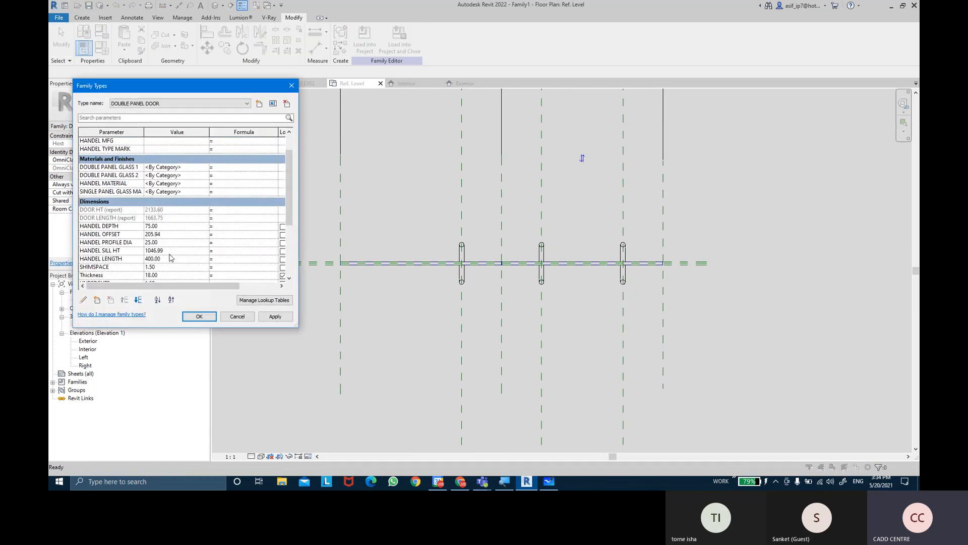
{"action": "left_click", "coordinate": [170, 253]}
{"action": "key", "text": "Tab"}
{"action": "left_click", "coordinate": [171, 235]}
{"action": "type", "text": "150"}
{"action": "key", "text": "Tab"}
{"action": "left_click", "coordinate": [262, 318]}
Test the family by applying the SINGLE PANEL DOOR type, and return to the DOUBLE PANEL DOOR type
{"action": "left_click", "coordinate": [211, 105]}
{"action": "left_click", "coordinate": [198, 118]}
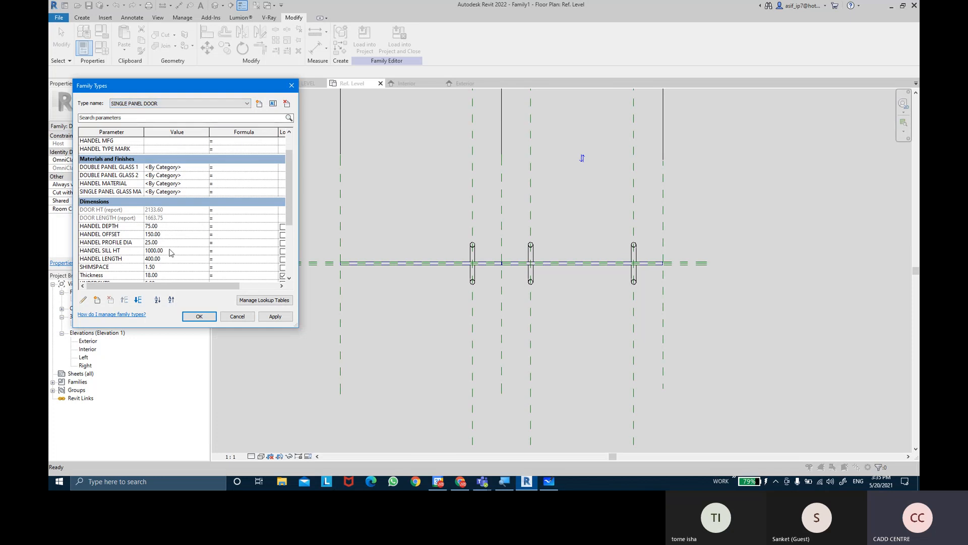
{"action": "left_click", "coordinate": [274, 316]}
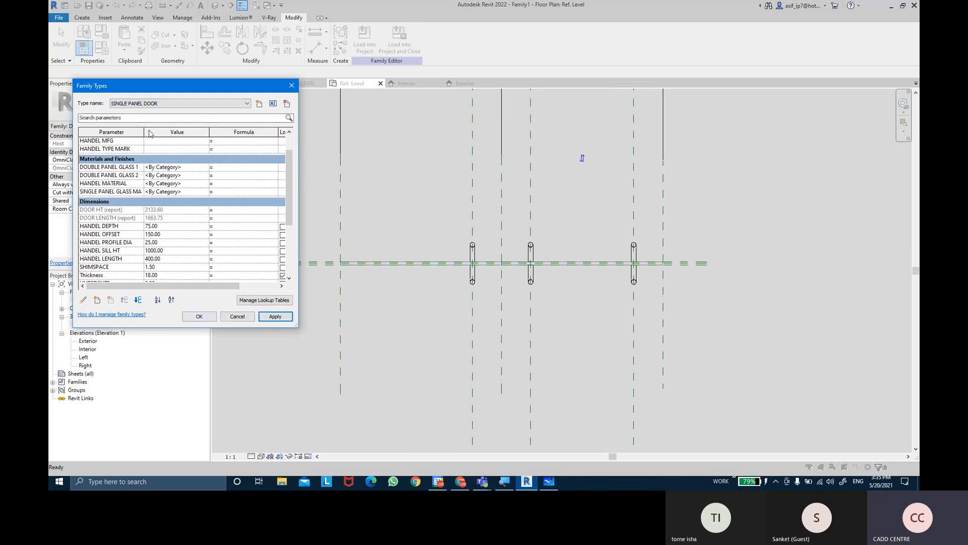
{"action": "left_click", "coordinate": [143, 104]}
{"action": "left_click", "coordinate": [144, 111]}
{"action": "left_click", "coordinate": [281, 317]}
{"action": "left_click", "coordinate": [213, 317]}
Shorten the rightmost handle's vertical reference plane in the Ref. Level plan so its lower end sits just below the door
{"action": "middle_click_drag", "start_coordinate": [643, 233], "coordinate": [670, 235]}
{"action": "scroll", "coordinate": [698, 269], "scroll_direction": "down", "scroll_amount": 2}
{"action": "middle_click_drag", "start_coordinate": [679, 328], "coordinate": [651, 233]}
{"action": "scroll", "coordinate": [650, 233], "scroll_direction": "down", "scroll_amount": 2}
{"action": "left_click", "coordinate": [627, 276]}
{"action": "middle_click_drag", "start_coordinate": [642, 335], "coordinate": [642, 370]}
{"action": "scroll", "coordinate": [642, 370], "scroll_direction": "up", "scroll_amount": 3}
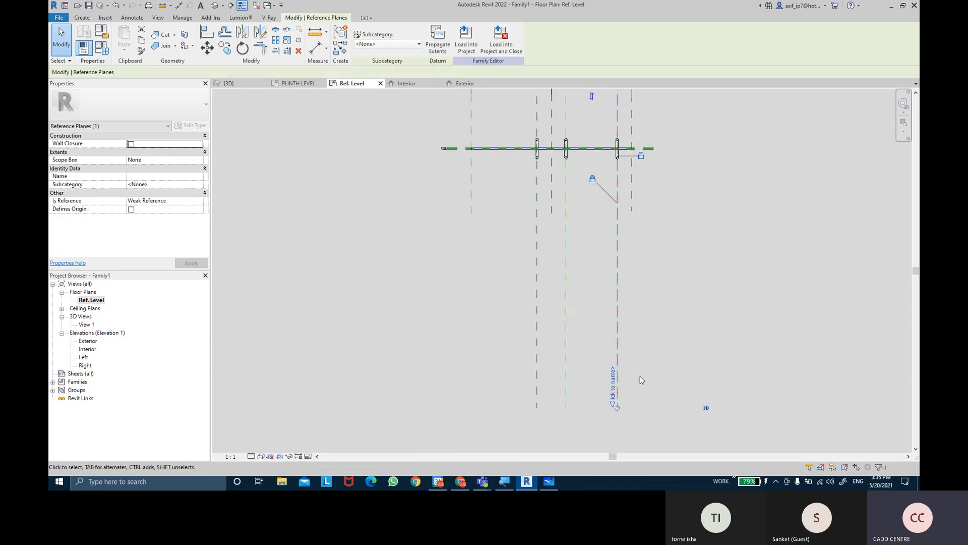
{"action": "left_click_drag", "start_coordinate": [618, 407], "coordinate": [620, 195]}
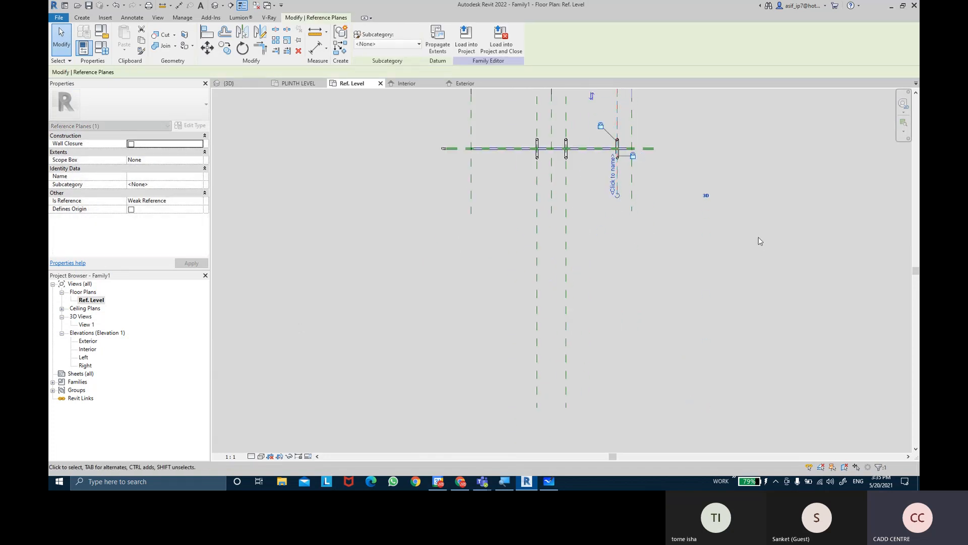
Shorten the upper end of the rightmost handle's vertical reference plane in the Ref. Level plan to just above the handle
{"action": "left_click", "coordinate": [758, 240]}
{"action": "middle_click_drag", "start_coordinate": [758, 240], "coordinate": [746, 334]}
{"action": "left_click", "coordinate": [604, 177]}
{"action": "middle_click_drag", "start_coordinate": [606, 155], "coordinate": [609, 251]}
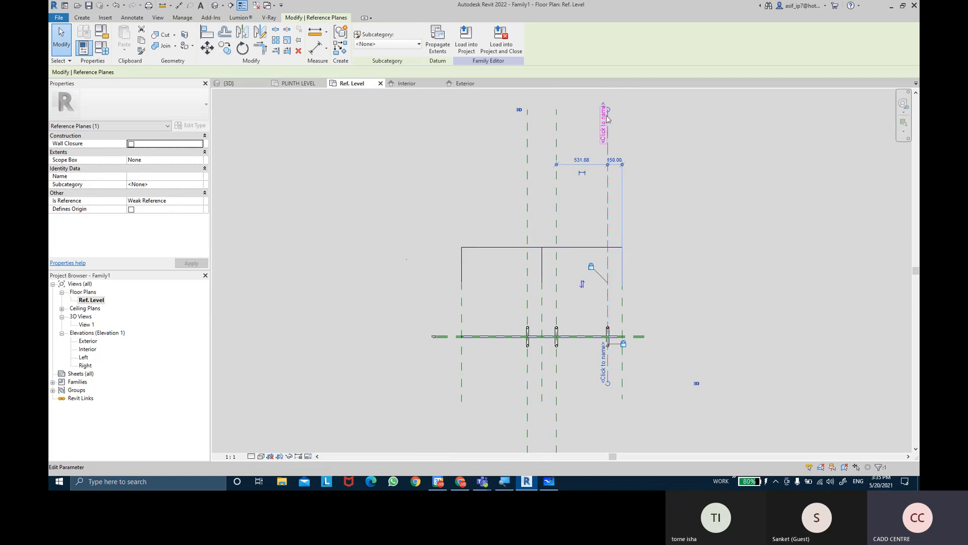
{"action": "left_click_drag", "start_coordinate": [608, 250], "coordinate": [608, 312]}
{"action": "left_click", "coordinate": [692, 324]}
{"action": "middle_click_drag", "start_coordinate": [587, 376], "coordinate": [596, 338]}
Shorten both ends of the reference plane through the handle just right of the door centre to slightly beyond the handle
{"action": "scroll", "coordinate": [596, 338], "scroll_direction": "up", "scroll_amount": 2}
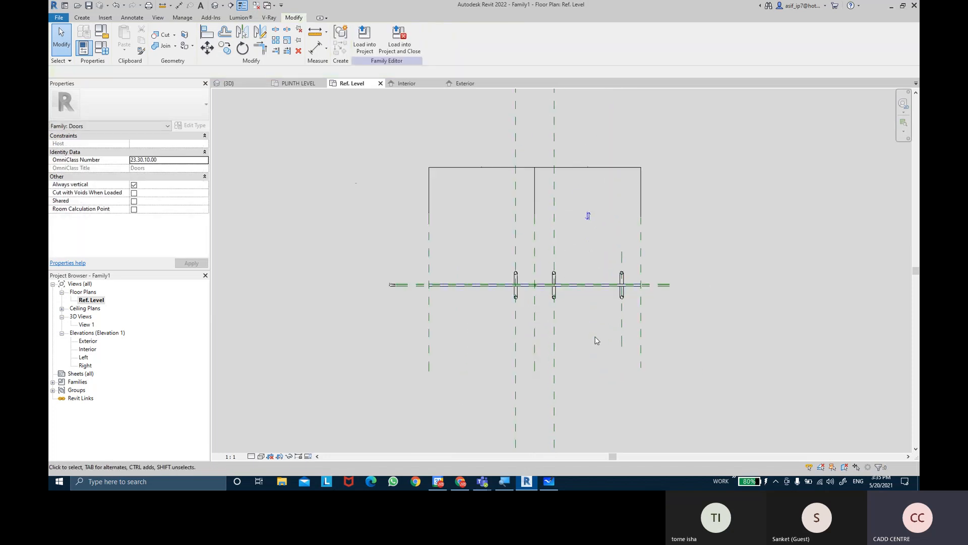
{"action": "left_click", "coordinate": [556, 369]}
{"action": "middle_click_drag", "start_coordinate": [578, 384], "coordinate": [569, 264]}
{"action": "scroll", "coordinate": [549, 347], "scroll_direction": "down", "scroll_amount": 5}
{"action": "left_click_drag", "start_coordinate": [548, 427], "coordinate": [549, 286]}
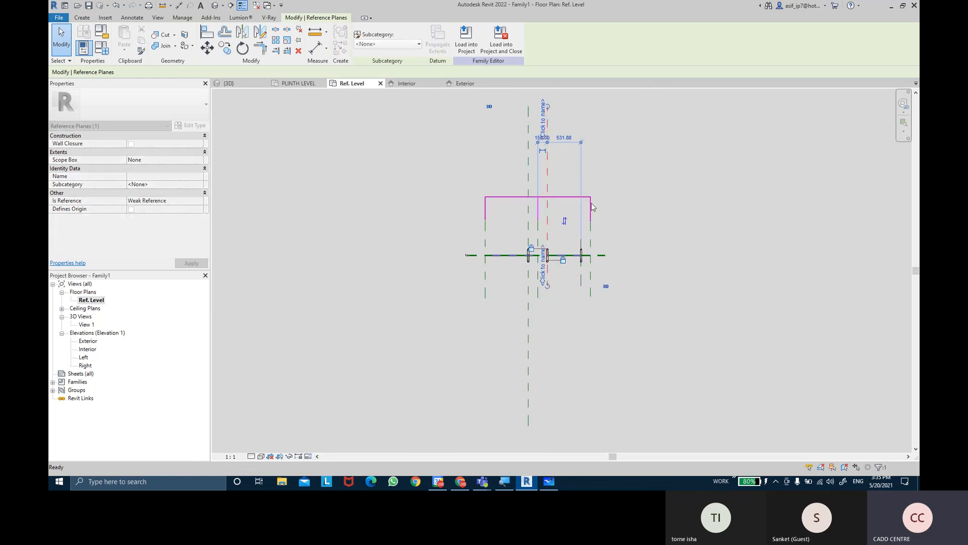
{"action": "left_click", "coordinate": [577, 175]}
{"action": "middle_click_drag", "start_coordinate": [557, 145], "coordinate": [556, 178]}
{"action": "left_click", "coordinate": [548, 179]}
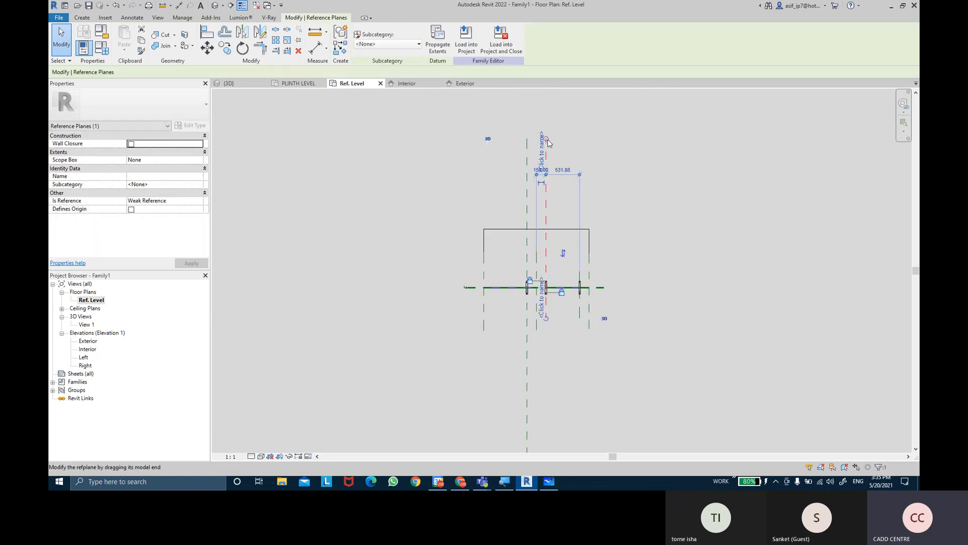
{"action": "left_click_drag", "start_coordinate": [565, 266], "coordinate": [565, 272]}
{"action": "left_click", "coordinate": [630, 238]}
{"action": "middle_click_drag", "start_coordinate": [596, 236], "coordinate": [610, 201]}
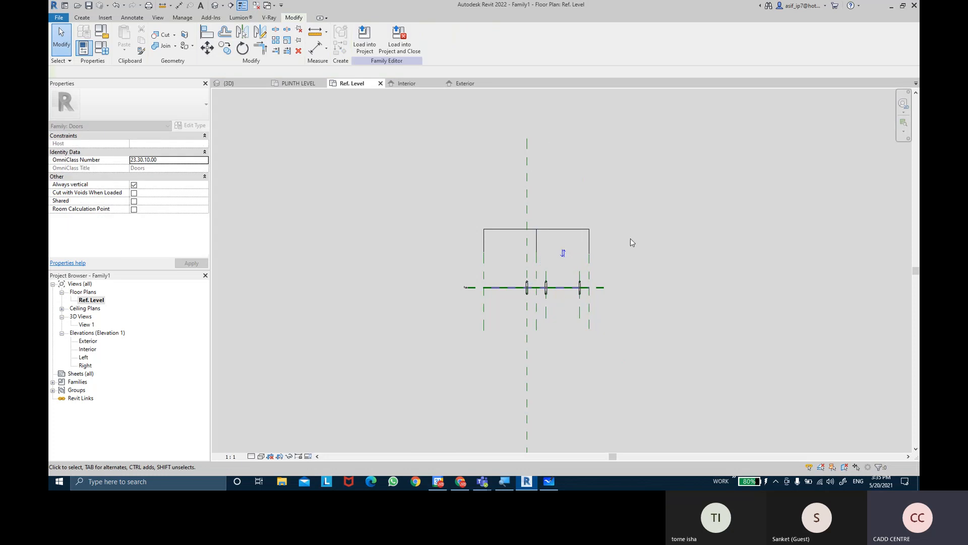
Shorten both ends of the leftmost handle's vertical reference plane to match the other handle planes
{"action": "scroll", "coordinate": [568, 160], "scroll_direction": "up", "scroll_amount": 1}
{"action": "middle_click_drag", "start_coordinate": [521, 129], "coordinate": [537, 207]}
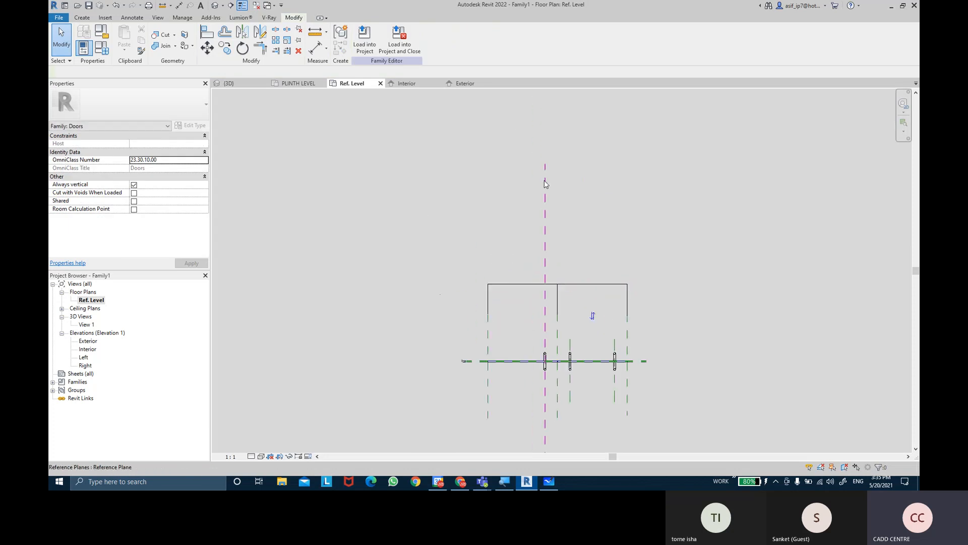
{"action": "left_click", "coordinate": [544, 184]}
{"action": "left_click_drag", "start_coordinate": [545, 272], "coordinate": [545, 340]}
{"action": "left_click", "coordinate": [586, 402]}
{"action": "middle_click_drag", "start_coordinate": [552, 432], "coordinate": [549, 297]}
{"action": "left_click", "coordinate": [541, 378]}
{"action": "left_click_drag", "start_coordinate": [544, 433], "coordinate": [550, 252]}
{"action": "left_click", "coordinate": [694, 214]}
{"action": "scroll", "coordinate": [696, 214], "scroll_direction": "up", "scroll_amount": 1}
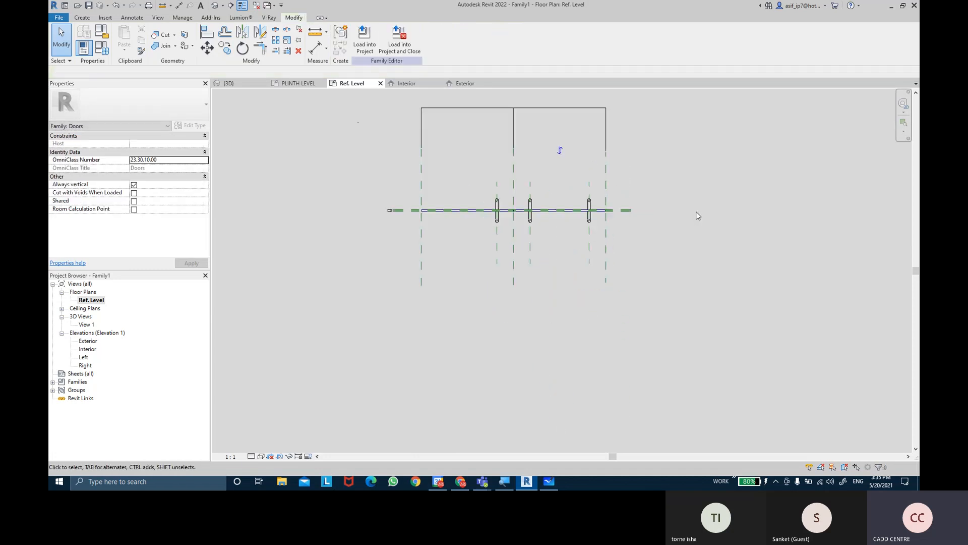
{"action": "middle_click_drag", "start_coordinate": [696, 214], "coordinate": [702, 282]}
{"action": "left_click", "coordinate": [524, 233]}
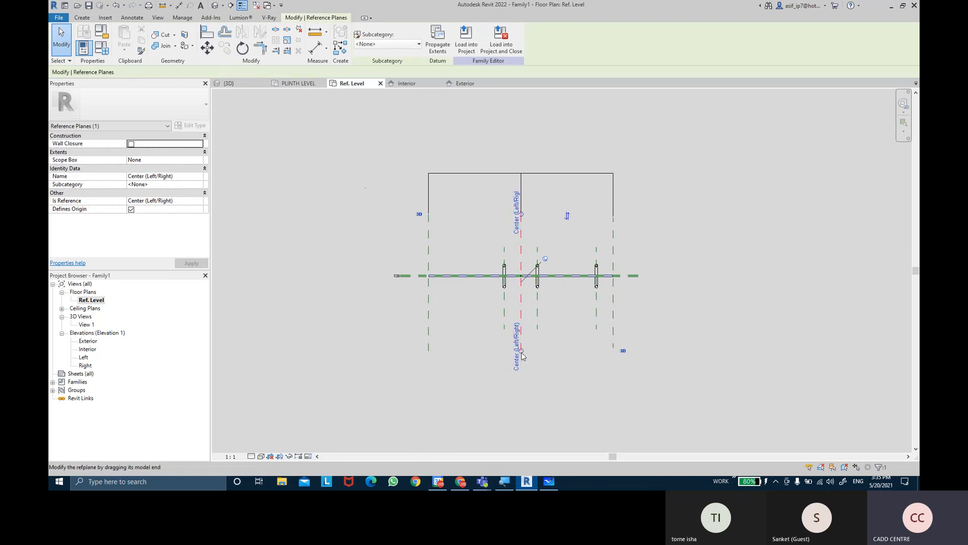
{"action": "left_click", "coordinate": [527, 385]}
{"action": "middle_click_drag", "start_coordinate": [568, 342], "coordinate": [555, 323]}
{"action": "scroll", "coordinate": [631, 261], "scroll_direction": "up", "scroll_amount": 4}
{"action": "middle_click_drag", "start_coordinate": [628, 247], "coordinate": [851, 204]}
{"action": "scroll", "coordinate": [663, 223], "scroll_direction": "up", "scroll_amount": 1}
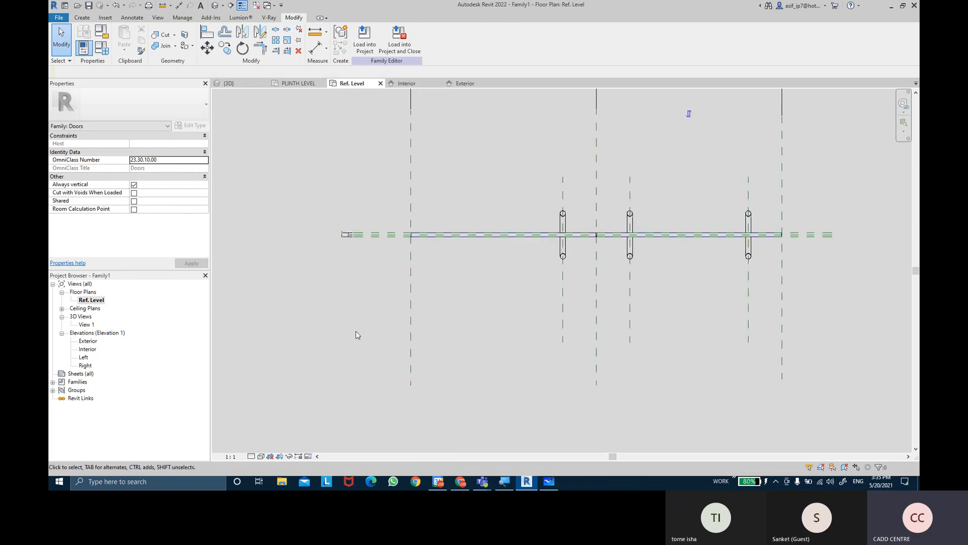
Set the Ref. Level plan's view scale to 1:25
{"action": "left_click", "coordinate": [232, 456]}
{"action": "left_click", "coordinate": [249, 378]}
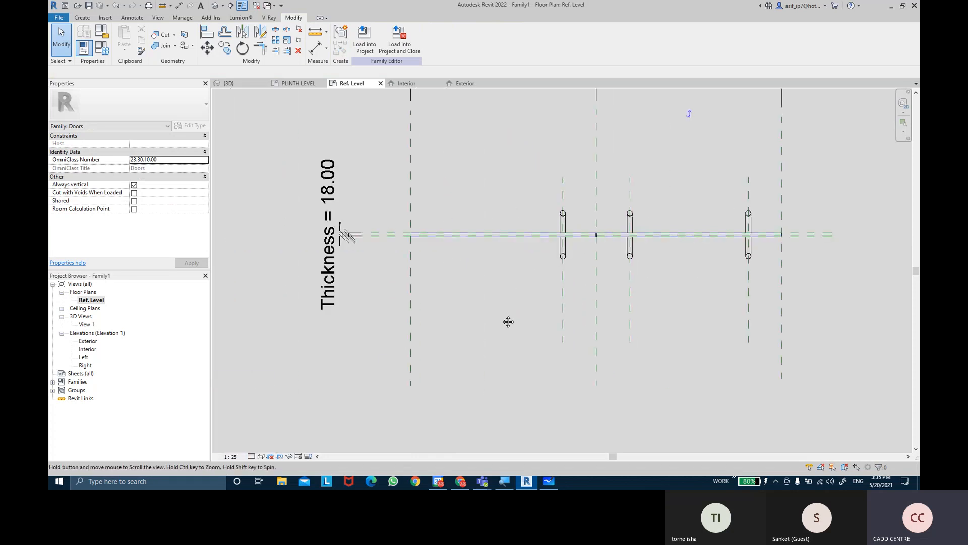
{"action": "middle_click_drag", "start_coordinate": [508, 323], "coordinate": [481, 342]}
{"action": "scroll", "coordinate": [479, 341], "scroll_direction": "down", "scroll_amount": 1}
{"action": "mouse_move", "coordinate": [689, 316]}
{"action": "middle_mouse_down"}
{"action": "mouse_move", "coordinate": [659, 315]}
{"action": "mouse_move", "coordinate": [658, 341]}
{"action": "middle_mouse_up"}
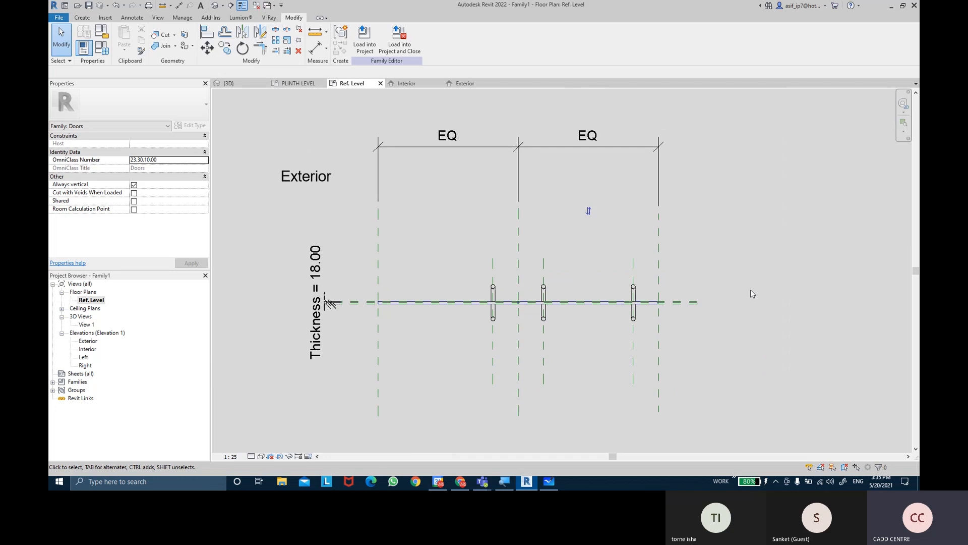
{"action": "mouse_move", "coordinate": [753, 295]}
{"action": "middle_mouse_down"}
{"action": "mouse_move", "coordinate": [759, 301]}
{"action": "mouse_move", "coordinate": [751, 277]}
{"action": "middle_mouse_up"}
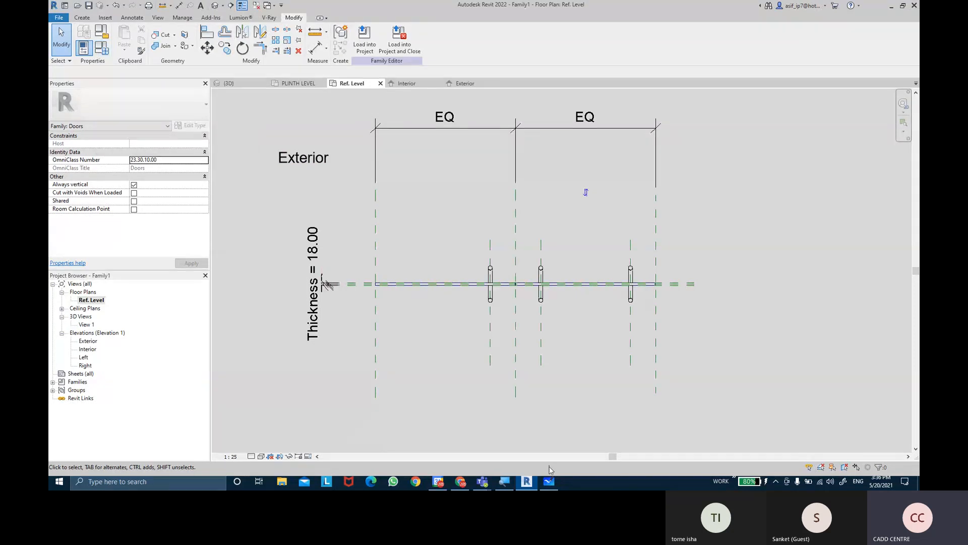
Check the curtain wall door task list in Microsoft Whiteboard, and browse the GLASS DOOR HANDLES image results in Chrome for handle designs
{"action": "left_click", "coordinate": [549, 481]}
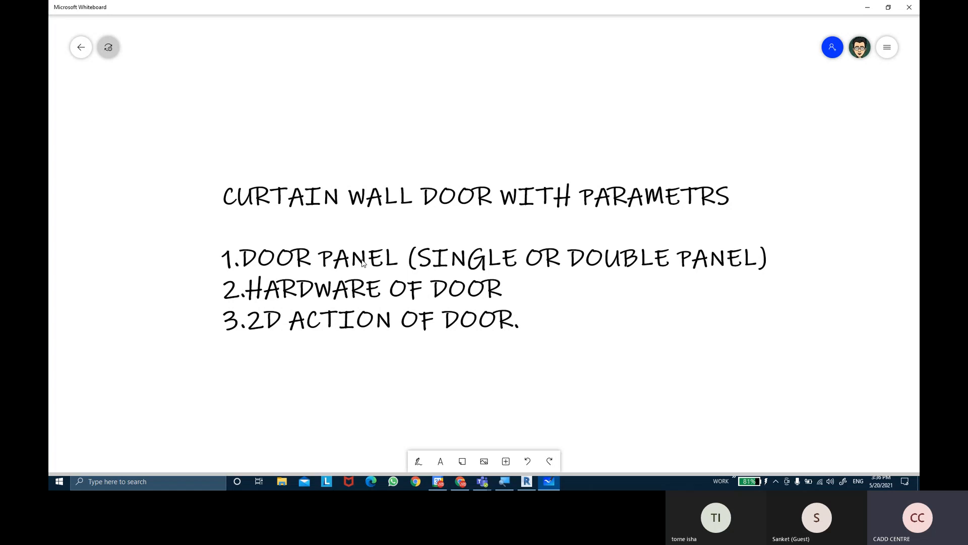
{"action": "left_click", "coordinate": [461, 481]}
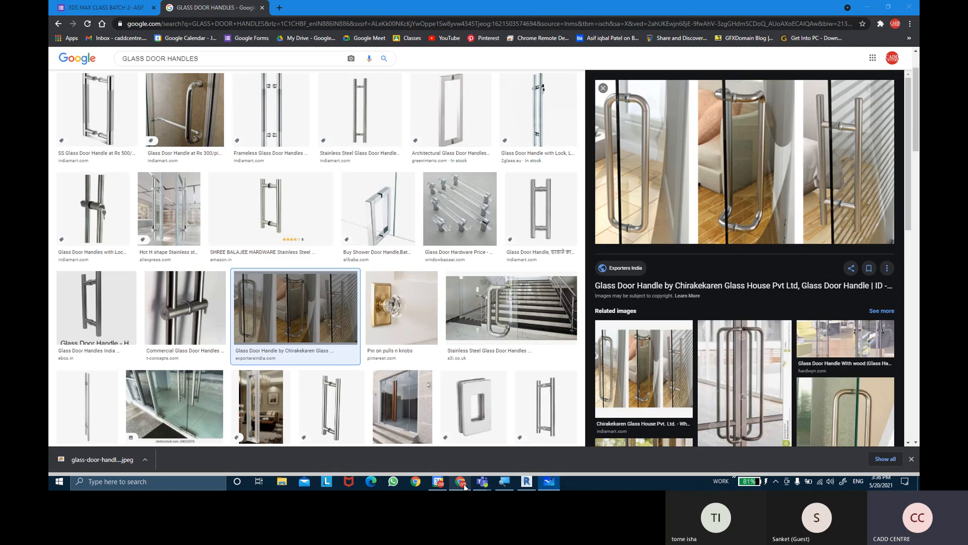
{"action": "scroll", "coordinate": [310, 286], "scroll_direction": "up", "scroll_amount": 1}
{"action": "scroll", "coordinate": [310, 286], "scroll_direction": "down", "scroll_amount": 4}
{"action": "left_click", "coordinate": [175, 242]}
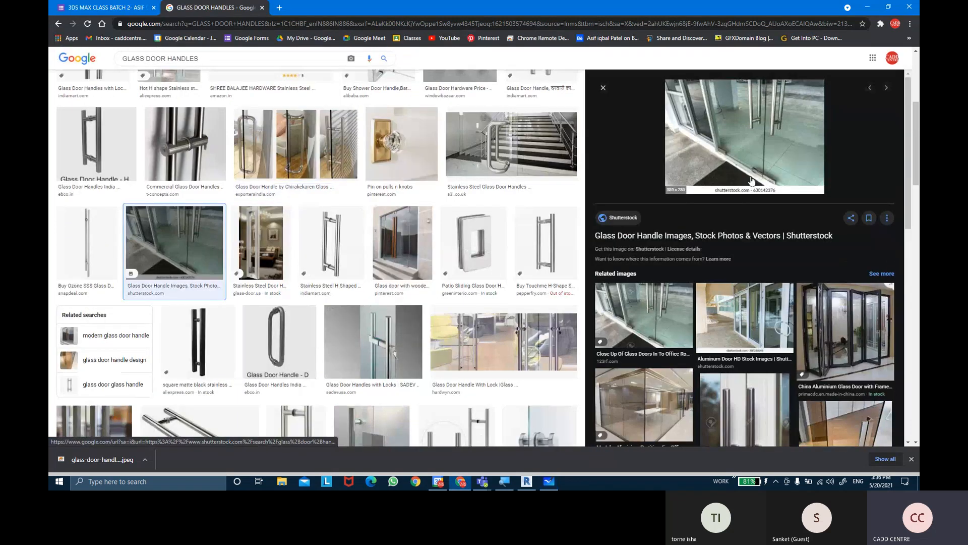
{"action": "scroll", "coordinate": [750, 309], "scroll_direction": "down", "scroll_amount": 3}
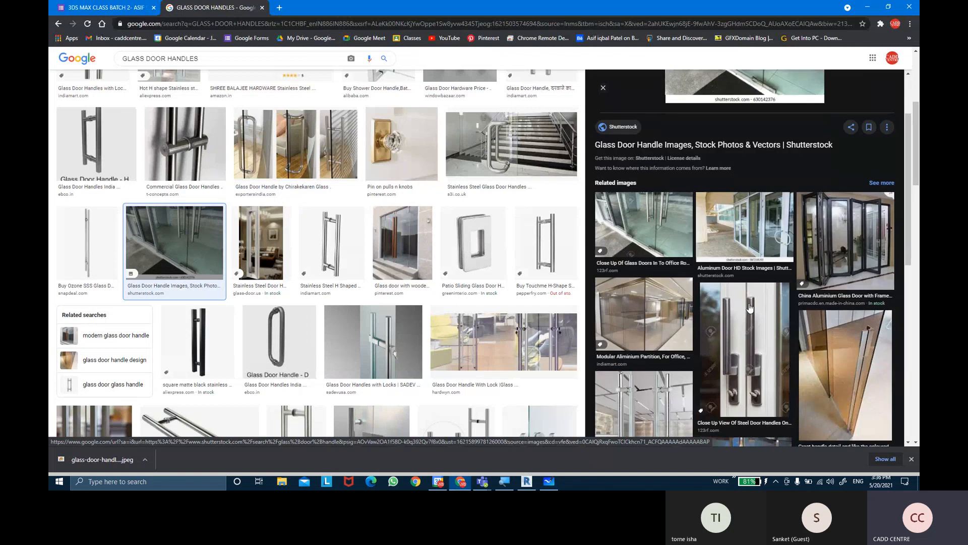
{"action": "scroll", "coordinate": [750, 309], "scroll_direction": "down", "scroll_amount": 7}
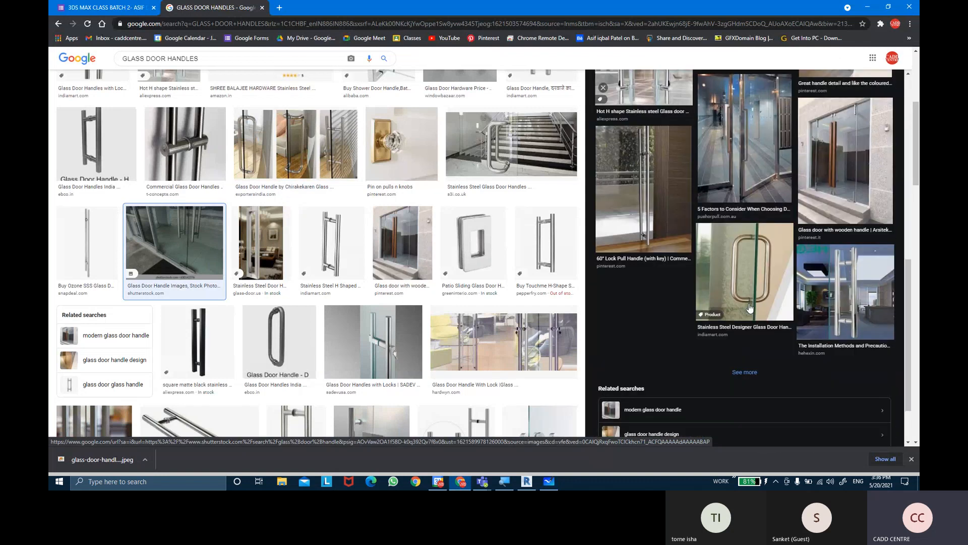
{"action": "scroll", "coordinate": [750, 309], "scroll_direction": "up", "scroll_amount": 3}
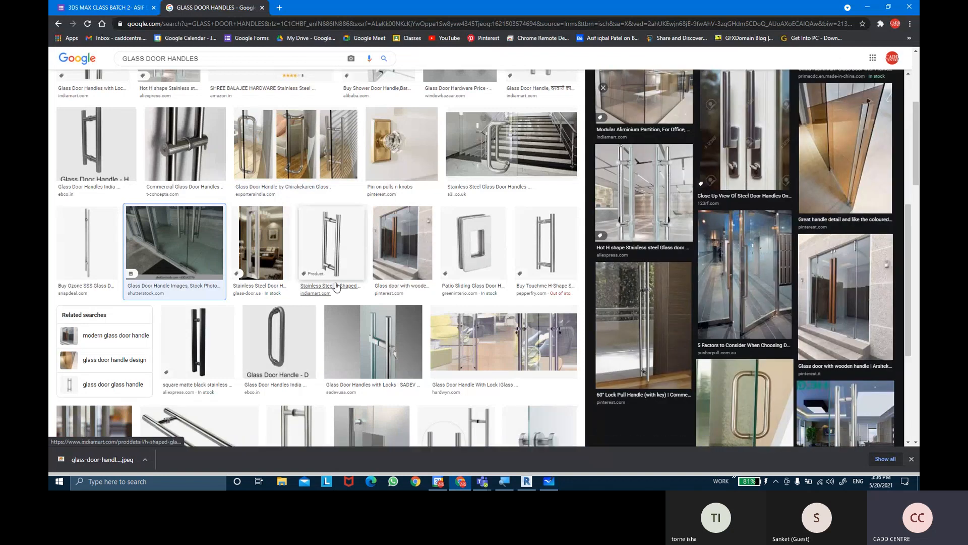
{"action": "scroll", "coordinate": [385, 286], "scroll_direction": "down", "scroll_amount": 5}
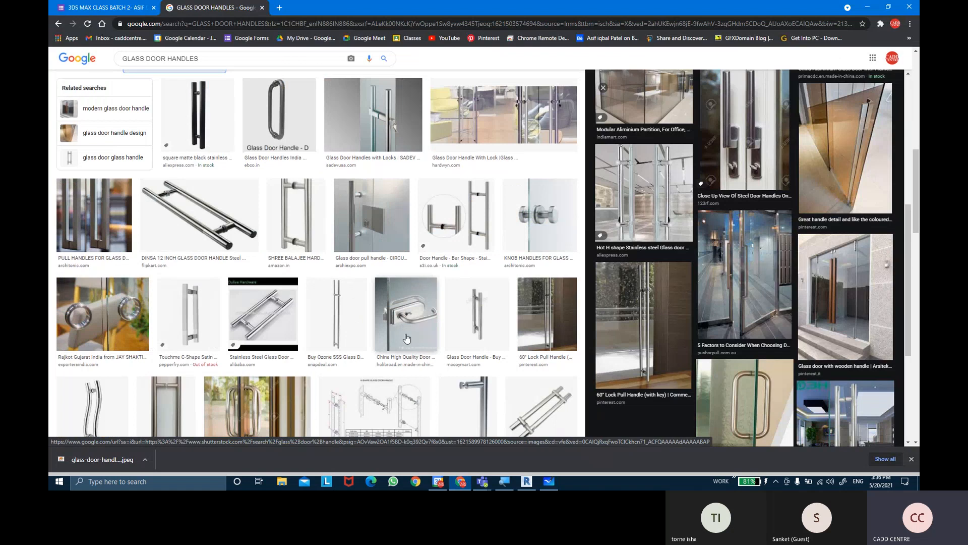
{"action": "scroll", "coordinate": [176, 323], "scroll_direction": "down", "scroll_amount": 7}
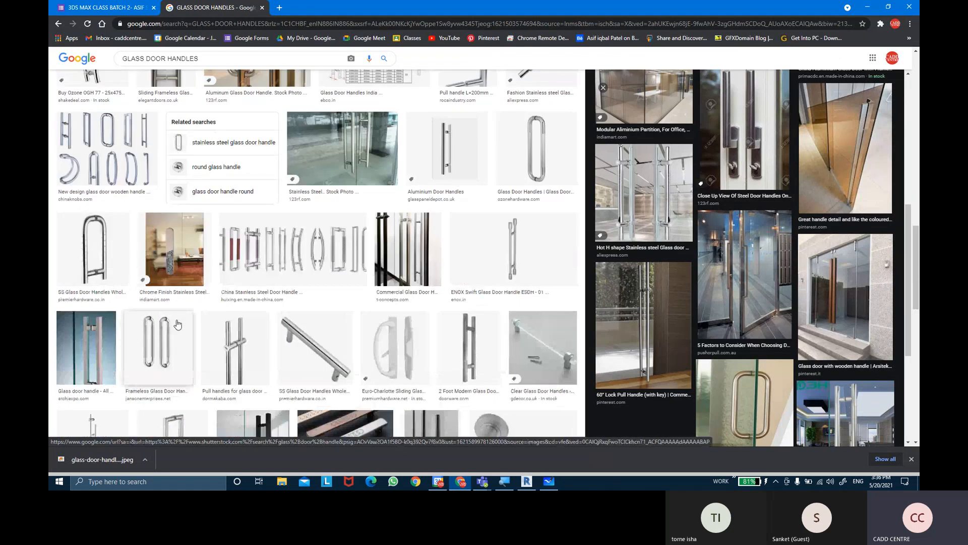
{"action": "scroll", "coordinate": [176, 322], "scroll_direction": "down", "scroll_amount": 4}
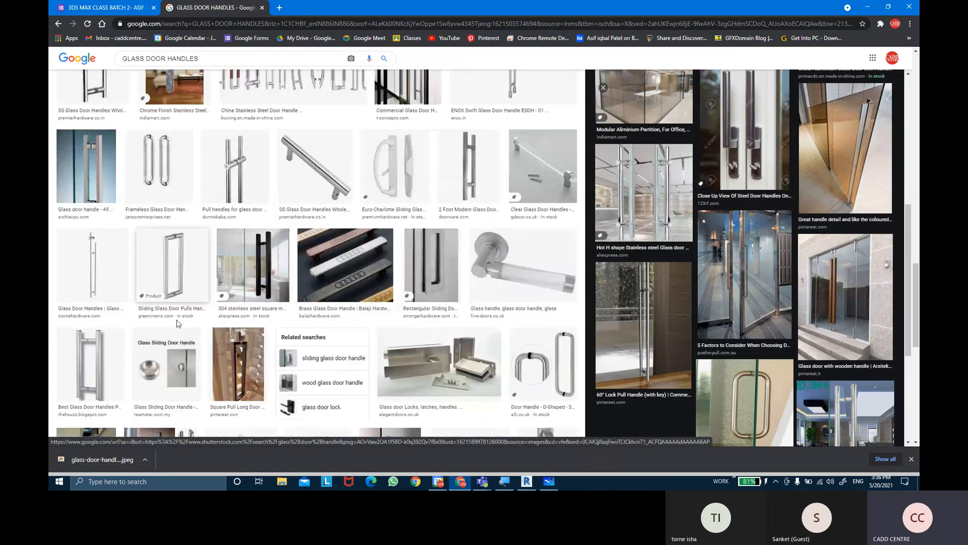
Preview the Elegant Doors glass door locks, latches and handles image, and examine its related images and further handle designs
{"action": "left_click", "coordinate": [468, 369]}
{"action": "scroll", "coordinate": [468, 368], "scroll_direction": "down", "scroll_amount": 3}
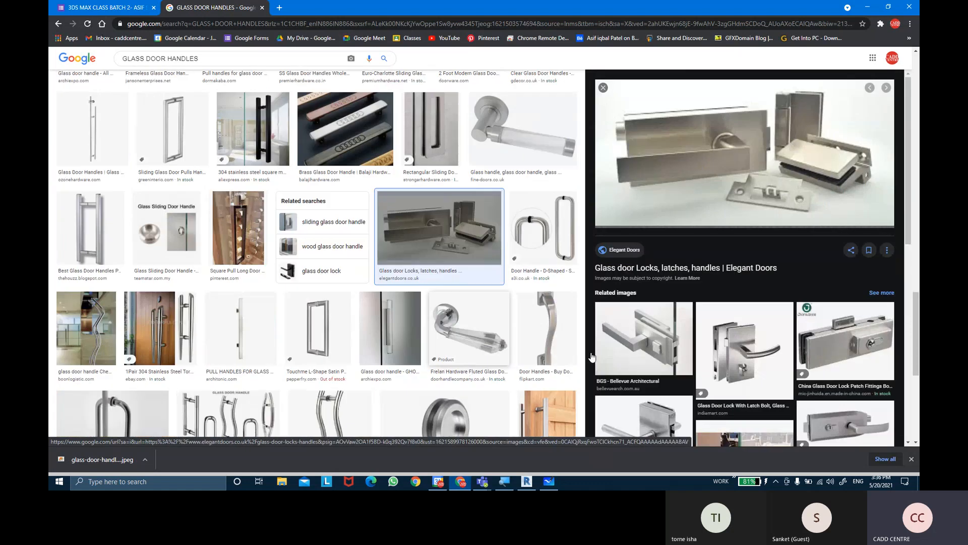
{"action": "scroll", "coordinate": [786, 370], "scroll_direction": "down", "scroll_amount": 4}
{"action": "scroll", "coordinate": [787, 371], "scroll_direction": "down", "scroll_amount": 2}
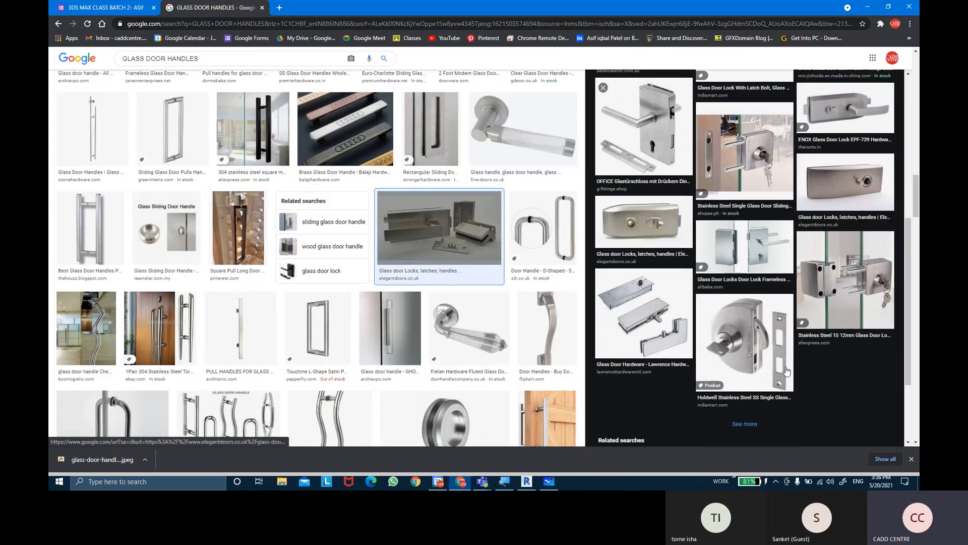
{"action": "scroll", "coordinate": [365, 322], "scroll_direction": "down", "scroll_amount": 4}
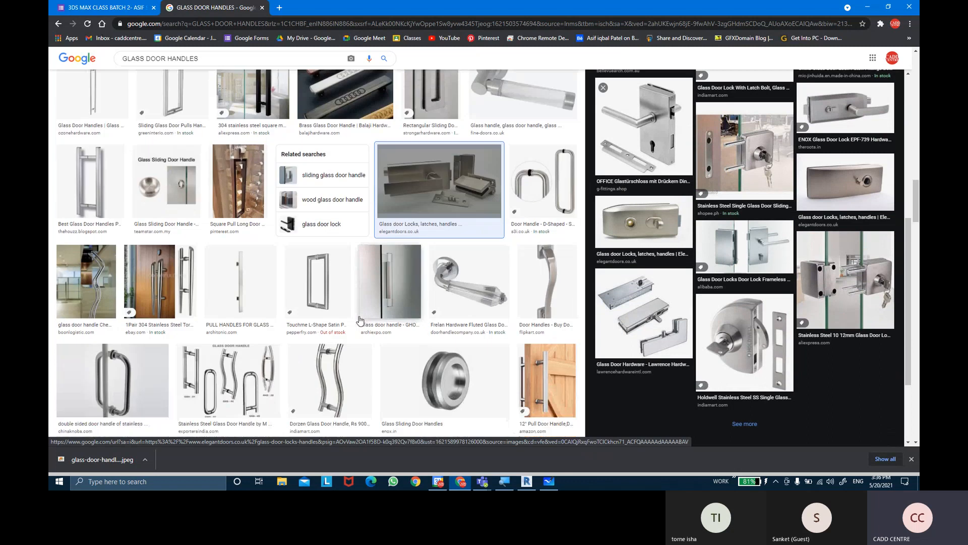
{"action": "scroll", "coordinate": [359, 321], "scroll_direction": "down", "scroll_amount": 3}
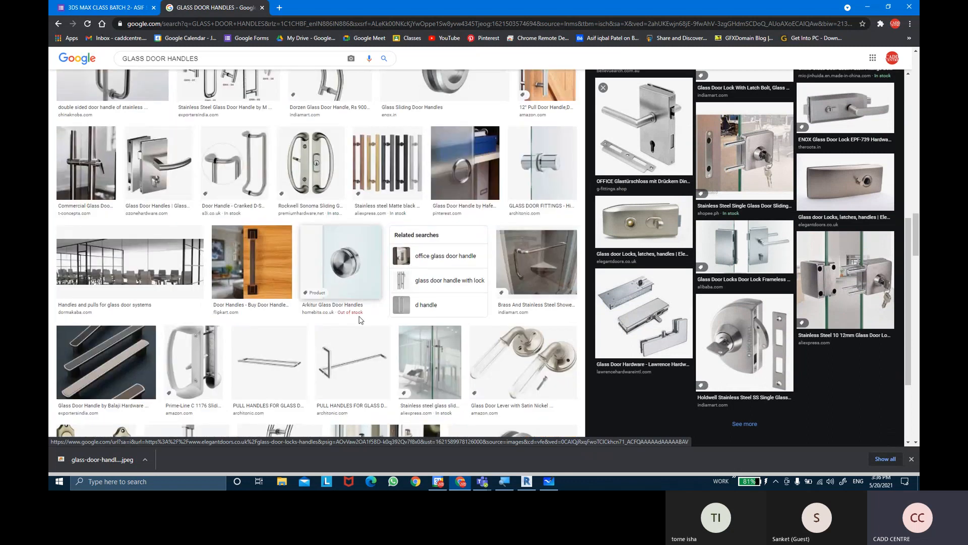
{"action": "scroll", "coordinate": [360, 321], "scroll_direction": "down", "scroll_amount": 2}
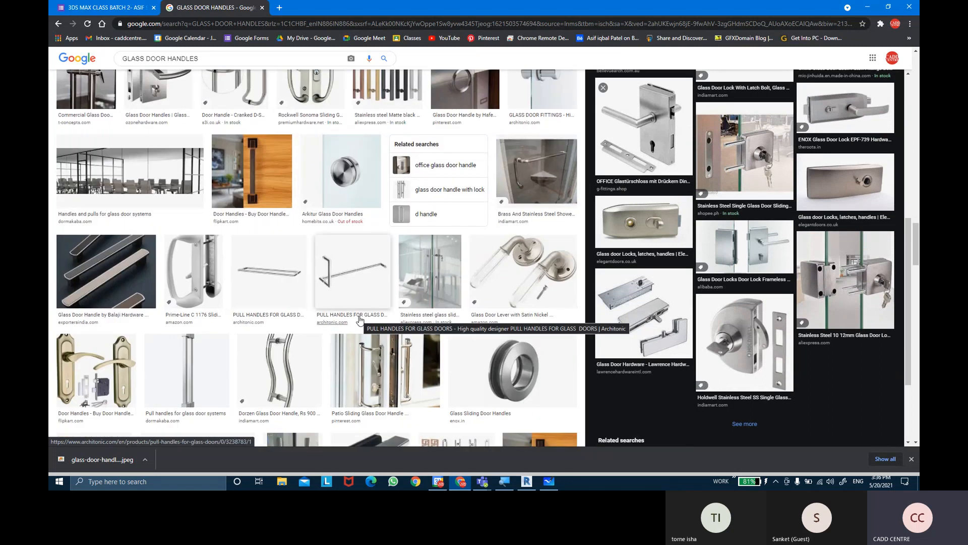
{"action": "scroll", "coordinate": [360, 320], "scroll_direction": "down", "scroll_amount": 5}
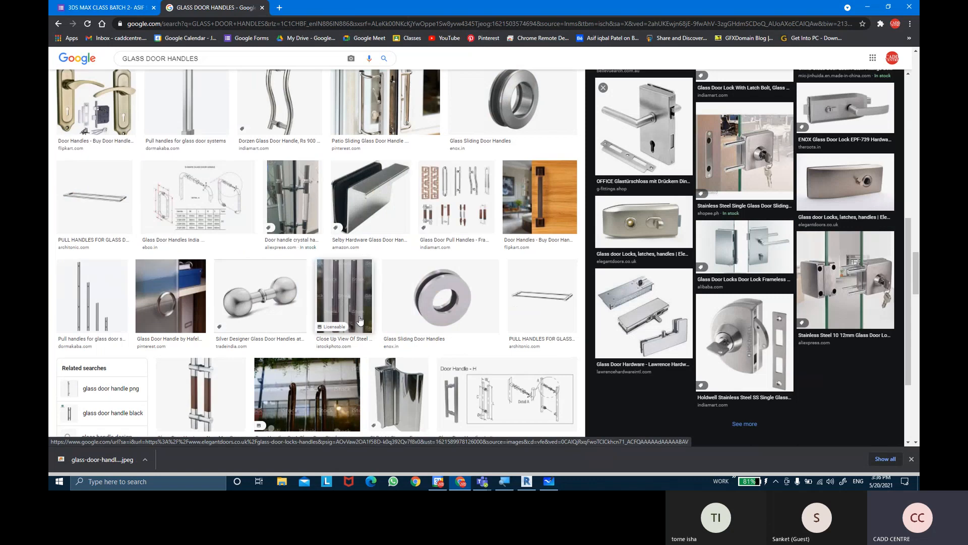
{"action": "scroll", "coordinate": [360, 320], "scroll_direction": "down", "scroll_amount": 3}
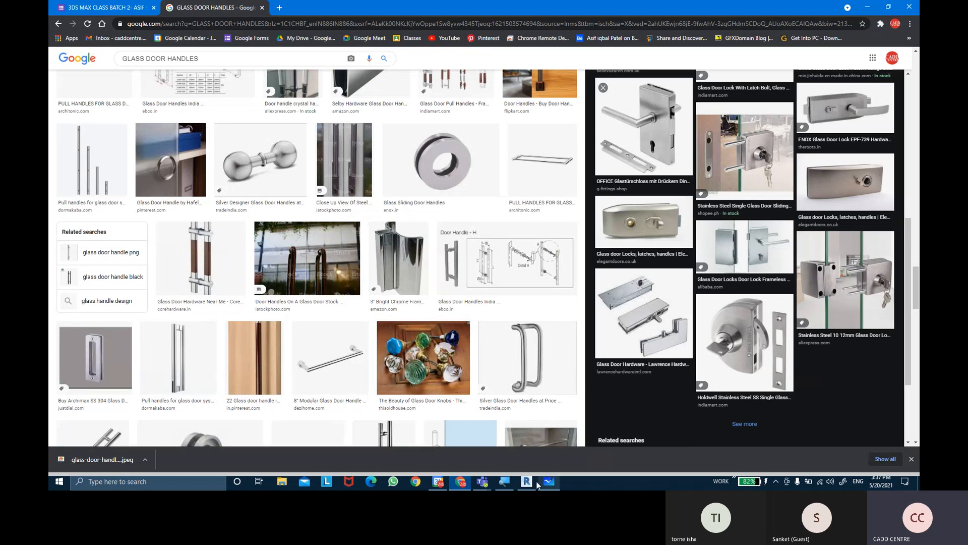
Switch back to Revit and close the family's inactive views, keeping the Ref. Level plan open
{"action": "mouse_move", "coordinate": [535, 483]}
{"action": "left_click", "coordinate": [534, 429]}
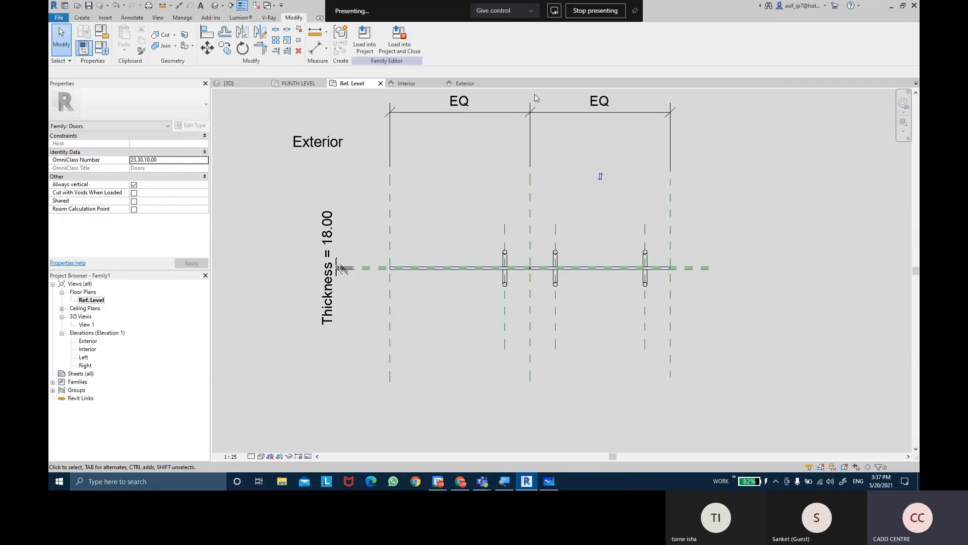
{"action": "left_click", "coordinate": [256, 6]}
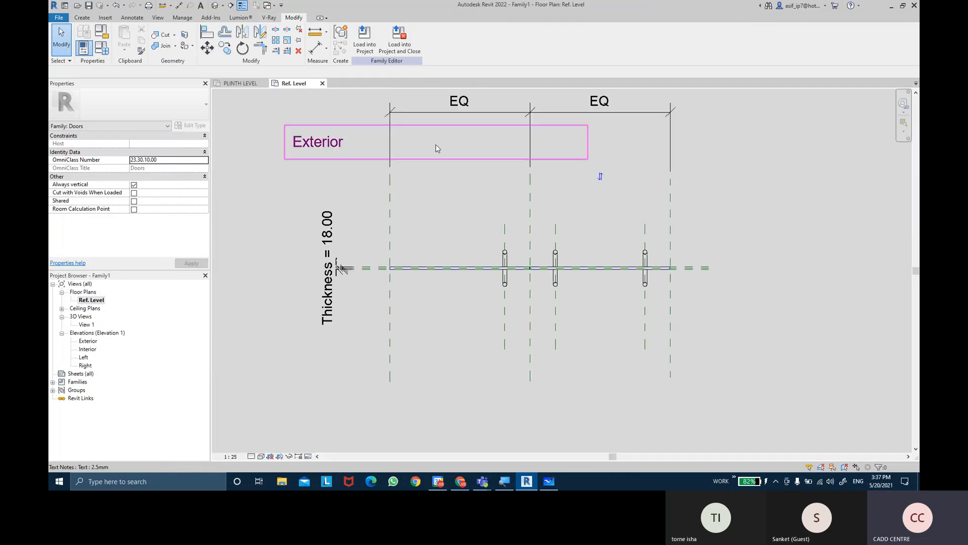
Save the door family to the Desktop as CURTAIN WALL DOOR WITH PARAMETER
{"action": "left_click", "coordinate": [89, 6]}
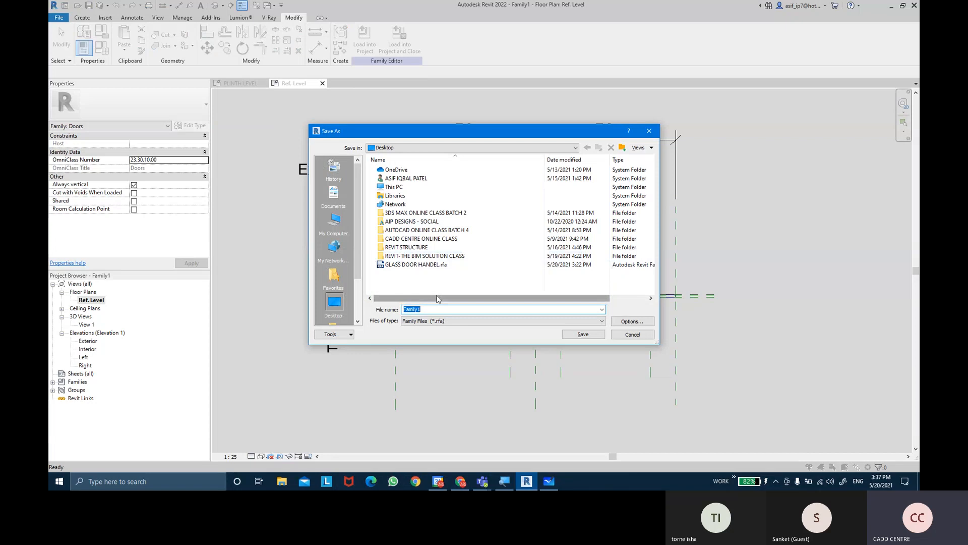
{"action": "key", "text": "BackSpace"}
{"action": "type", "text": "CURTAIN WALL DOOR"}
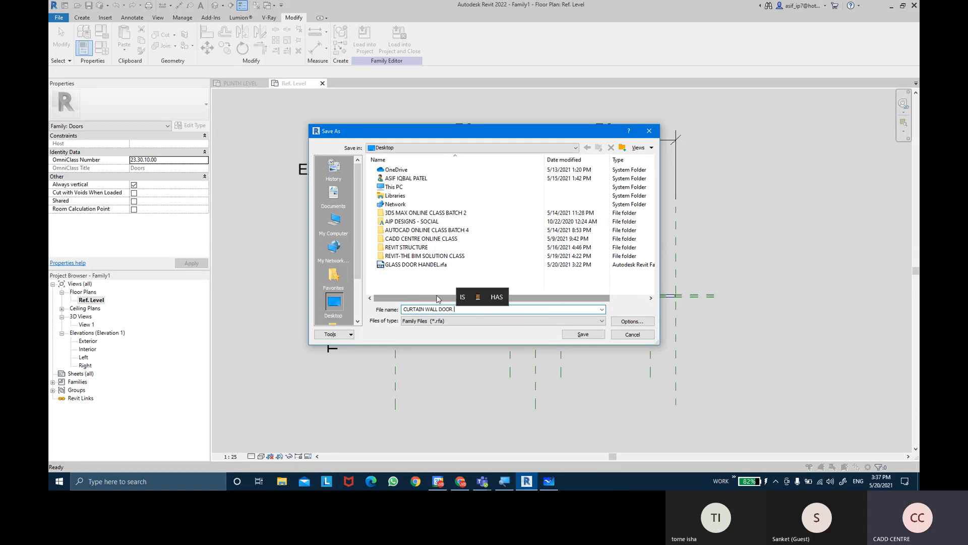
{"action": "type", "text": " WITH "}
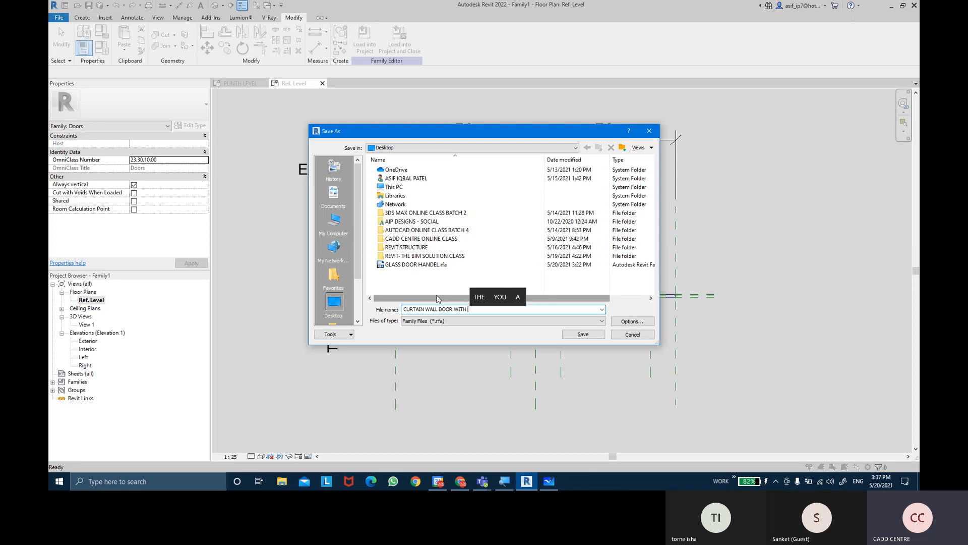
{"action": "type", "text": "PARAM"}
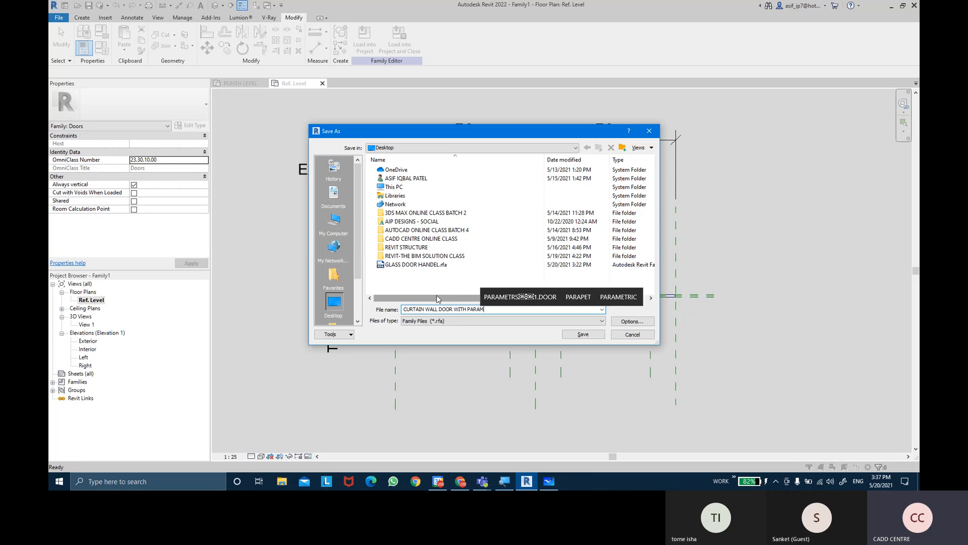
{"action": "type", "text": "ETER"}
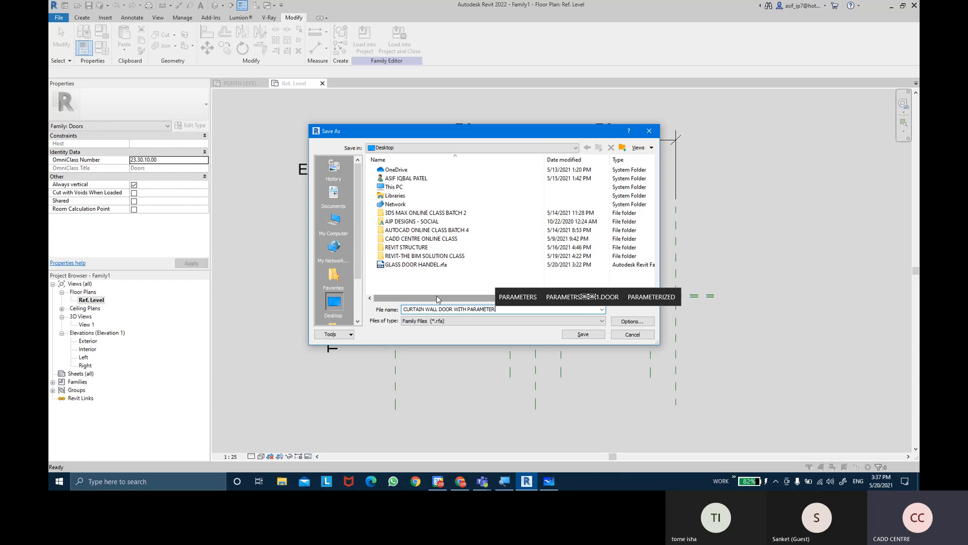
{"action": "left_click", "coordinate": [583, 335]}
{"action": "left_click", "coordinate": [583, 335]}
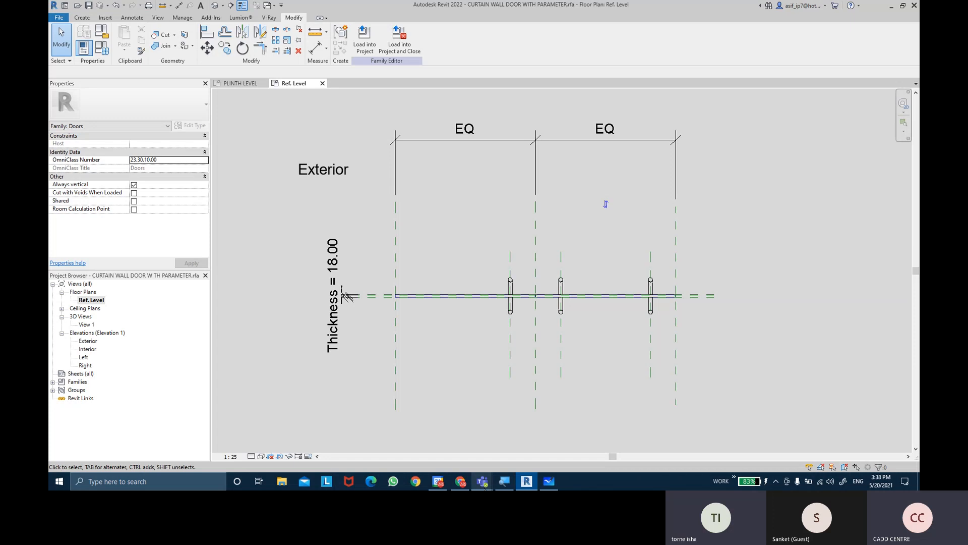
Switch to the Microsoft Teams meeting and stop sharing the screen
{"action": "mouse_move", "coordinate": [483, 481]}
{"action": "left_click", "coordinate": [492, 440]}
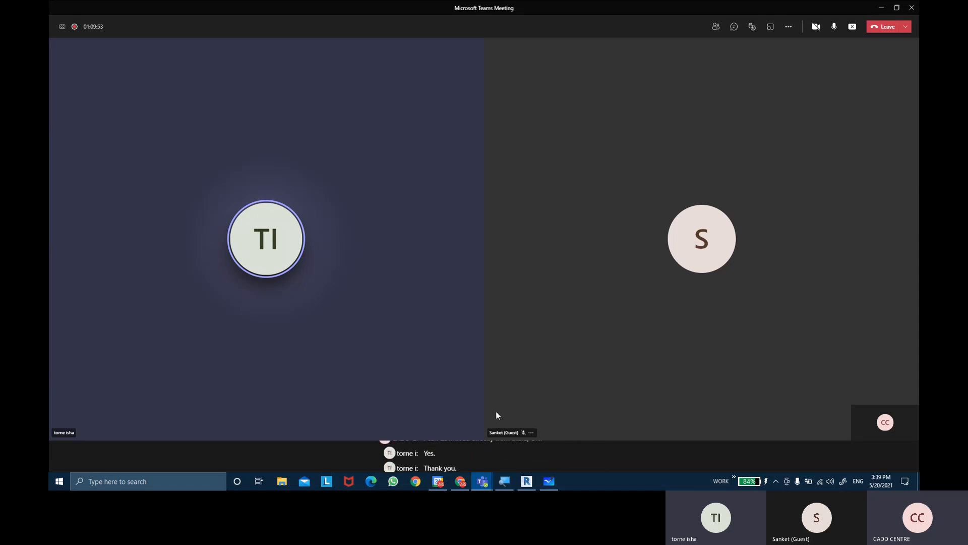
{"action": "left_click", "coordinate": [853, 27]}
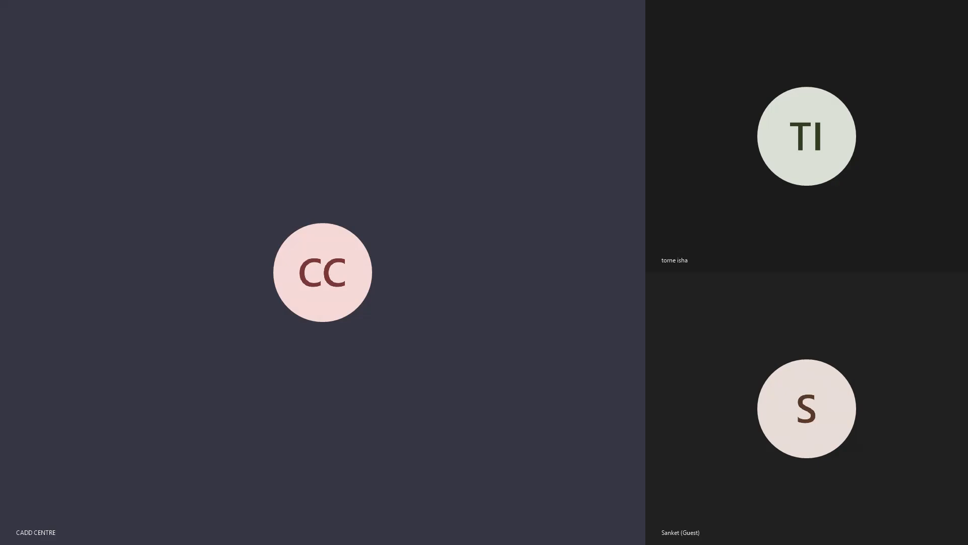